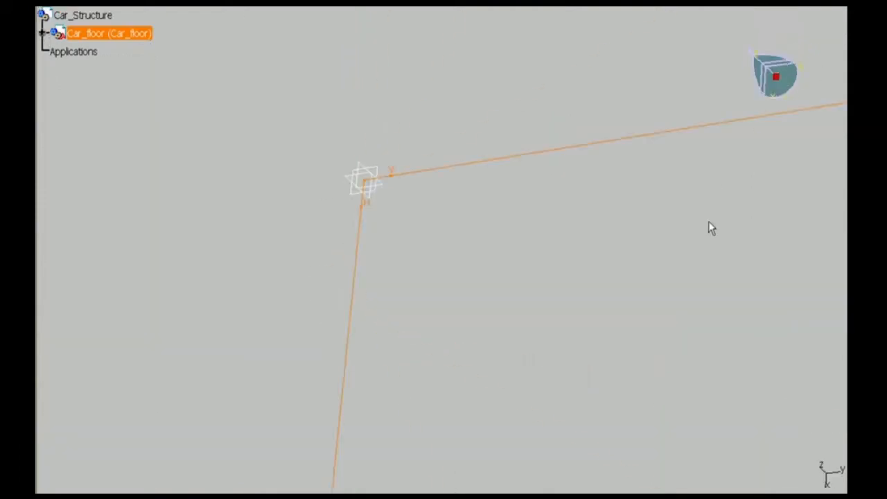
- Pad the rectangular car floor sketch to a thickness of 20 mm
click(825, 238)
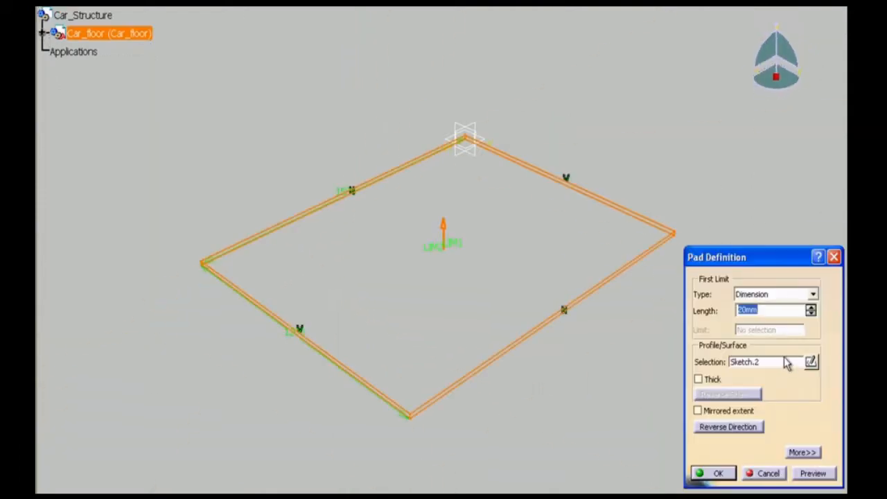
click(714, 474)
right_click(98, 52)
click(123, 118)
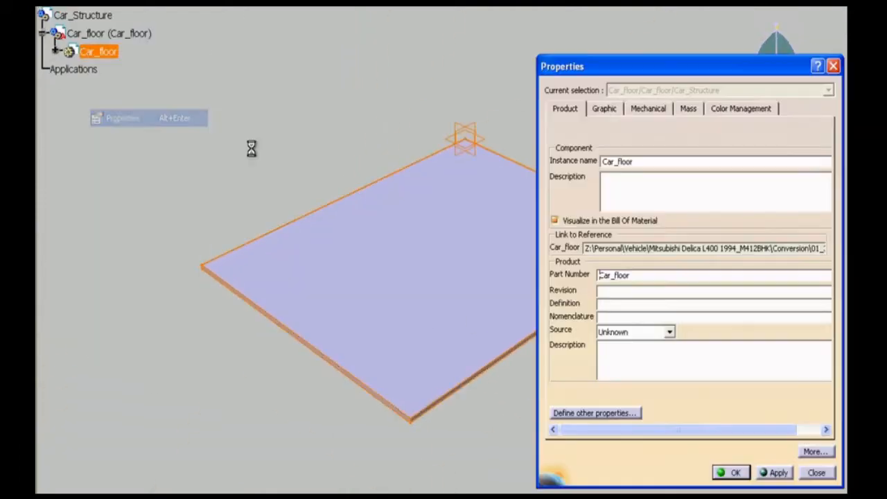
click(603, 108)
click(811, 472)
- Set the graphic colour of the Car_floor component to dark grey
right_click(86, 34)
click(118, 88)
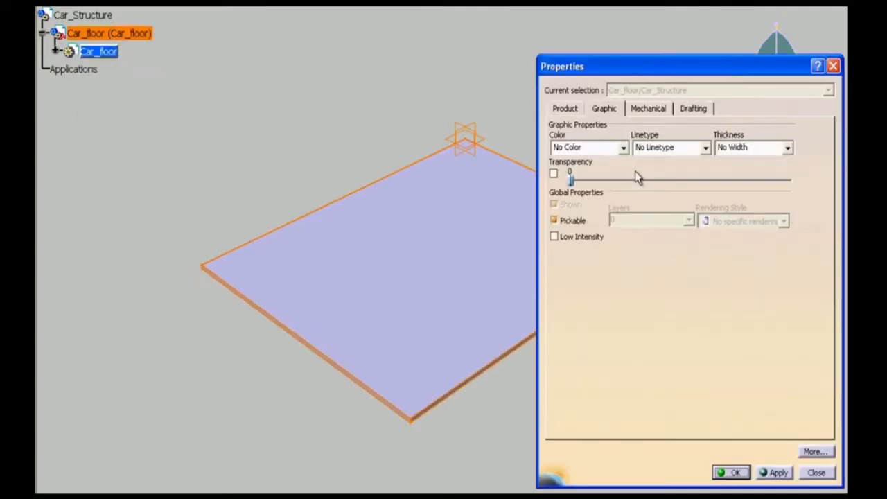
click(623, 148)
click(589, 305)
click(732, 473)
middle_drag(648, 360, 648, 360)
- Insert a new part into the Car_Structure assembly
right_click(83, 16)
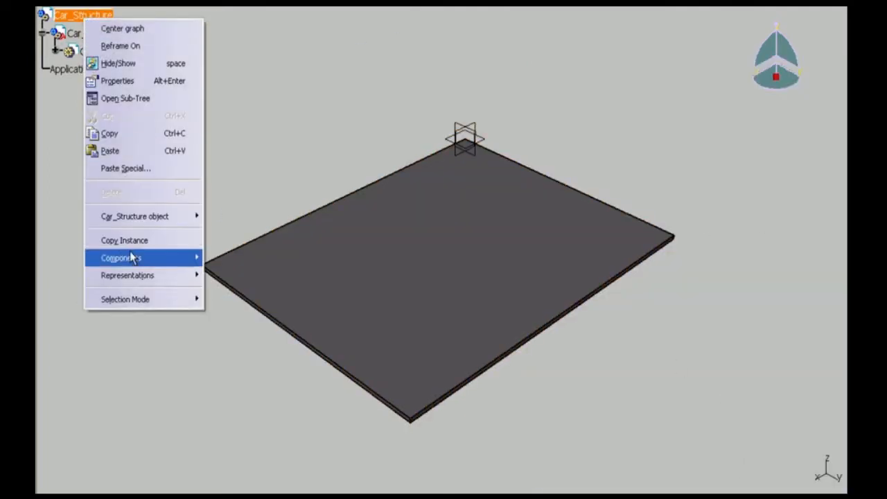
mouse_move(192, 258)
click(254, 313)
click(491, 297)
- Set the new part's part number to Wheel_well and its instance name to Wheel_well_left
right_click(87, 68)
click(118, 122)
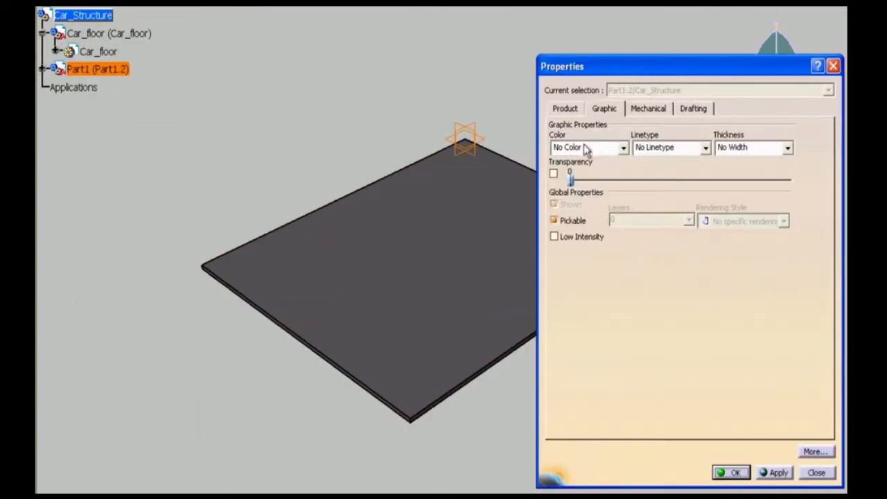
click(565, 108)
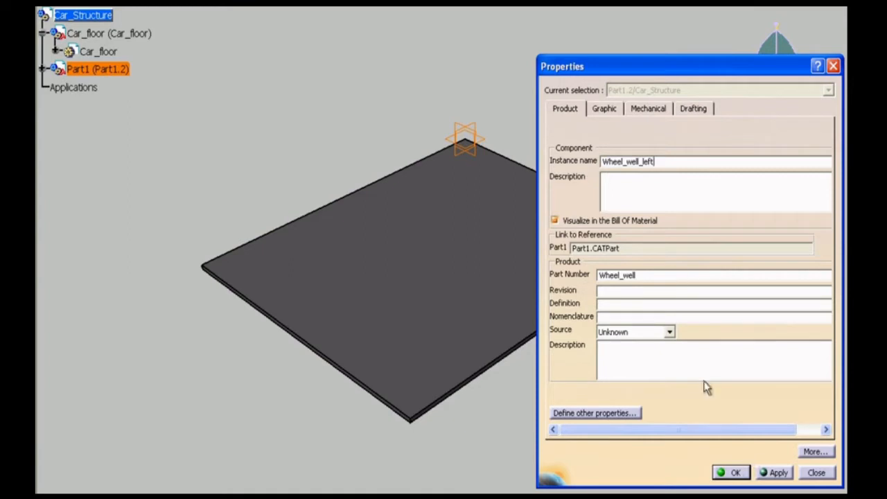
click(732, 473)
- Sketch a rectangle above the floor from the origin on the Wheel_well part's yz plane
click(43, 69)
click(44, 33)
click(56, 69)
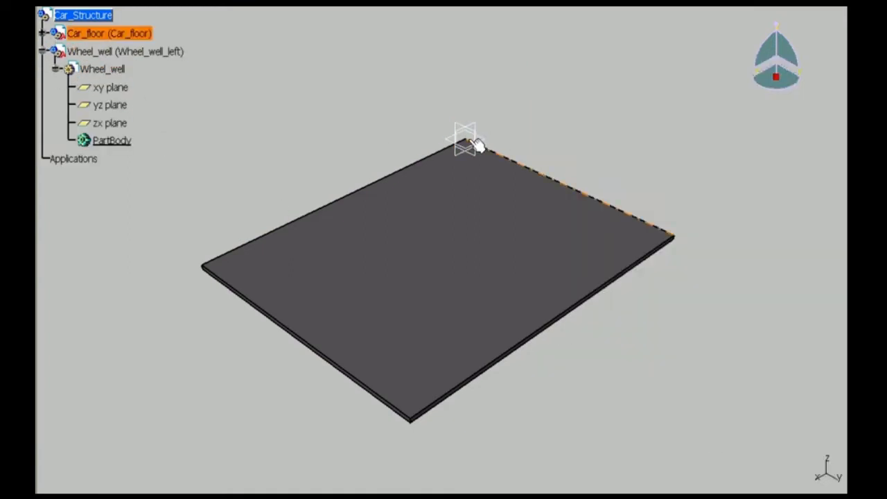
click(111, 108)
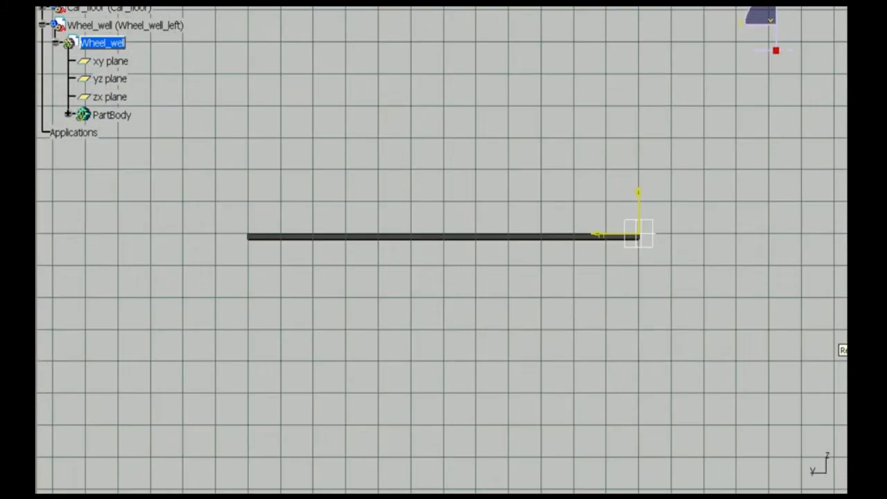
click(388, 113)
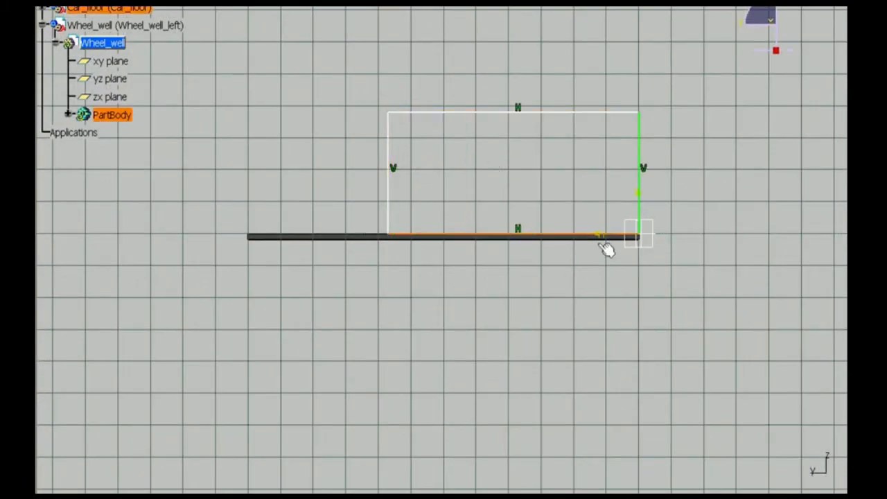
- Dimension the rectangle 330 mm wide and 270 mm high
double_click(508, 298)
key(Return)
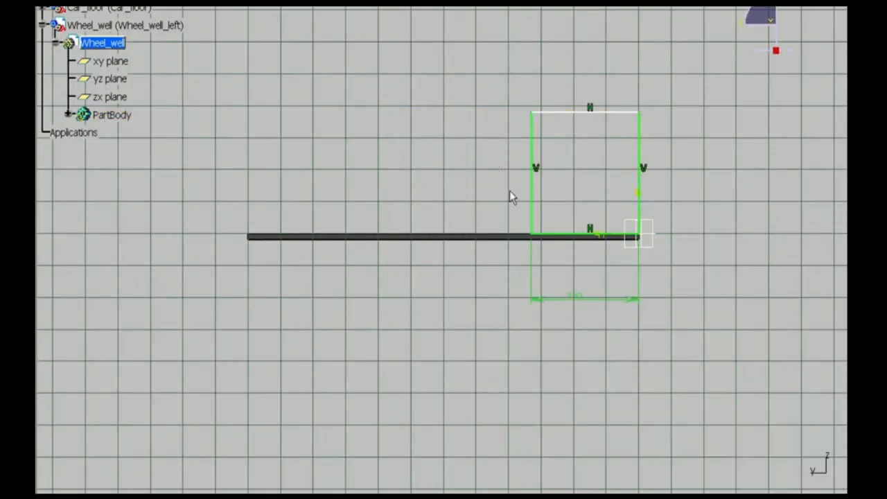
click(492, 177)
double_click(491, 177)
text(270)
key(Return)
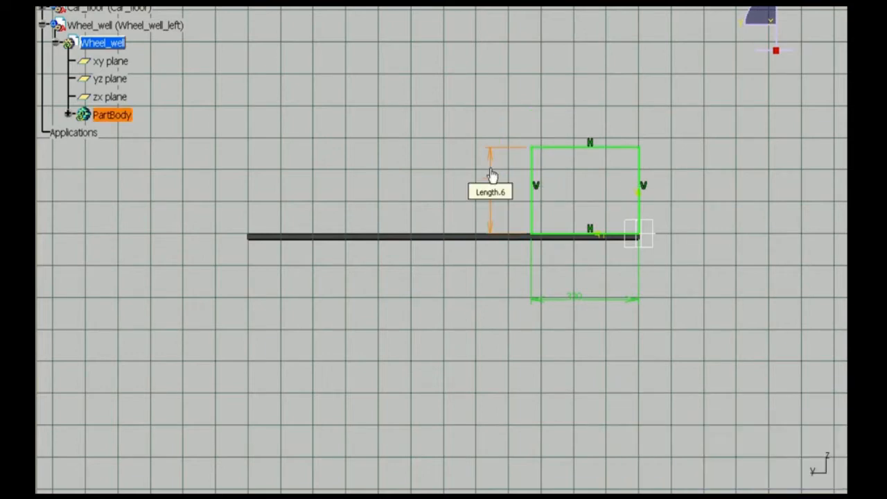
- Set the rectangle's width to 830 mm
double_click(571, 295)
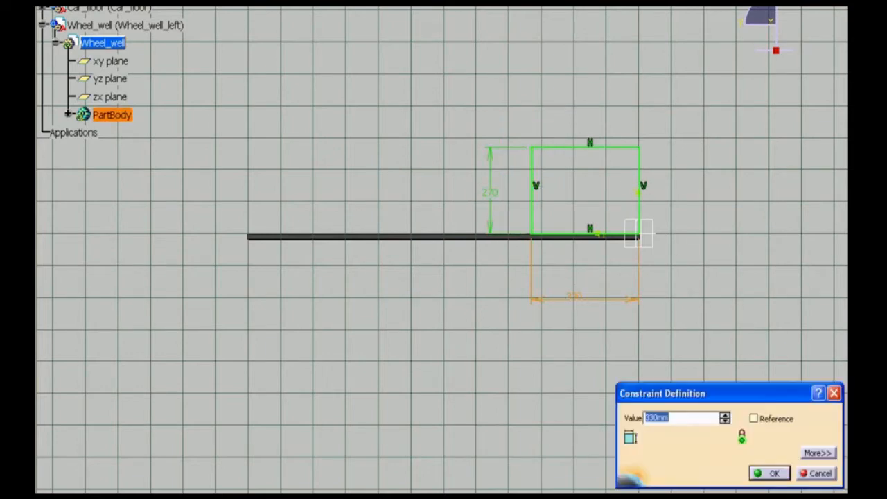
text(830)
key(Return)
- Slant both side lines of the profile inward by constraining each at 80° to the base line
middle_drag(578, 194, 553, 263)
click(511, 491)
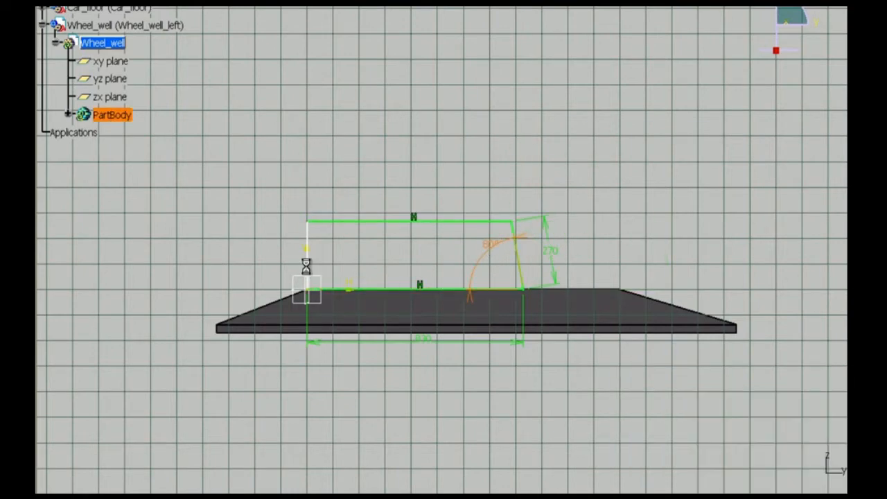
click(347, 262)
double_click(348, 266)
text(80)
key(Return)
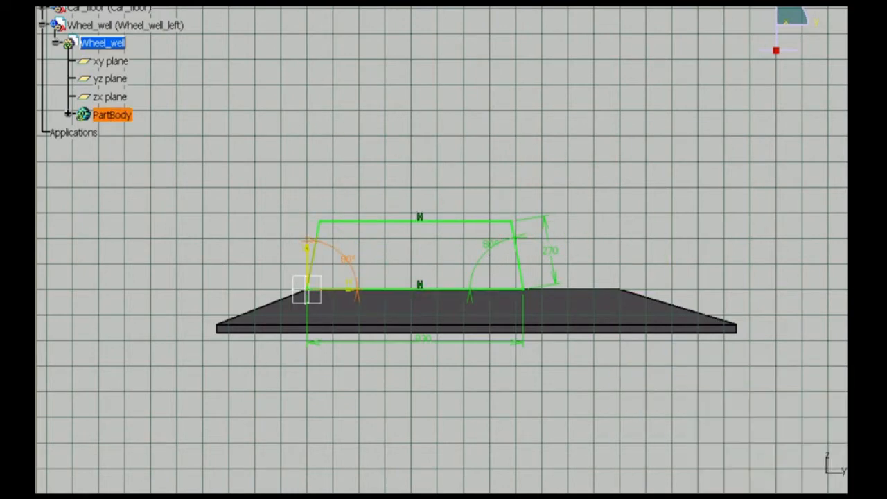
- Round both upper corners of the wheel well profile with a radius of 250 mm
click(352, 244)
double_click(359, 253)
text(250)
key(Return)
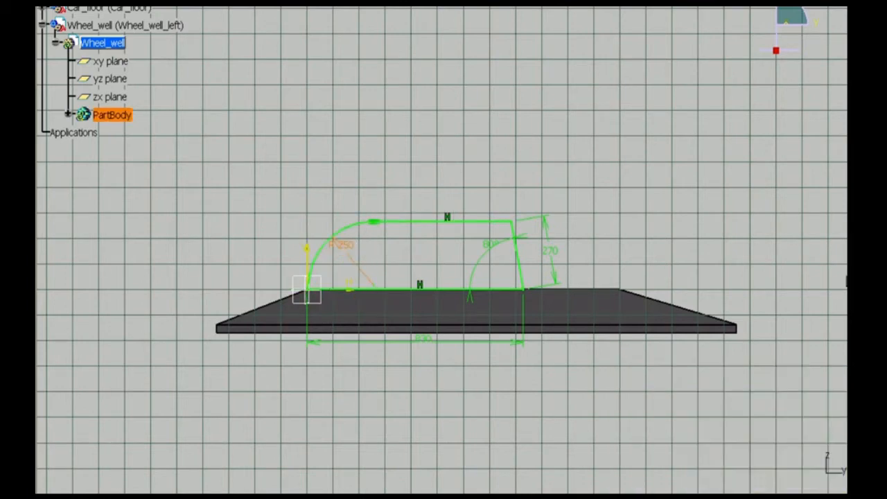
click(525, 260)
click(432, 271)
click(521, 239)
click(441, 270)
double_click(489, 242)
text(250)
key(Return)
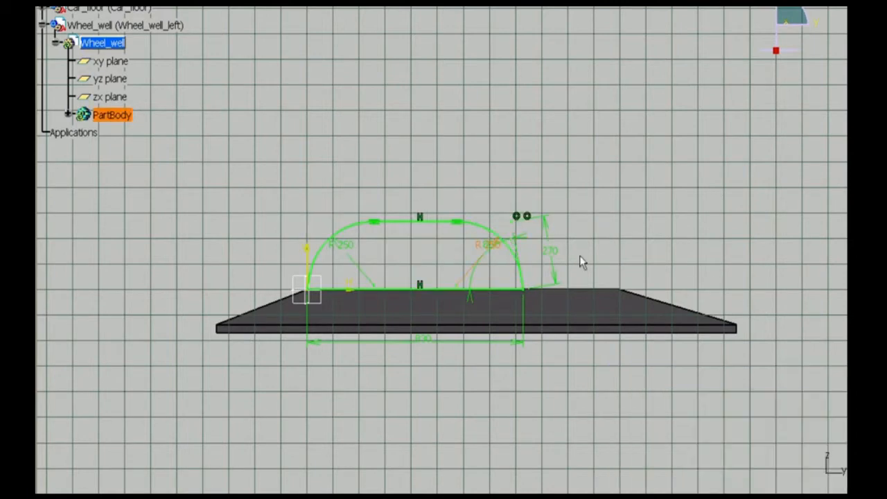
- Replace the slanted side's length dimension with a vertical height dimension of 250 mm between base and top line
click(545, 248)
key(Delete)
click(572, 241)
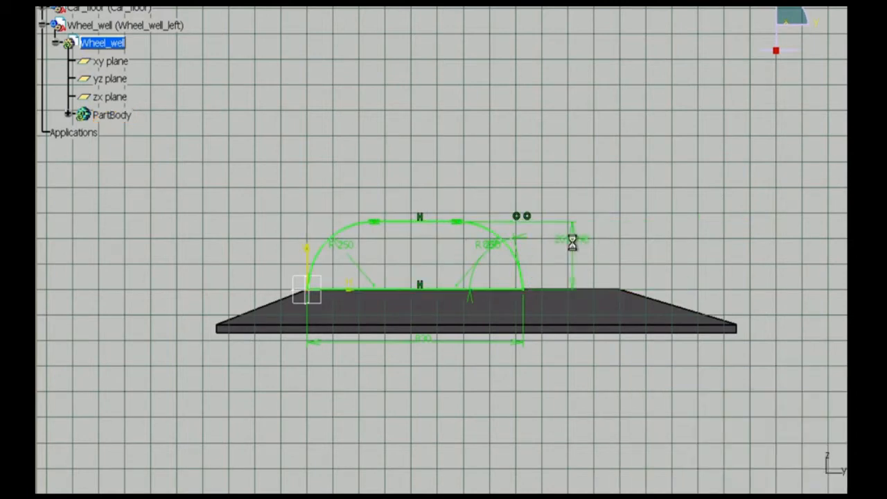
double_click(573, 241)
text(250)
key(Return)
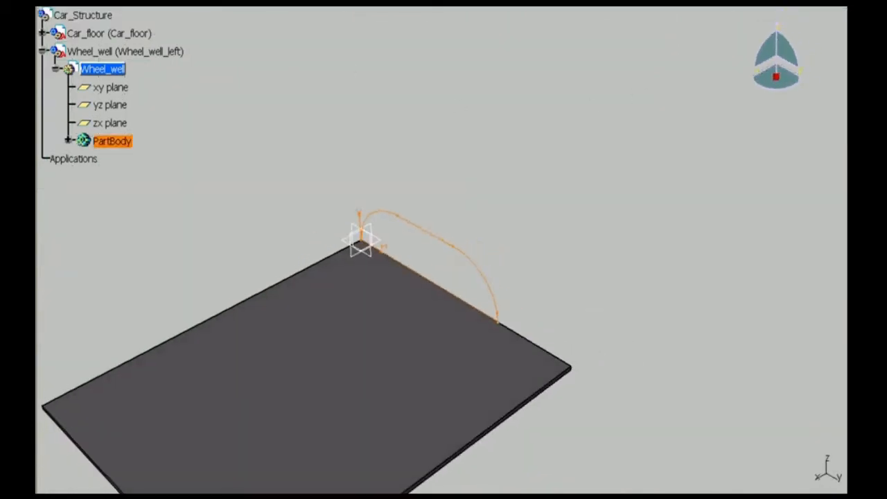
- Pad the wheel well profile 245 mm inward over the floor
text(270)
key(Return)
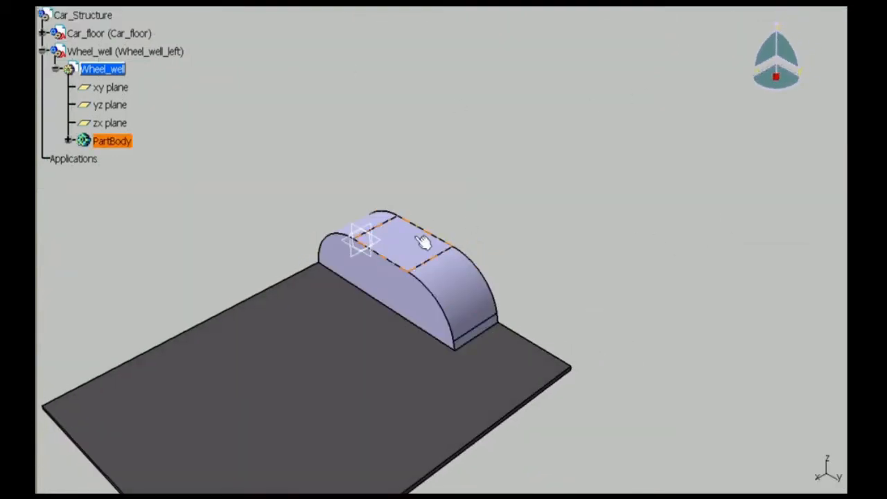
right_click(84, 53)
click(583, 295)
click(584, 295)
- Sketch a rectangle from the origin on the zx plane across the wheel well's end, 245 mm wide and 270 mm high
middle_drag(375, 256, 391, 238)
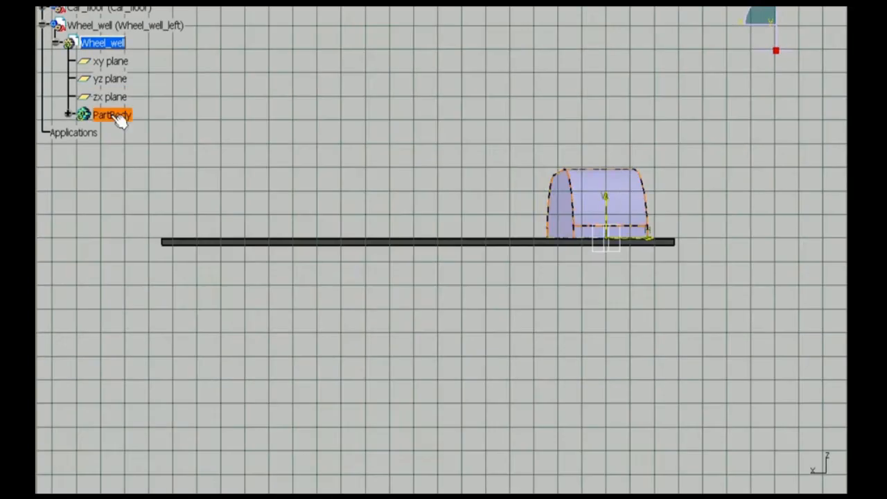
right_click(115, 116)
click(142, 136)
click(441, 447)
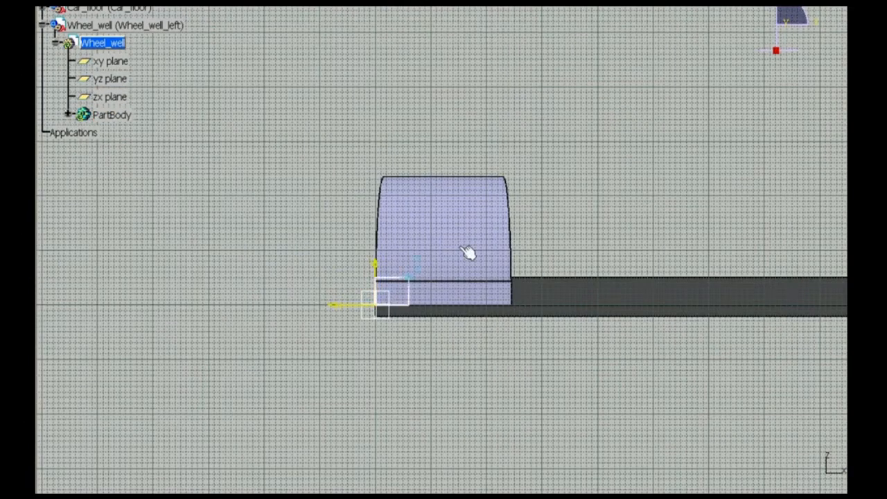
double_click(450, 345)
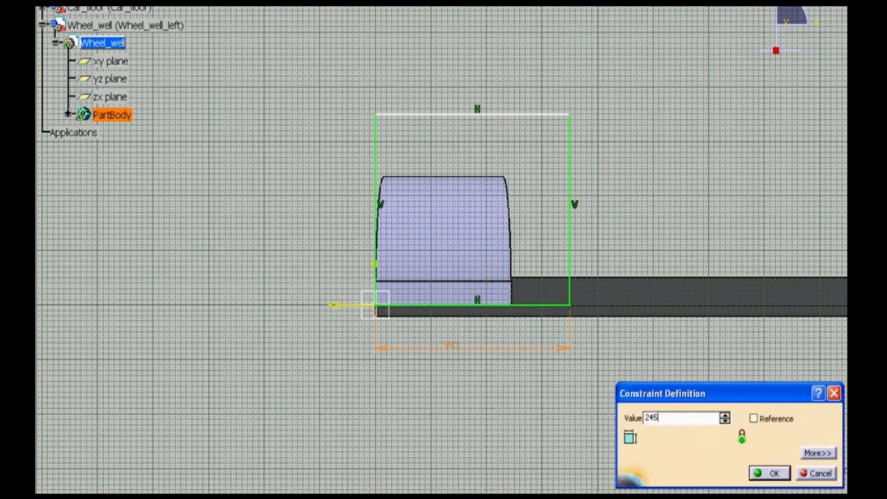
text(245)
key(Return)
double_click(327, 221)
text(265)
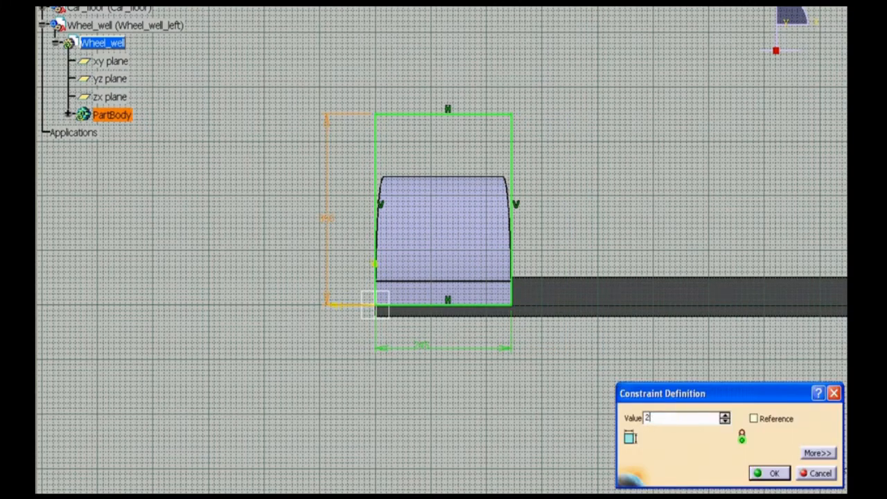
key(Return)
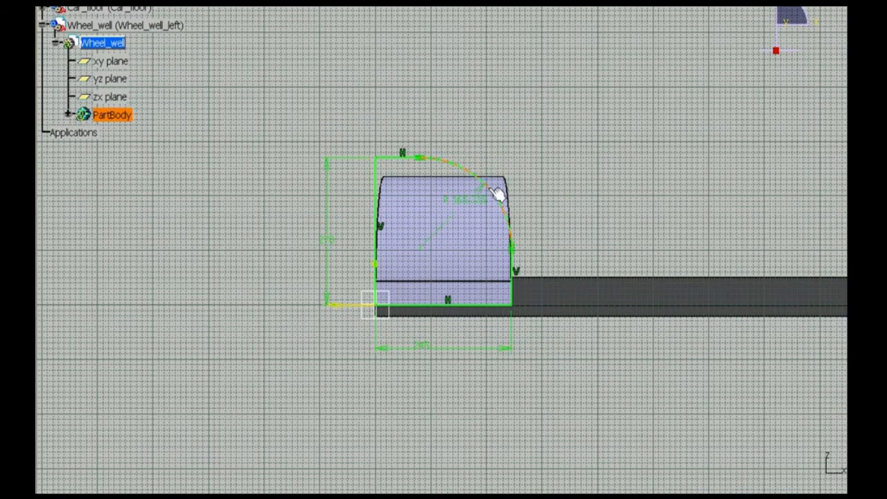
- Set the radius of the rectangle's rounded inner upper corner to 150 mm
double_click(496, 194)
text(150)
key(Return)
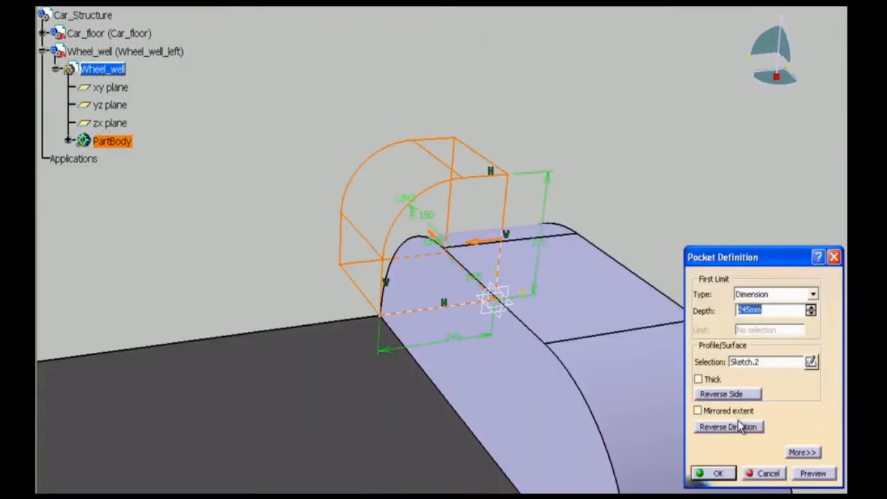
click(742, 427)
middle_drag(495, 301, 431, 187)
click(813, 295)
click(795, 326)
click(816, 472)
click(771, 472)
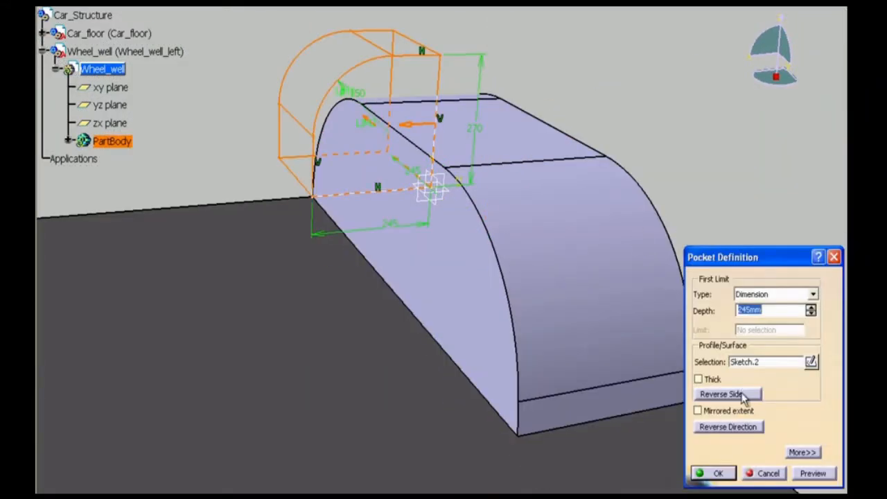
- Pocket the wheel well along its full length with the rounded profile, removing the material outside the profile
click(813, 294)
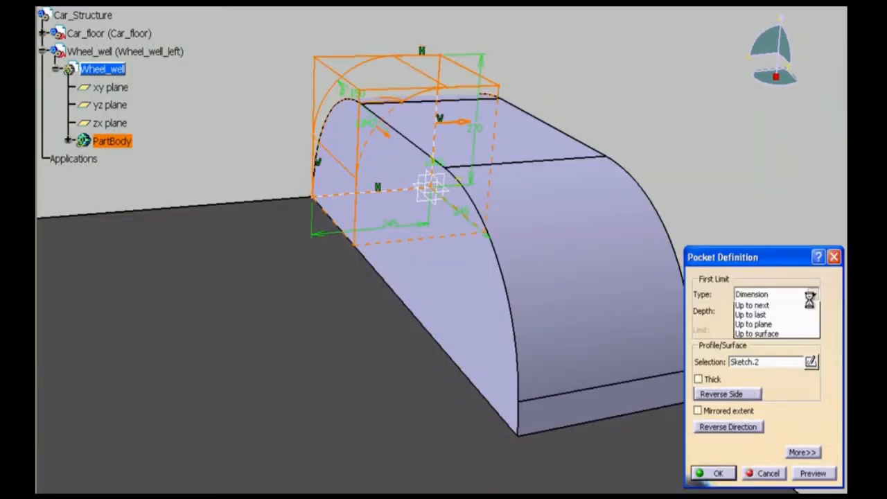
click(776, 322)
click(715, 474)
middle_drag(452, 208, 550, 362)
- Set the graphic colour of the Wheel_well_left component to dark grey like the floor
right_click(90, 52)
click(131, 105)
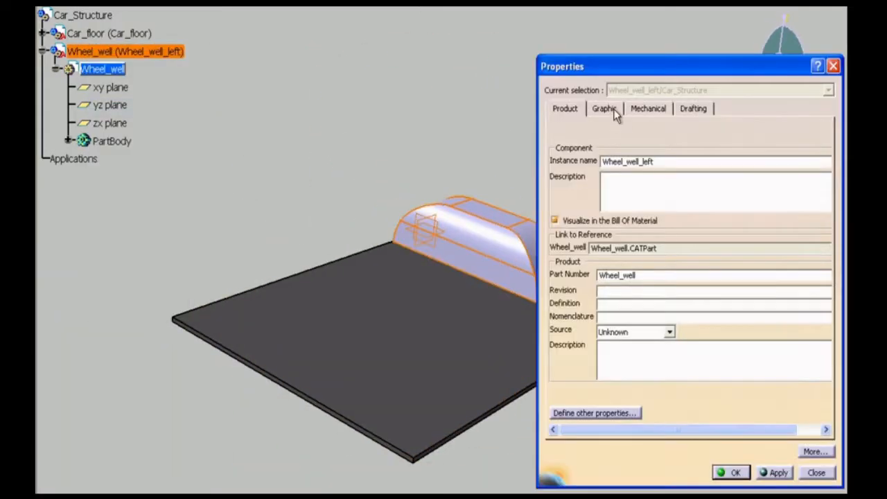
click(604, 108)
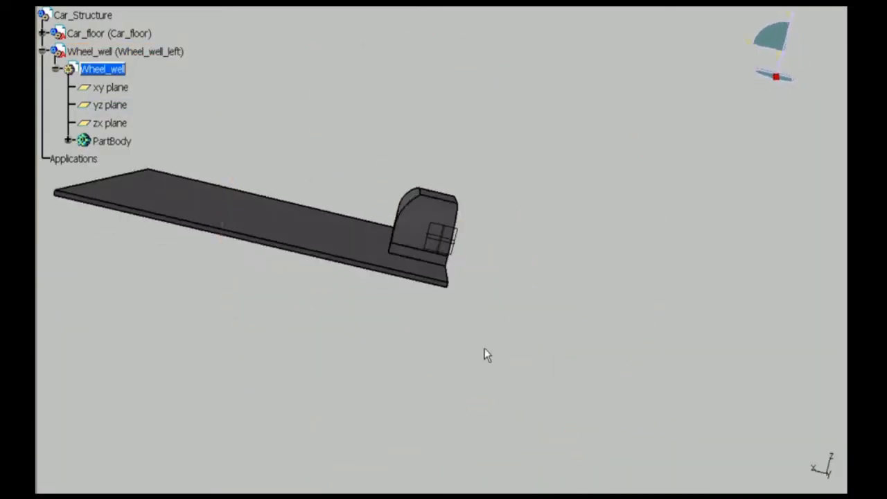
middle_drag(483, 356, 352, 296)
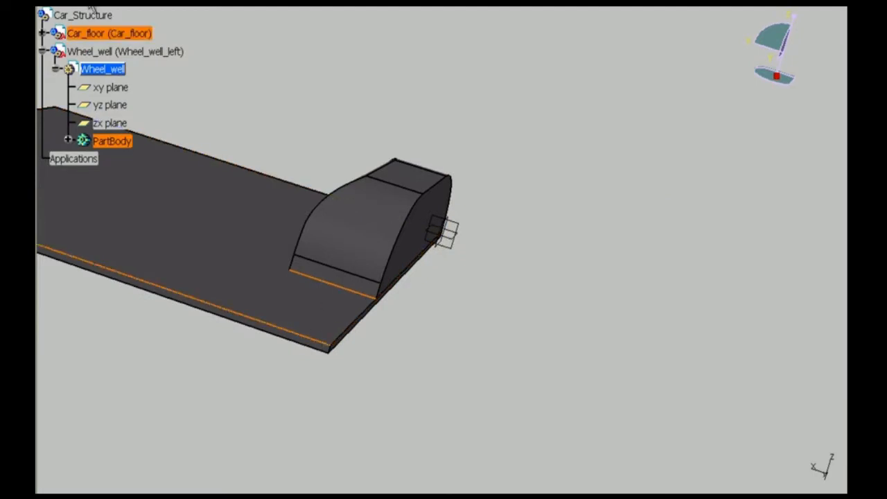
- Activate the Car_Structure assembly and constrain the wheel well's lower end edge coincident with the floor's end edge
double_click(90, 14)
click(370, 296)
ctrl+click(322, 342)
click(762, 475)
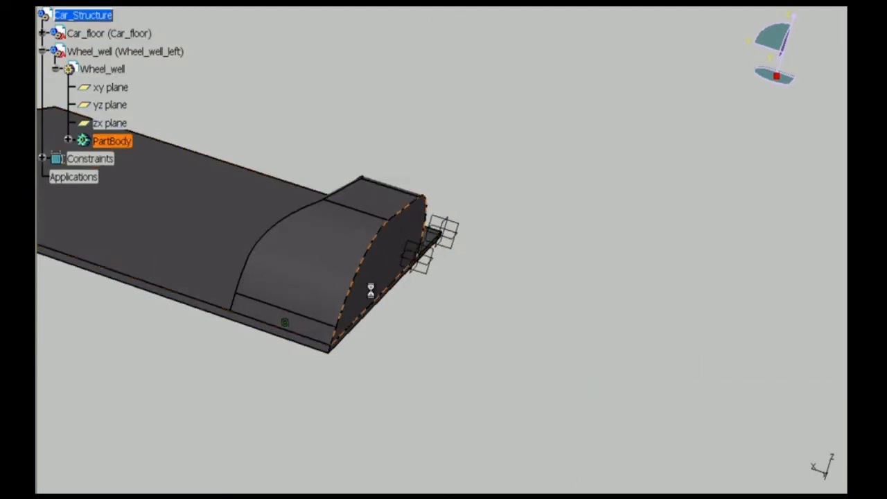
- Constrain the wheel well's outer side face coincident with the side of the floor
middle_drag(371, 291, 339, 258)
click(327, 279)
ctrl+click(330, 244)
click(815, 472)
click(773, 473)
- Move the wheel well up off the floor along the Z axis to expose its underside
middle_drag(416, 291, 382, 233)
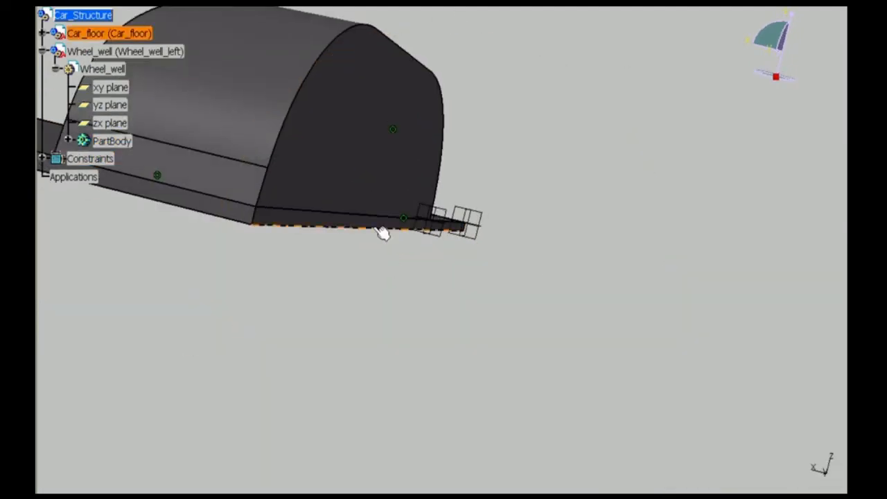
click(775, 10)
click(800, 395)
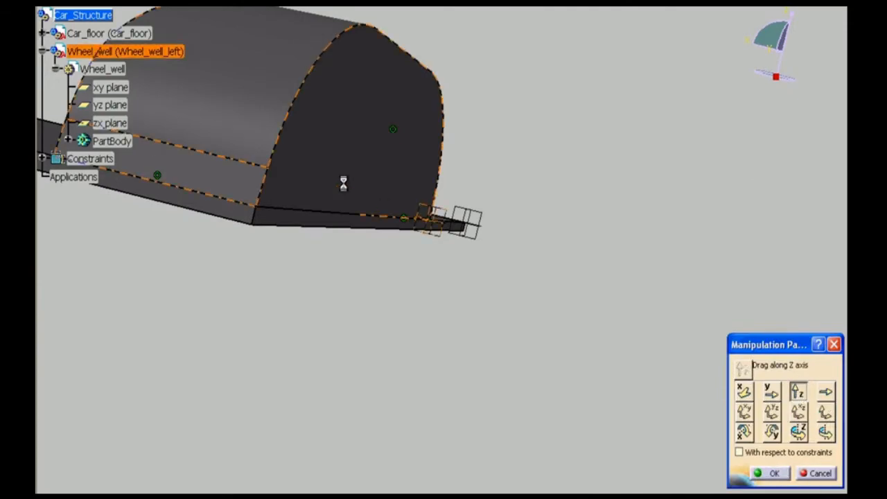
drag(343, 185, 347, 149)
click(771, 473)
- Constrain the wheel well's underside to the top face of the floor
middle_drag(426, 333, 431, 280)
click(391, 122)
middle_drag(402, 208, 347, 332)
ctrl+click(305, 399)
click(771, 473)
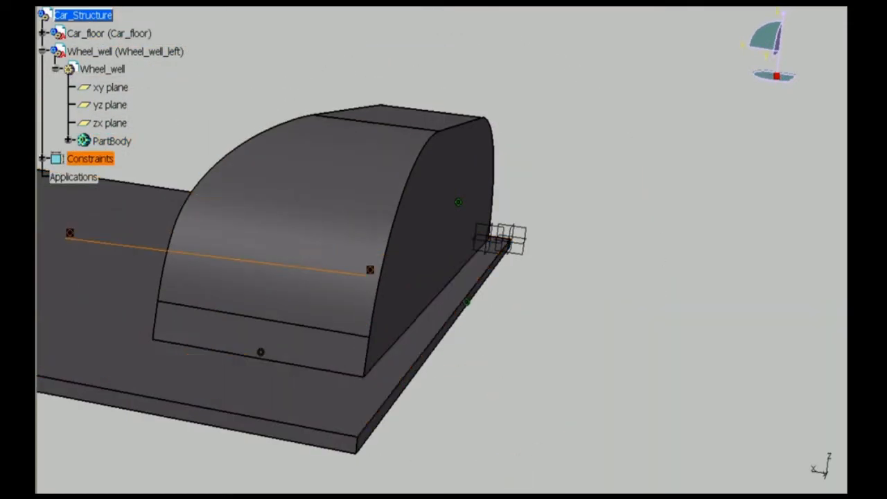
middle_drag(560, 420, 540, 391)
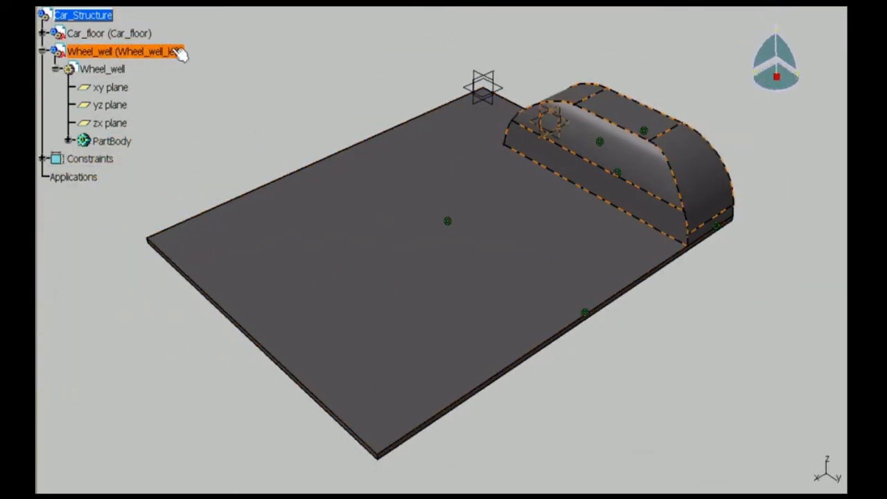
- Save the Car_Structure product over its existing file in the v2.0 folder
right_click(76, 14)
click(147, 3)
click(192, 88)
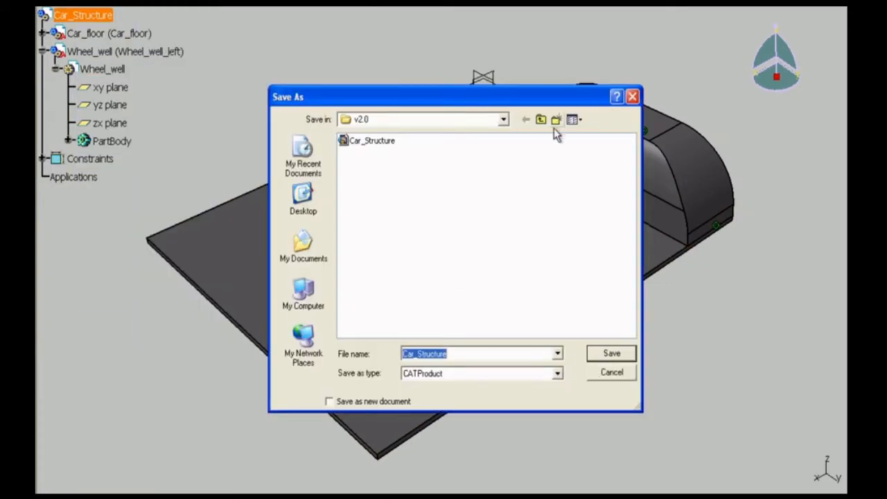
click(612, 352)
click(432, 283)
- Save the Wheel_well part over its existing file in the v2.0 folder
click(125, 51)
click(147, 3)
click(174, 82)
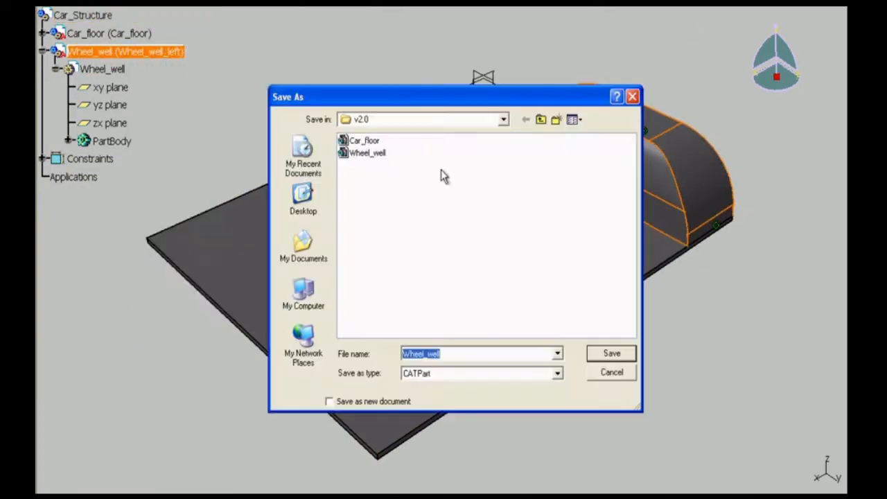
click(612, 353)
click(430, 283)
click(110, 34)
click(147, 3)
click(170, 81)
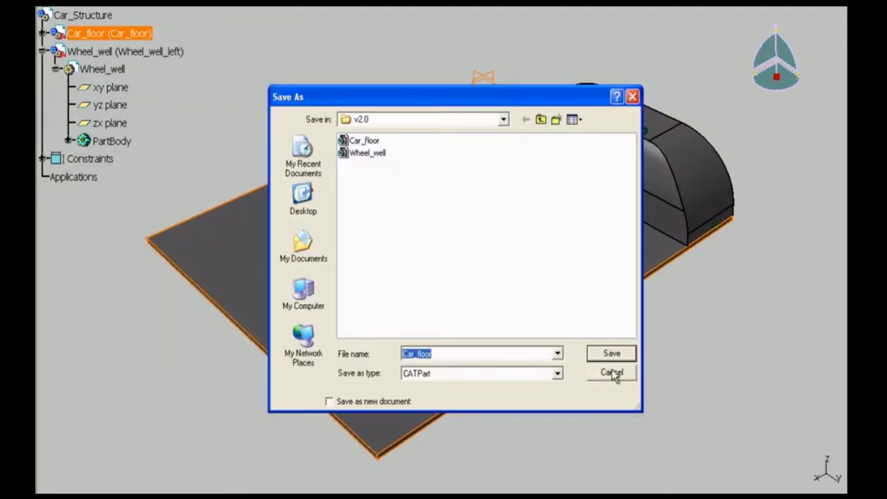
click(610, 370)
- Insert a second instance of the existing Wheel_well part into the Car_Structure assembly
right_click(77, 13)
mouse_move(132, 254)
click(253, 307)
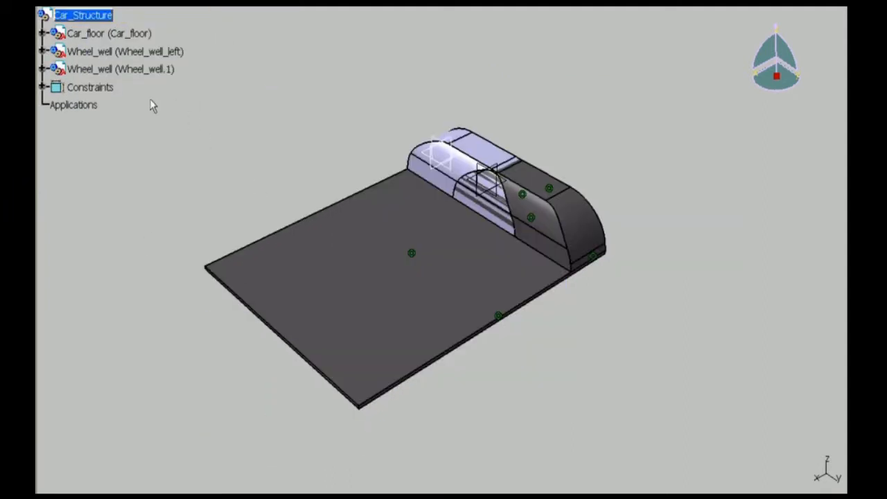
- Set the new wheel well's instance name to Wheel_well_right and colour it dark grey like the floor
right_click(90, 68)
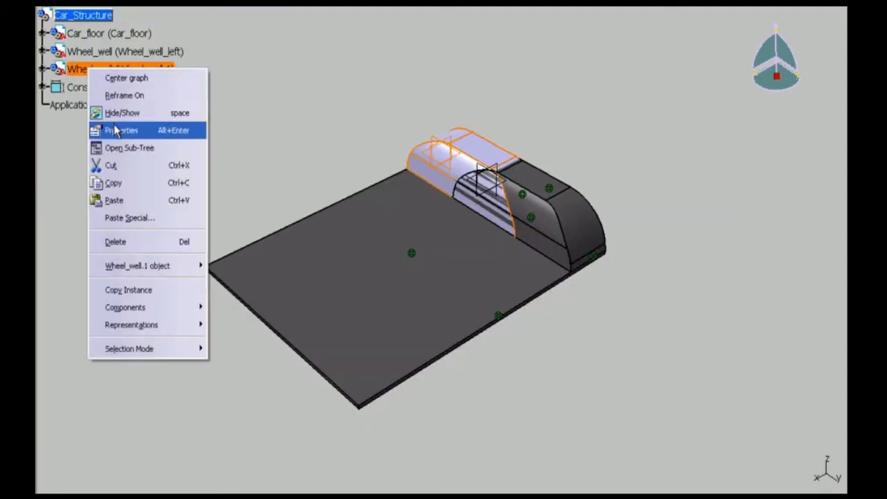
click(138, 125)
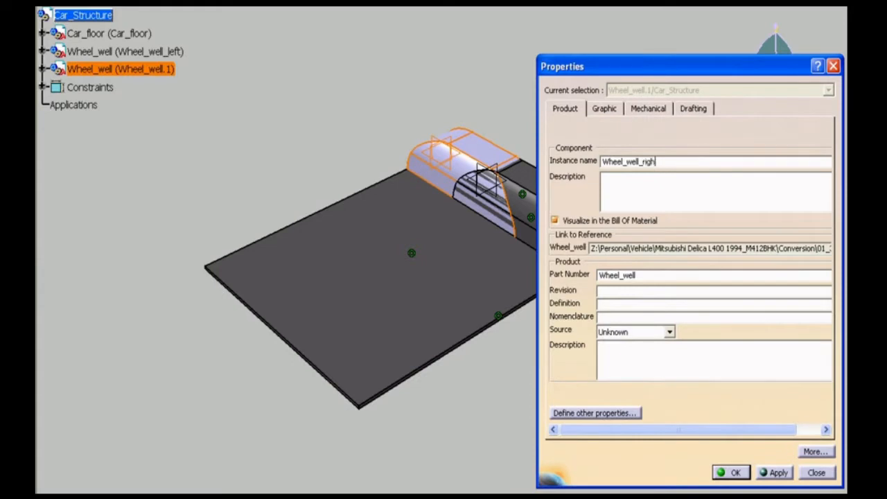
click(604, 109)
click(732, 473)
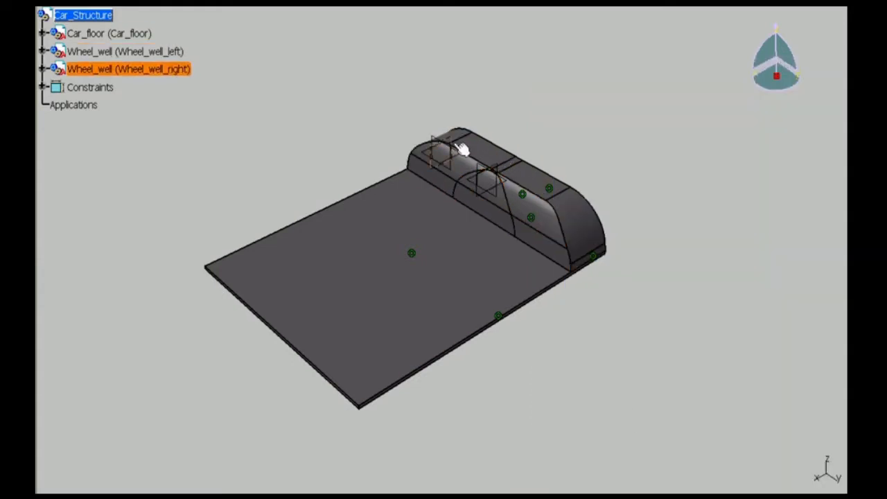
- Move the right wheel well across the floor parallel to its end edge and rotate it about the Z axis
click(799, 392)
click(825, 393)
drag(450, 173, 296, 269)
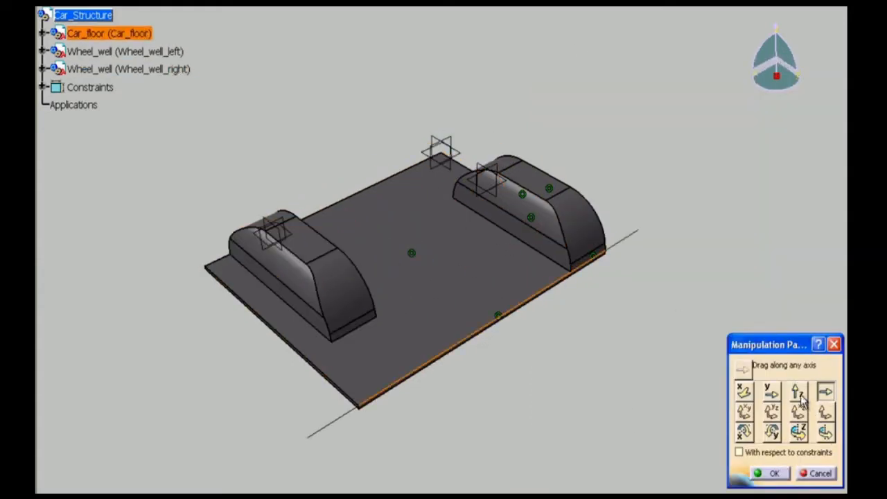
click(798, 433)
drag(350, 267, 509, 37)
- Move the rotated wheel well along the floor's edges into the corner opposite the left wheel well
click(825, 393)
click(485, 327)
drag(579, 73, 225, 279)
click(825, 412)
click(825, 392)
click(239, 297)
drag(234, 231, 366, 344)
- Raise the right wheel well along the Z axis and constrain its end, outer side and underside to the floor
click(775, 473)
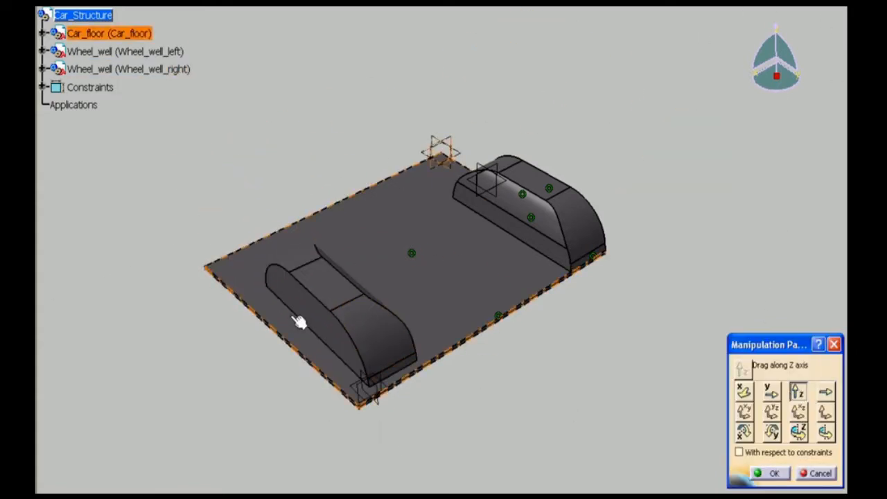
drag(298, 323, 305, 277)
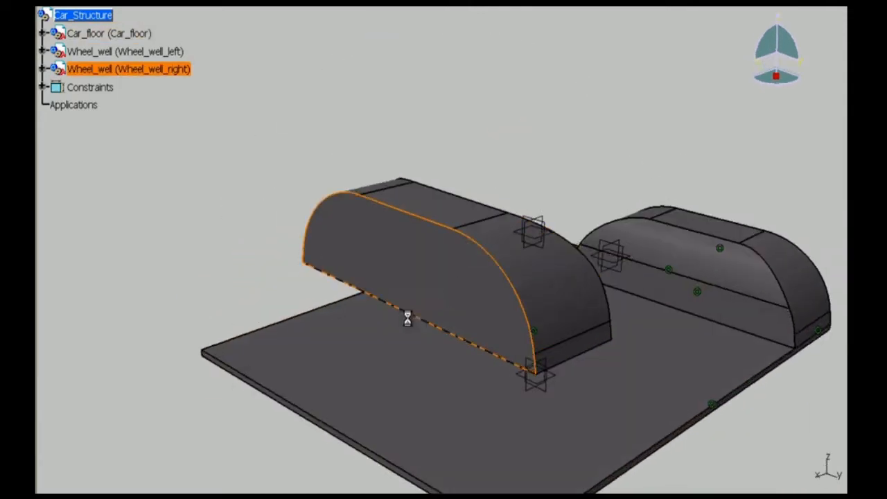
middle_drag(408, 318, 314, 419)
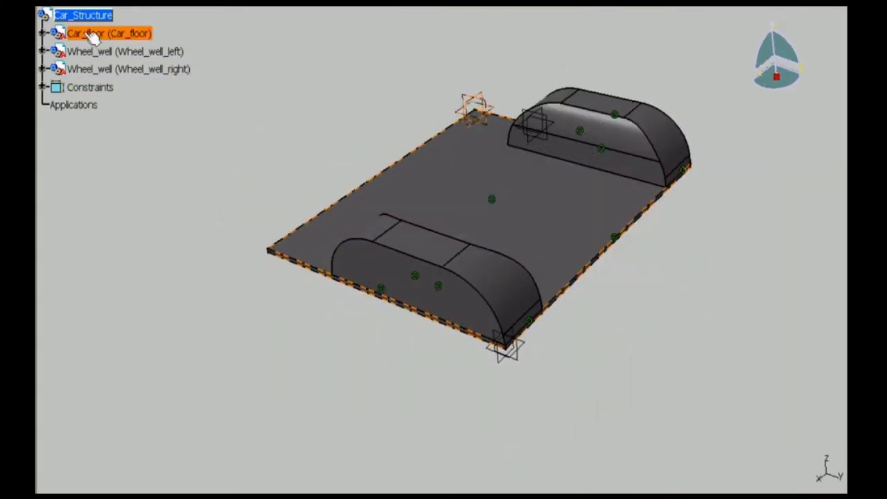
- Hide the assembly constraints and the reference planes of the floor and both wheel wells
right_click(83, 33)
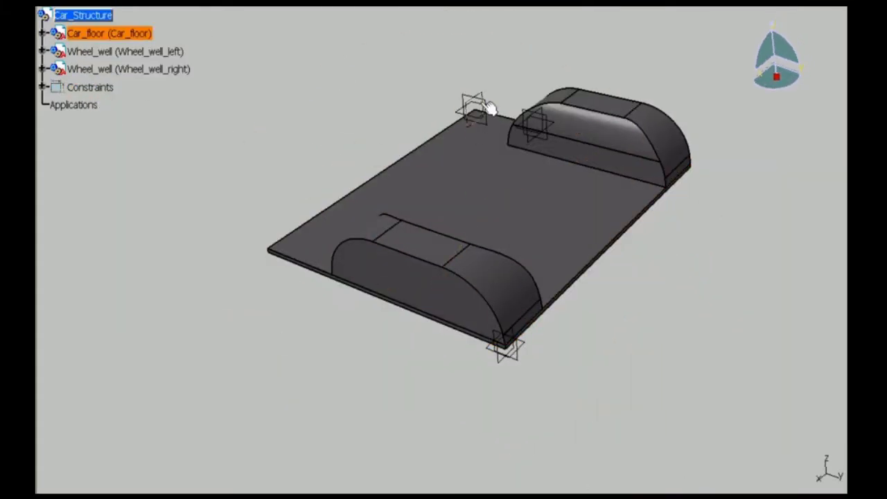
click(473, 109)
click(544, 125)
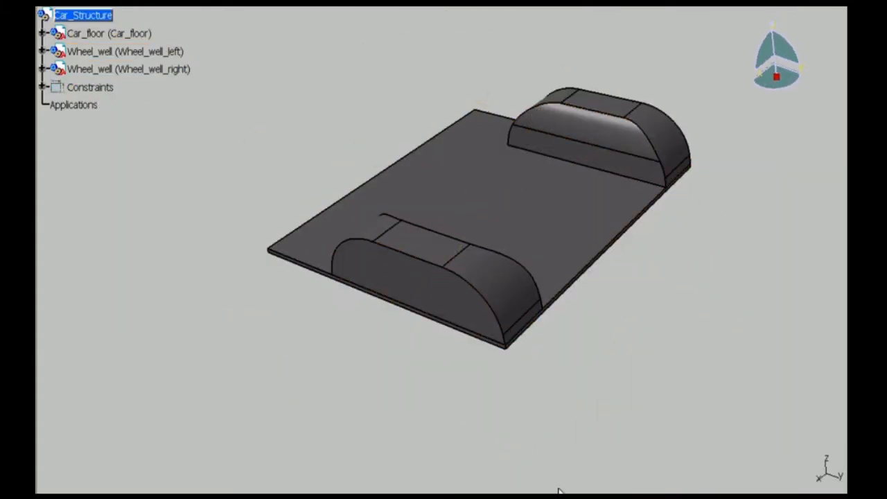
click(560, 492)
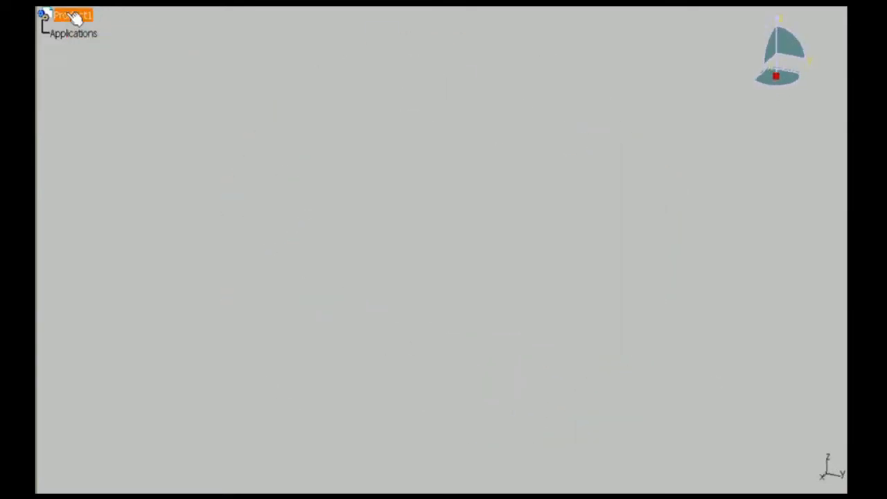
- Set the new top-level product's part number to Camper_van_Conversion
right_click(69, 13)
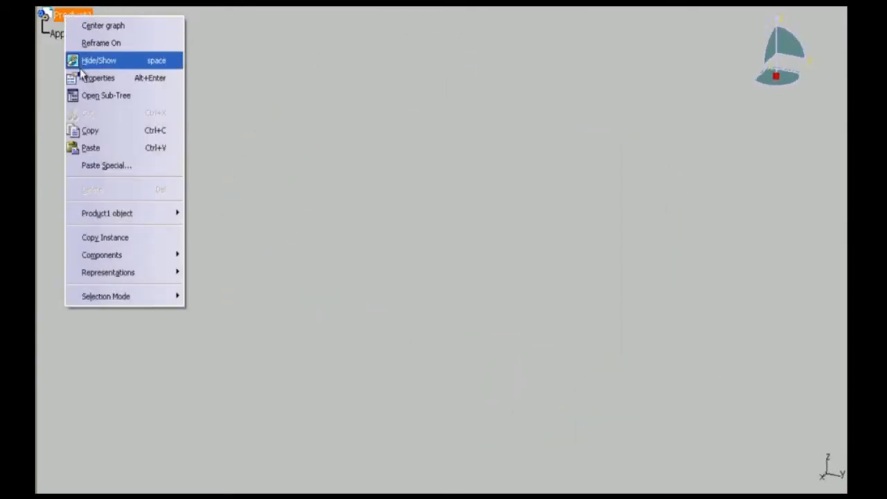
click(99, 77)
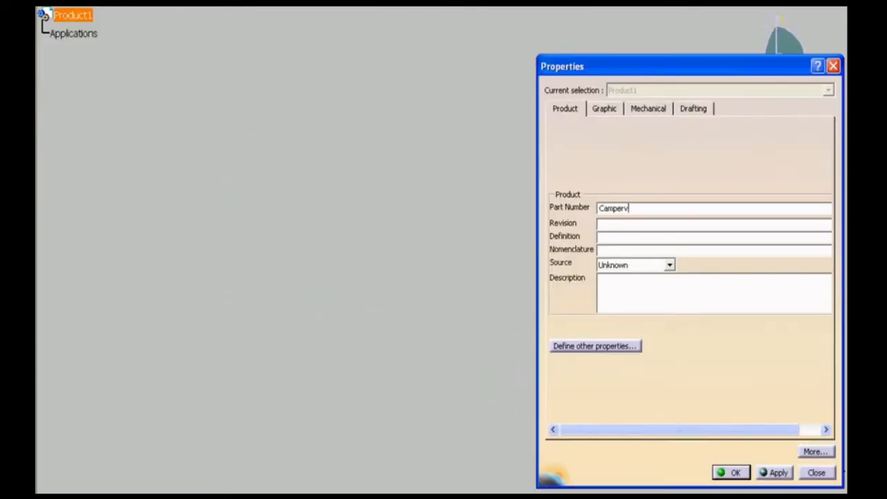
click(724, 472)
click(145, 6)
- Insert the existing Car_Structure product into Camper_van_Conversion and show it in isometric view
right_click(109, 16)
mouse_move(149, 257)
click(351, 326)
click(144, 46)
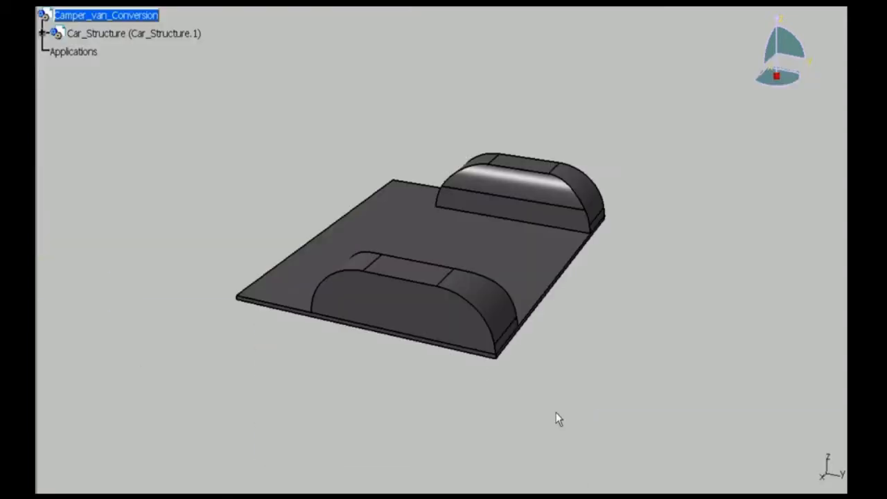
click(553, 490)
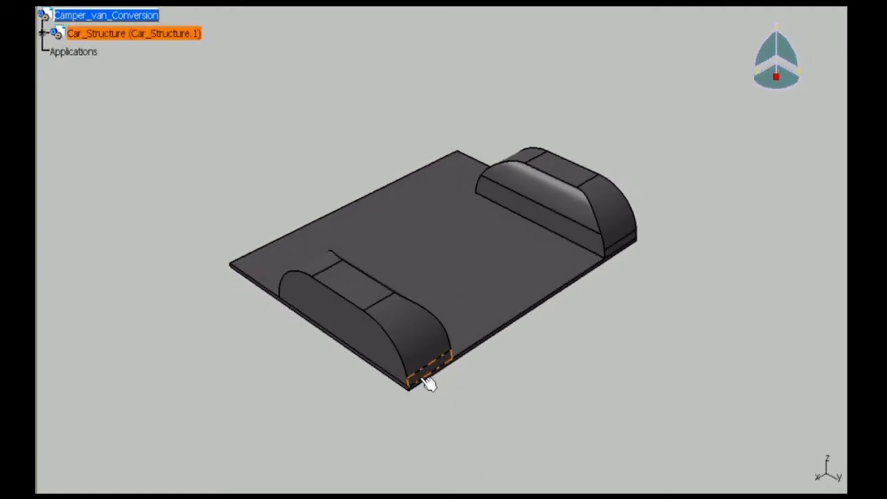
- Add a new product under Camper_van_Conversion with Bed_Structure as its instance name and part number
right_click(129, 15)
mouse_move(149, 257)
click(311, 273)
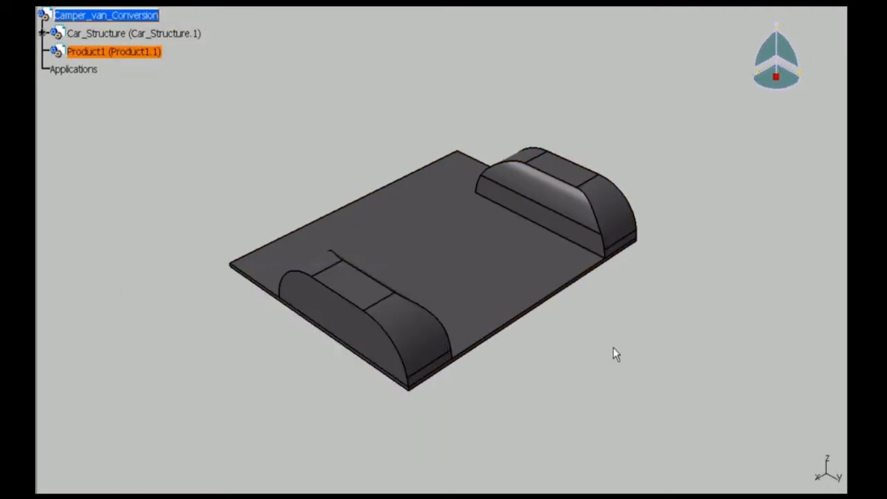
right_click(120, 52)
click(159, 115)
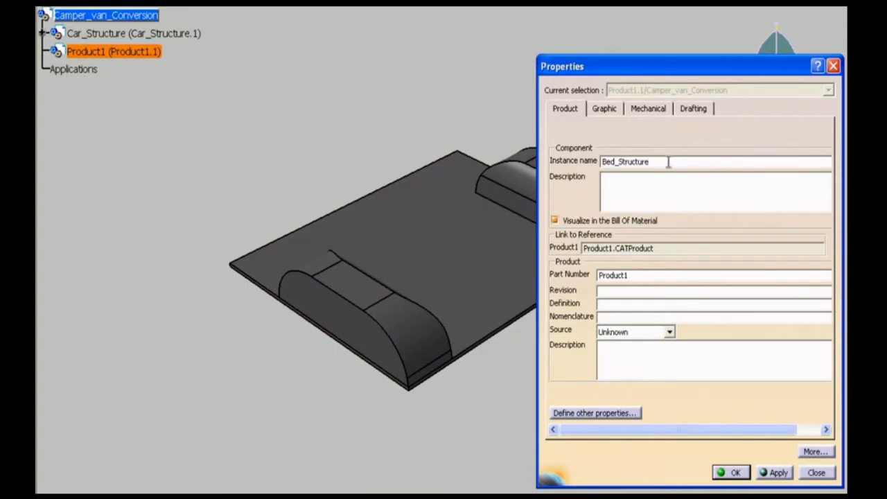
click(731, 472)
- Add a new product under Bed_Structure with Structure_Bottom as its instance name and part number
right_click(123, 52)
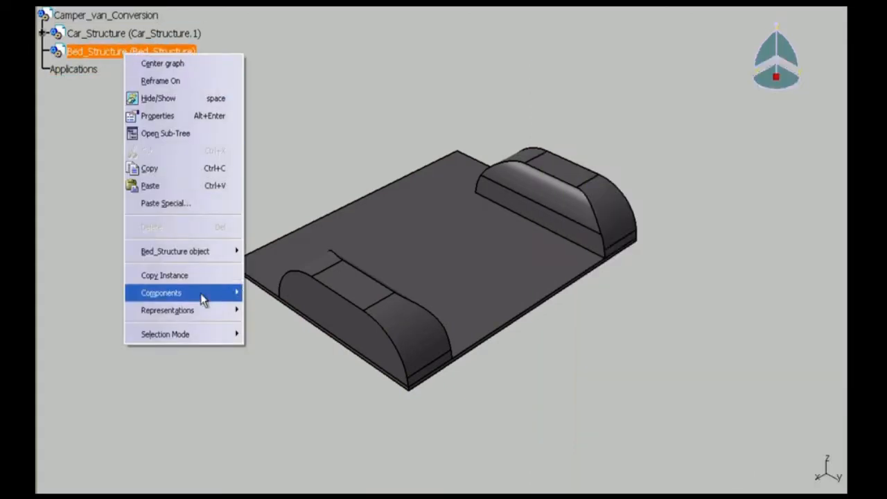
click(630, 292)
click(43, 51)
right_click(99, 66)
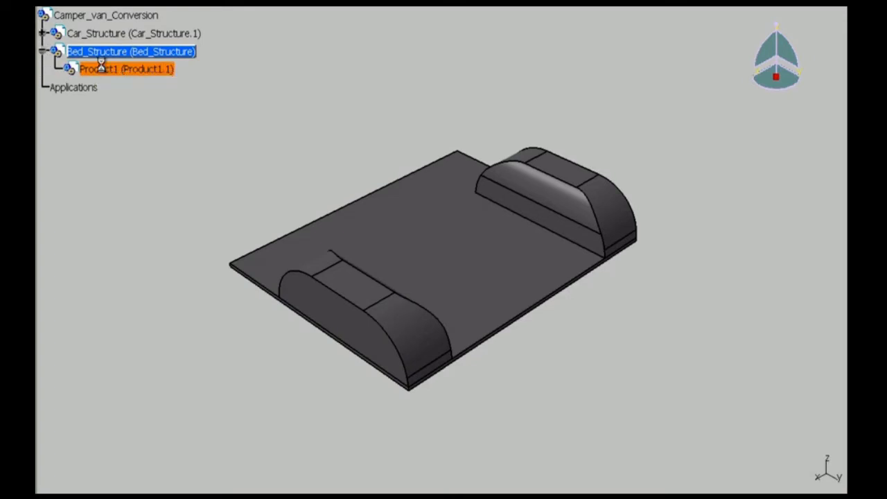
click(126, 128)
drag(666, 164, 596, 165)
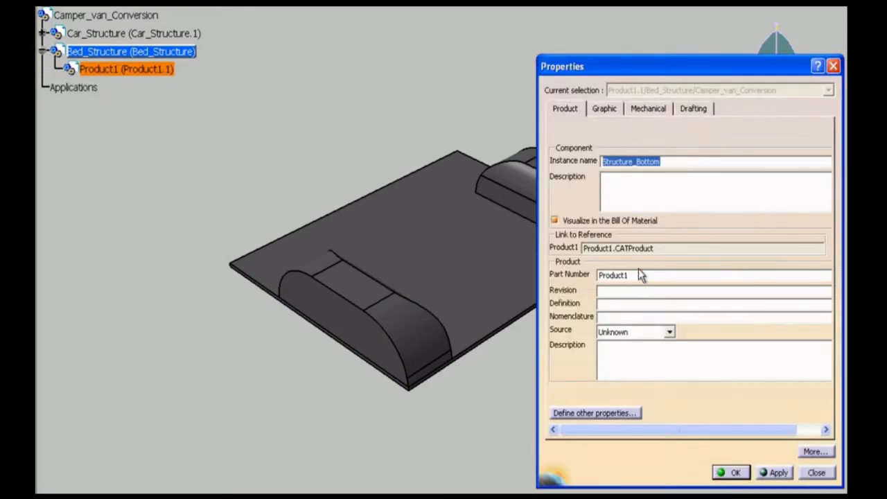
key(Return)
- Add a new part under Structure_Bottom with Wood as its instance name and part number
right_click(90, 68)
mouse_move(139, 307)
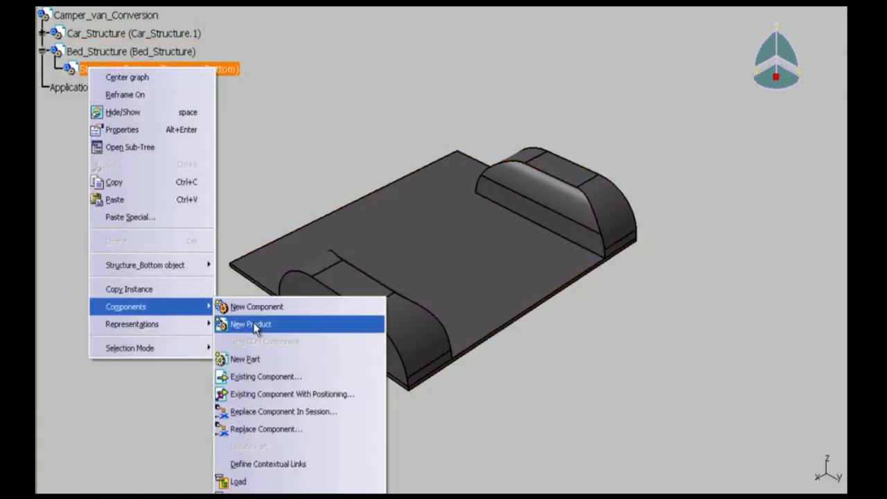
click(276, 359)
click(481, 290)
right_click(104, 86)
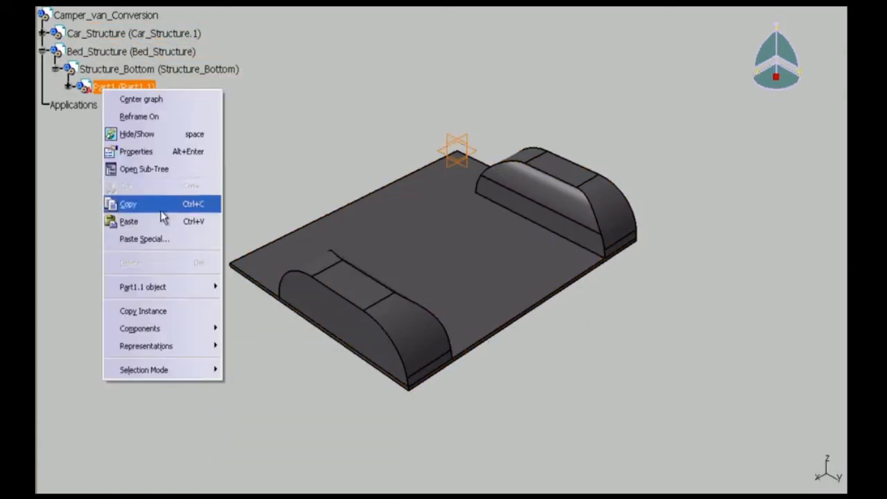
click(125, 149)
drag(659, 162, 559, 159)
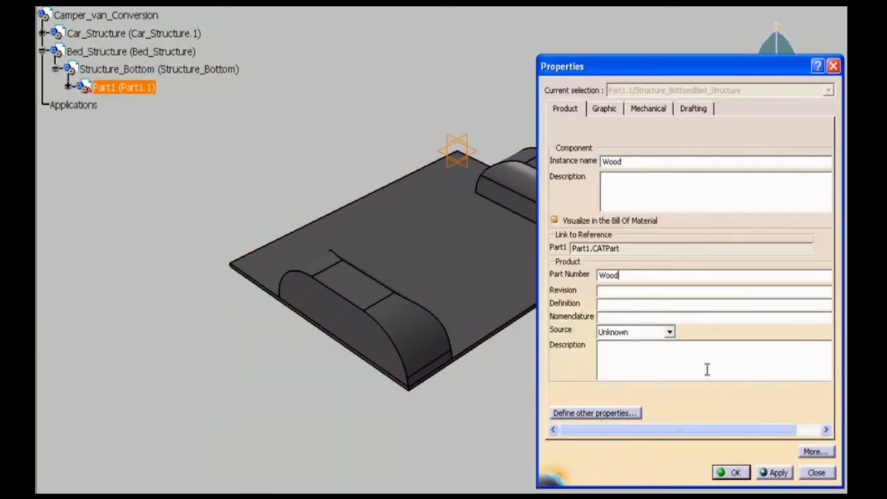
key(Return)
- Activate the Wood part for editing and open a sketch on its zx plane
double_click(106, 88)
click(68, 87)
double_click(119, 104)
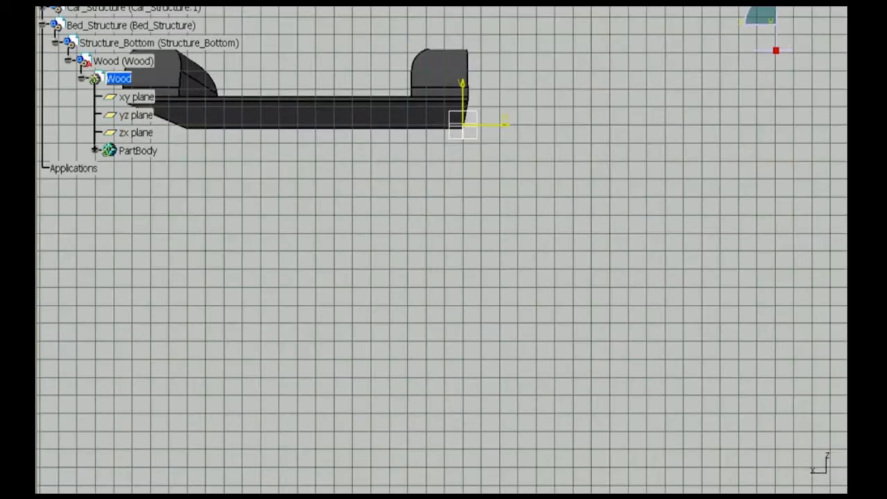
click(854, 459)
click(755, 496)
middle_drag(464, 262, 502, 382)
- Switch the display from perspective to parallel projection
click(194, 2)
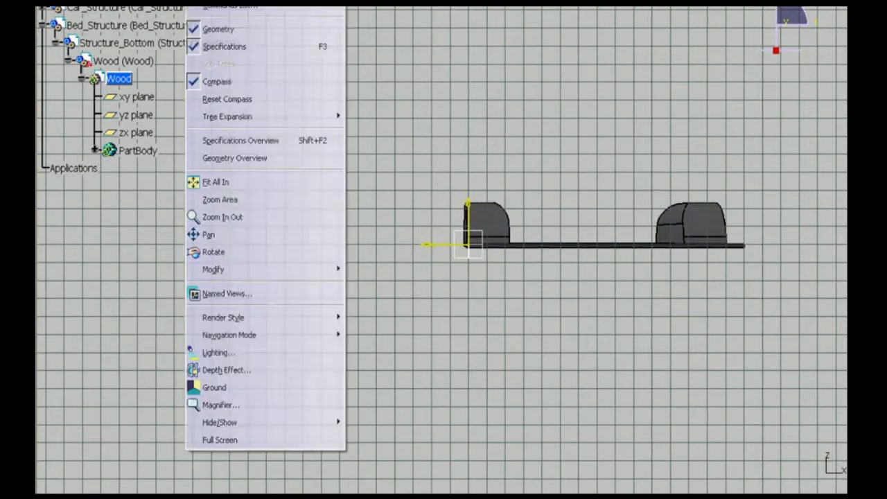
mouse_move(259, 319)
click(375, 489)
- Sketch a flat rectangle from the origin with its base on the horizontal axis and set its width to 67
click(754, 496)
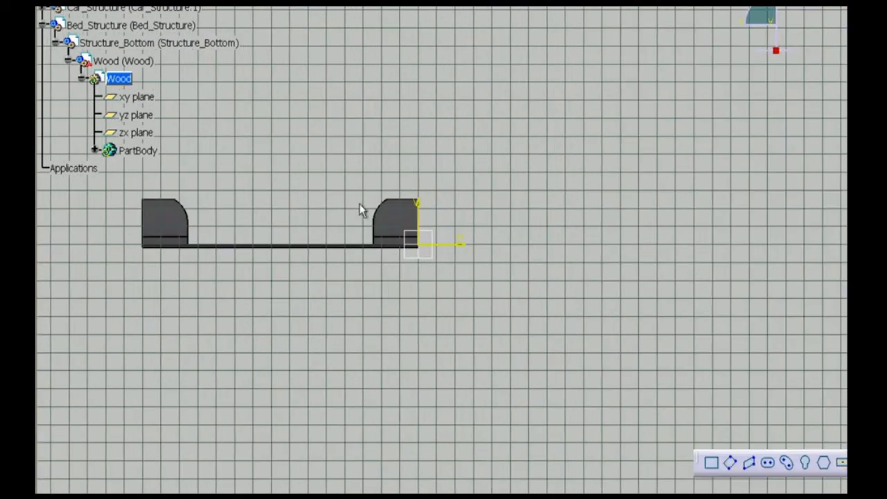
click(483, 240)
middle_drag(483, 240, 488, 232)
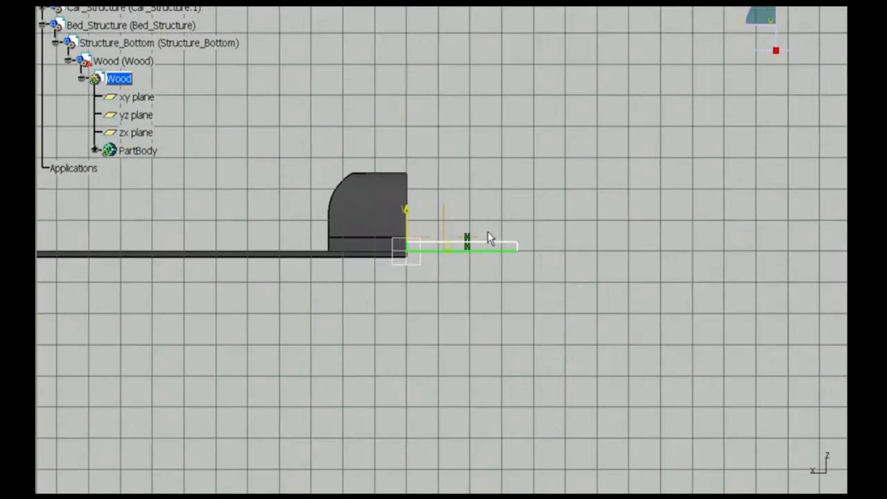
click(474, 194)
double_click(474, 195)
text(67)
key(Return)
- Dimension the rectangle's height and pad the profile into a long plank along the side of the floor
middle_drag(466, 196, 557, 280)
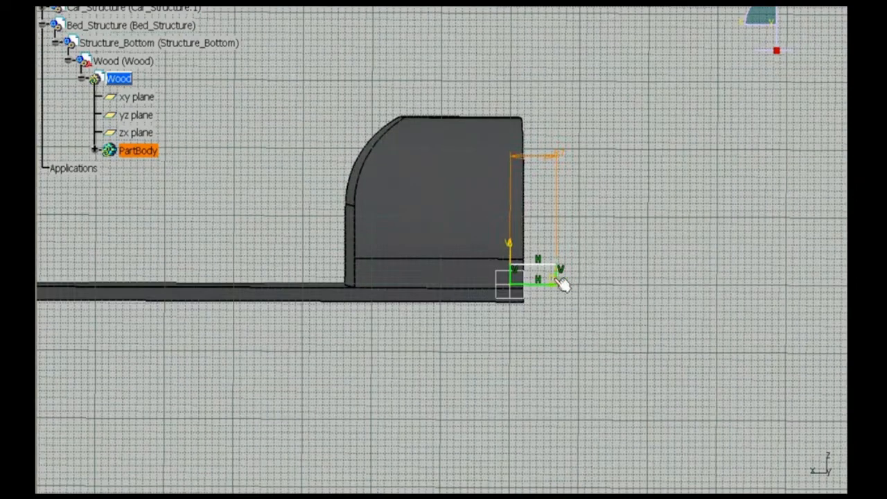
double_click(624, 278)
key(Return)
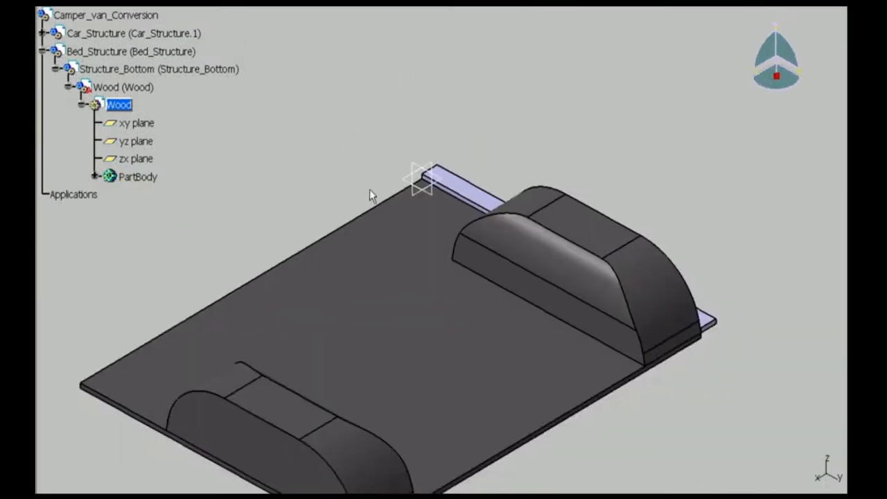
- Activate the Camper_van_Conversion assembly and constrain the plank's long side against the left wheel well's inner side
middle_drag(454, 200, 694, 139)
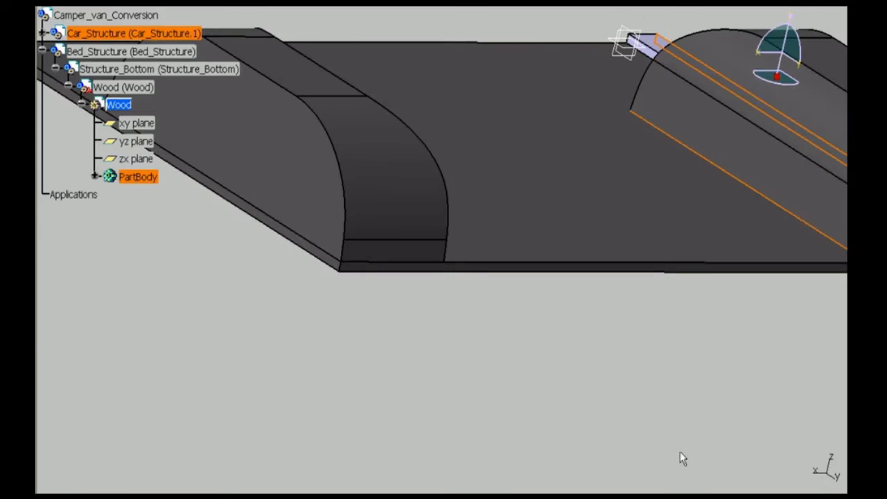
double_click(95, 69)
middle_drag(492, 377, 374, 395)
double_click(93, 17)
middle_drag(555, 201, 687, 238)
key(ctrl+u)
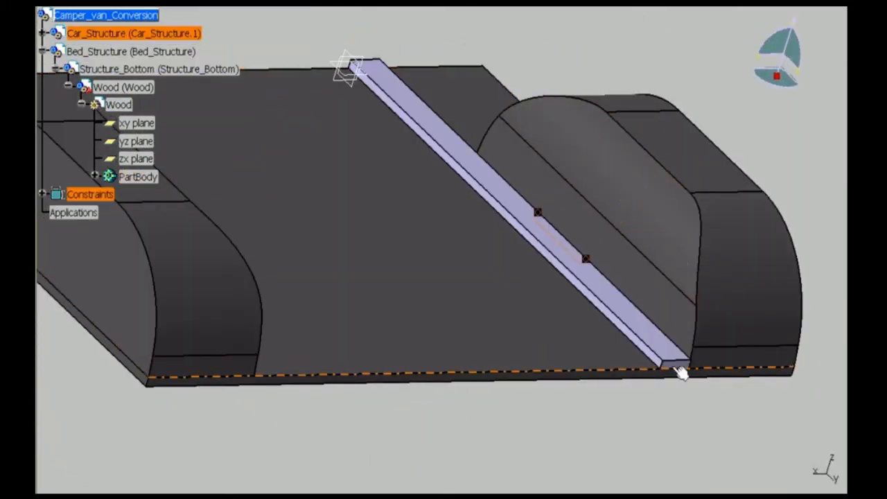
- Raise the wooden plank off the floor along the Z axis to expose its underside
middle_drag(676, 367, 666, 358)
click(799, 393)
drag(624, 312, 626, 287)
click(778, 475)
middle_drag(451, 332, 422, 217)
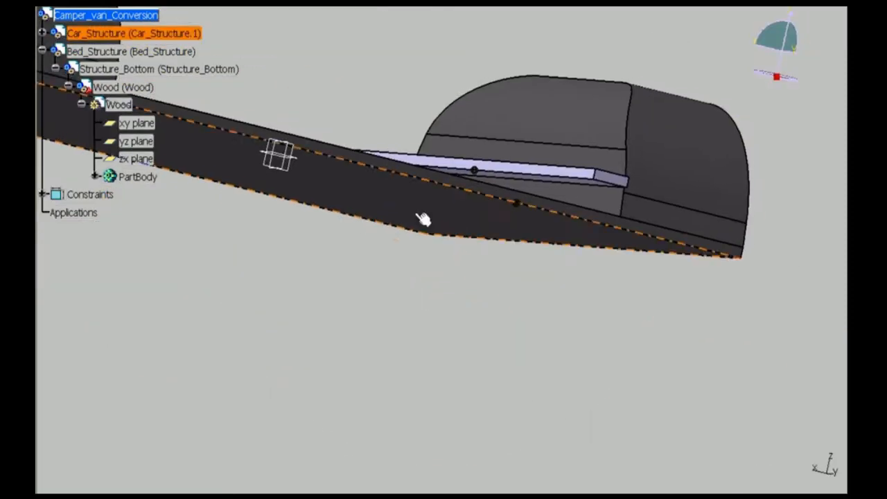
- Constrain the plank's underside coincident with the floor surface and its end face coincident with the floor's end face, and update the assembly
middle_drag(556, 186, 538, 150)
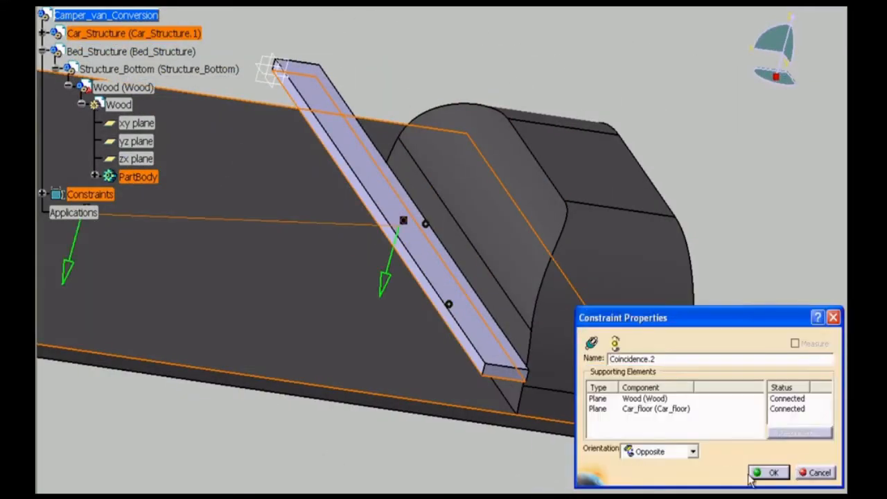
click(766, 474)
click(488, 413)
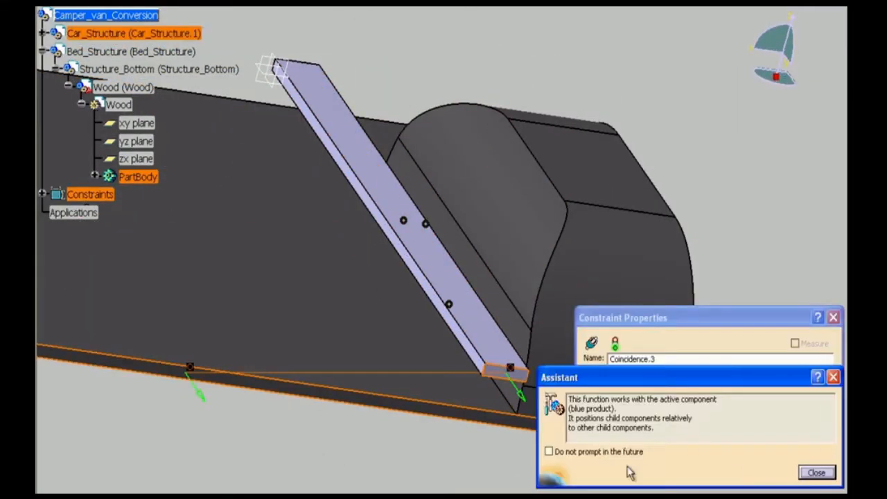
click(549, 453)
click(816, 473)
click(766, 473)
key(ctrl+u)
middle_drag(672, 389, 453, 323)
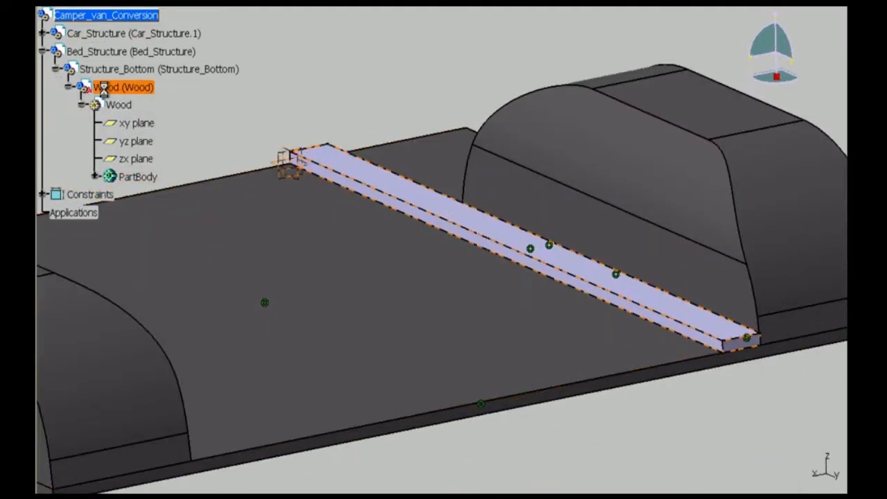
- Apply the Timber material from the Wood category of the material library to the Wood part
click(135, 178)
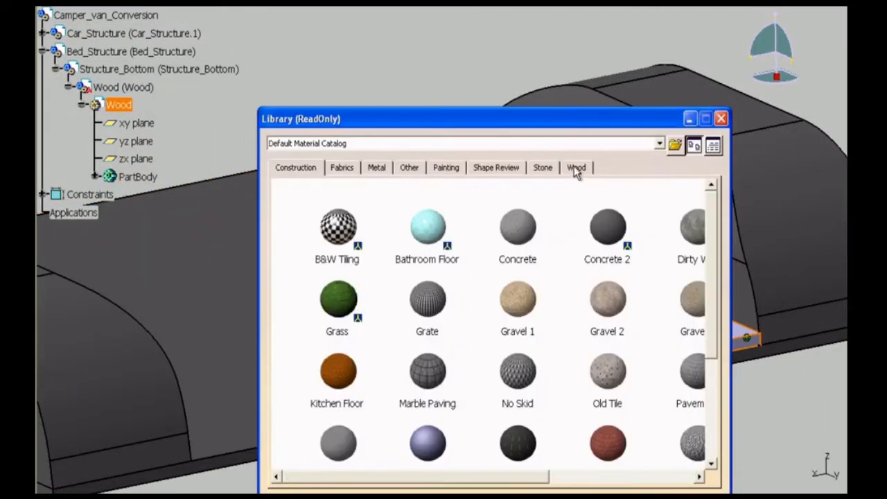
click(577, 169)
drag(712, 340, 712, 422)
drag(433, 416, 128, 104)
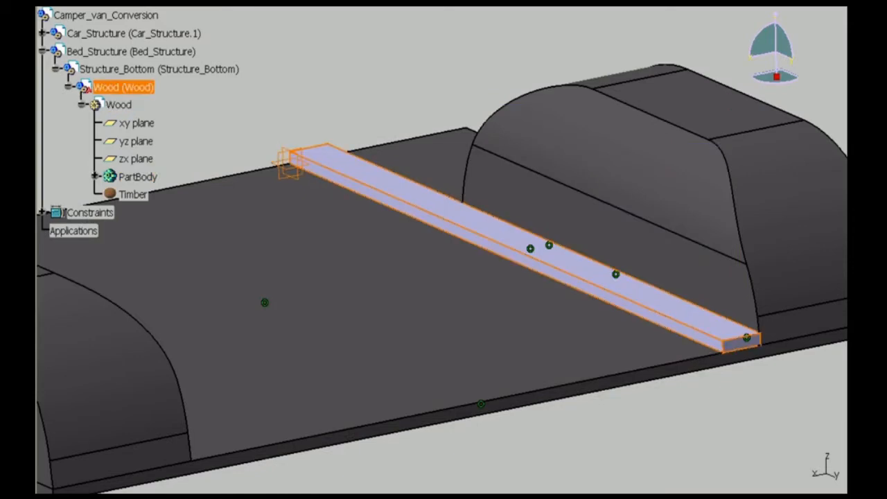
drag(610, 241, 577, 242)
click(770, 474)
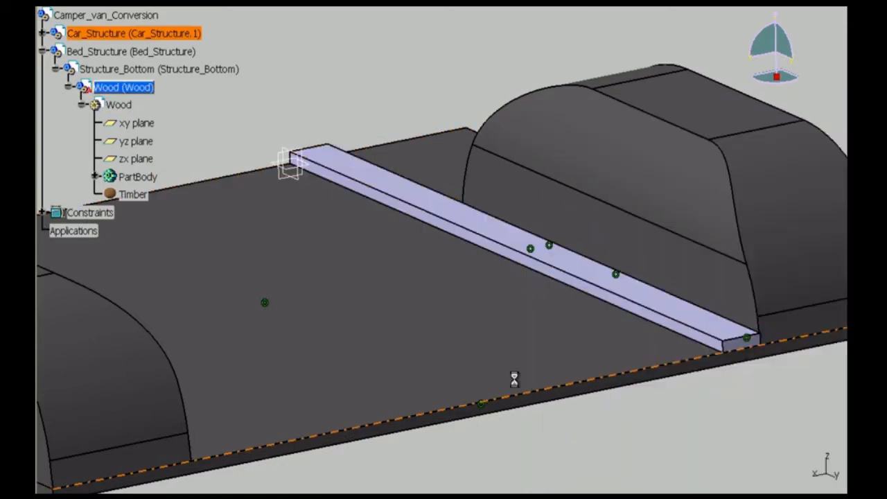
- Set the Wood component's fill colour to a light wood tone in its graphic properties
right_click(118, 88)
click(149, 123)
right_click(149, 87)
click(182, 131)
right_click(119, 87)
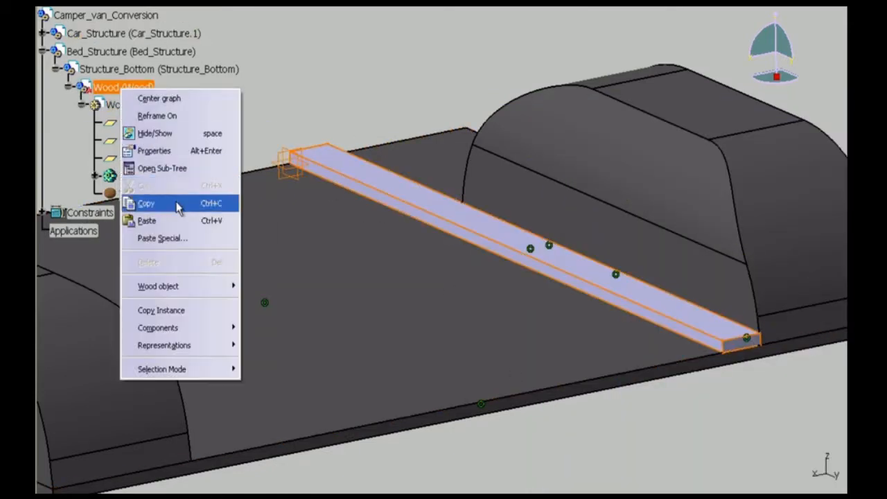
click(157, 151)
click(605, 109)
click(622, 147)
click(567, 337)
click(731, 473)
- Rename the Wood component's instance name and part number to Car_length
middle_drag(377, 250, 590, 328)
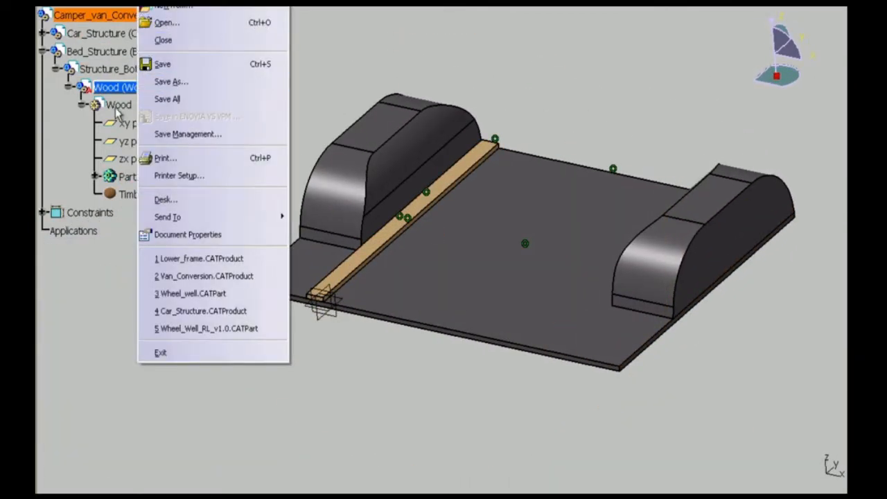
right_click(137, 87)
click(165, 145)
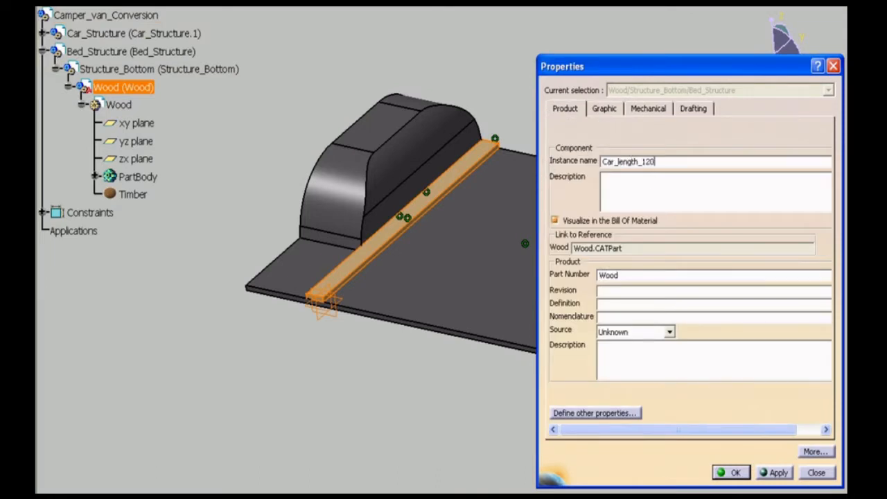
click(732, 473)
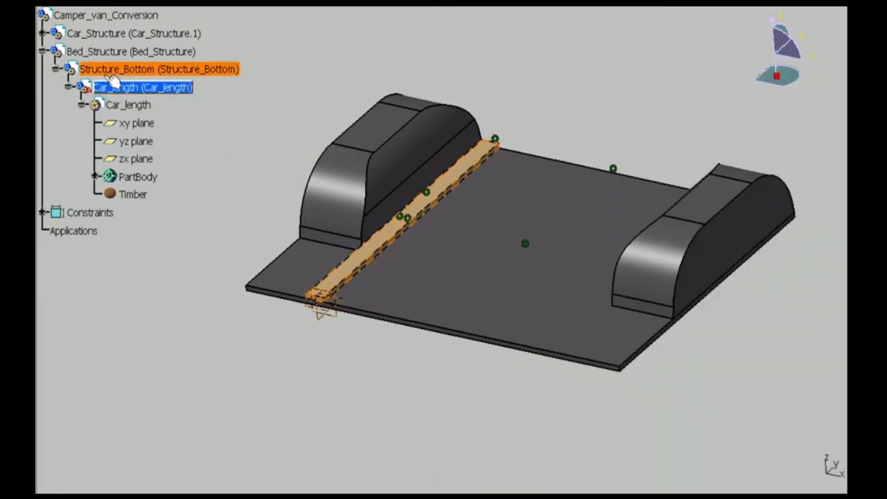
- Rename the Structure_Bottom product's instance name and part number to Structure_Bottom_frame
scroll(114, 82, up, 5)
right_click(163, 248)
click(203, 309)
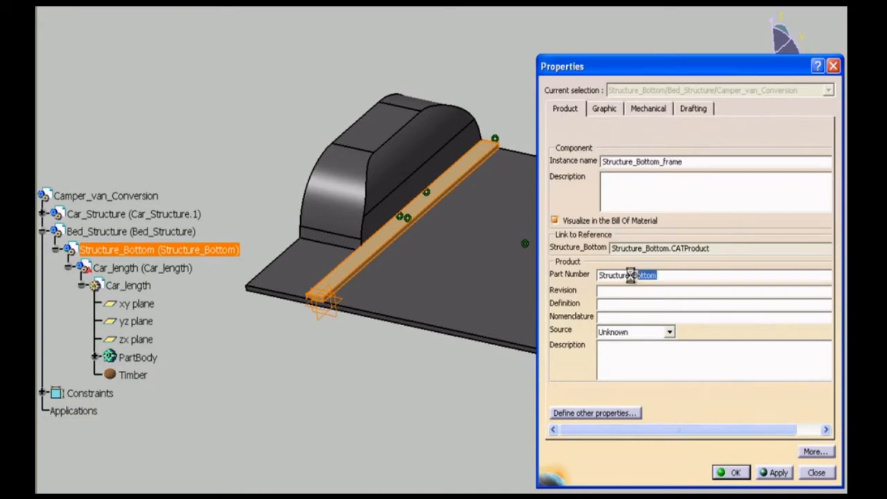
drag(631, 275, 597, 275)
text(Structure_Bottom_frame)
click(732, 472)
- Save the Car_length part in the v2.0 folder
click(144, 269)
click(144, 2)
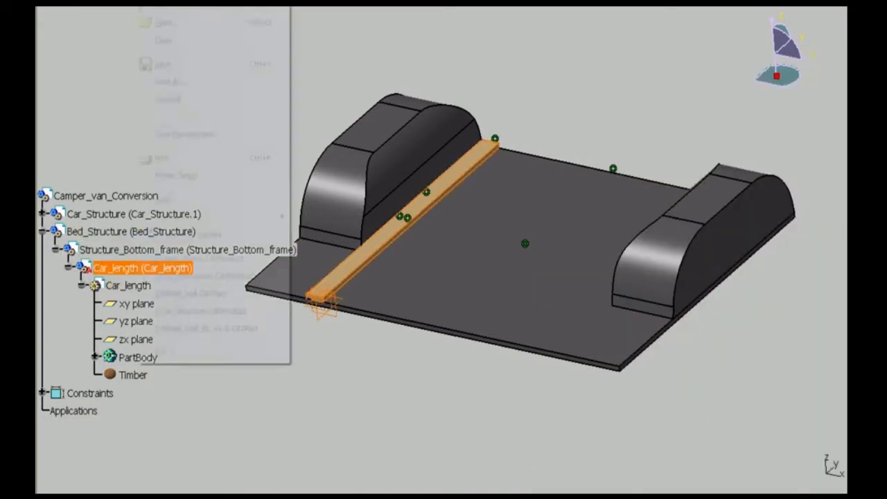
click(170, 99)
click(610, 363)
click(424, 288)
- Save the Structure_Bottom_frame and Bed_Structure products in the v2.0 folder
click(159, 250)
click(144, 2)
click(170, 99)
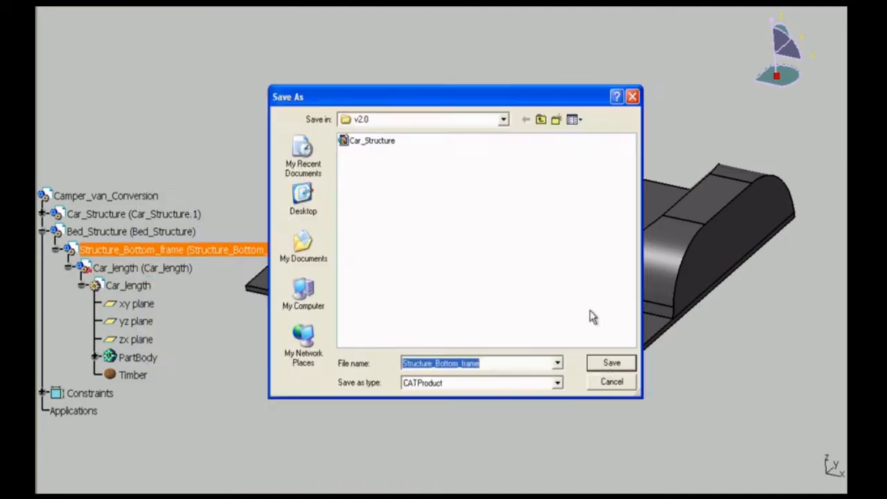
click(158, 232)
click(144, 2)
click(168, 82)
click(601, 362)
click(429, 287)
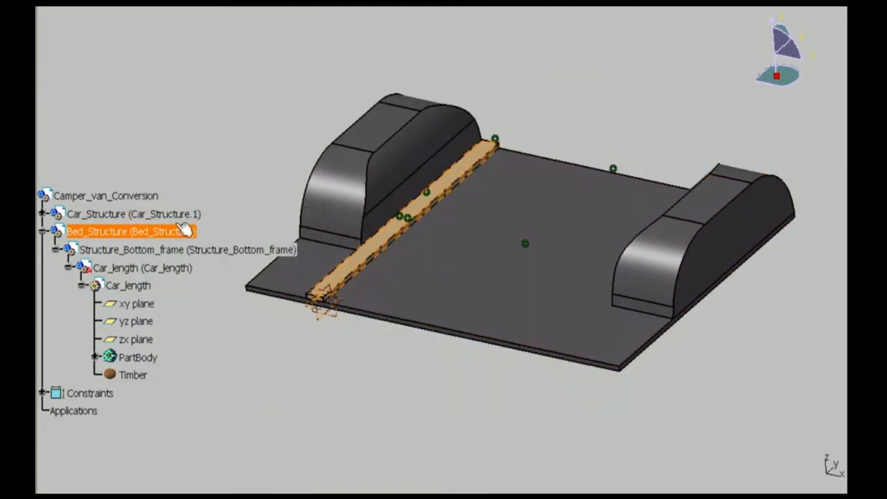
- Insert the existing Car_length file from the v2.0 folder as a second component in Structure_Bottom_frame
drag(45, 296, 57, 142)
right_click(142, 118)
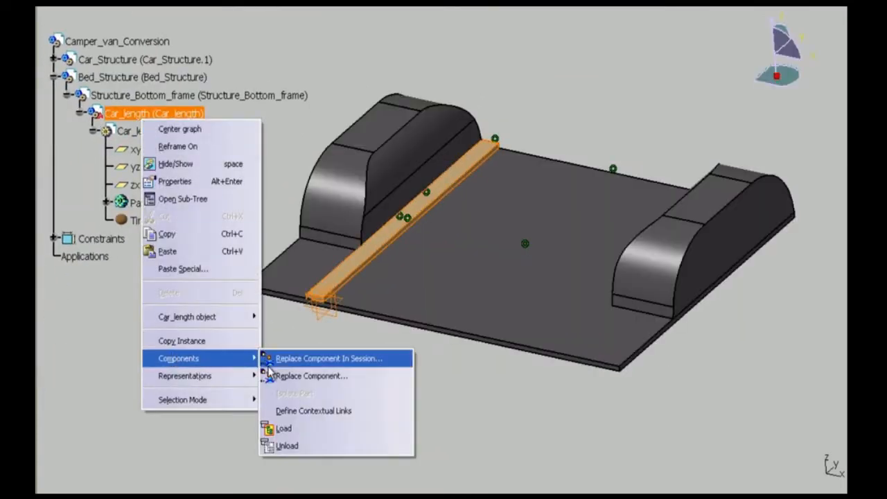
right_click(118, 99)
mouse_move(180, 332)
click(291, 404)
click(364, 163)
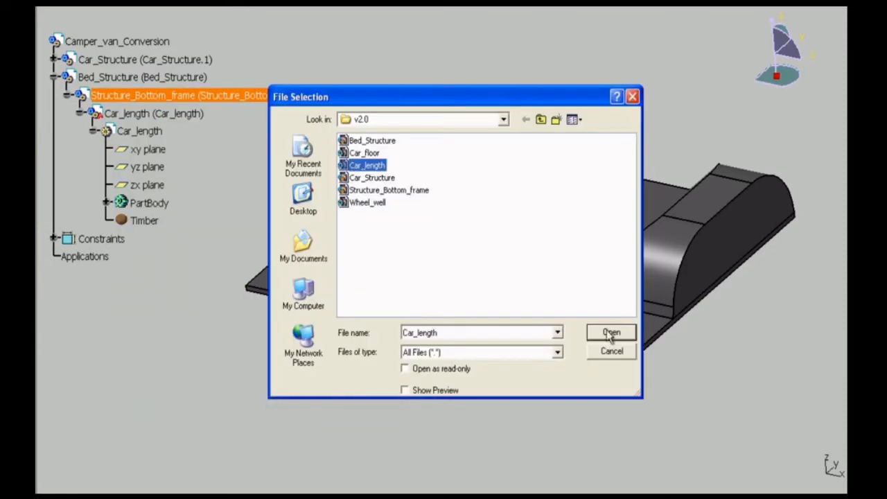
click(610, 333)
- Move the second plank across the floor along the end edge, close to the opposite wheel well
click(825, 390)
drag(323, 279, 469, 315)
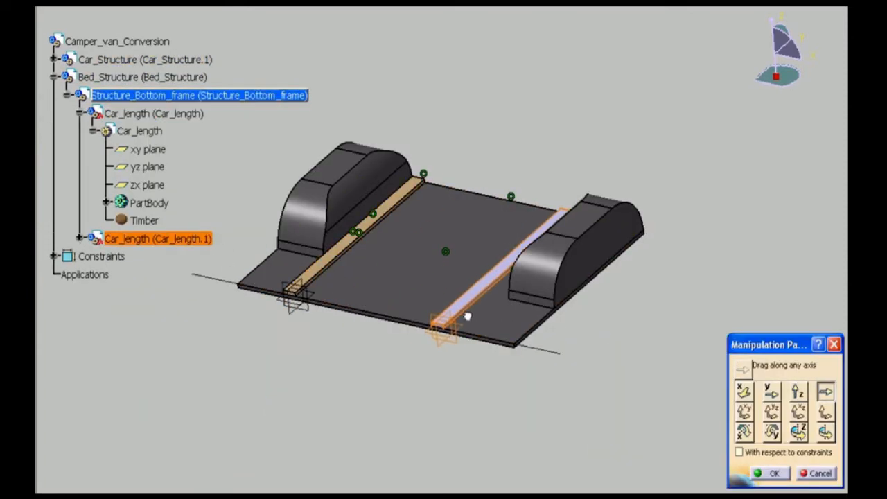
click(774, 473)
middle_drag(531, 262, 547, 235)
double_click(116, 41)
middle_drag(693, 298, 58, 414)
click(572, 188)
middle_drag(70, 287, 222, 283)
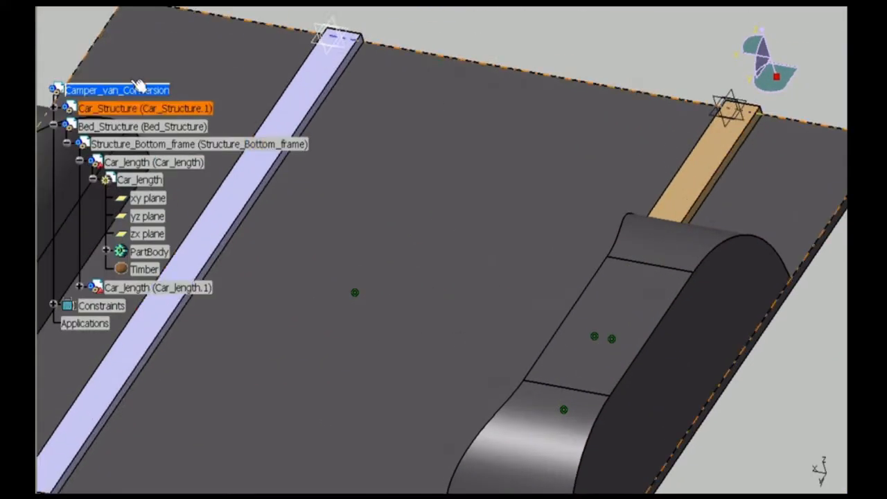
- Activate Structure_Bottom_frame, add a 1010 offset constraint with opposite orientation between the two planks' long side faces, and update
click(134, 143)
click(723, 181)
middle_drag(724, 181, 297, 268)
click(297, 268)
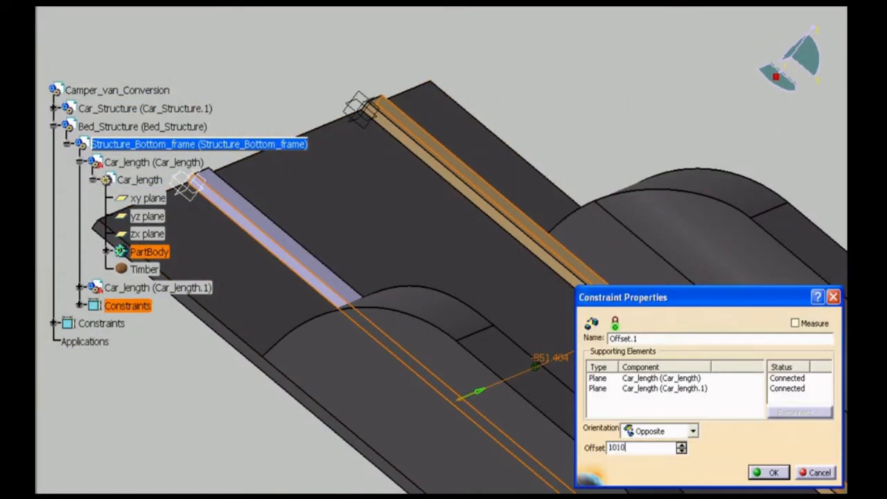
key(Return)
key(ctrl+u)
- Set the offset between the two planks to -1010 and update the assembly
double_click(340, 454)
text(-1010)
key(Return)
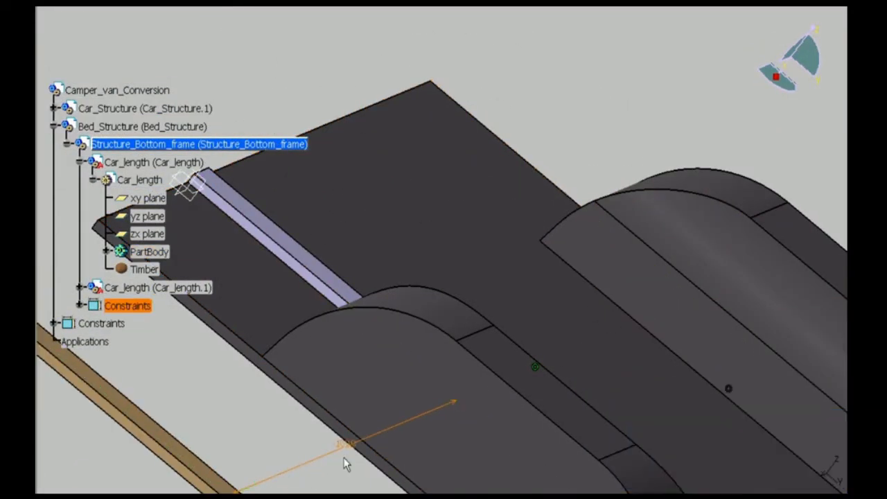
key(ctrl+u)
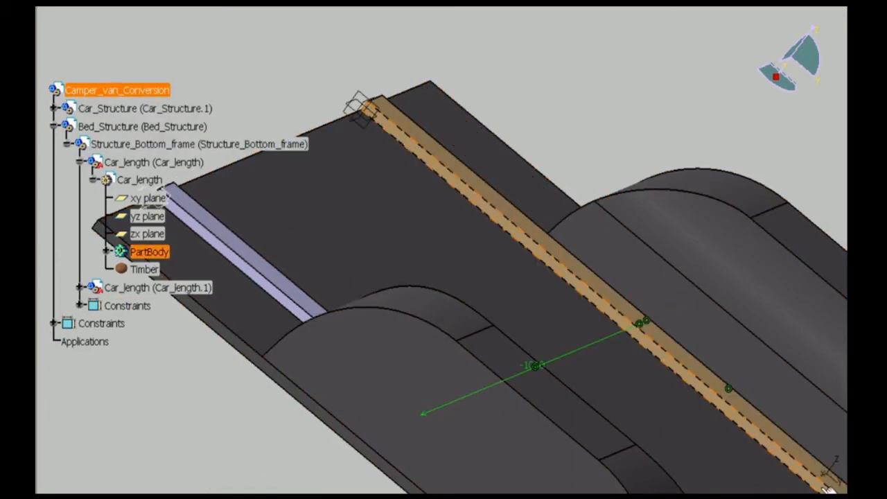
- Constrain the second plank's top face coincident with the first plank's top face within Structure_Bottom_frame
click(545, 366)
ctrl+middle_drag(545, 365, 326, 242)
middle_drag(537, 480, 682, 225)
double_click(127, 144)
middle_drag(298, 322, 400, 321)
middle_drag(596, 160, 730, 395)
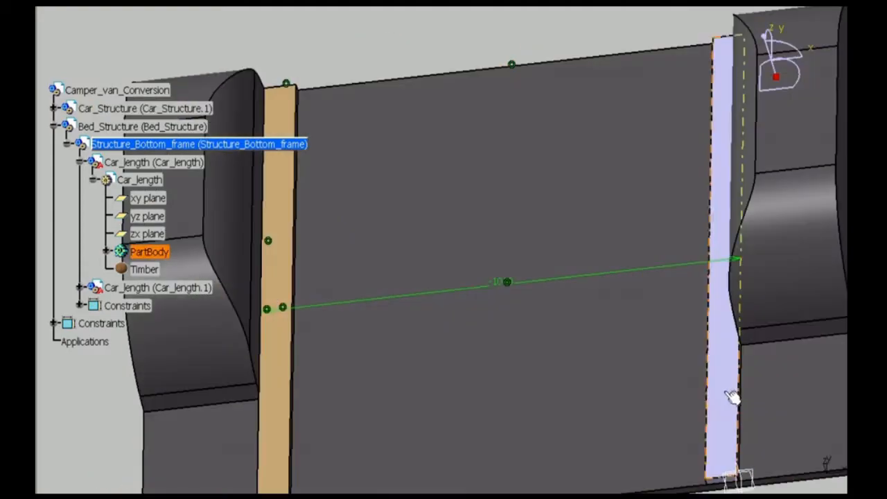
click(278, 180)
click(775, 471)
- Constrain the end faces of the two planks coincident with each other
ctrl+middle_drag(647, 312, 345, 281)
click(297, 354)
middle_drag(776, 395, 433, 287)
click(610, 373)
click(775, 471)
- Activate Camper_van_Conversion and set the second plank's fill colour to the same light wood tone
double_click(117, 90)
middle_drag(334, 306, 557, 248)
right_click(144, 289)
click(167, 62)
click(605, 109)
click(602, 148)
click(589, 336)
click(728, 473)
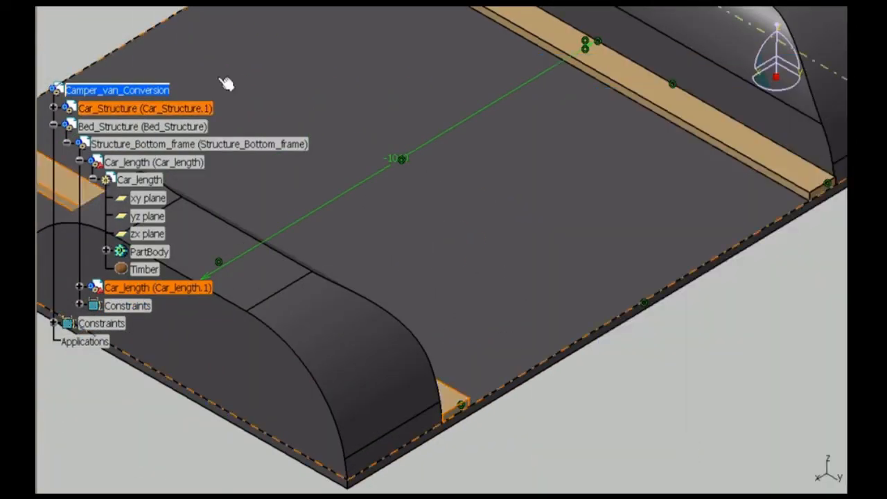
- Collapse both Car_length branches in the tree and insert a new part into Structure_Bottom_frame
middle_drag(321, 151, 220, 429)
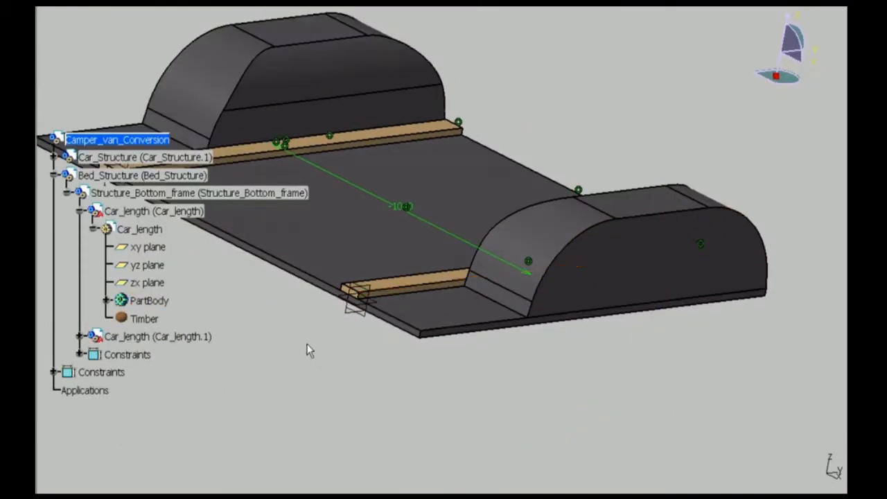
middle_drag(307, 351, 291, 333)
double_click(160, 194)
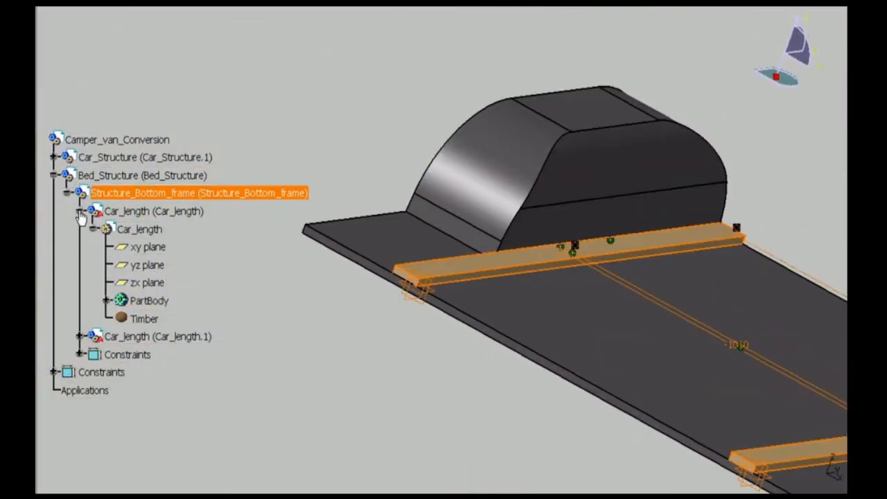
click(79, 210)
click(79, 229)
right_click(132, 193)
mouse_move(194, 432)
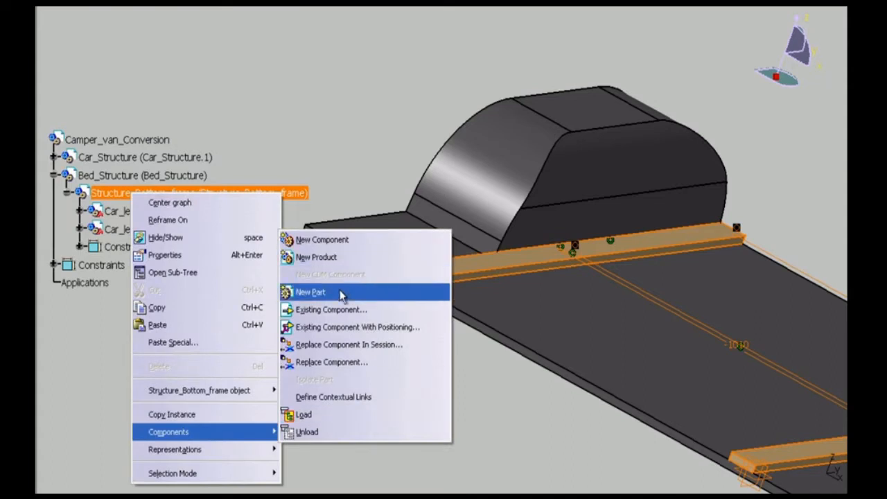
click(391, 296)
click(482, 290)
- Rename the new part's instance name and part number to Car_transverse
right_click(140, 247)
click(174, 307)
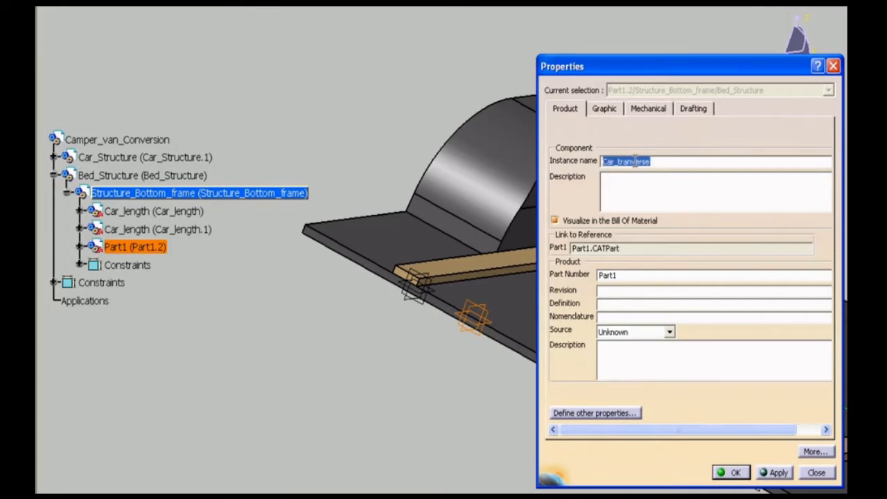
click(731, 472)
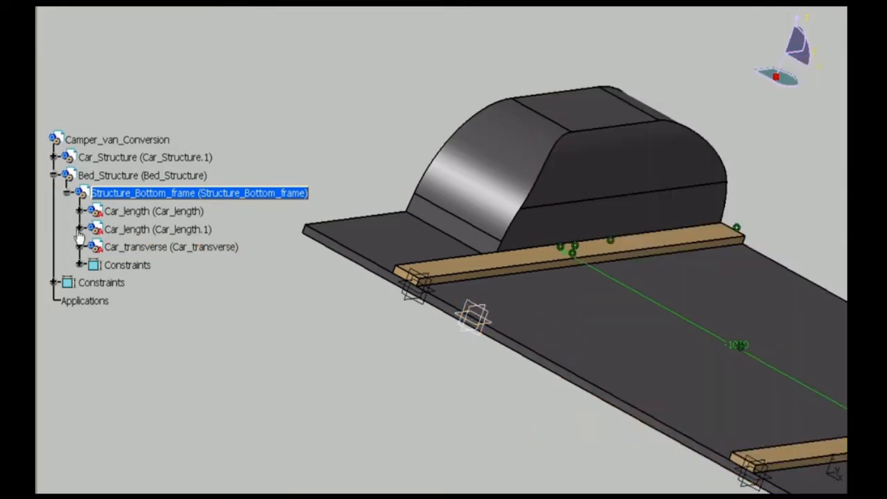
- Sketch a rectangle from the origin of Car_transverse with its base on the horizontal axis, and set its width to 68 and height to 19
click(478, 315)
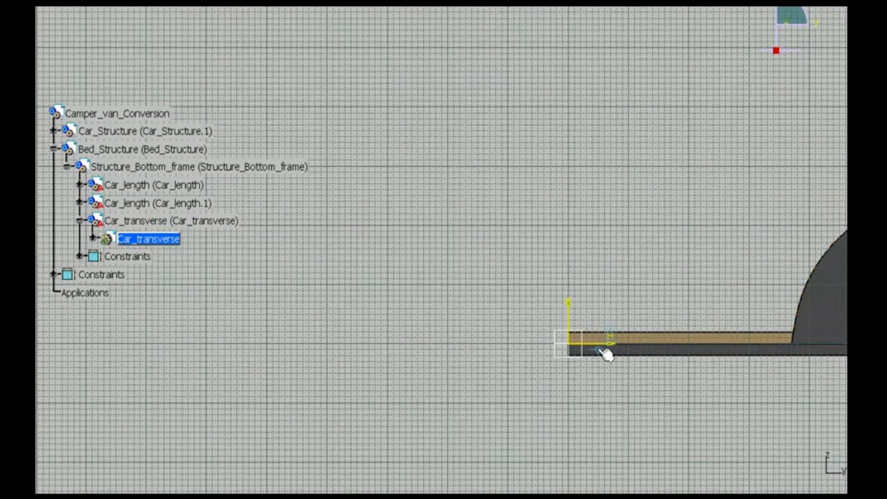
click(627, 386)
double_click(629, 386)
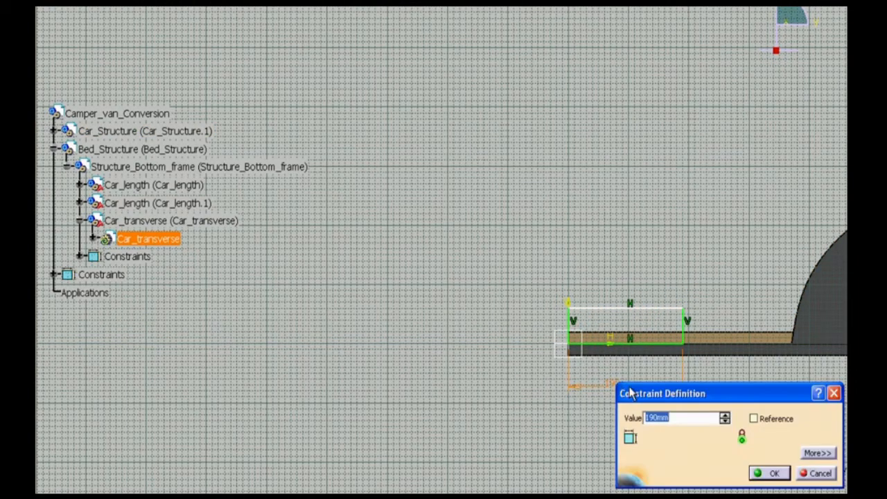
text(68)
key(Return)
click(523, 334)
double_click(520, 349)
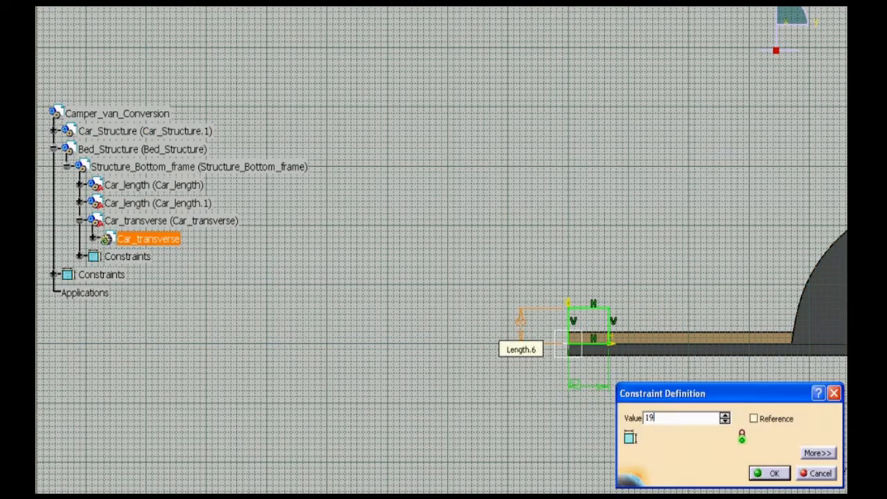
key(Return)
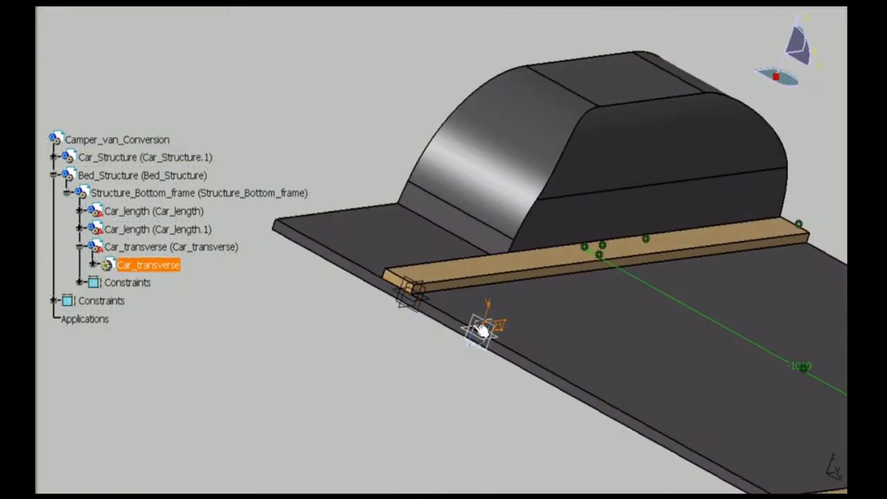
- Activate Structure_Bottom_frame and constrain the reference planes of Car_transverse to the first plank, placing its origin at the plank's inner end corner
double_click(97, 193)
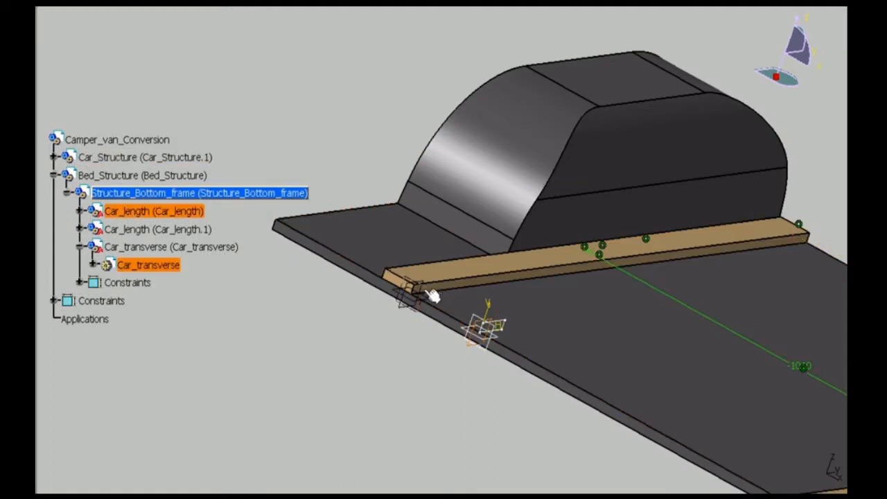
click(766, 476)
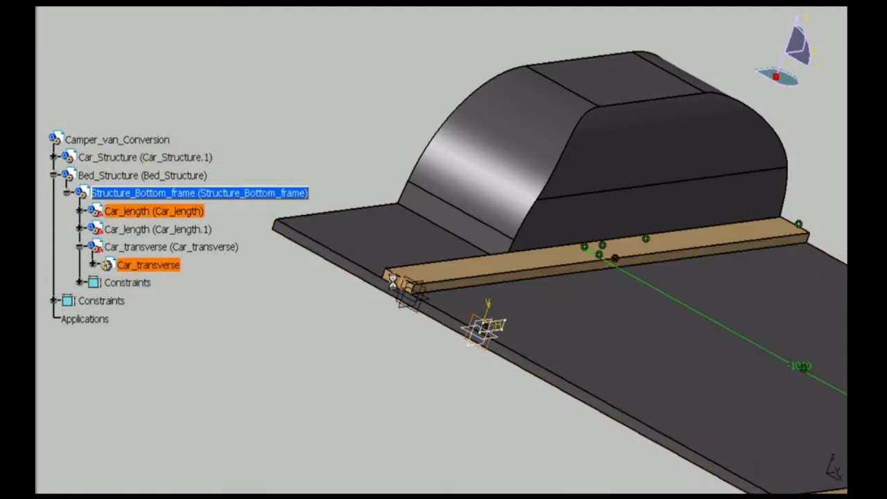
click(772, 476)
click(468, 335)
click(415, 301)
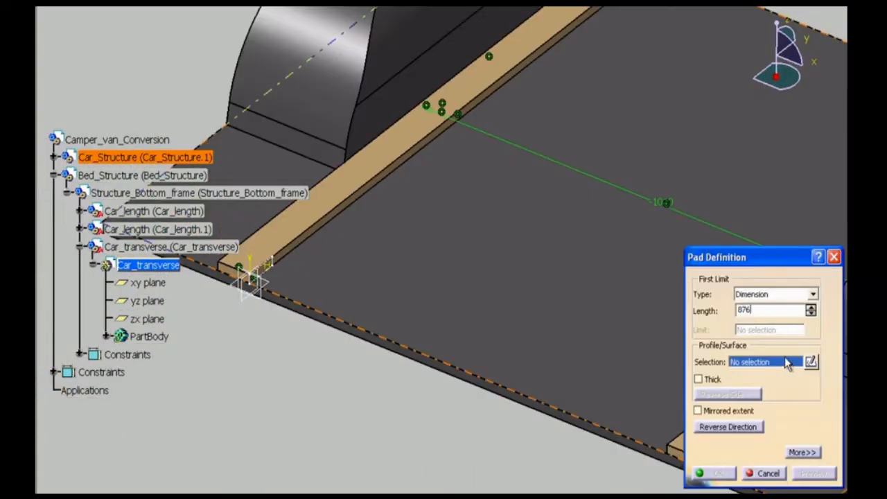
- Pad the Car_transverse profile to a length of 876 and set its body's fill colour to the light wood tone of the other planks
click(647, 418)
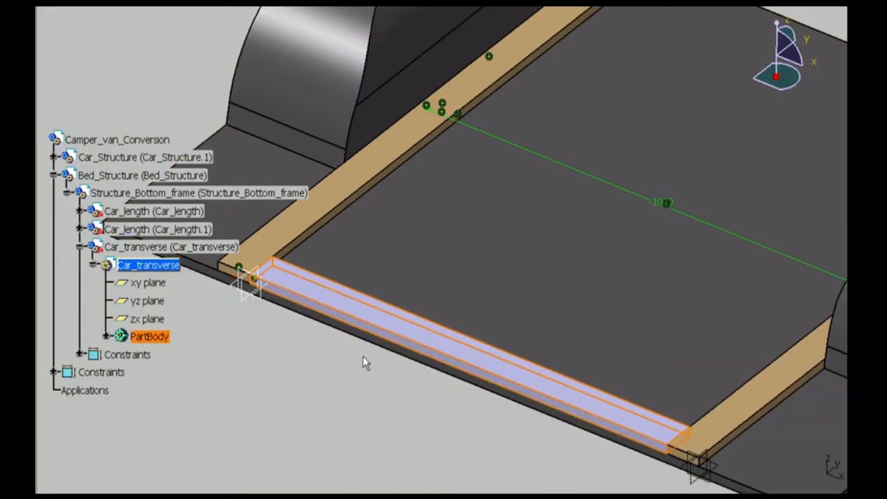
right_click(142, 336)
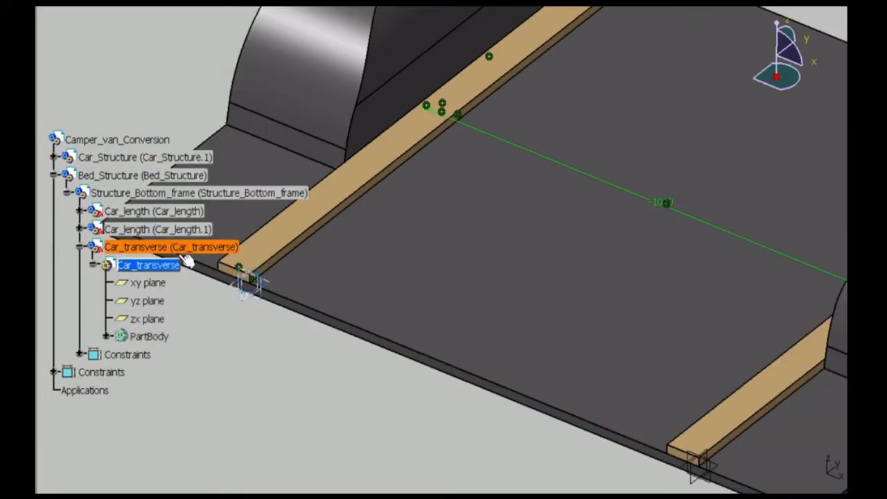
right_click(187, 264)
click(196, 32)
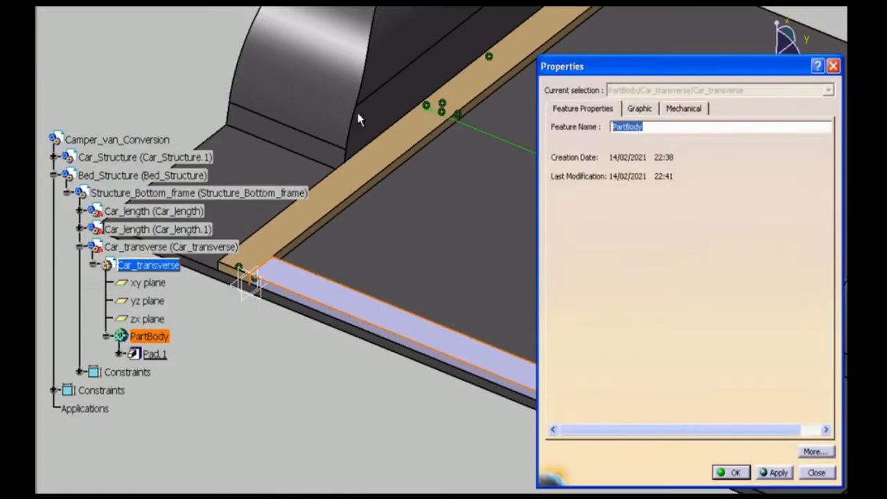
click(638, 105)
click(587, 148)
click(733, 471)
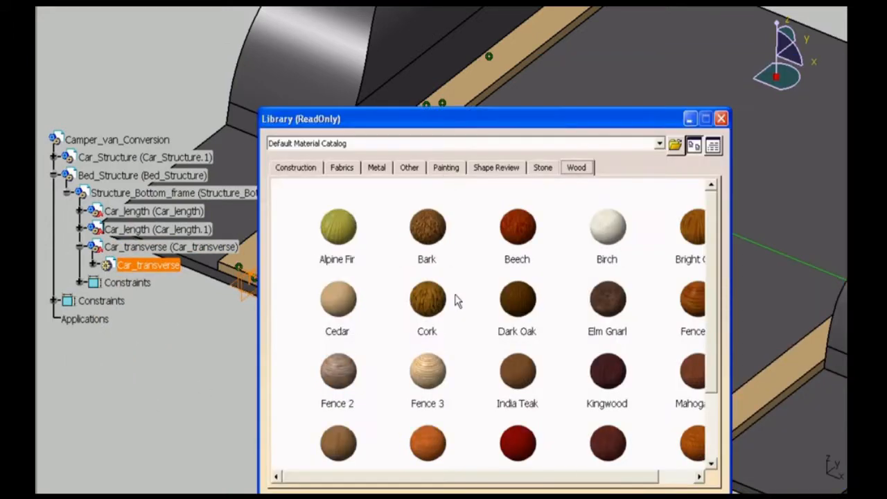
- Apply a material from the Wood library to Car_transverse and save the part as its own file
scroll(456, 301, down, 2)
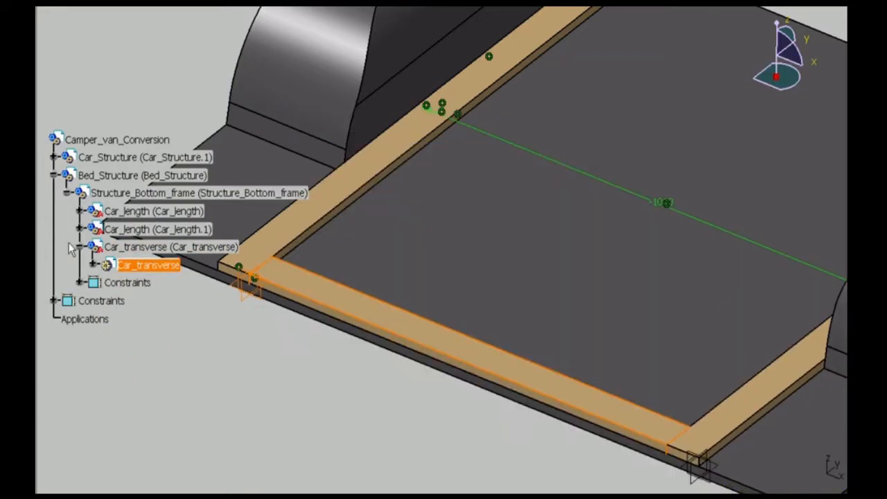
click(174, 193)
click(170, 247)
key(alt+f)
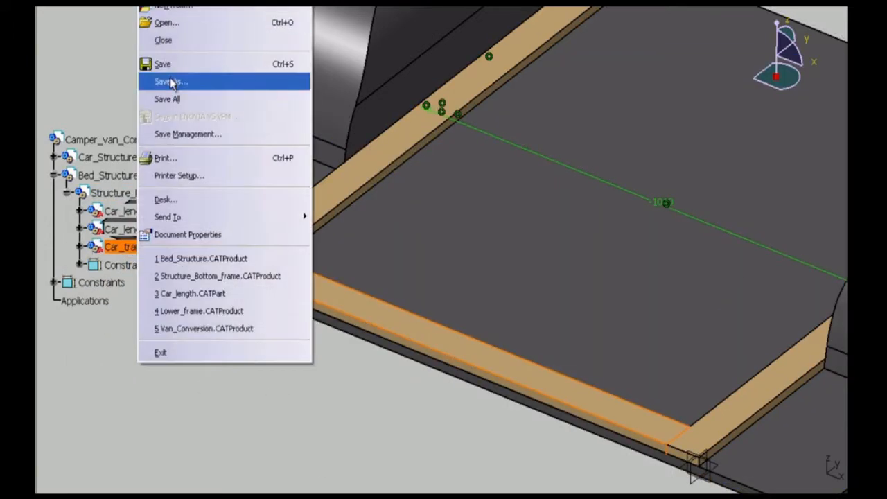
click(171, 83)
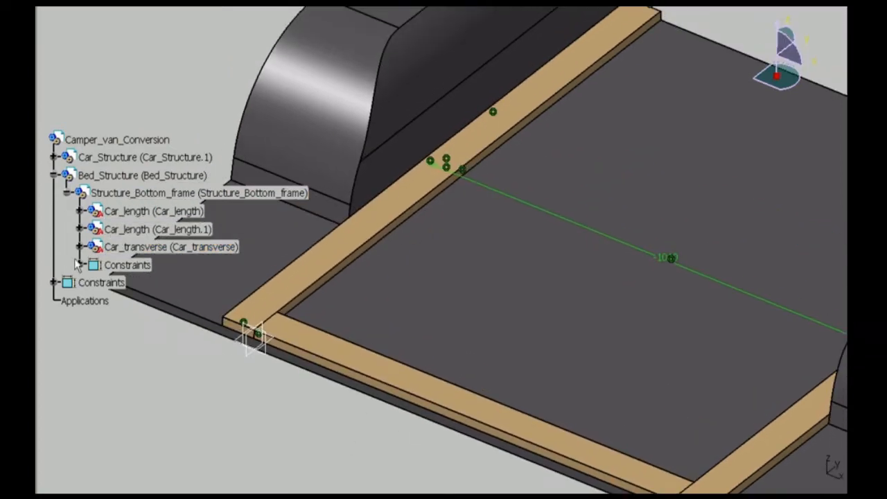
- Insert the existing Car_transverse component into Structure_Bottom_frame as a second instance
click(534, 319)
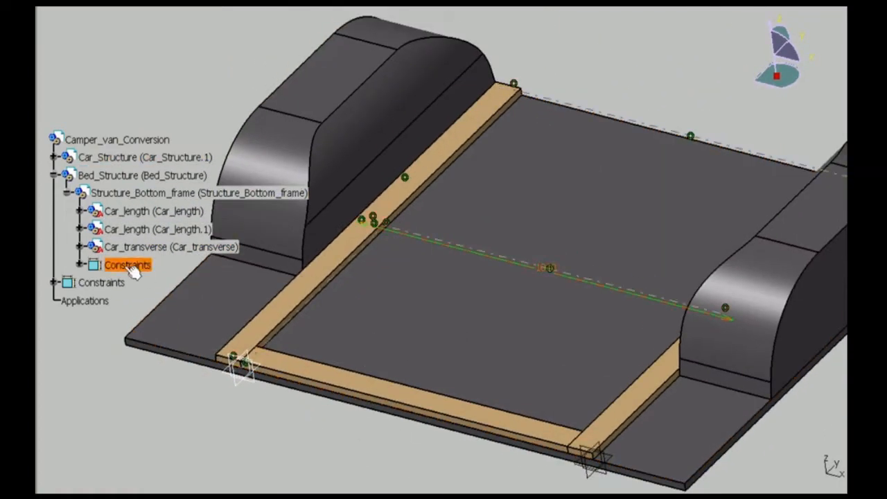
right_click(121, 193)
mouse_move(187, 434)
click(340, 314)
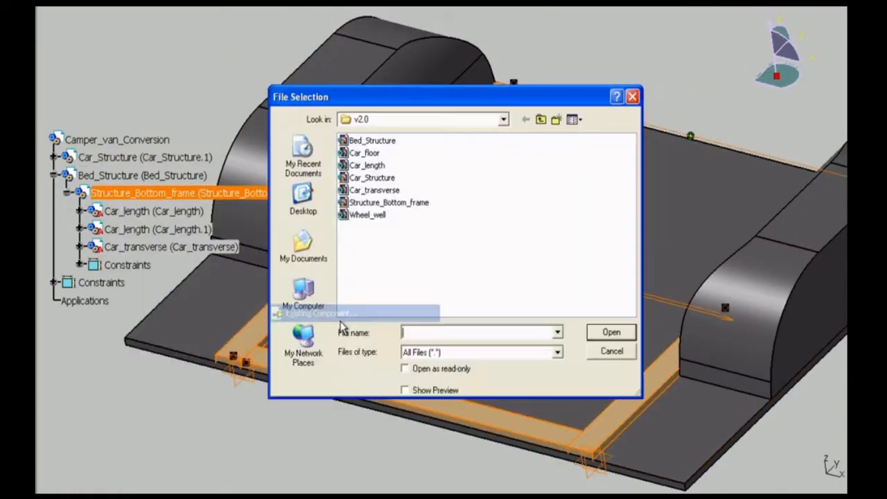
click(609, 333)
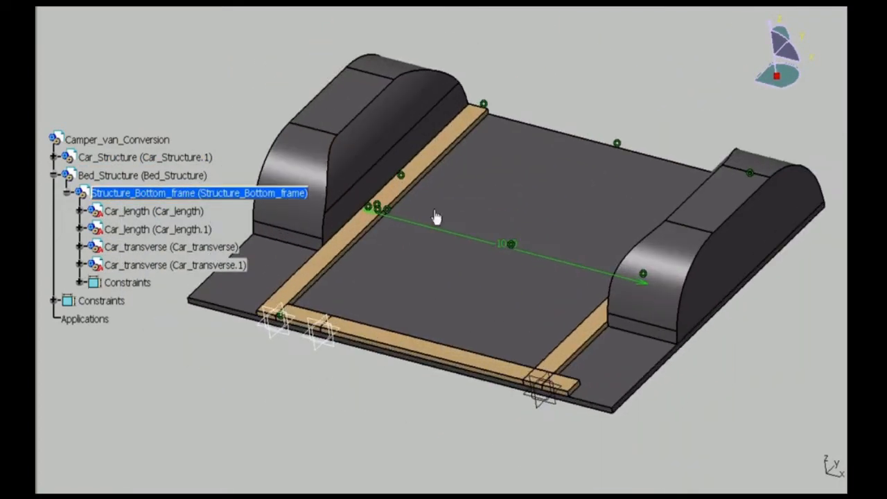
- Constrain the second Car_transverse at the opposite end of the frame, making its long side face coincident with the Car_length end face
click(427, 186)
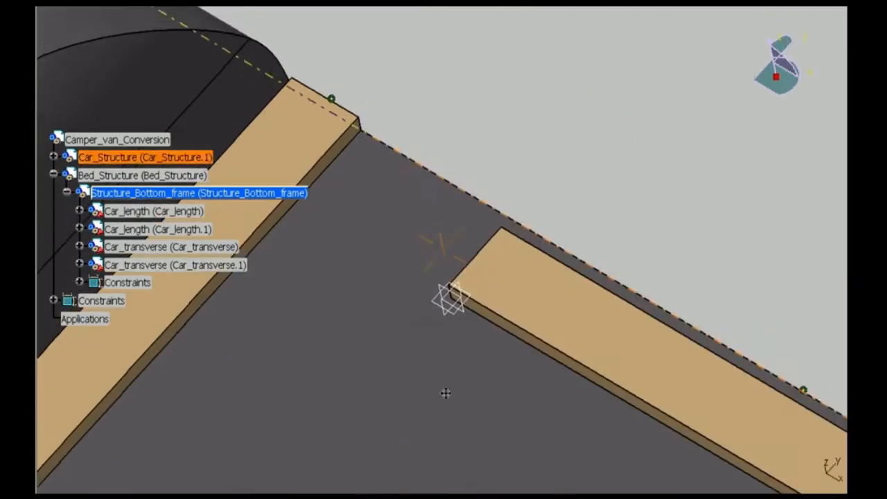
middle_drag(469, 261, 416, 302)
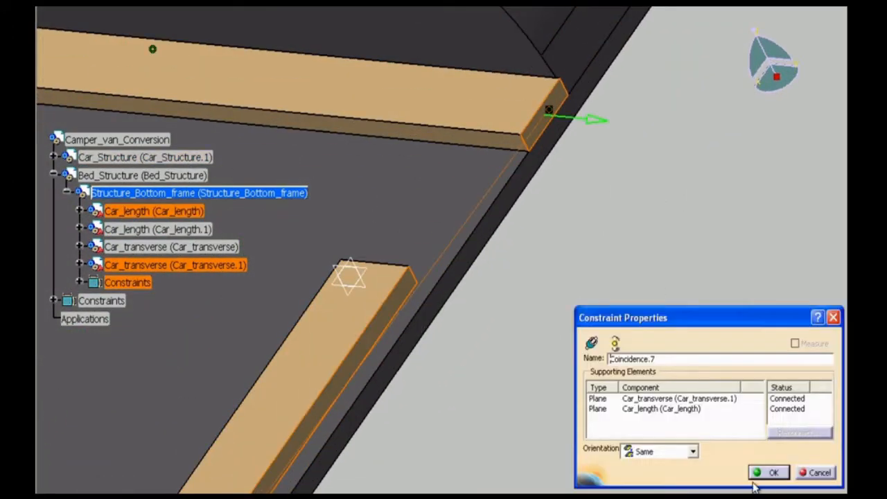
middle_drag(448, 83, 353, 252)
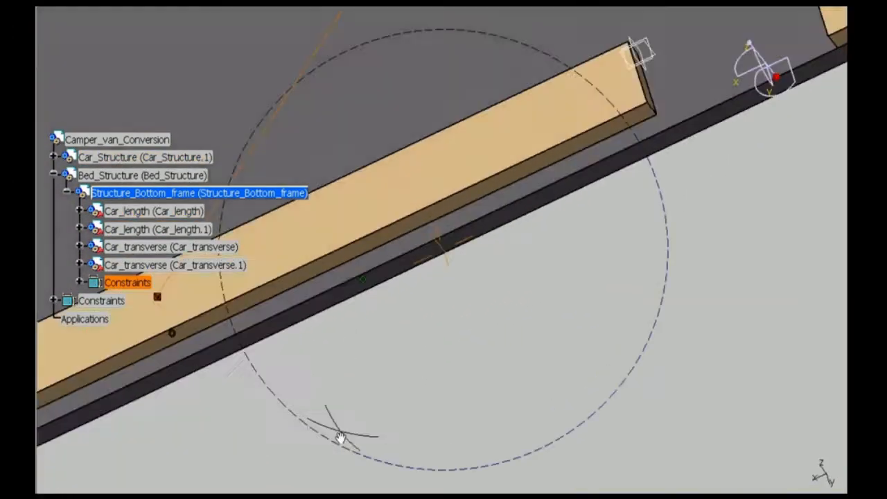
click(432, 152)
click(353, 251)
click(769, 471)
ctrl+middle_drag(490, 277, 700, 284)
middle_drag(517, 346, 563, 355)
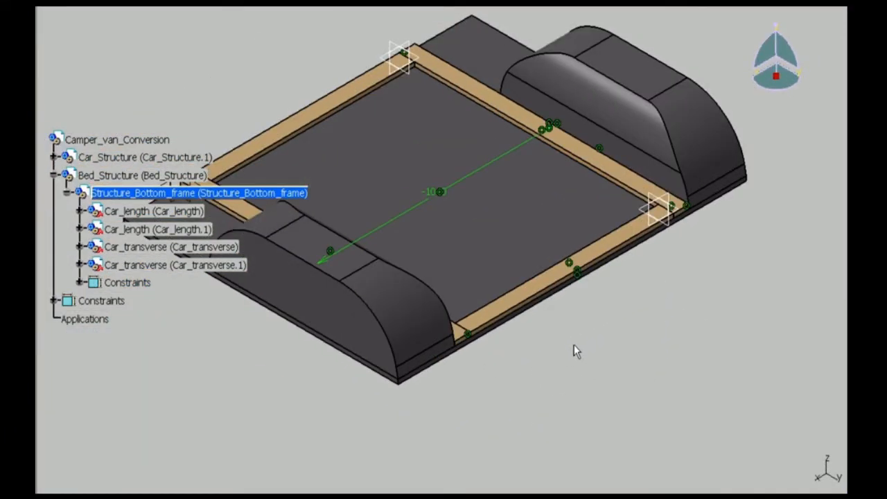
- Insert a new part into Structure_Bottom_frame and open a sketch on its vertical plane facing along the car's length
right_click(111, 193)
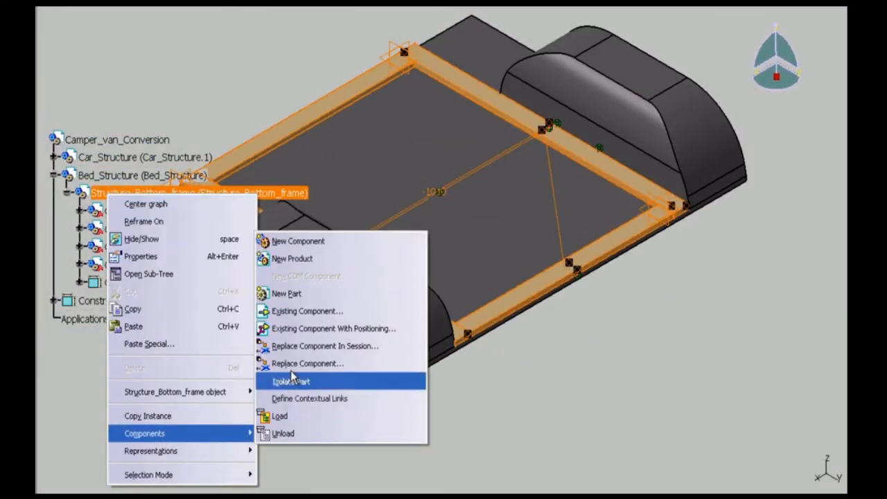
click(305, 290)
click(475, 290)
double_click(369, 66)
click(367, 50)
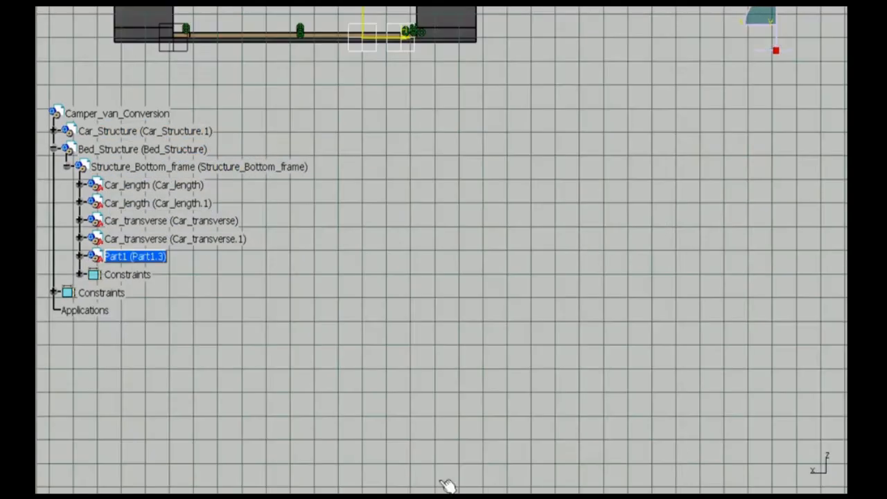
- Sketch a rectangle from the new part's origin, set its width to 67, and reduce its height to the plank thickness
click(448, 486)
click(541, 290)
double_click(543, 292)
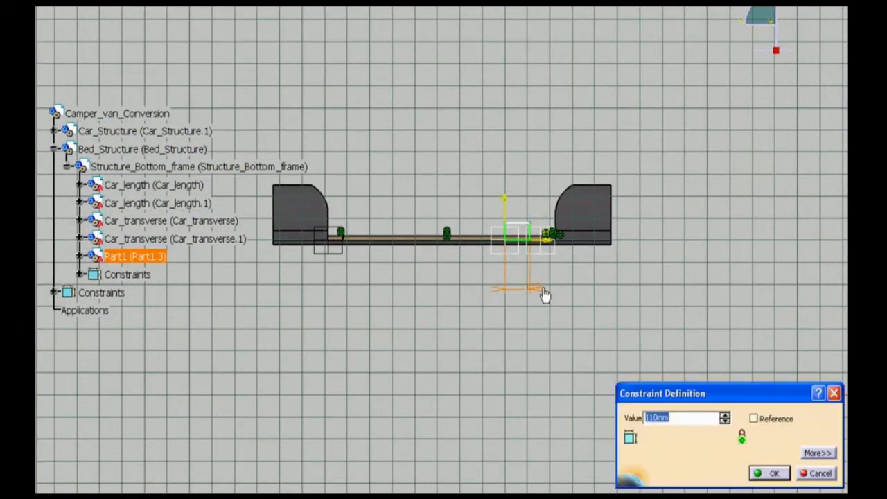
text(70)
key(Return)
text(20)
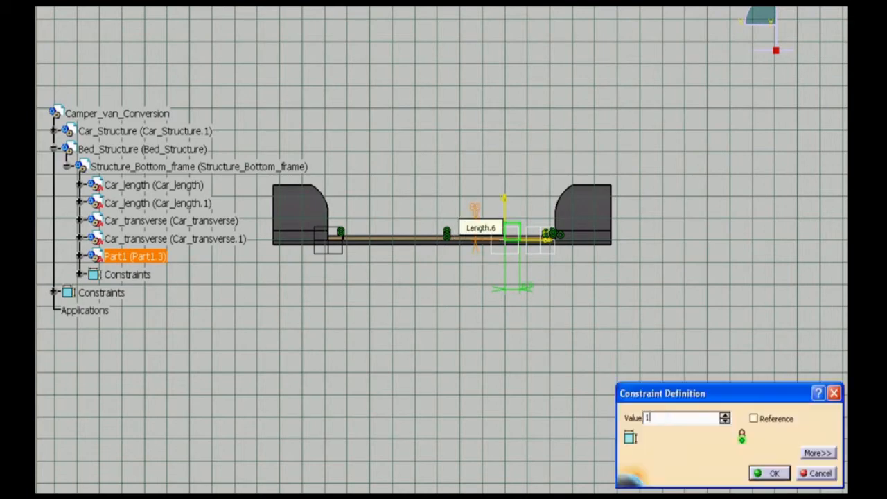
key(Return)
click(843, 232)
- Pad the new plank's profile along the car's length and give it the light wood fill colour and the Timber material
middle_drag(560, 381, 562, 315)
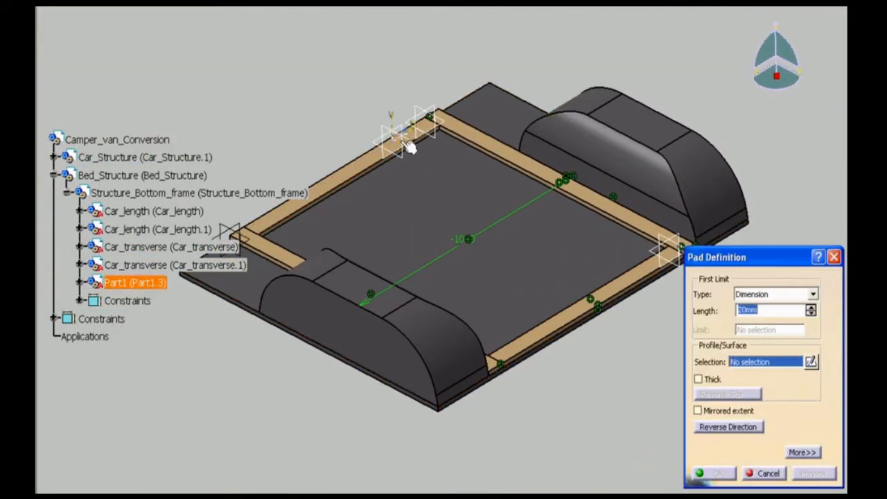
click(718, 472)
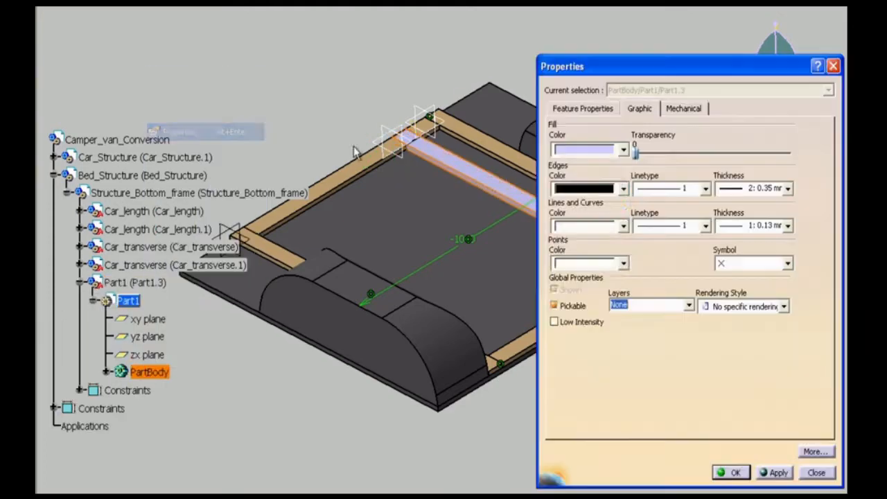
click(623, 150)
click(578, 350)
click(732, 472)
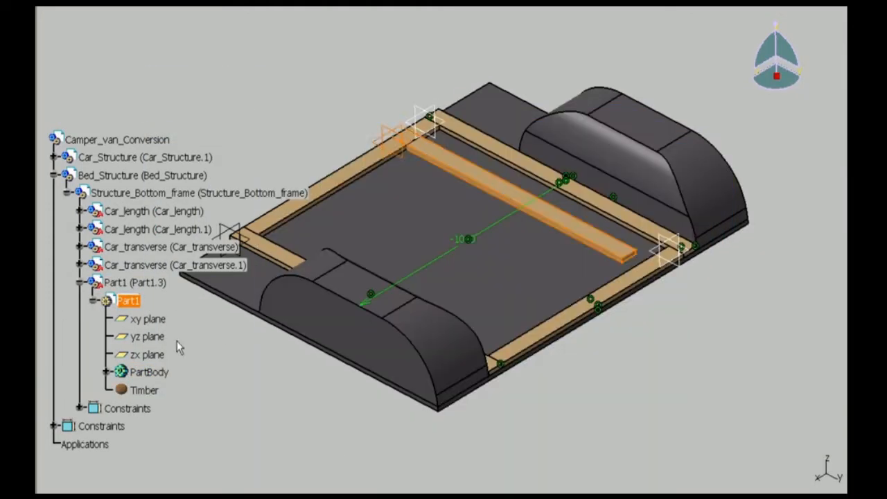
- Rename the new plank's instance name and part number to Car_length_short
right_click(135, 282)
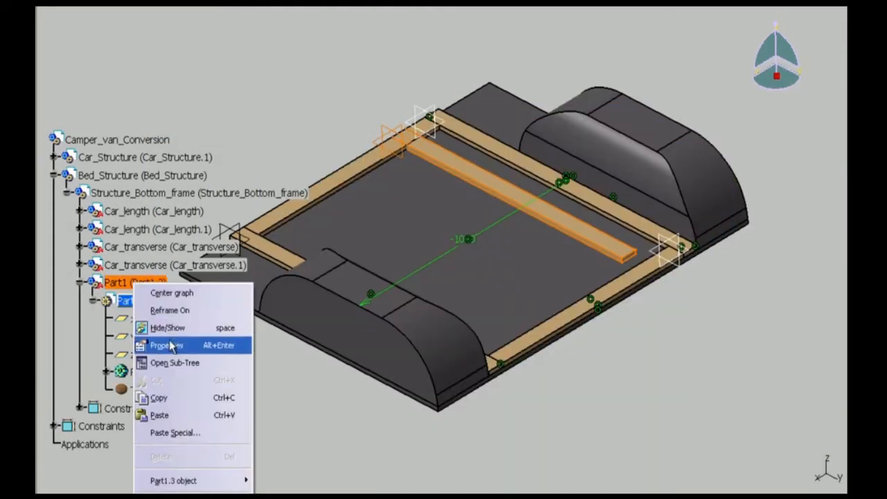
click(167, 342)
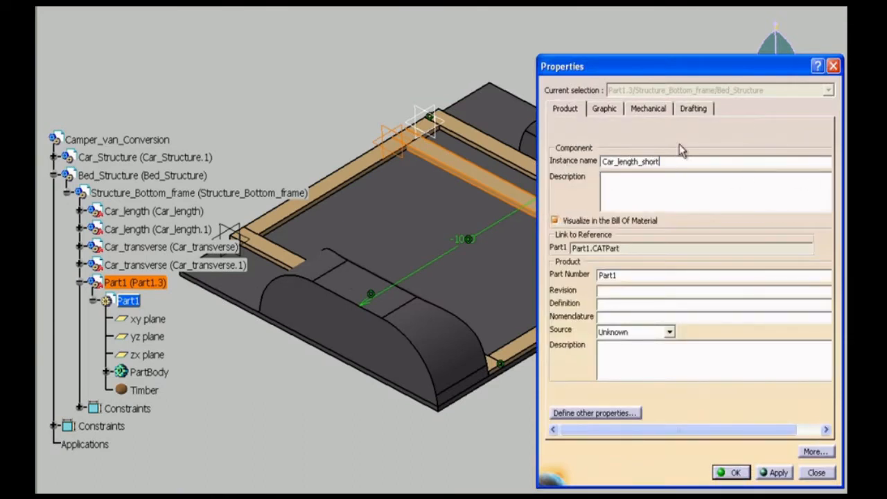
drag(726, 164, 583, 160)
text(Car_length_short)
key(Return)
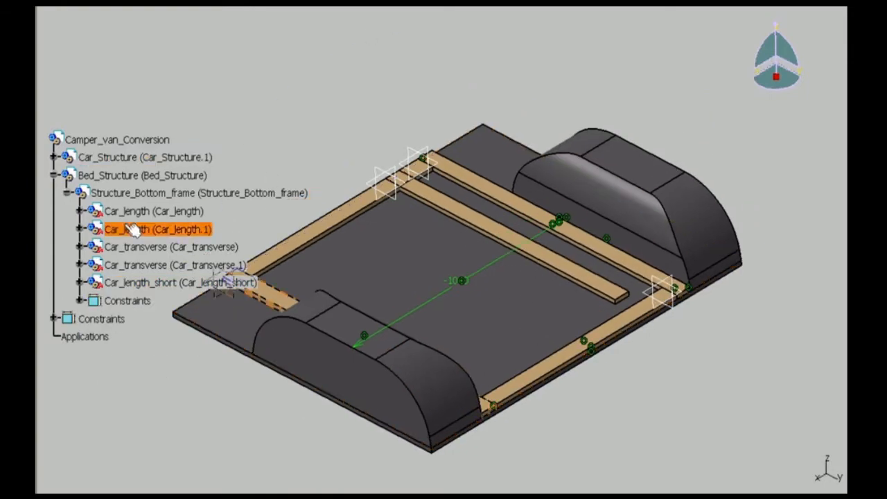
- Activate Structure_Bottom_frame and constrain Car_length_short between the transverse planks, offset 400-(67/2) from the second Car_length plank with orientation Same
click(173, 193)
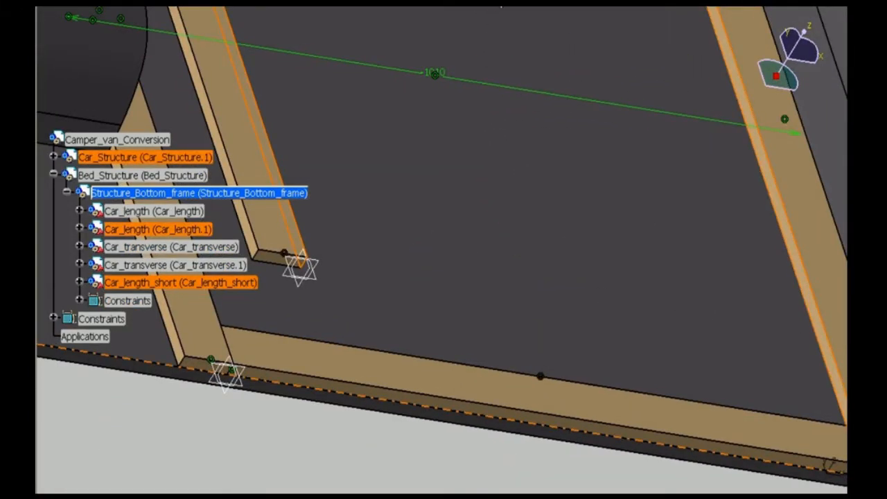
click(501, 7)
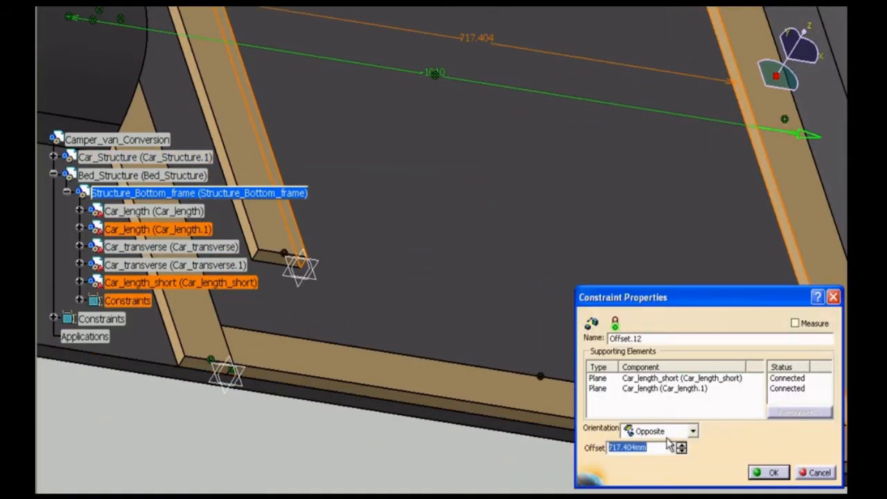
text(400-67)
key(Return)
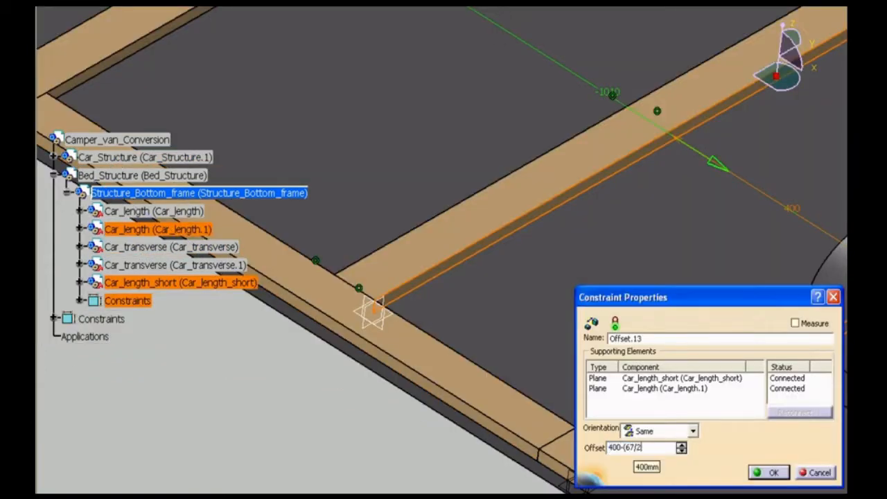
text())
key(Return)
middle_drag(584, 337, 523, 261)
click(491, 410)
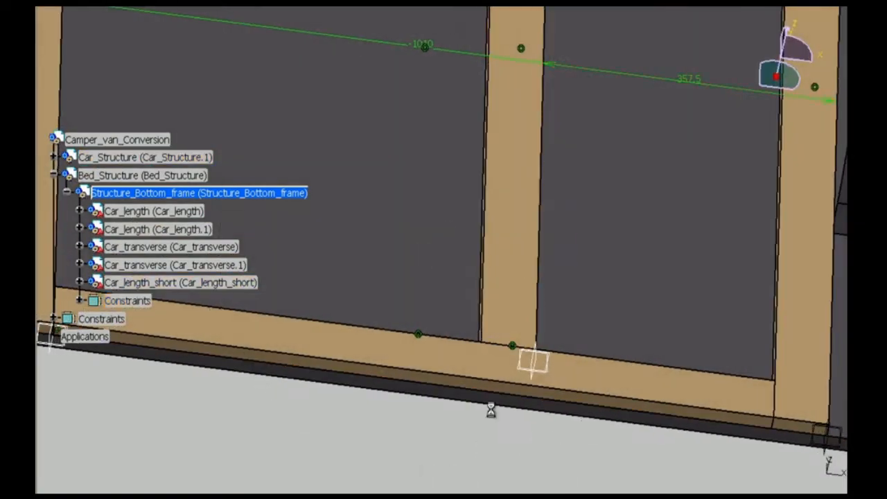
- Switch the 3D view to perspective projection and show the whole bottom frame
middle_drag(491, 410, 495, 277)
click(200, 3)
mouse_move(257, 319)
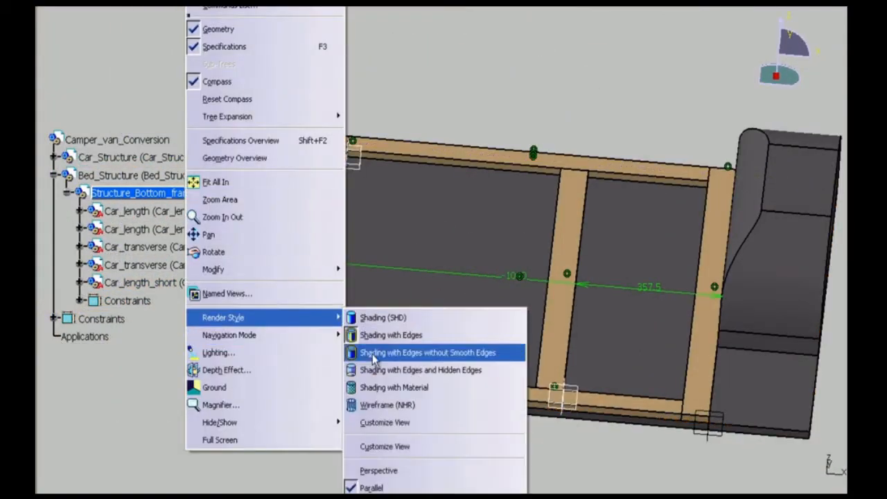
click(379, 471)
middle_drag(608, 329, 606, 388)
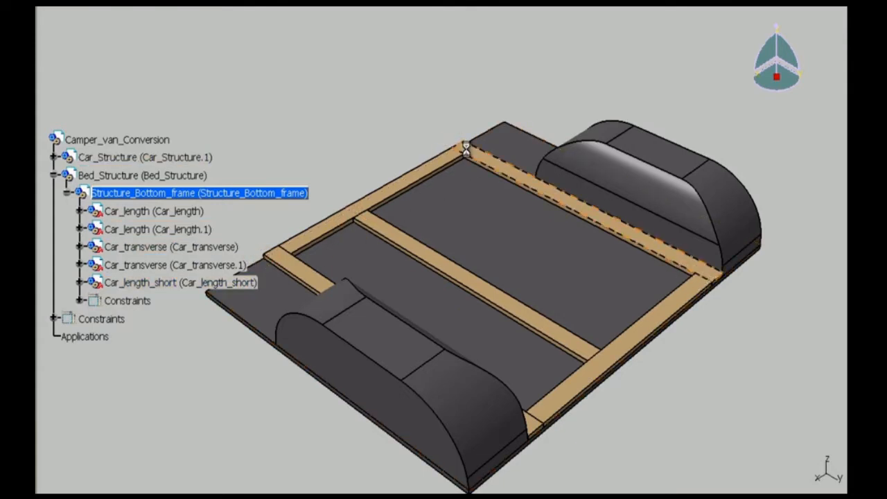
- Activate the top-level Camper_van_Conversion assembly and save it
double_click(131, 140)
click(148, 3)
click(152, 65)
click(611, 376)
- Activate Structure_Bottom_frame and insert another new part for the next plank, opening a sketch on its side plane
double_click(118, 194)
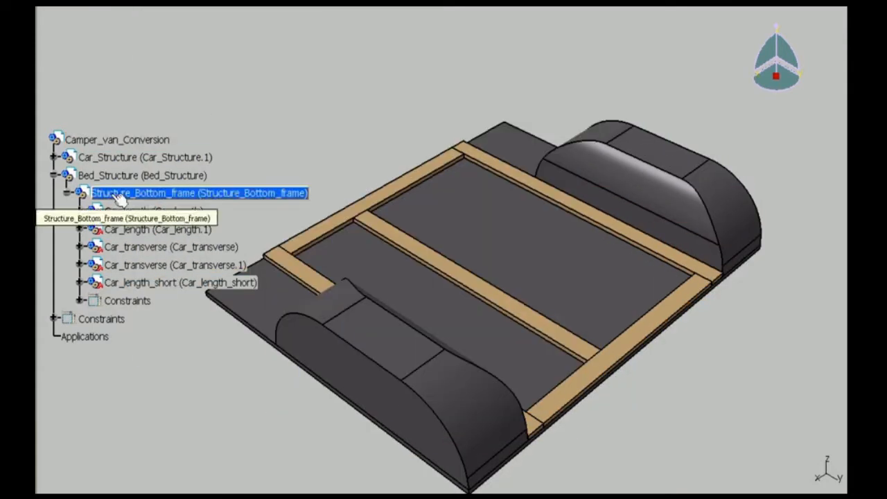
right_click(115, 194)
mouse_move(150, 434)
click(294, 294)
click(479, 278)
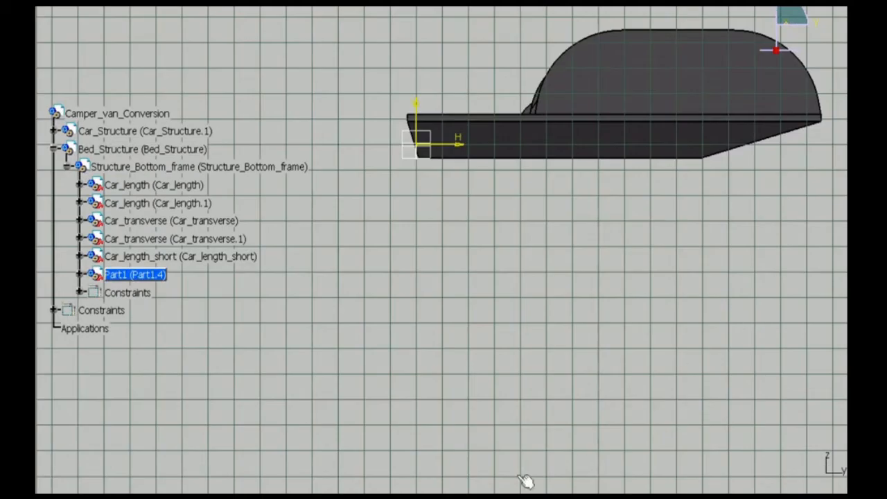
- Switch the sketch view back to parallel projection
click(201, 3)
mouse_move(264, 317)
click(373, 489)
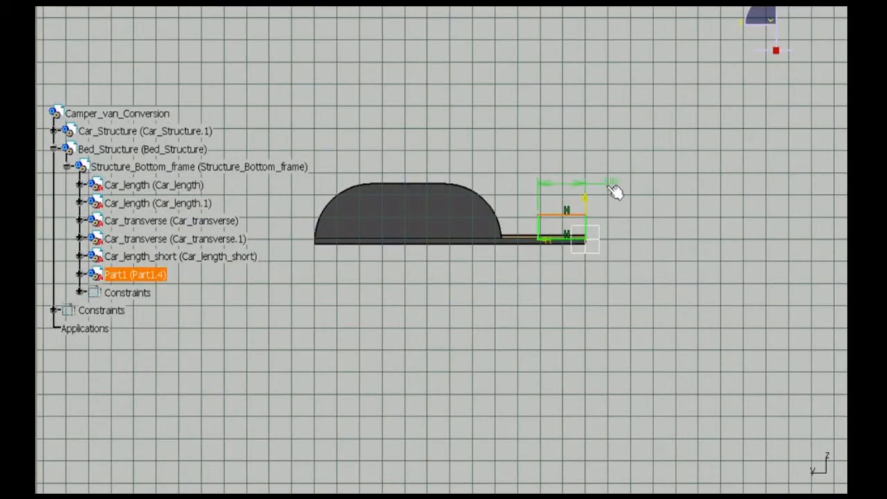
- Set the width of the new part's rectangle to 67 and reduce its height to the plank thickness
double_click(613, 186)
key(Return)
double_click(658, 203)
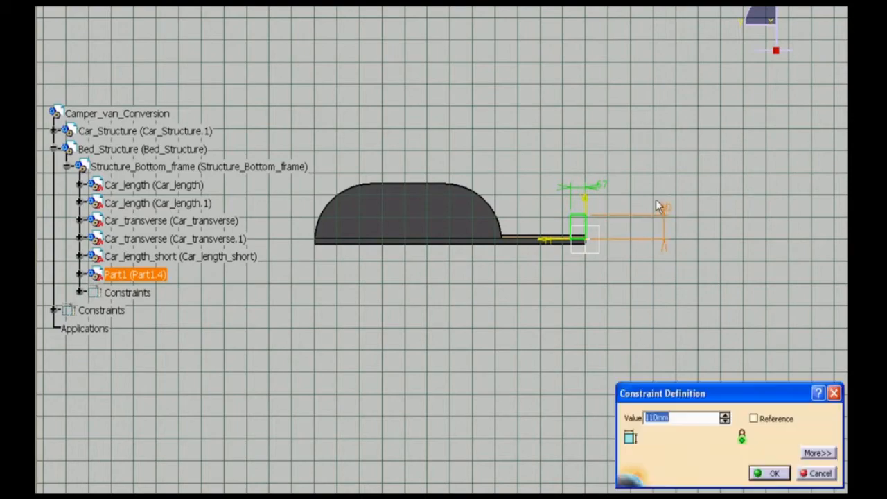
key(Return)
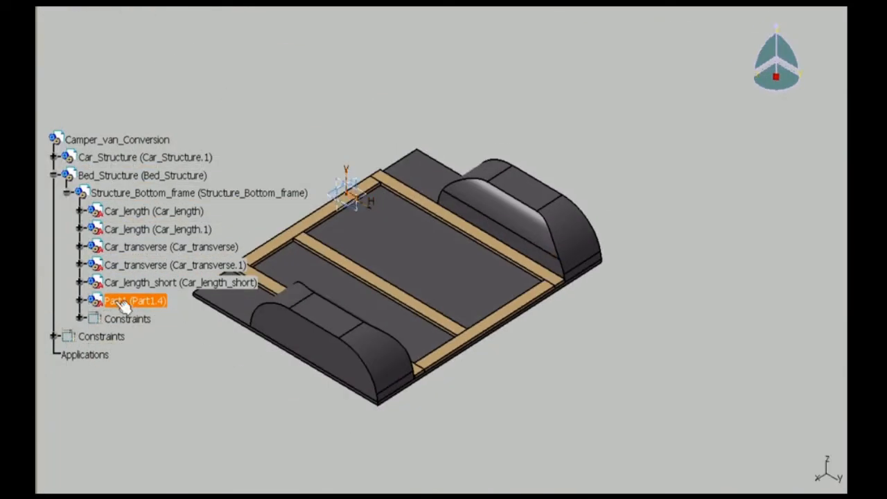
- Rename the new part and its instance as Car_transverse_middle_long
right_click(119, 303)
click(163, 84)
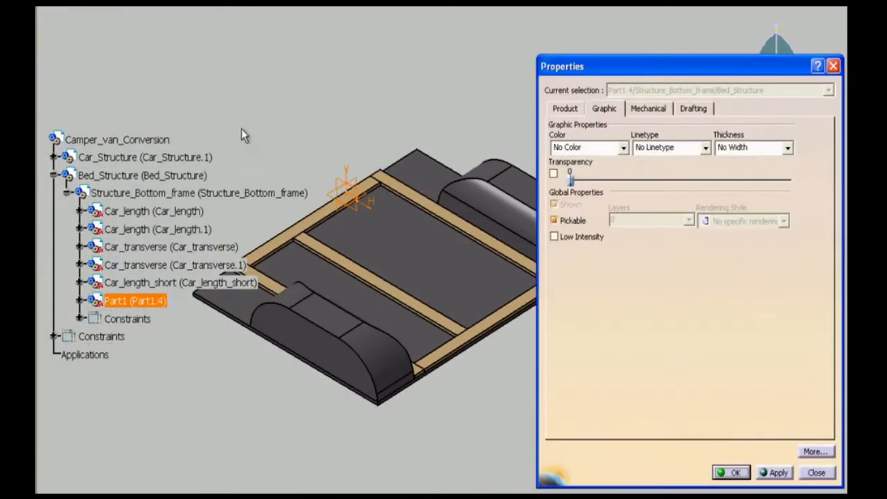
click(564, 107)
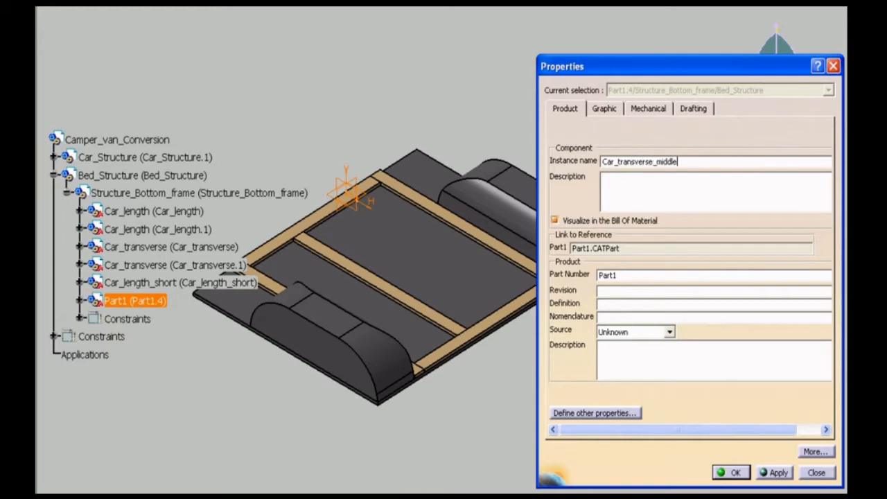
click(730, 472)
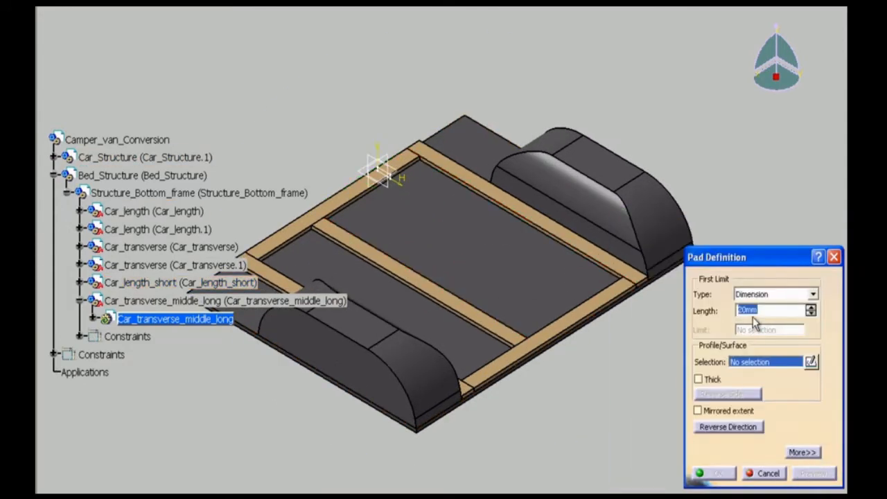
- Extrude the plank's sketch into a pad and apply the Timber material to Car_transverse_middle_long
click(725, 475)
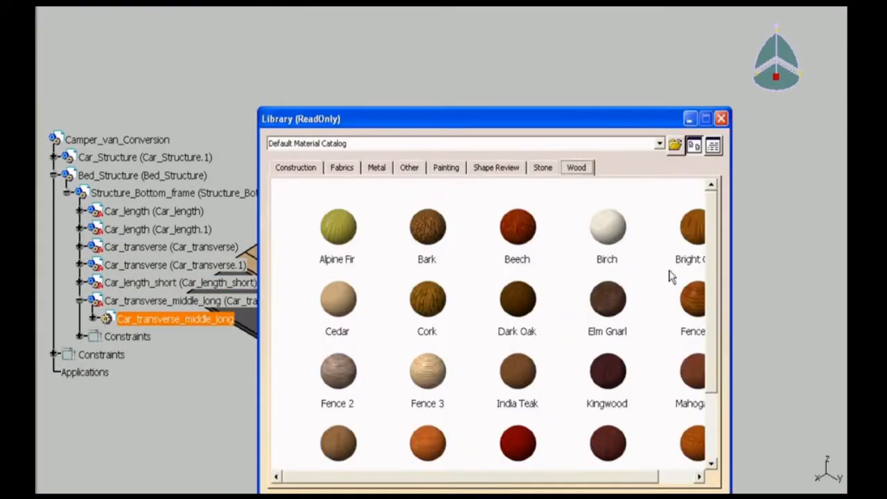
scroll(485, 319, down, 2)
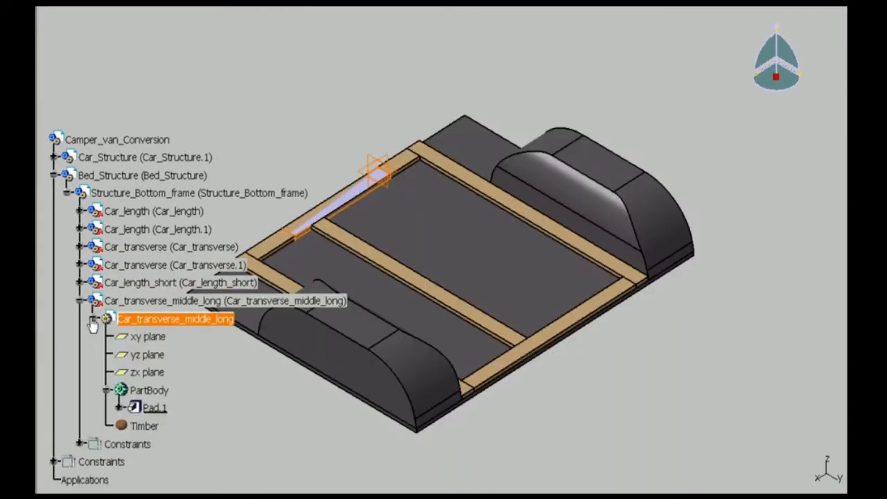
- Set the fill colour of Car_transverse_middle_long's PartBody to the same light tan as the other planks
right_click(147, 389)
click(170, 151)
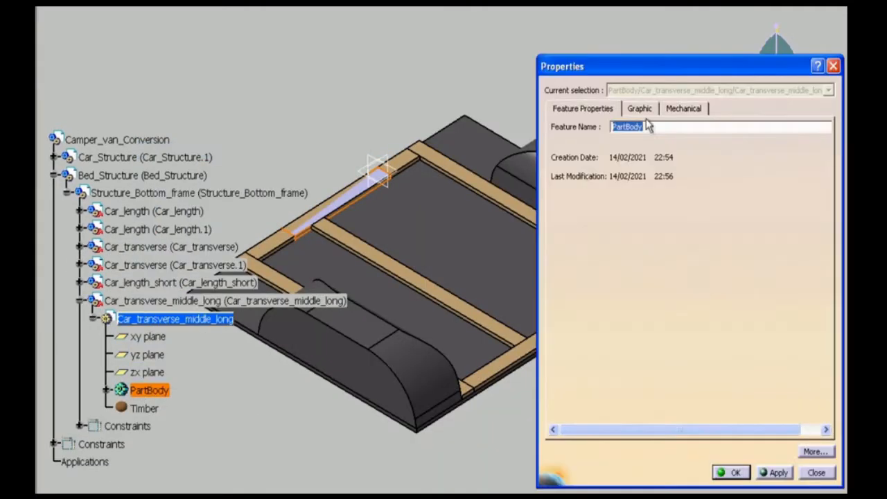
click(641, 109)
click(623, 150)
click(597, 362)
click(734, 473)
- Activate Structure_Bottom_frame and move Car_transverse_middle_long along the directions of the frame's edges into the middle of the frame
double_click(273, 195)
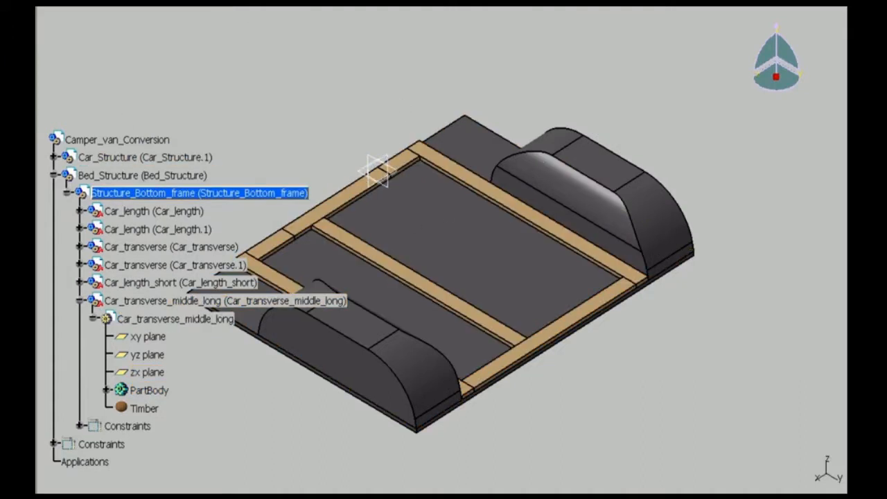
click(826, 391)
click(632, 287)
drag(357, 194, 545, 292)
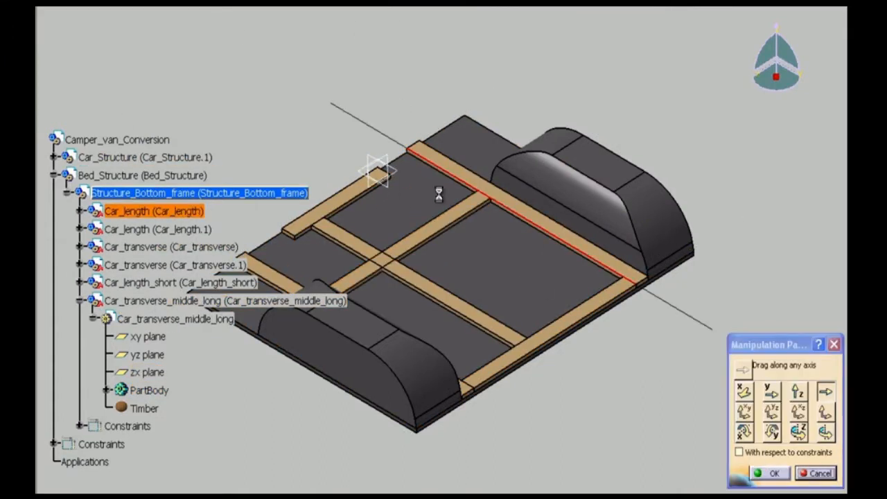
click(825, 392)
click(445, 174)
drag(436, 253, 491, 285)
click(771, 474)
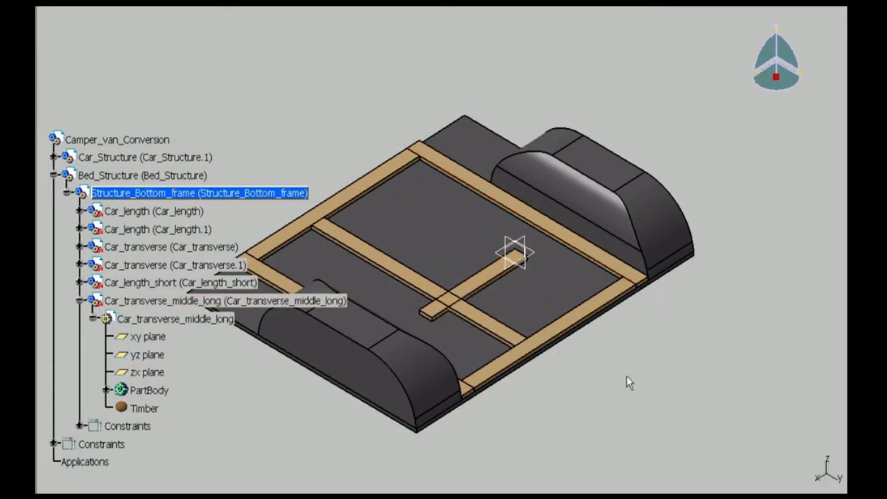
- Constrain Car_transverse_middle_long in the frame, with its side face offset 860 mm from Car_transverse
middle_drag(626, 376, 550, 300)
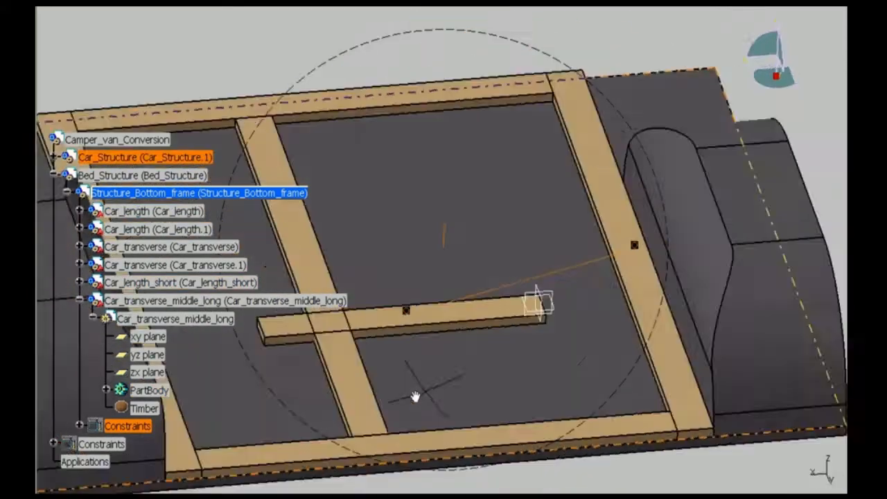
middle_drag(416, 396, 459, 257)
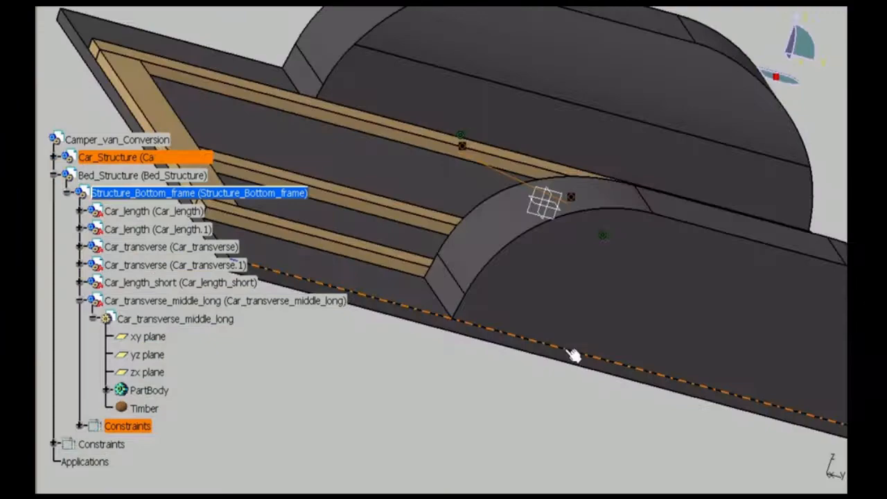
middle_drag(573, 355, 479, 388)
click(534, 164)
middle_drag(418, 293, 443, 270)
scroll(444, 270, up, 1)
click(427, 2)
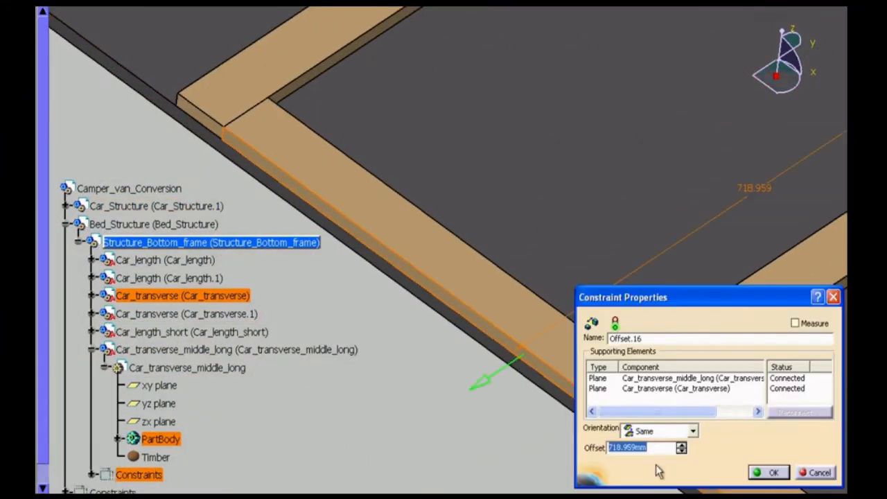
text(860)
key(Return)
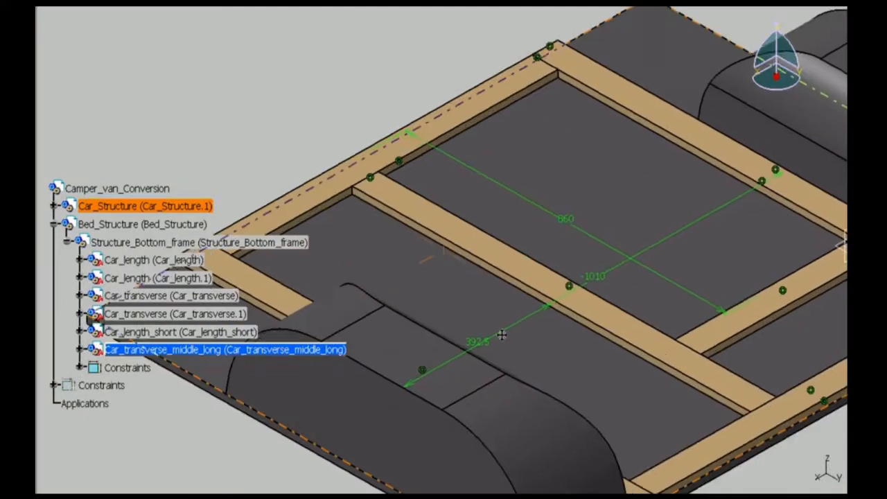
- Insert another new part into Structure_Bottom_frame and name it Car_transverse_middle_short
click(159, 243)
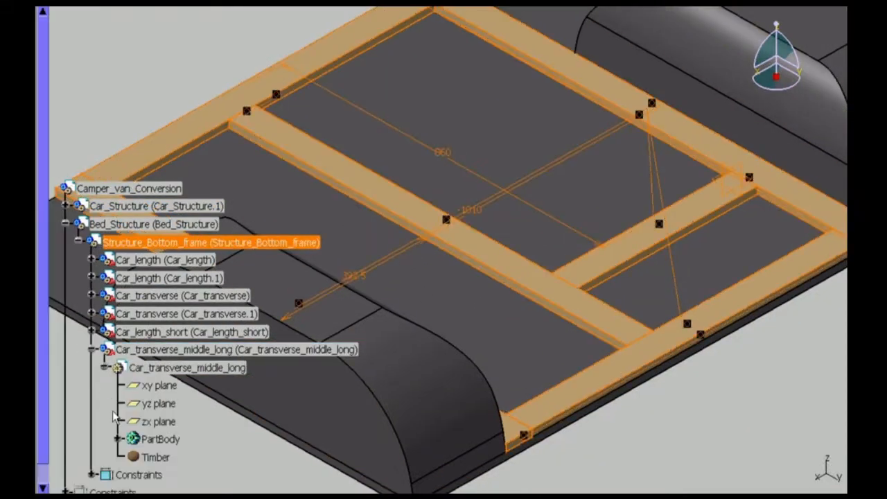
right_click(219, 247)
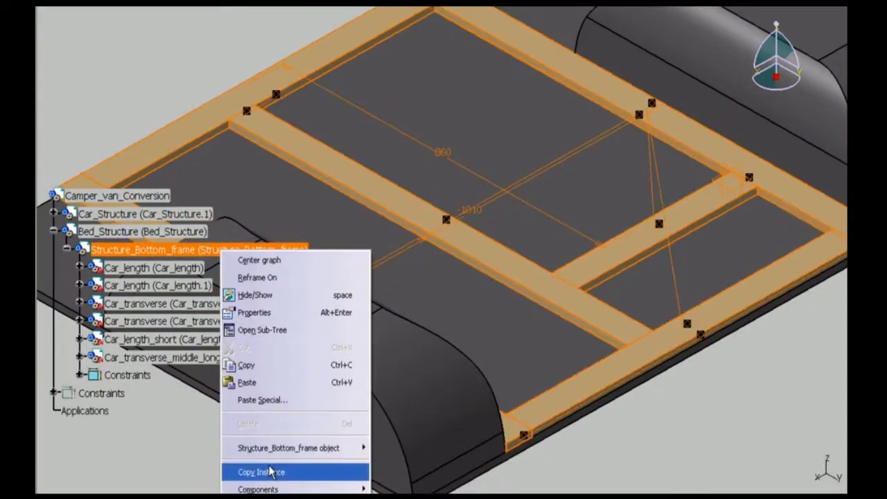
mouse_move(270, 489)
click(412, 358)
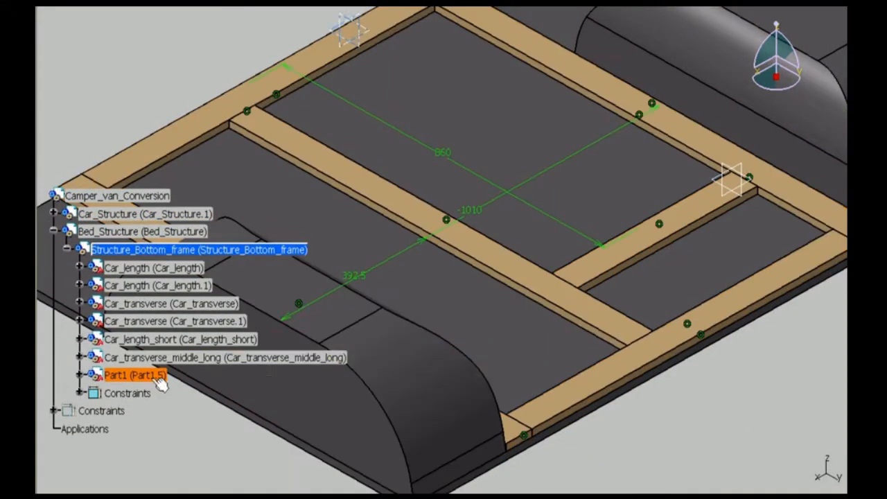
right_click(153, 379)
click(240, 149)
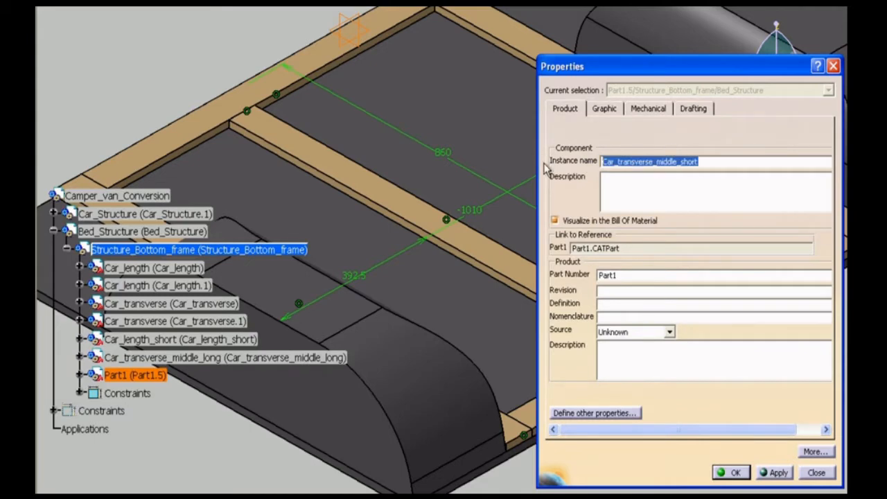
text(Car_transverse_middle_short)
key(Return)
- Open a sketch on Car_transverse_middle_short's side plane and dimension a rectangle for the plank's cross-section
click(93, 393)
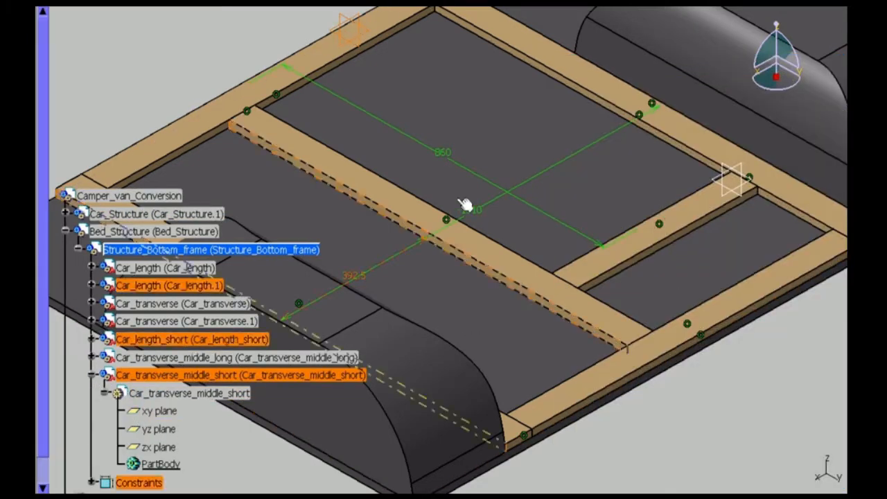
double_click(362, 40)
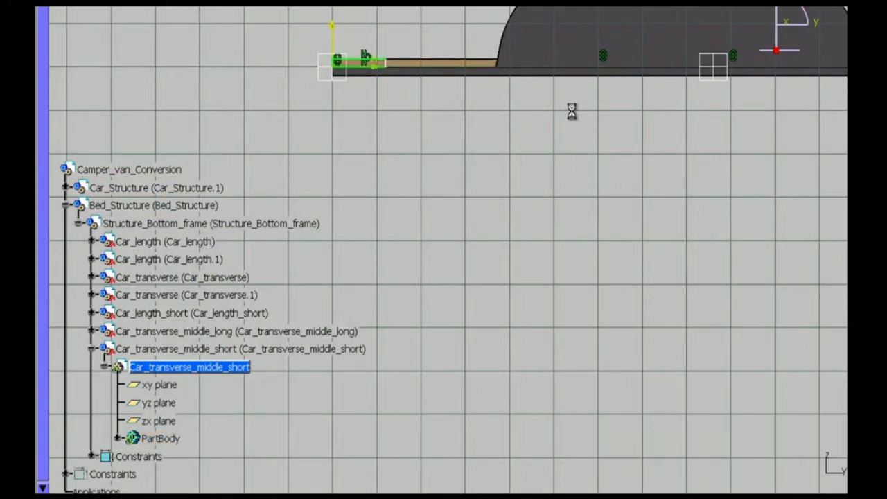
double_click(361, 104)
- Leave the sketch and extrude the rectangle into a 350 mm pad
mouse_move(776, 76)
middle_down()
mouse_move(822, 113)
mouse_move(693, 207)
middle_up()
click(485, 259)
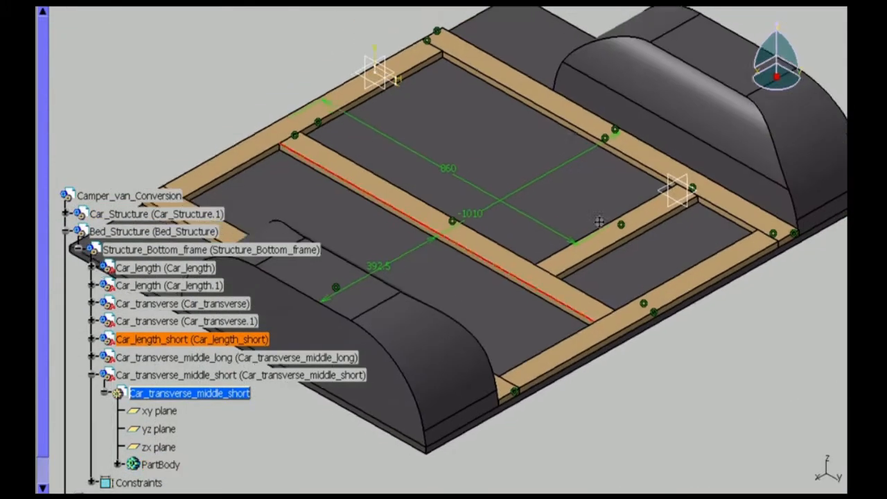
middle_drag(600, 221, 471, 298)
click(794, 455)
mouse_move(527, 277)
middle_down()
mouse_move(554, 236)
mouse_move(565, 168)
mouse_move(533, 90)
middle_up()
click(467, 133)
text(350)
key(Return)
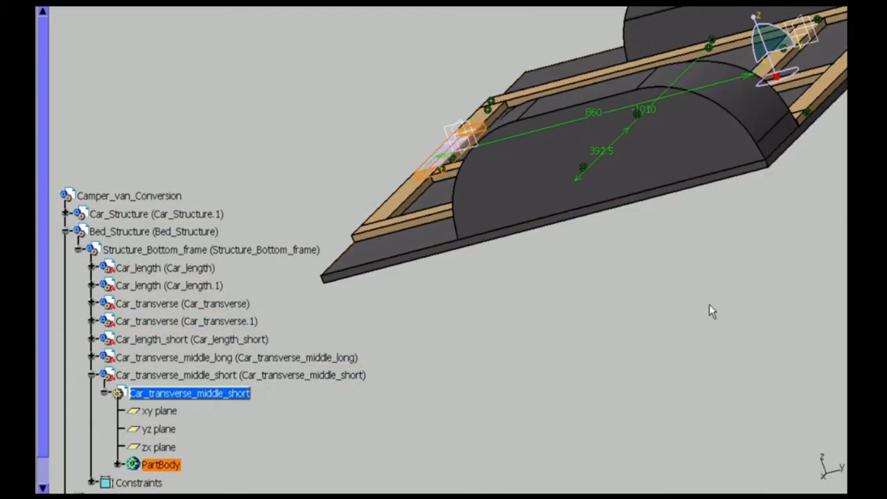
- Set the fill colour of Car_transverse_middle_short's PartBody to the light tan of the other planks
right_click(172, 466)
click(203, 229)
click(594, 109)
click(593, 151)
click(593, 278)
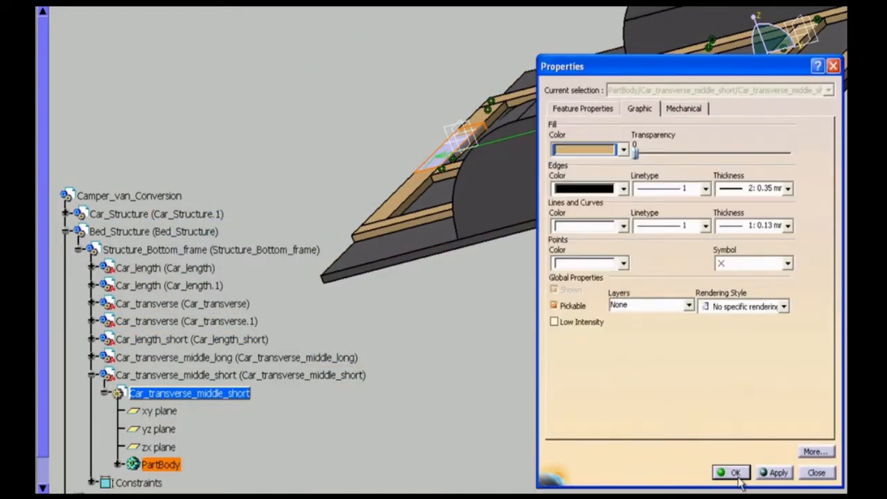
click(737, 476)
- Apply the Timber material from the Wood library to Car_transverse_middle_short
middle_drag(694, 471, 642, 445)
click(105, 393)
click(179, 393)
click(580, 171)
click(716, 460)
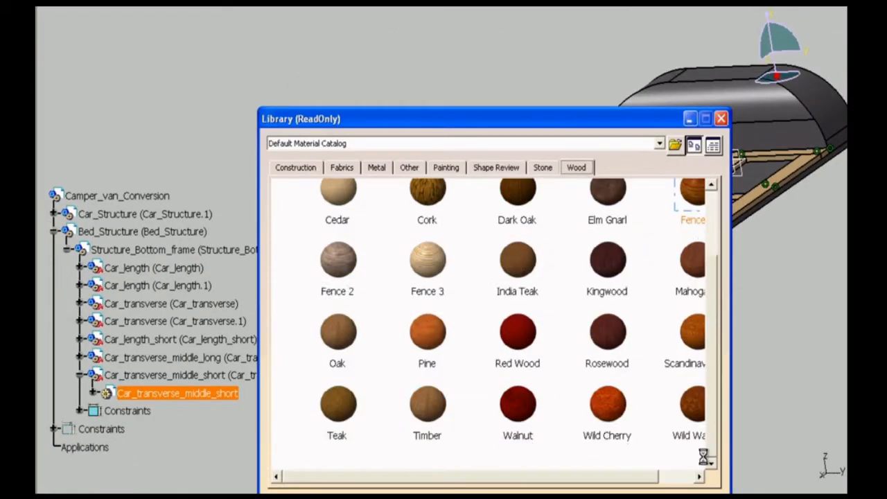
click(423, 407)
click(548, 491)
- Activate Structure_Bottom_frame and move Car_transverse_middle_short along the frame's edge directions to the area between Car_length_short and the wheel arch
middle_drag(539, 442, 497, 232)
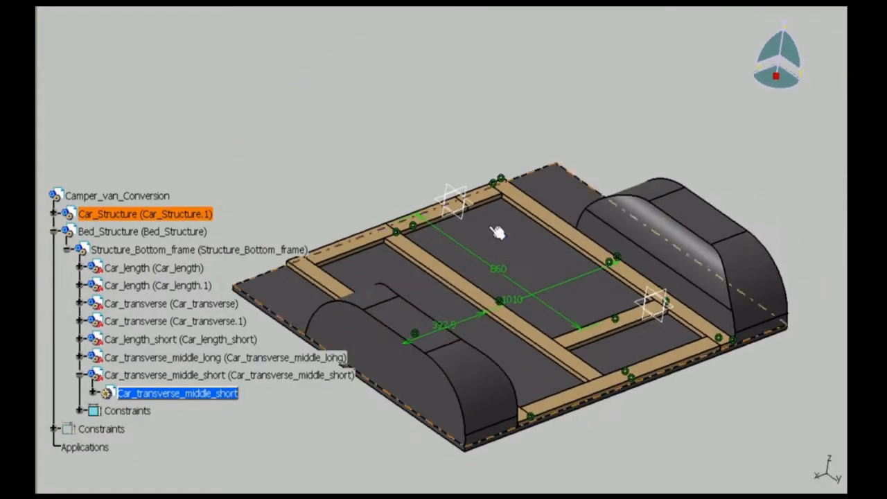
double_click(114, 251)
click(839, 12)
drag(509, 380, 545, 406)
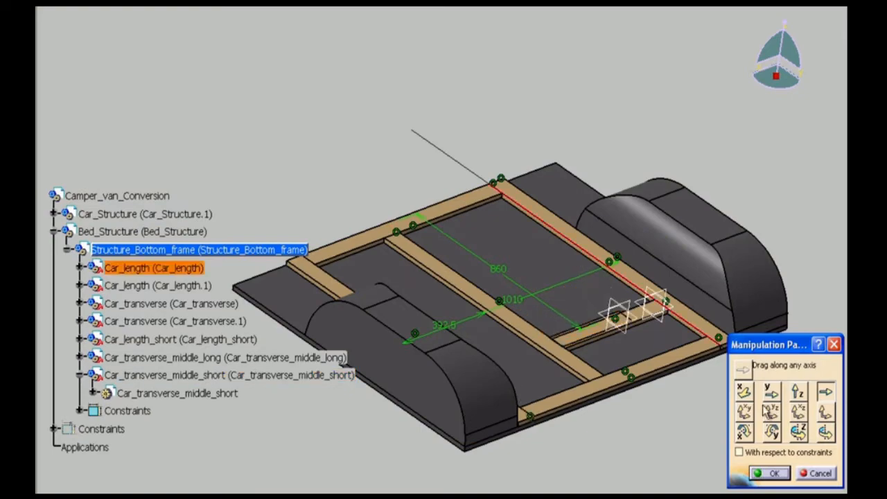
drag(598, 340, 612, 334)
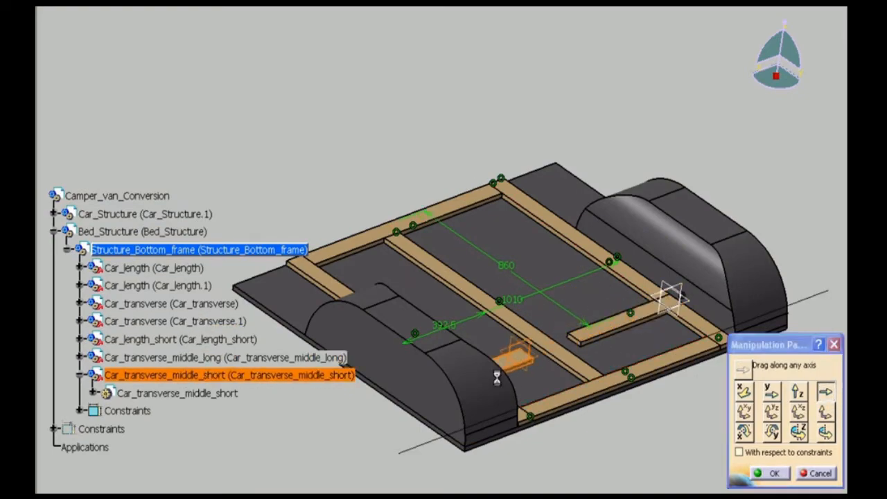
click(771, 474)
- Add an offset constraint of 630 mm between Car_transverse_middle_short's side face and Car_transverse
middle_drag(616, 388, 561, 325)
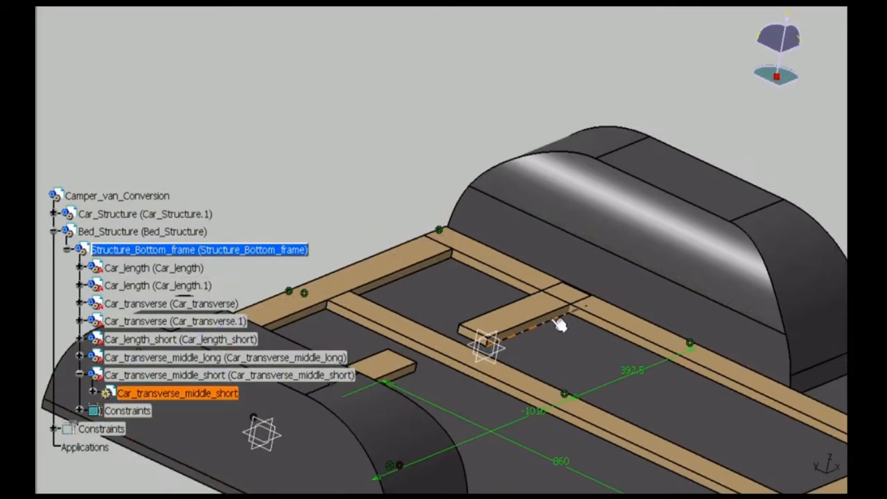
click(556, 320)
middle_click(560, 384)
click(693, 338)
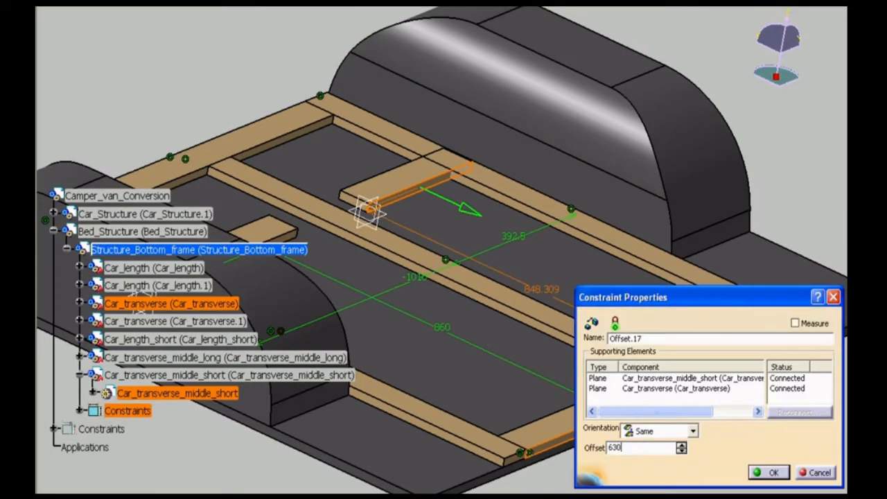
key(Return)
- Make Car_transverse_middle_short's end face coincident with the side face of Car_length_short
click(362, 205)
middle_drag(450, 203, 454, 338)
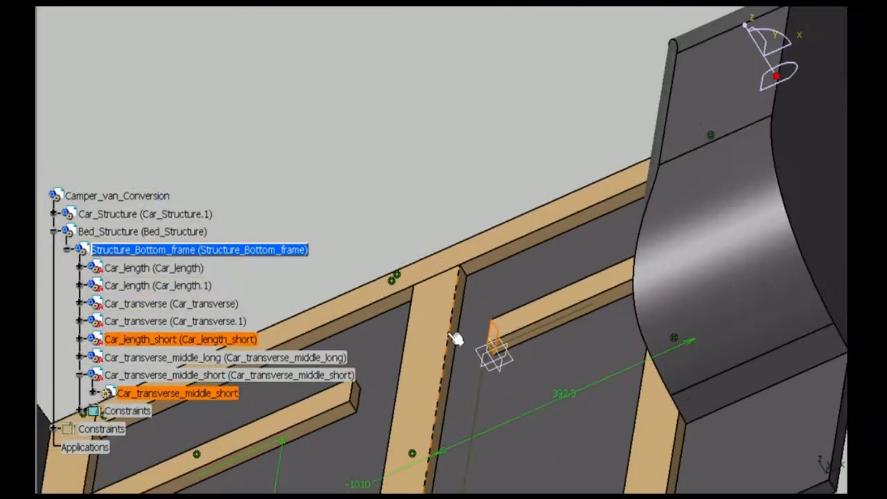
click(454, 375)
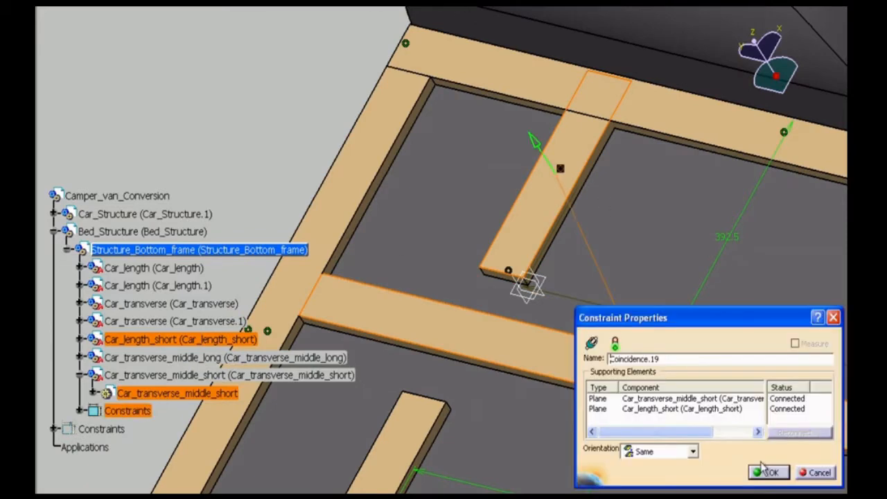
key(Return)
- Add a second instance of Car_transverse_middle_short to Structure_Bottom_frame
click(640, 339)
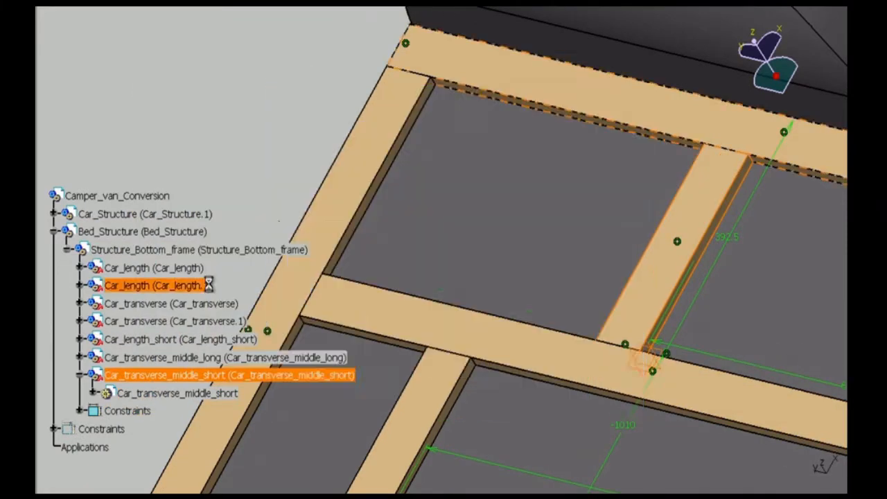
right_click(129, 249)
click(238, 469)
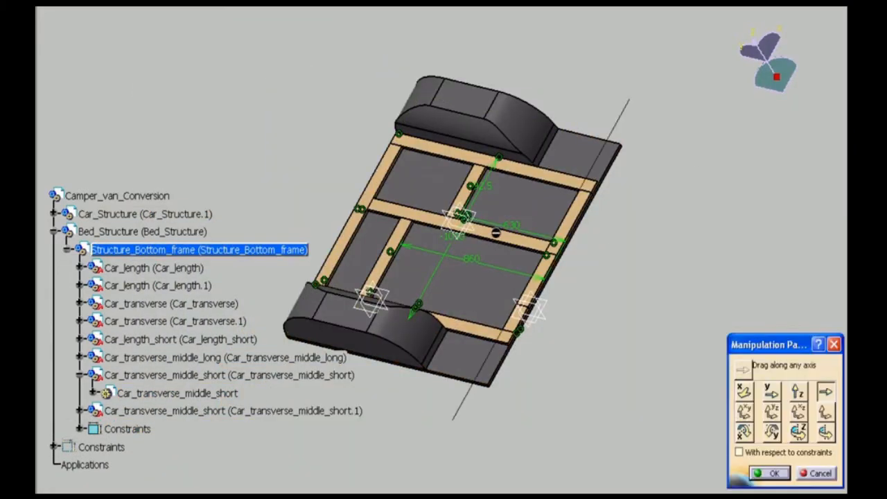
- Move the copied short plank along the frame's edge directions to the bay on the other side of the central plank
click(495, 241)
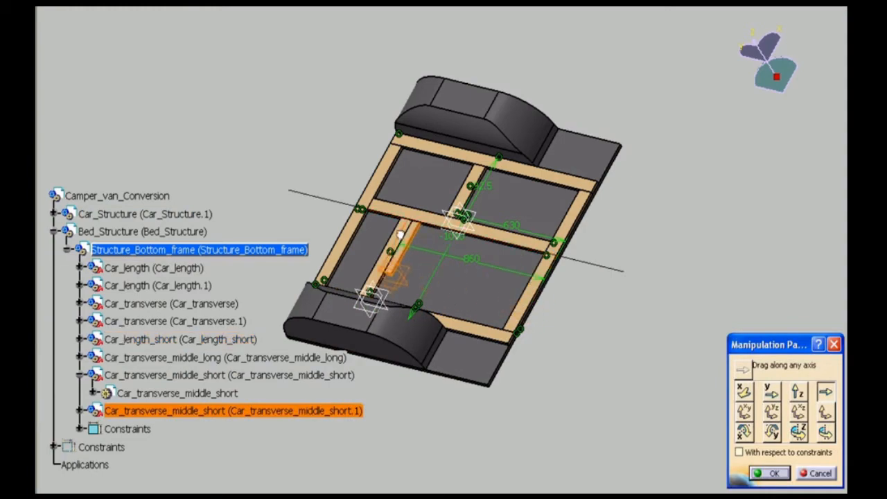
click(797, 392)
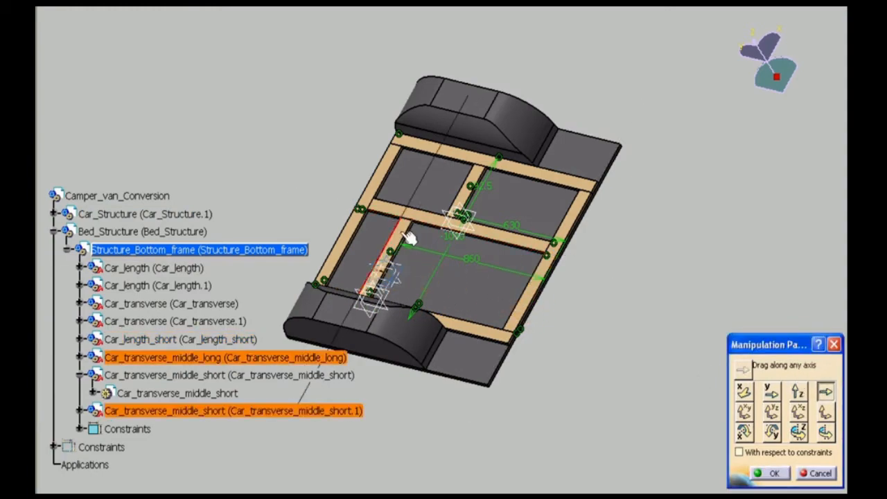
drag(406, 233, 444, 161)
click(770, 474)
- Make the copied short plank's end face coincident with the central plank and its top face coincident with the other short plank's top
middle_drag(562, 387, 370, 410)
click(466, 333)
click(502, 279)
click(771, 473)
click(683, 139)
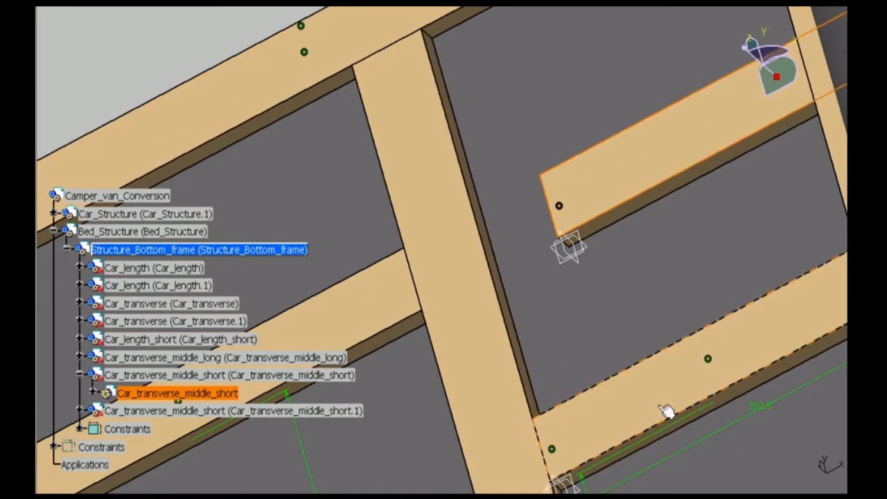
click(668, 411)
click(750, 473)
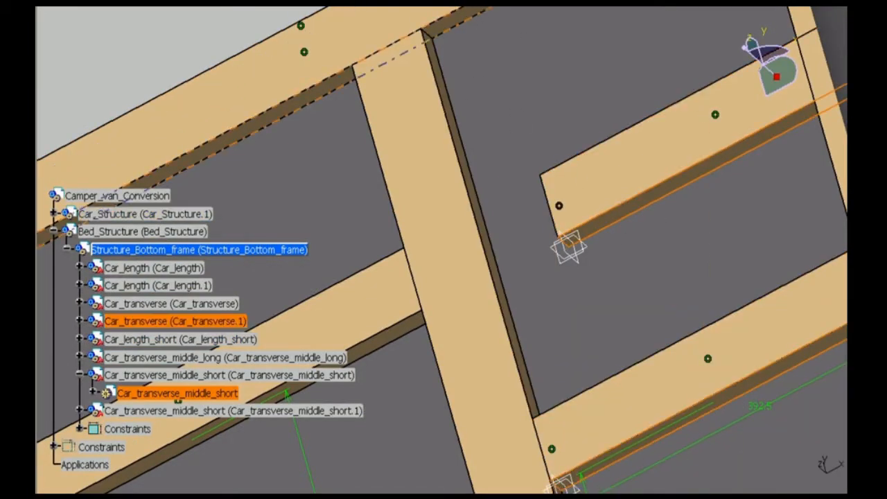
- Add an offset constraint of 230 mm between the side faces of the two Car_transverse_middle_short planks
click(489, 3)
middle_drag(538, 169, 483, 25)
click(610, 255)
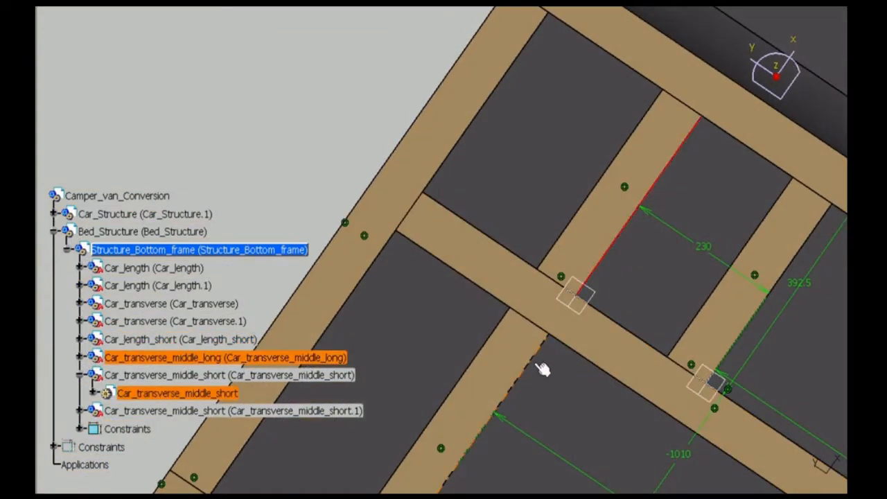
- Measure the distance between the copied short plank and the long cross member on the other side of the central plank
click(287, 6)
middle_drag(616, 326, 414, 194)
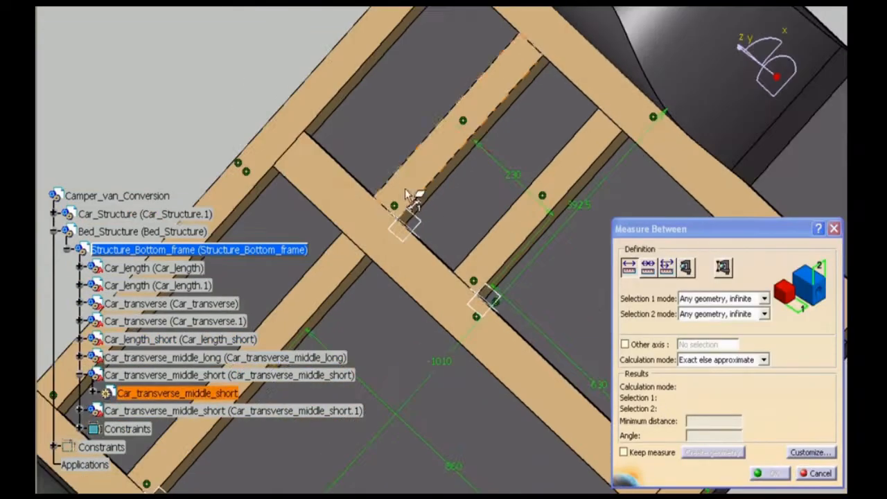
click(417, 197)
click(357, 273)
click(817, 473)
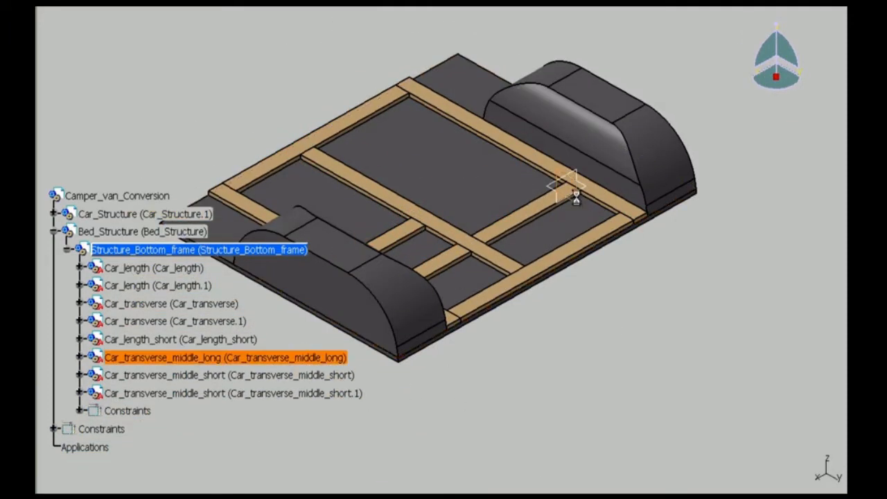
- Measure the inertia of Bed_Structure and collapse the Structure_Bottom_frame branch
click(114, 232)
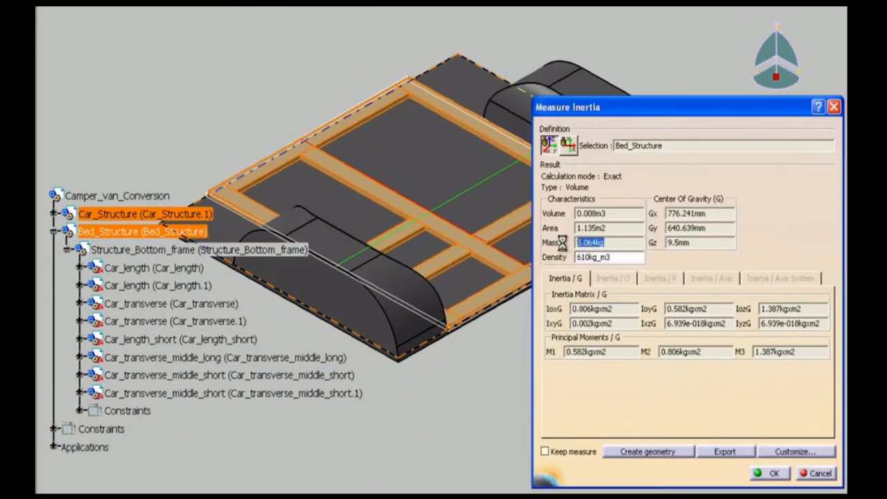
click(773, 473)
click(66, 249)
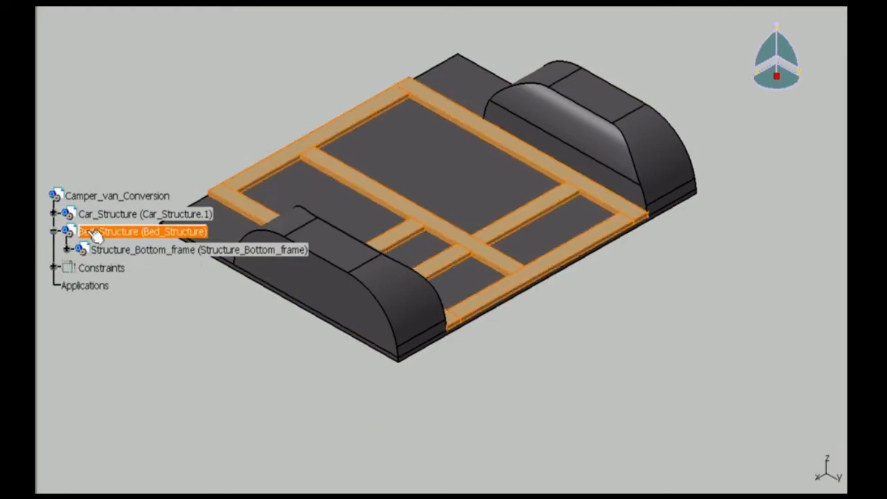
- Add a new product to Bed_Structure and name it Vertical_frame
right_click(94, 235)
mouse_move(138, 469)
click(242, 297)
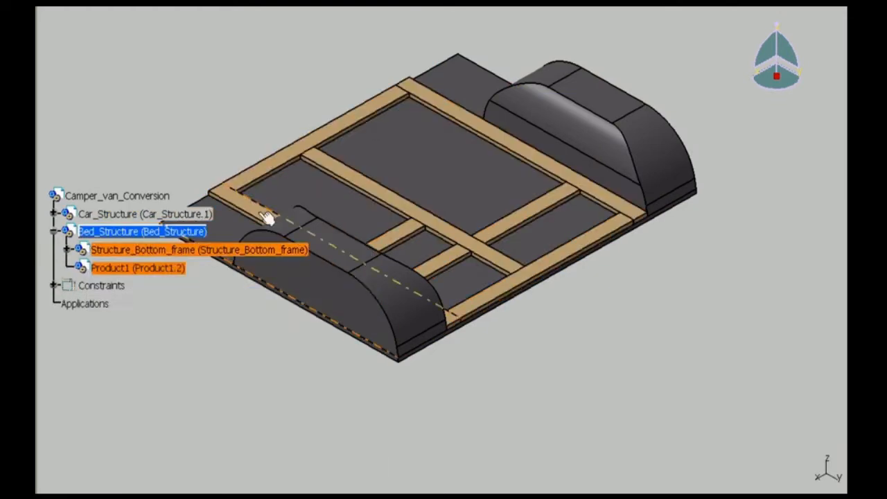
right_click(131, 271)
click(193, 57)
click(551, 110)
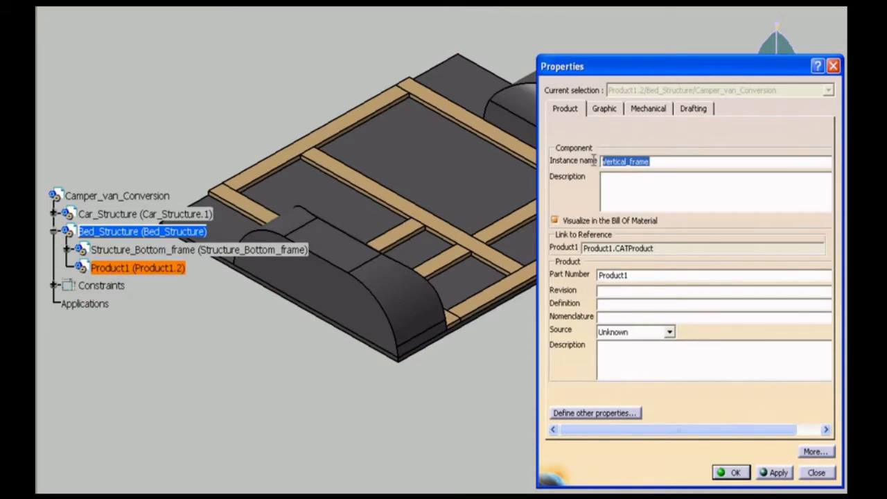
text(Vertical_frame)
key(Return)
- Add a new part to Vertical_frame and name it Vertical_pilar
right_click(111, 270)
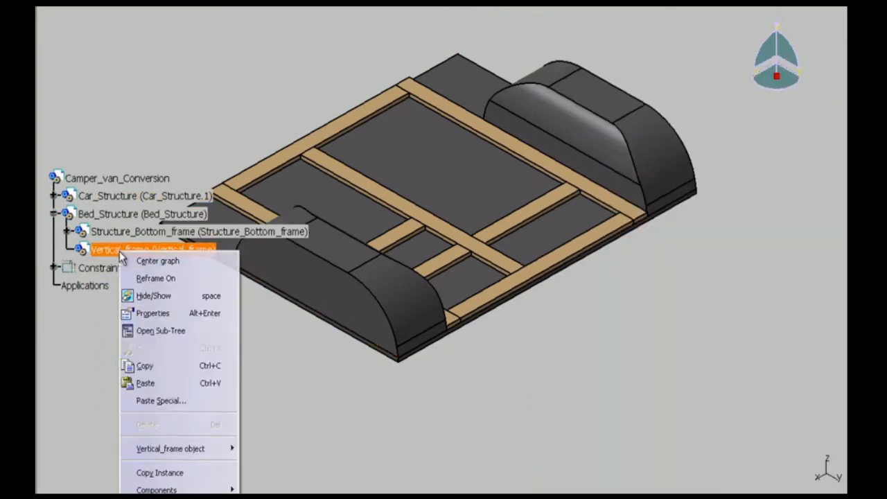
mouse_move(173, 490)
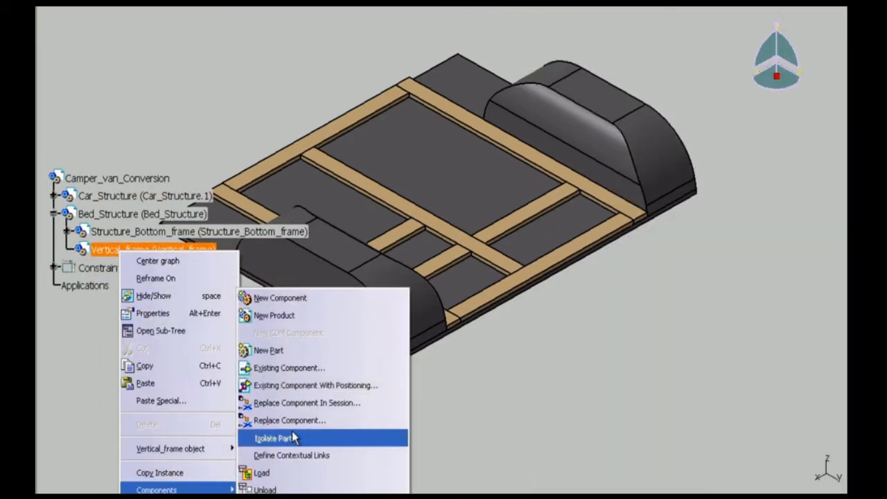
click(316, 356)
click(493, 290)
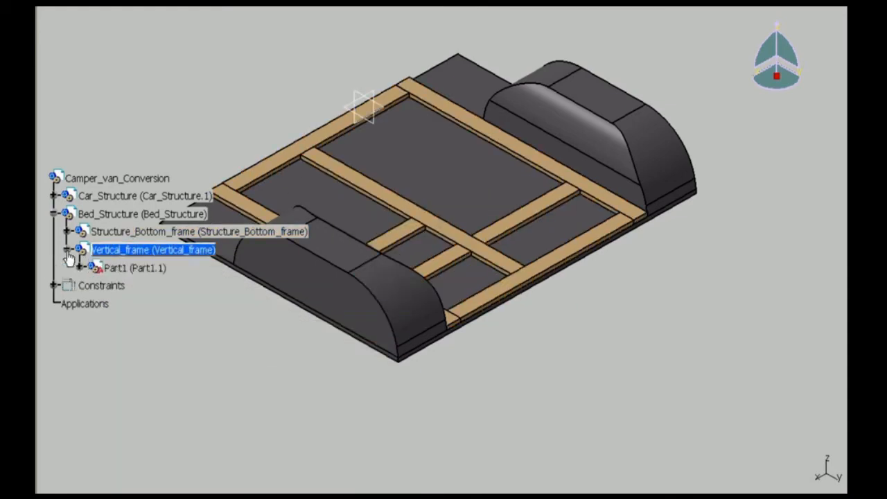
right_click(145, 268)
click(181, 326)
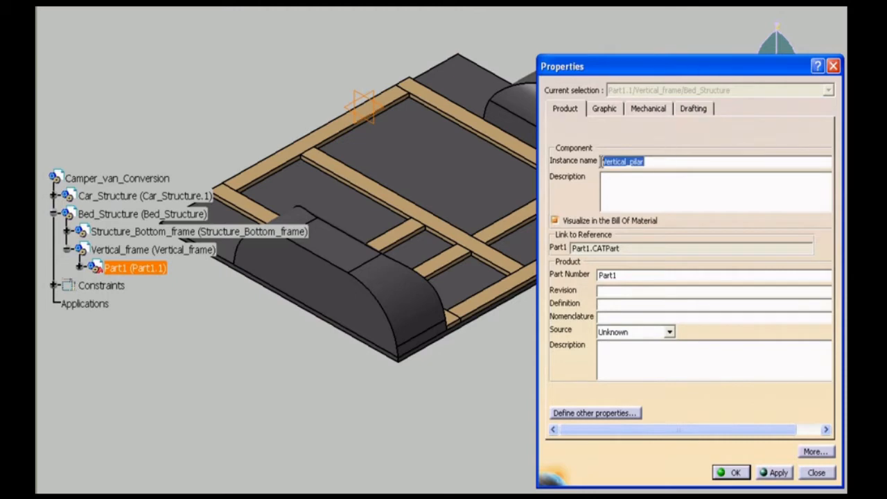
key(Return)
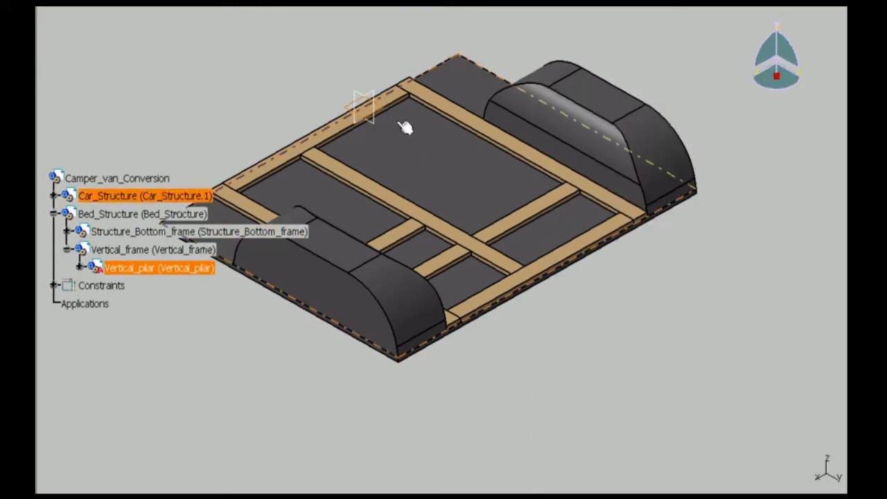
- Sketch a rectangle from the origin on Vertical_pilar's xy plane and set its height to 68 mm
click(405, 127)
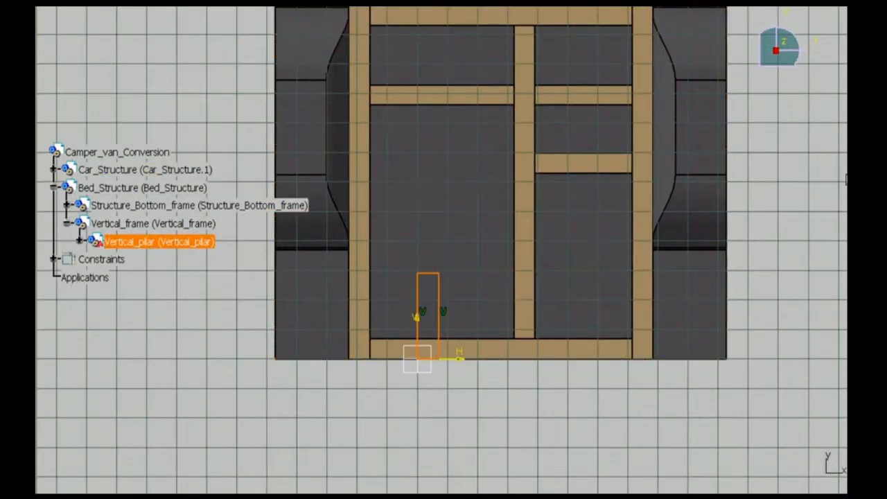
click(438, 274)
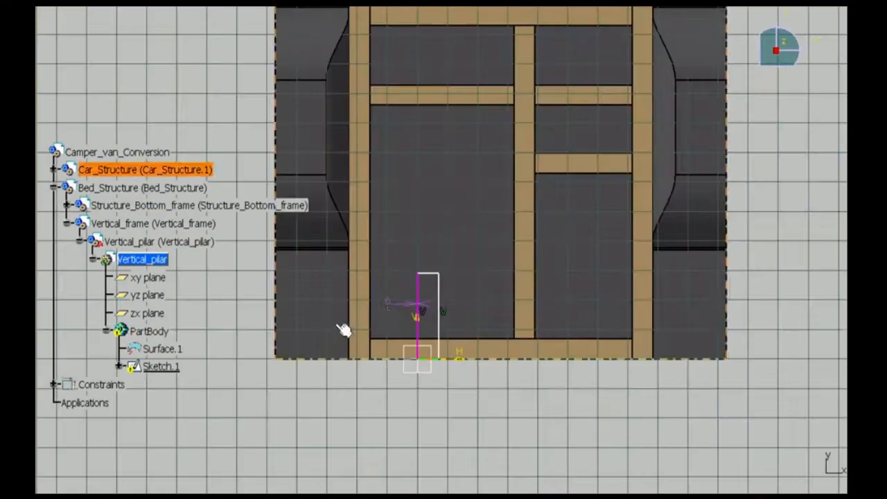
mouse_move(610, 351)
middle_down()
mouse_move(525, 277)
mouse_move(561, 220)
middle_up()
click(476, 279)
click(484, 278)
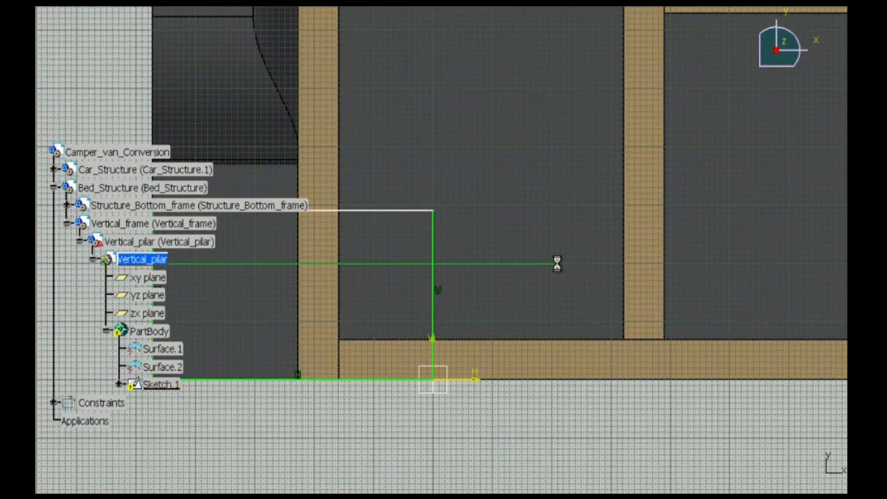
click(770, 477)
double_click(455, 293)
drag(669, 417, 623, 417)
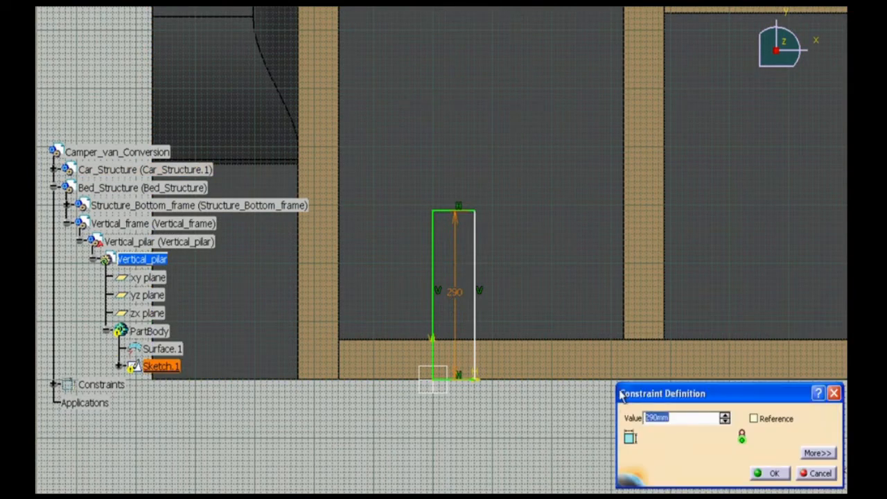
text(68)
key(Return)
- Dimension the width of the pillar's rectangle and set it to 20 mm
click(448, 340)
click(712, 345)
click(770, 474)
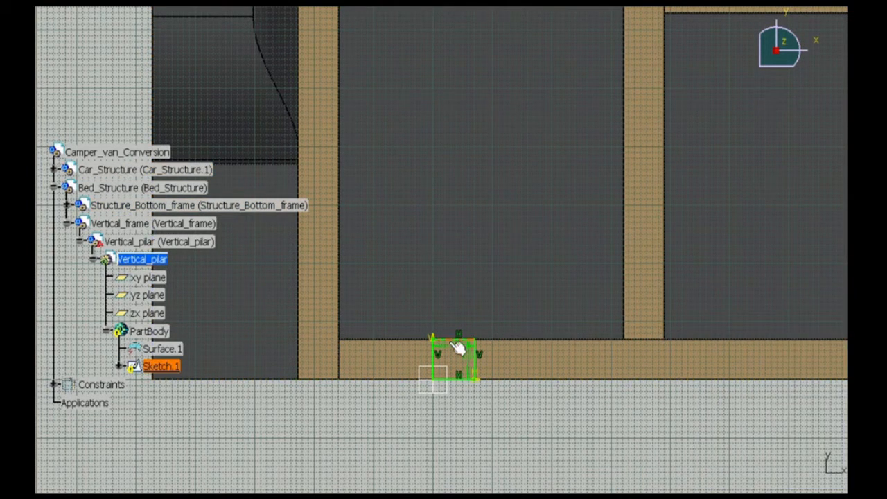
double_click(454, 326)
text(20)
key(Return)
- Exit the sketch and extrude the rectangle upward with a Pad to form the vertical pillar
click(859, 42)
click(859, 208)
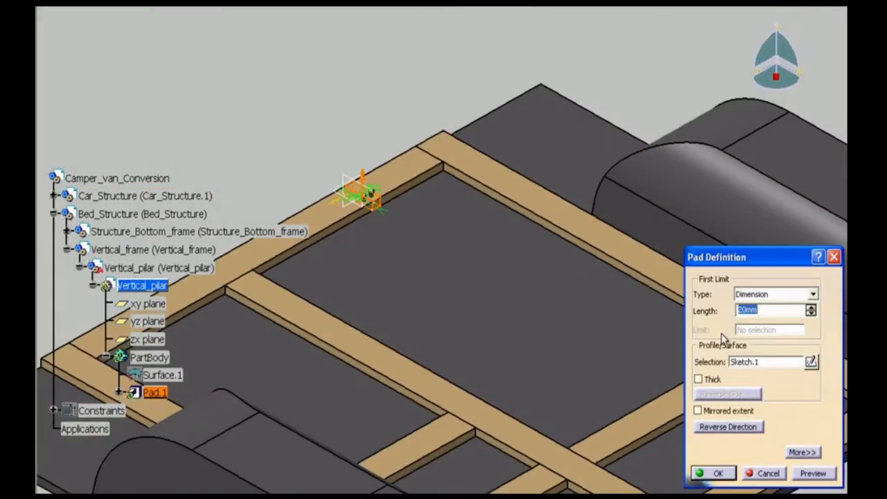
key(Return)
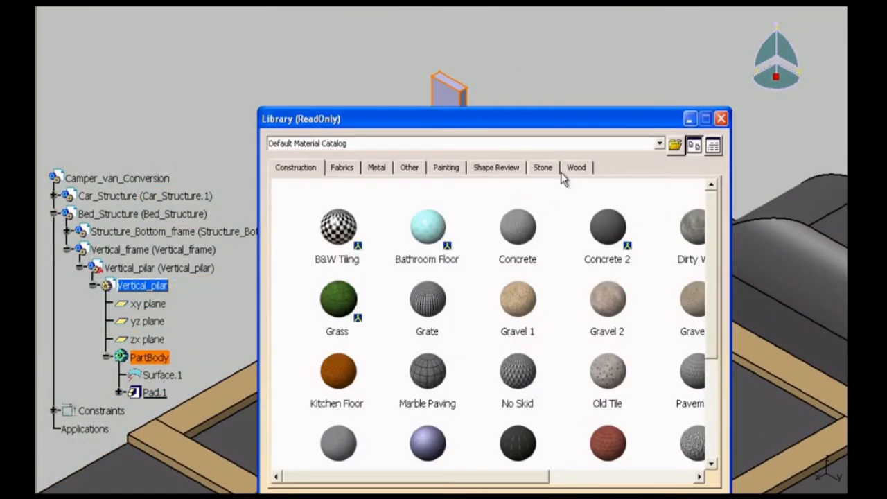
click(575, 169)
drag(713, 364, 713, 433)
click(432, 421)
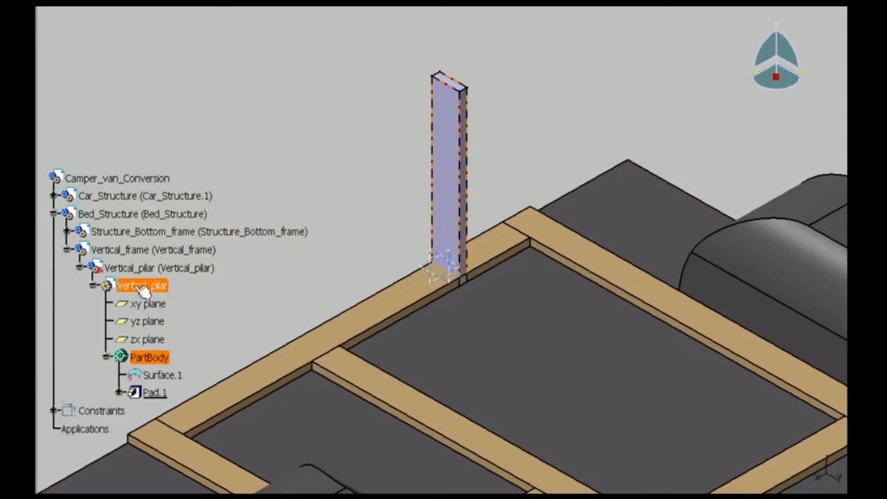
- Apply the Timber material from the wood library to the Vertical_pilar part
click(93, 285)
right_click(135, 285)
click(545, 488)
click(576, 168)
drag(712, 291, 712, 360)
click(428, 407)
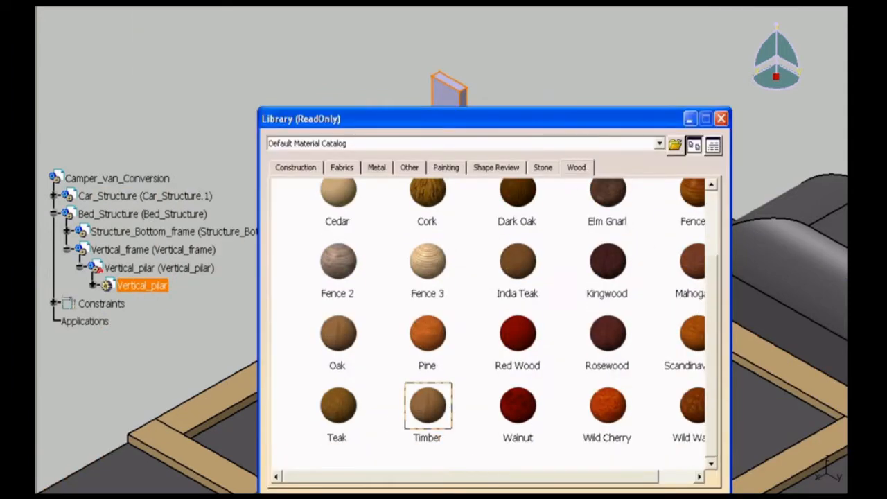
click(644, 497)
- Set the colour of Vertical_pilar's PartBody to the same light tan as the frame planks
right_click(149, 357)
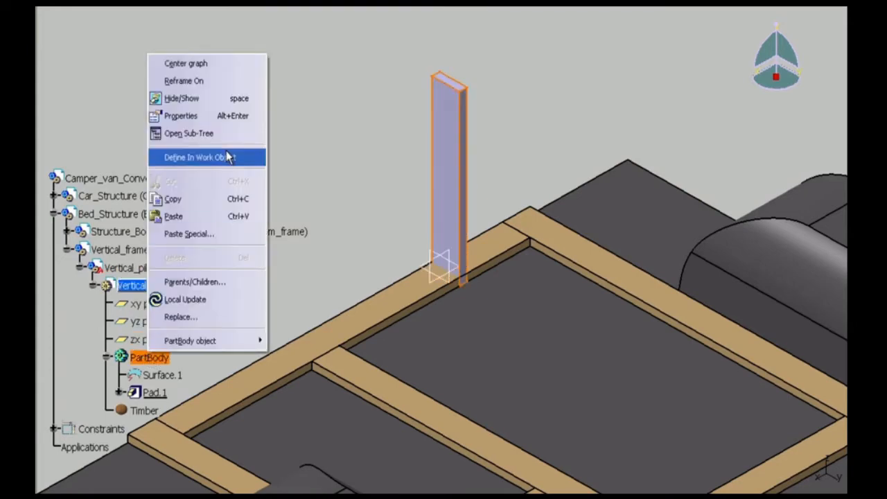
click(166, 112)
click(639, 109)
click(623, 150)
click(598, 338)
key(Return)
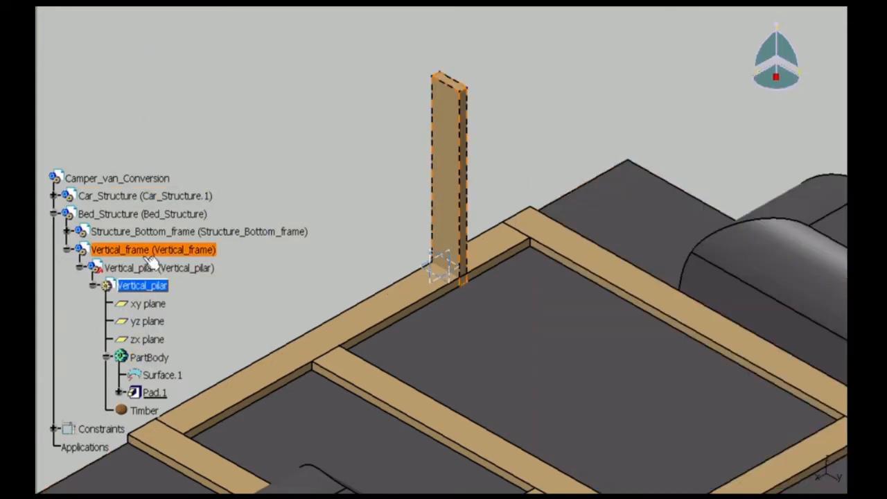
- Save the pillar part as Vertical_pilar in CATPart format in the v2.0 folder
click(149, 7)
click(165, 82)
click(605, 378)
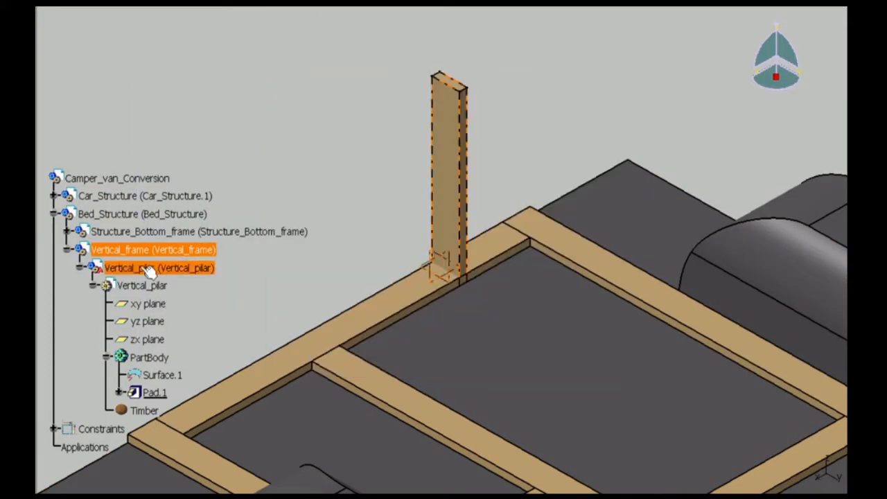
click(148, 268)
click(149, 7)
click(194, 64)
click(149, 7)
click(165, 82)
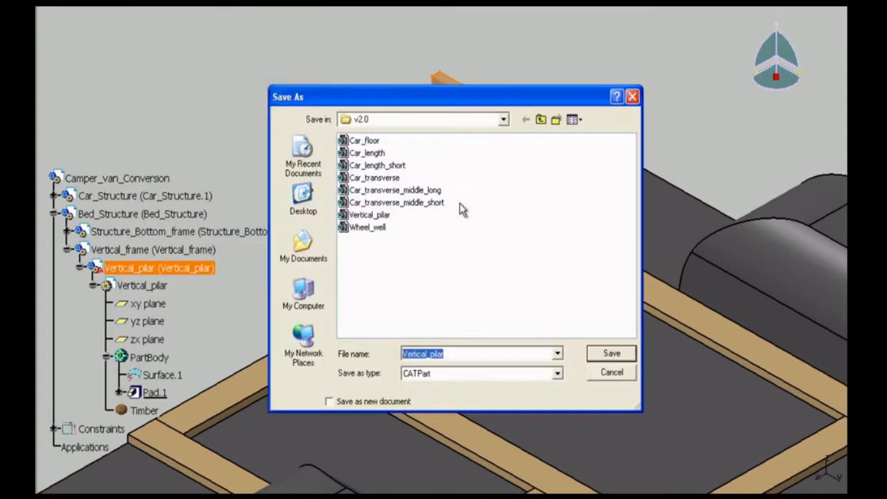
click(603, 355)
click(428, 282)
- Activate Bed_Structure and make Vertical_pilar's wide face coincident with the outer side face of the bottom frame
middle_drag(361, 259, 480, 323)
double_click(142, 214)
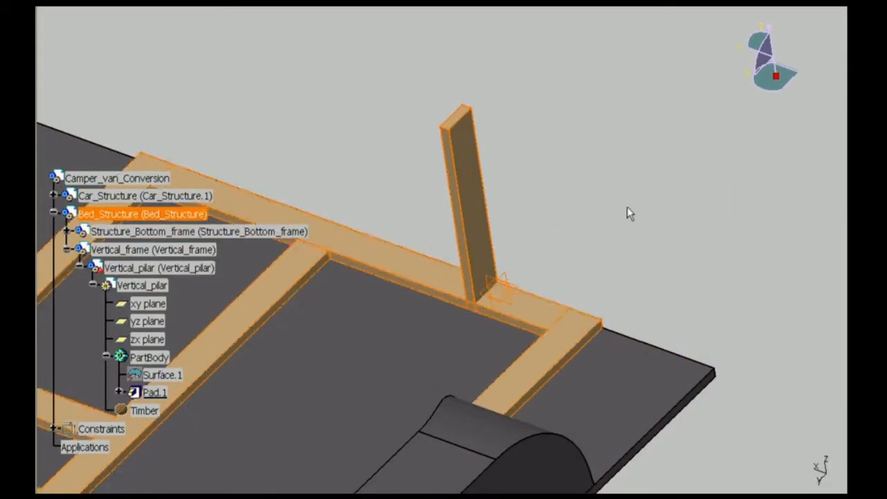
middle_drag(628, 212, 610, 83)
click(487, 55)
ctrl+click(657, 178)
click(538, 7)
click(769, 473)
- Make Vertical_pilar's narrow side face coincident with the plank end face at the corner of the bottom frame
middle_drag(768, 473, 374, 123)
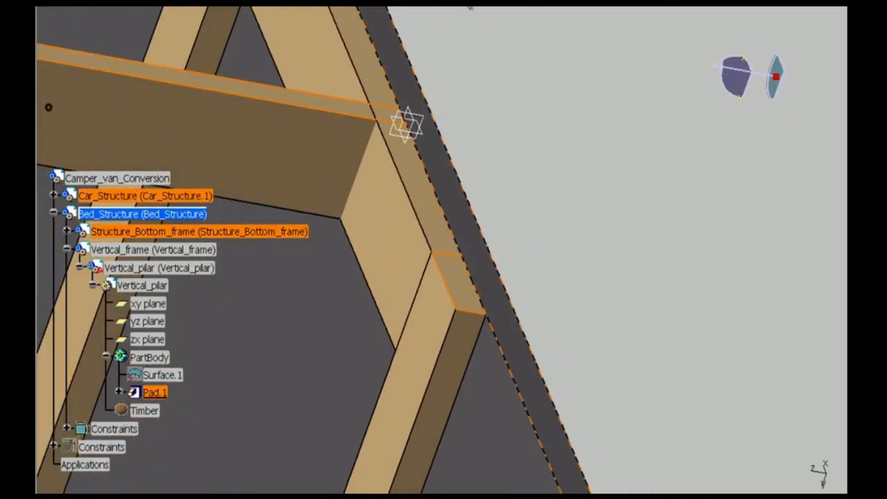
click(470, 7)
click(769, 473)
- Move Vertical_pilar upward along the Z axis to lift it clear of the bottom frame
middle_drag(596, 291, 478, 208)
click(589, 7)
click(798, 393)
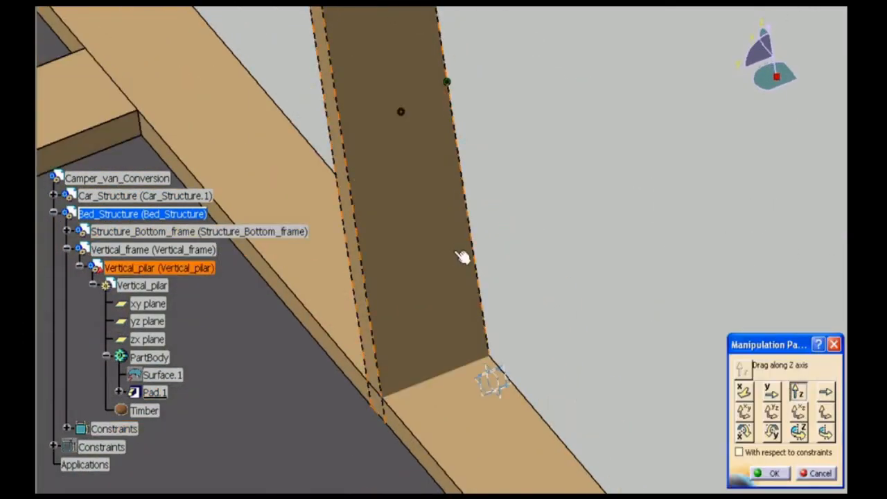
drag(463, 257, 440, 101)
click(771, 474)
- Make the bottom end face of Vertical_pilar coincident with Car_length, using the Opposite orientation
middle_drag(547, 338, 485, 201)
click(384, 178)
middle_drag(415, 188, 499, 360)
ctrl+click(511, 460)
click(485, 7)
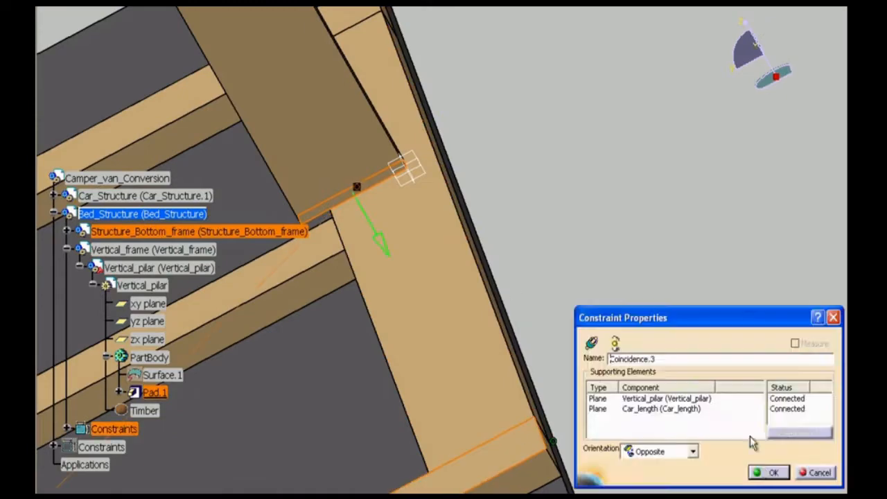
click(769, 474)
- Add the existing Vertical_pilar part from the v2.0 folder to Vertical_frame as a second instance
middle_drag(769, 473, 275, 226)
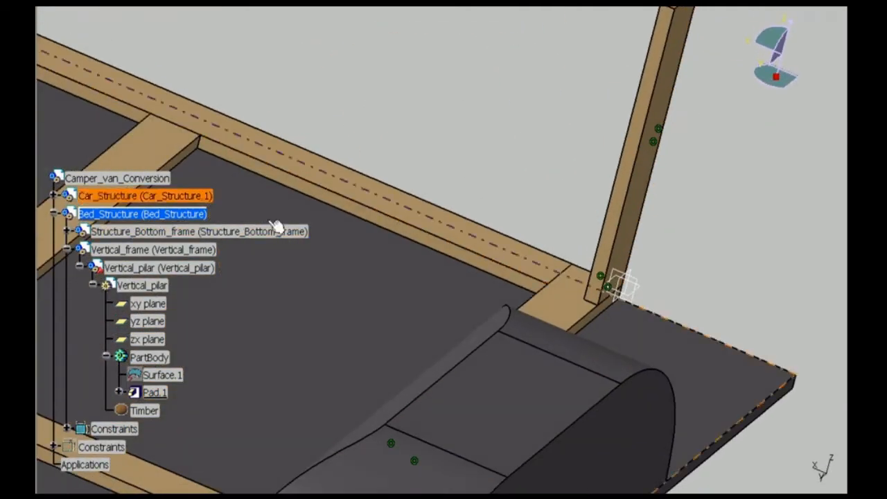
click(276, 226)
click(152, 250)
right_click(106, 250)
click(277, 370)
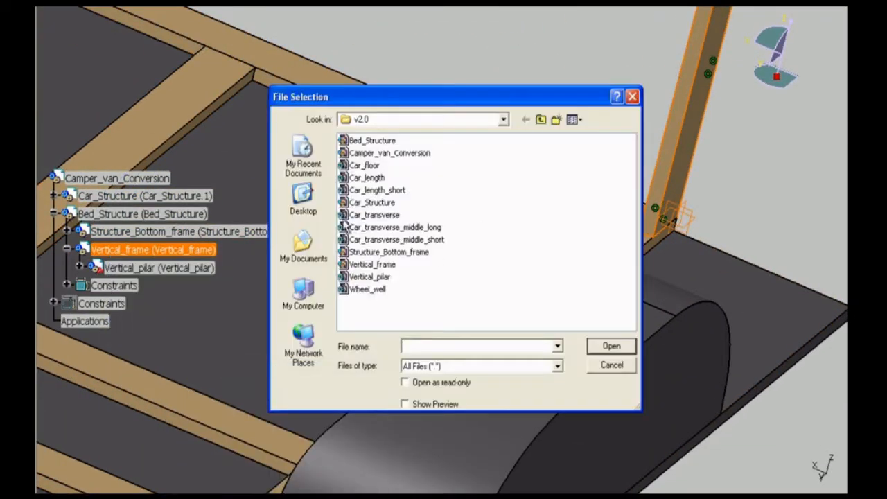
double_click(369, 276)
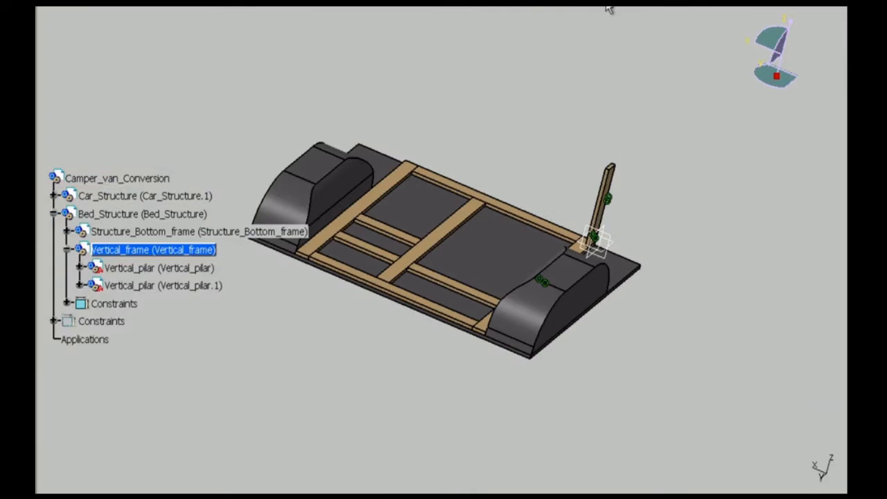
- Constrain the second Vertical_pilar to the first at a 1200 mm offset, with their matching faces coincident in the Same orientation
click(608, 8)
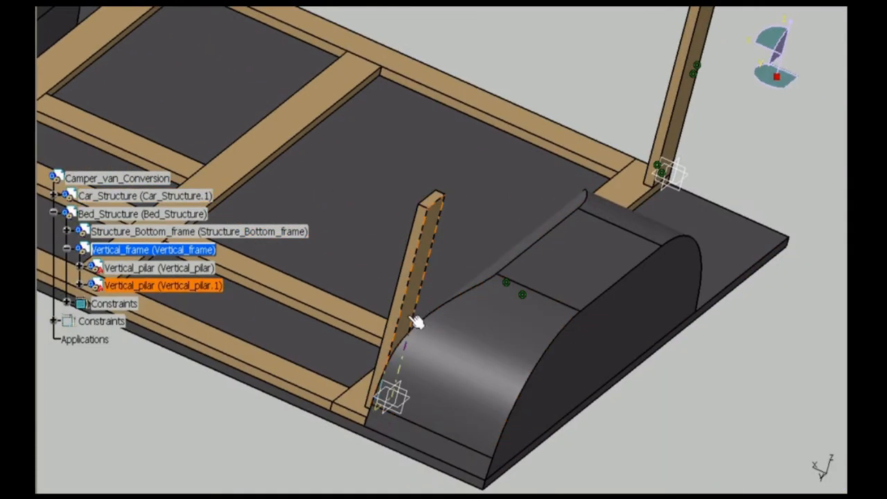
middle_drag(229, 326, 269, 361)
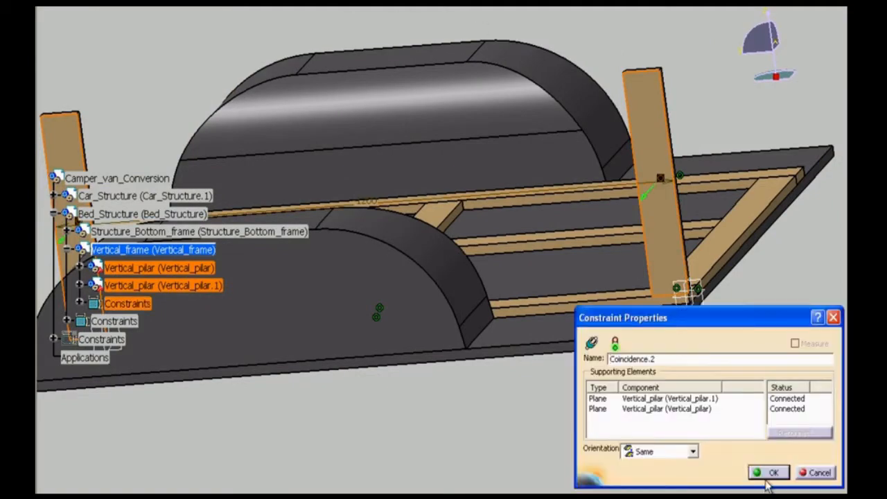
click(767, 476)
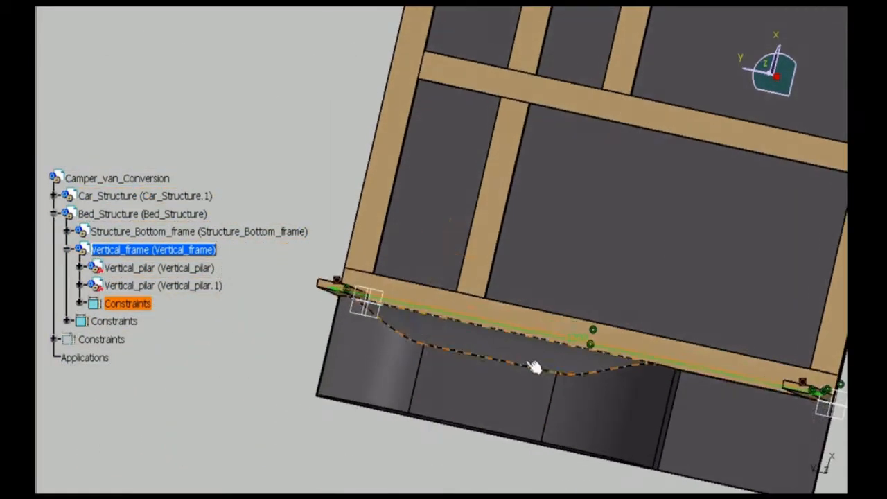
middle_drag(534, 366, 483, 263)
right_click(121, 250)
mouse_move(166, 488)
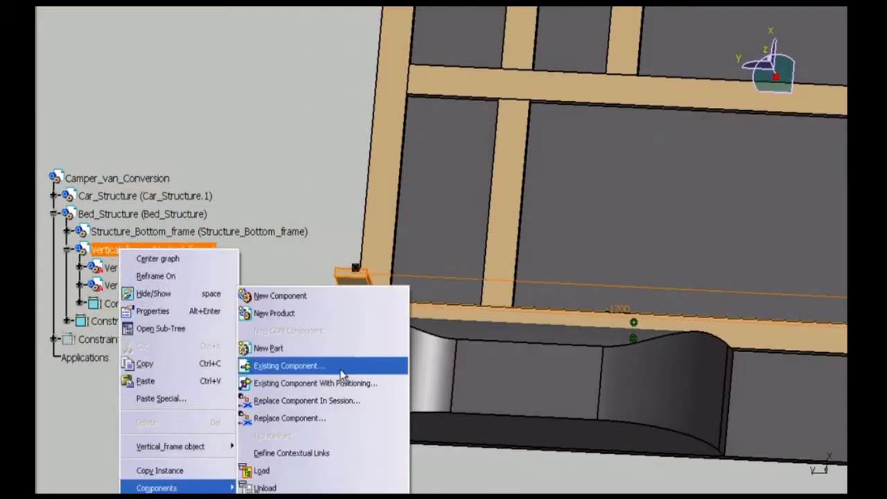
click(288, 365)
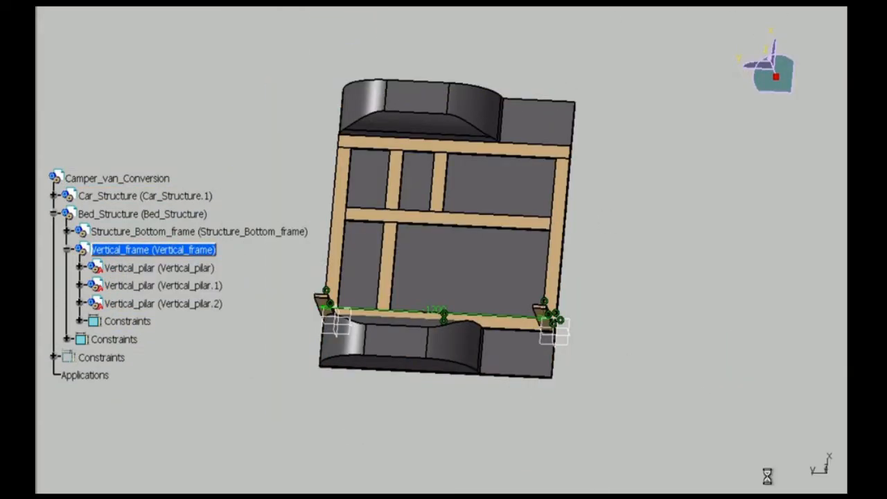
right_click(208, 303)
click(258, 181)
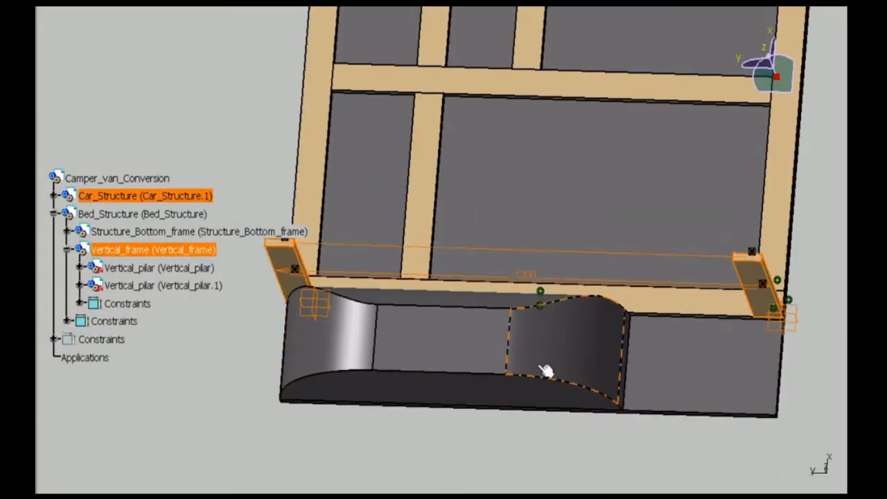
- Insert a new part into Vertical_frame
right_click(165, 250)
click(318, 457)
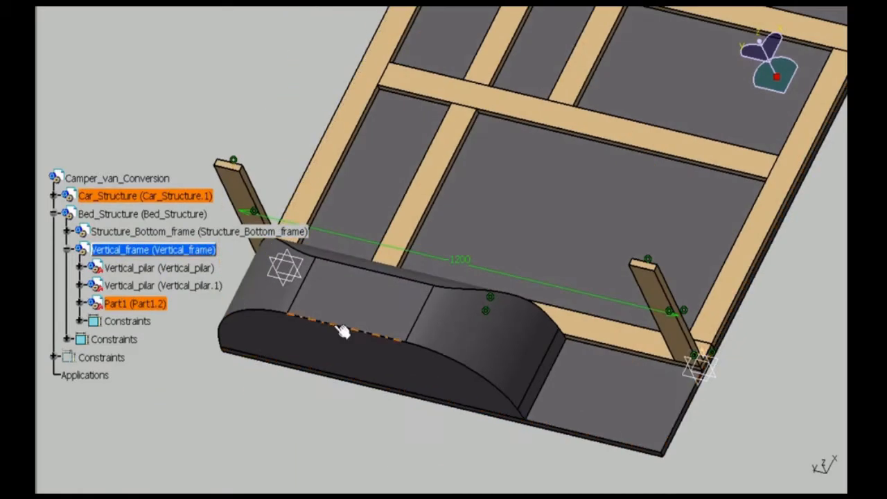
right_click(149, 250)
click(173, 73)
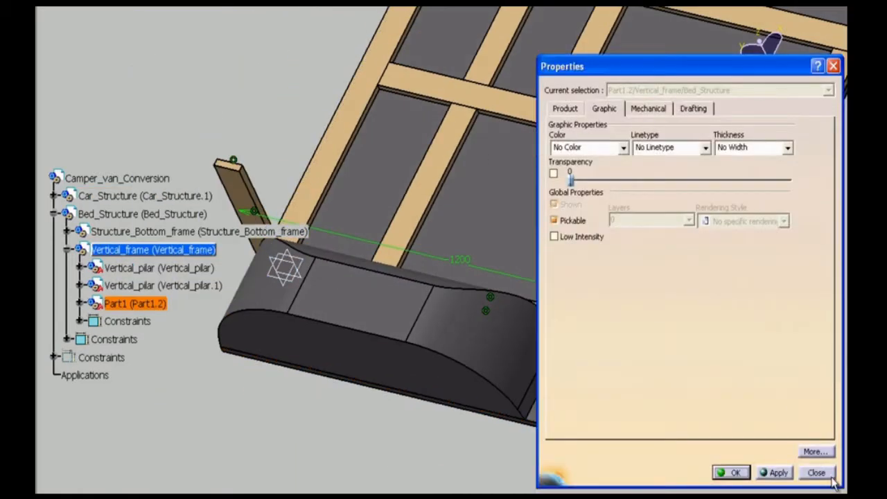
click(830, 476)
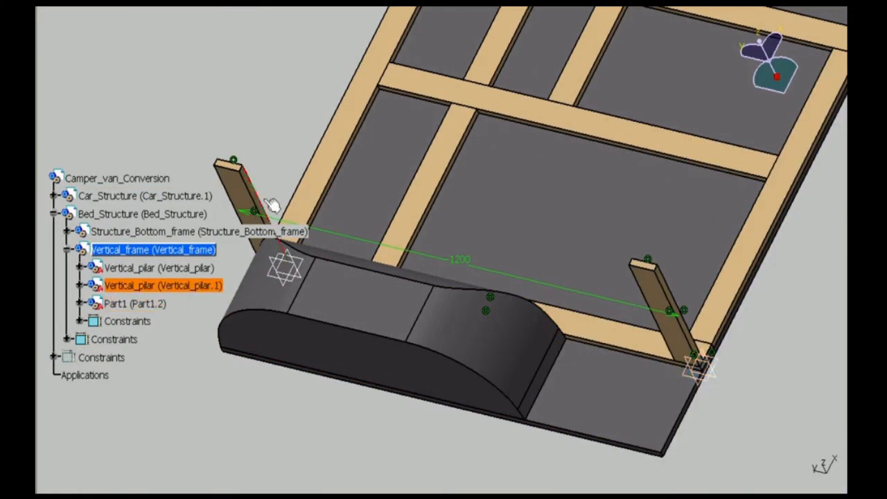
- Measure the distance between the two pillars, and name the new part and its instance Vertical_length
drag(741, 227, 610, 352)
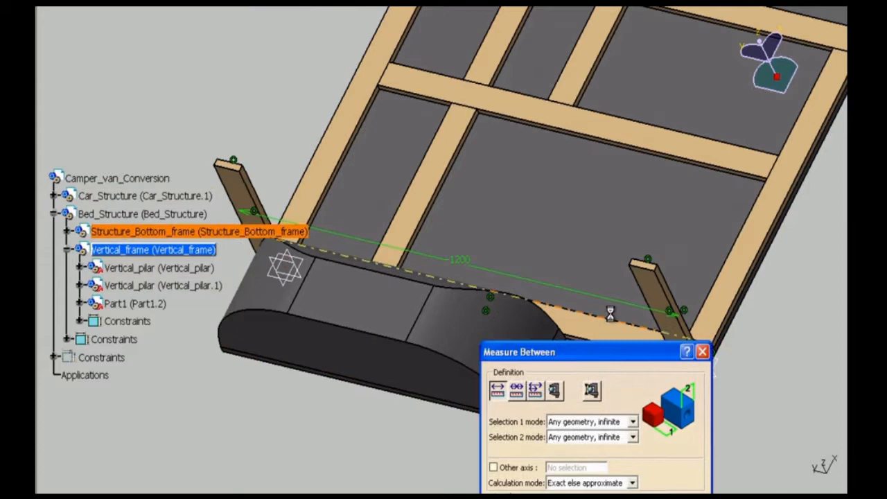
click(644, 297)
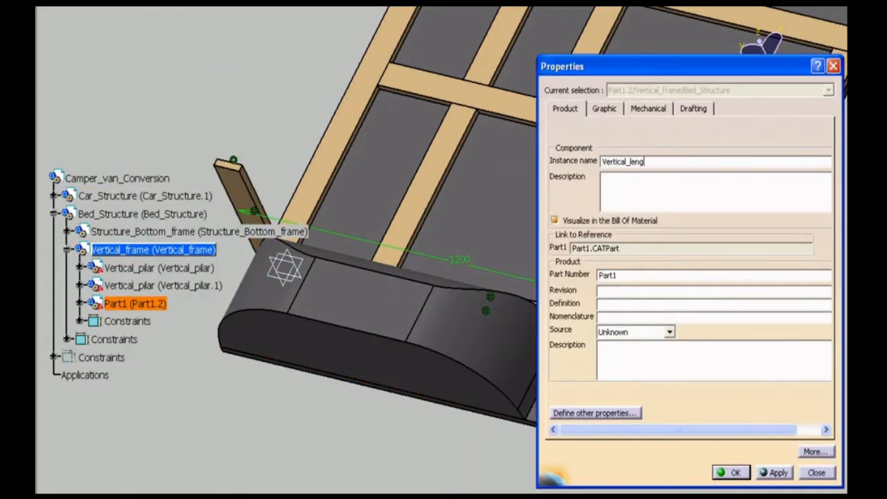
click(730, 472)
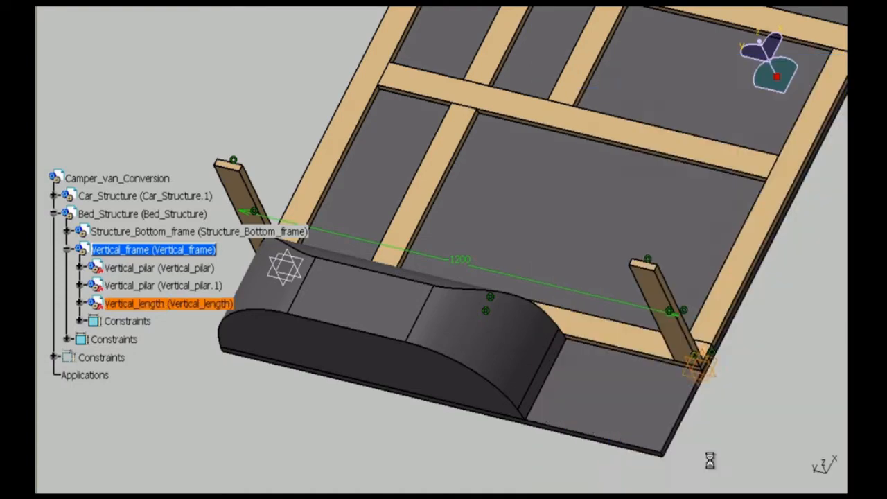
- Sketch a rectangle about 120 mm high from the origin on the zx plane of Vertical_length
click(96, 321)
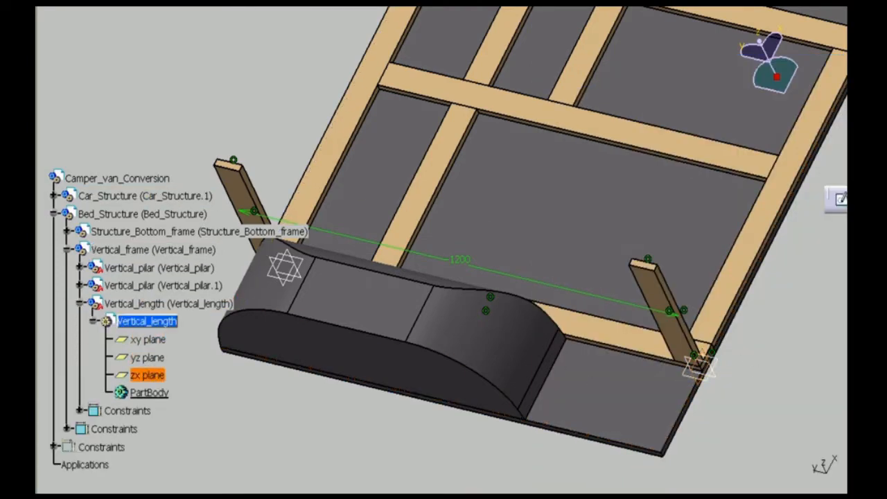
click(147, 375)
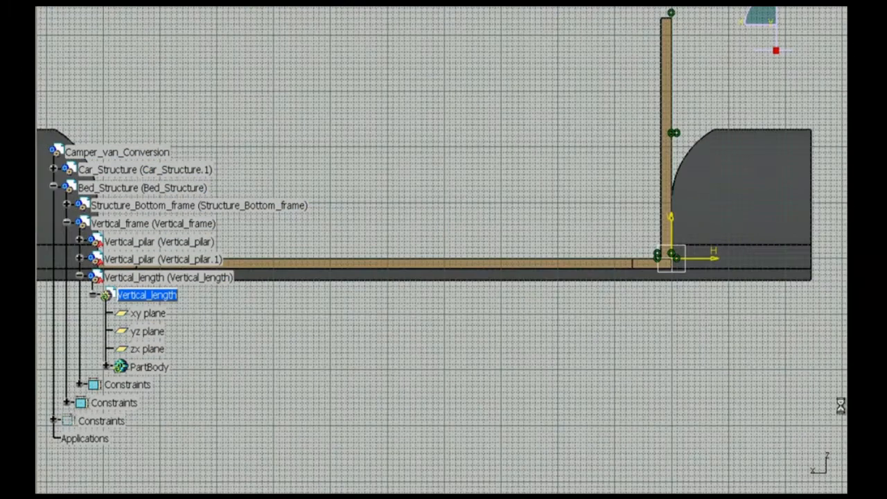
click(707, 191)
middle_drag(707, 191, 426, 262)
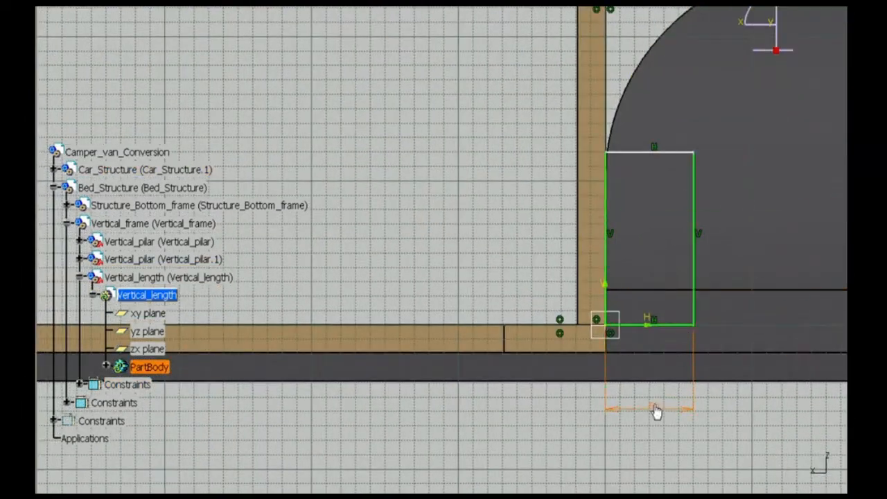
- Set the rectangle's width to 19 mm and its height to 69 mm
double_click(656, 410)
text(19)
key(Return)
double_click(455, 222)
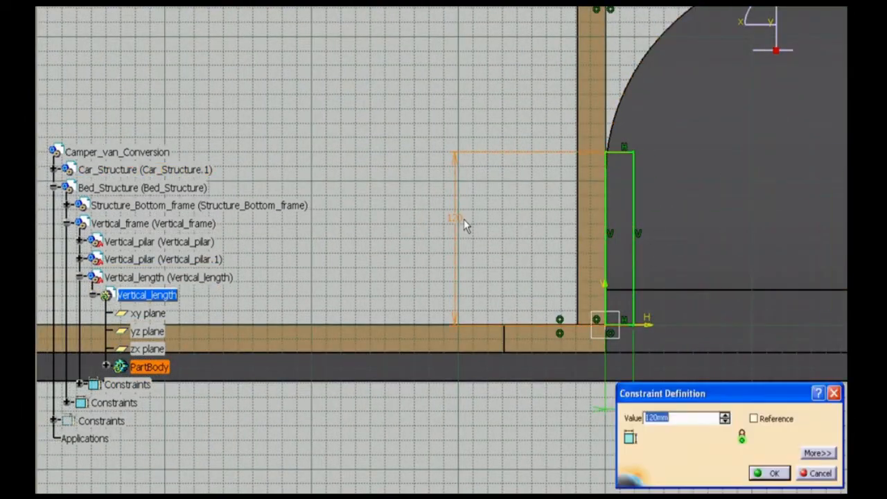
text(69)
key(Return)
- Finish the sketch and pad the rectangle 1062 mm
click(860, 278)
click(860, 298)
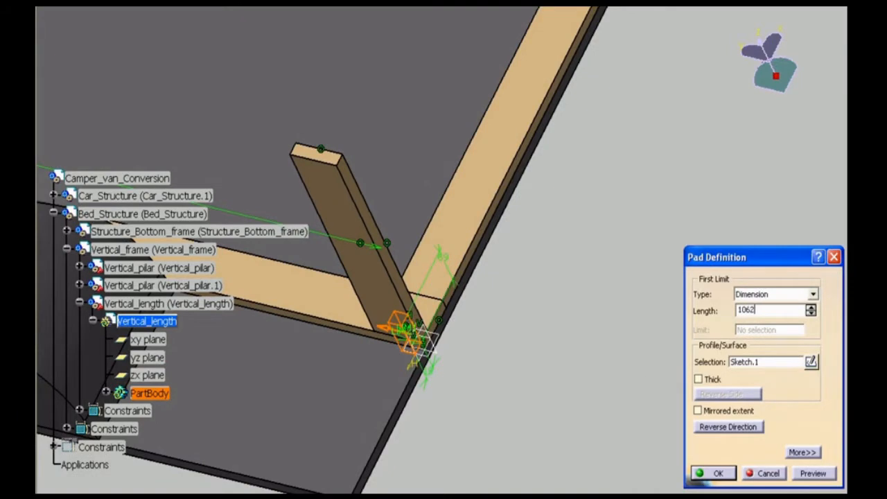
click(716, 473)
- Give the PartBody of Vertical_length a tan fill color matching the other planks
middle_drag(530, 308, 614, 305)
right_click(122, 392)
click(158, 153)
click(641, 109)
click(623, 150)
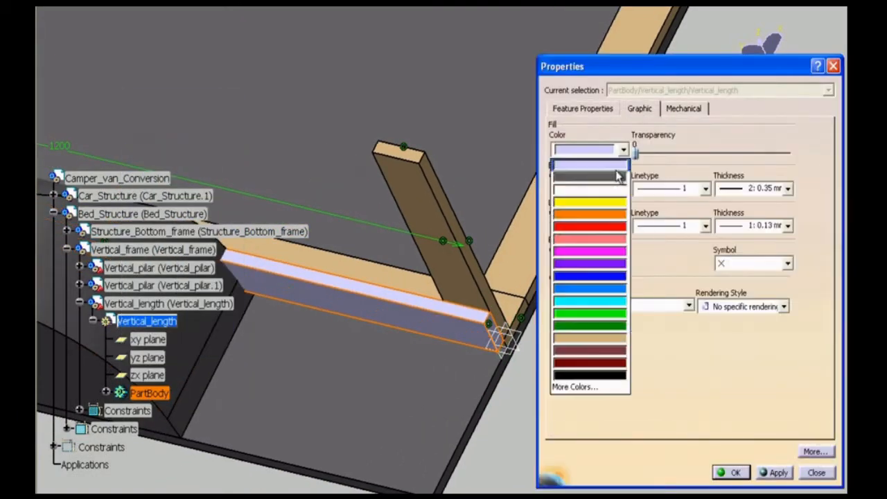
click(590, 339)
click(731, 473)
- Apply the Timber material from the Wood family to Vertical_length
click(92, 321)
click(147, 321)
click(576, 167)
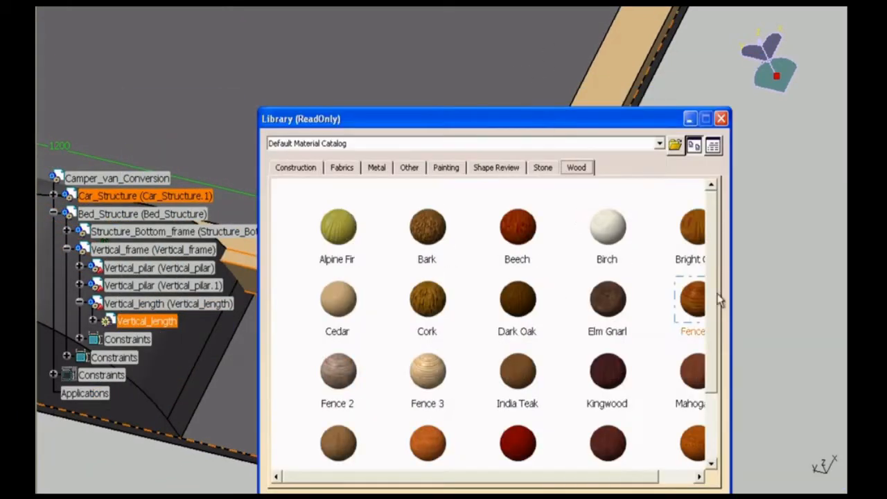
drag(719, 301, 719, 402)
click(93, 321)
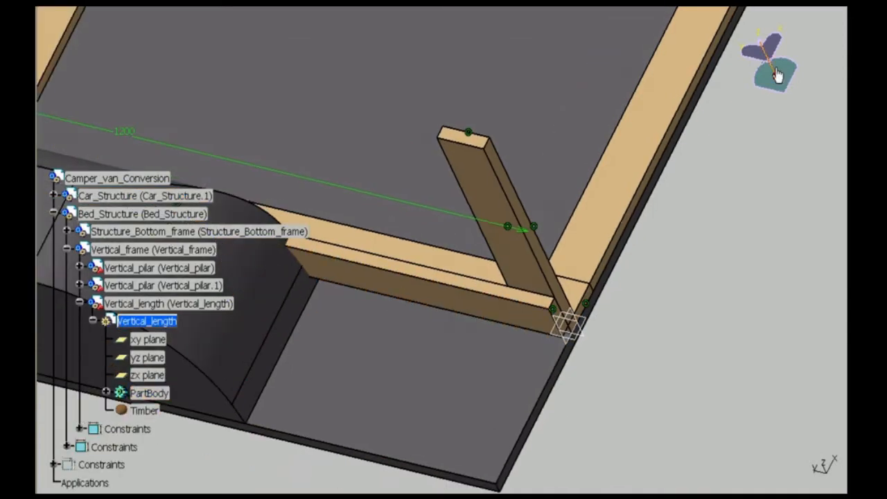
- Move Vertical_length clear of the corner pillar, including a displacement along the Z axis
click(845, 47)
drag(458, 299, 762, 419)
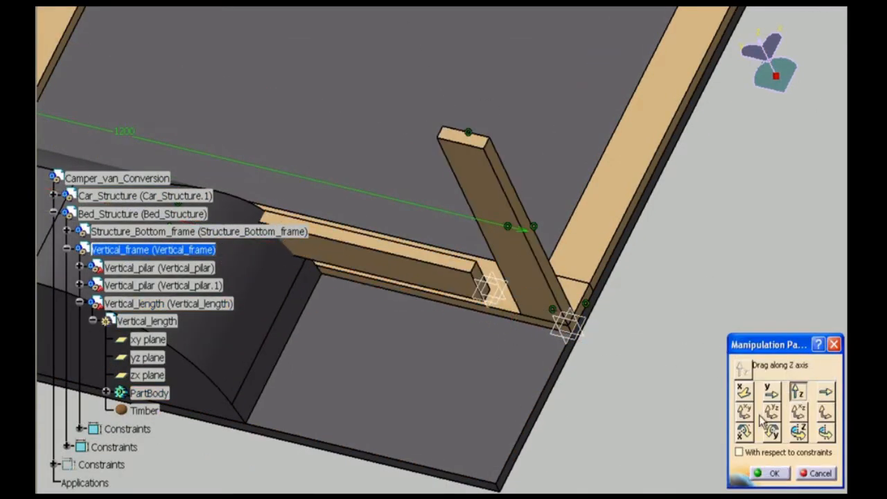
click(775, 474)
- Constrain Vertical_length to Vertical_pilar with coincidences, using the Same orientation for the xy plane, so the plank sits between the pillars at their base
double_click(511, 263)
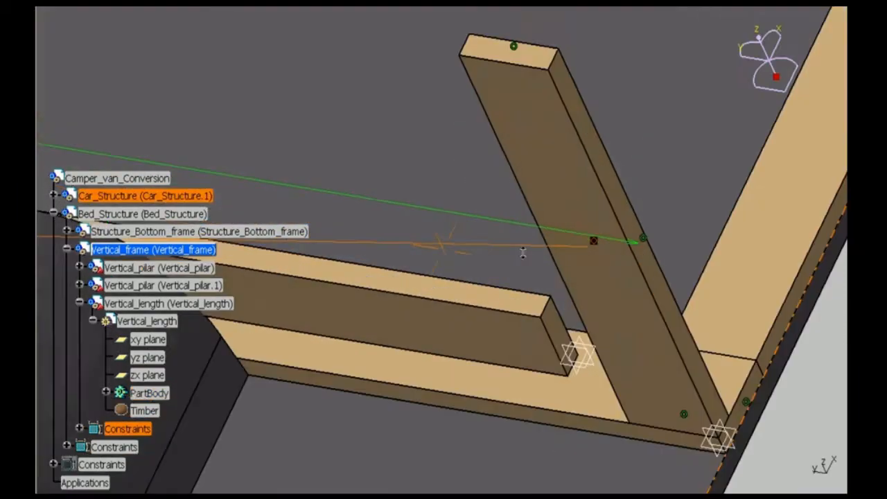
middle_drag(523, 253, 610, 365)
ctrl+click(780, 457)
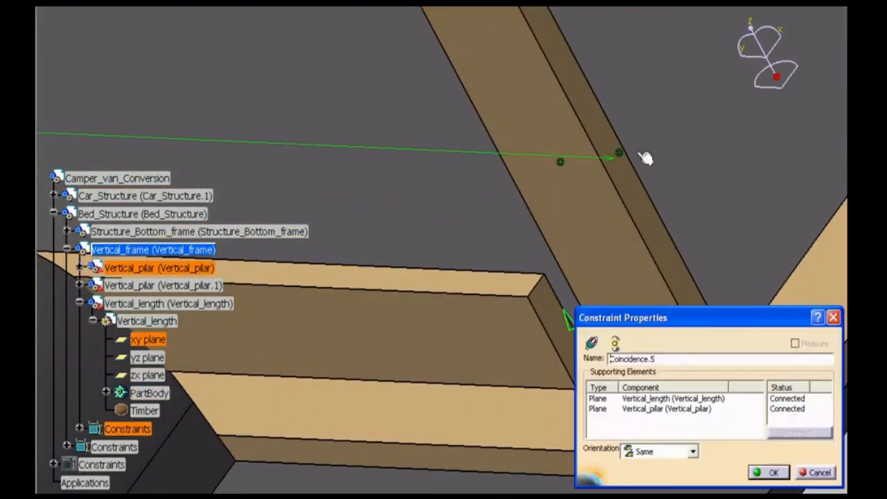
click(769, 475)
click(583, 339)
middle_drag(583, 339, 666, 236)
ctrl+click(693, 187)
click(769, 475)
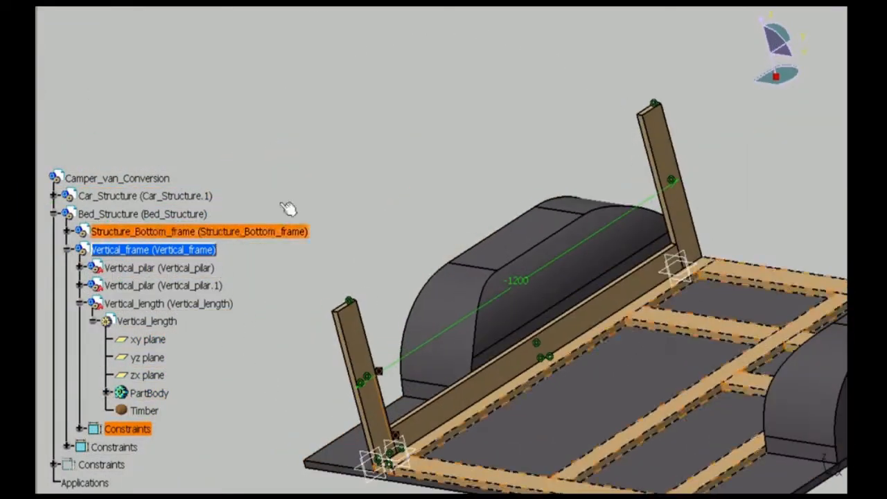
- Save the Vertical_length part and add it to Vertical_frame as a second existing component
click(79, 303)
click(168, 303)
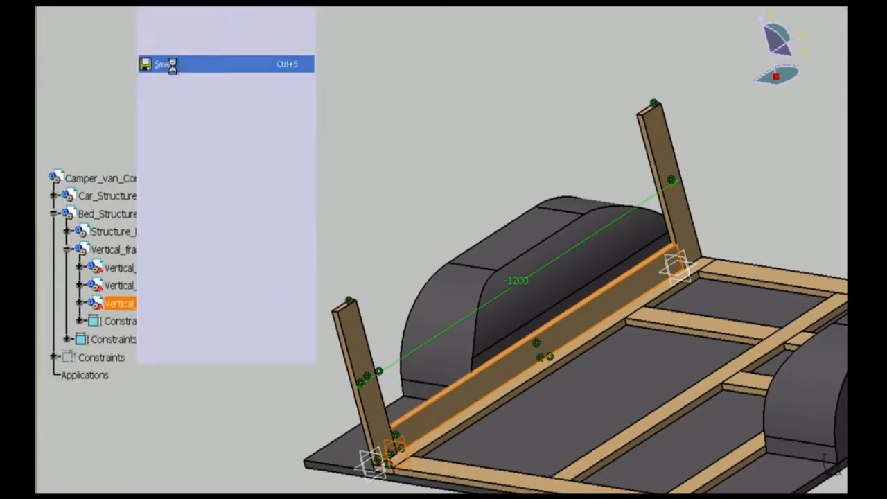
right_click(109, 250)
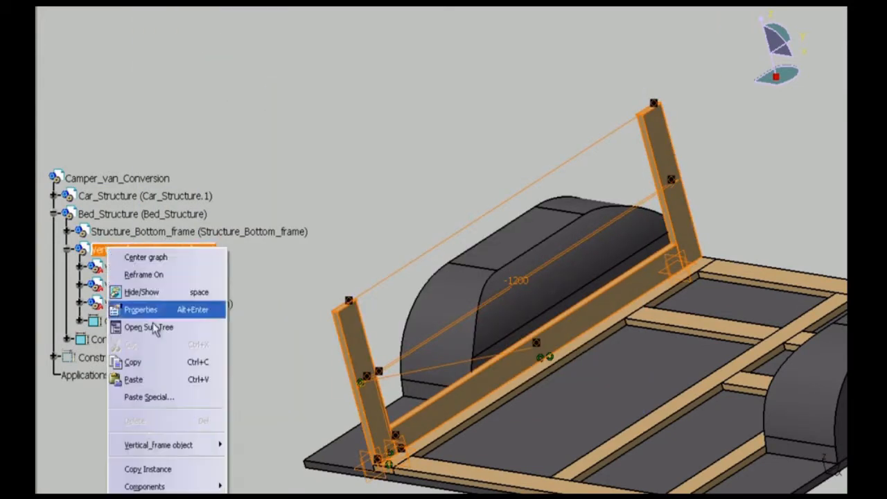
mouse_move(145, 485)
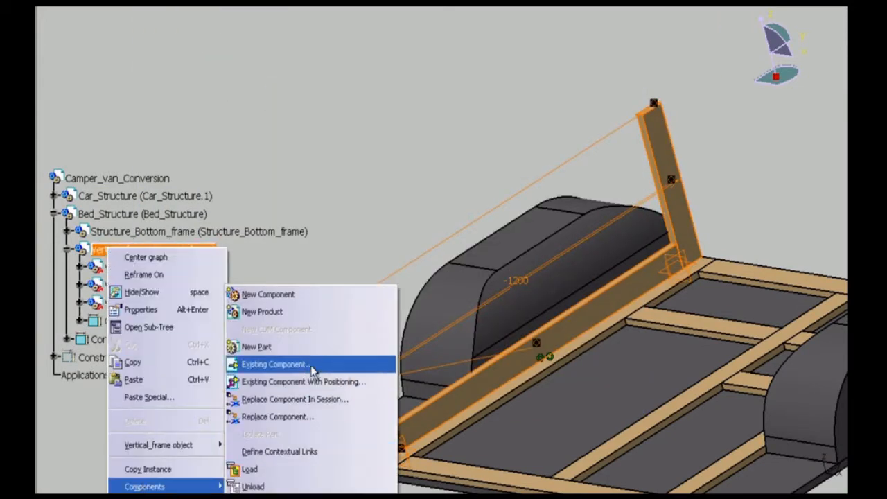
click(278, 365)
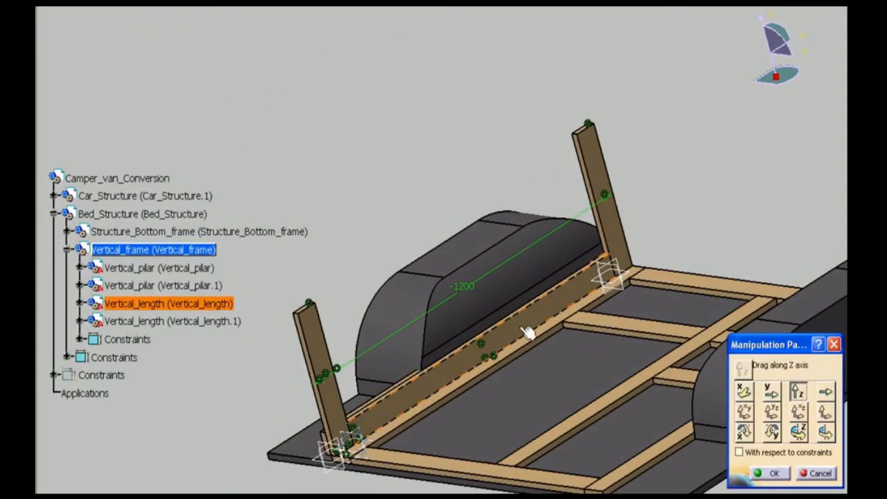
- Move the second Vertical_length upward along the Z axis toward the tops of the pillars
drag(410, 382, 355, 293)
click(744, 393)
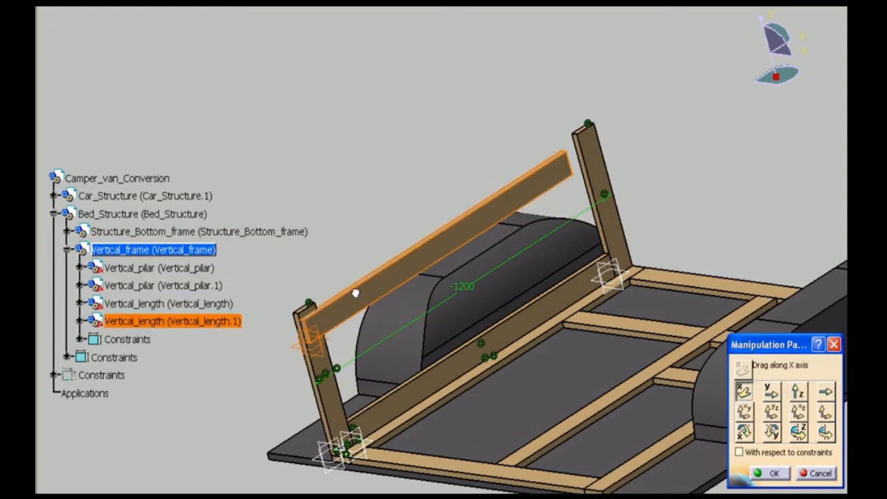
click(772, 396)
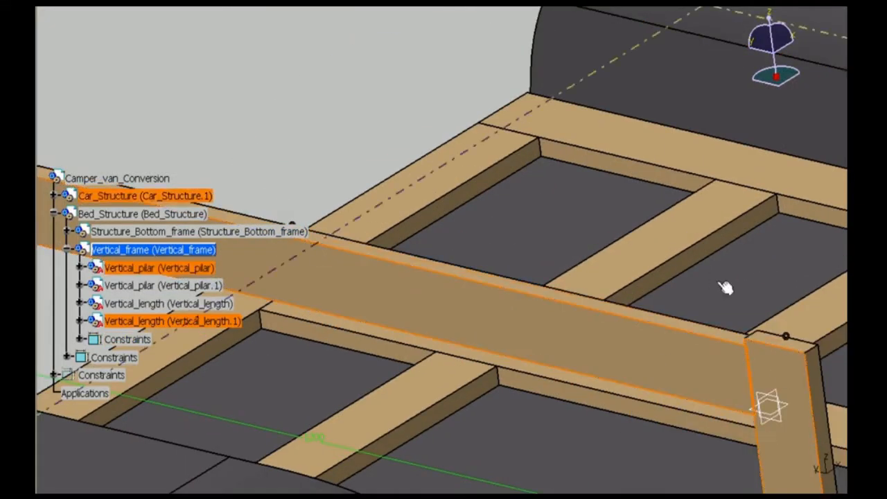
- Constrain the second Vertical_length to Vertical_pilar with coincidences so it spans the pillars flush with their tops
click(733, 472)
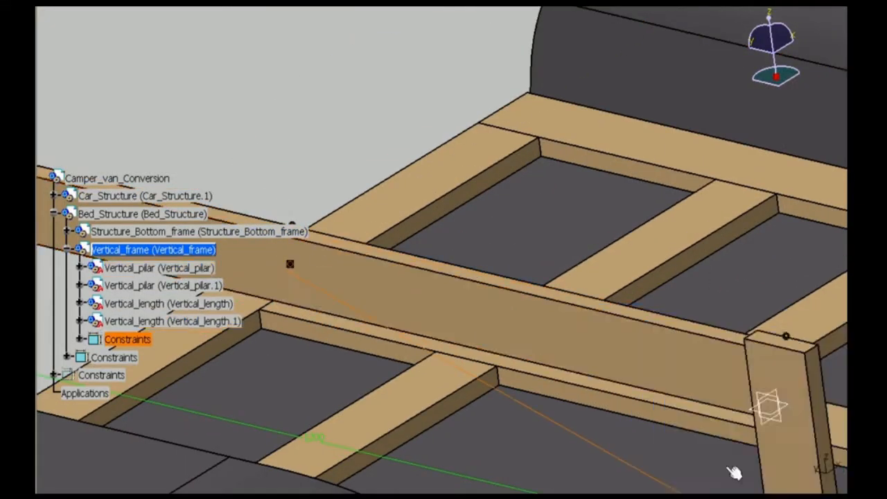
middle_drag(652, 354, 435, 239)
click(313, 372)
click(739, 474)
- Insert another new part into Vertical_frame for the middle upright
middle_drag(435, 331, 445, 301)
middle_drag(395, 232, 475, 133)
middle_drag(437, 243, 303, 333)
double_click(117, 179)
right_click(114, 250)
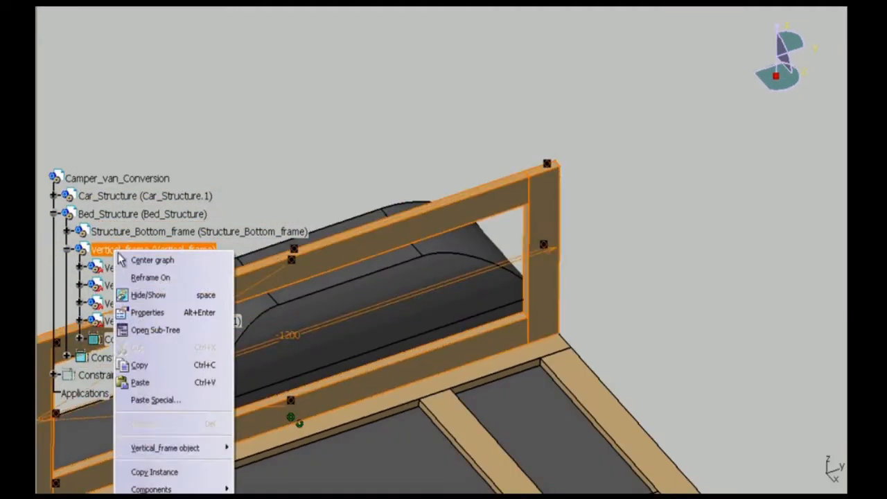
mouse_move(152, 489)
click(263, 350)
click(485, 292)
- Set both the instance name and the part number of the new part to Center_Pilar
right_click(131, 339)
click(147, 105)
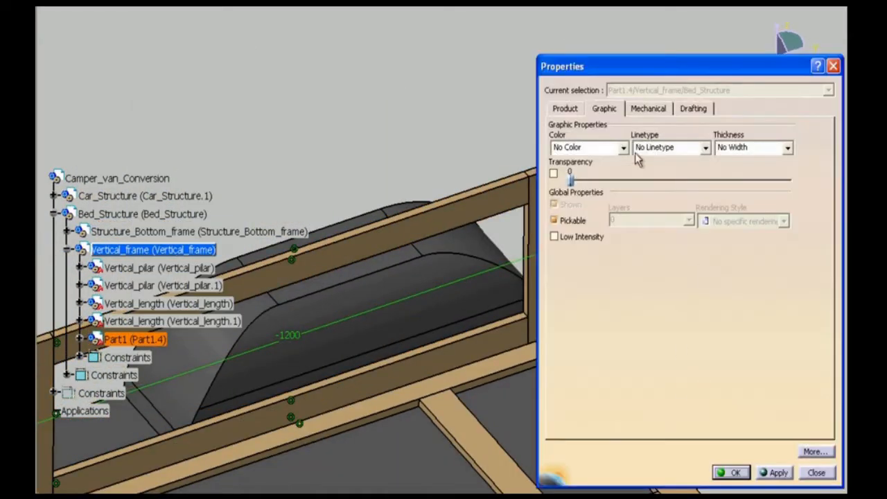
click(565, 108)
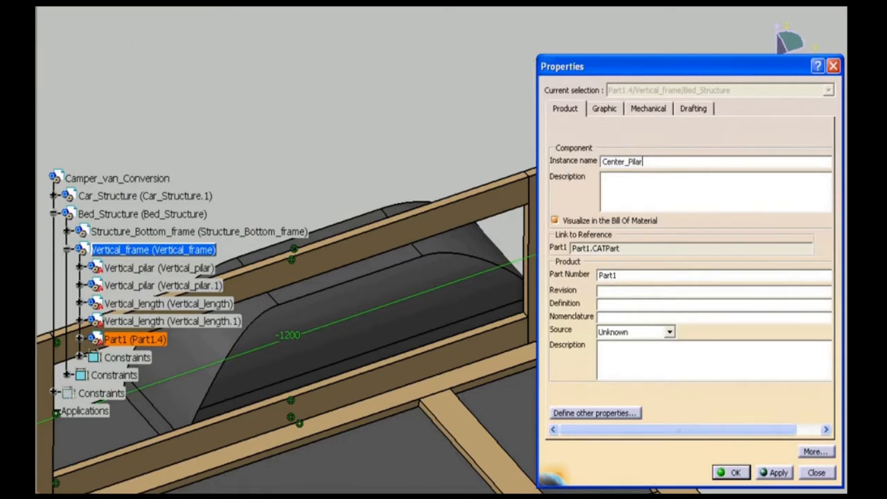
drag(614, 275, 593, 275)
text(Center_Pilar)
click(730, 472)
- Sketch the rectangular Center_Pilar cross-section at the corner of the vertical frame and set its width to 19 mm
middle_drag(201, 421, 377, 360)
click(125, 448)
click(200, 444)
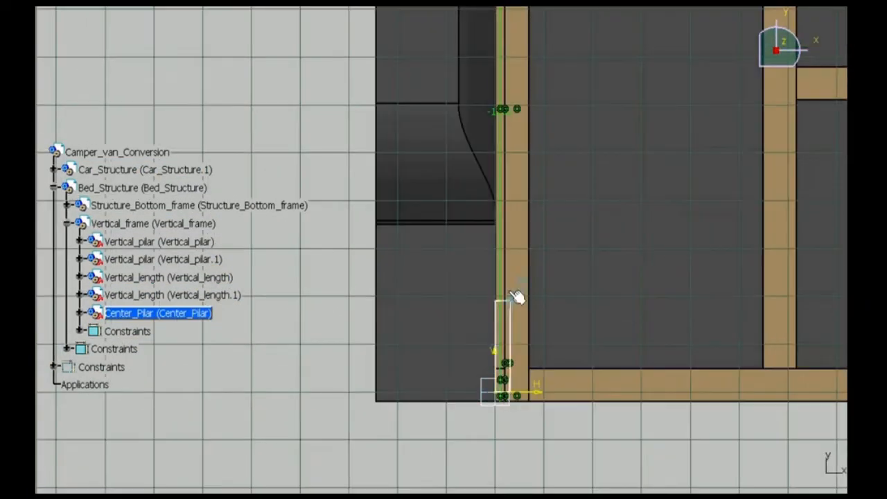
double_click(563, 291)
text(19)
key(Return)
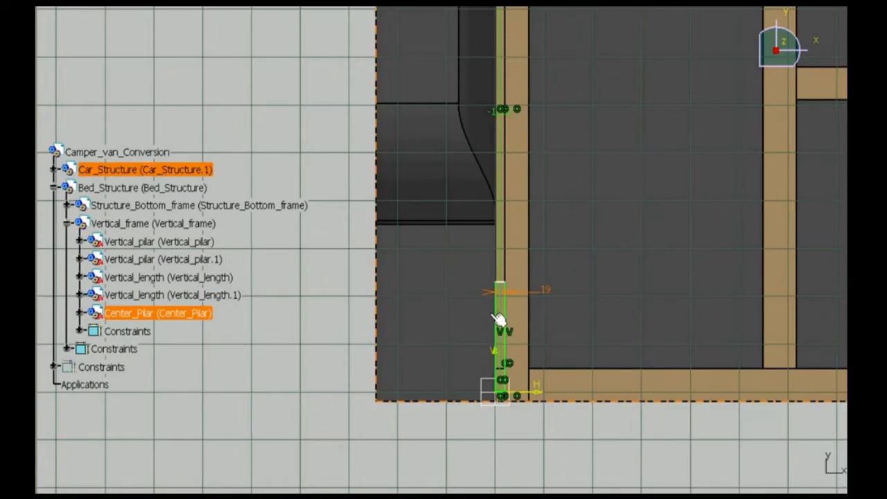
- Dimension the other side of the Center_Pilar profile and pad it into an upright post
double_click(461, 317)
key(Return)
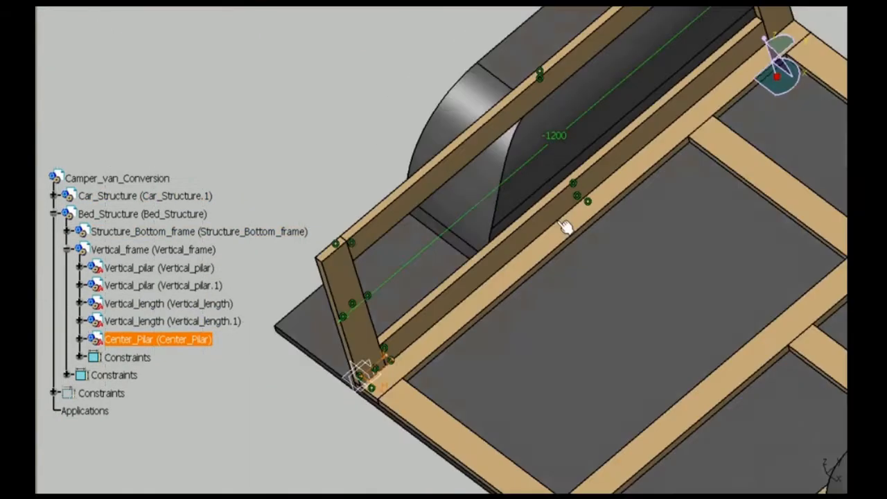
click(433, 291)
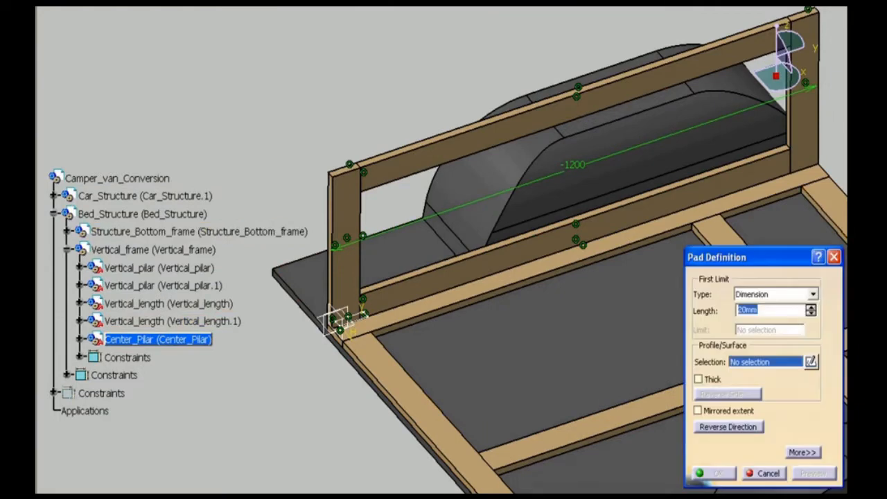
click(718, 474)
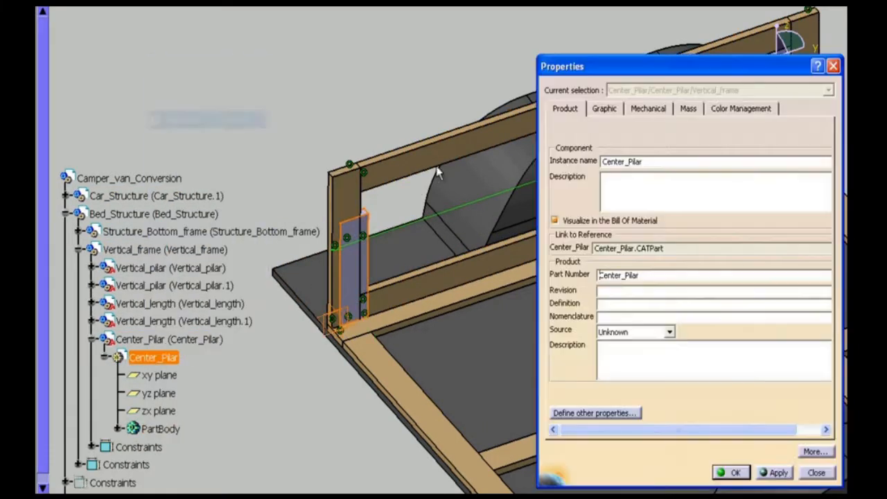
- Give the Center_Pilar body a tan fill colour and apply the Timber material from the wood materials
click(616, 109)
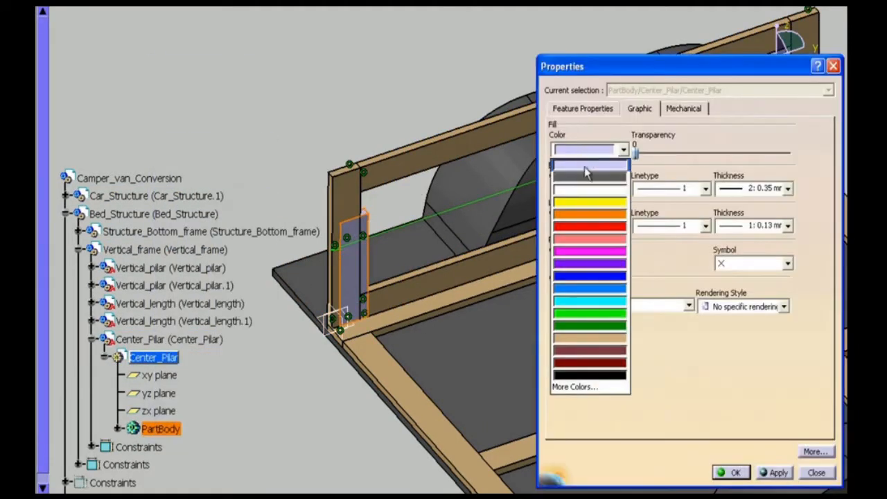
click(611, 336)
click(731, 472)
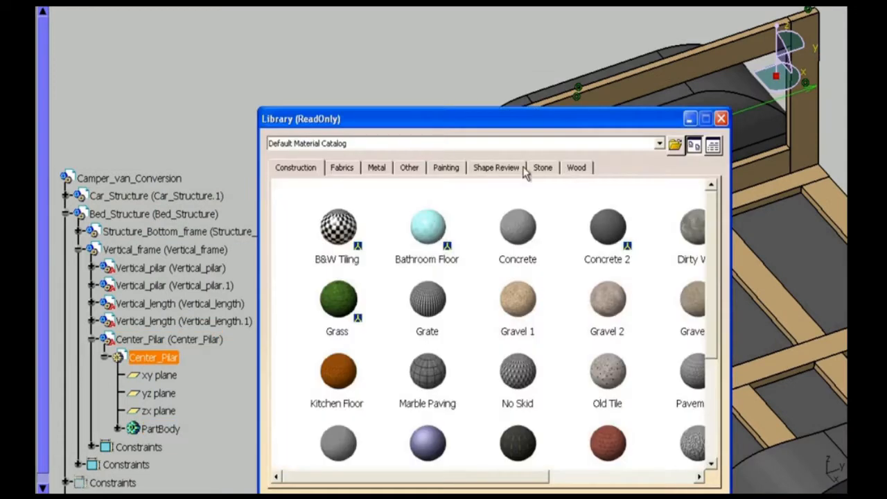
click(576, 167)
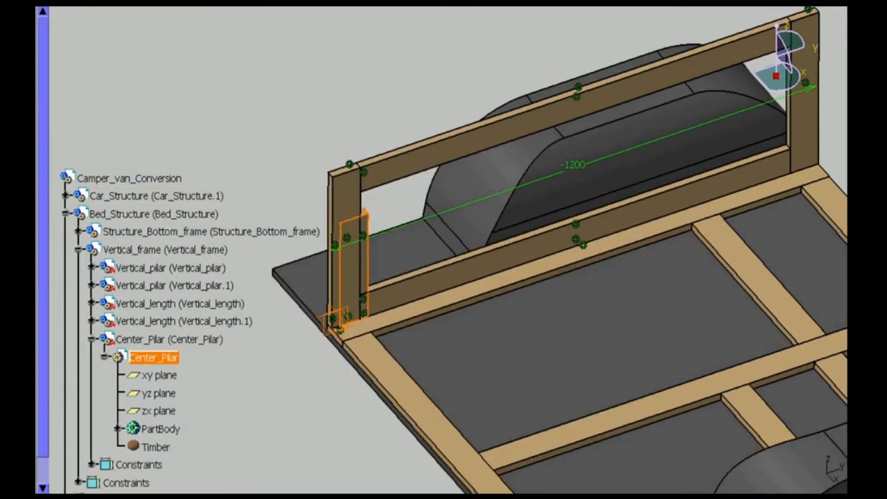
- Move Center_Pilar lengthwise into the opening of Vertical_frame and raise it along the Z axis
double_click(167, 249)
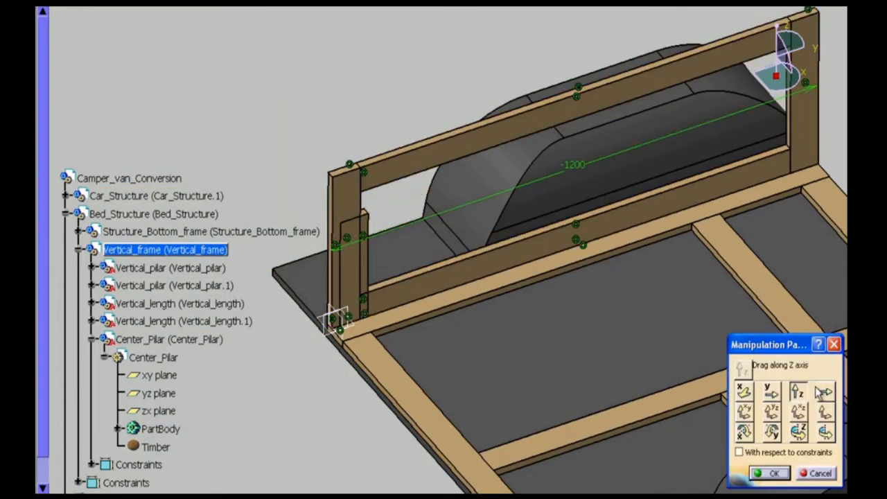
drag(360, 257, 490, 212)
click(799, 391)
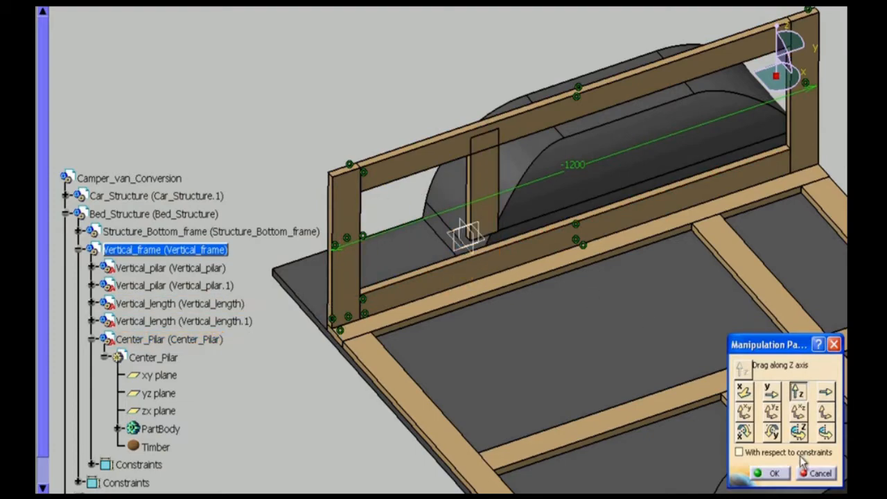
click(774, 474)
- Constrain Center_Pilar with coincidences so it lines up with the frame's face and stands on the lower Vertical_length
right_click(475, 213)
click(510, 242)
middle_drag(509, 236, 509, 190)
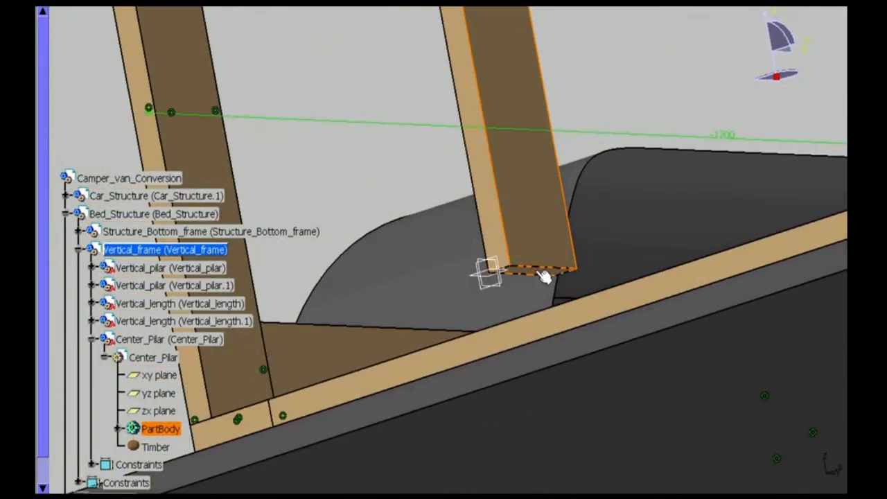
middle_drag(544, 276, 473, 336)
click(470, 347)
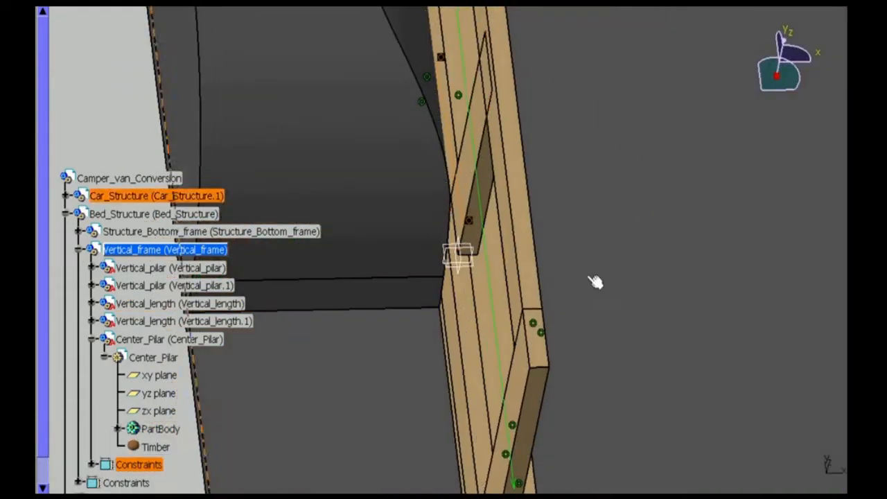
click(761, 477)
middle_drag(481, 217, 574, 34)
click(430, 224)
middle_drag(473, 309, 479, 125)
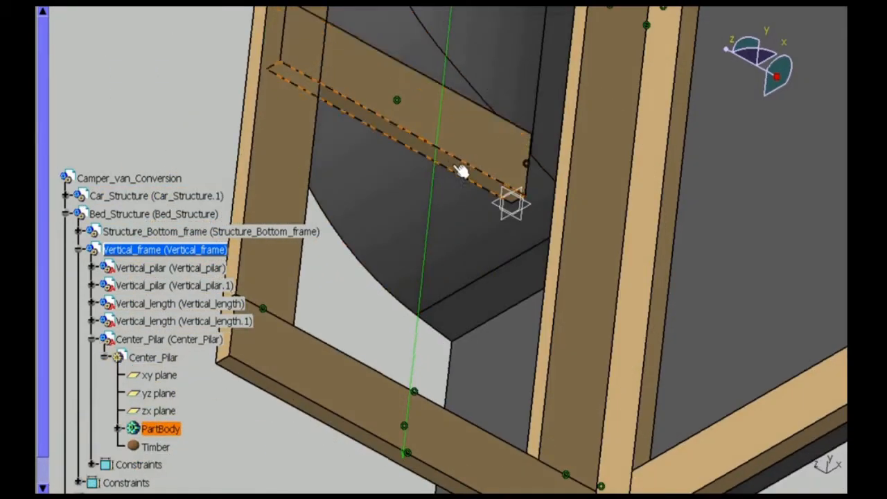
click(462, 171)
middle_drag(462, 170, 507, 332)
click(485, 300)
middle_drag(450, 278, 485, 243)
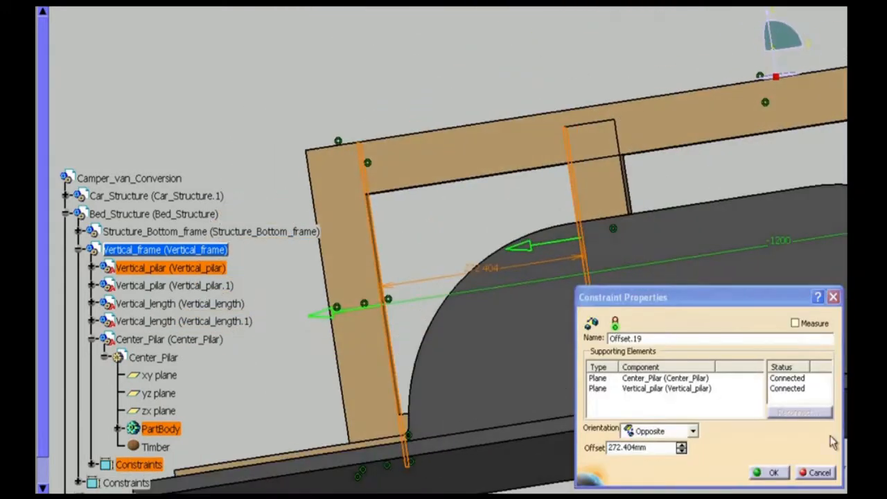
click(772, 473)
- Constrain Center_Pilar's far side face at a -300 mm offset from the inner face of Vertical_pilar
middle_drag(471, 291, 521, 278)
click(645, 263)
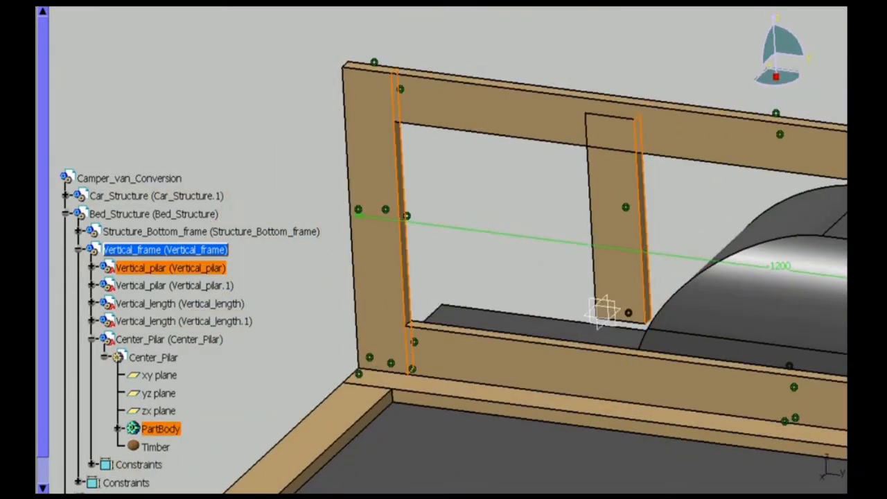
key(Return)
double_click(294, 208)
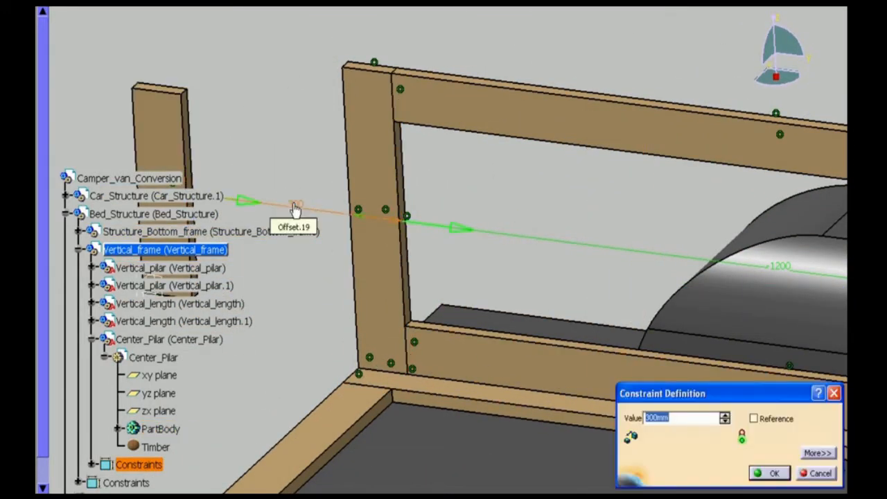
key(Return)
middle_drag(294, 206, 435, 346)
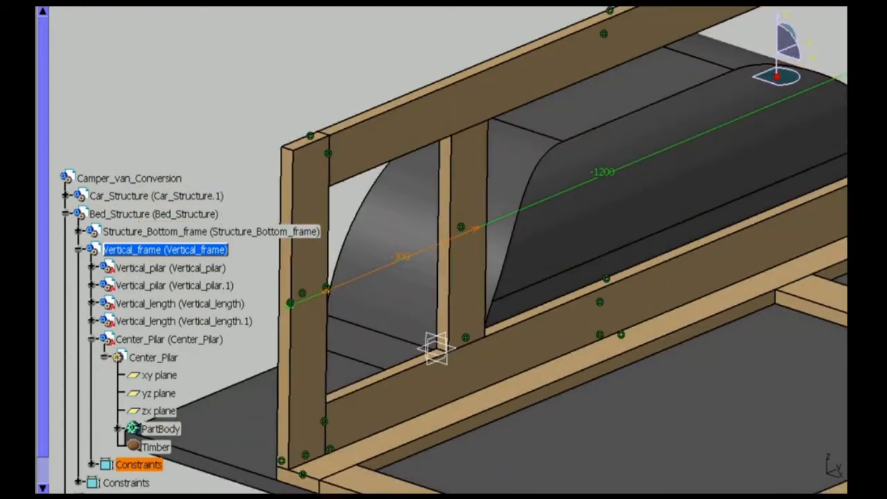
- Save the Center_Pilar part as its own file in the project folder
click(165, 250)
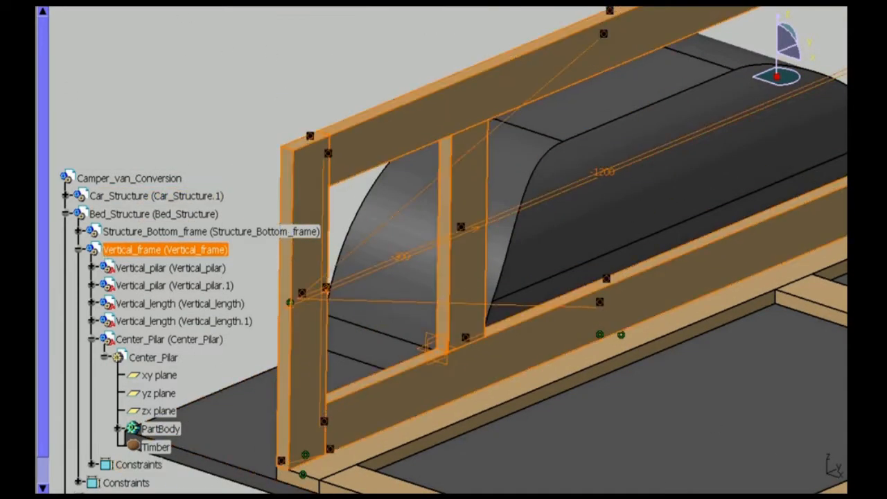
click(138, 339)
click(153, 6)
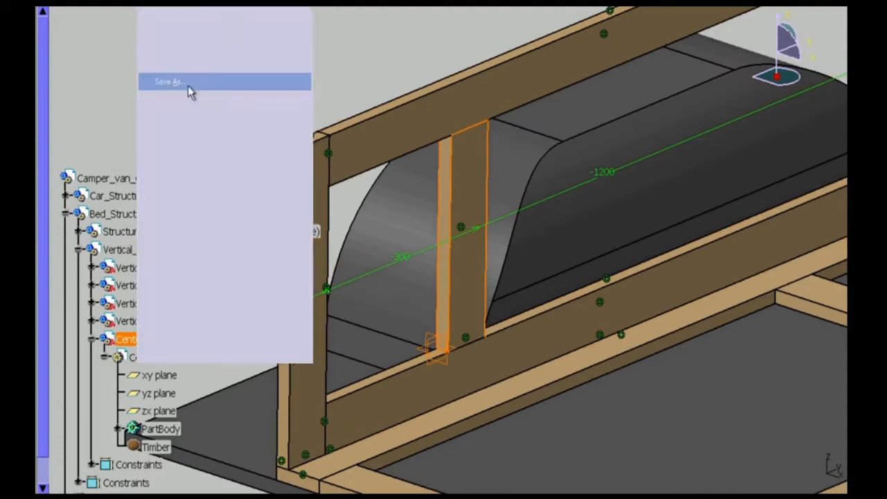
click(190, 82)
click(609, 374)
click(422, 291)
- Insert the existing Center_Pilar part into Vertical_frame a second time
click(165, 249)
right_click(148, 251)
mouse_move(184, 490)
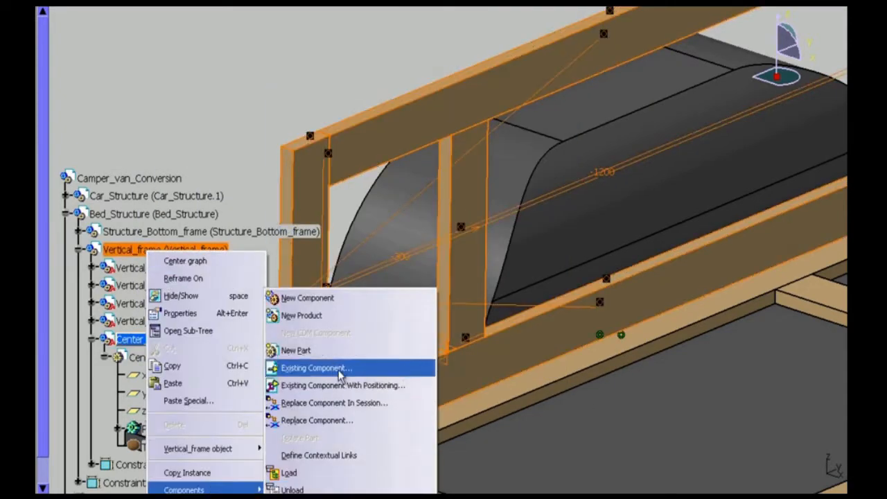
click(340, 375)
double_click(368, 251)
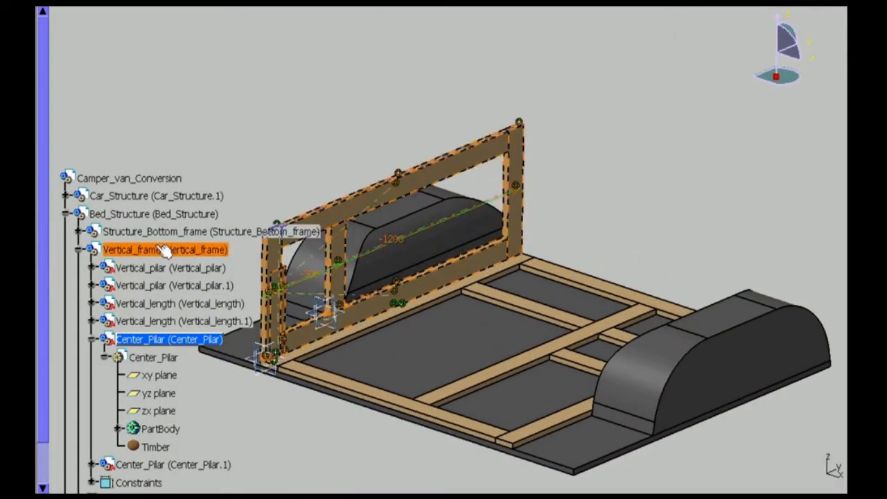
- Move the second Center_Pilar lengthwise toward the far pillar and raise it along the Z axis
click(165, 250)
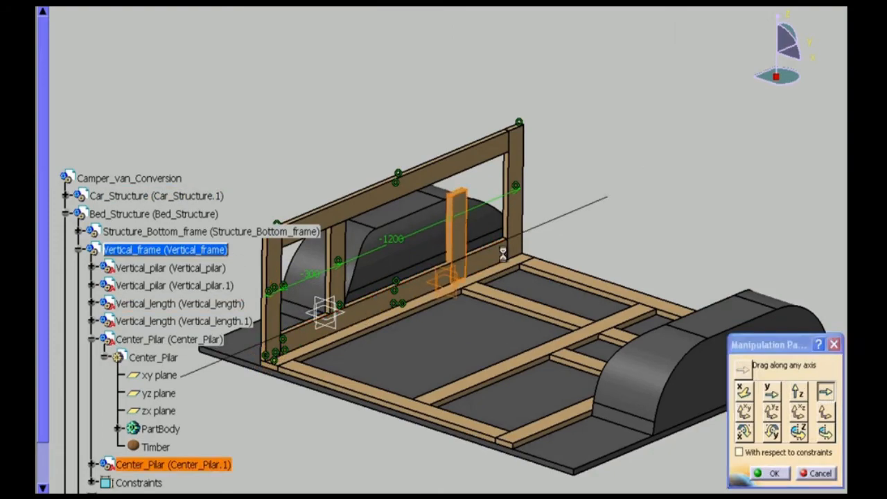
click(798, 392)
click(762, 473)
- Constrain the second Center_Pilar with coincidences so it aligns with the frame's face and stands on the lower Vertical_length
middle_drag(448, 277, 441, 323)
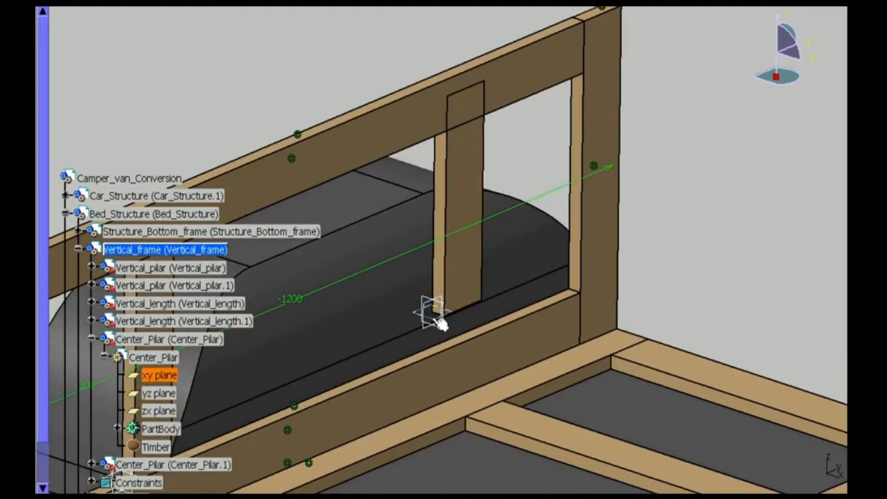
click(770, 474)
middle_drag(555, 229, 555, 277)
click(252, 256)
middle_drag(525, 412, 589, 381)
ctrl+click(528, 381)
click(770, 475)
- Measure between the end timber and the neighbouring crossbar of Structure_Bottom_frame
middle_drag(679, 277, 511, 418)
middle_drag(485, 221, 471, 176)
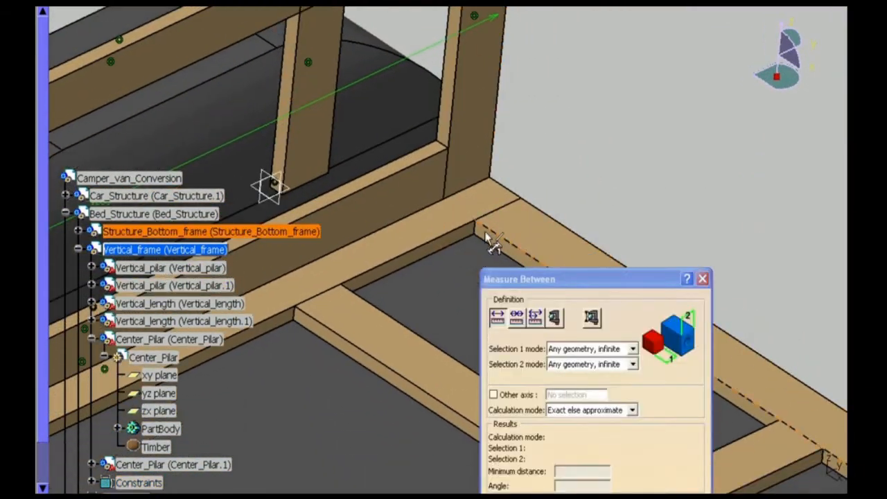
click(332, 323)
key(Escape)
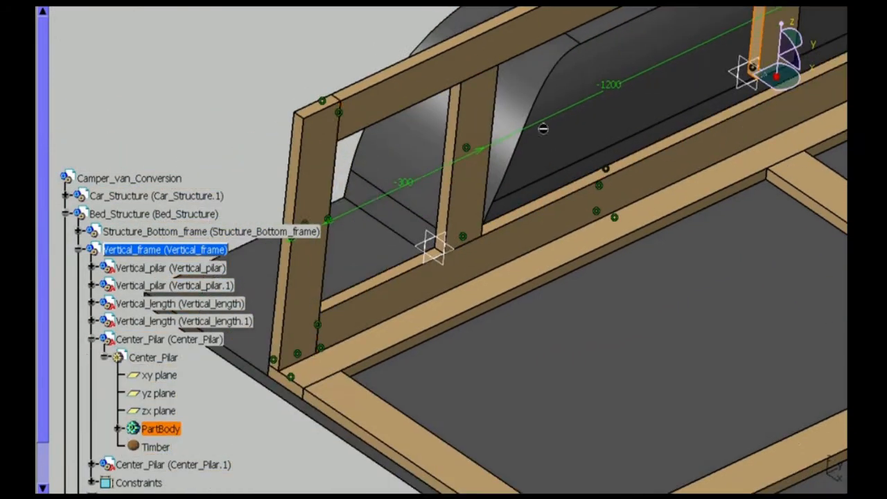
- Set the offset constraint that positions the second Center_Pilar along the length of the frame
double_click(534, 122)
key(Return)
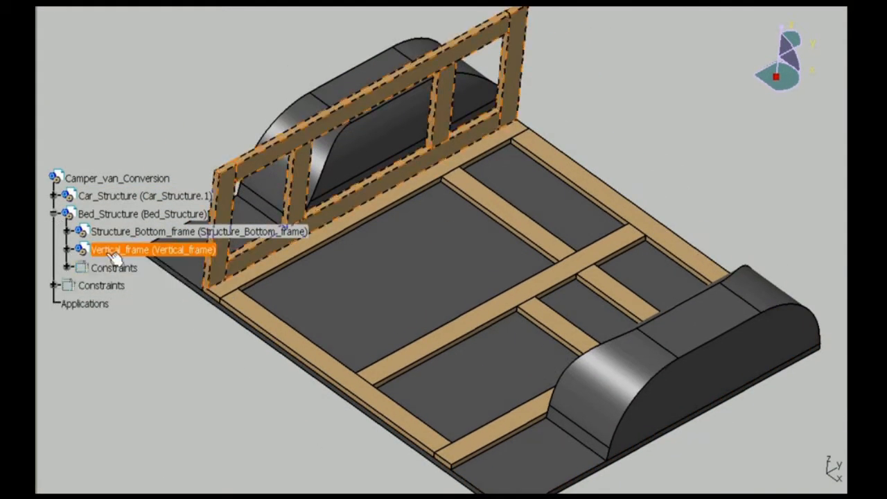
- Save the Vertical_frame product in the v2.0 folder under its existing name, replacing the earlier file
key(alt+f)
click(166, 82)
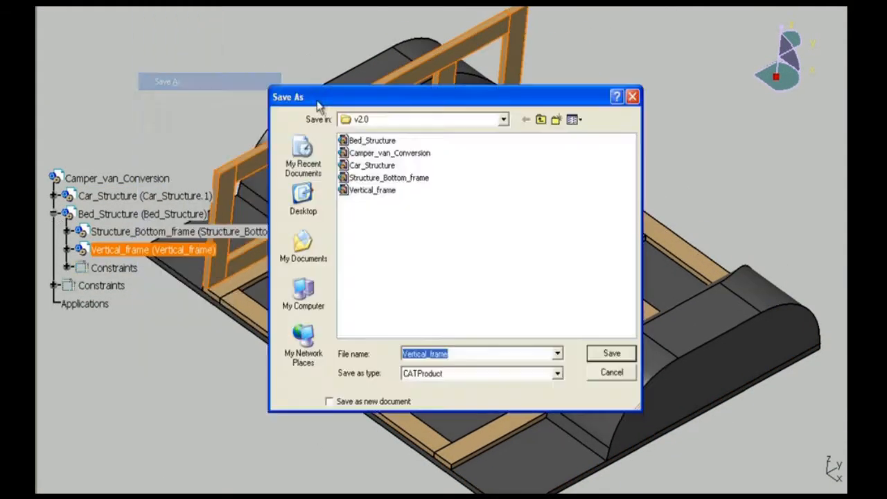
click(604, 351)
click(427, 281)
click(68, 250)
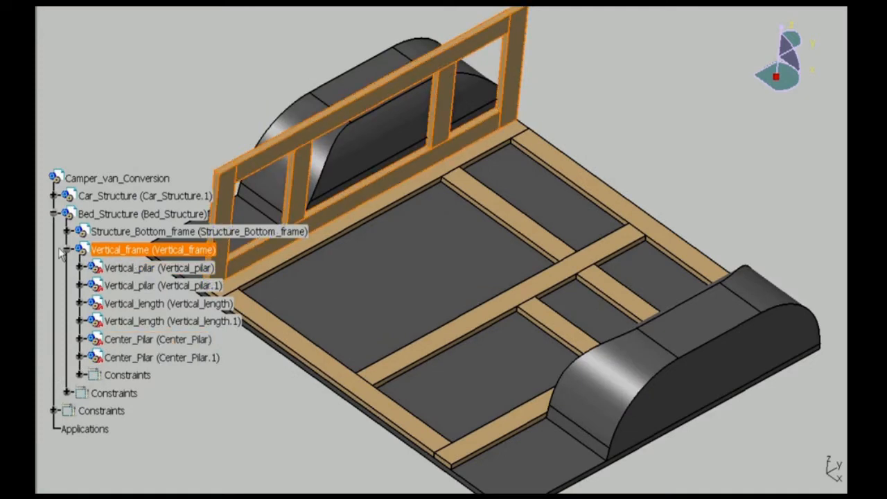
click(66, 250)
- Save the Bed_Structure product and the top-level Camper_van_Conversion product
click(108, 215)
click(147, 7)
click(159, 63)
click(104, 179)
click(148, 7)
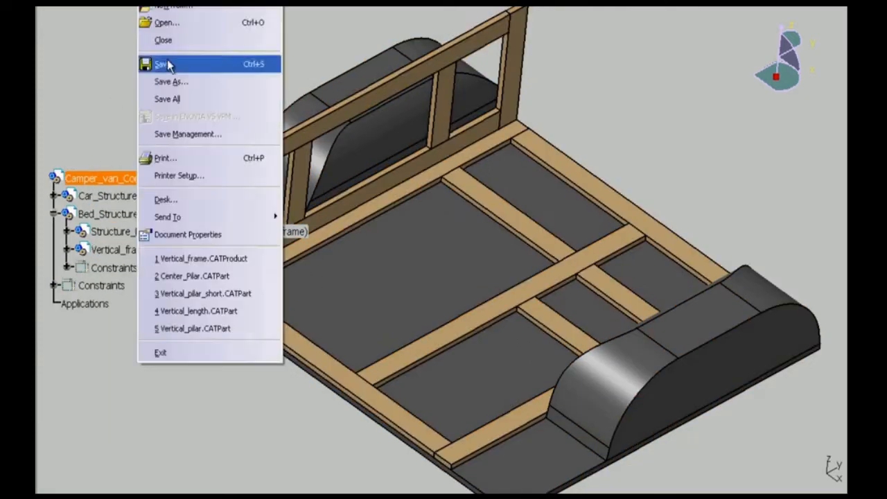
click(166, 64)
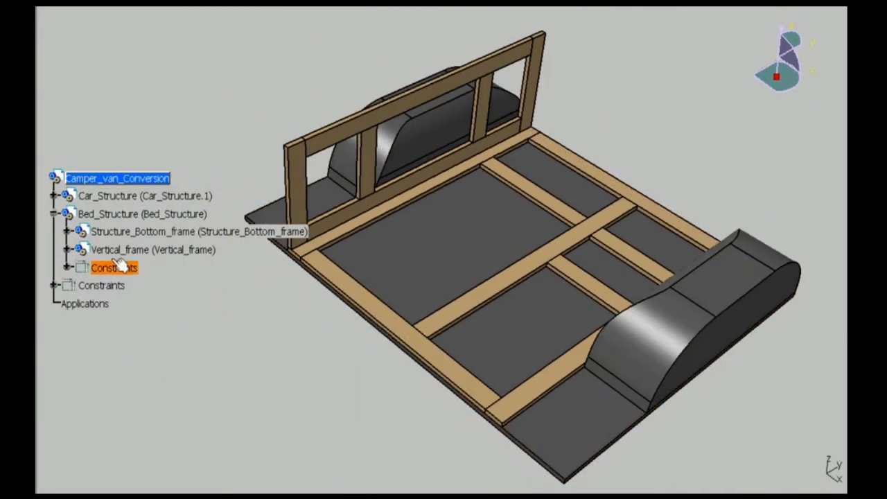
- Insert the existing Vertical_frame into Bed_Structure again and move the copy to the opposite side, raised along Z
right_click(108, 177)
right_click(100, 214)
click(307, 338)
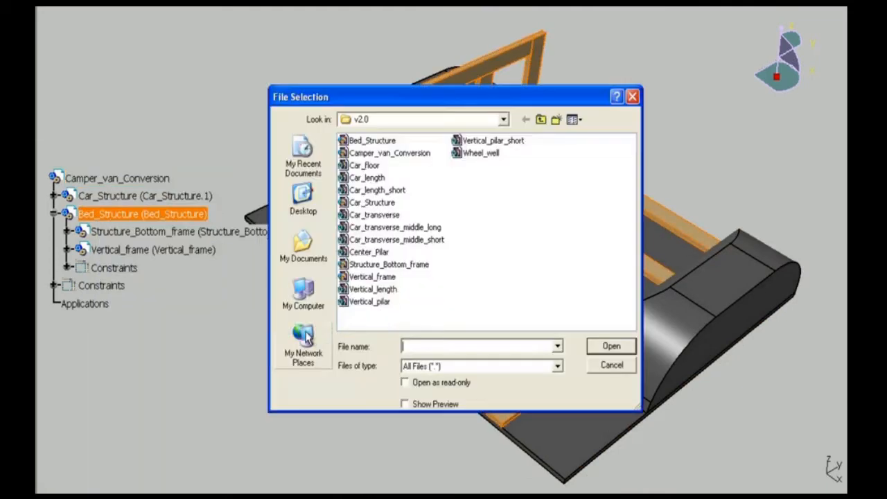
double_click(379, 279)
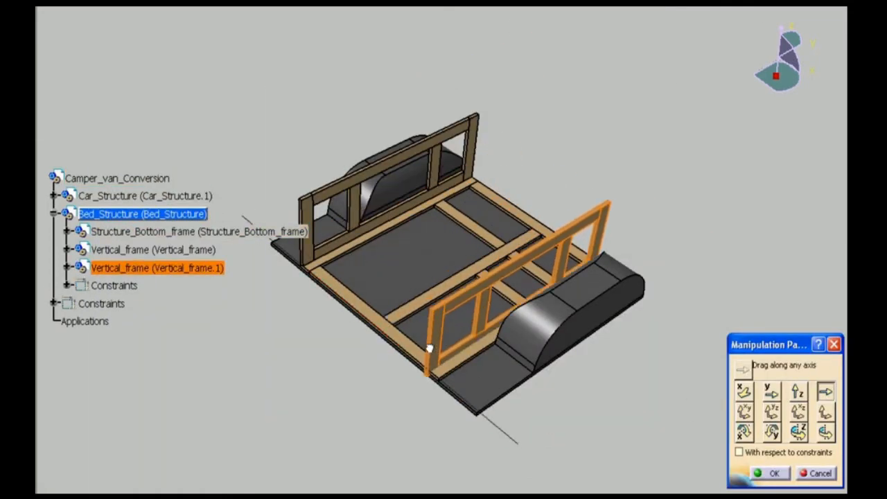
click(798, 392)
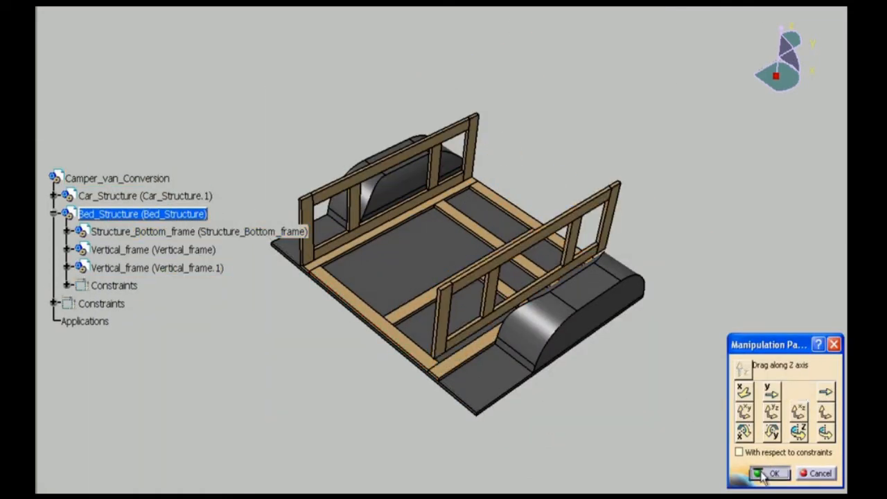
click(768, 473)
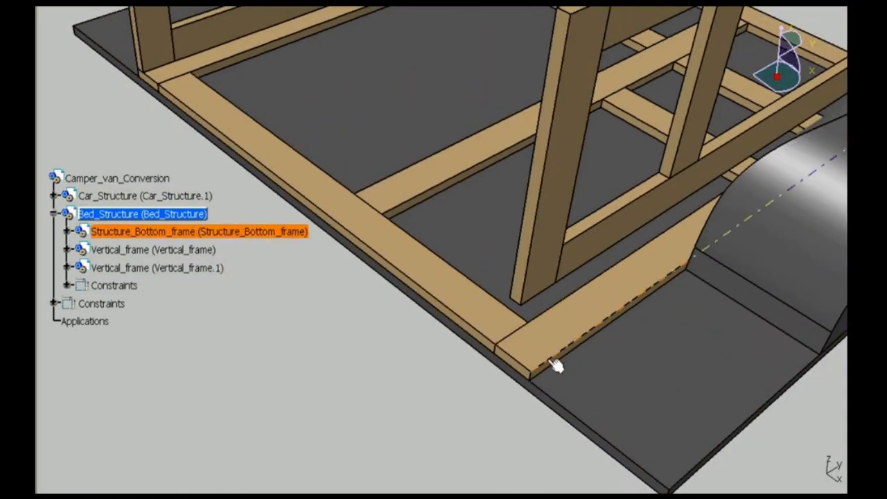
- Constrain the second Vertical_frame to the Structure_Bottom_frame so it stands flush with the outer faces on the opposite side
click(552, 362)
middle_drag(552, 362, 485, 312)
click(518, 260)
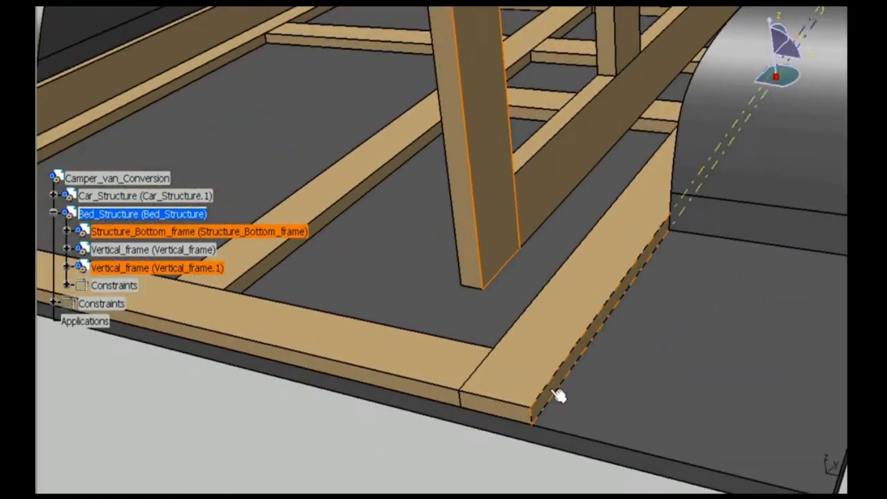
click(559, 396)
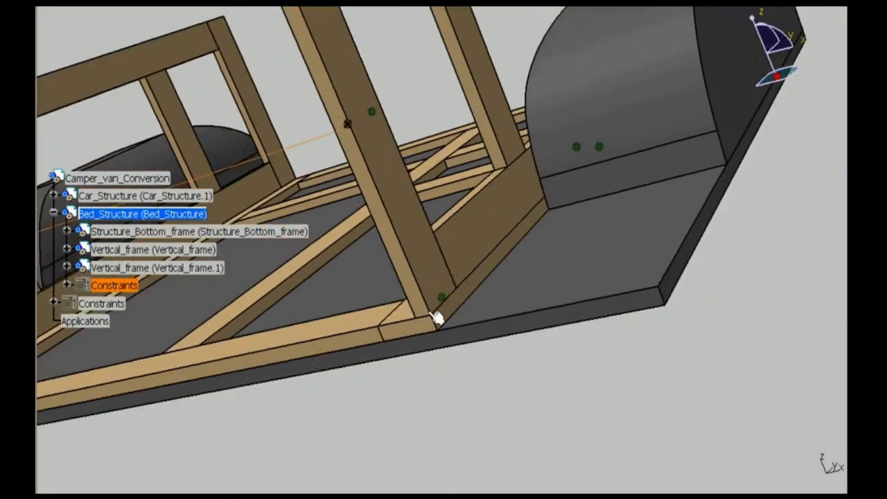
middle_drag(437, 317, 424, 354)
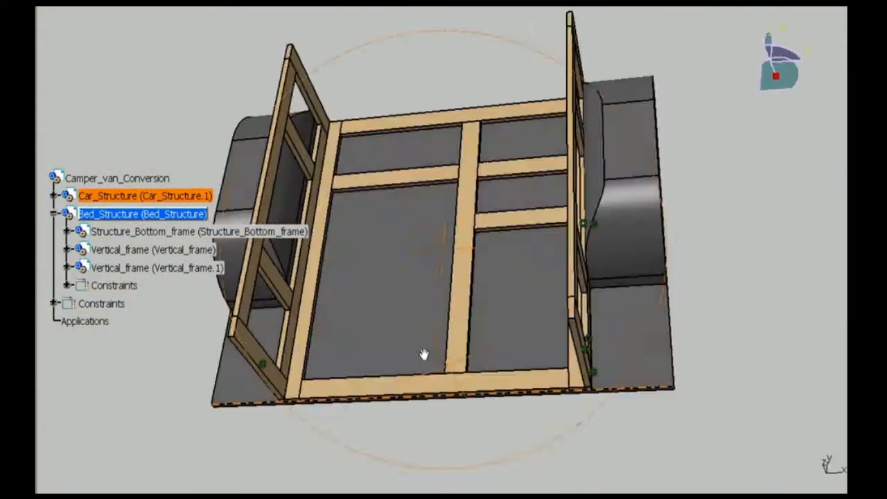
- Insert the existing Vertical_frame into Bed_Structure once more and position it on the bottom frame between the two side frames
right_click(104, 212)
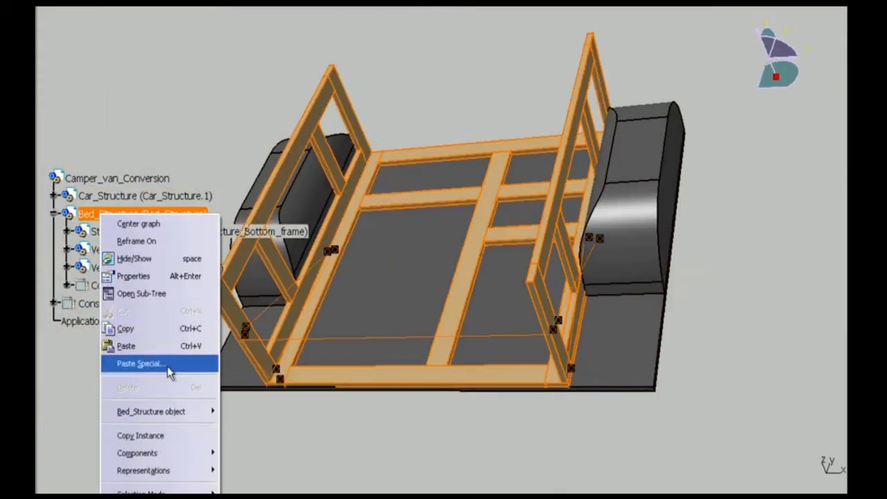
mouse_move(171, 452)
click(317, 347)
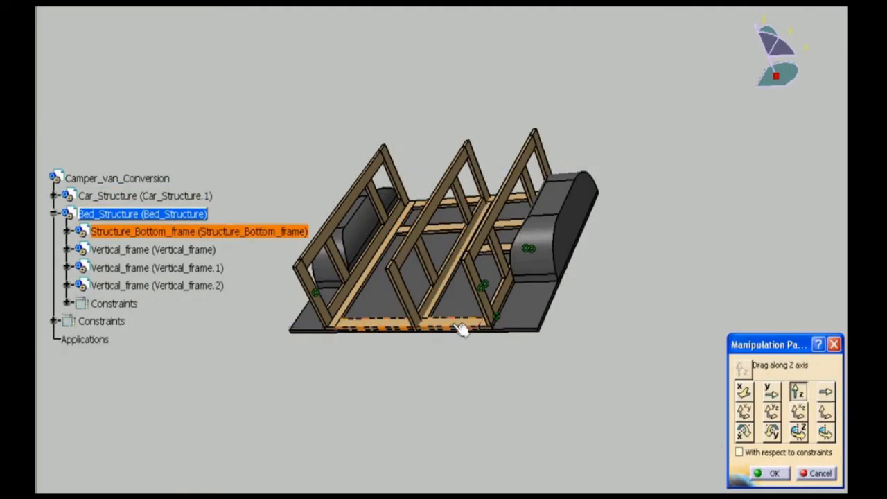
click(774, 473)
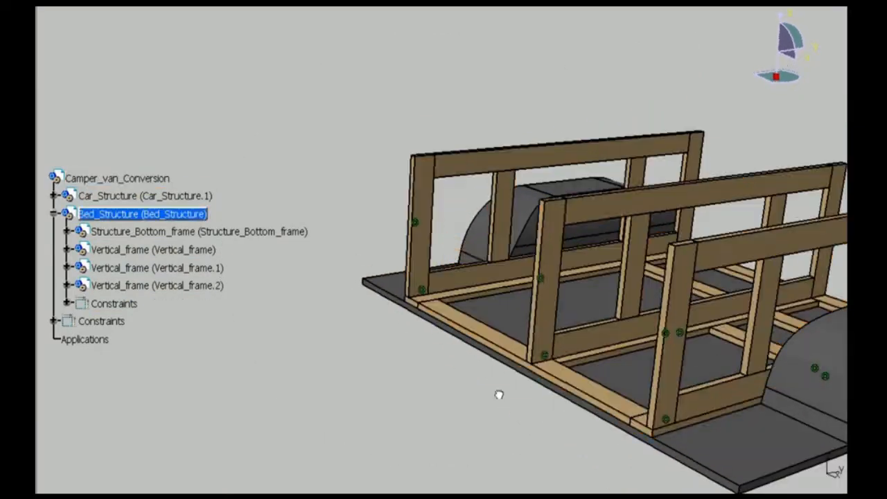
middle_drag(500, 395, 356, 416)
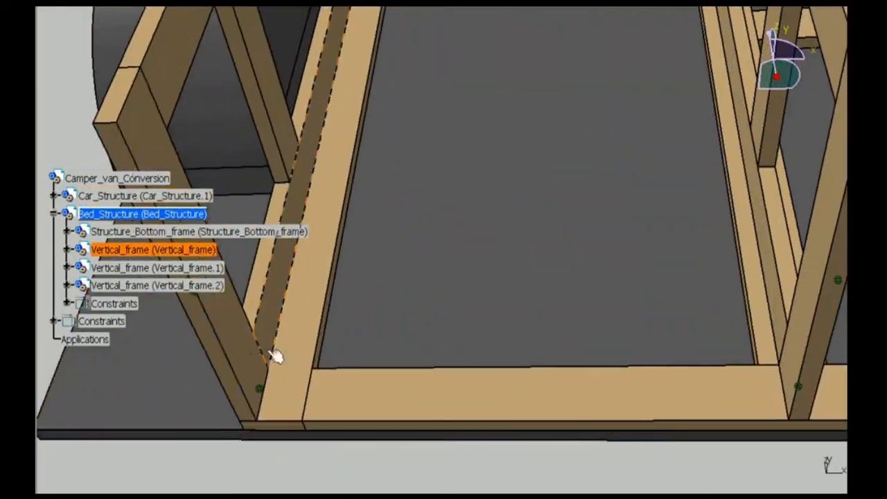
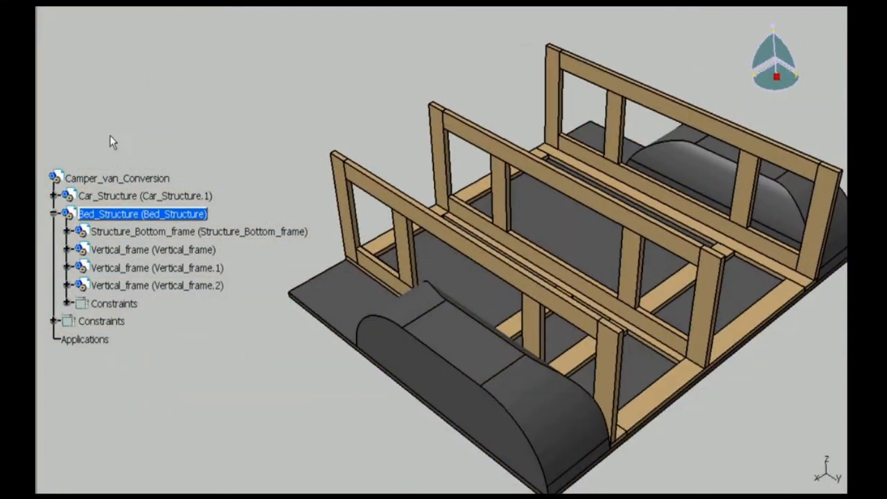
- Save the Bed_Structure product and insert a new part into it
click(133, 217)
key(ctrl+s)
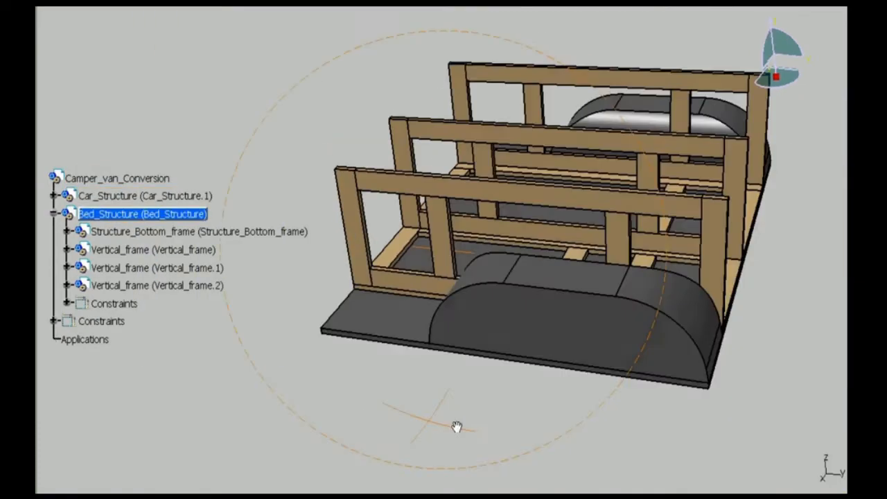
middle_drag(455, 425, 409, 378)
right_click(141, 213)
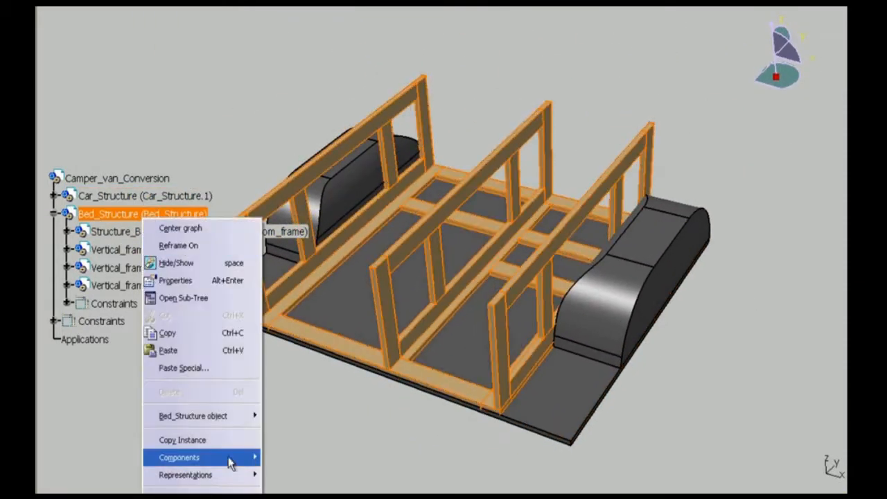
mouse_move(232, 463)
click(317, 320)
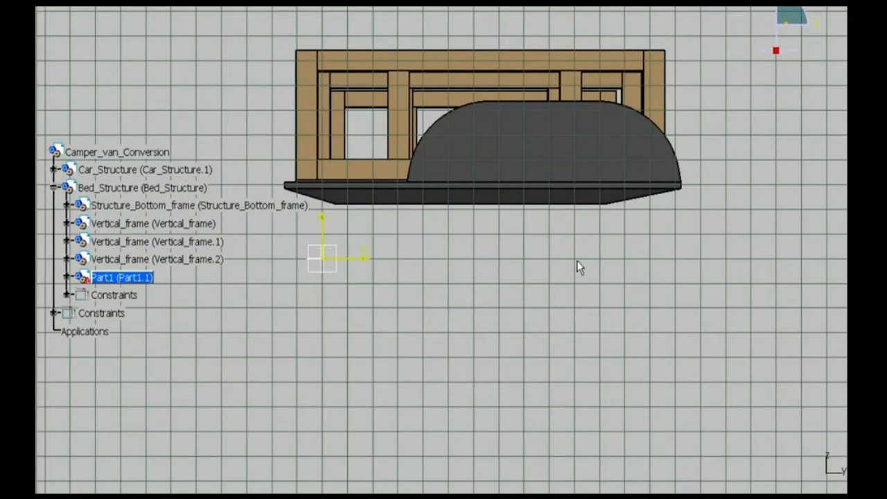
- Leave the current sketch and sketch a rectangle starting at the origin on the new part's zx plane
click(841, 31)
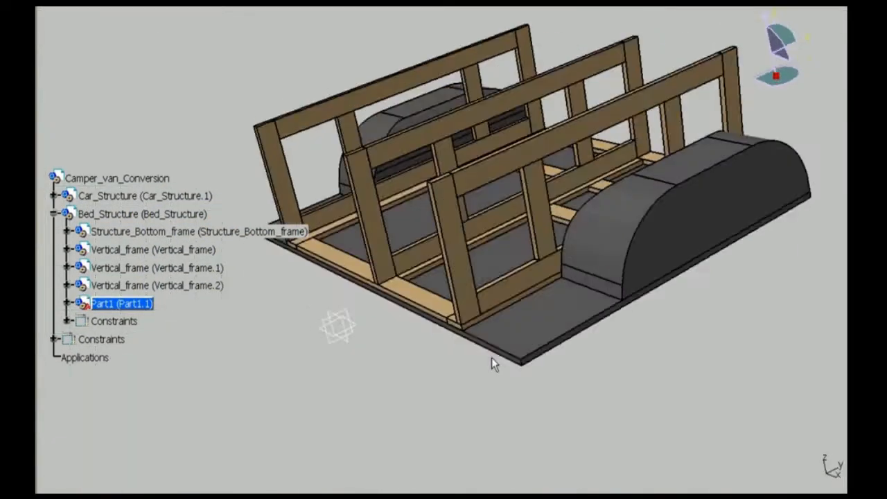
middle_drag(492, 357, 527, 359)
click(381, 332)
click(846, 186)
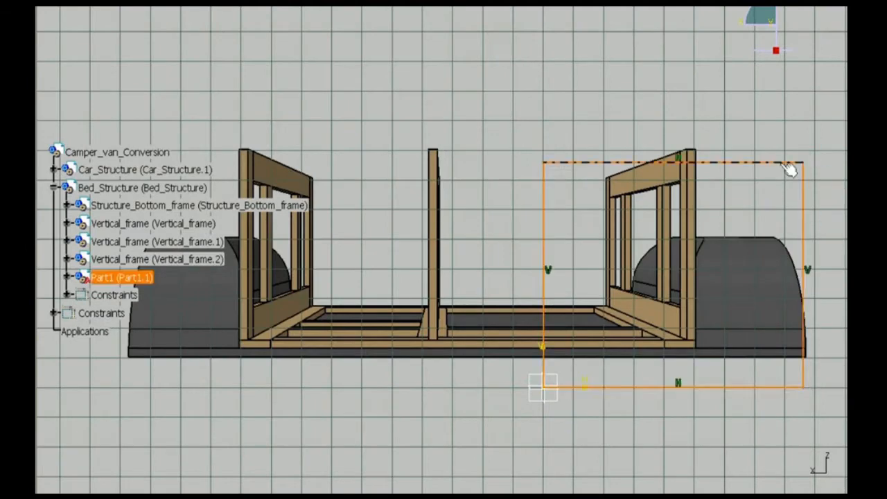
click(750, 125)
- Switch the view to parallel projection and dimension the rectangle's width as 553 mm
click(195, 3)
mouse_move(285, 319)
click(381, 487)
middle_drag(547, 375, 461, 364)
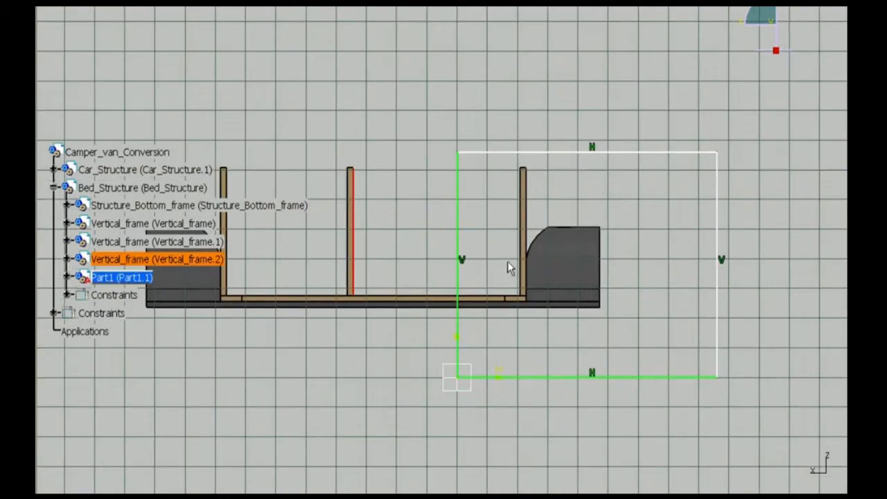
click(663, 375)
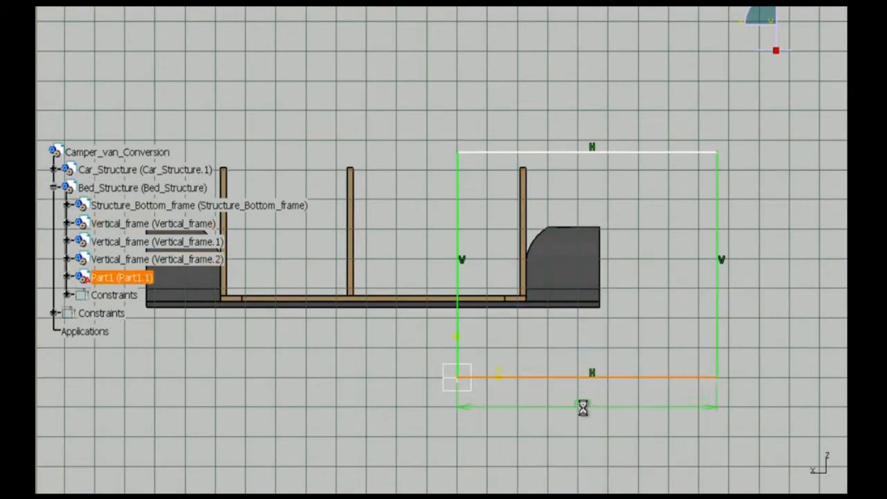
double_click(583, 409)
text(553)
key(Return)
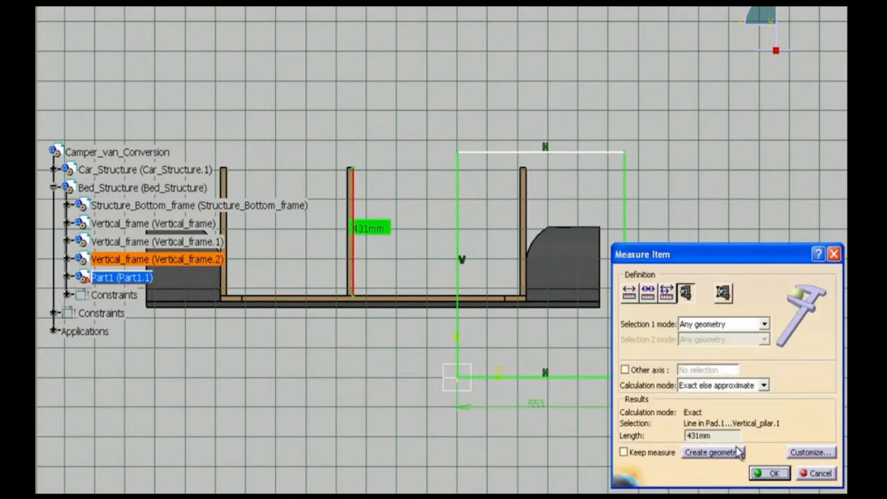
- Finish measuring the Vertical_frame.2 edge and dimension the rectangle's height as 431 mm
click(773, 473)
click(458, 229)
double_click(434, 254)
text(431)
key(Return)
- Exit the sketch and extrude the rectangle into a thin panel with a Pad
click(829, 57)
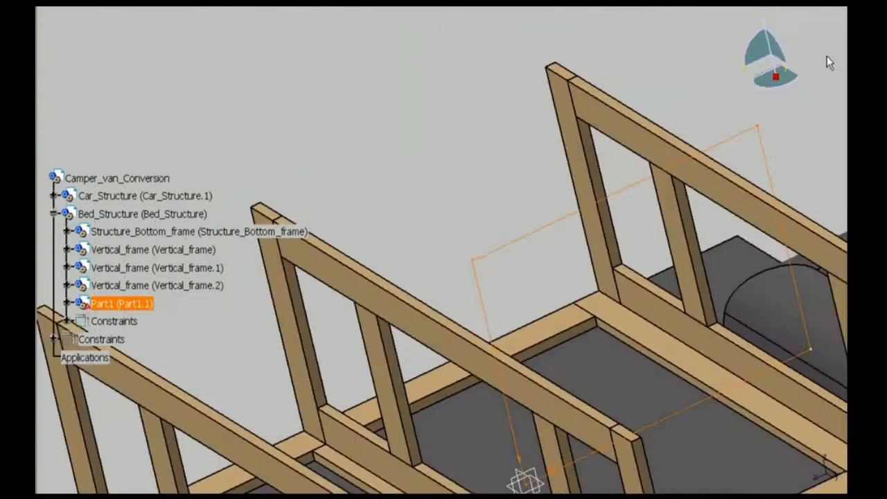
click(845, 238)
click(825, 234)
key(Return)
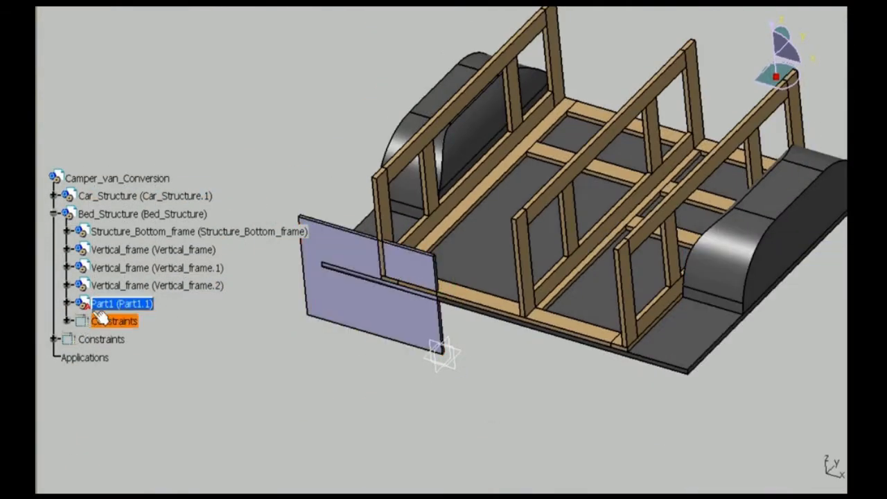
- Name the new part Divider_1 and give its body the wood appearance that goes with the Timber material
right_click(102, 305)
click(168, 89)
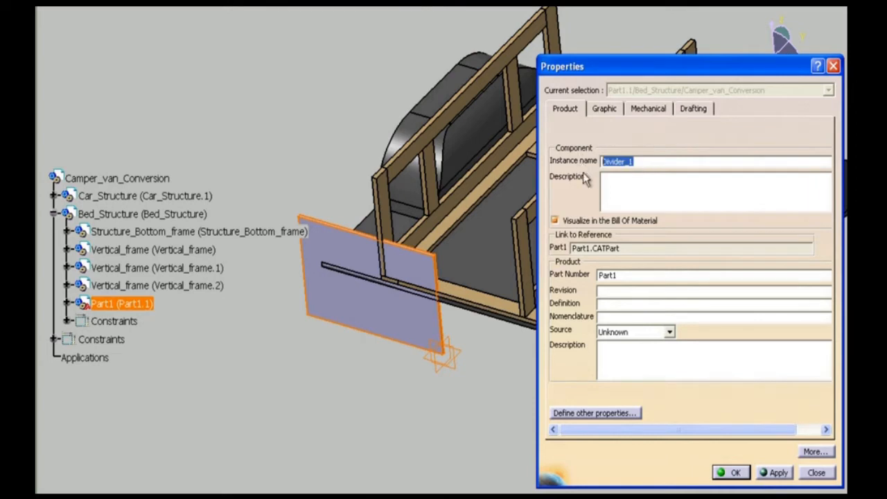
text(Divider_1)
click(731, 472)
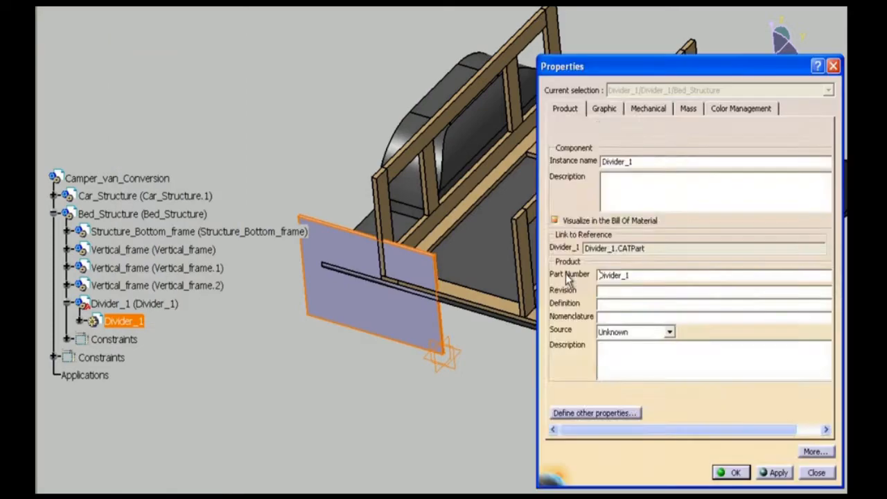
click(604, 108)
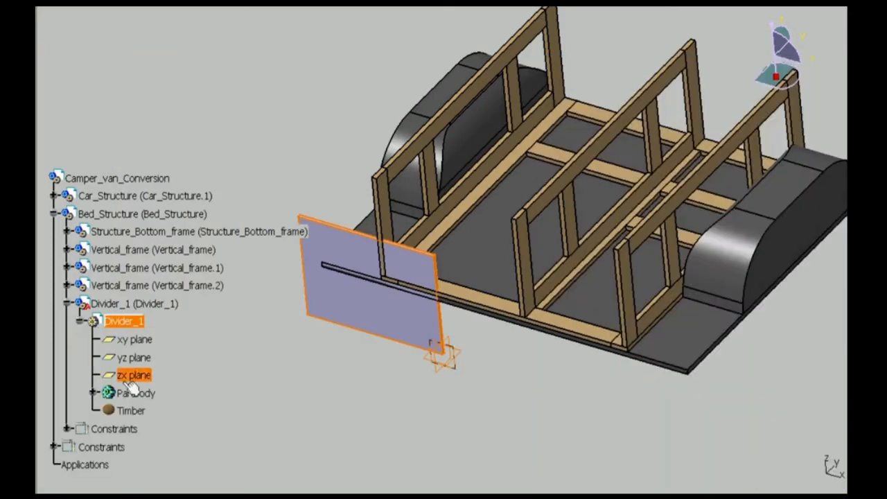
right_click(129, 391)
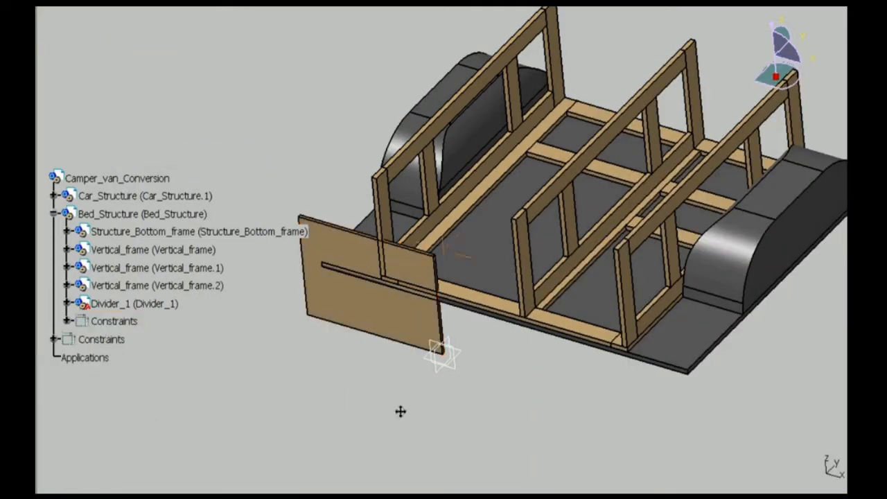
- Move Divider_1 along the frame and raise it along Z so it stands between the side and middle vertical frames
click(416, 370)
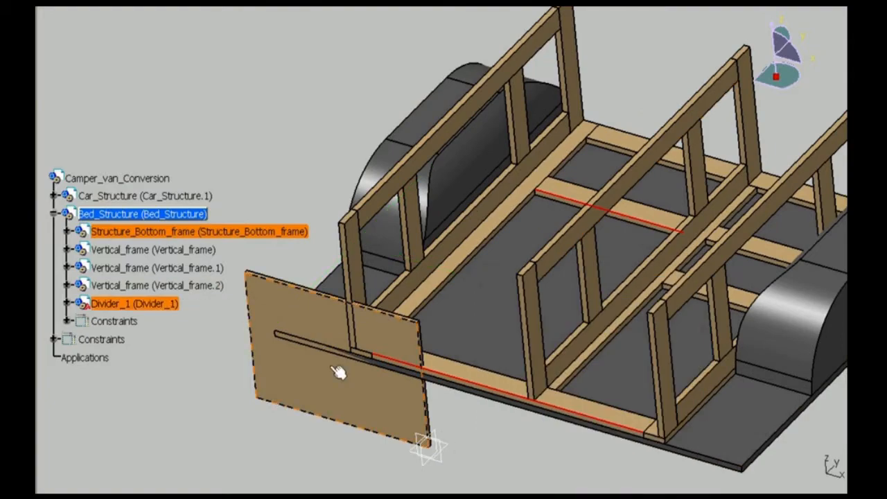
middle_drag(337, 367, 469, 420)
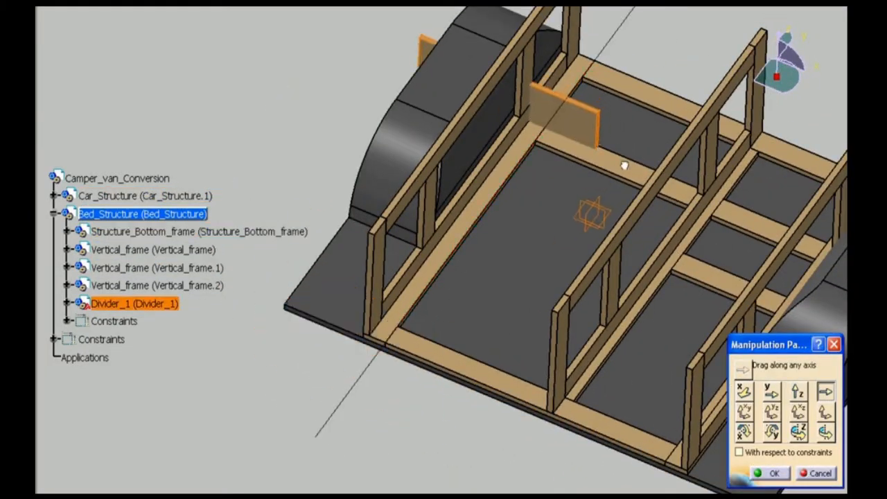
drag(554, 104, 553, 77)
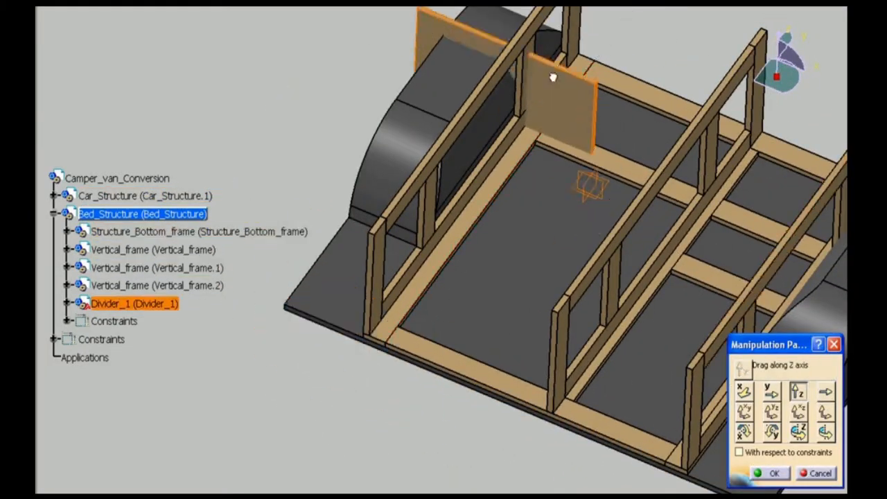
drag(671, 246, 697, 198)
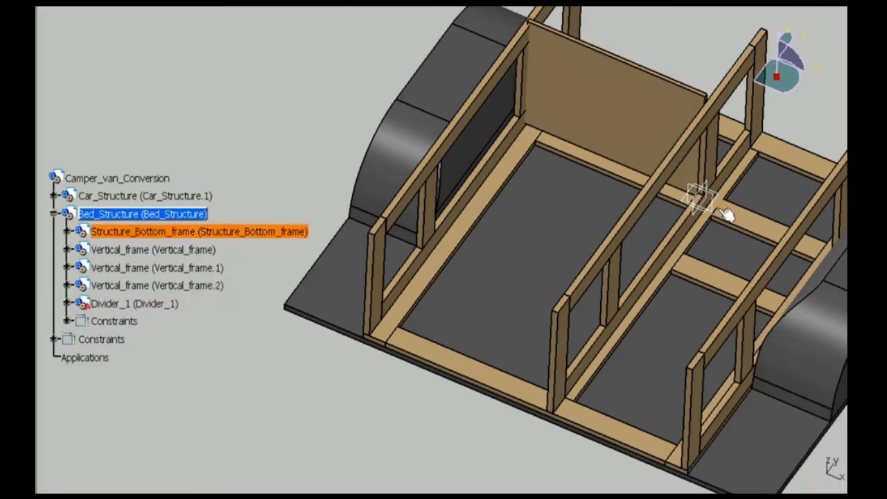
- Add an offset constraint of -831.5 mm between Divider_1 and the end face of the side frame's Vertical_pilar, orientation Opposite
middle_drag(723, 215, 390, 246)
click(390, 246)
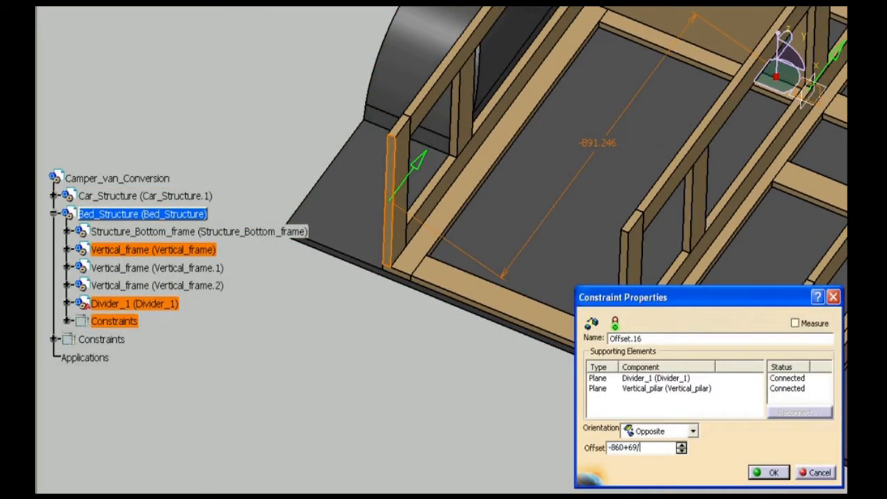
key(Return)
- Constrain Divider_1 sideways between the frames and make its upper face coincident with the top of the Vertical_pilar, orientation Opposite
middle_drag(687, 63, 513, 208)
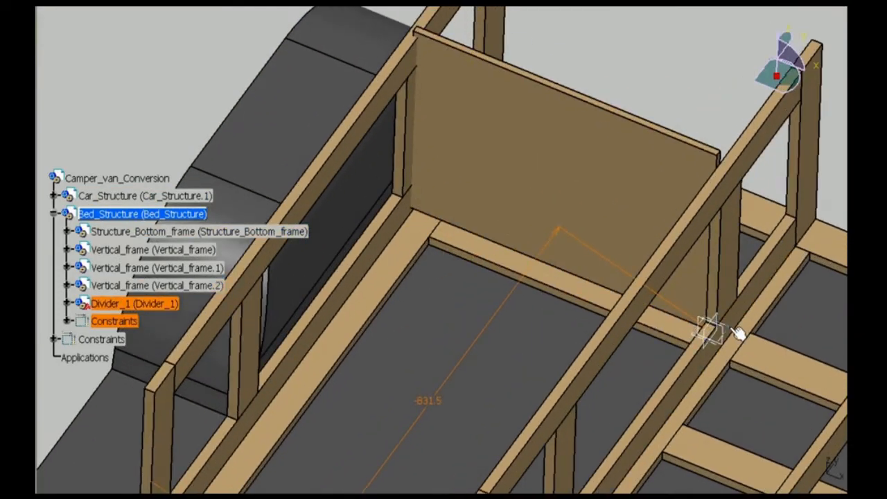
click(728, 328)
middle_drag(346, 430, 503, 246)
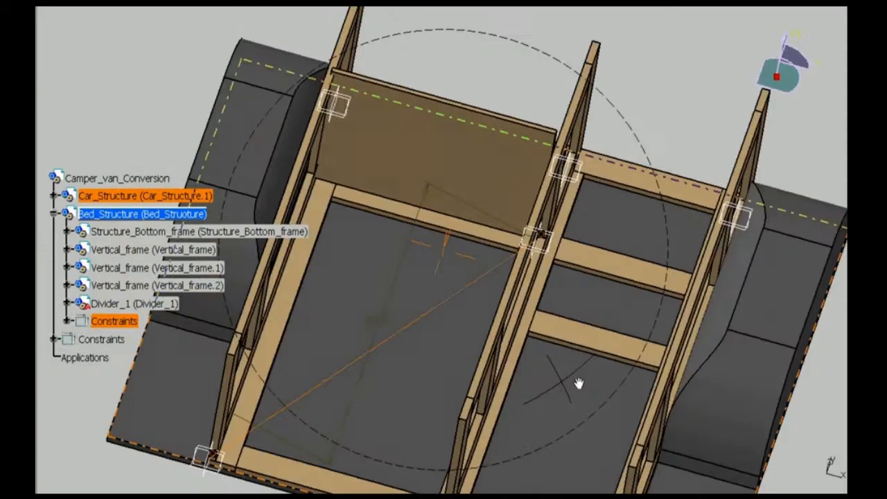
middle_drag(579, 384, 409, 315)
click(483, 208)
click(337, 294)
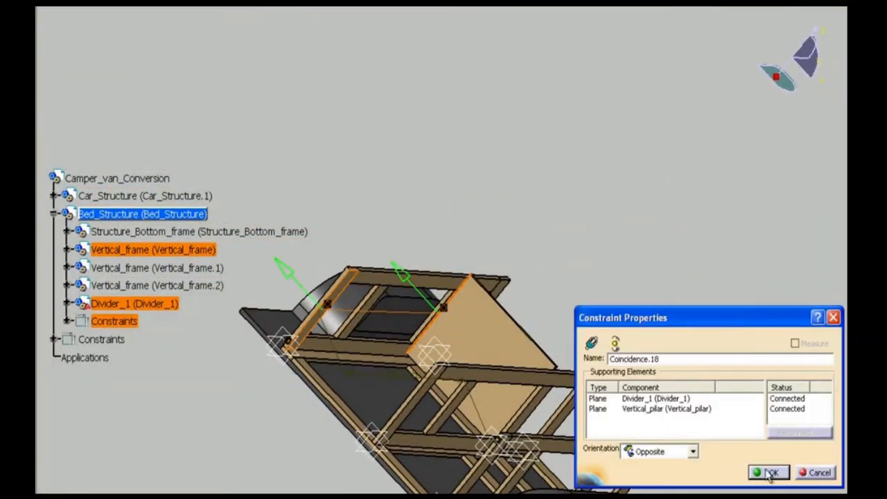
click(770, 474)
- Change the offset between Divider_1 and the Vertical_pilar to -(860+69/2-6)
middle_drag(610, 291, 745, 242)
middle_drag(530, 298, 471, 437)
double_click(474, 357)
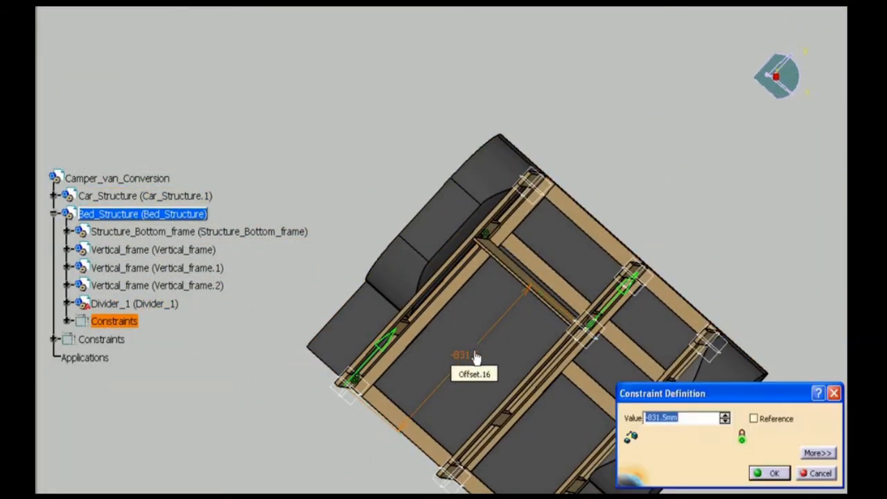
key(Return)
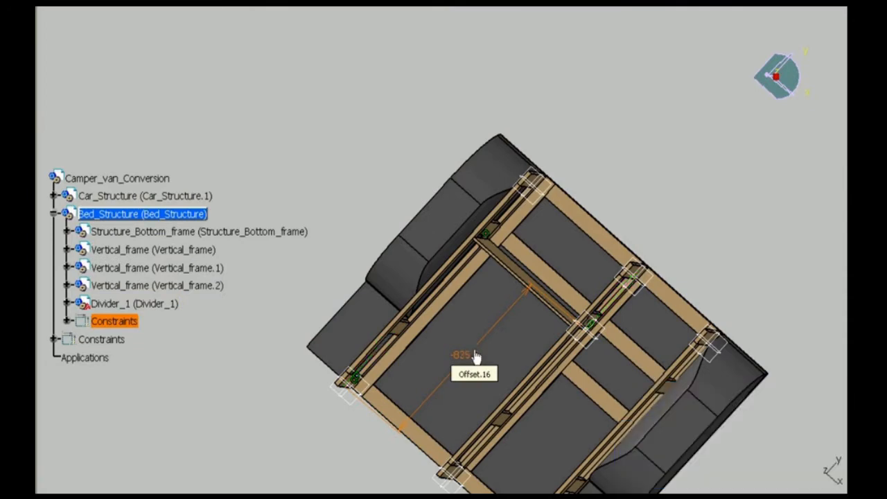
double_click(466, 357)
text(-(860+69/2-6)
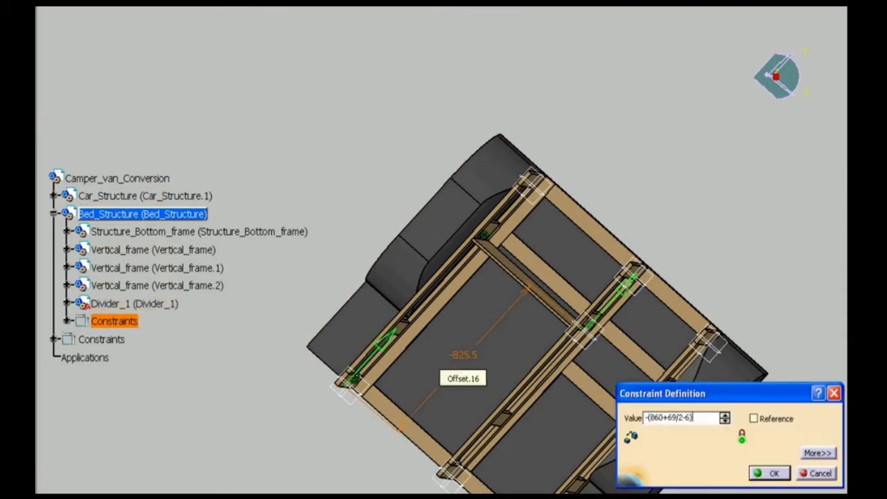
key(Return)
- Insert another new part into Bed_Structure, using the assembly origin as its origin point
middle_drag(471, 360, 426, 295)
right_click(136, 213)
mouse_move(207, 458)
click(299, 293)
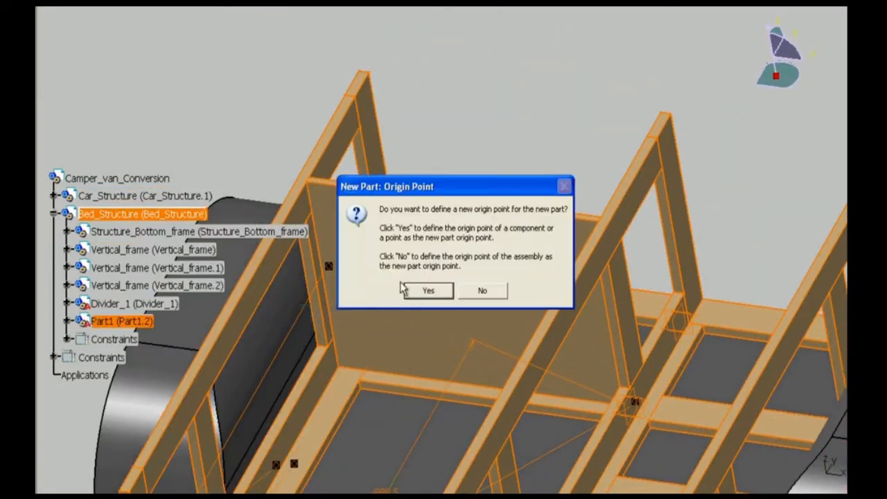
click(483, 291)
- Set both the instance name and the part number of the new Part1 in Bed_Structure to Divider_2
right_click(123, 320)
click(156, 89)
click(565, 109)
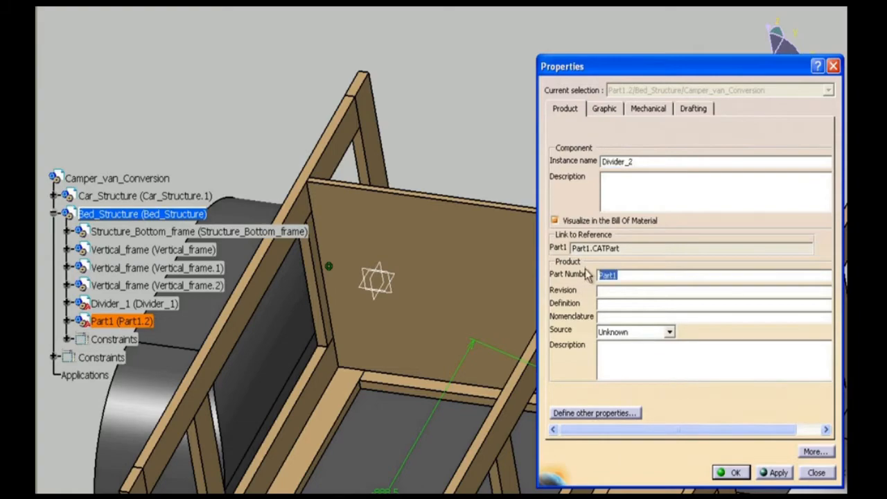
click(728, 473)
- Sketch a rectangle from the origin on Divider_2's zx plane and set its height to 431 mm
middle_drag(131, 417, 69, 323)
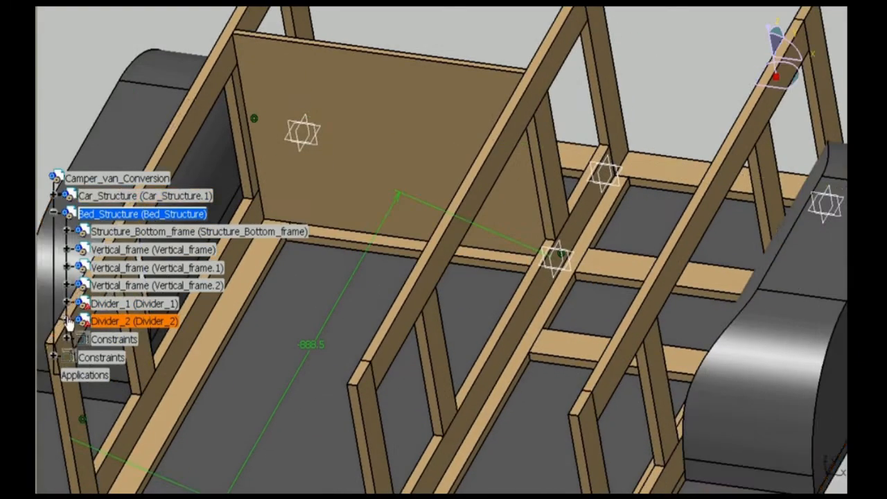
right_click(104, 321)
click(468, 297)
middle_drag(350, 299, 378, 371)
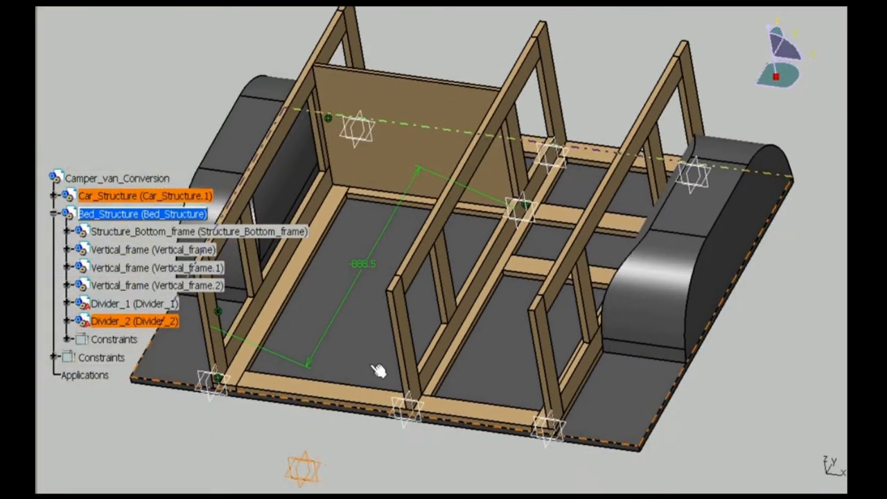
double_click(318, 466)
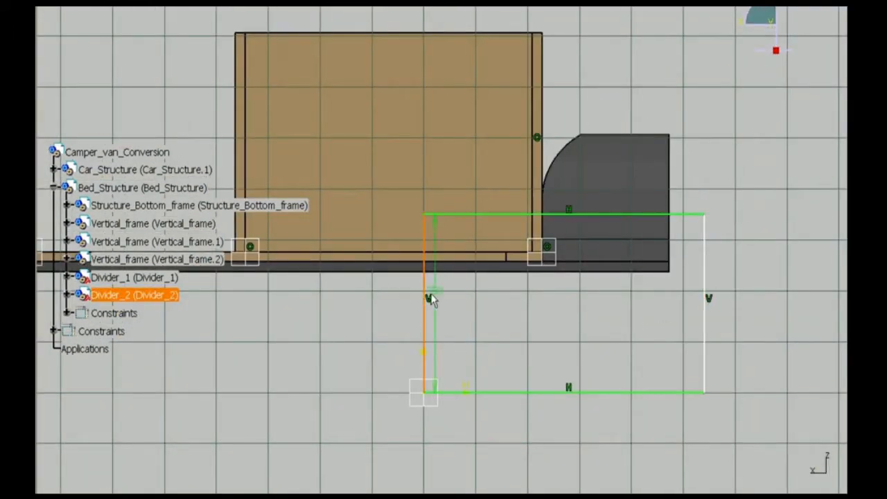
click(378, 304)
double_click(384, 304)
text(430)
key(Return)
- Set the Divider_2 rectangle's width to 400 mm and pad the sketch 12 mm
middle_drag(317, 379, 330, 284)
click(589, 339)
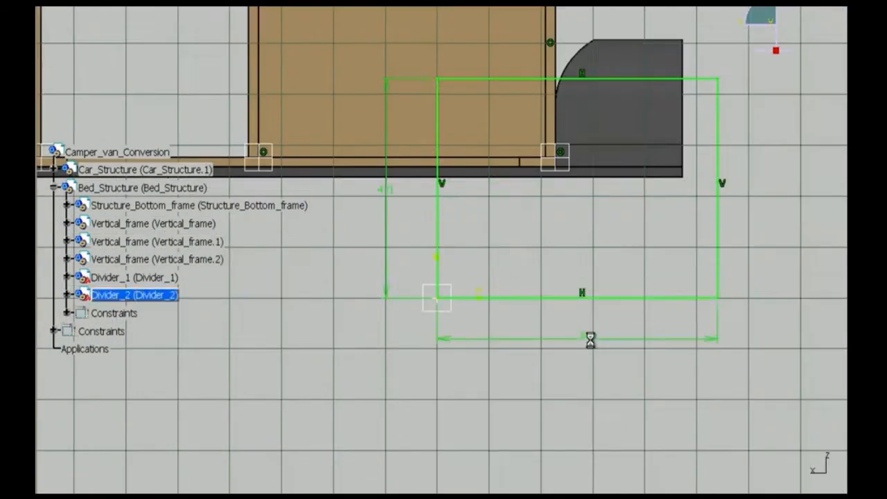
double_click(590, 339)
text(400)
key(Return)
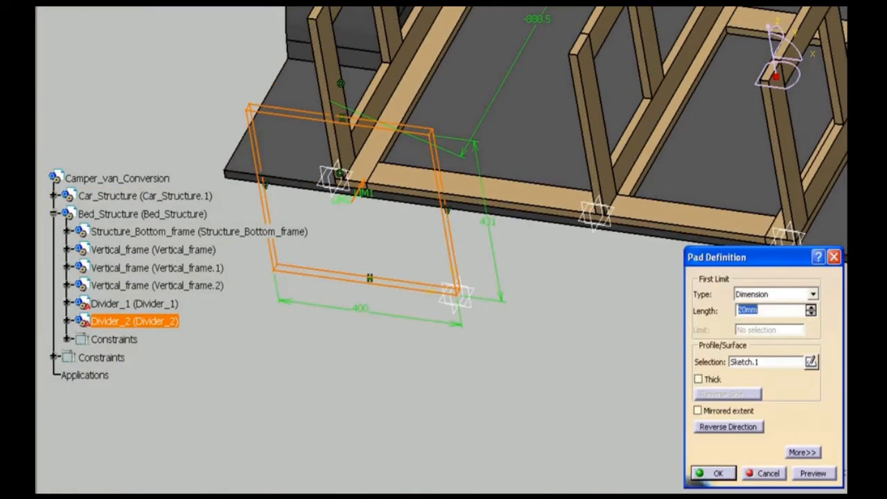
text(12)
key(Return)
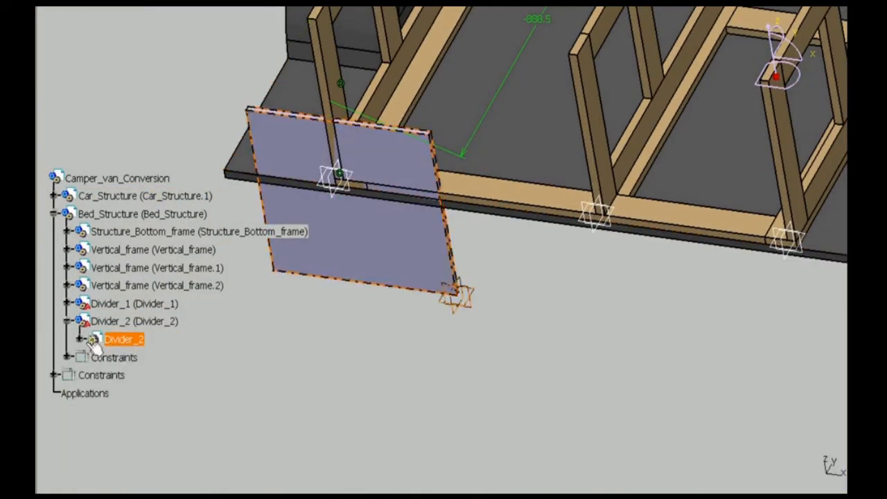
- Apply the Timber material to Divider_2 and adjust its PartBody's graphic properties to match the brown timber panels
click(578, 169)
scroll(495, 440, down, 3)
click(431, 405)
click(624, 493)
right_click(120, 411)
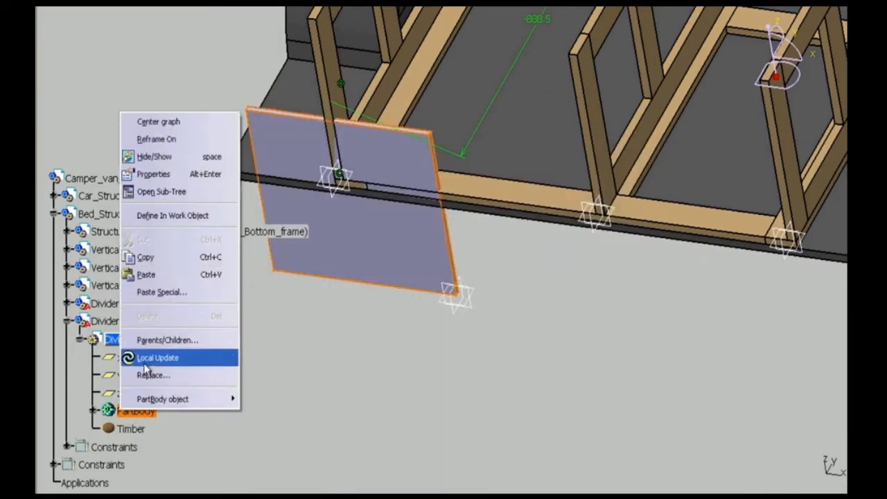
click(154, 174)
click(639, 109)
click(590, 149)
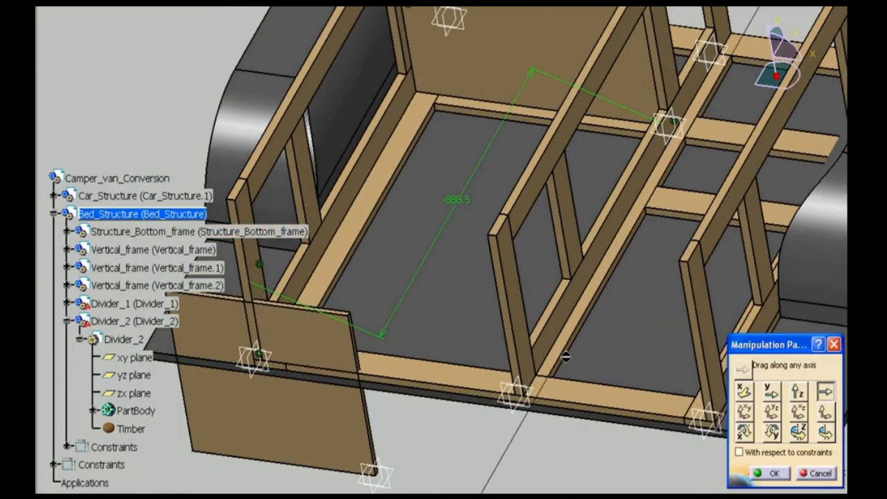
- Move Divider_2 into the bay between the second and third Vertical_frames and make its face coincident with Divider_1's face
drag(566, 356, 628, 122)
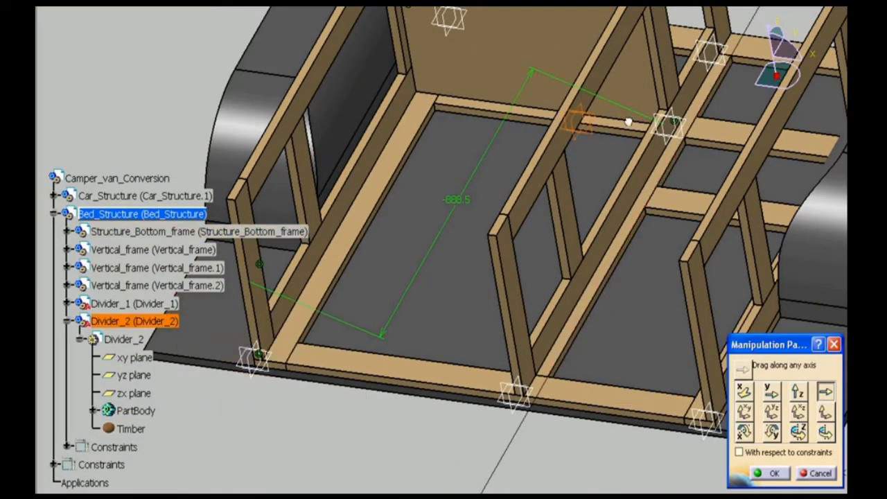
drag(554, 198, 773, 395)
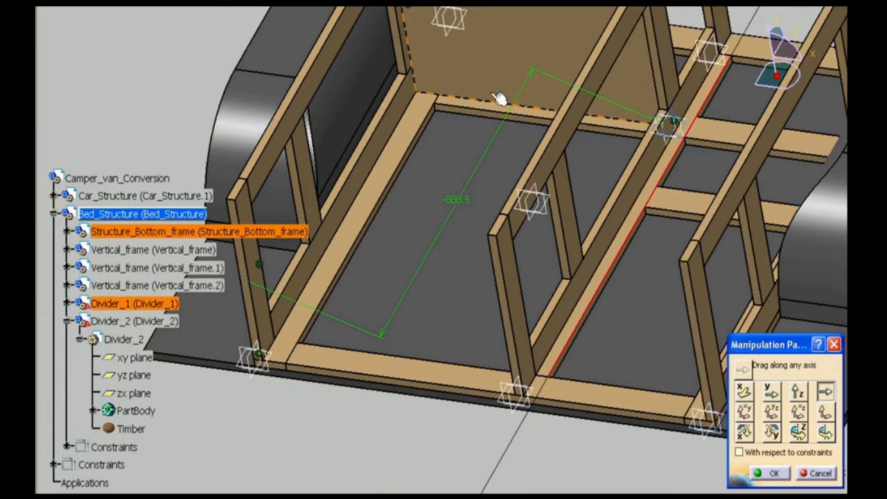
drag(499, 99, 742, 134)
click(744, 392)
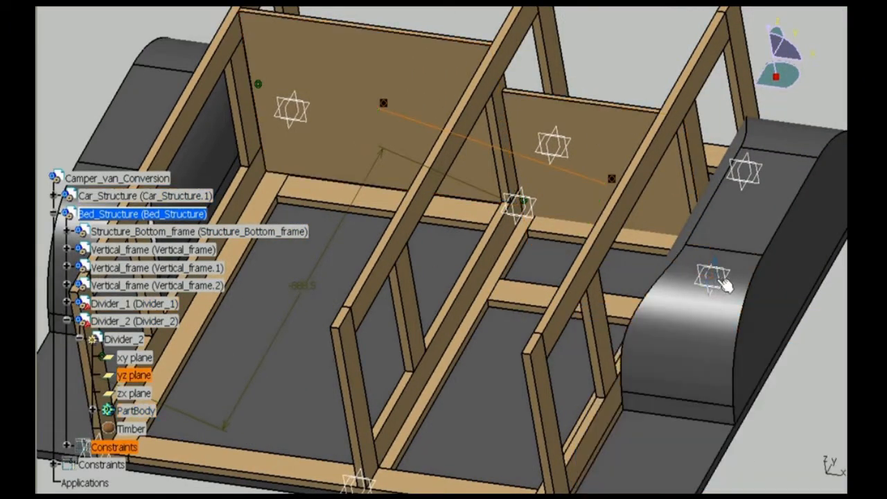
- Constrain Divider_2's reference plane at its lower corner to the plane at the foot of the middle frame's rear pillar
middle_drag(724, 284, 696, 294)
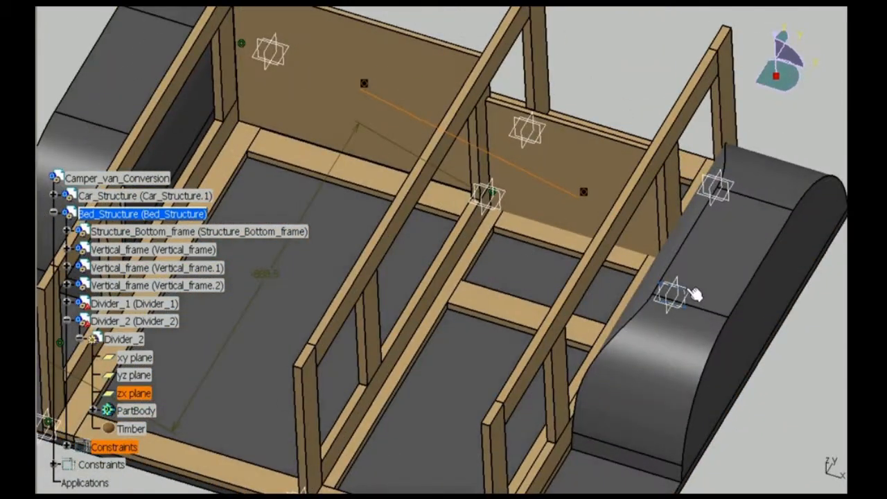
click(471, 21)
click(755, 478)
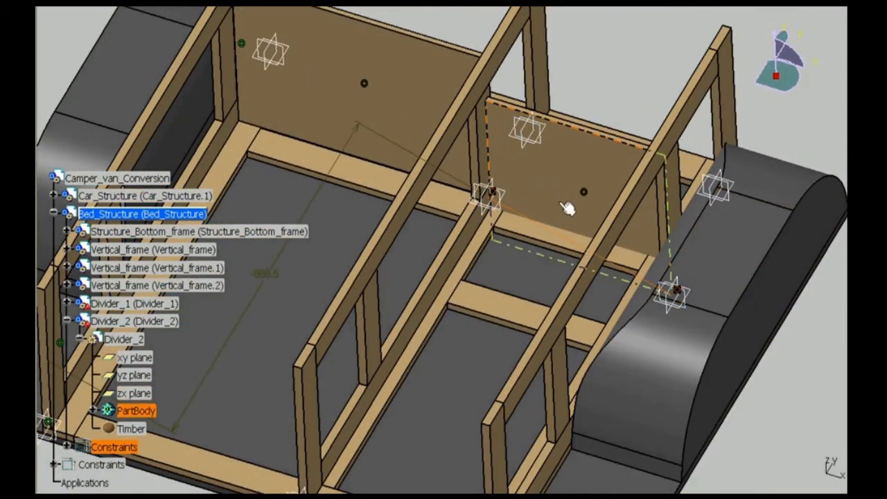
- Move the Divider_2 panel along its top edge within the narrow bay between the second and third vertical frames
middle_drag(567, 207, 539, 190)
click(589, 150)
drag(572, 188, 614, 205)
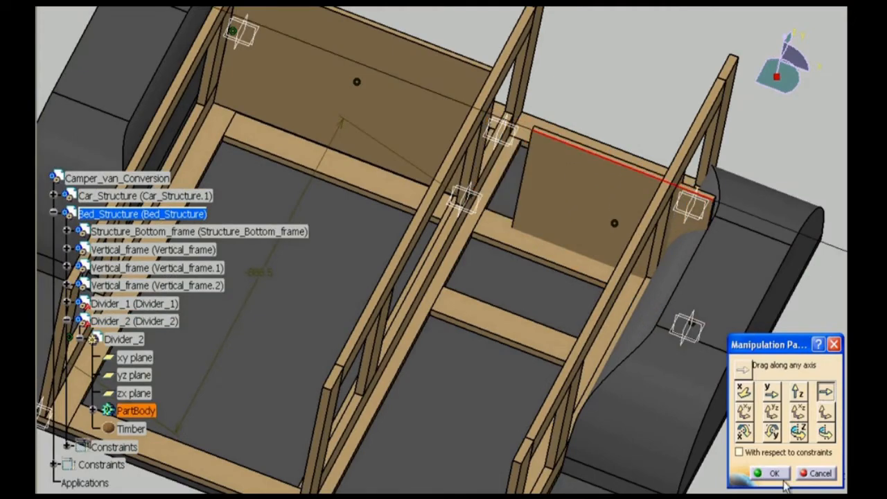
click(776, 474)
middle_drag(479, 278, 538, 190)
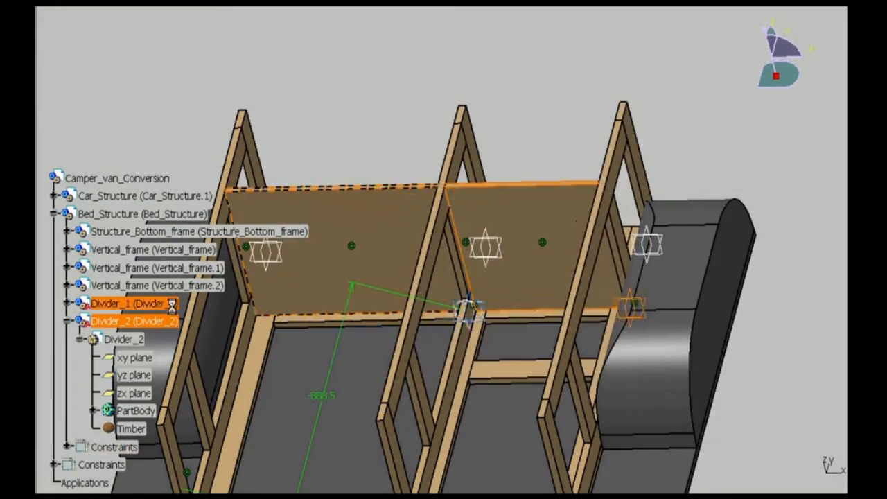
- Save the Divider_1 part as Divider_1 in the v2.0 folder
key(alt+f)
key(a)
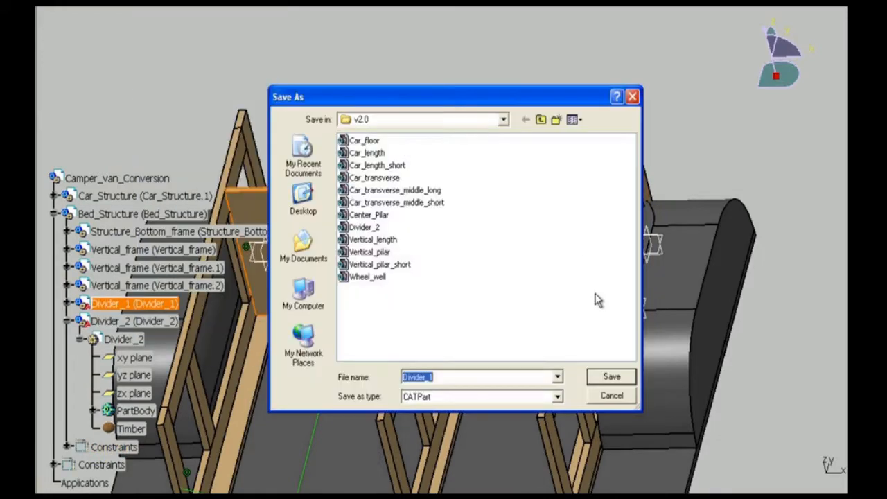
click(612, 377)
click(431, 291)
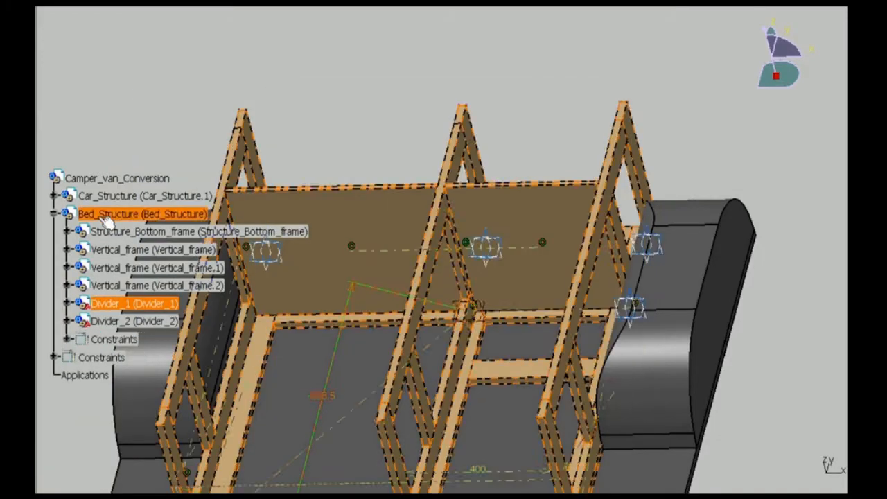
- Insert a second Divider_2 into Bed_Structure and move it into the narrow bay in front of the first one
right_click(142, 213)
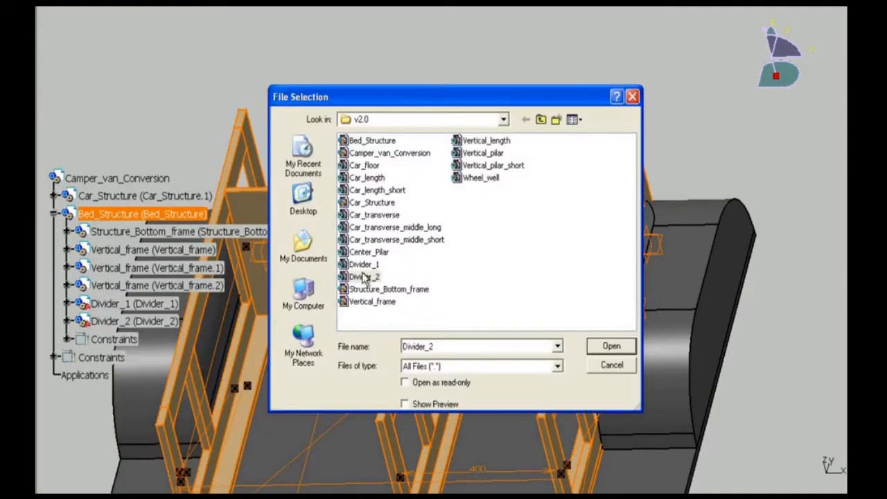
double_click(365, 278)
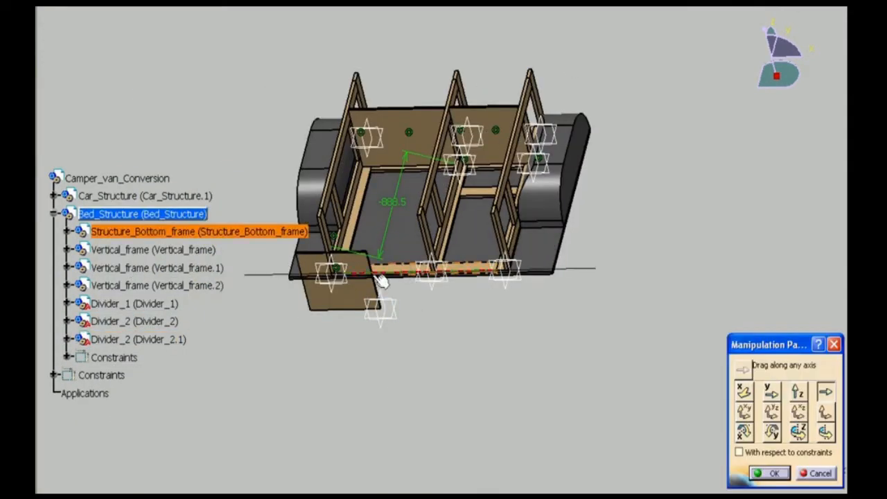
drag(352, 290, 472, 252)
click(799, 392)
drag(447, 282, 479, 191)
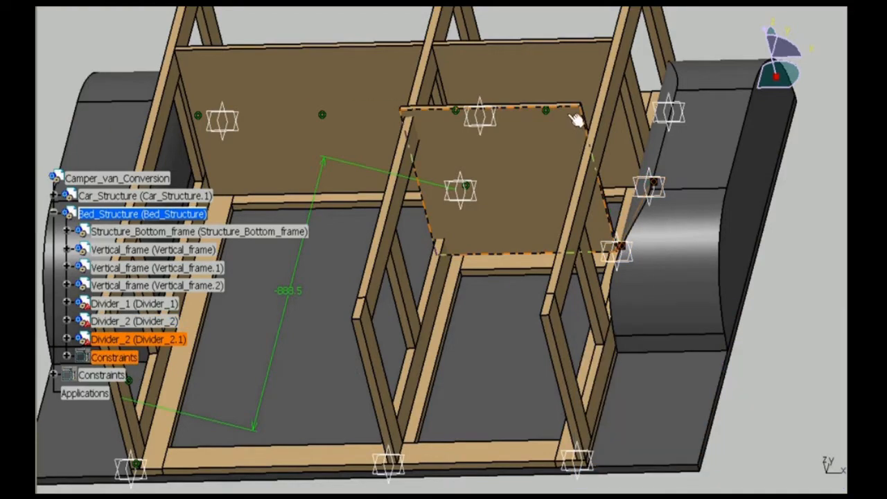
middle_drag(617, 253, 590, 316)
click(591, 312)
click(769, 478)
- Add an offset constraint of -230 mm between the two Divider_2 panels
middle_drag(485, 242, 485, 264)
middle_drag(395, 298, 444, 339)
click(445, 375)
key(Escape)
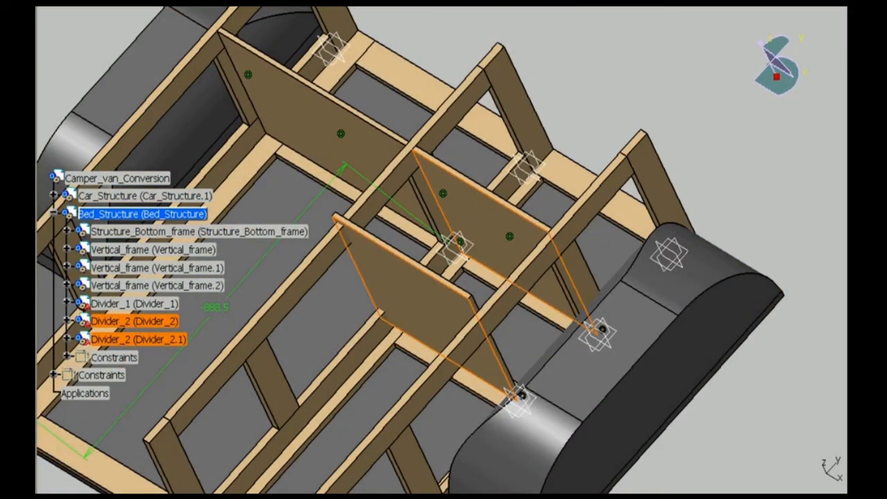
key(Return)
middle_drag(626, 250, 596, 298)
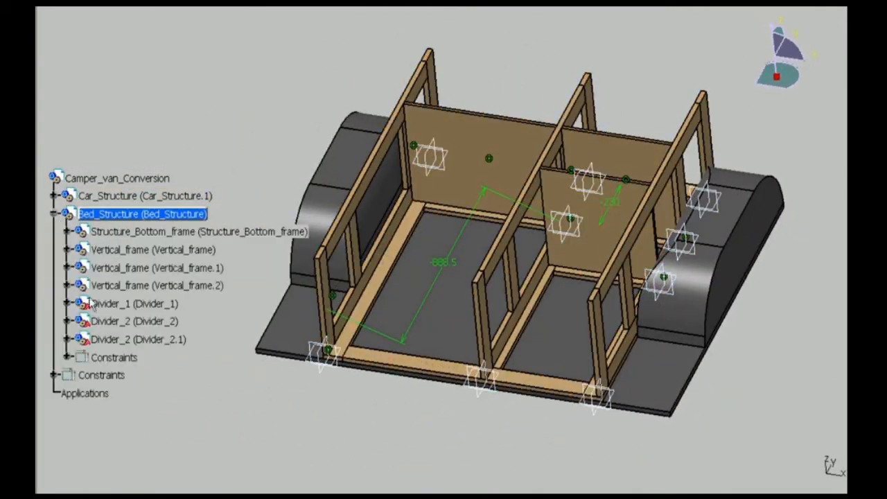
- Hide the component constraints of Bed_Structure
click(142, 215)
right_click(148, 219)
mouse_move(208, 418)
click(326, 409)
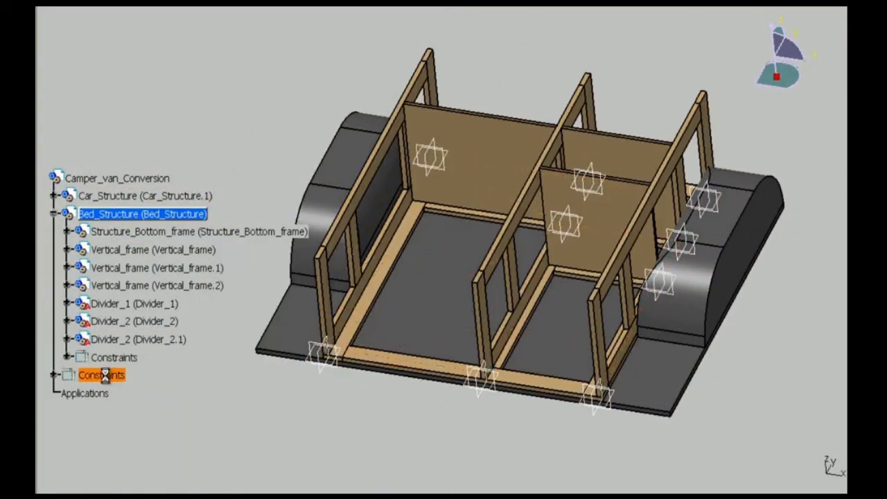
click(54, 375)
- Insert a new part into Bed_Structure and name both its instance and part number Bed_platform
right_click(139, 215)
mouse_move(168, 455)
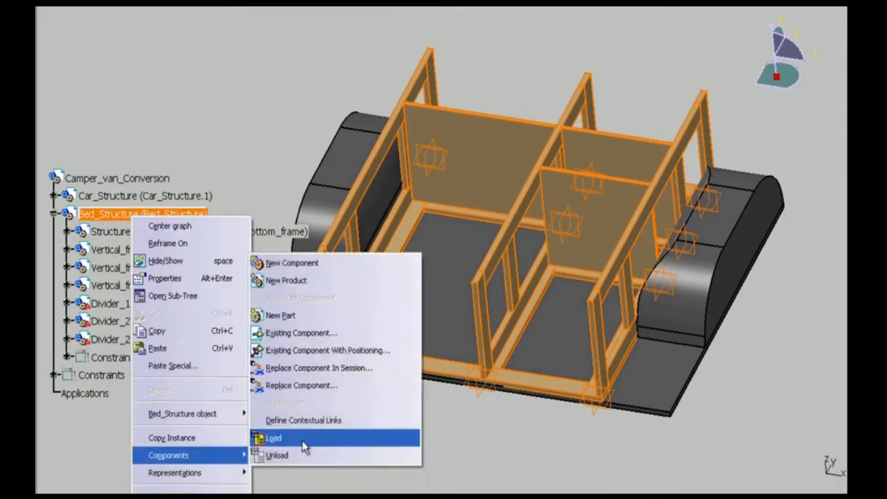
click(277, 317)
click(477, 291)
right_click(130, 366)
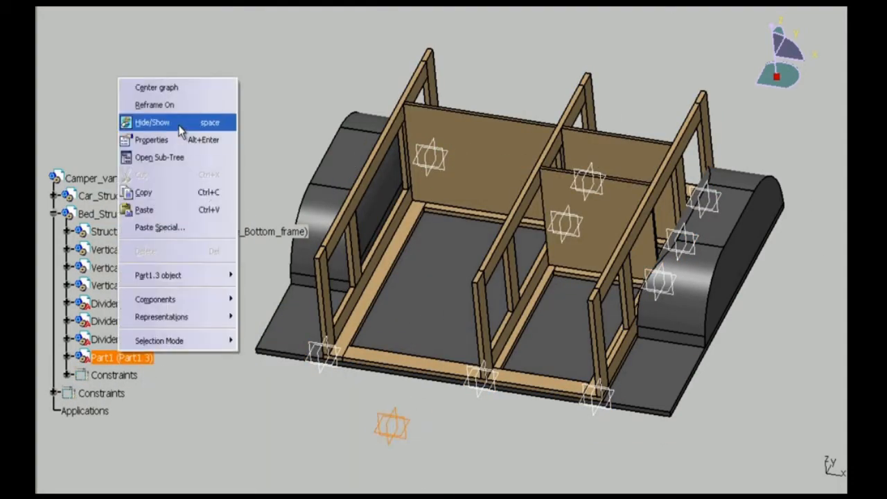
click(160, 139)
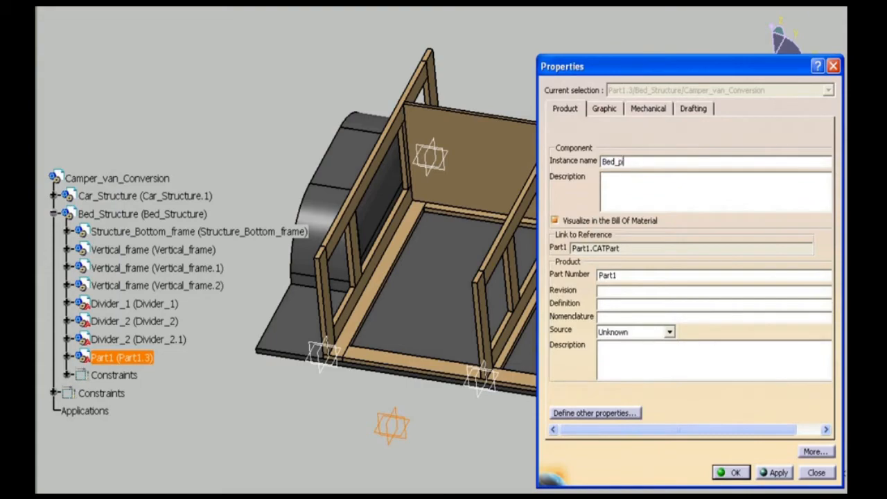
key(Return)
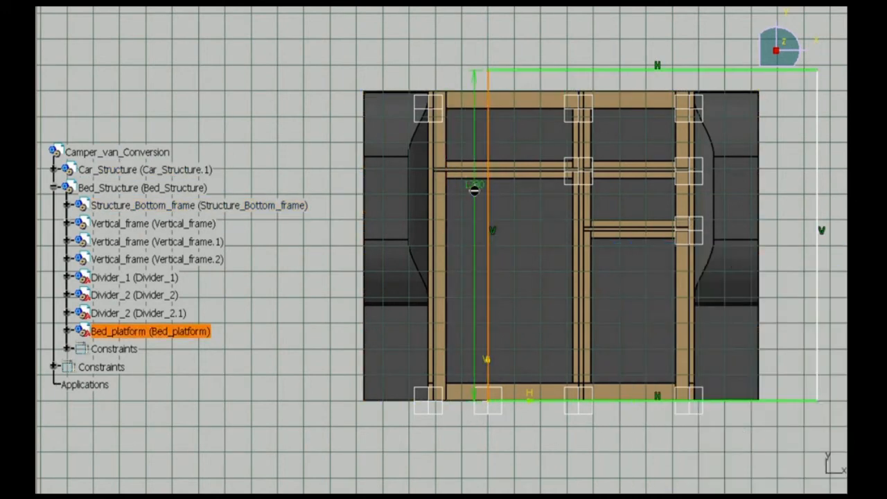
- Dimension the platform rectangle to 1200 mm high and 1010 mm wide, and pad it 18 mm
double_click(473, 189)
text(1)
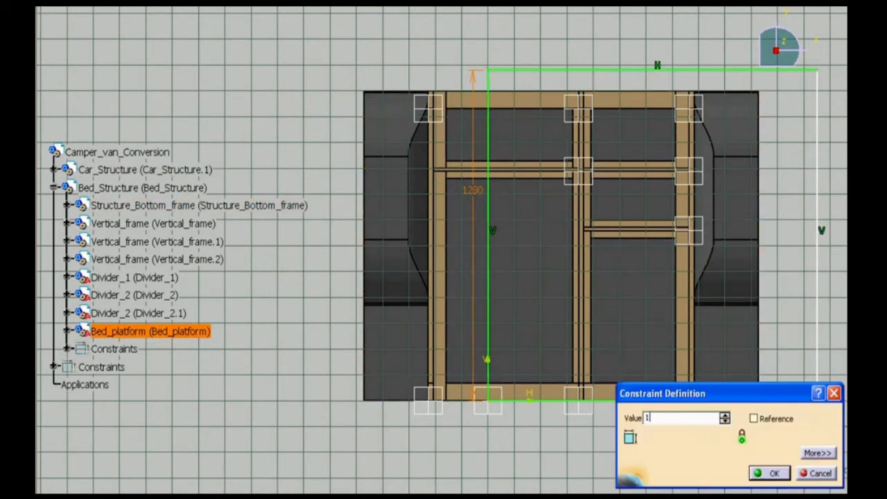
text(200)
key(Return)
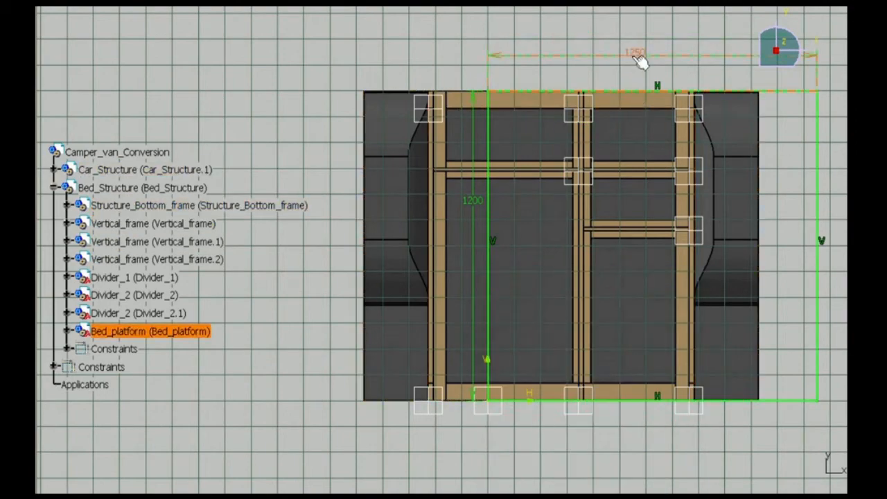
double_click(634, 54)
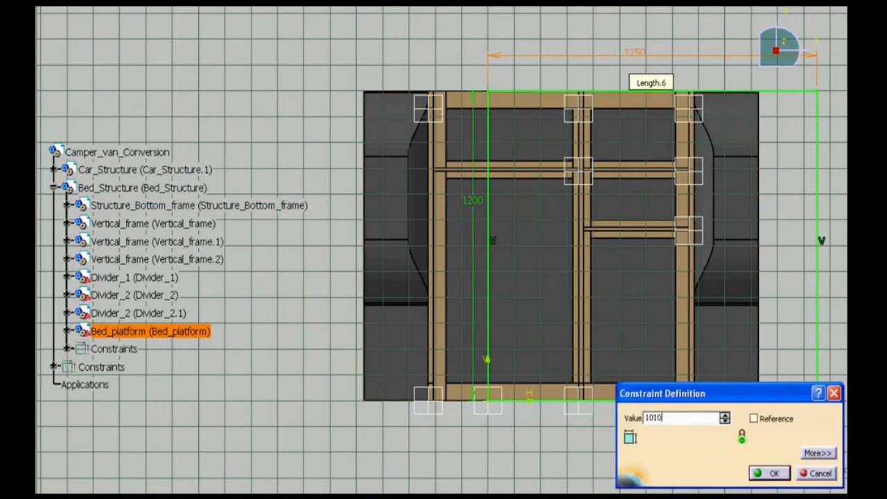
key(Return)
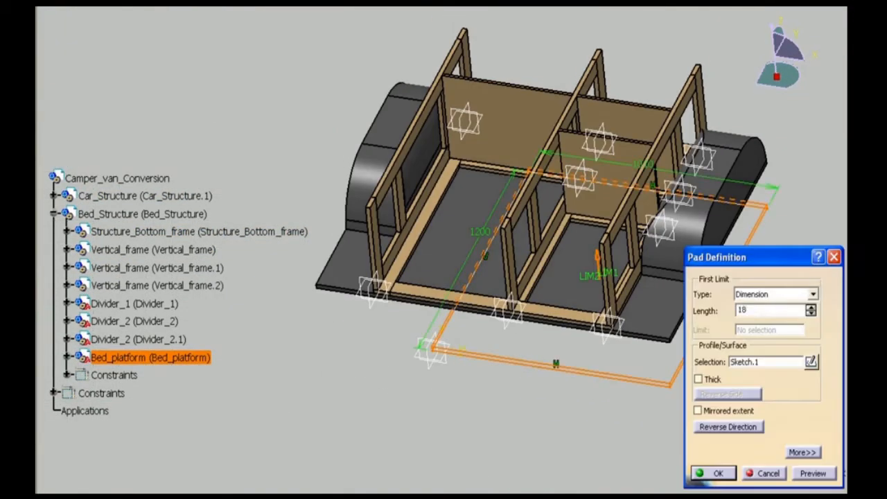
click(732, 473)
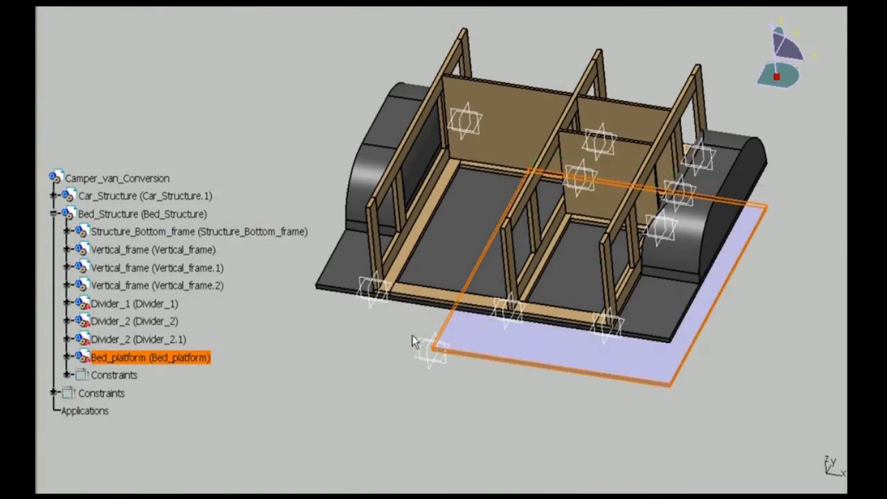
- Apply the Timber material from the wood library to the Bed_platform part
click(79, 375)
click(141, 375)
click(576, 168)
drag(717, 274, 716, 351)
click(428, 405)
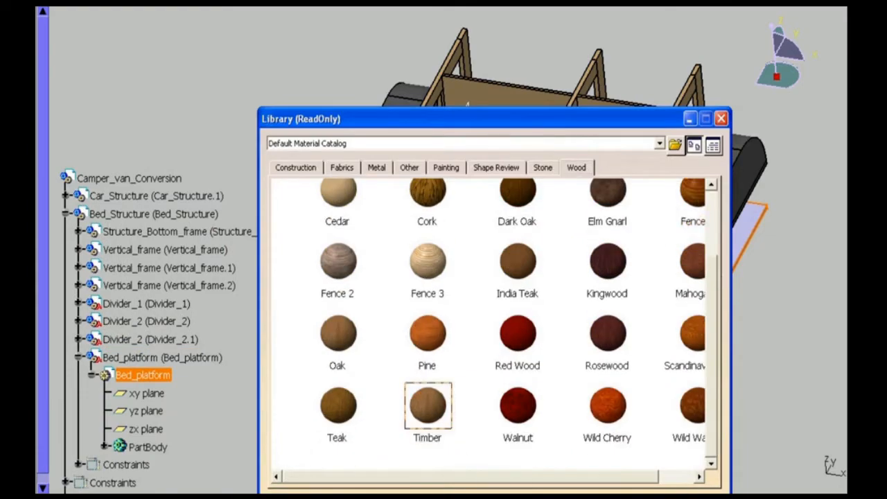
- Give the Bed_platform body a light tan fill colour and move the panel onto the vertical frames
right_click(154, 447)
click(188, 206)
click(641, 109)
click(623, 150)
click(602, 372)
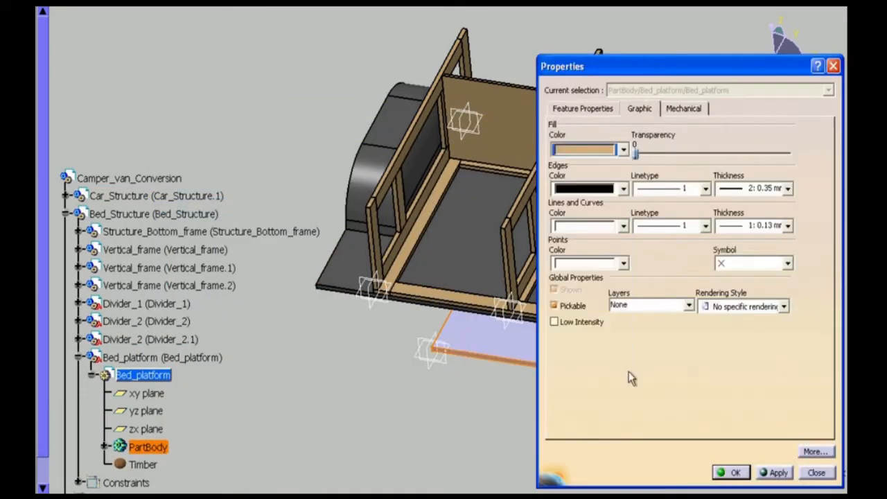
click(733, 472)
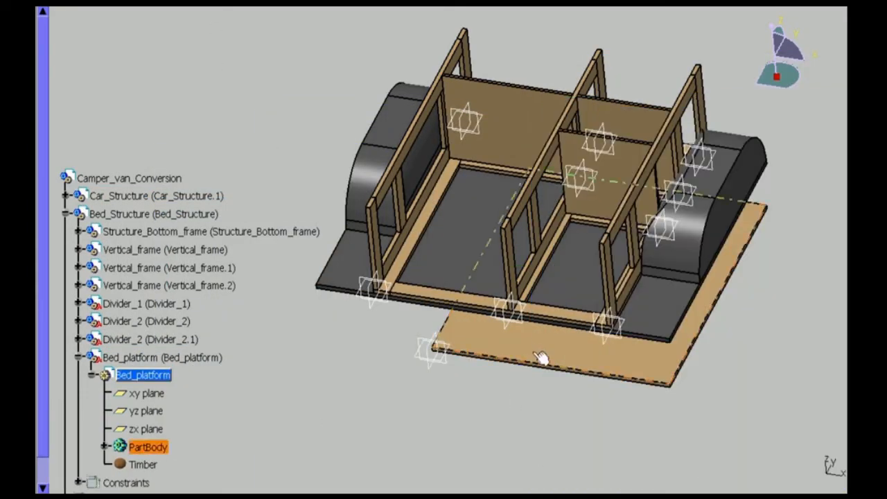
drag(428, 316, 618, 185)
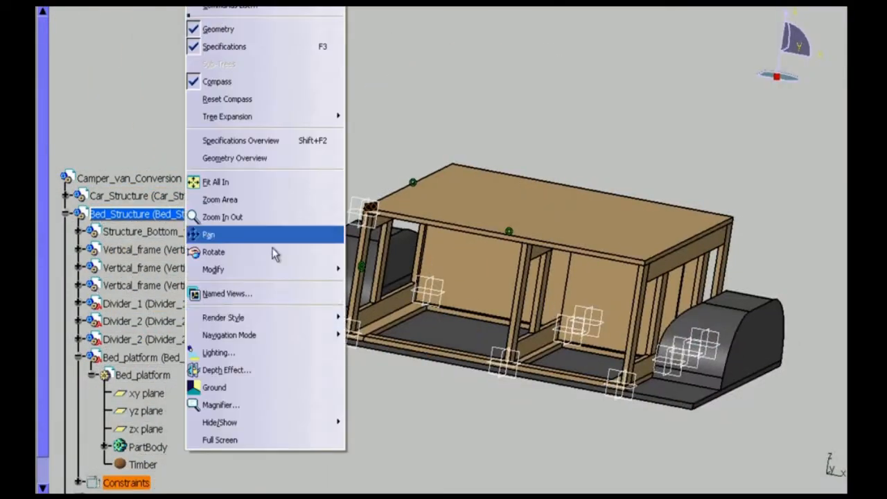
- Switch the display to perspective projection and collapse the Bed_Structure branch of the tree
mouse_move(229, 317)
click(373, 471)
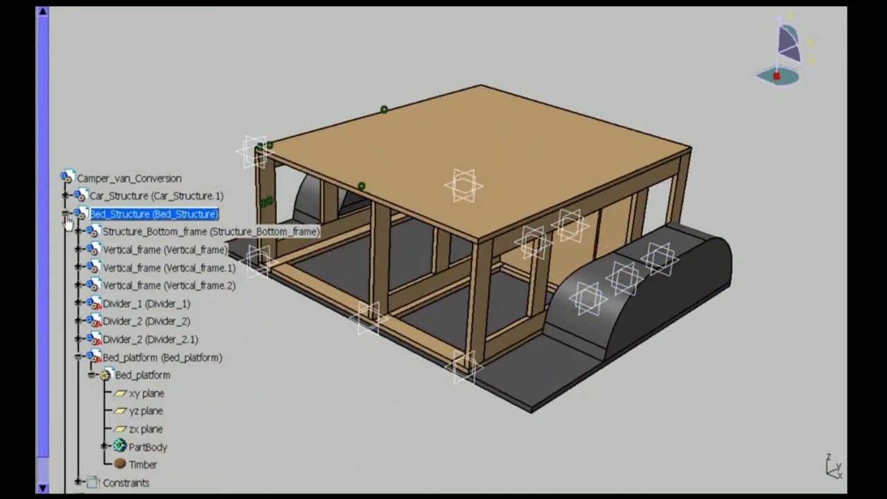
click(66, 213)
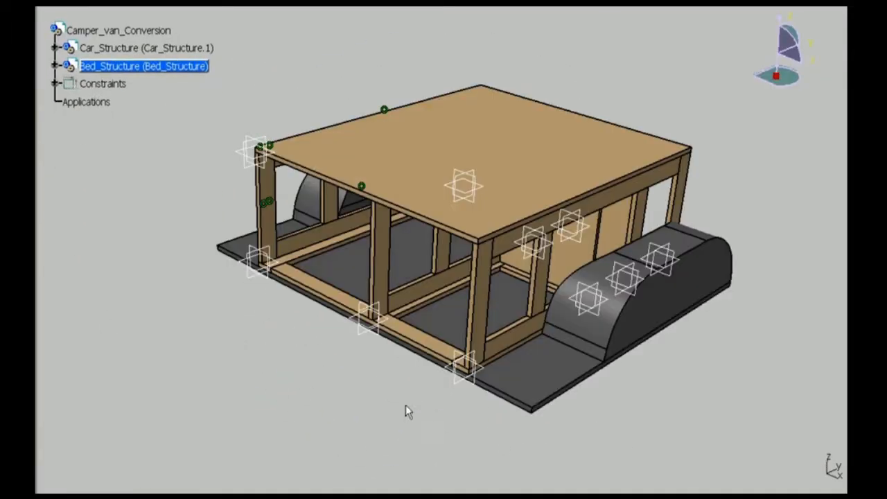
middle_drag(406, 409, 258, 402)
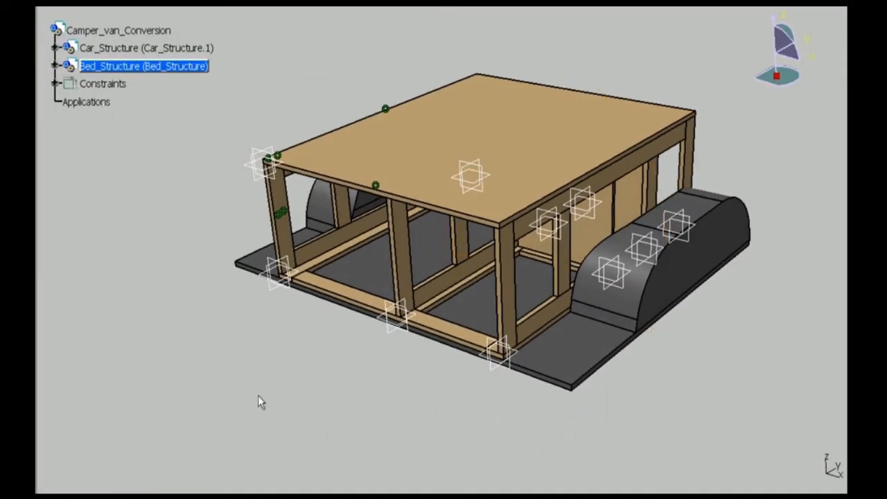
- Save the Bed_platform part as its own file and return to the Bed_Structure assembly
click(55, 65)
click(68, 209)
double_click(117, 212)
click(146, 4)
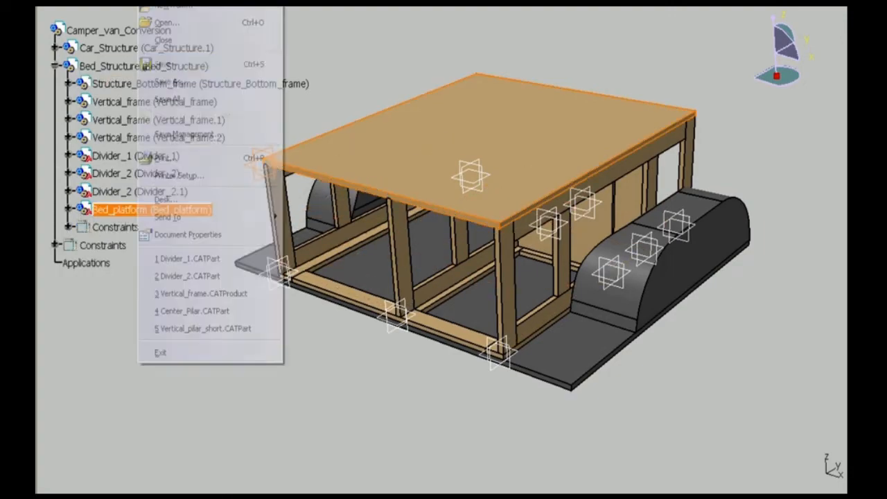
click(167, 81)
click(610, 378)
click(143, 65)
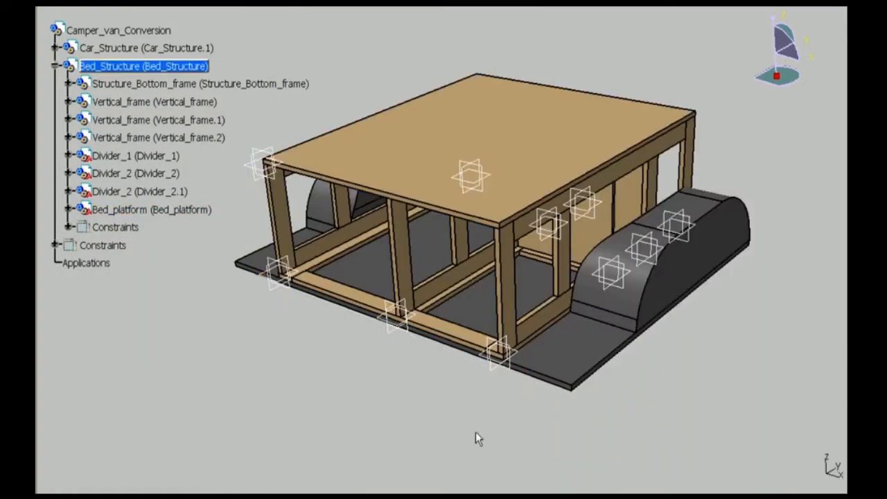
- Sketch a horizontal rectangle about 150 mm high on the top face of Bed_platform, above the narrow bay
middle_drag(476, 433, 544, 260)
click(545, 259)
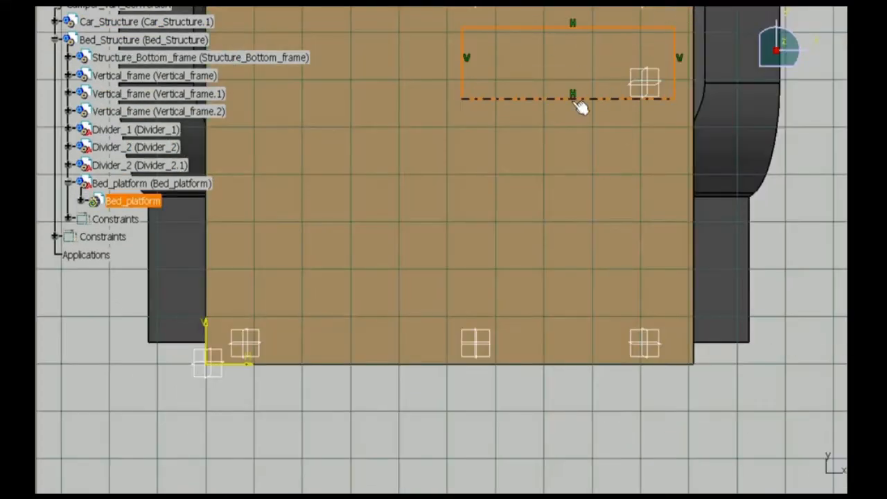
middle_drag(494, 115, 447, 181)
- Set the sketched rectangle's width to 427 mm and increase its height dimension
double_click(555, 225)
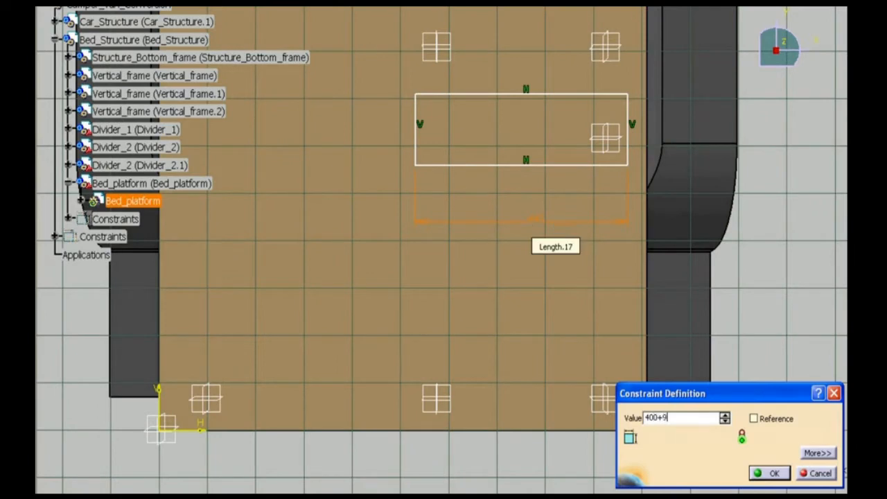
key(Return)
click(418, 144)
click(394, 134)
double_click(395, 133)
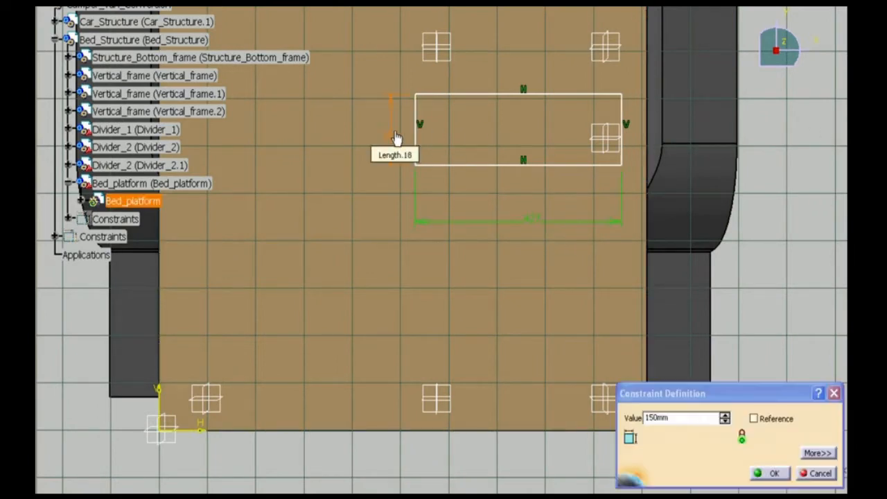
text(2335)
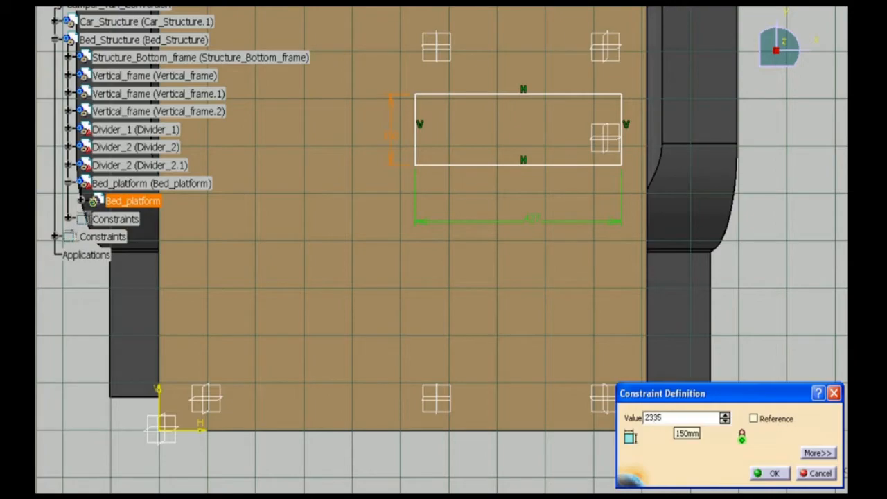
key(Return)
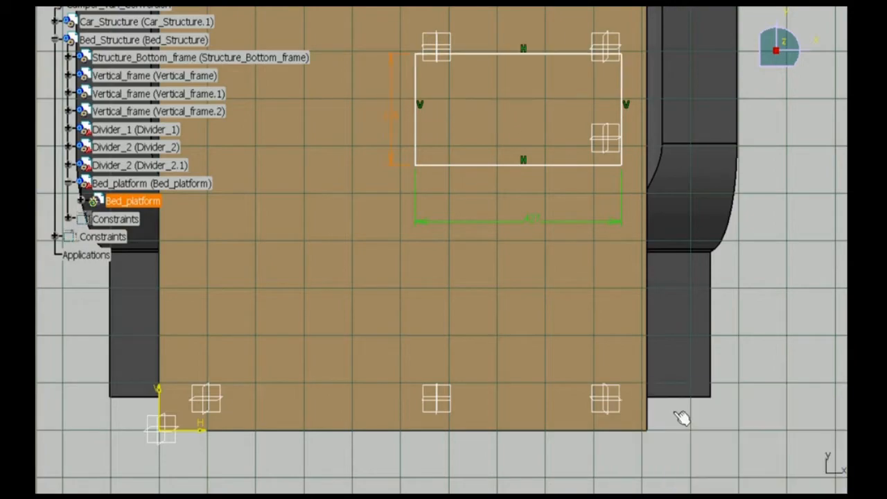
- Dimension the distance from the platform's opposite side edge to the rectangle's outer short side and set it to 1000 mm
middle_drag(499, 416, 408, 120)
middle_drag(387, 330, 309, 273)
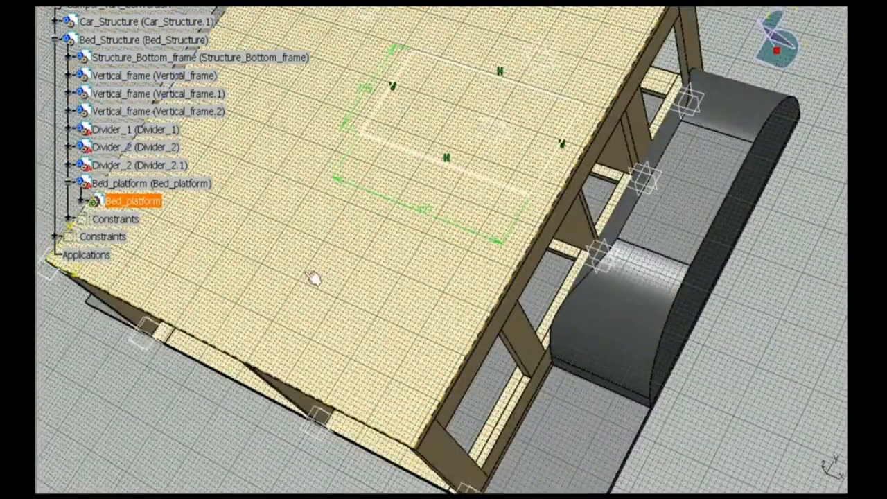
click(547, 175)
mouse_move(547, 174)
middle_down()
mouse_move(590, 376)
mouse_move(223, 323)
middle_up()
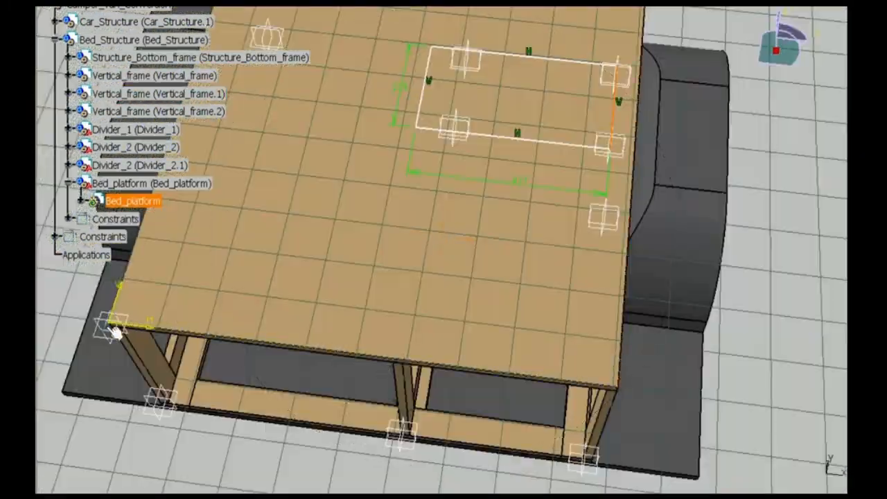
double_click(431, 310)
text(1000)
key(Return)
- Dimension the rectangle's offset from the platform's front edge, entering 658 mm and then correcting the value to 664.5 mm
middle_drag(604, 307, 442, 274)
click(589, 222)
click(525, 425)
click(735, 493)
click(529, 163)
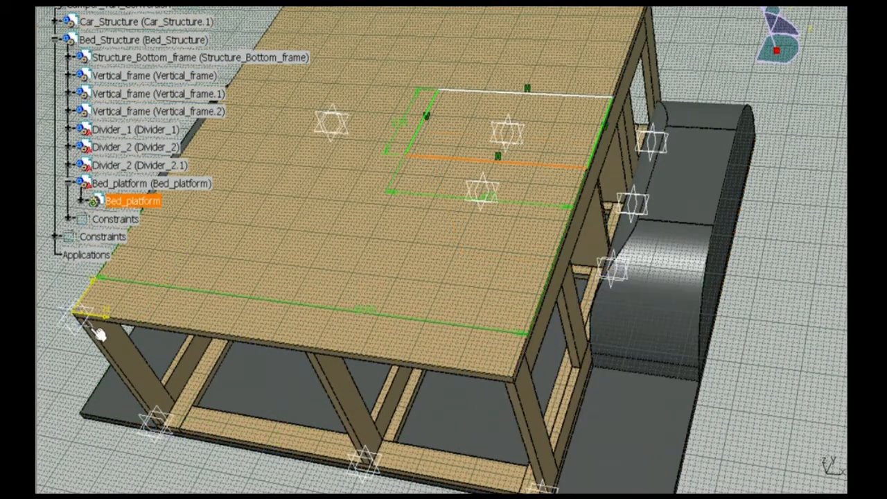
click(346, 234)
double_click(346, 233)
text(658)
key(Return)
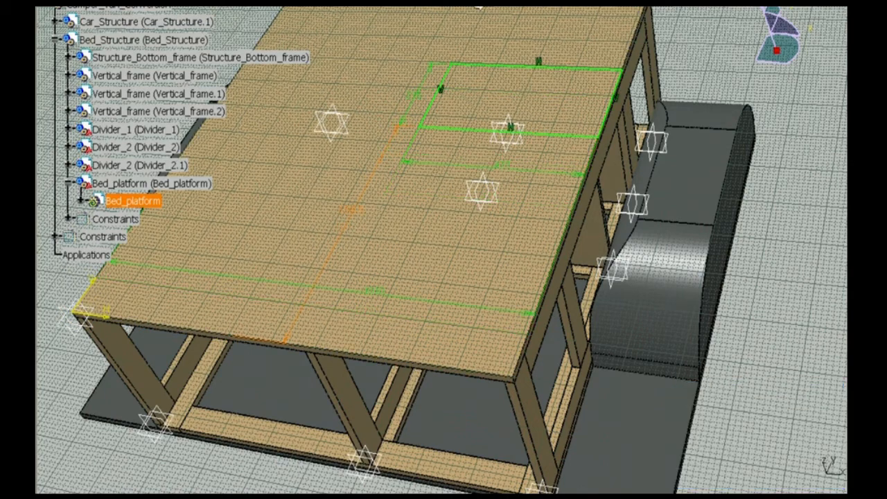
double_click(354, 215)
text(664.5mm)
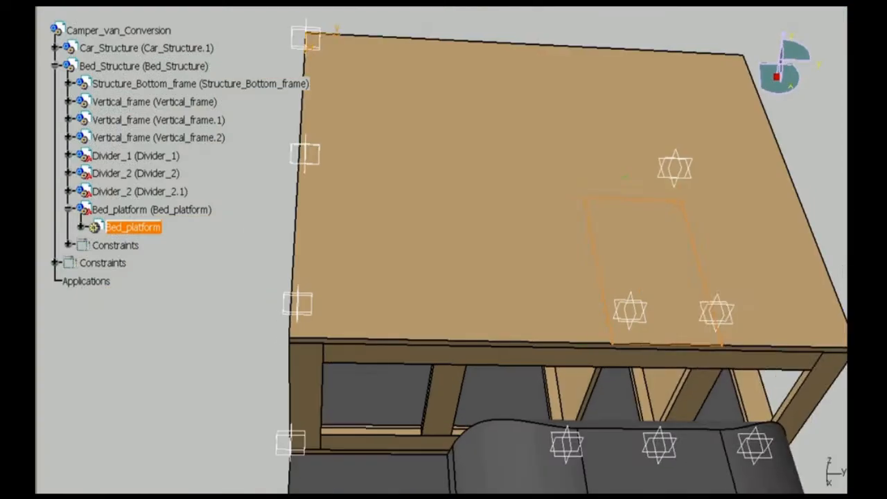
- Cut the sketched rectangle through Bed_platform as an 18 mm deep pocket above the narrow bay
mouse_move(669, 363)
middle_down()
mouse_move(626, 351)
mouse_move(580, 178)
mouse_move(502, 232)
middle_up()
click(465, 236)
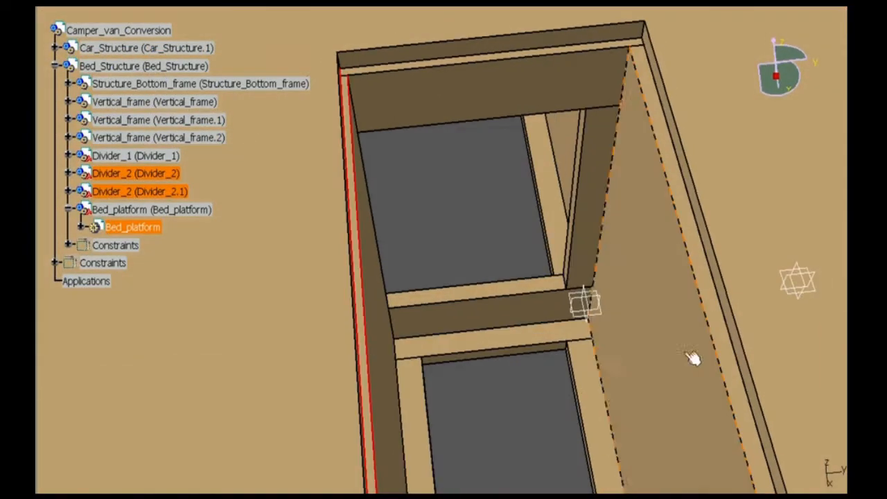
middle_drag(669, 165, 533, 258)
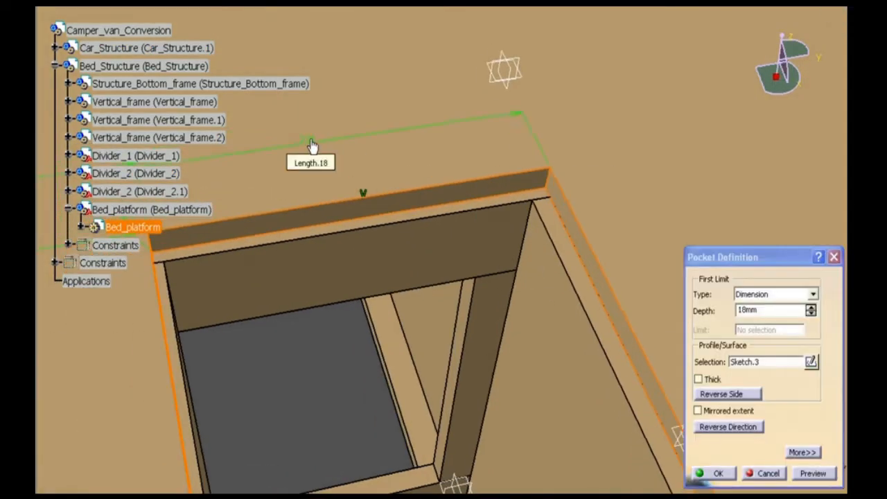
- Edit the pocket's sketch dimension along the opening's short side so that it is 230 mm
double_click(310, 144)
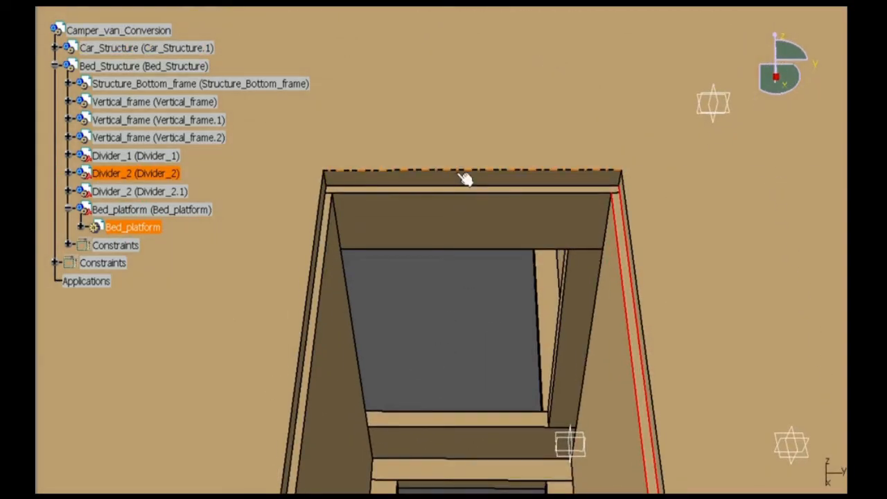
double_click(481, 143)
double_click(465, 144)
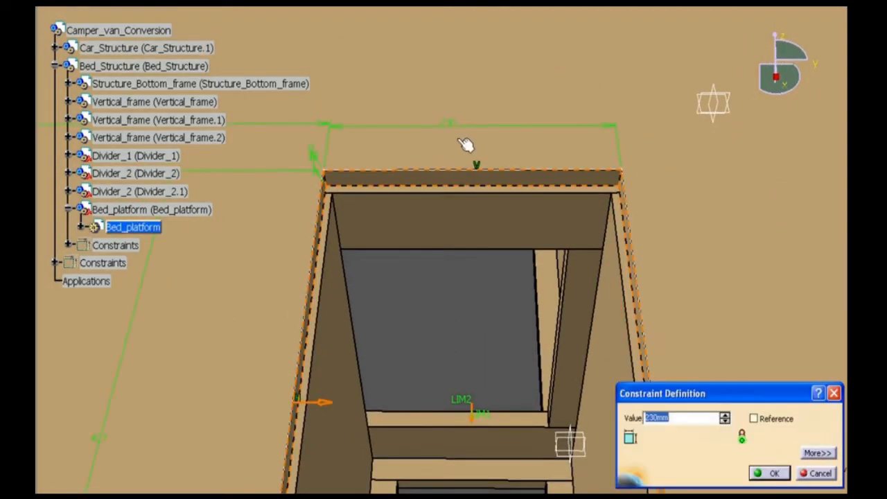
key(Return)
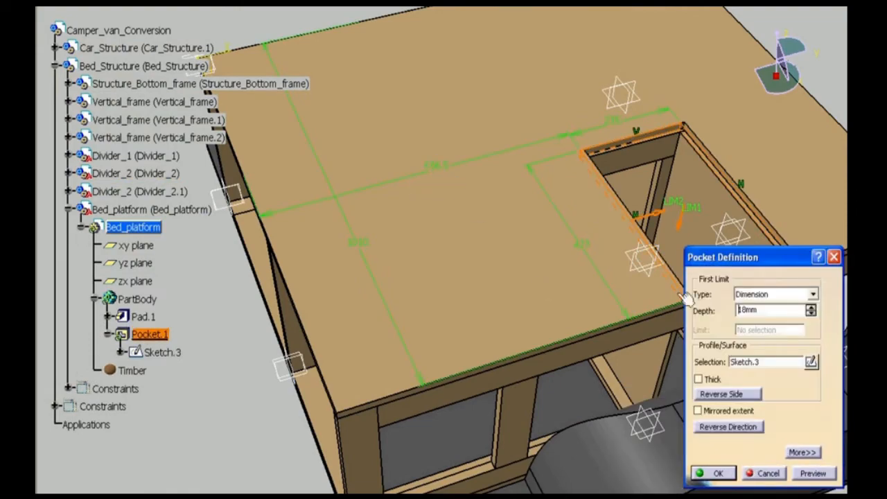
- Adjust the opening's offset from the platform's front edge and measure between the opening edge and the adjacent divider
middle_drag(596, 298, 563, 323)
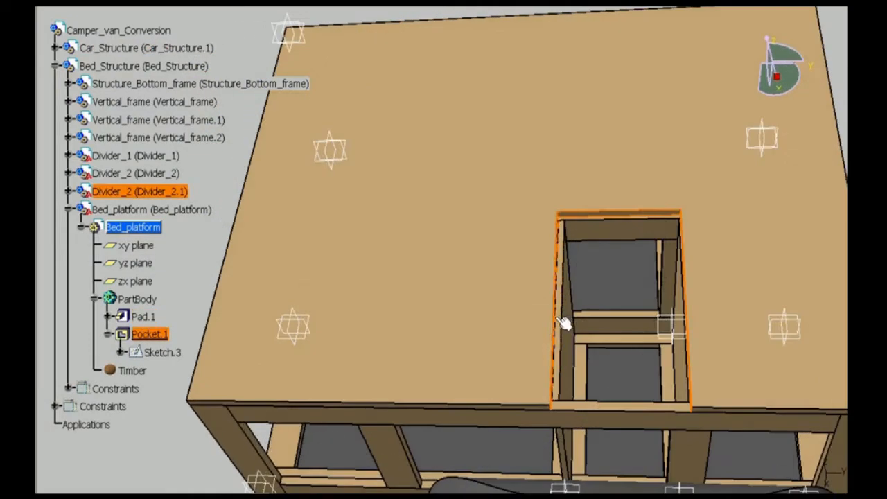
double_click(364, 271)
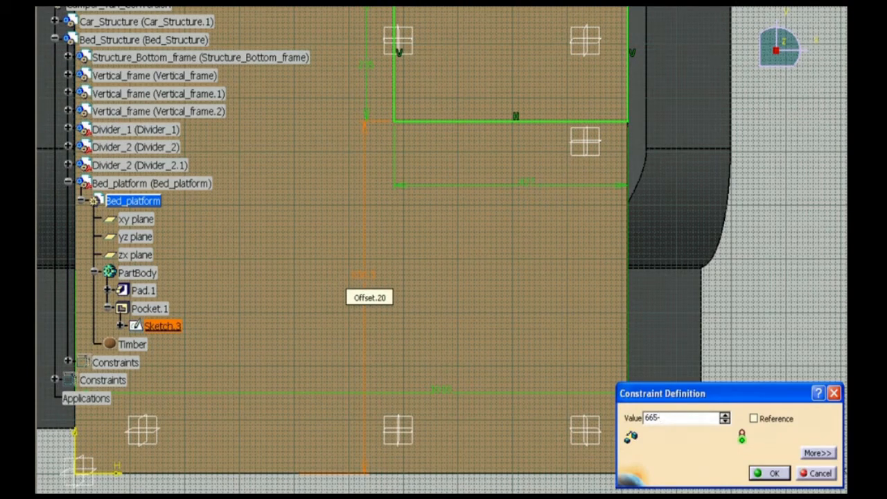
key(Return)
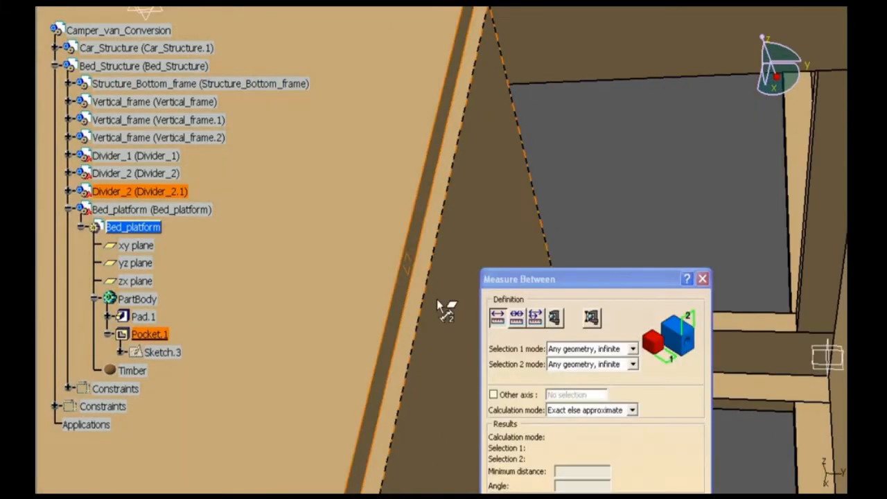
click(444, 307)
middle_drag(444, 307, 757, 188)
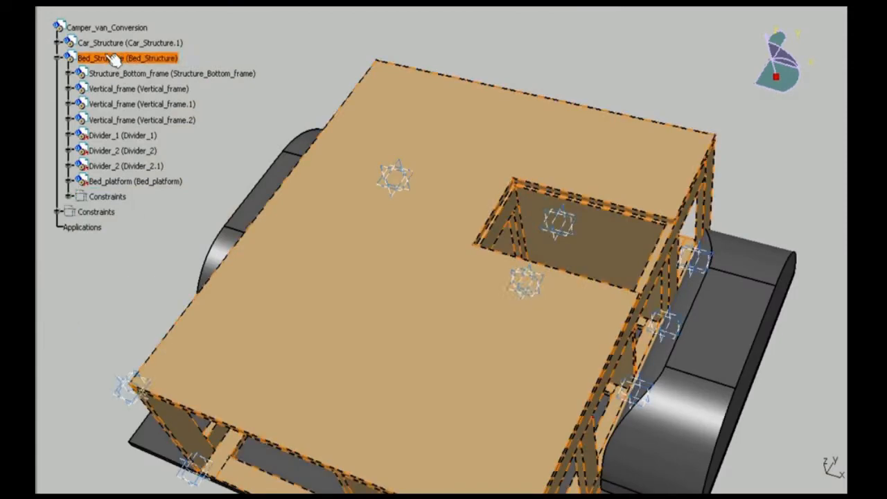
- Insert a new part into Bed_Structure and set its instance name and part number to Bed_platform_cover
right_click(114, 59)
mouse_move(239, 294)
click(256, 347)
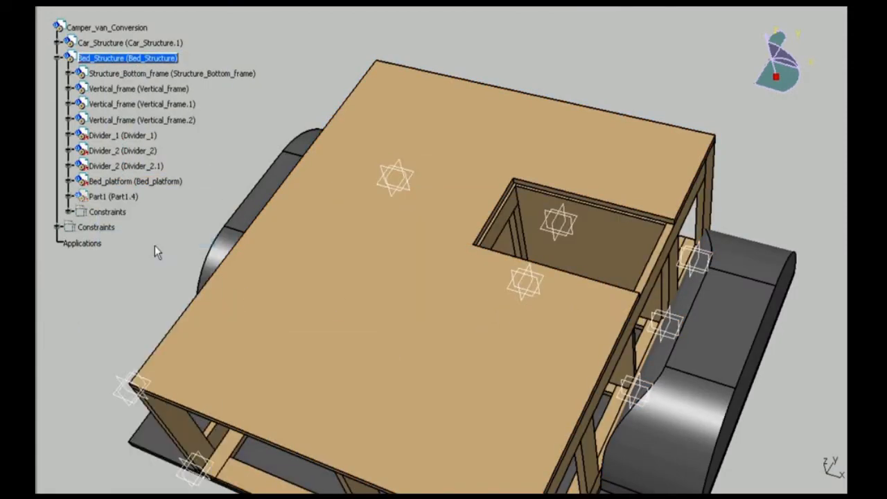
right_click(111, 197)
click(201, 253)
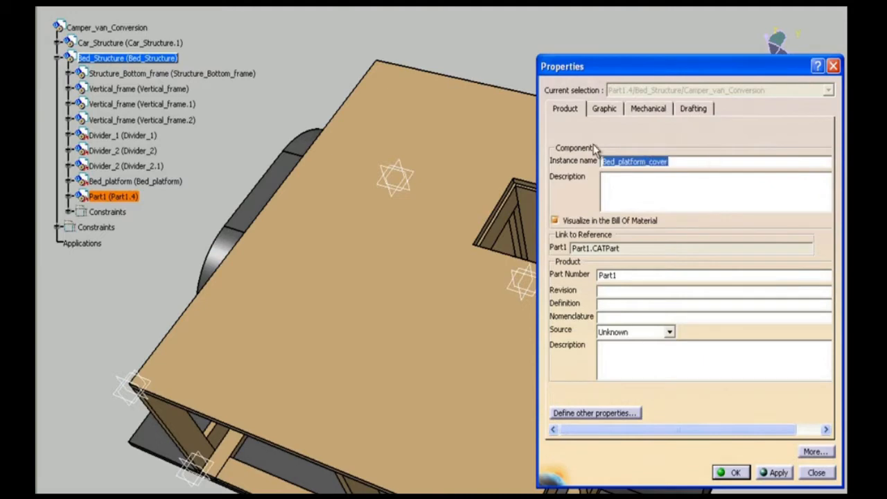
text(Bed_platform_cover)
click(734, 472)
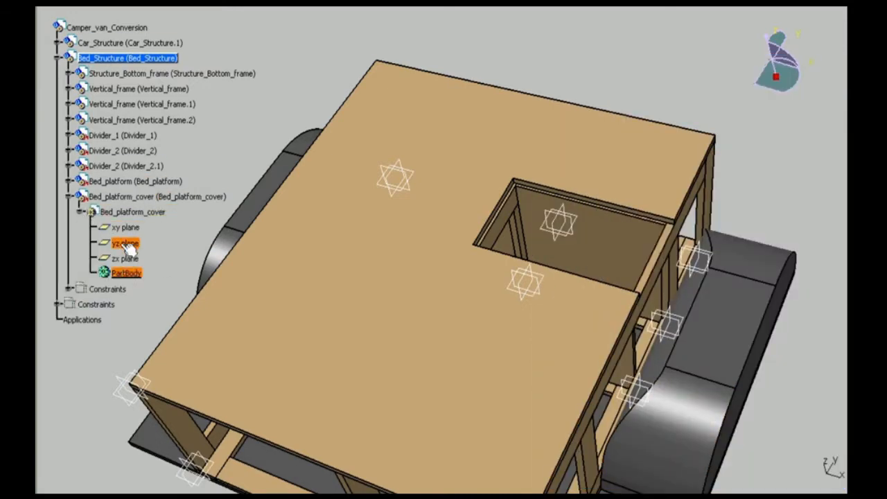
- Start a sketch on the xy plane of Bed_platform_cover and switch the display to parallel projection
middle_drag(311, 400, 361, 336)
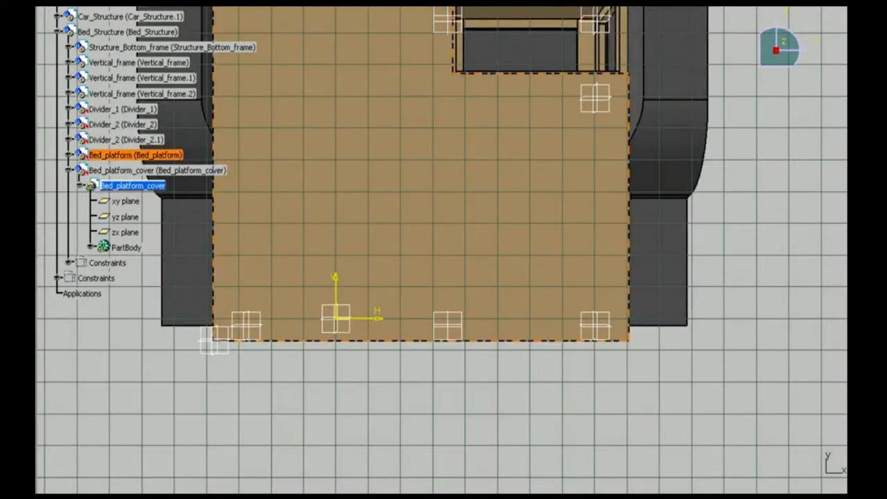
key(alt+v)
mouse_move(223, 318)
click(378, 488)
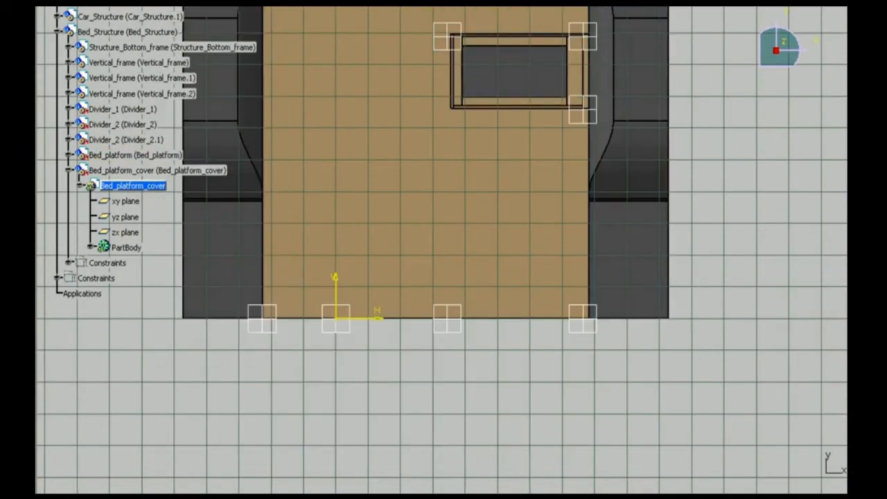
- Sketch a horizontal rectangle with its corner on the origin and set its height to 230 mm
click(520, 256)
double_click(519, 258)
text(230)
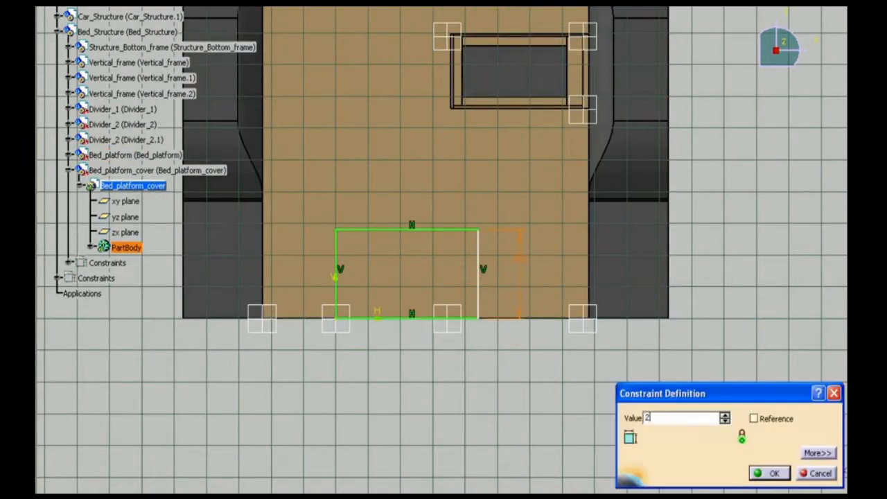
key(Return)
- Dimension the rectangle's width, then extrude the profile 18 mm as a pad
middle_drag(476, 123, 403, 142)
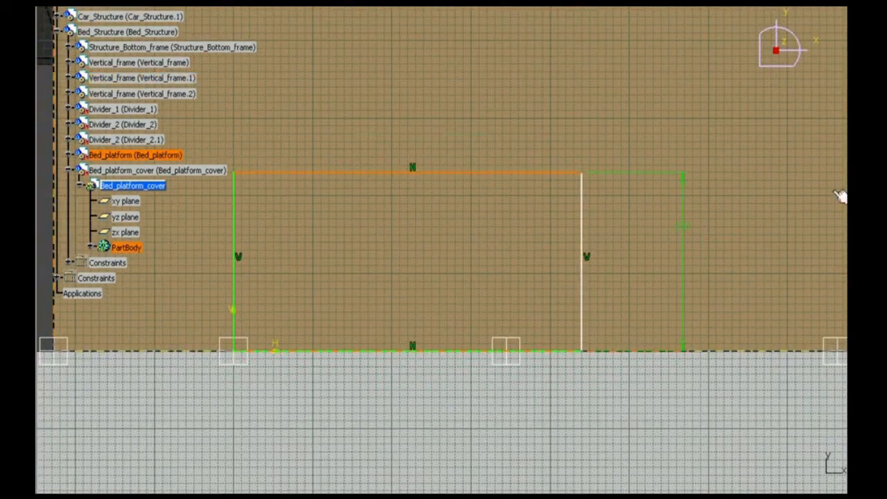
double_click(412, 125)
key(Return)
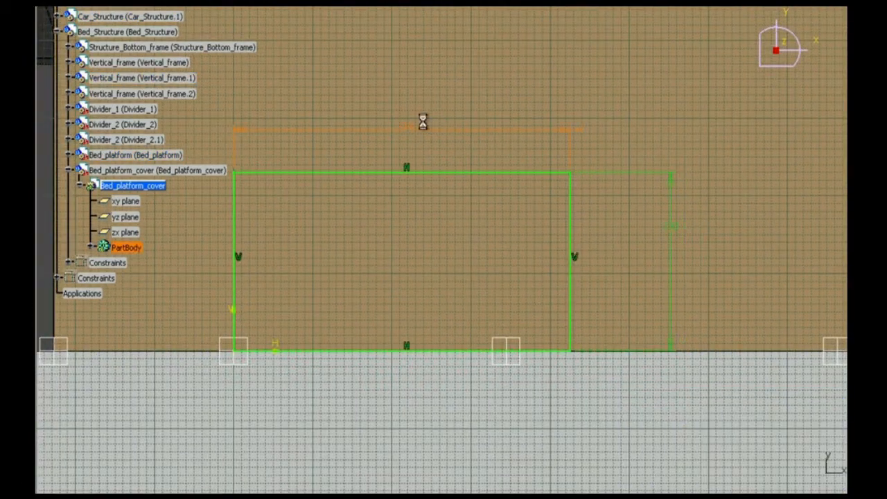
text(18)
key(Return)
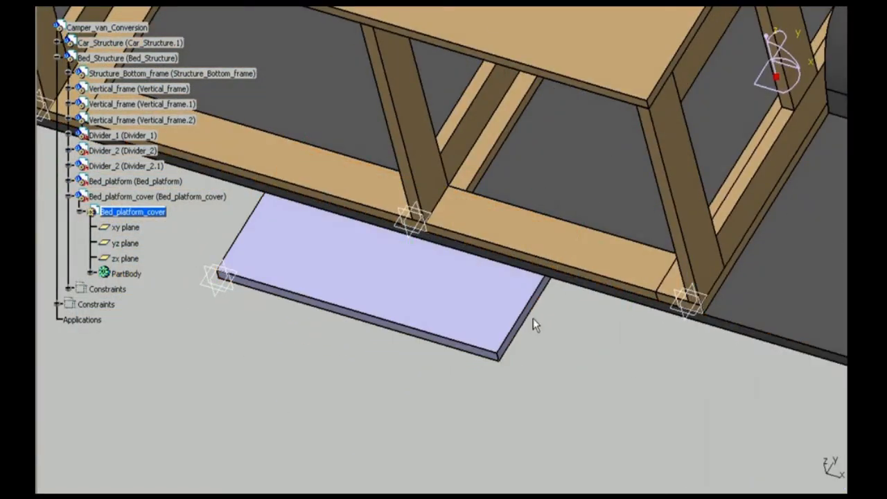
- Apply the Timber wood material to the PartBody of Bed_platform_cover
middle_drag(533, 318, 533, 416)
click(90, 273)
click(578, 168)
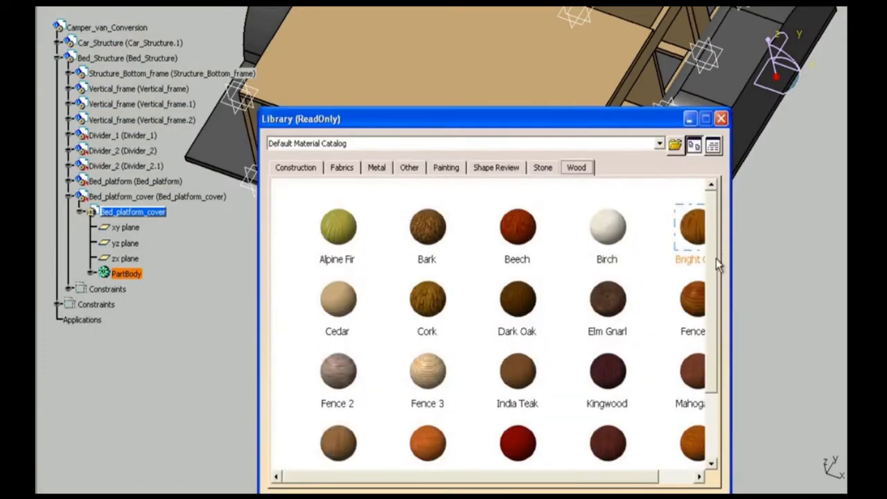
drag(717, 259, 717, 332)
click(462, 490)
right_click(130, 275)
click(163, 58)
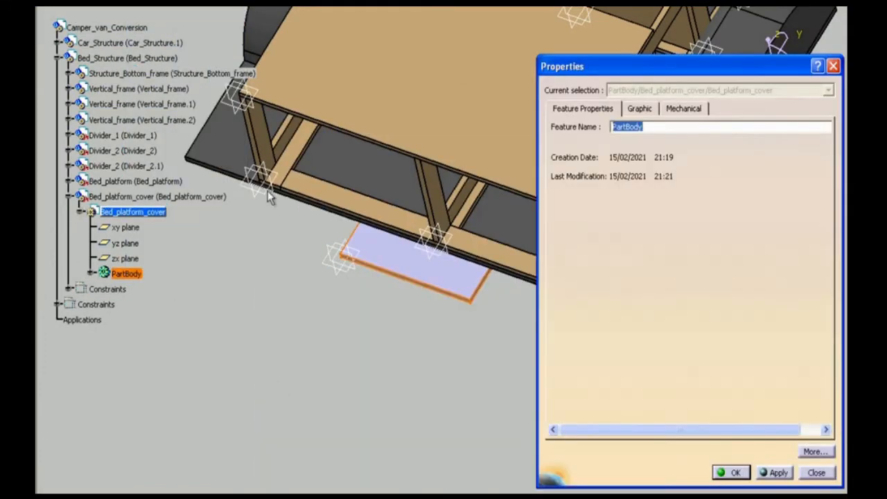
click(818, 477)
- Delete the Timber material from the PartBody of Bed_platform_cover
right_click(129, 274)
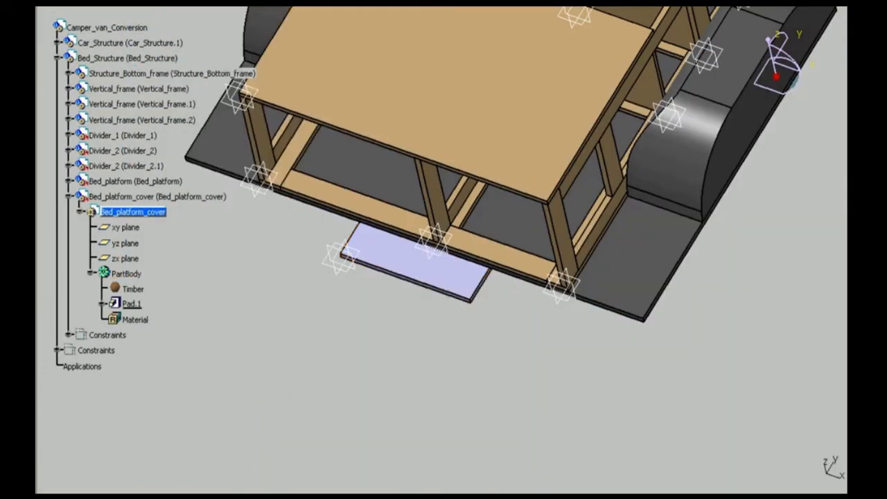
right_click(133, 289)
click(177, 175)
- Apply the Timber wood material to the Bed_platform_cover part itself
click(133, 212)
click(79, 212)
click(574, 169)
drag(712, 264, 712, 333)
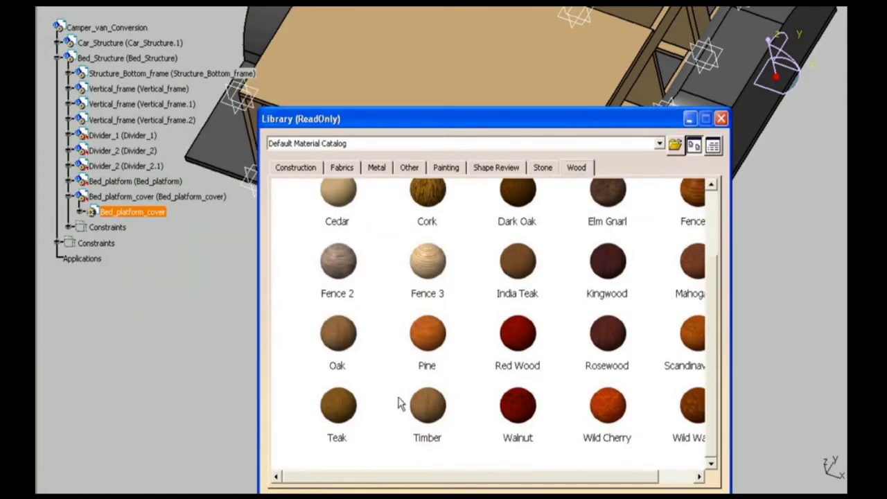
click(427, 405)
click(462, 490)
- Set the fill colour of the cover's PartBody to the tan swatch
click(80, 212)
right_click(125, 274)
click(152, 39)
click(640, 109)
click(622, 150)
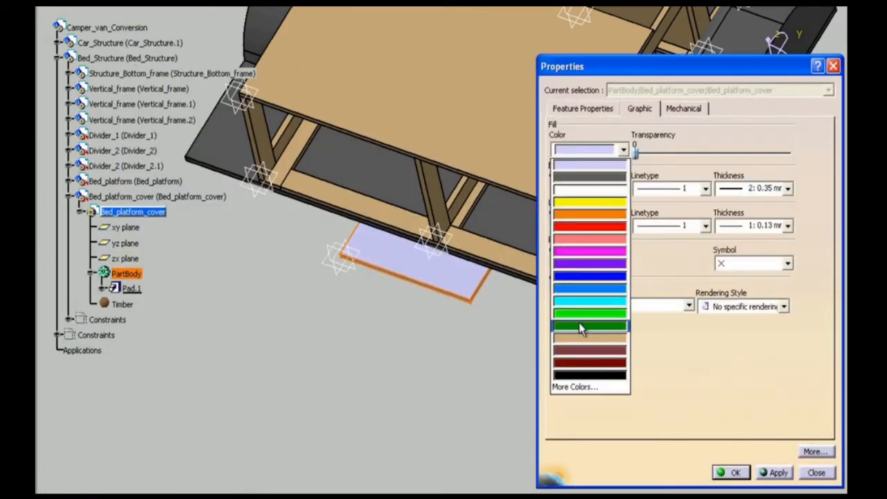
click(581, 337)
click(725, 473)
- Activate Bed_Structure and move Bed_platform_cover freely along the Z and Y axes until it sits above the platform opening
double_click(114, 61)
click(799, 392)
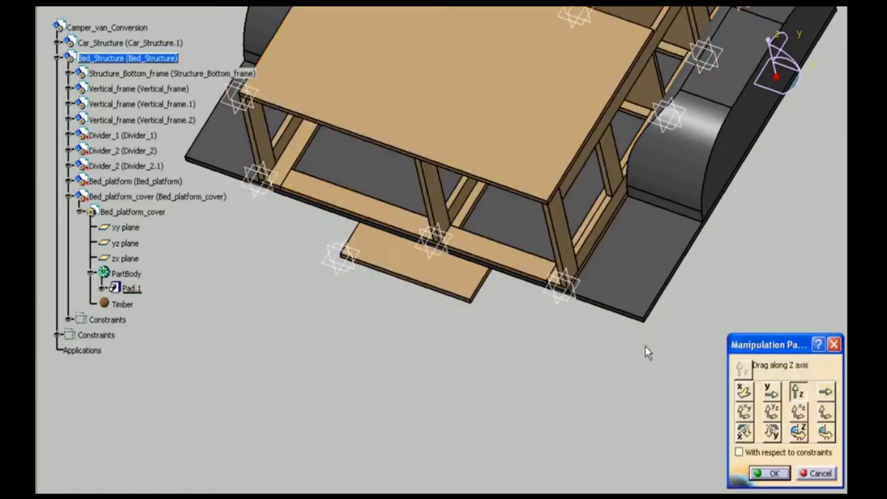
drag(463, 275, 481, 157)
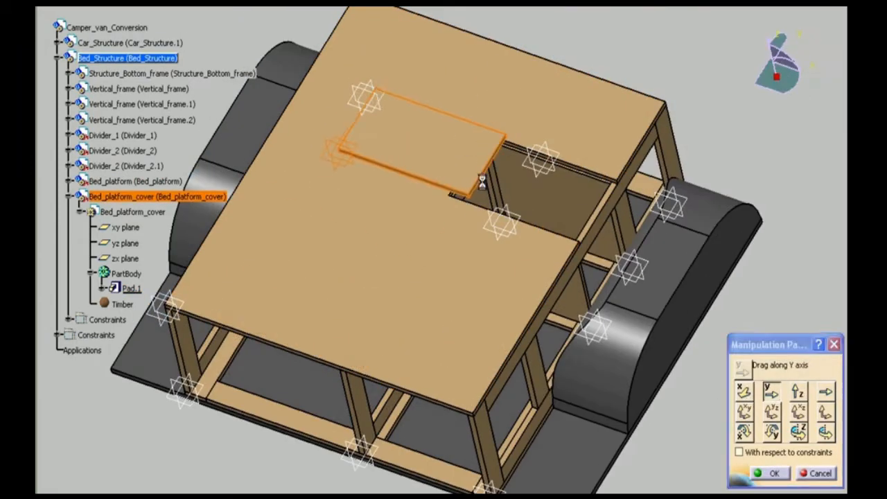
drag(481, 188, 572, 238)
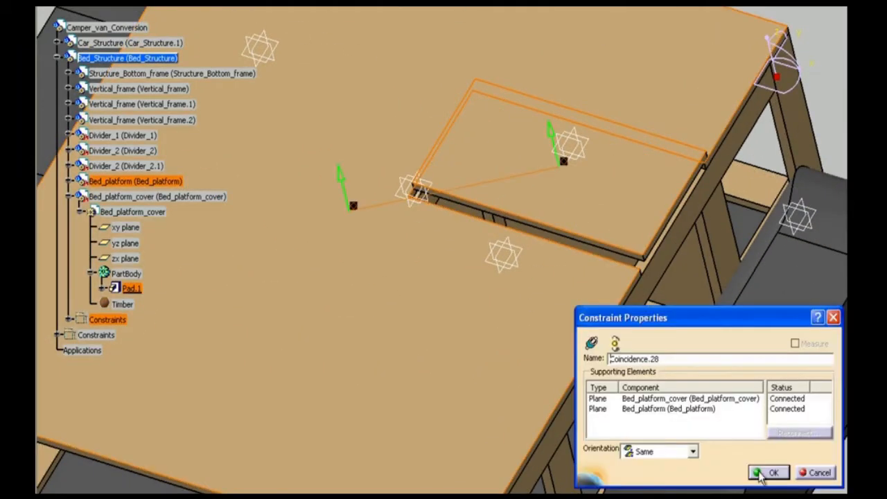
- Make the cover's top face coincident with the top face of Bed_platform, using the Same orientation
click(758, 476)
middle_drag(631, 230, 578, 123)
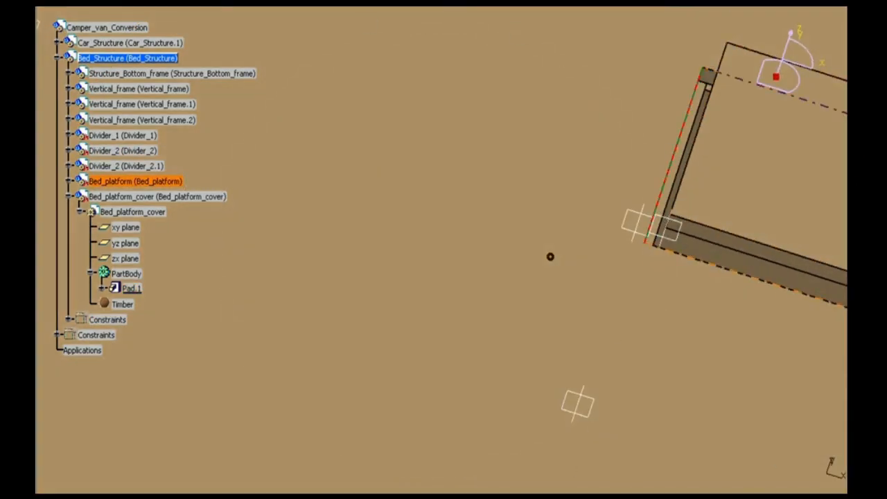
click(758, 475)
- Add offset constraints between the cover's sides and the long and short edges of the platform opening
middle_drag(752, 258, 547, 233)
click(546, 252)
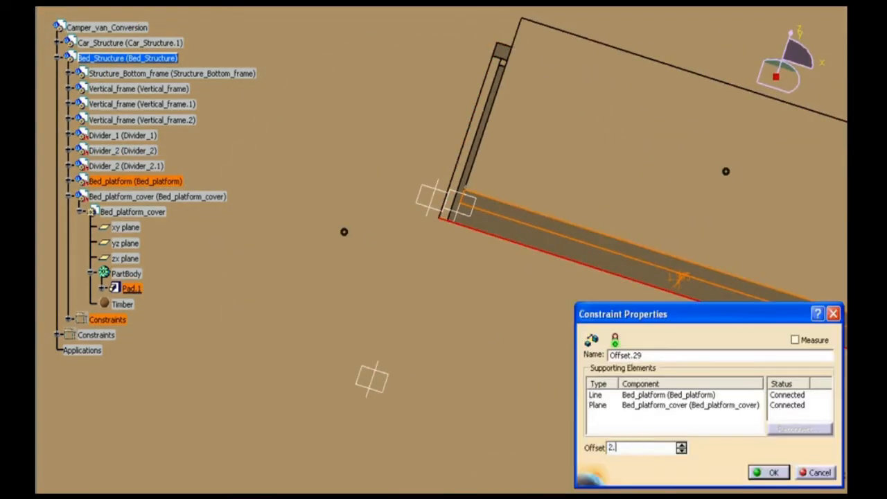
click(765, 473)
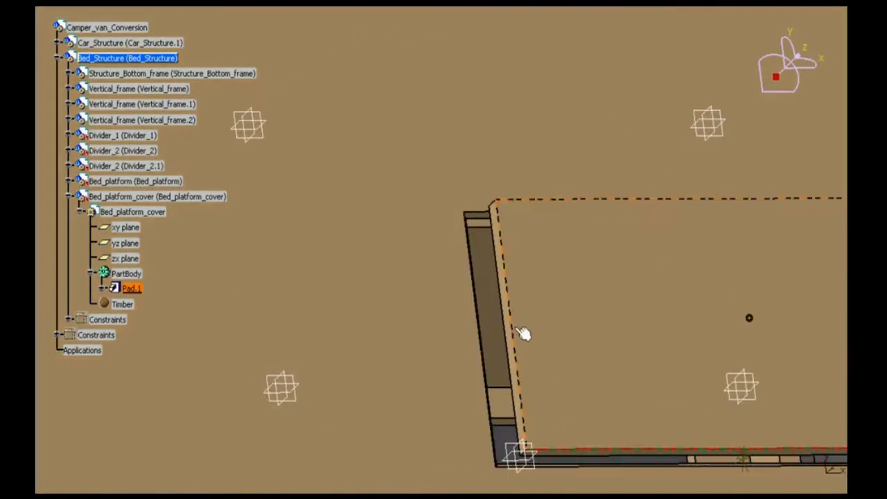
mouse_move(525, 333)
middle_down()
mouse_move(489, 249)
mouse_move(400, 208)
mouse_move(248, 215)
middle_up()
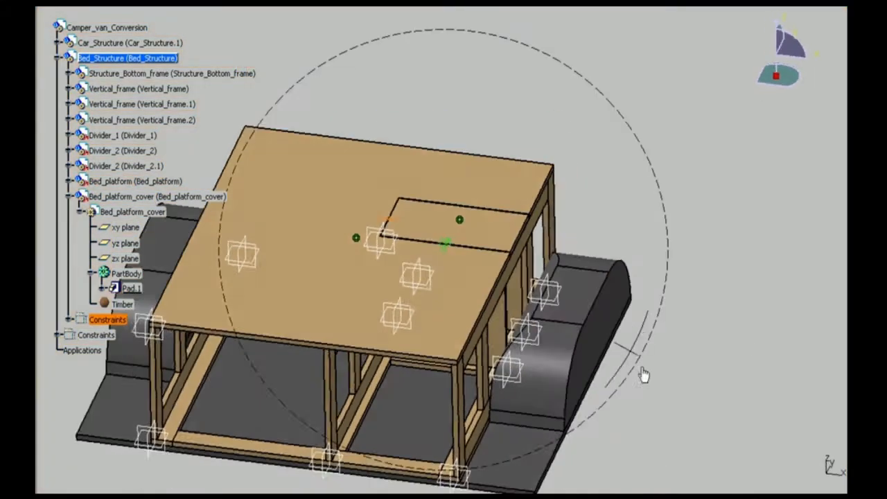
- Save a copy of Bed_platform_cover and of Bed_platform as CATPart files
click(65, 197)
click(147, 5)
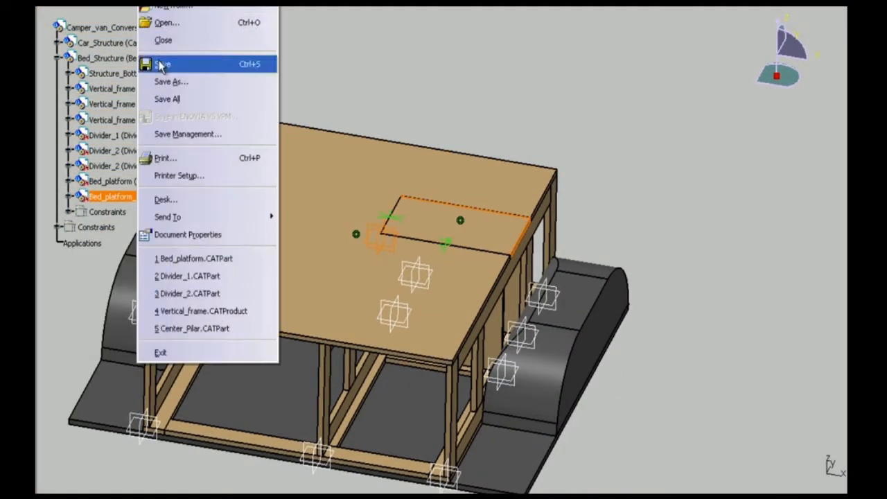
click(171, 82)
click(612, 377)
click(428, 291)
double_click(175, 183)
click(147, 5)
click(170, 82)
click(612, 376)
click(427, 291)
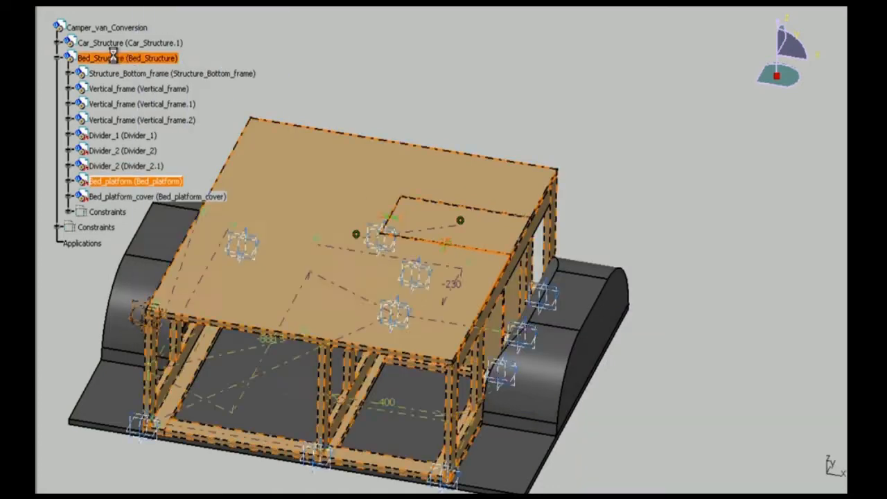
- Activate the Bed_Structure subassembly and save it using Save As
double_click(113, 55)
click(147, 5)
click(168, 82)
click(612, 376)
click(428, 291)
- Activate the top-level Camper_van_Conversion assembly and save it
double_click(107, 28)
click(147, 5)
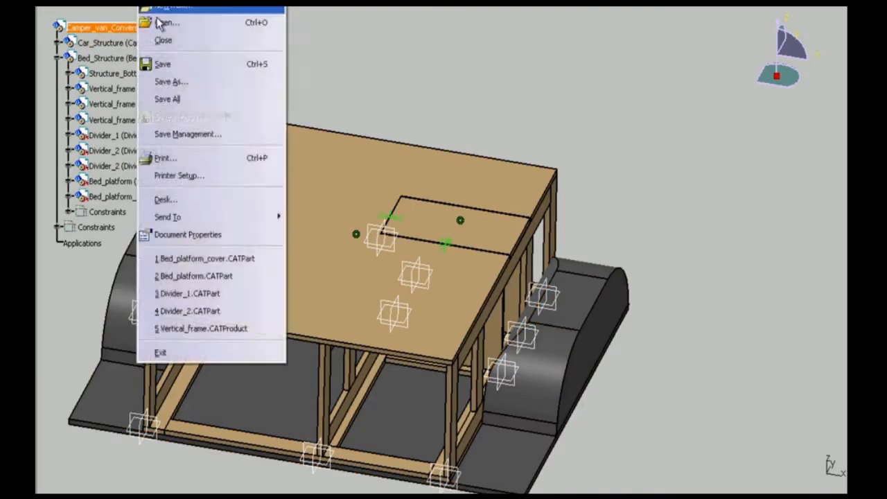
click(164, 64)
middle_drag(576, 260, 510, 245)
click(147, 6)
click(161, 65)
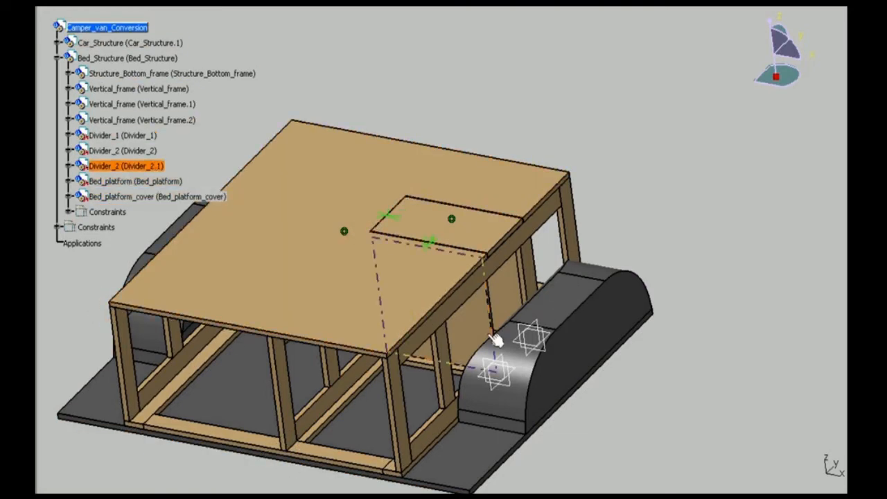
- Insert a new product named Kitchen_drawer under Bed_Structure
middle_drag(535, 326, 568, 250)
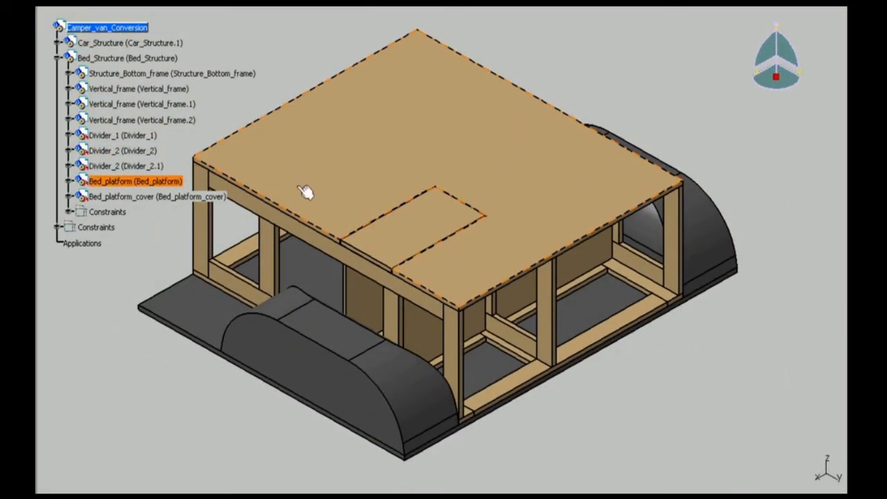
middle_drag(301, 189, 336, 192)
middle_drag(530, 392, 430, 305)
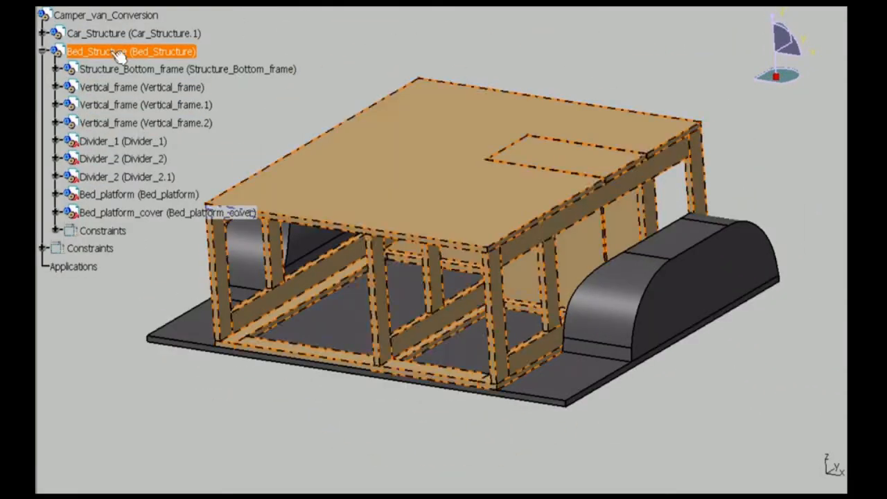
right_click(115, 52)
mouse_move(166, 290)
click(264, 290)
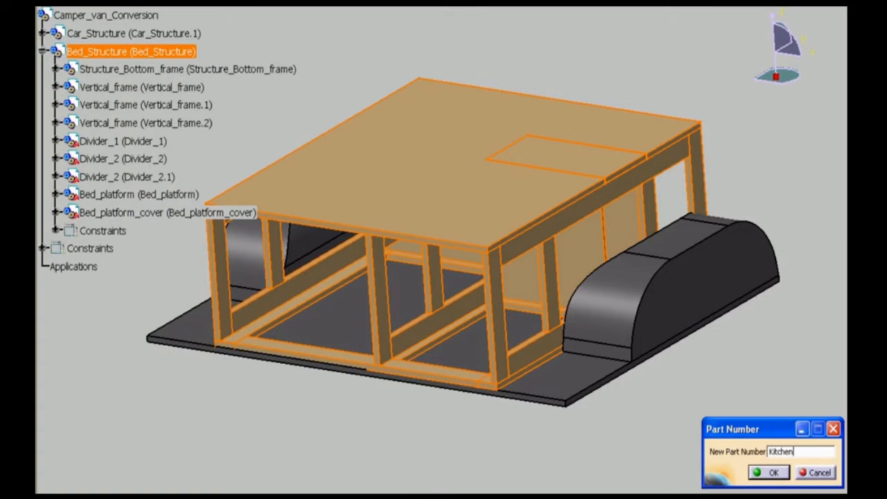
text(Kitchen_drawer)
key(Return)
- Insert a new part named Drawer_side_full under Kitchen_drawer
right_click(139, 238)
mouse_move(178, 469)
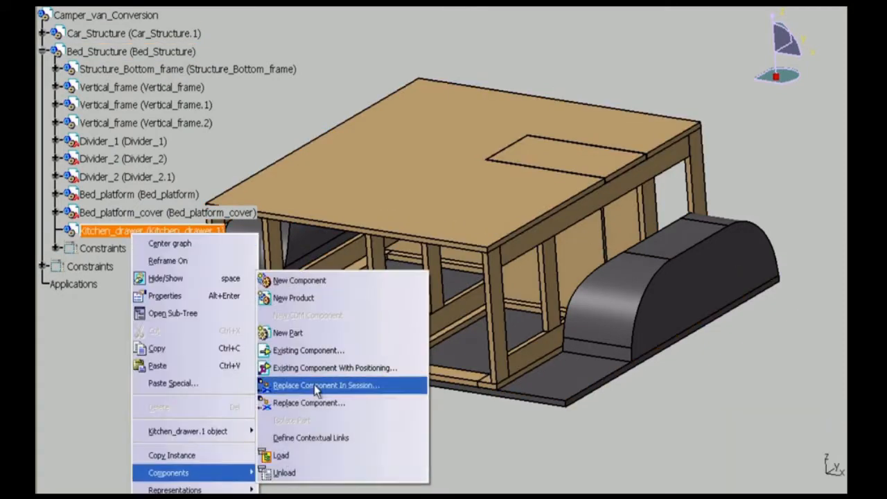
click(289, 298)
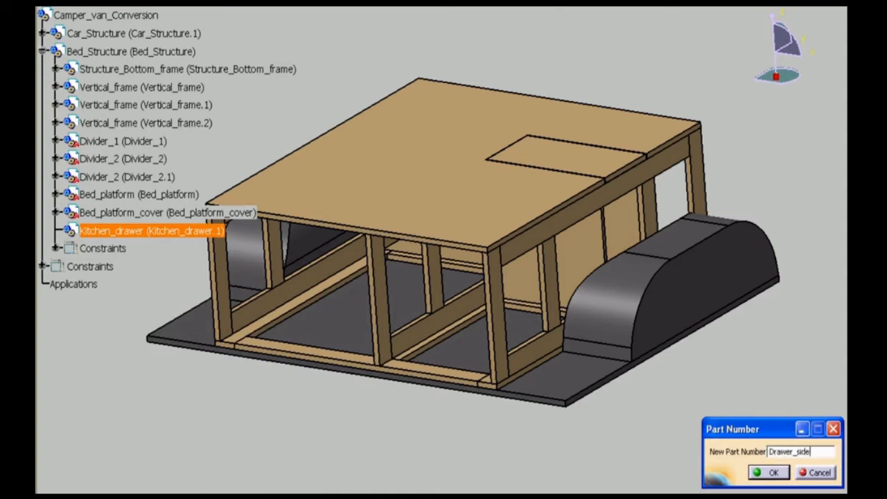
text(Drawer_side)
key(Return)
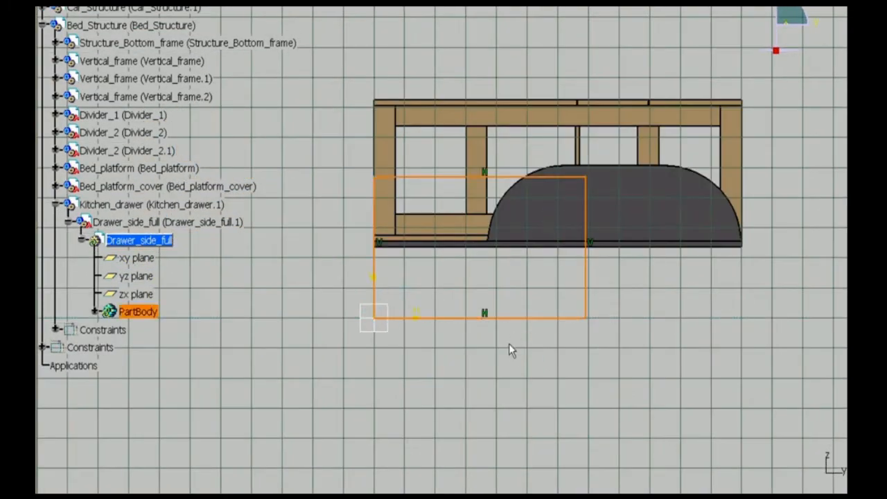
- Dimension the Drawer_side_full rectangle 630 mm long and 430 mm high, and reopen its height dimension for editing
double_click(500, 349)
key(Return)
middle_drag(402, 257, 445, 259)
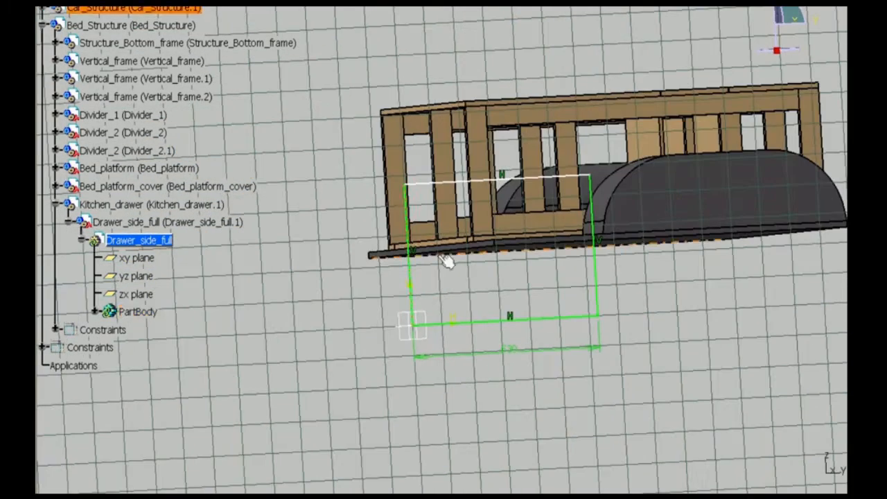
double_click(349, 263)
text(430)
key(Return)
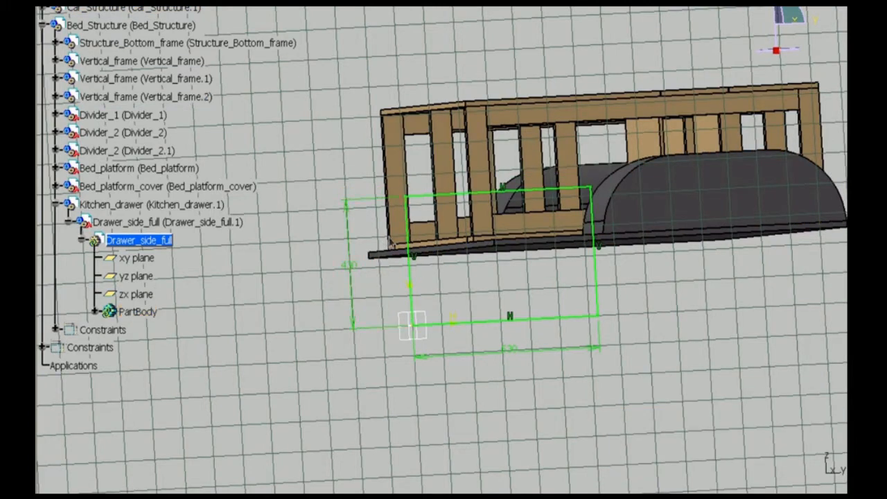
double_click(347, 262)
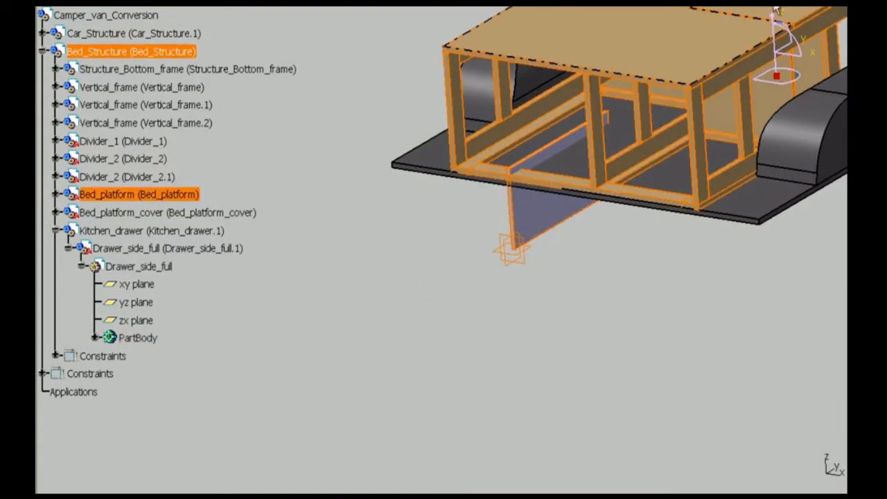
- With Bed_Structure active, move the drawer side clear of the frame and apply the Timber wood material to Drawer_side_full
click(131, 51)
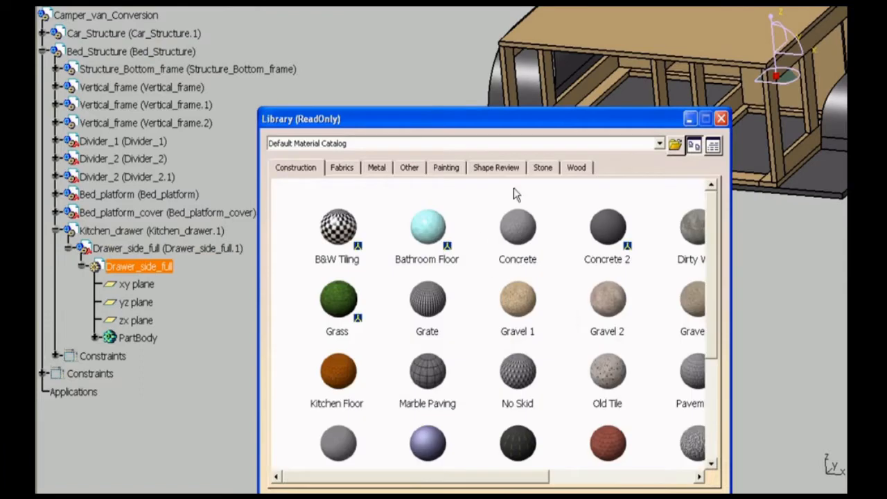
click(576, 168)
click(428, 406)
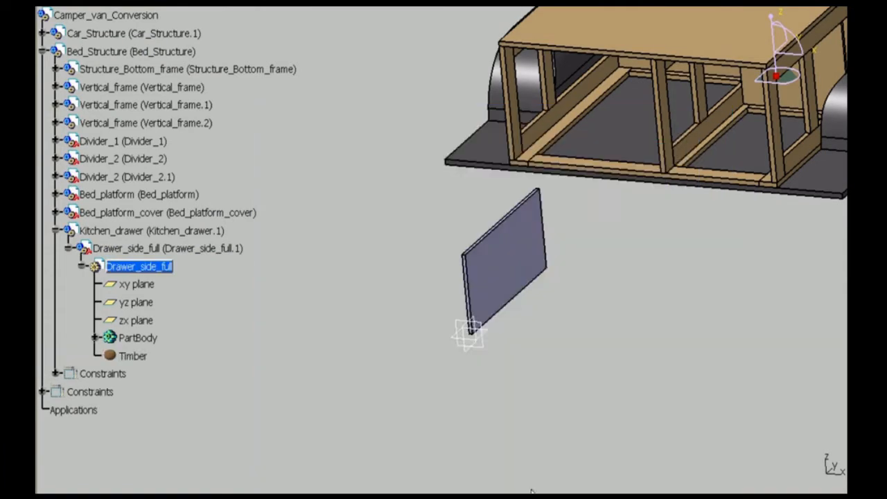
- Set the fill colour of Drawer_side_full's PartBody to the tan swatch
right_click(117, 340)
click(149, 102)
click(693, 108)
click(622, 150)
click(590, 341)
click(569, 109)
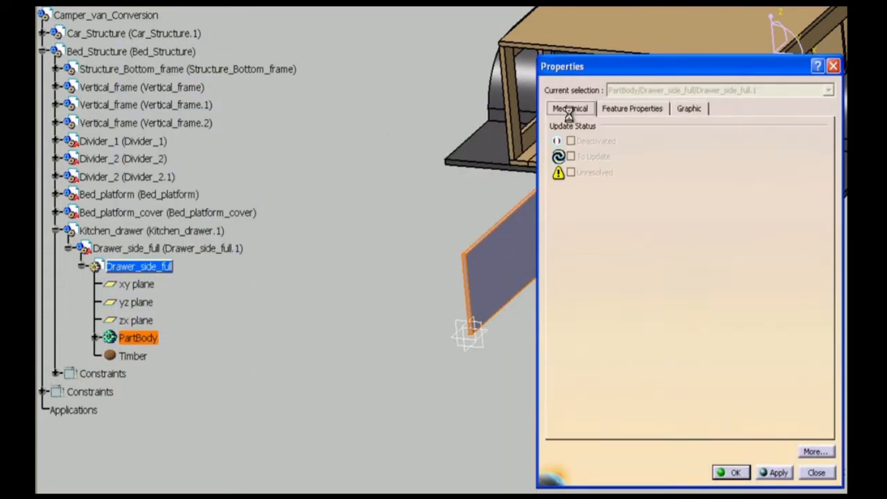
click(748, 473)
- Insert a new part named Drawer_Side_small under Kitchen_drawer
right_click(119, 231)
click(270, 326)
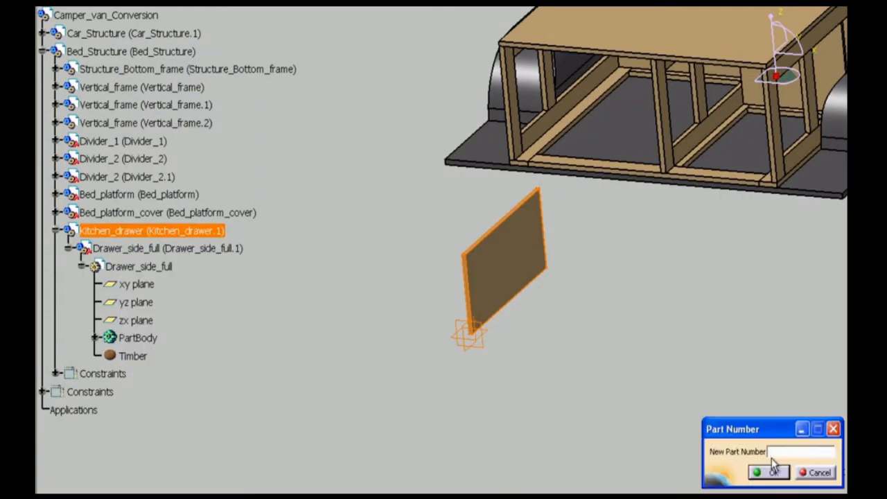
key(Return)
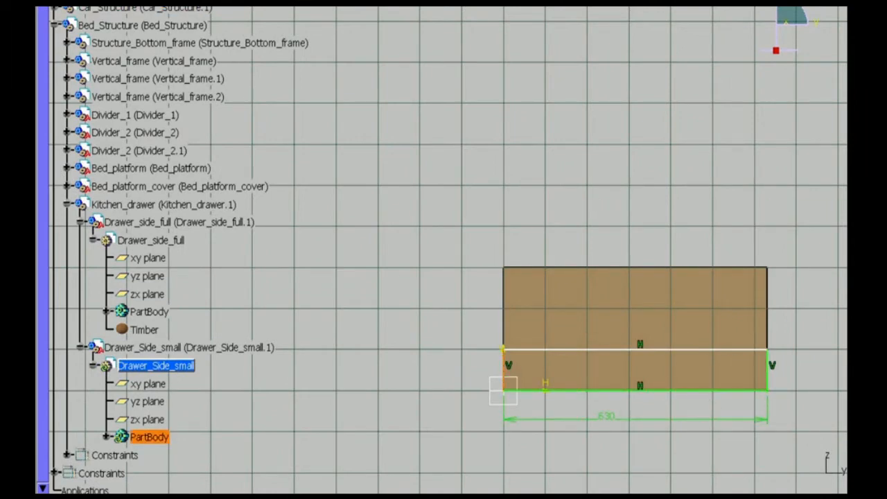
- Set the height of the Drawer_Side_small rectangle to 300-250 mm, close the sketch and pad it into a solid strip
double_click(464, 365)
text(300-250)
key(Return)
click(854, 52)
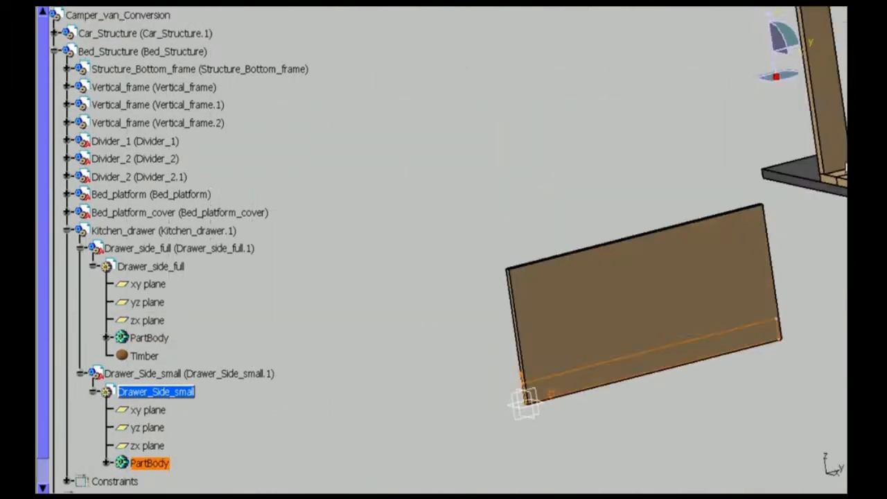
click(854, 76)
click(716, 474)
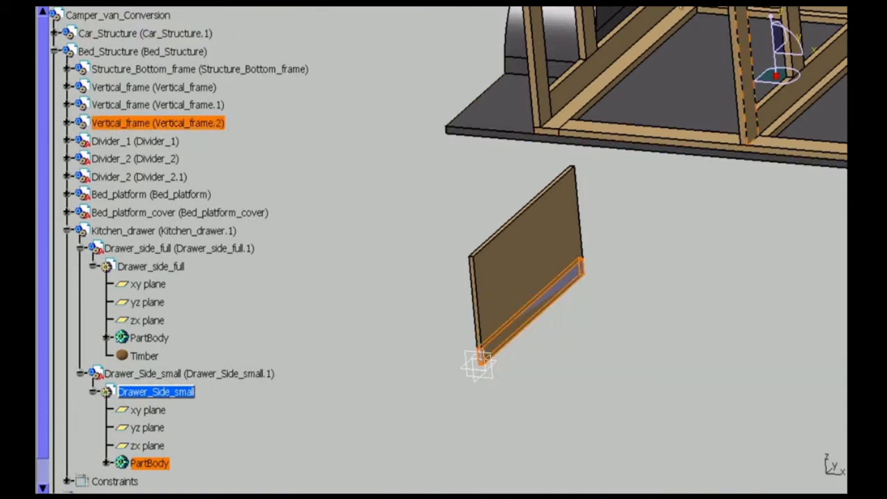
- Activate Kitchen_drawer and move Drawer_Side_small freely along the X axis, away from Drawer_side_full
click(164, 230)
click(743, 392)
drag(538, 310, 631, 333)
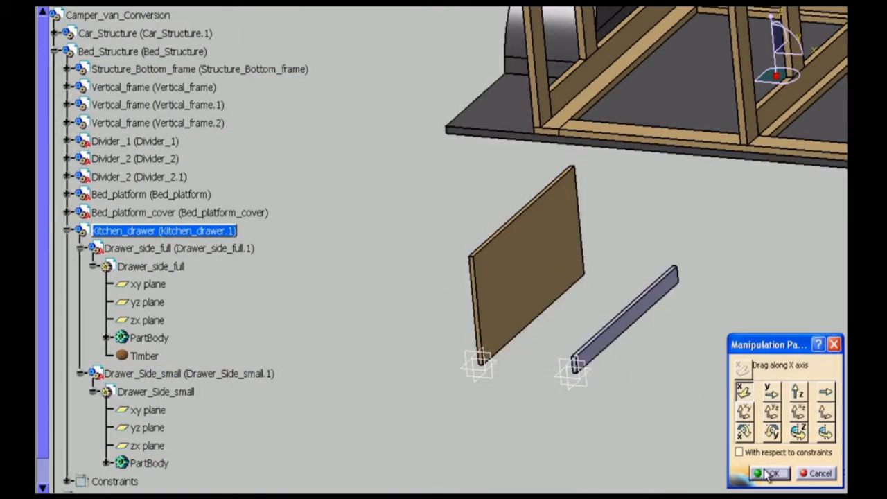
click(769, 474)
- Set the fill colour of Drawer_Side_small's PartBody to the tan swatch
middle_drag(645, 416, 629, 391)
right_click(150, 464)
click(182, 310)
click(688, 108)
click(622, 151)
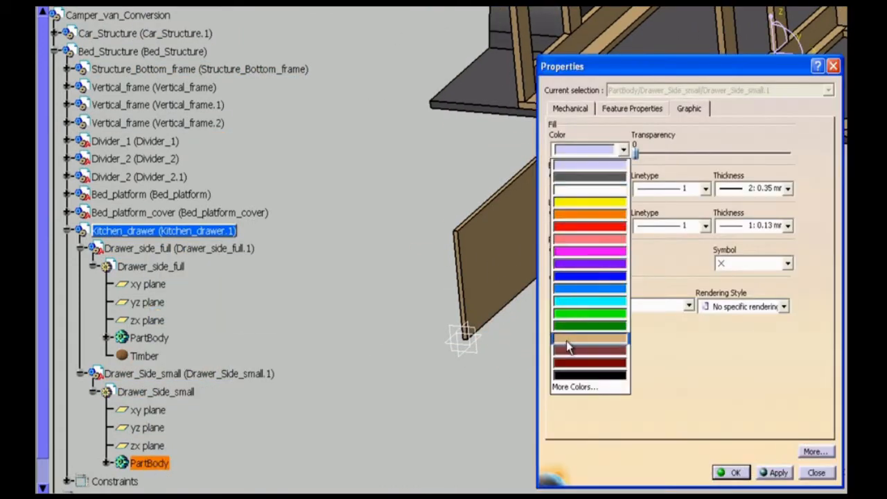
click(568, 341)
click(732, 472)
- Apply the Timber wood material to the Drawer_Side_small part
double_click(166, 392)
click(319, 495)
click(576, 168)
drag(714, 346, 714, 416)
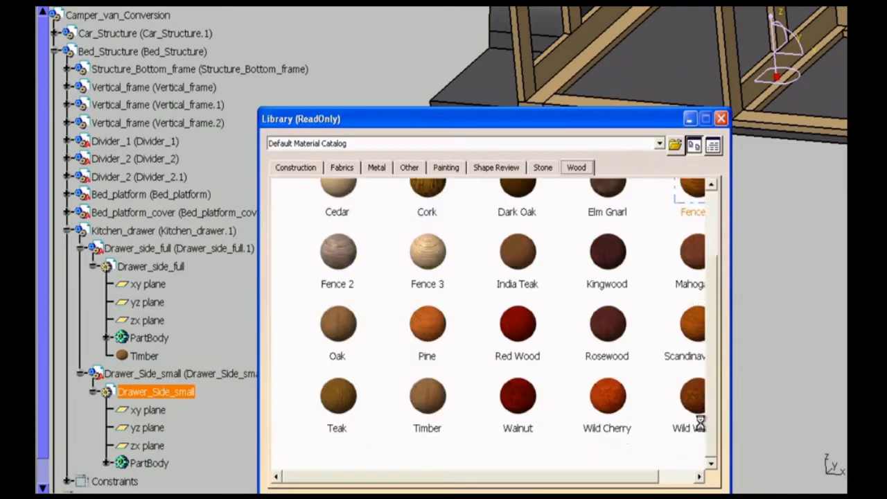
click(427, 399)
click(628, 495)
- Activate Kitchen_drawer and add a 335 mm offset constraint between the facing sides of Drawer_side_full and Drawer_Side_small
middle_drag(493, 289, 513, 291)
middle_drag(436, 366, 529, 345)
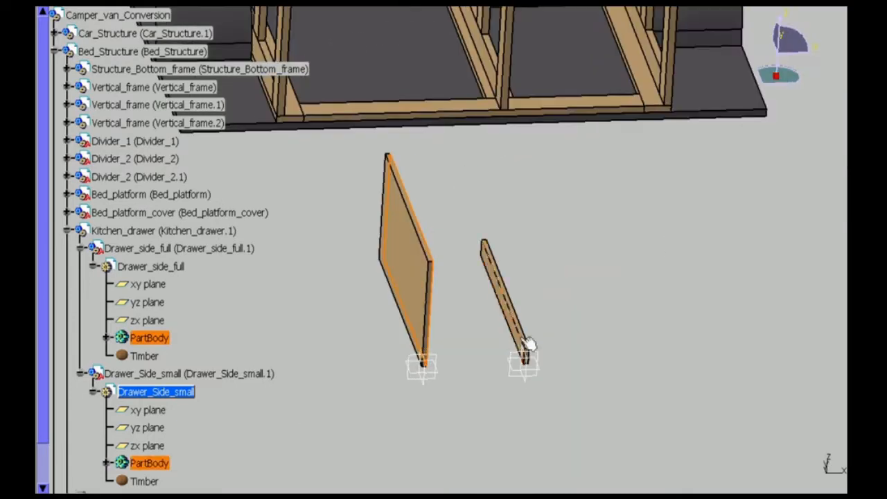
double_click(181, 231)
click(512, 309)
middle_drag(579, 335, 475, 305)
ctrl+click(463, 289)
click(511, 8)
click(816, 472)
text(335)
key(Return)
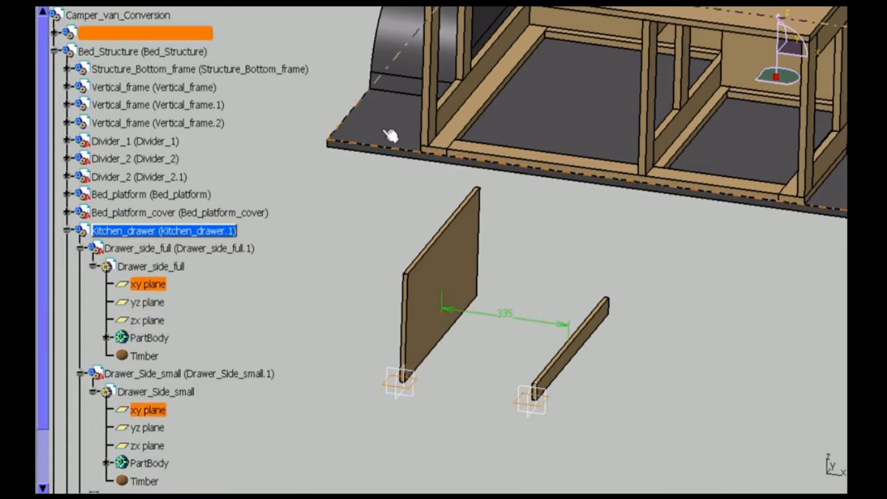
- Add coincidence constraints between the two drawer sides, the first joining their xy planes
click(478, 9)
key(Return)
click(478, 9)
click(750, 473)
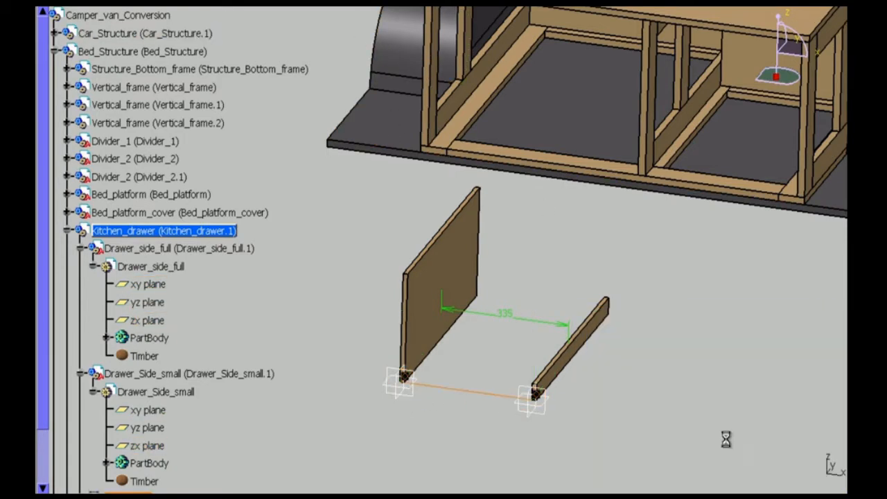
- Collapse both drawer side branches and insert a new part named Drawer_back under Kitchen_drawer
right_click(143, 233)
click(80, 248)
click(68, 266)
right_click(109, 234)
mouse_move(210, 435)
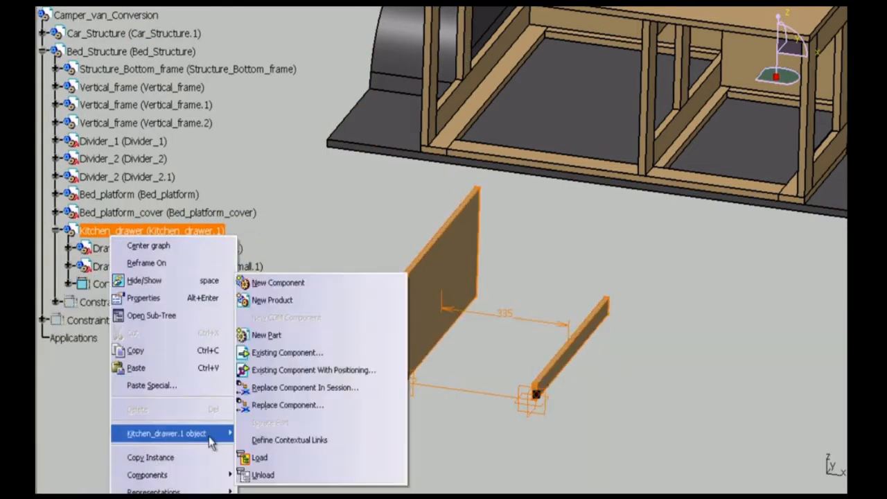
click(269, 335)
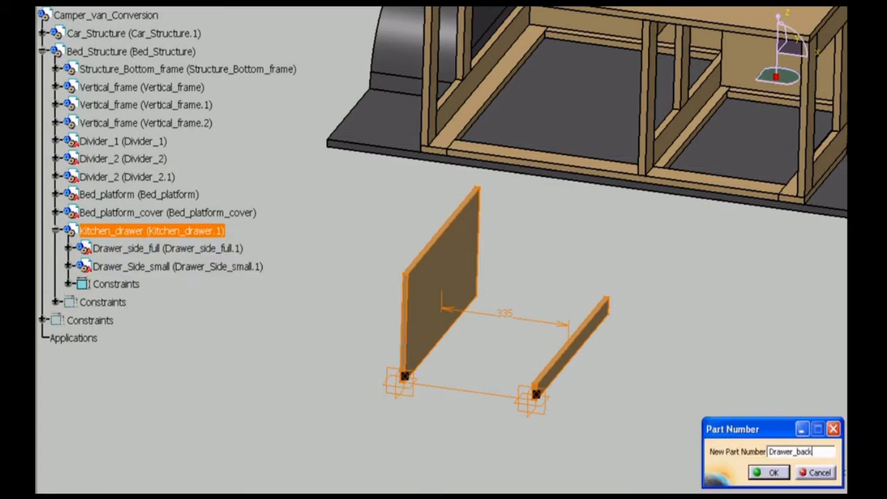
key(Return)
click(481, 289)
- Sketch a rectangle for Drawer_back from the part origin and set its width to 359 mm
click(83, 302)
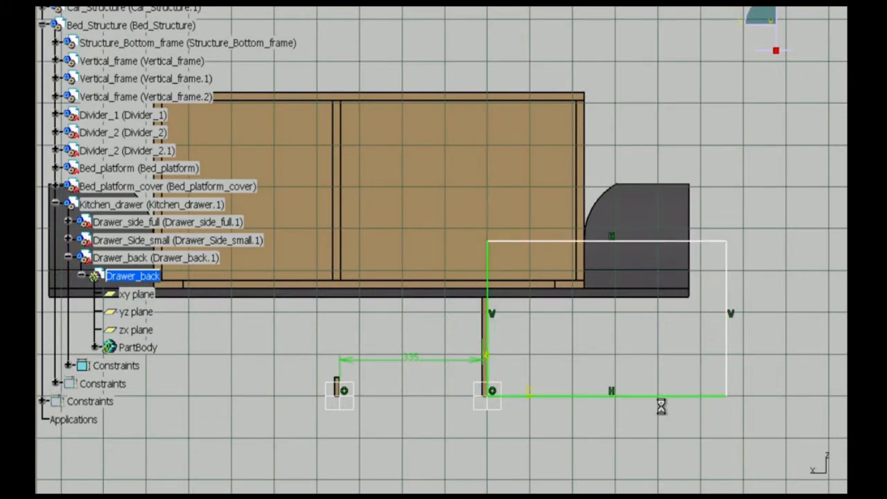
click(646, 430)
double_click(633, 423)
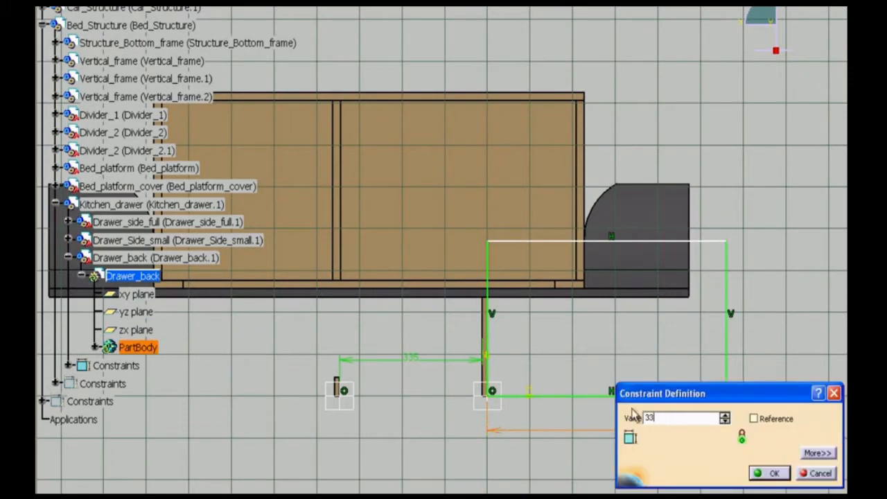
key(Return)
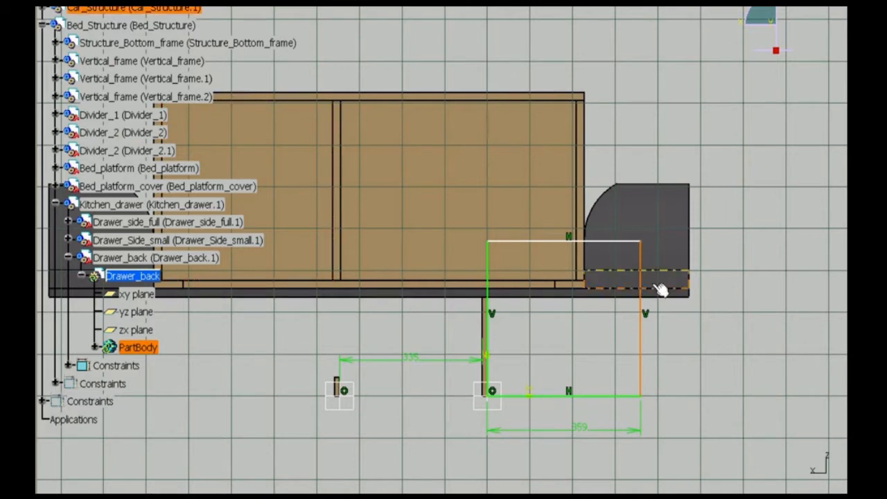
- Set the Drawer_back rectangle's height to 300 mm and pad the profile 12 mm
double_click(712, 303)
text(30)
key(Return)
double_click(714, 368)
text(300)
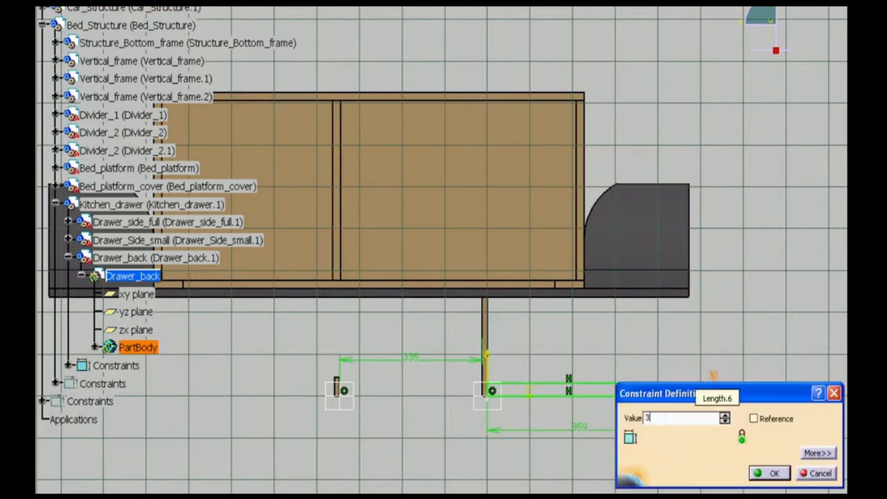
key(Return)
text(12)
key(Return)
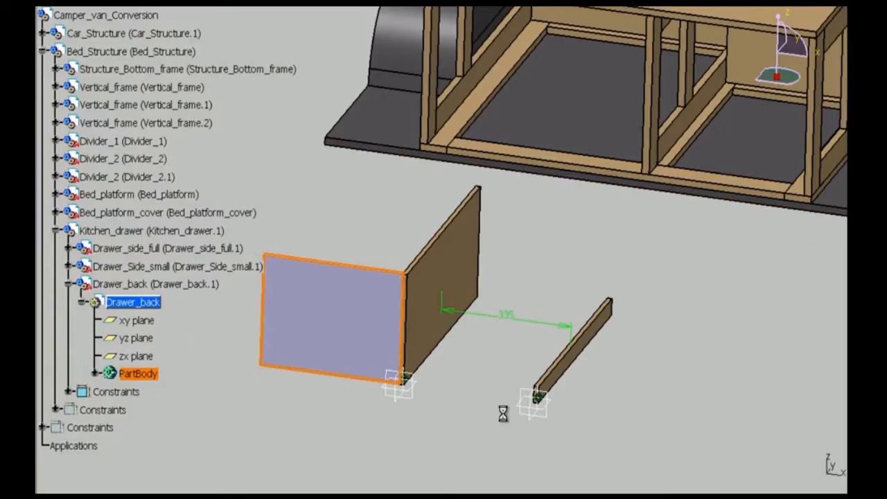
- Apply the Timber wood material to the Drawer_back part
click(96, 375)
click(140, 303)
click(82, 303)
right_click(141, 304)
key(Escape)
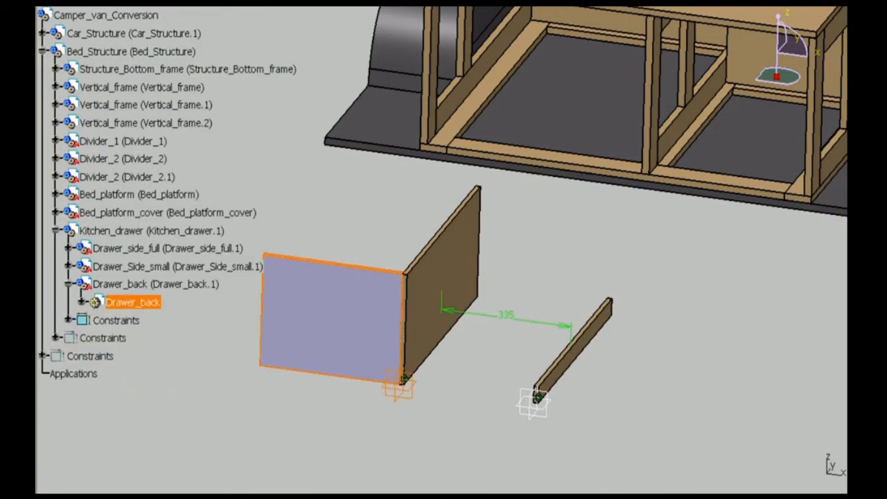
click(580, 172)
scroll(581, 277, down, 3)
click(427, 406)
click(661, 491)
- Set the Drawer_back body's graphic colour to the same brown as the drawer sides
click(82, 302)
right_click(130, 376)
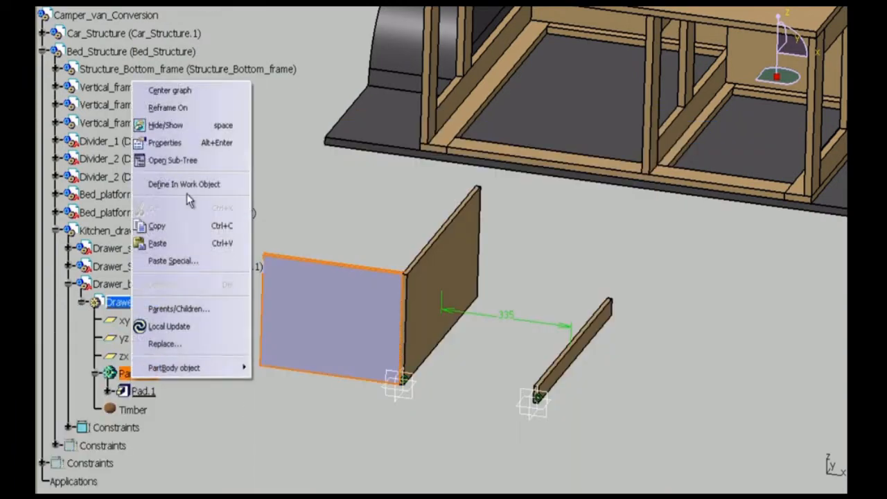
click(170, 143)
click(623, 149)
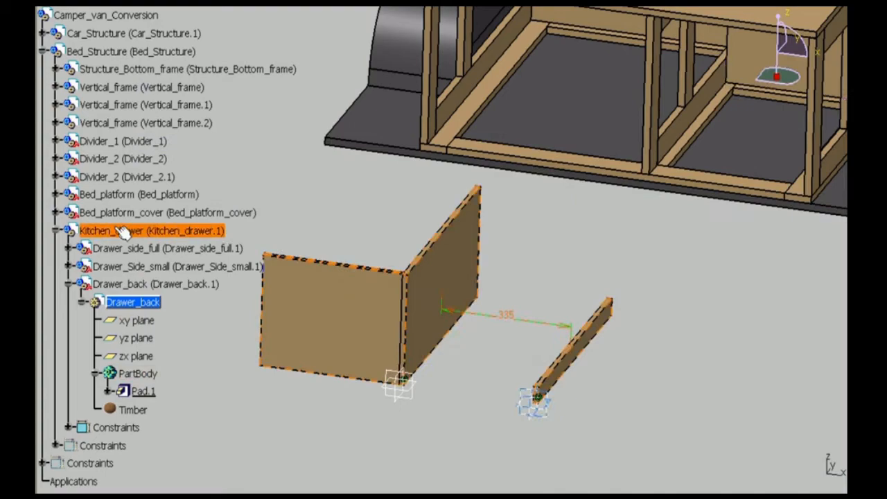
- Activate Kitchen_drawer and move Drawer_back to the rear end of the two drawer sides
click(149, 230)
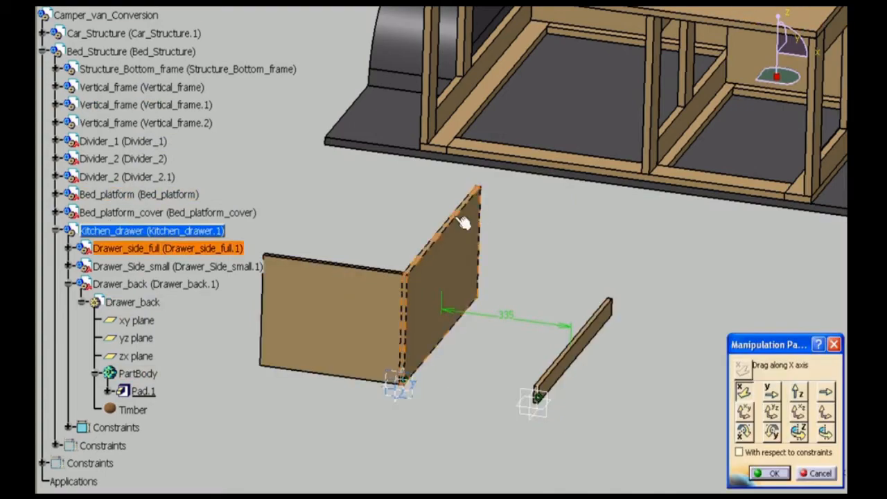
click(452, 218)
drag(382, 304, 456, 212)
click(743, 391)
drag(441, 242, 581, 257)
click(771, 474)
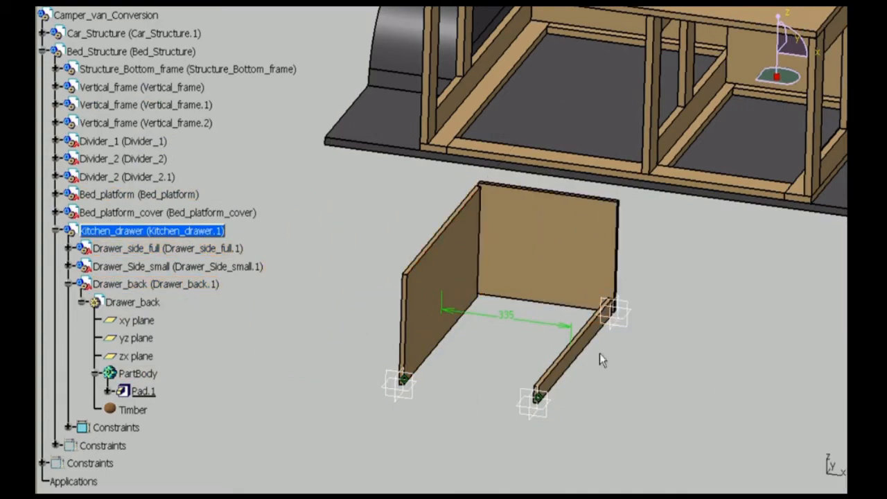
- Constrain Drawer_back to Drawer_side_full at their rear corner by aligning the adjoining faces of the two panels
middle_drag(600, 353, 626, 271)
click(601, 245)
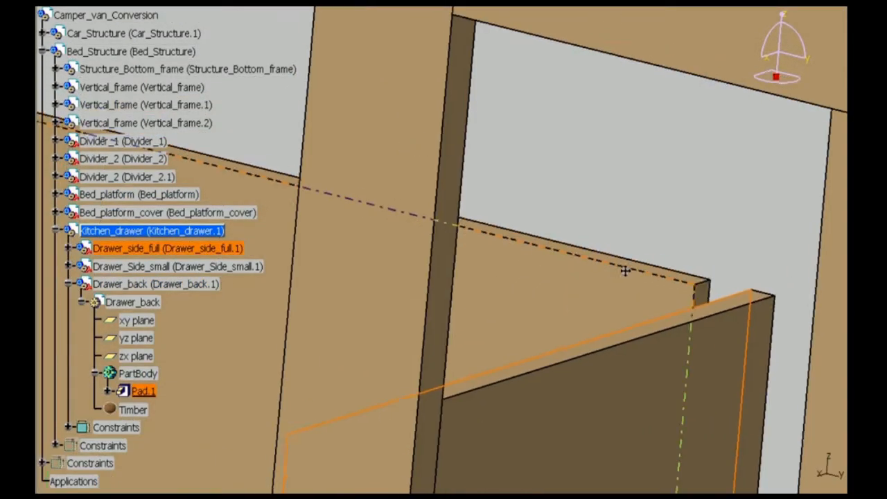
click(698, 287)
click(466, 6)
click(748, 477)
middle_drag(612, 370, 371, 310)
click(658, 273)
click(465, 8)
click(748, 477)
middle_drag(588, 204, 585, 186)
click(580, 179)
ctrl+click(597, 232)
click(466, 7)
click(748, 477)
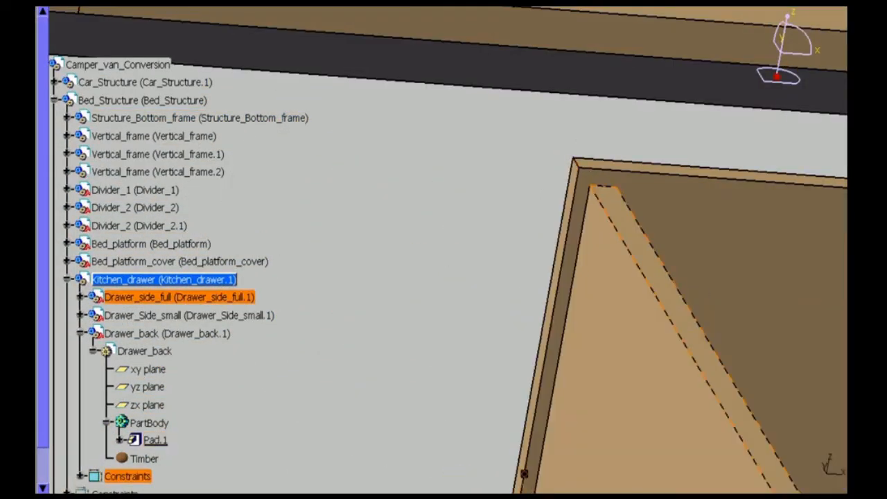
- Measure the width and height of the drawer opening between the pillars of the vertical frames
middle_drag(665, 347, 647, 279)
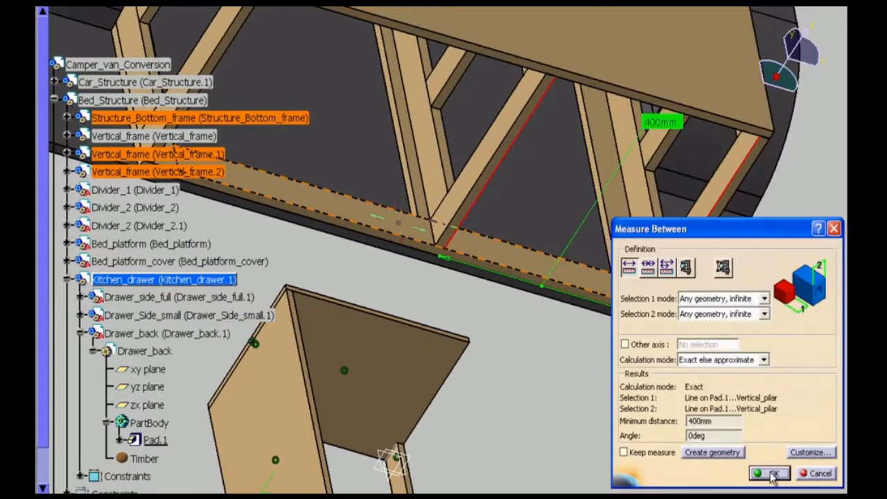
click(775, 476)
middle_drag(485, 416, 423, 56)
middle_drag(416, 104, 476, 423)
click(503, 117)
click(402, 125)
click(774, 476)
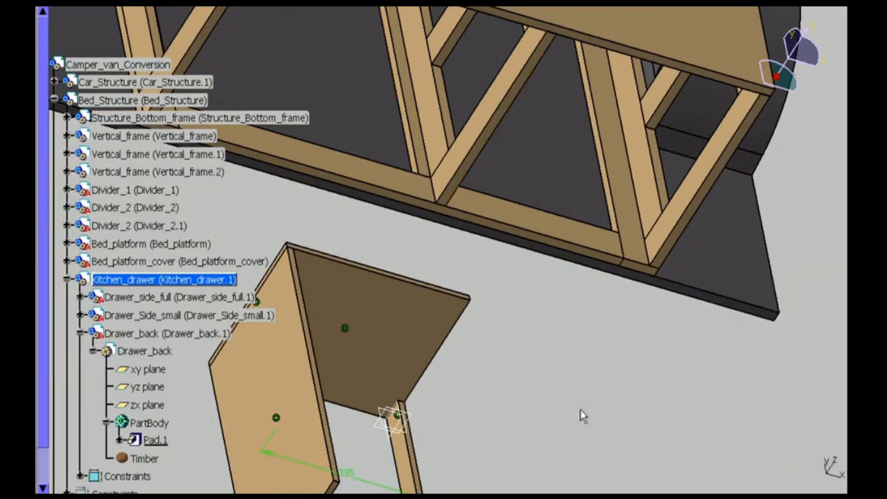
- Collapse the Drawer_back branch and insert a new part named Drawer_face under Kitchen_drawer
middle_drag(582, 416, 637, 291)
click(80, 334)
right_click(109, 278)
mouse_move(208, 227)
click(323, 280)
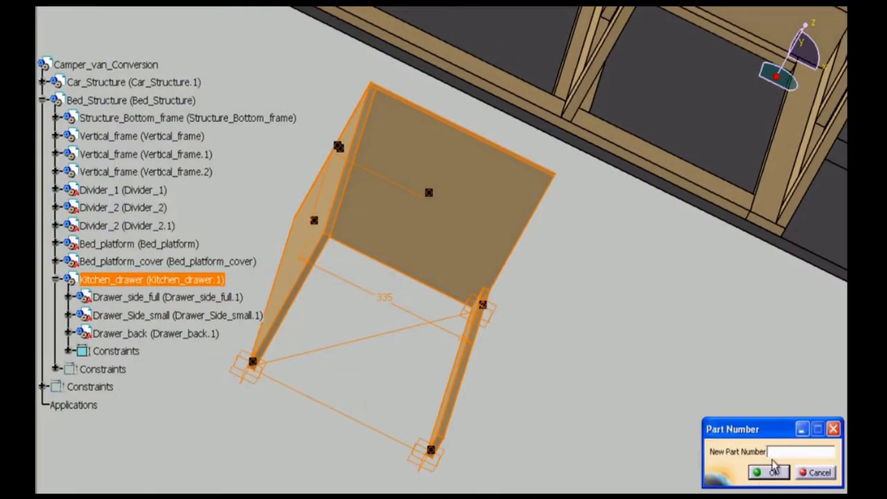
text(Drawer_face)
click(769, 472)
click(463, 290)
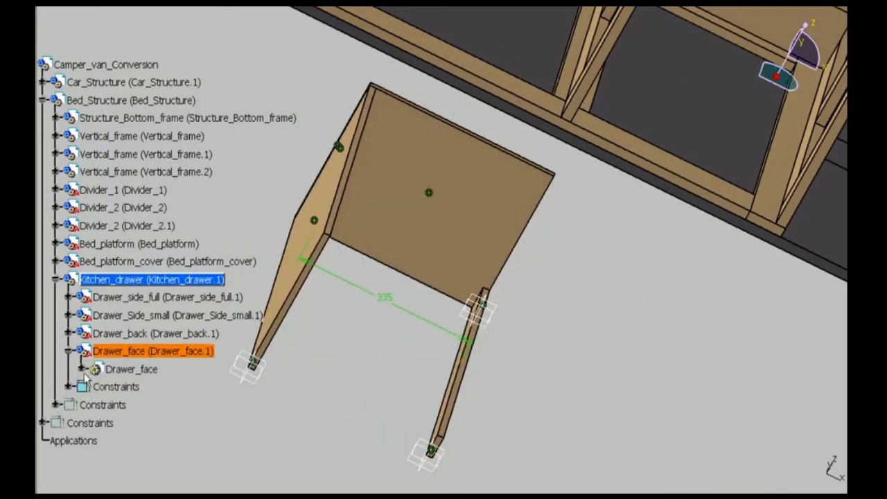
- Sketch a rectangle for Drawer_face from the part origin and set its width to 400-5 mm
click(82, 370)
double_click(131, 370)
click(462, 318)
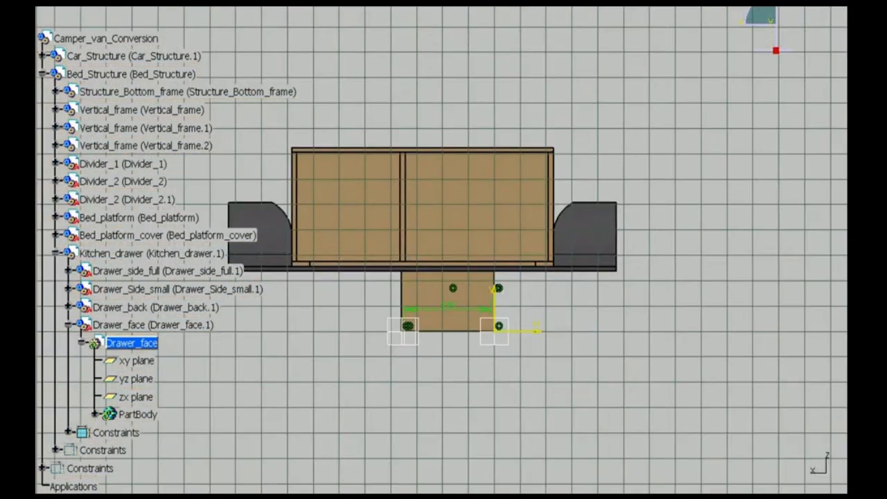
click(567, 357)
double_click(563, 354)
text(400-)
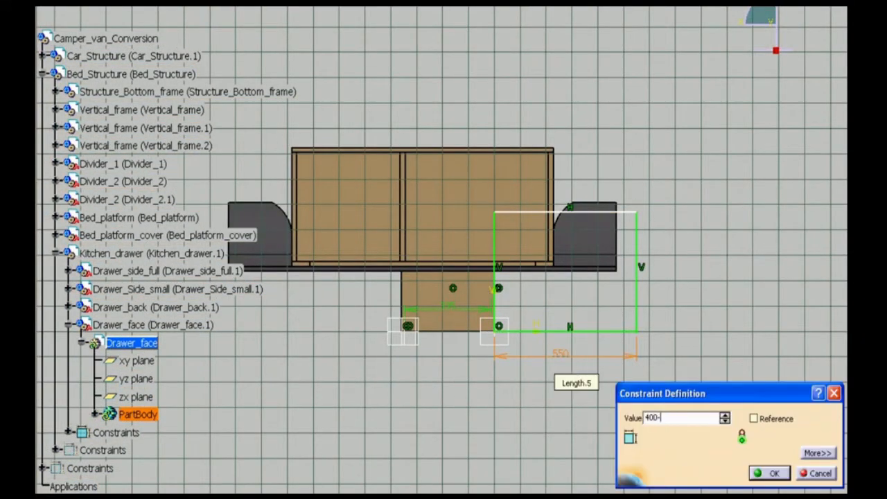
text(5)
key(Return)
- Set the Drawer_face rectangle's height to 431-5 mm and pad the profile
double_click(640, 270)
text(431-5)
key(Return)
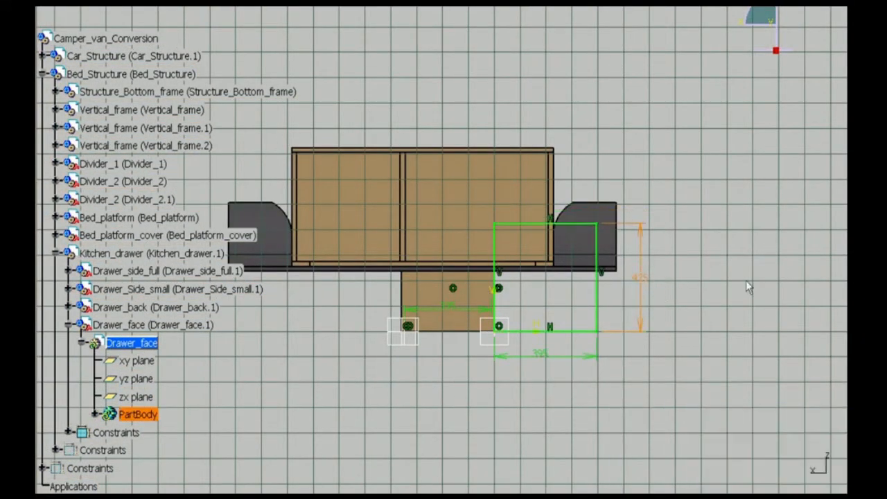
key(Return)
- Colour the Drawer_face body brown like the other panels and apply the Timber wood material to the part
right_click(149, 442)
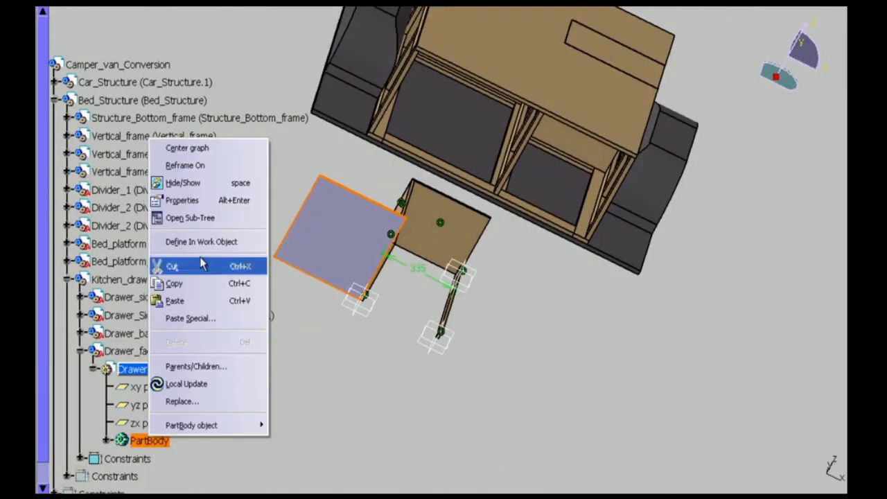
click(182, 200)
click(627, 151)
click(586, 367)
click(731, 472)
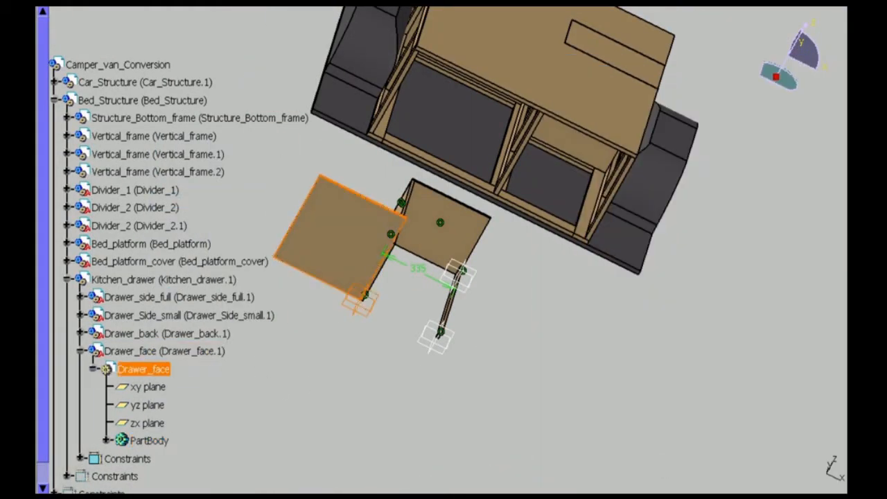
click(578, 167)
drag(715, 243, 716, 347)
click(426, 411)
click(505, 491)
- Activate Kitchen_drawer and move Drawer_face along the X axis in front of the two drawer sides
middle_drag(347, 249, 383, 322)
double_click(147, 279)
drag(434, 298, 506, 349)
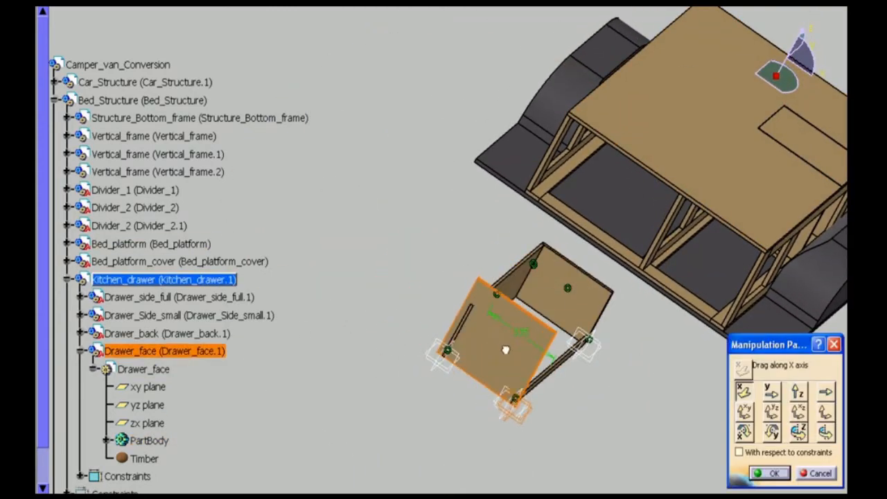
click(769, 473)
- Add an offset constraint of -(400-359)/2 mm between the side faces of Drawer_face and Drawer_side_full
middle_drag(667, 467, 444, 208)
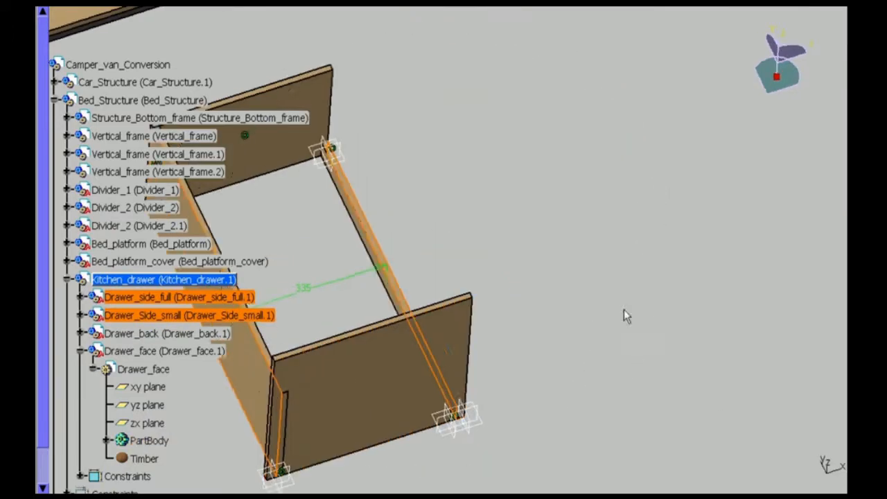
middle_drag(624, 309, 684, 274)
click(520, 41)
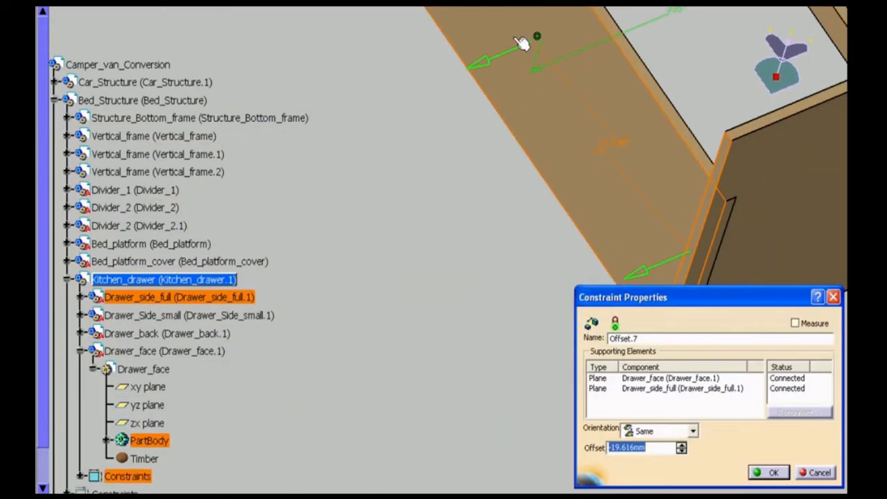
text(-(400-359)/2)
key(Return)
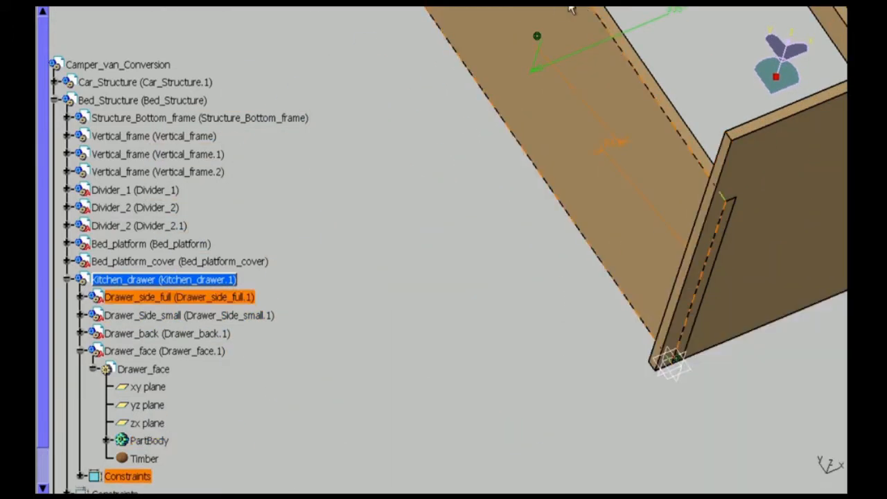
- Constrain Drawer_face to the front end and bottom face of Drawer_side_full and hide Kitchen_drawer's constraints
middle_drag(572, 7, 506, 197)
click(501, 193)
click(532, 149)
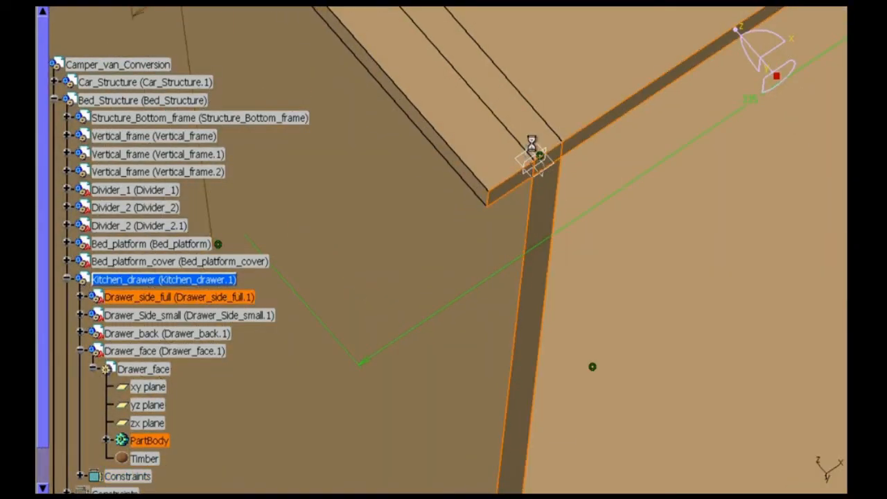
key(Return)
middle_drag(607, 342, 590, 143)
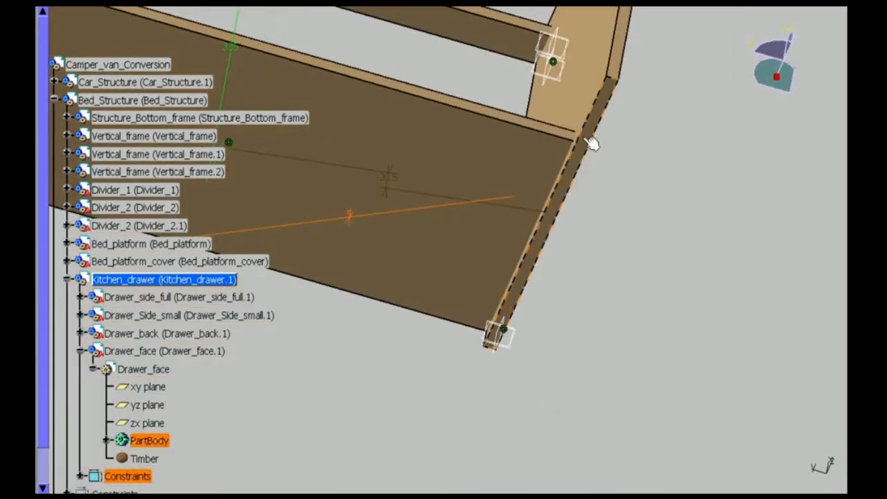
click(825, 391)
click(554, 134)
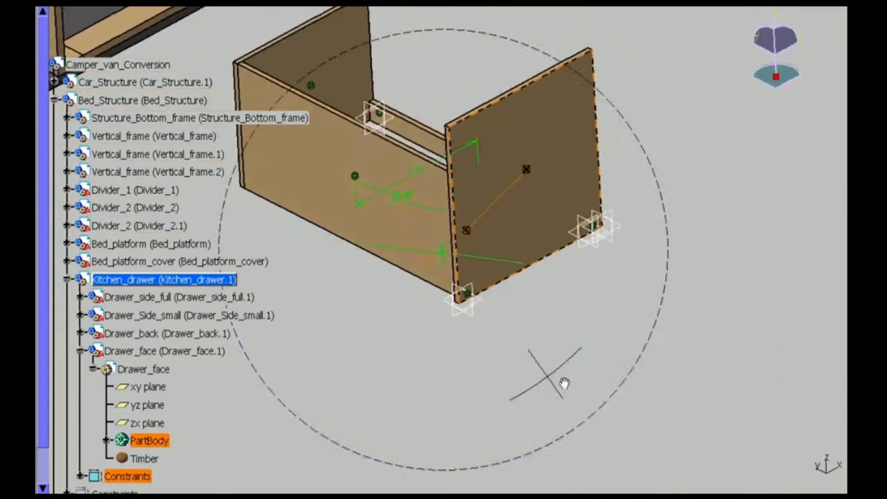
middle_drag(564, 382, 479, 309)
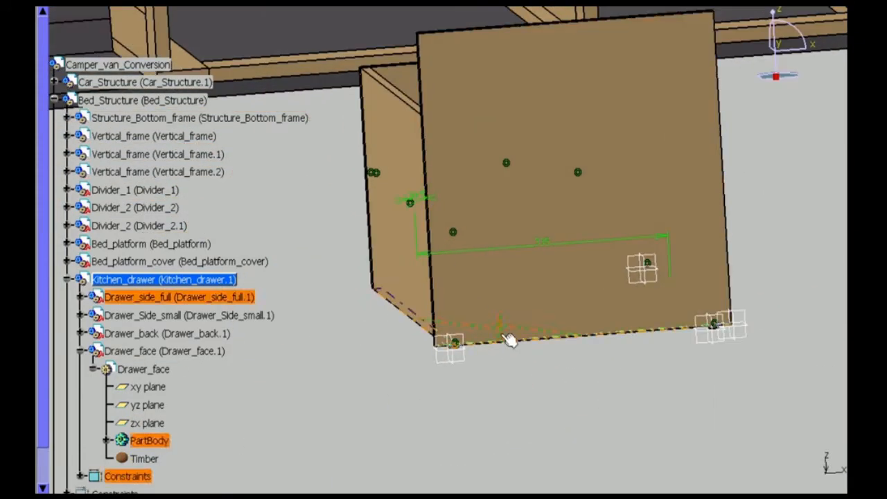
click(520, 337)
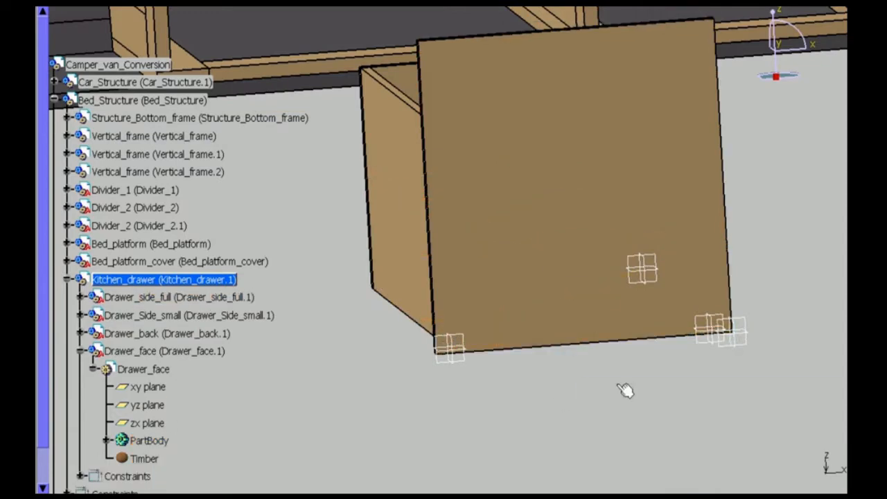
- Collapse the Drawer_face branch and insert a new part named Drawer_plan under Kitchen_drawer
middle_drag(626, 390, 423, 177)
click(138, 280)
click(80, 352)
right_click(122, 279)
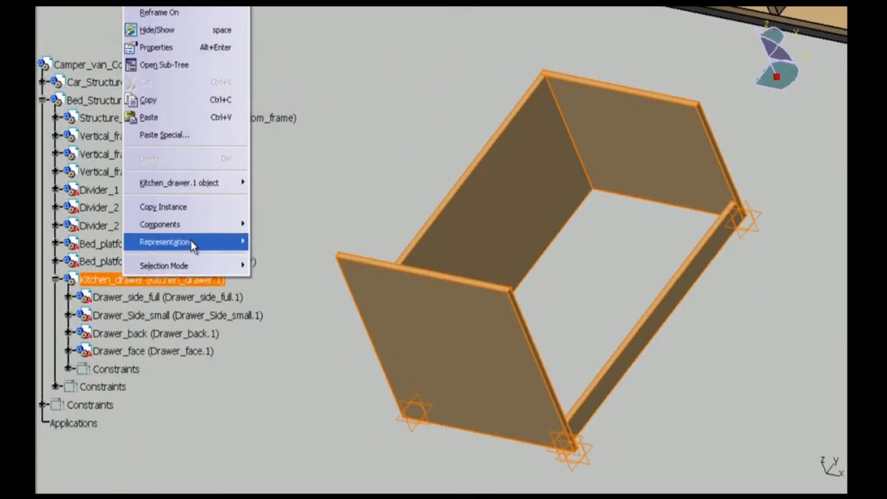
mouse_move(192, 225)
click(294, 259)
text(Drawer_P)
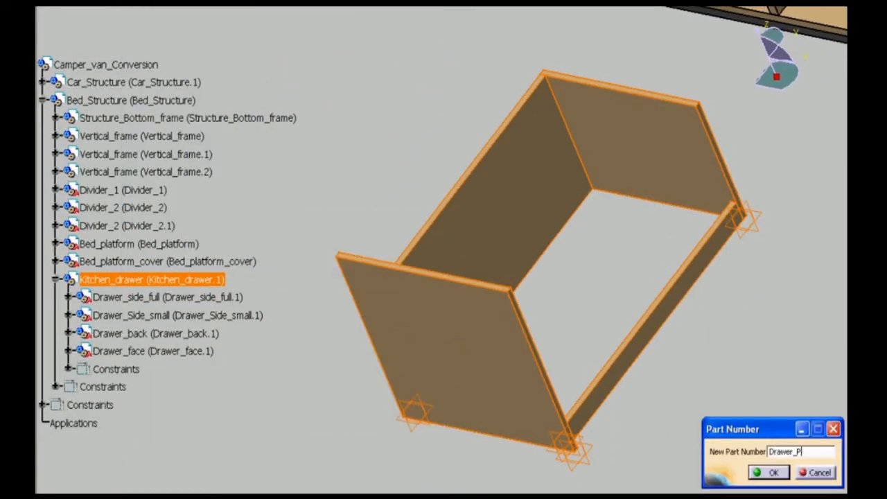
text(lan)
key(Return)
click(479, 291)
- Sketch a rectangle on Drawer_plan's xy plane from the part origin and set its width to 395 mm
click(70, 369)
click(82, 387)
click(136, 407)
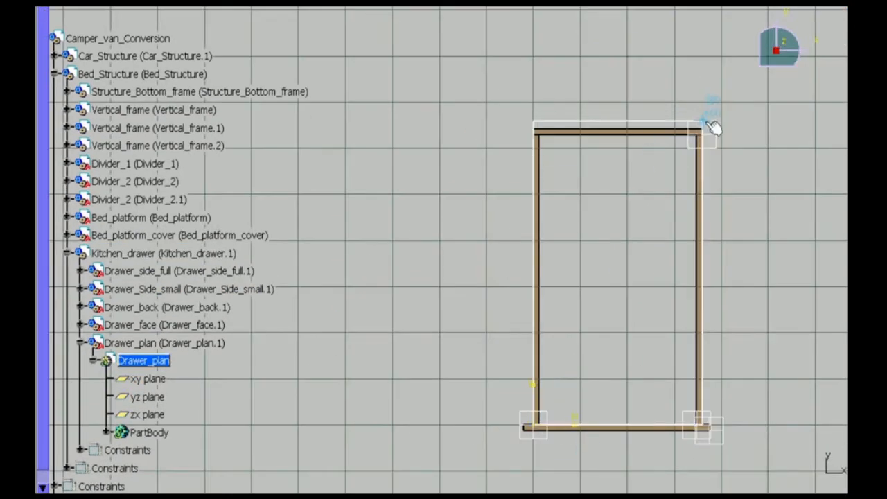
click(723, 118)
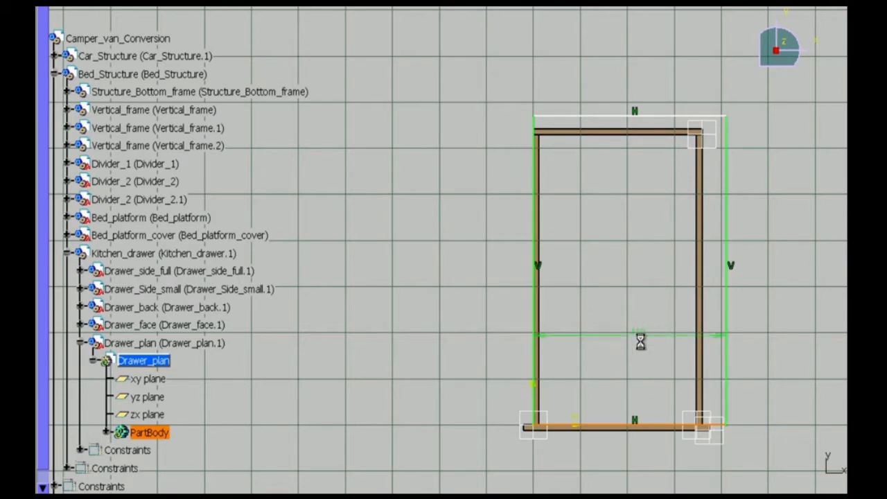
click(630, 357)
double_click(629, 357)
text(395)
key(Return)
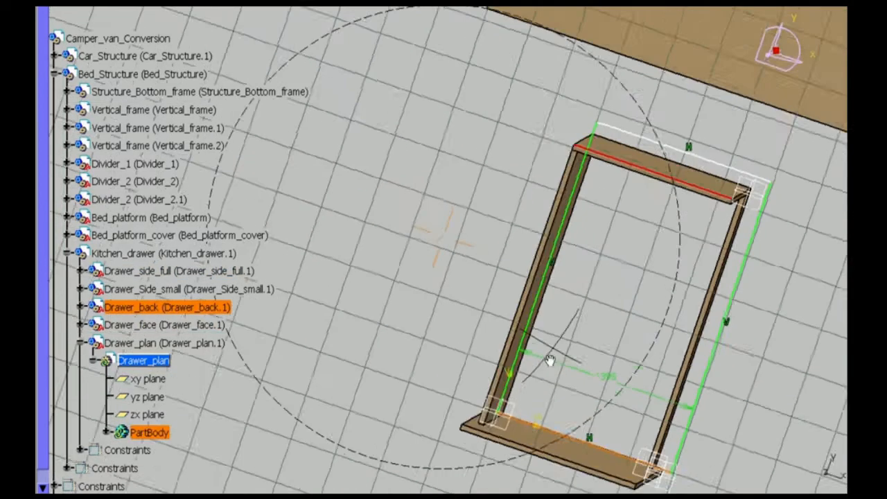
- Set the Drawer_plan rectangle's length to 642 mm and pad the profile 12 mm
double_click(508, 228)
text(642)
key(Return)
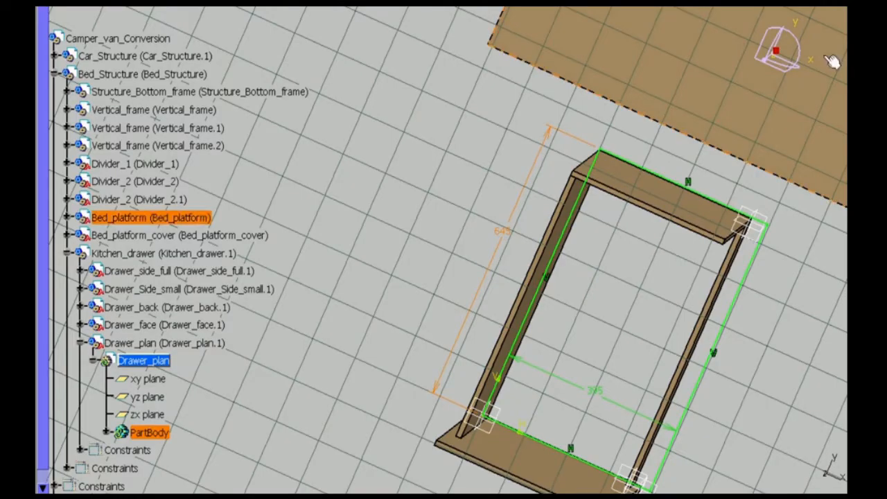
click(858, 58)
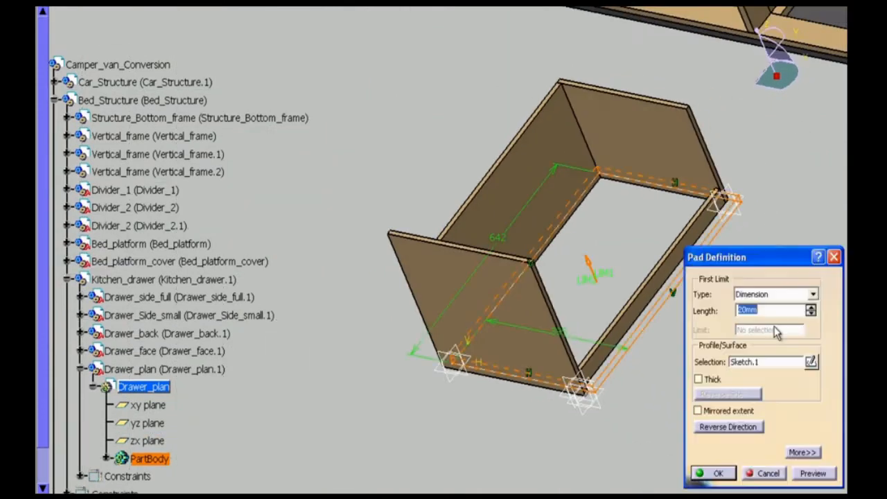
text(12)
key(Return)
click(836, 308)
middle_drag(836, 307, 825, 312)
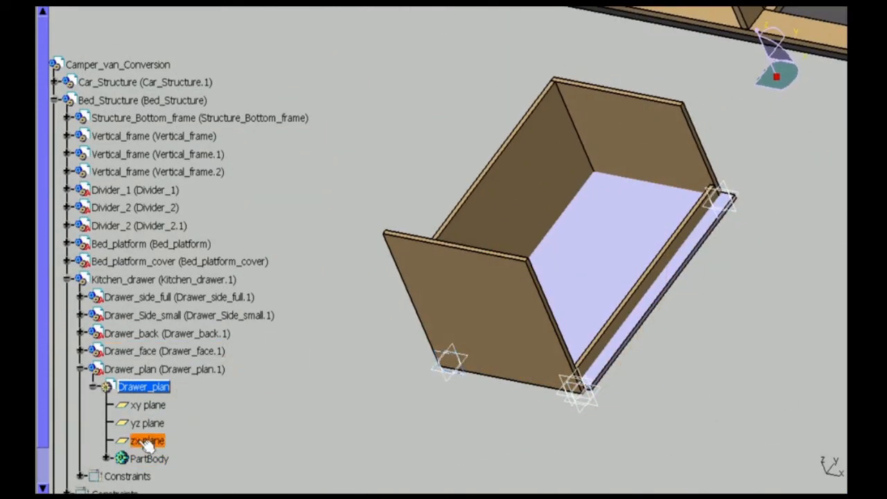
- Set the Drawer_plan body's graphic colour to the same brown as the other drawer panels
right_click(137, 461)
click(173, 222)
click(623, 150)
click(586, 375)
click(731, 473)
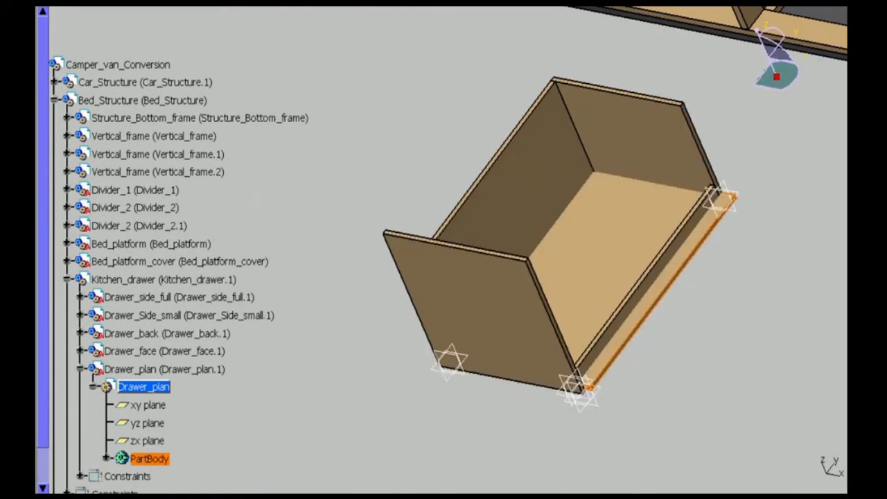
- Apply the wood material to the Drawer_plan part and collapse its branch in the tree
right_click(149, 458)
click(107, 458)
click(144, 382)
click(93, 381)
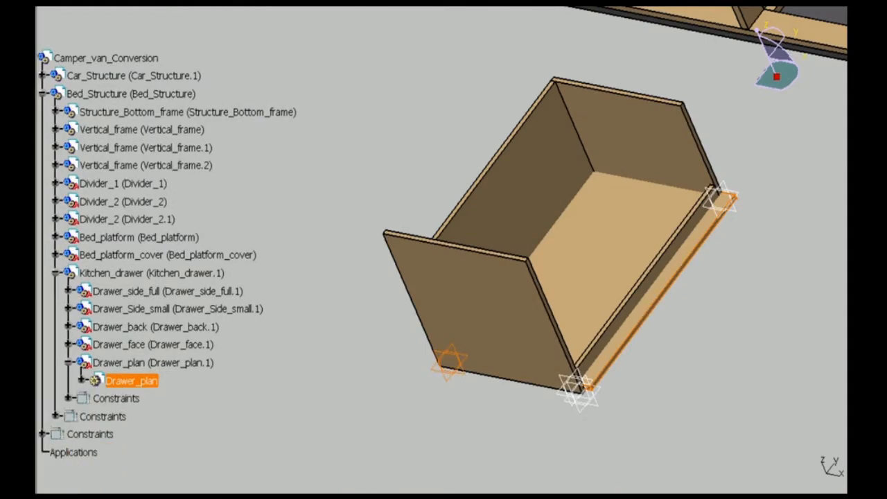
click(576, 168)
drag(714, 272, 714, 340)
click(616, 496)
click(68, 363)
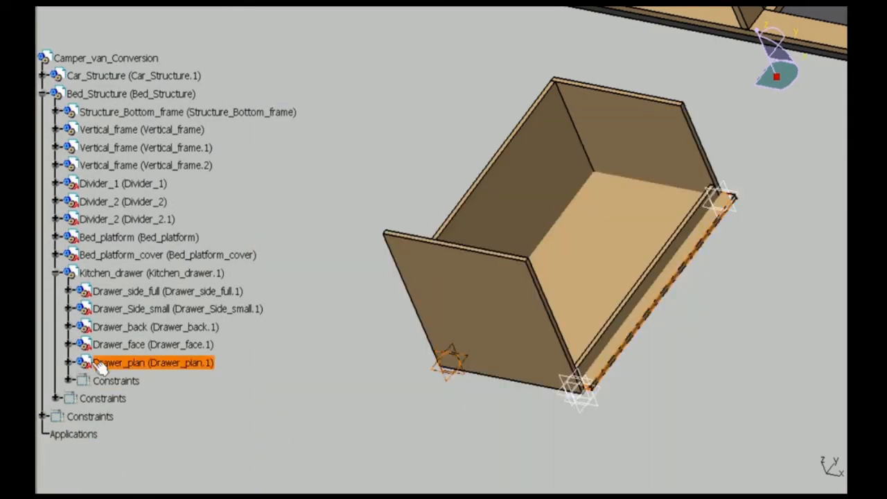
- Activate the Kitchen_drawer assembly and constrain Drawer_plan's position relative to the adjoining drawer panels
double_click(151, 273)
click(798, 388)
drag(583, 332, 525, 199)
click(770, 474)
middle_drag(591, 361, 516, 225)
click(589, 198)
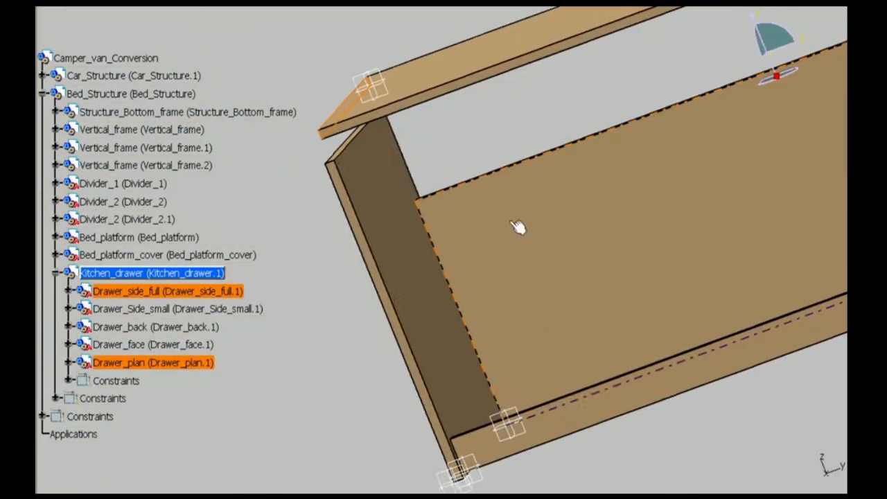
click(402, 210)
middle_drag(402, 211, 704, 295)
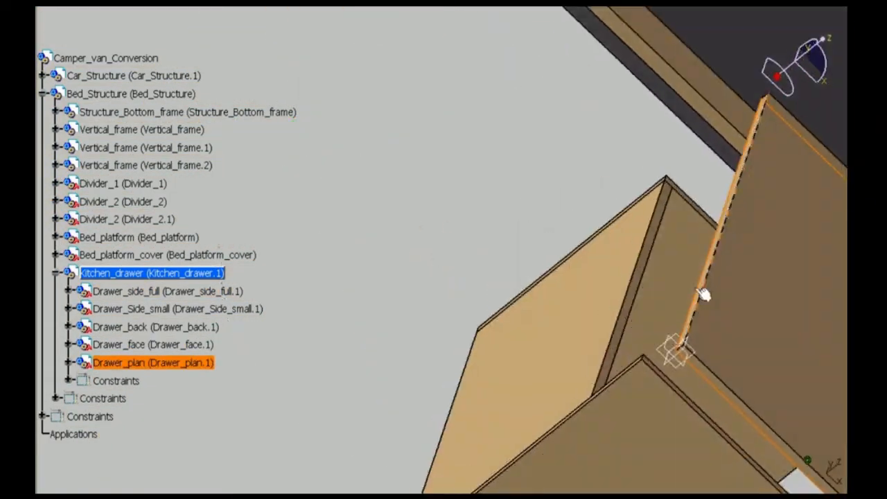
click(769, 473)
- Constrain Drawer_plan's end edge to Drawer_face so the base panel is located against the front panel
middle_drag(590, 261, 519, 276)
click(525, 267)
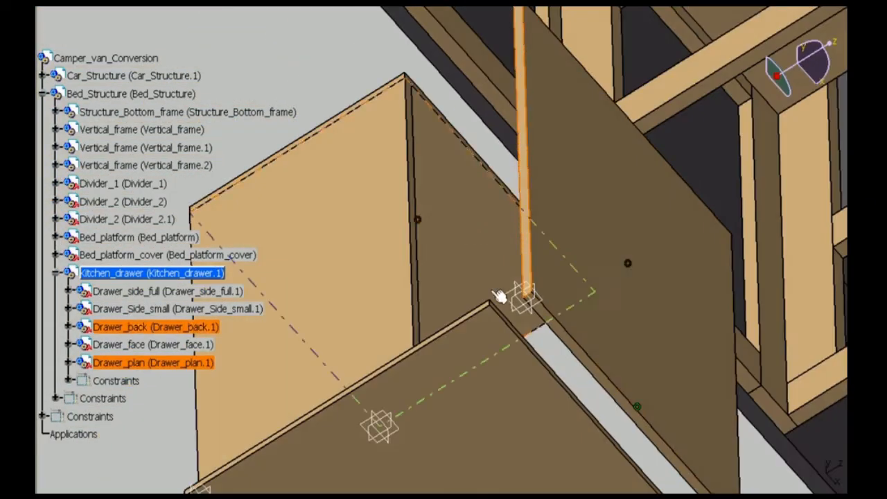
middle_drag(535, 228, 546, 214)
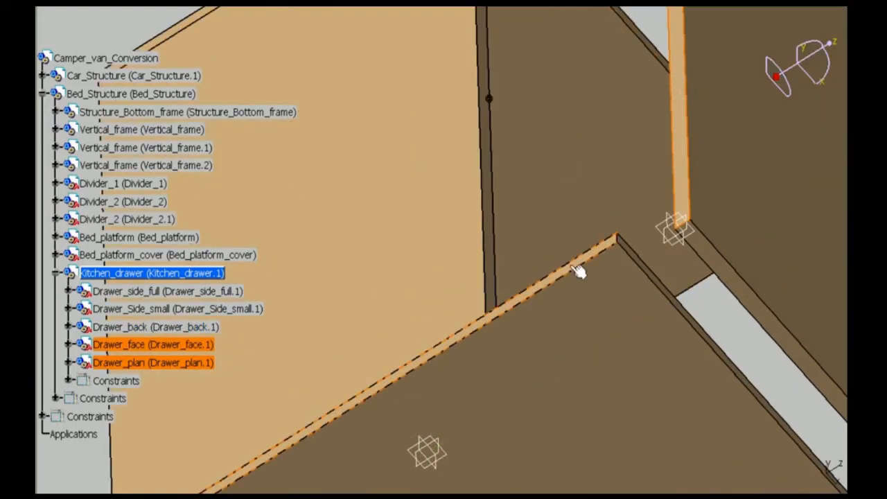
double_click(316, 363)
click(756, 472)
- Set the display to perspective projection and view the drawer beside the bed structure
middle_drag(416, 249, 645, 269)
click(197, 6)
mouse_move(224, 313)
click(402, 470)
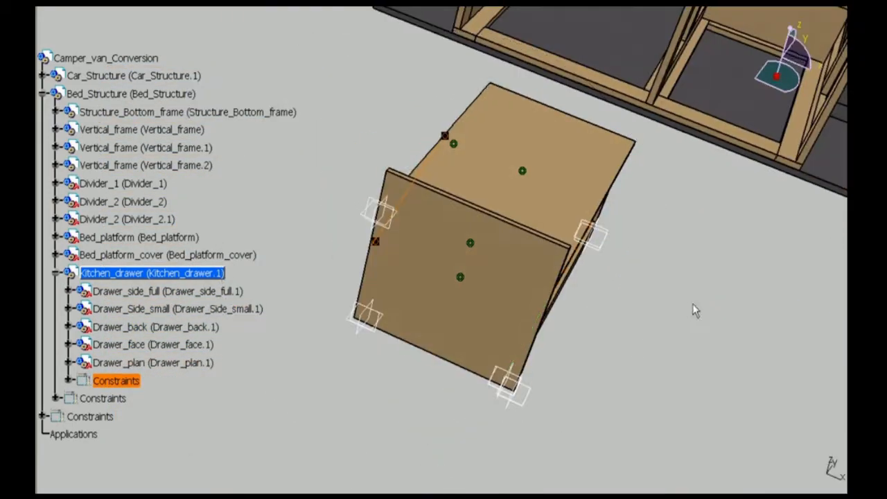
middle_drag(692, 304, 560, 204)
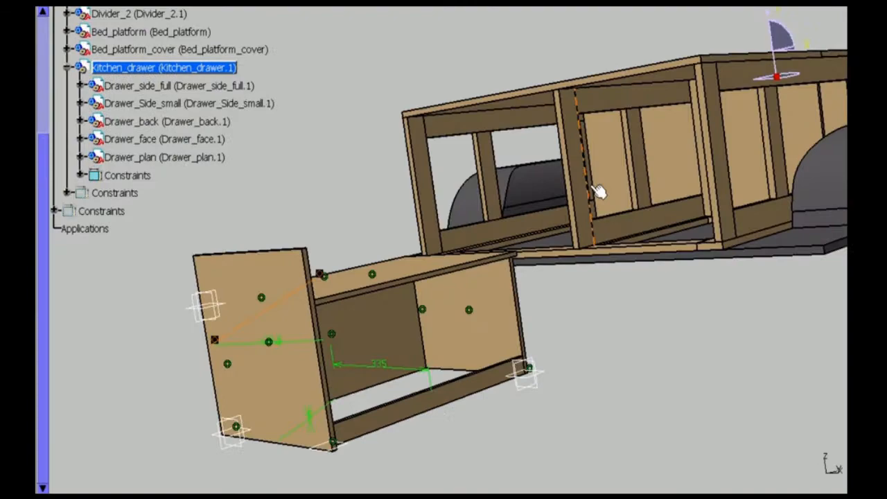
- Activate Bed_Structure and add a 2.5 mm offset constraint between Drawer_face's side and the vertical pillar of Vertical_frame.1
scroll(123, 79, up, 3)
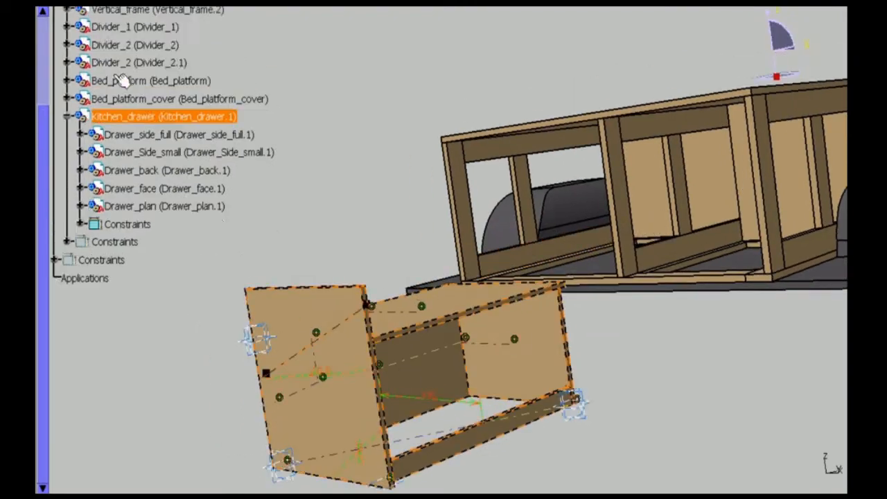
click(105, 38)
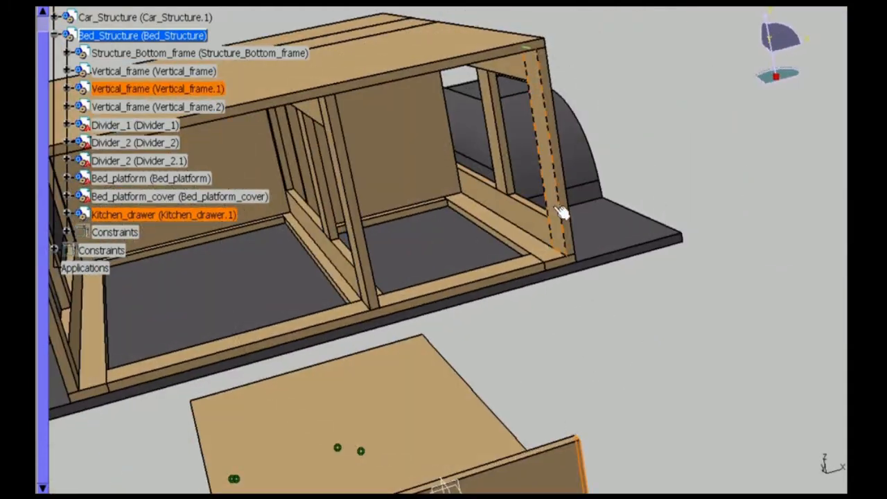
click(565, 212)
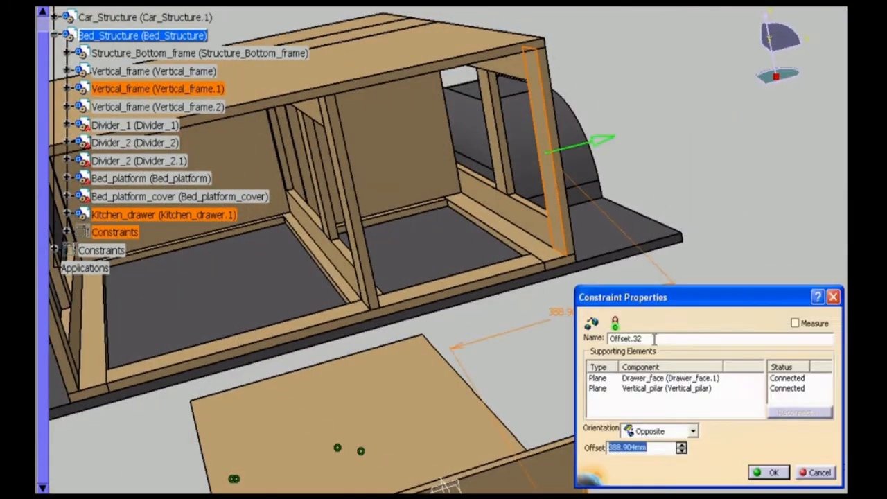
key(Return)
- Add a 3 mm offset constraint between Drawer_face and the bottom frame's Car_transverse, and update the assembly
middle_drag(601, 480, 600, 368)
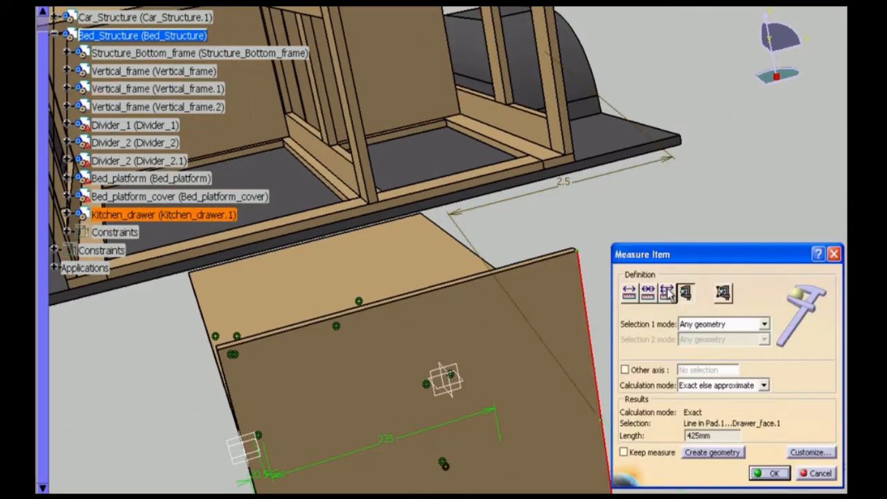
click(812, 480)
middle_drag(547, 458, 379, 419)
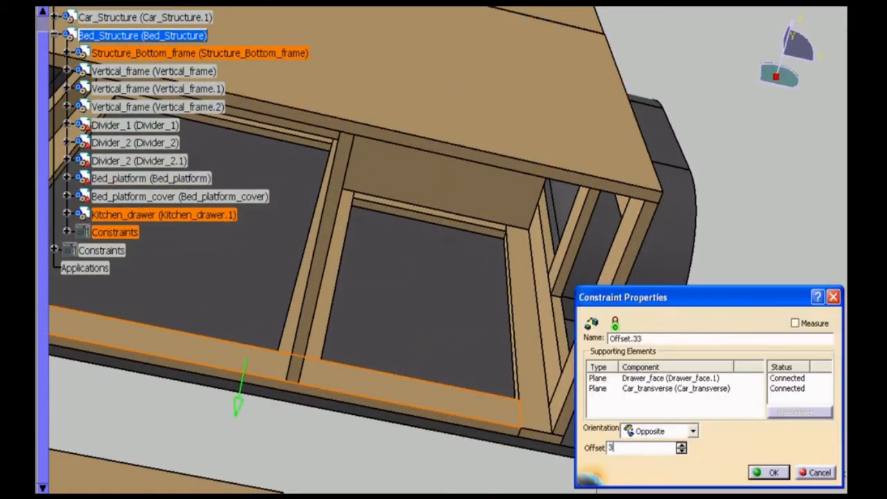
key(Return)
key(ctrl+u)
- Constrain Drawer_side_full to Structure_Bottom_frame to position the drawer vertically, and collapse the Kitchen_drawer branch
middle_drag(564, 345, 478, 115)
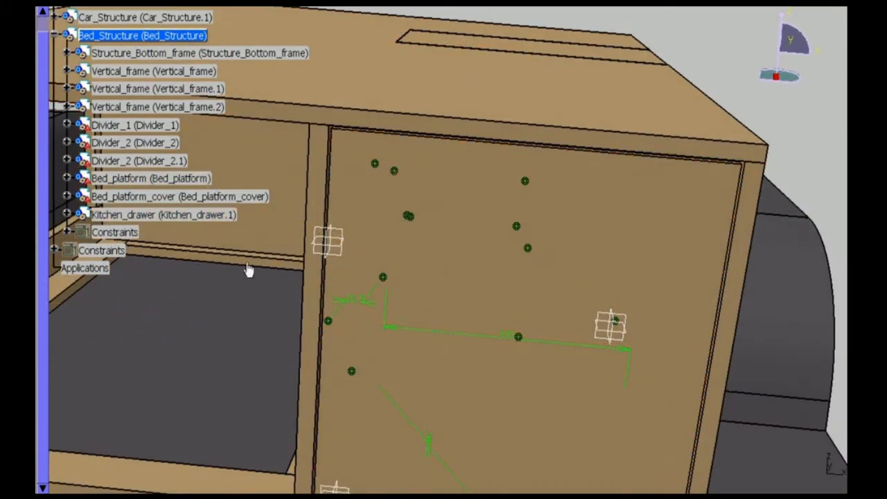
click(68, 215)
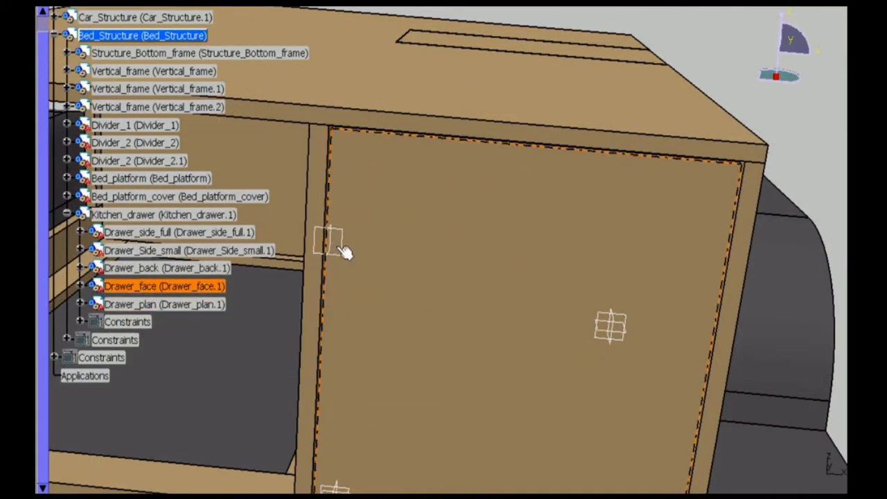
middle_click(400, 381)
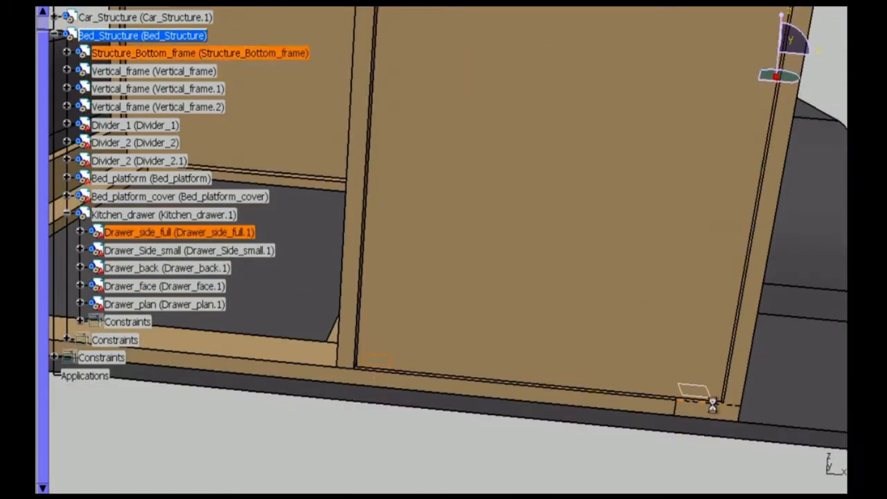
middle_drag(416, 277, 486, 239)
click(68, 215)
- Make the Bed_platform panel semi-transparent in its graphic properties so the drawer inside can be seen
middle_drag(540, 229, 421, 137)
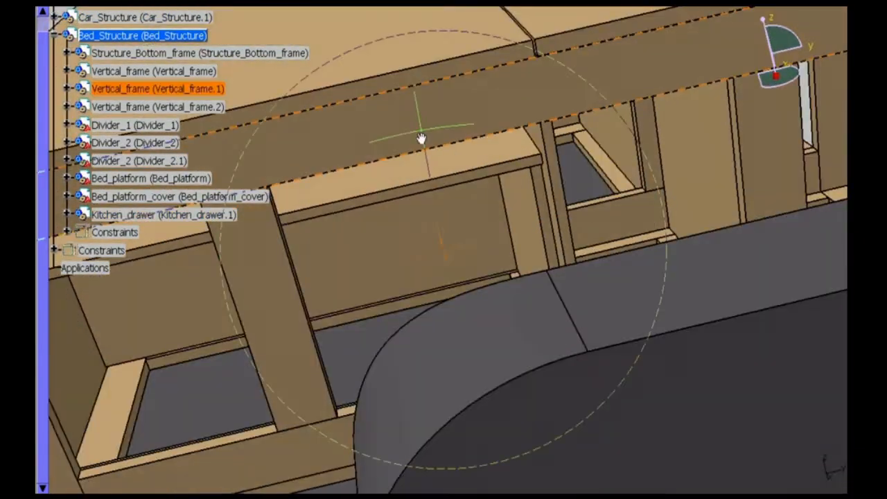
click(150, 178)
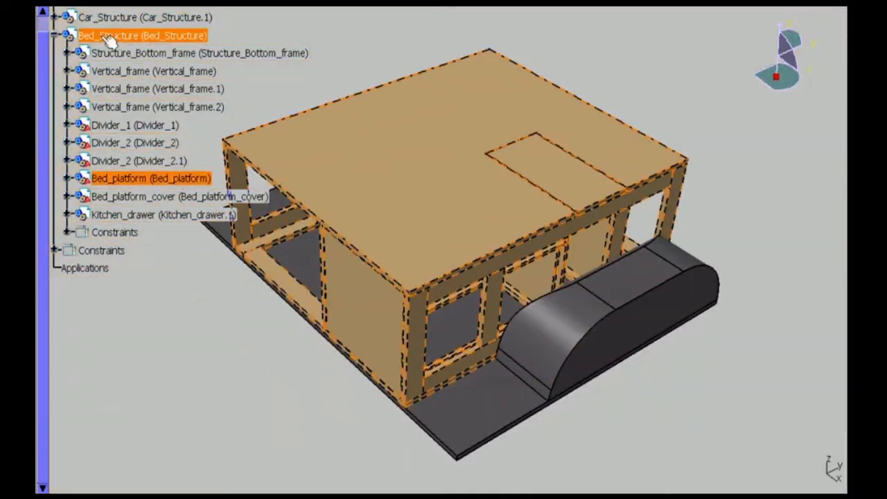
right_click(122, 177)
click(153, 234)
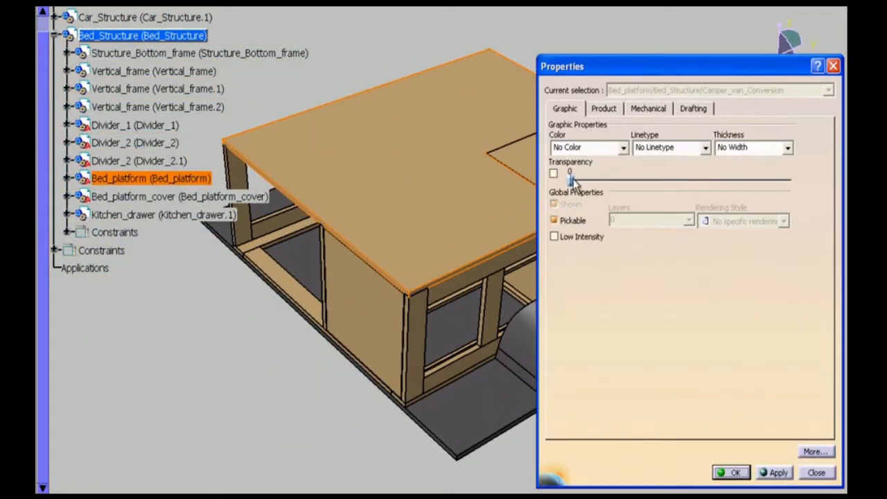
click(733, 474)
middle_drag(478, 277, 554, 187)
click(661, 299)
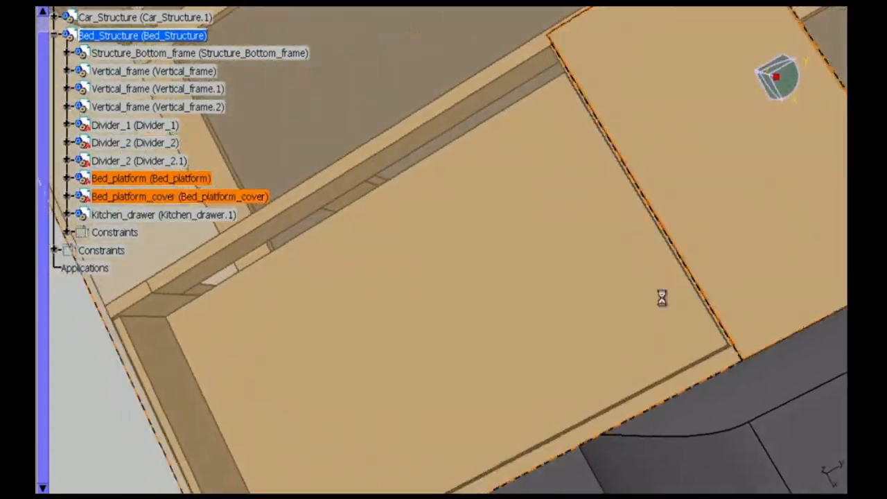
middle_drag(567, 230, 500, 316)
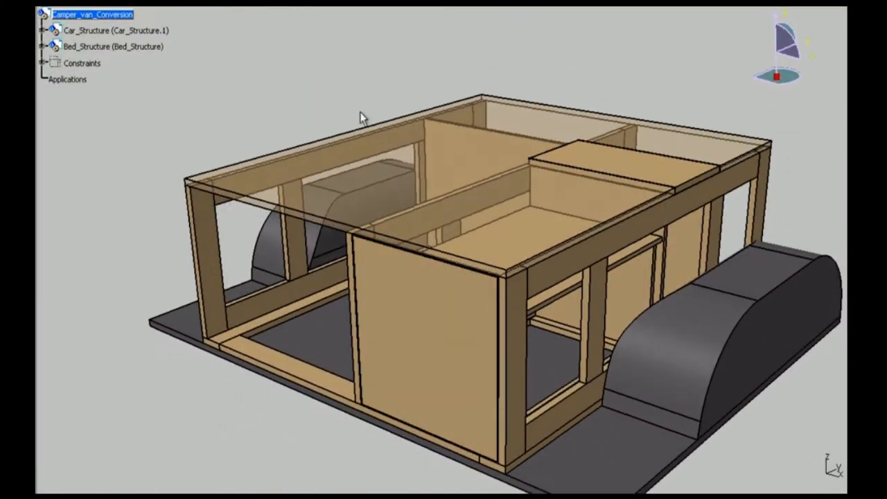
- Open the Kitchen_drawer assembly in its own window
middle_drag(355, 239, 338, 273)
click(338, 273)
right_click(171, 209)
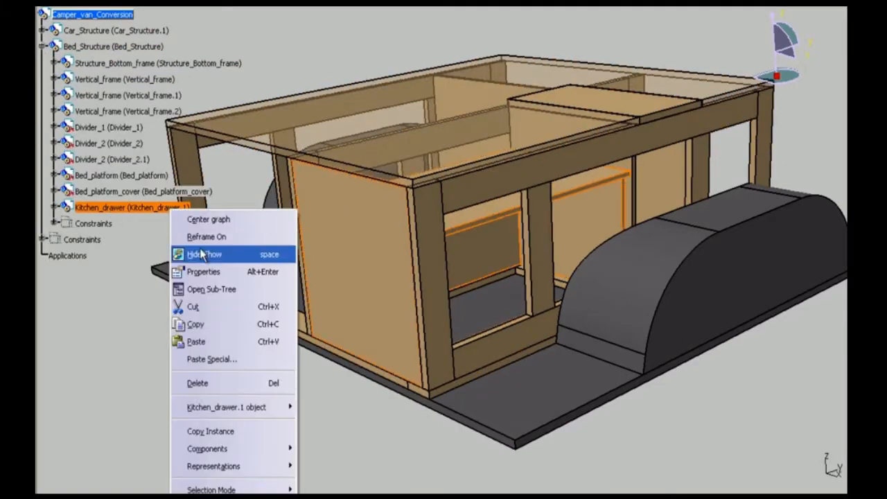
mouse_move(229, 407)
click(378, 424)
- Insert a new product under Kitchen_drawer and set its instance name and part number to Sub-drawer
middle_drag(481, 289, 520, 270)
right_click(74, 13)
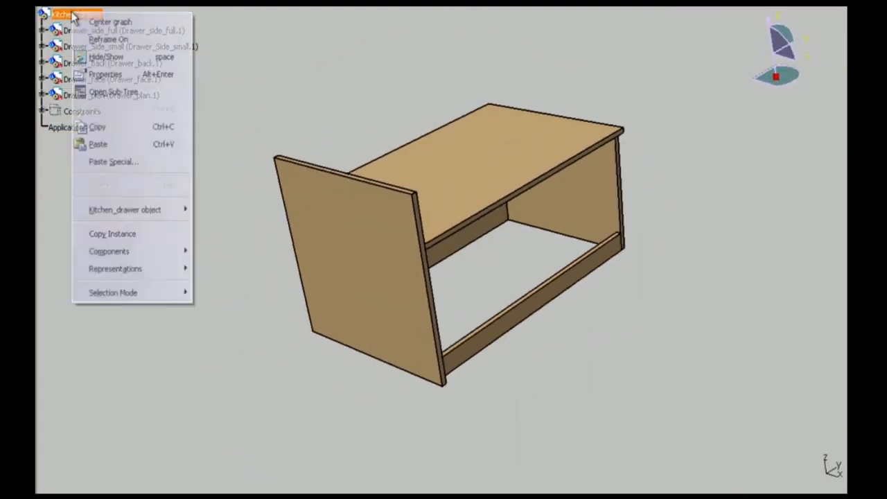
mouse_move(116, 252)
click(272, 269)
right_click(114, 111)
click(158, 174)
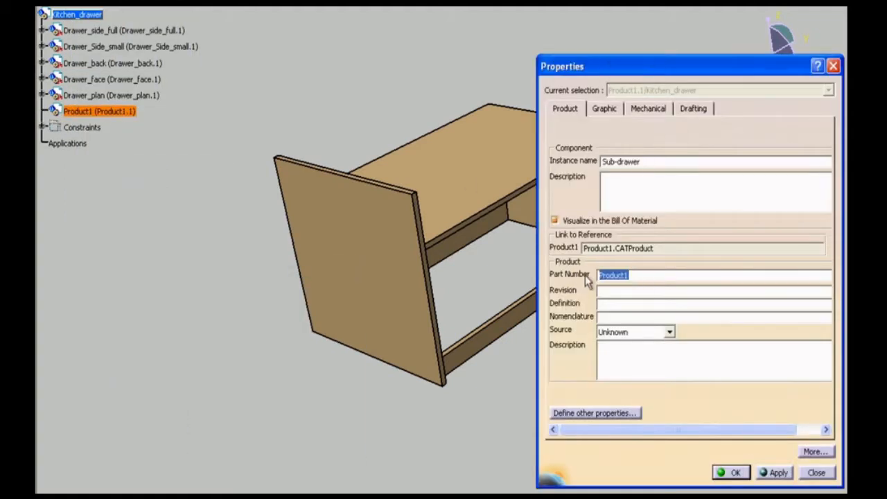
text(Sub-drawer)
key(Return)
- Insert a new part in Sub-drawer and set its instance name and part number to Sub-drawer_back
middle_drag(346, 278, 324, 240)
right_click(113, 110)
mouse_move(170, 352)
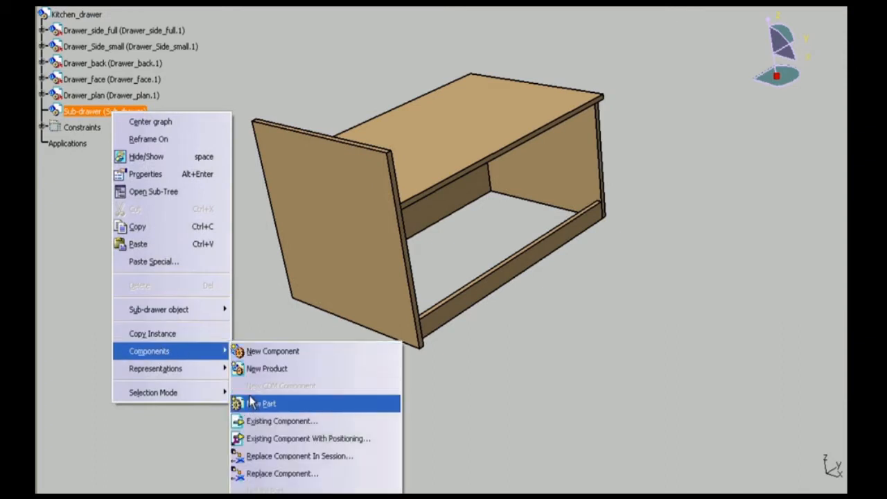
click(251, 403)
click(475, 291)
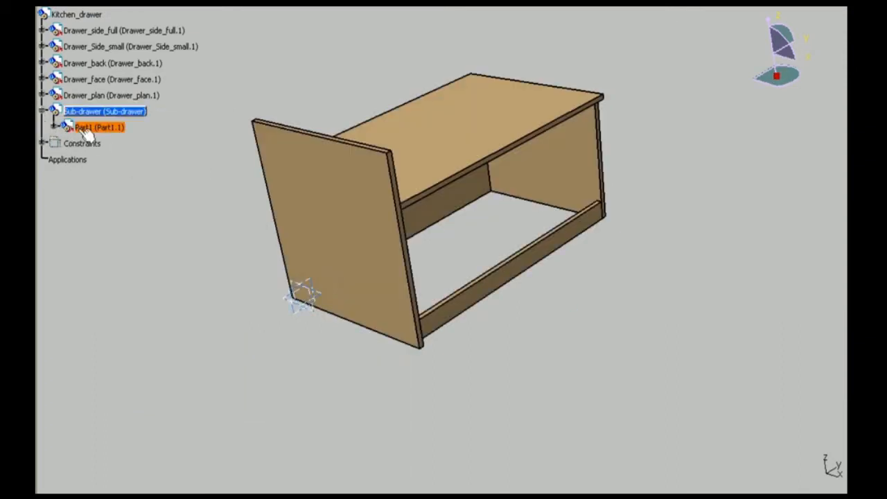
right_click(93, 128)
click(115, 191)
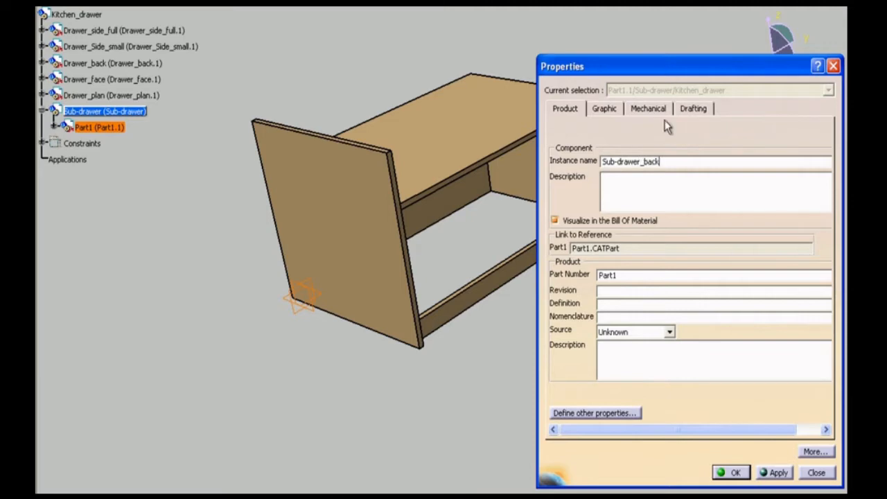
key(Return)
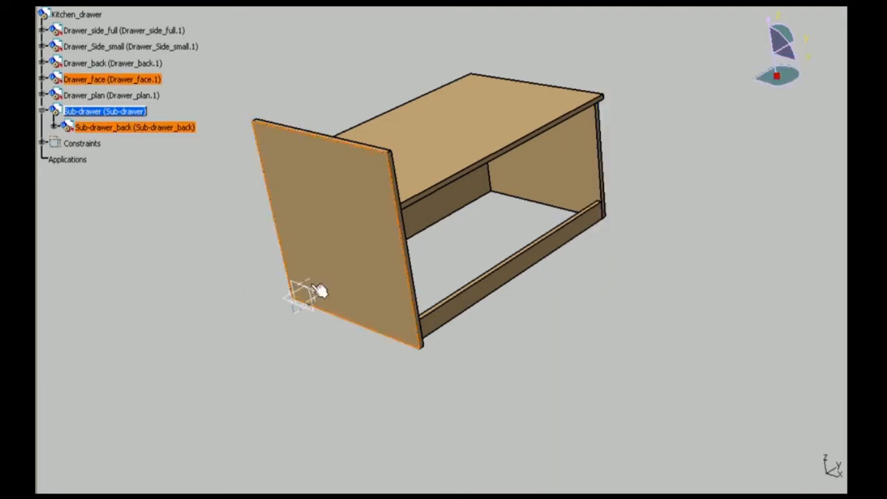
- Set the display to parallel projection and sketch a rectangle from the origin on Sub-drawer_back's yz plane
click(197, 3)
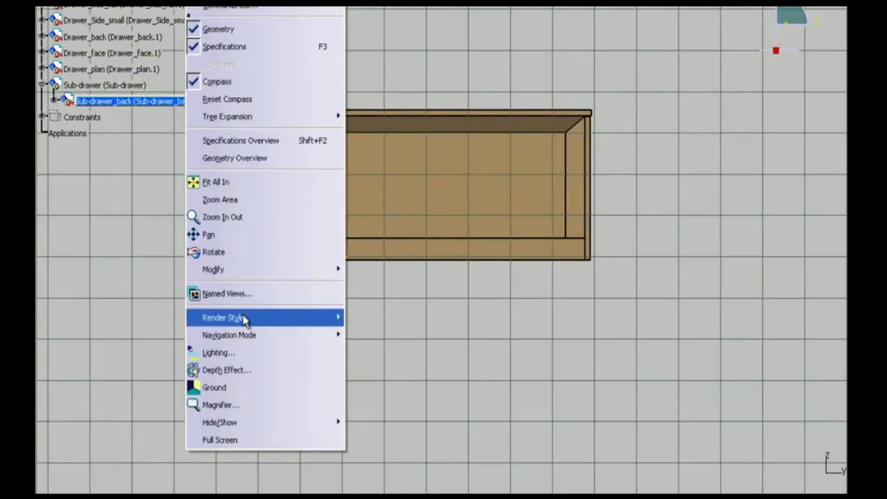
mouse_move(246, 321)
click(388, 484)
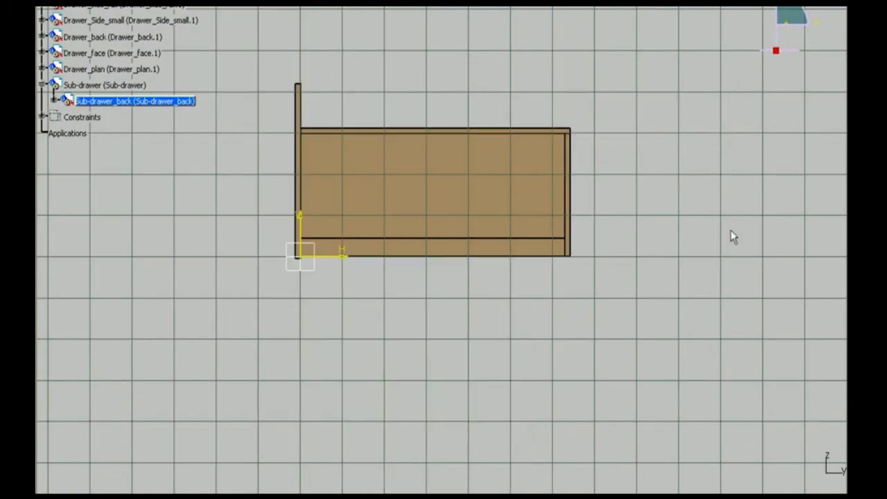
click(553, 149)
mouse_move(516, 294)
middle_down()
mouse_move(569, 277)
mouse_move(604, 238)
mouse_move(434, 194)
mouse_move(670, 217)
middle_up()
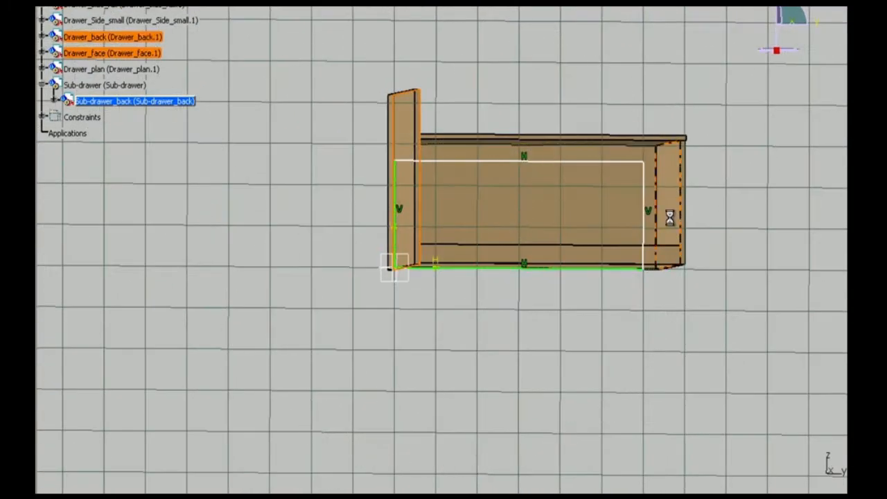
- Measure the distance between Drawer_face and Drawer_back to size the Sub-drawer_back rectangle
click(774, 474)
middle_drag(620, 361, 509, 173)
click(430, 160)
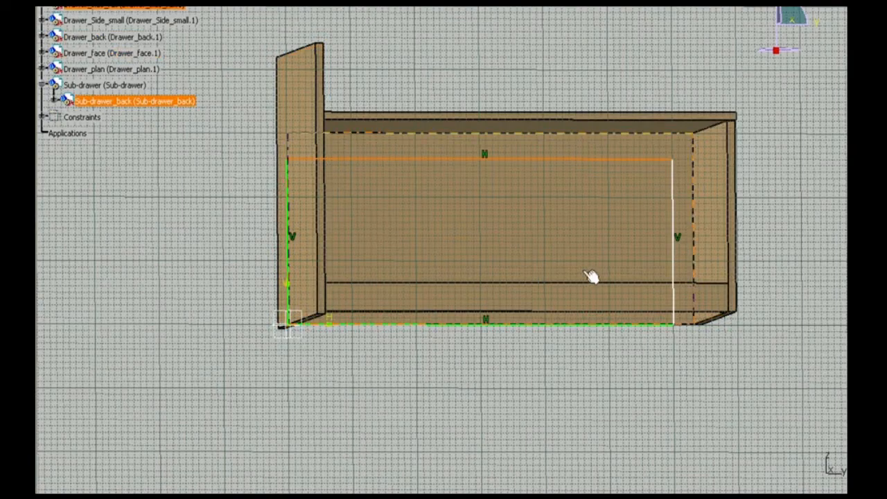
middle_drag(589, 276, 754, 291)
click(743, 457)
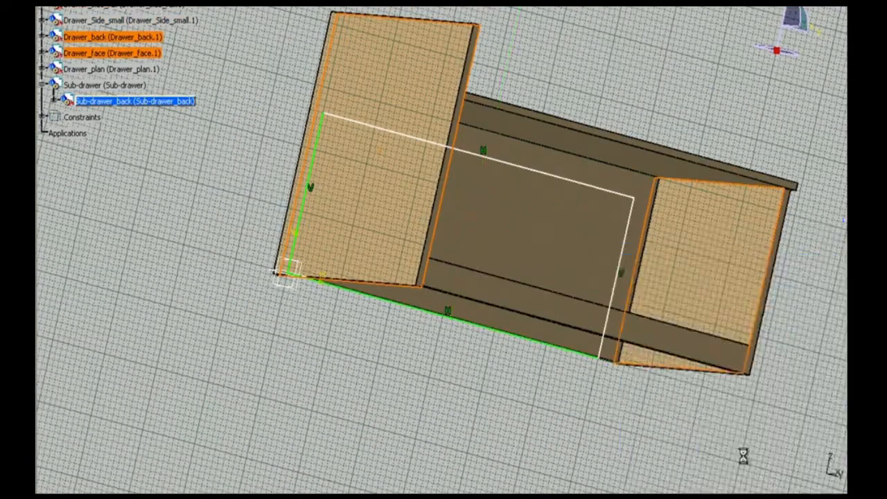
middle_drag(693, 298, 437, 235)
click(596, 175)
click(742, 458)
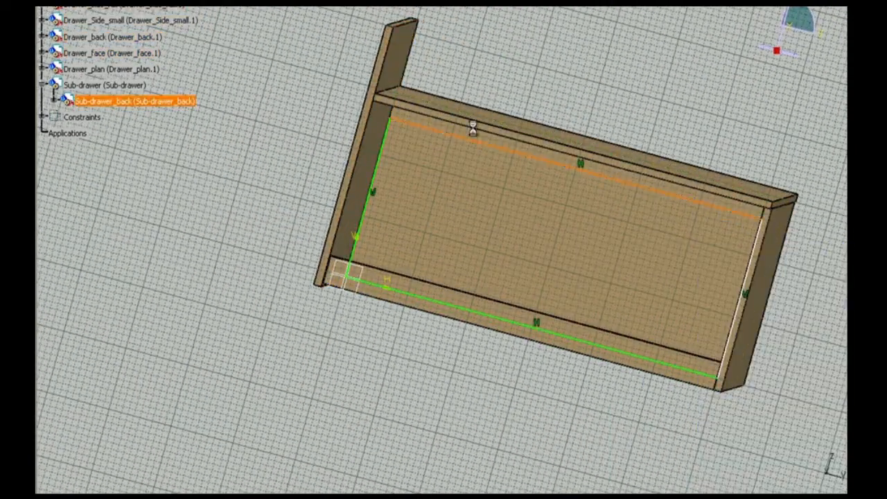
- Set the Sub-drawer_back rectangle's length to 590 mm and height to 200 mm, and pad the profile 12 mm
double_click(627, 120)
text(630-2*)
key(Return)
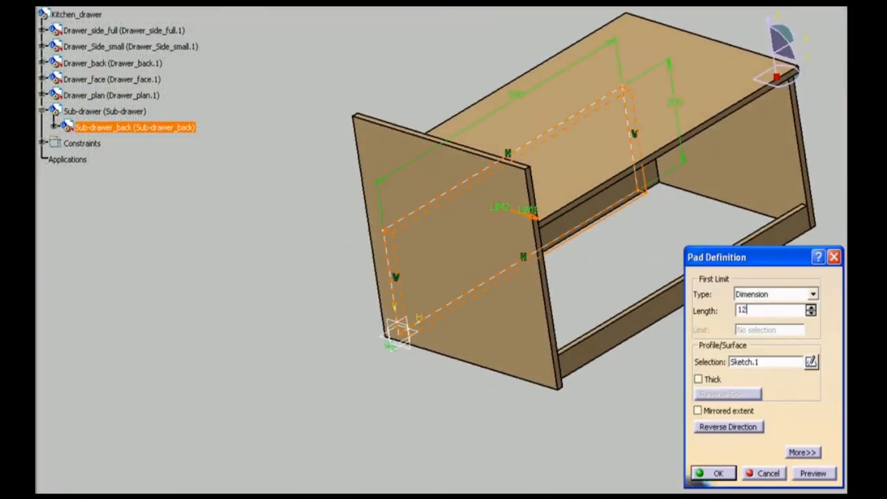
key(Return)
- Change the graphic properties of Sub-drawer_back and apply the Timber wood material to it
click(54, 127)
right_click(103, 143)
click(135, 204)
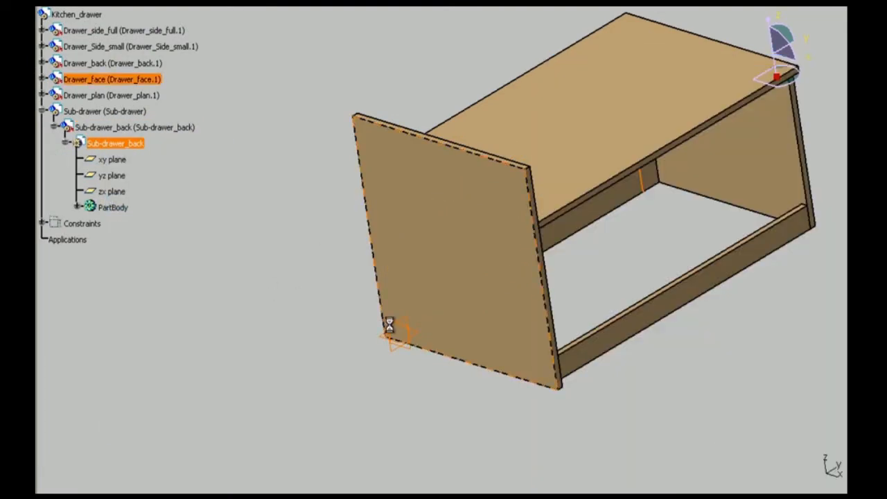
click(640, 107)
click(590, 146)
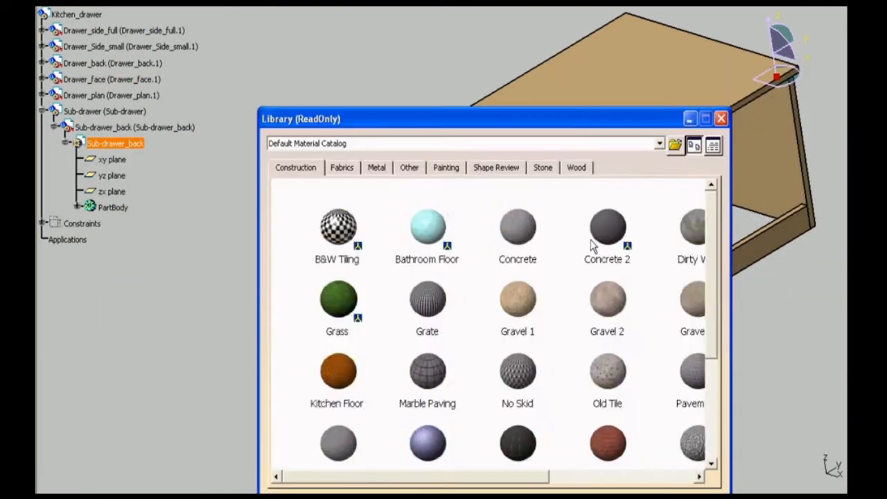
click(574, 166)
click(428, 439)
scroll(456, 423, down, 2)
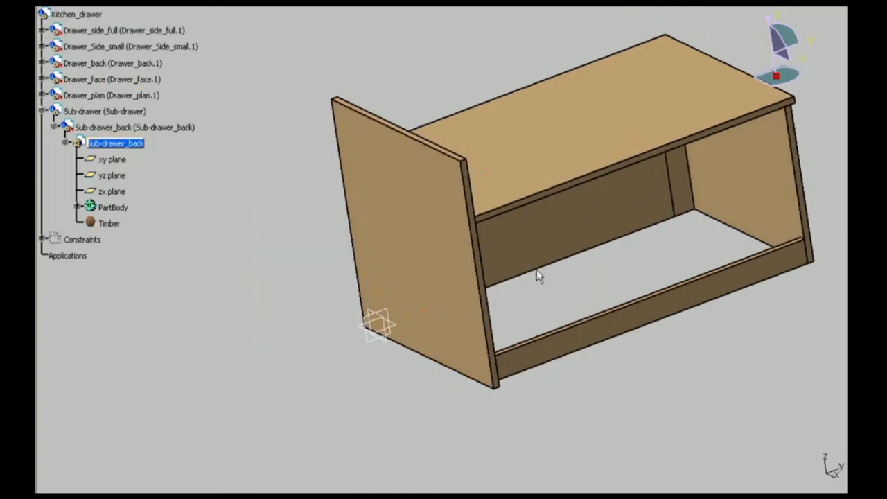
double_click(76, 15)
click(815, 473)
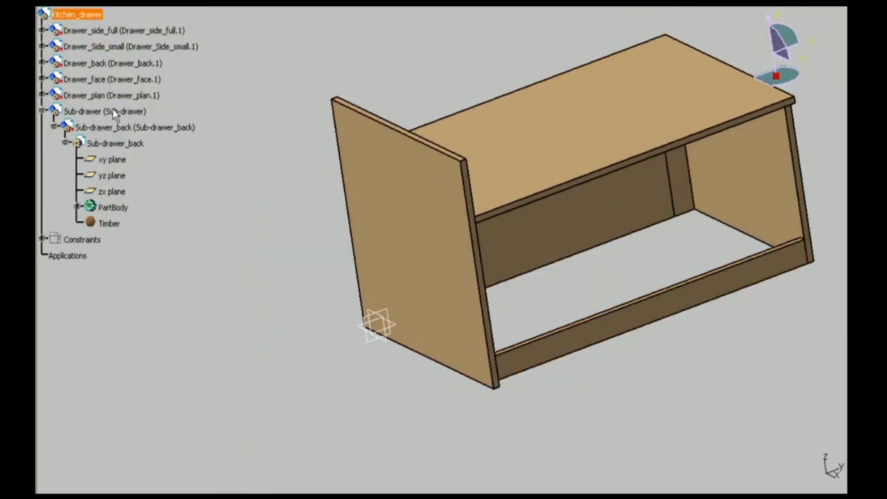
double_click(111, 112)
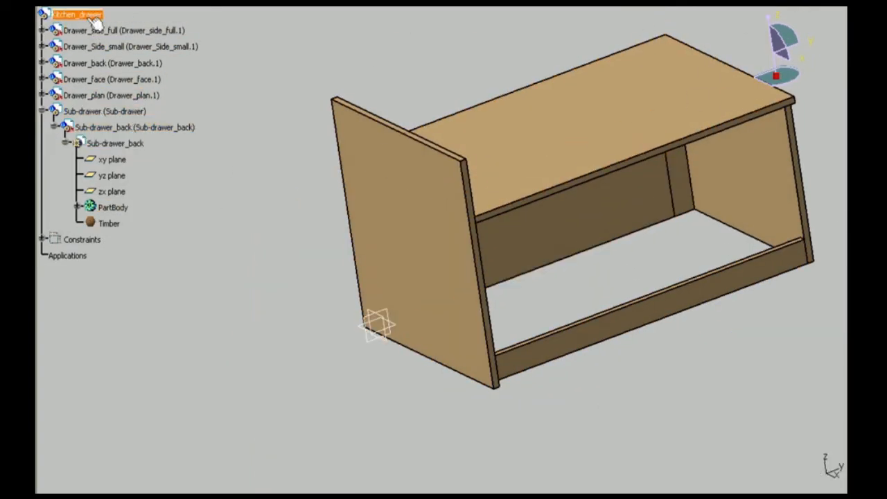
right_click(90, 17)
key(Escape)
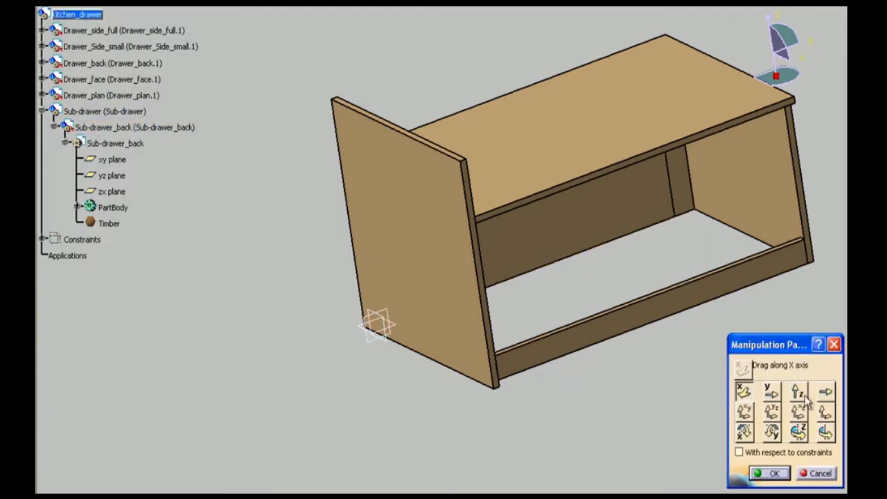
drag(504, 230, 602, 310)
click(818, 473)
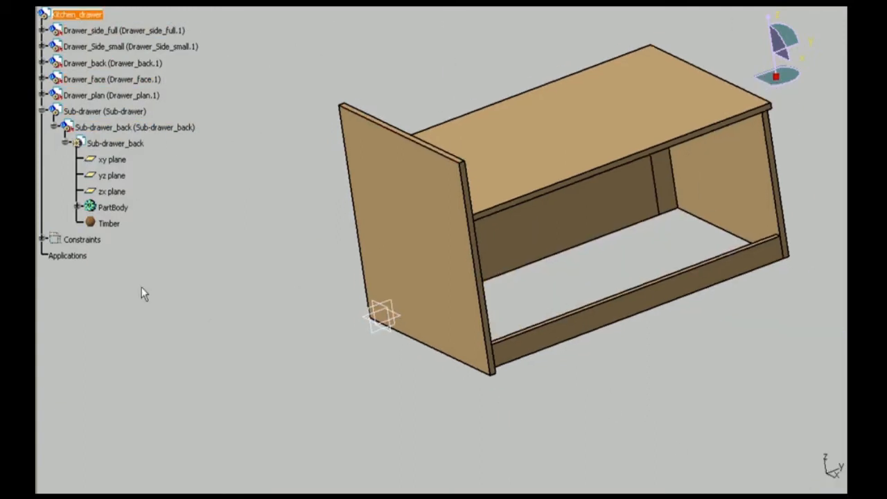
right_click(104, 113)
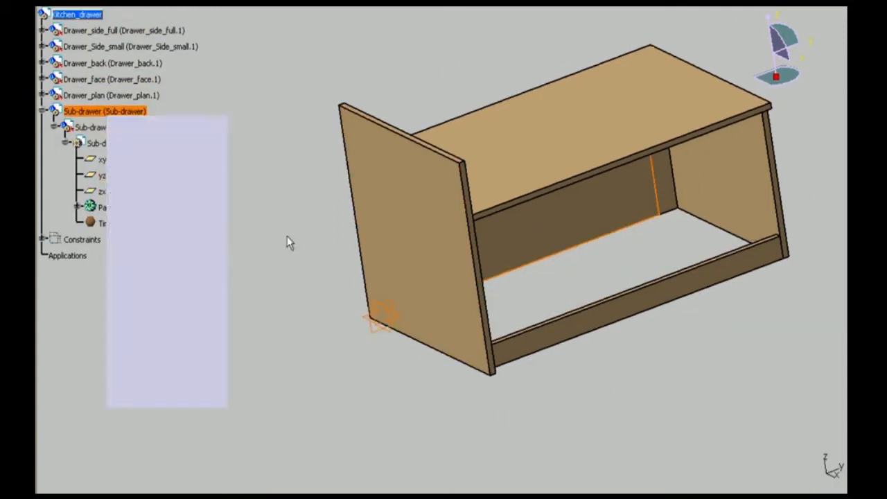
click(287, 236)
- Hide Drawer_side_full and Drawer_back to expose Sub-drawer_back from the rear of the drawer
middle_drag(610, 360, 494, 409)
click(493, 409)
middle_drag(499, 168, 718, 67)
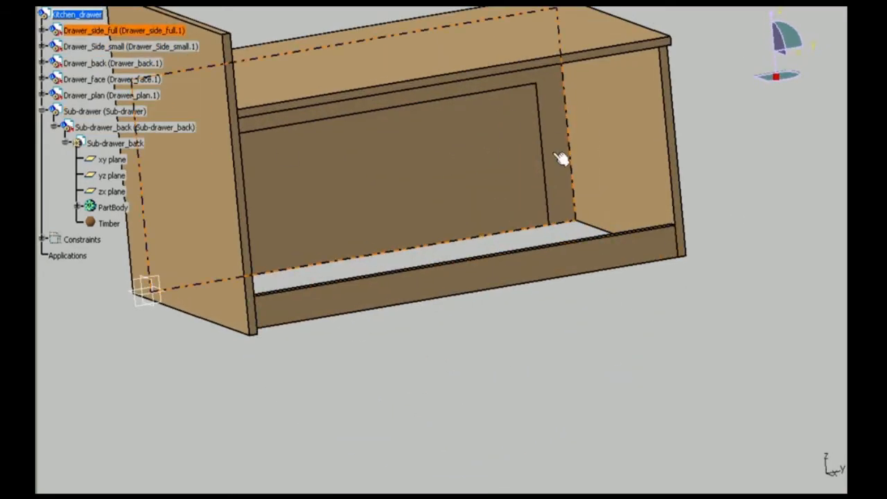
middle_drag(560, 159, 343, 217)
- Insert a new part in Sub-drawer using the assembly origin, with instance name and part number Sub-drawer_face
click(54, 128)
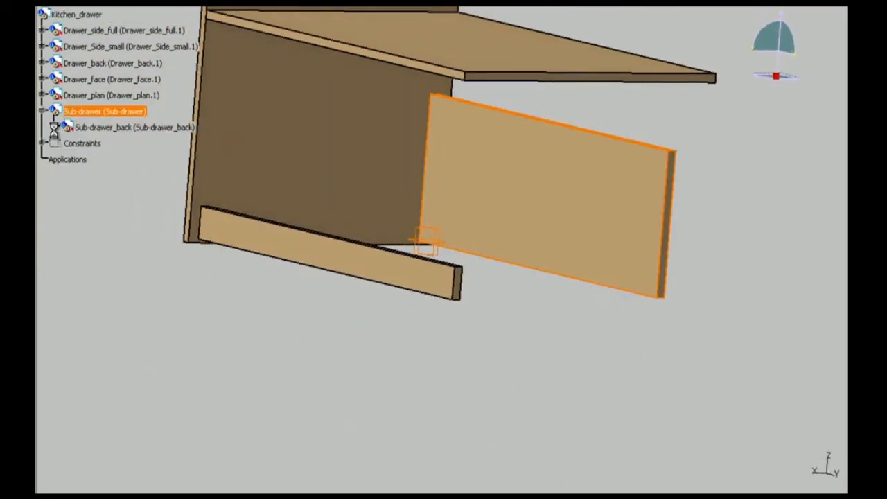
right_click(104, 111)
click(228, 406)
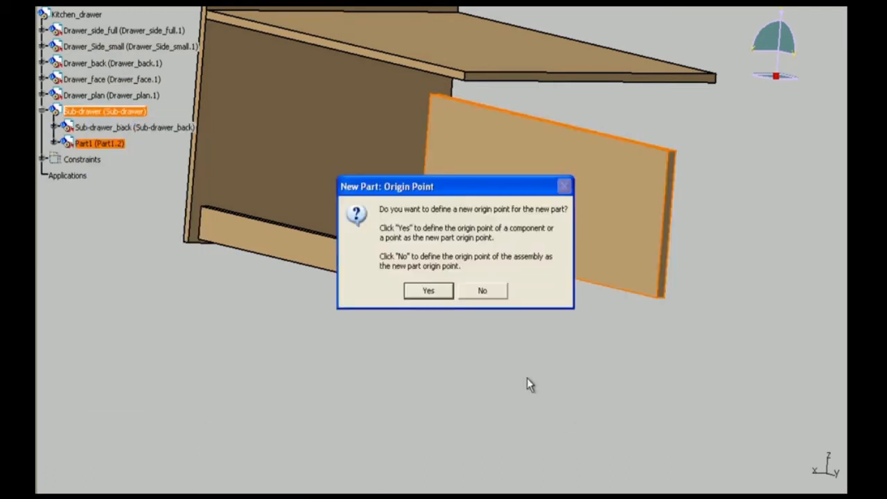
click(482, 291)
key(alt+Return)
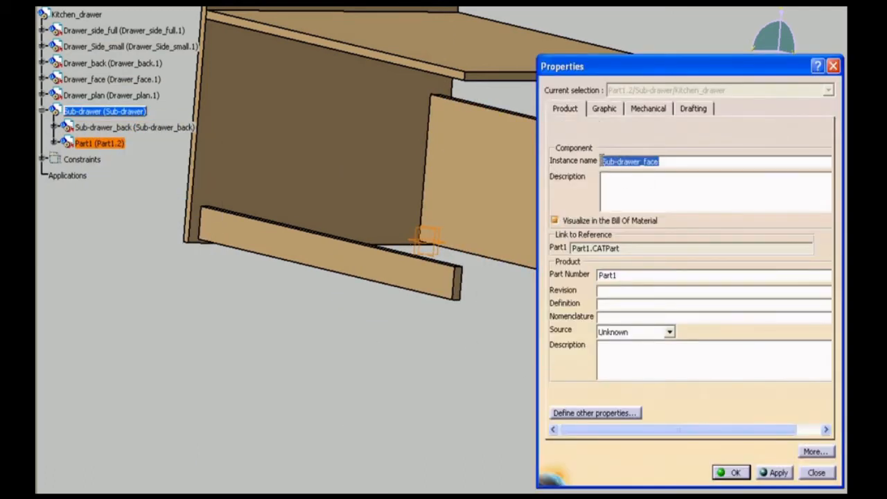
text(Sub-drawer_face)
key(Return)
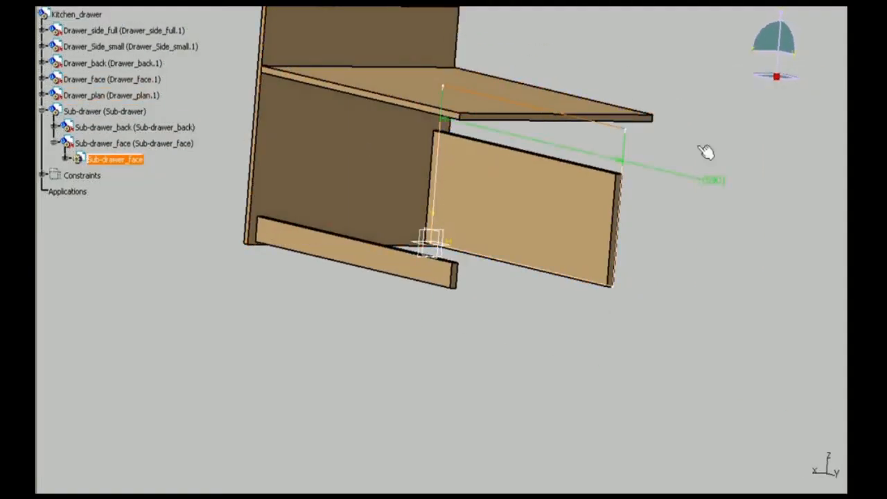
- Sketch a rectangle from the origin on Sub-drawer_face's yz plane and set its length to 625 mm
click(575, 63)
double_click(577, 64)
click(817, 474)
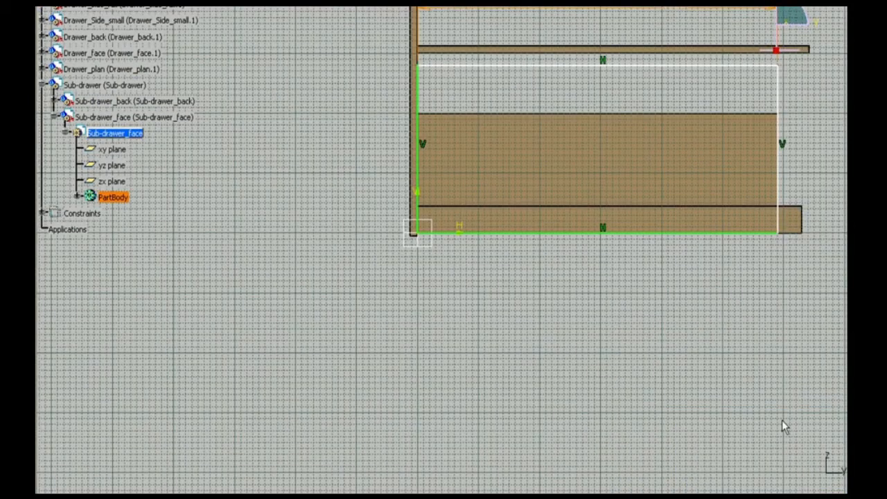
right_click(670, 12)
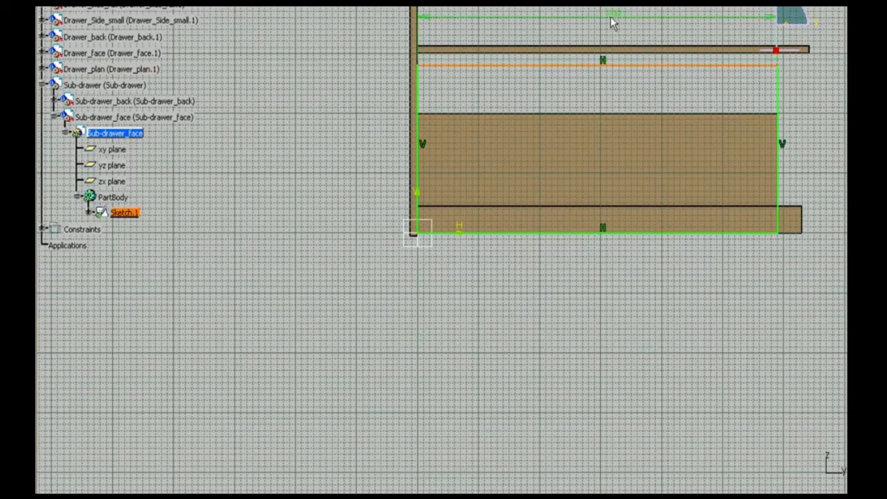
double_click(613, 17)
text(625)
key(Return)
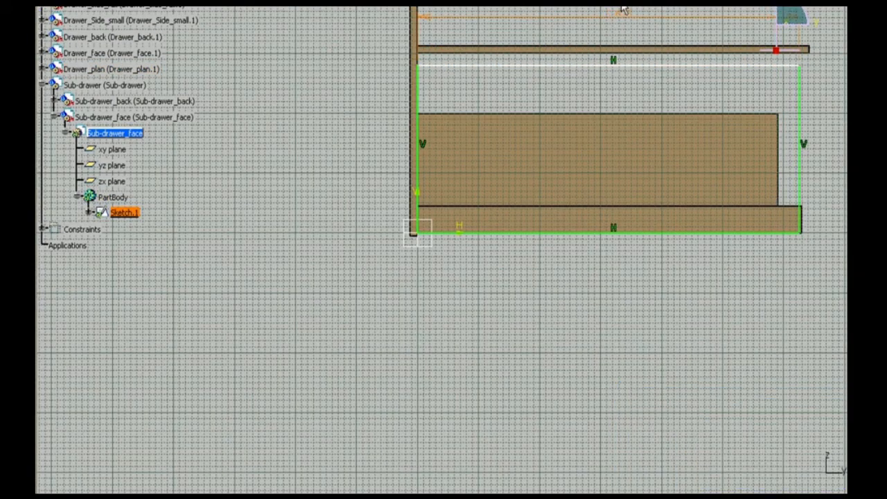
- Set the Sub-drawer_face rectangle's height to 250 mm and pad the profile 12 mm
middle_drag(805, 132, 686, 163)
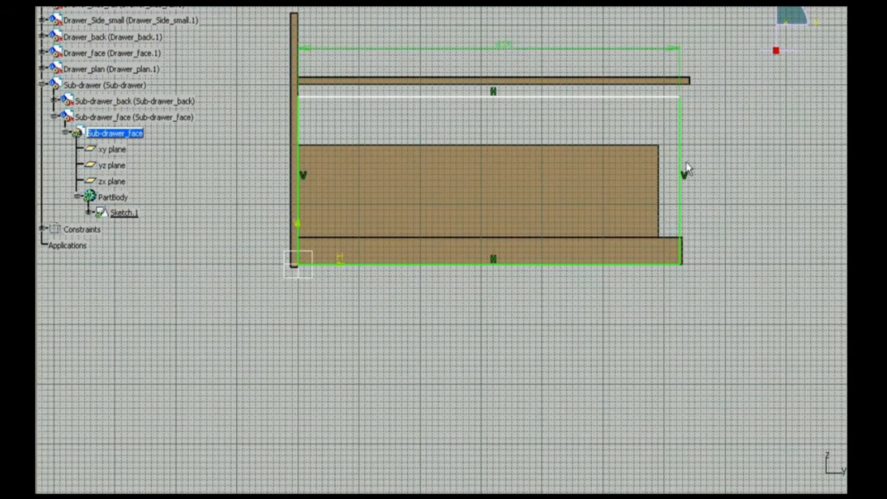
click(644, 240)
middle_drag(645, 239, 489, 131)
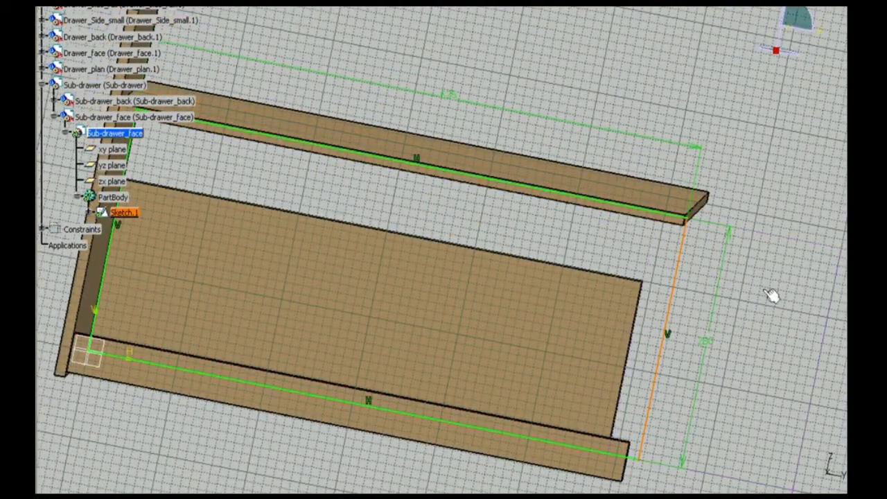
double_click(721, 295)
key(Return)
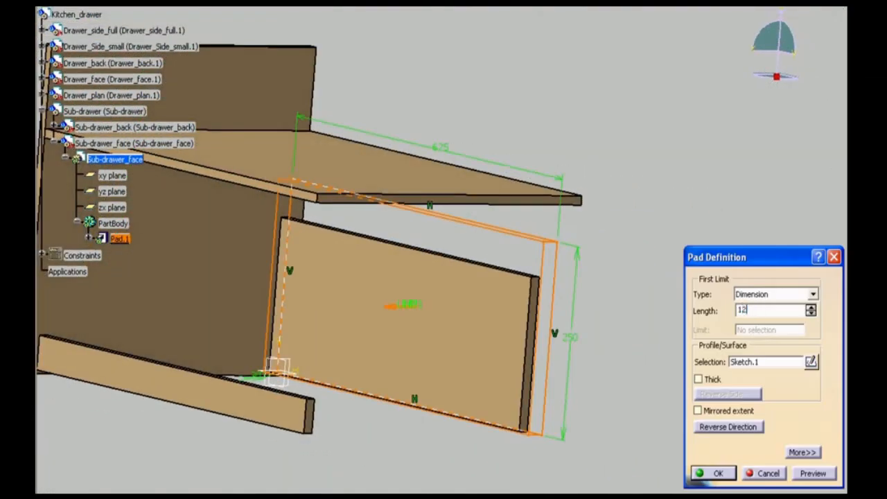
key(Return)
- Move Sub-drawer_face away from Sub-drawer_back to the opposite side of the drawer, near Drawer_Side_small
double_click(104, 111)
click(825, 392)
click(521, 200)
drag(528, 289, 276, 289)
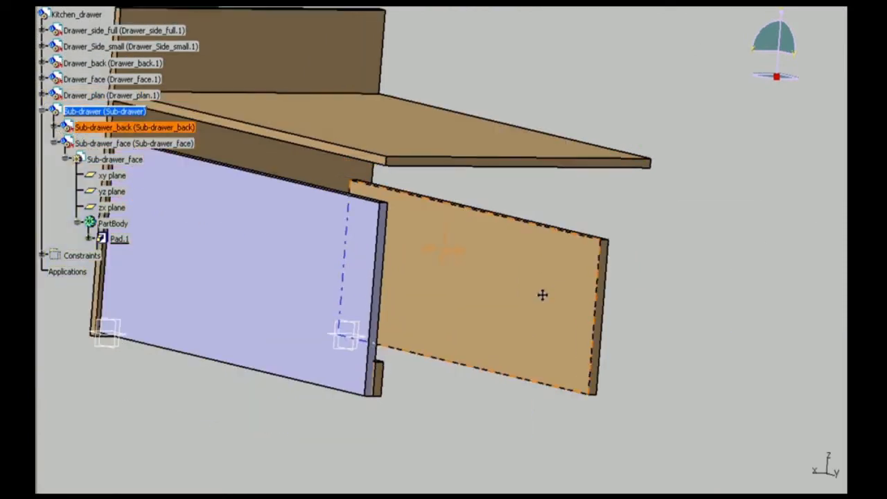
- Change the fill color of Sub-drawer_face's PartBody and apply the Timber wood material to the part
right_click(112, 223)
click(158, 289)
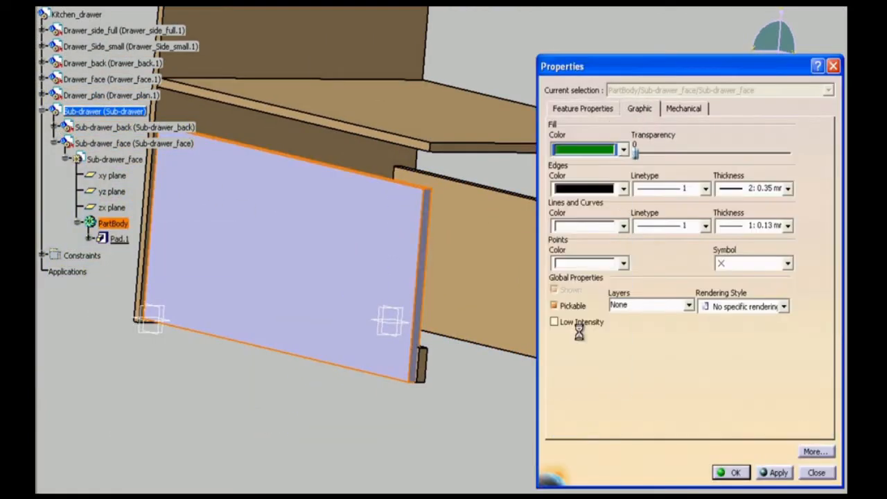
click(623, 150)
click(584, 239)
click(731, 473)
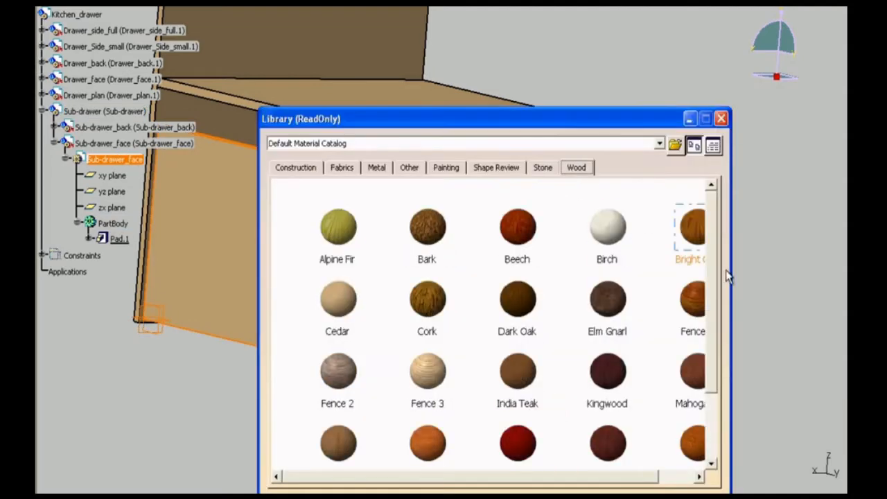
scroll(485, 347, down, 2)
click(428, 406)
drag(427, 406, 376, 267)
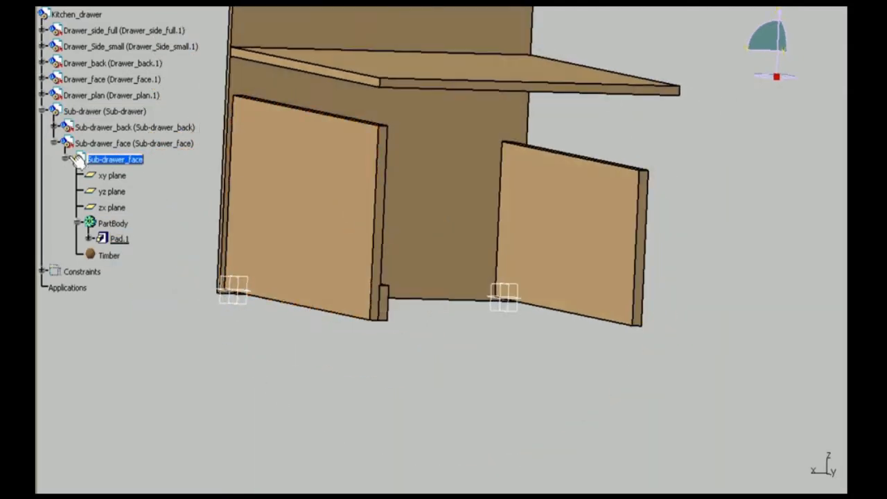
- Insert a new part in Sub-drawer using the assembly origin, with instance name and part number Sub-drawer_side
click(91, 111)
right_click(97, 112)
mouse_move(142, 352)
click(251, 406)
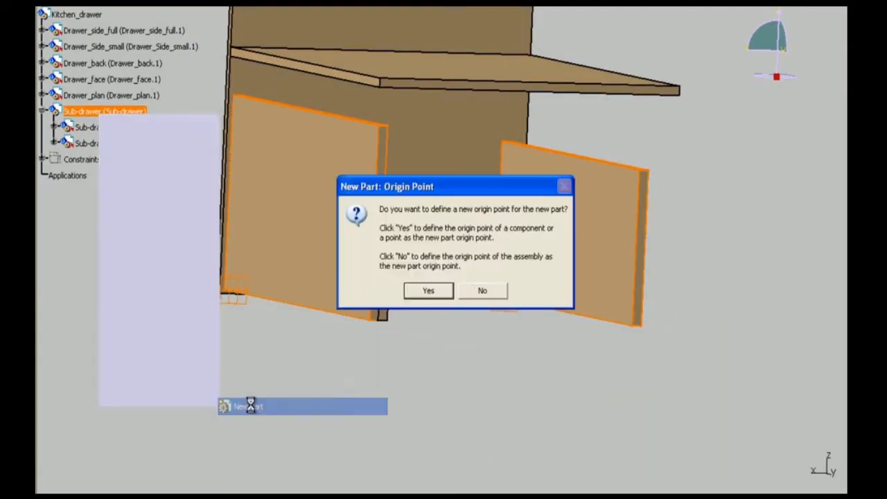
click(482, 291)
right_click(88, 160)
click(117, 223)
click(572, 108)
drag(629, 163, 577, 159)
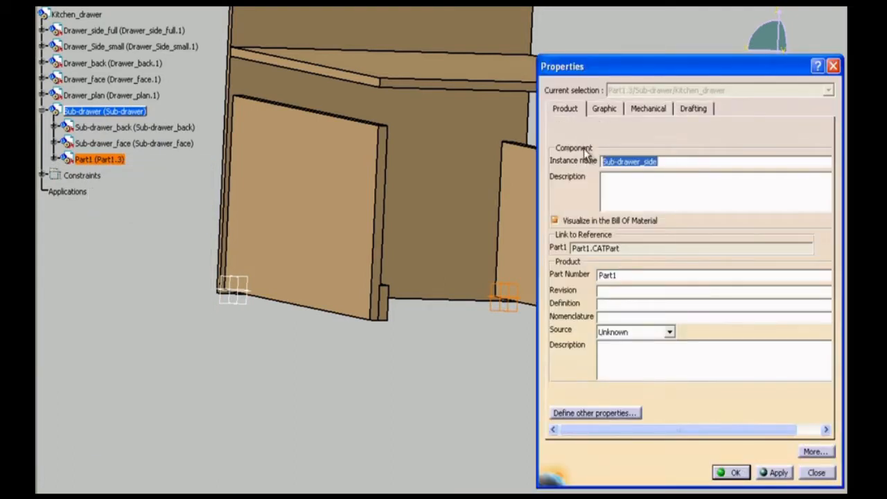
text(Sub-drawer_side)
key(Return)
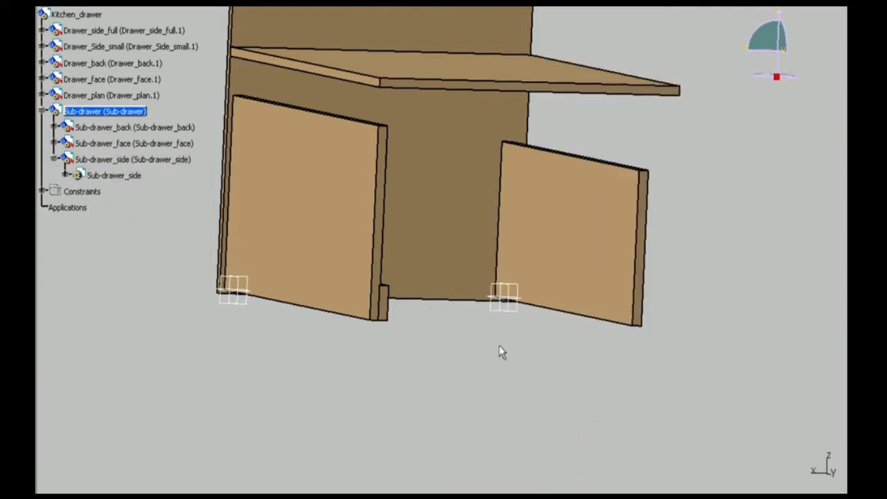
- Sketch a rectangle from the origin on Sub-drawer_side's zx plane and set its length to 350 mm
middle_drag(499, 345, 563, 340)
click(858, 154)
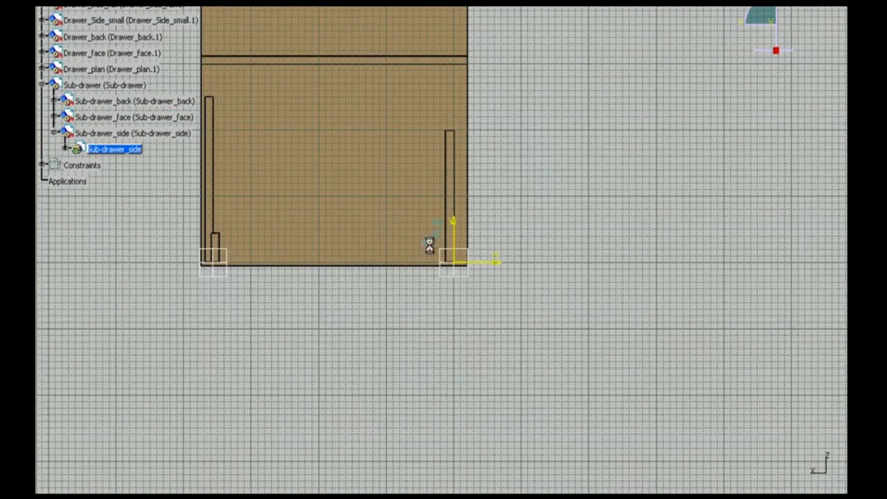
middle_drag(244, 199, 307, 193)
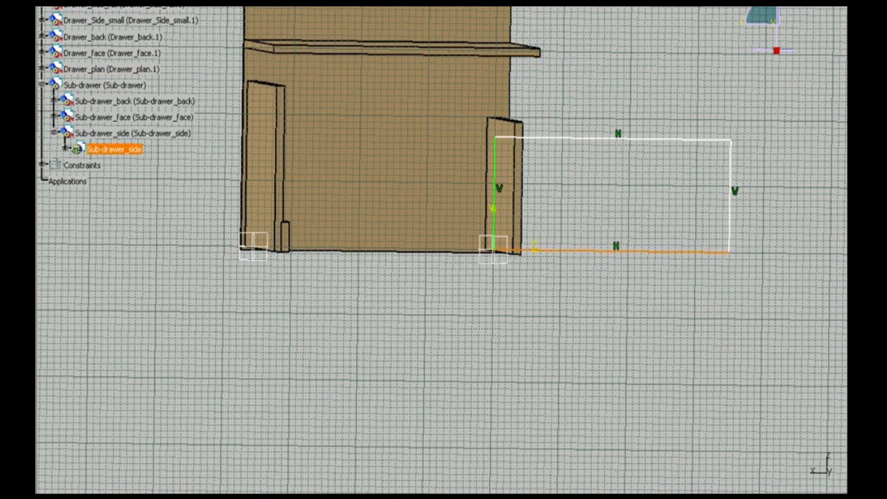
double_click(575, 320)
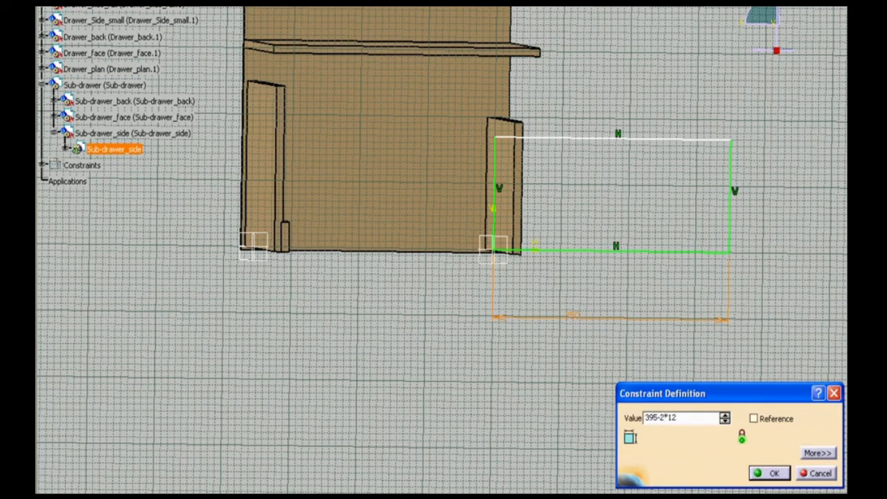
key(Return)
double_click(571, 317)
text(350)
key(Return)
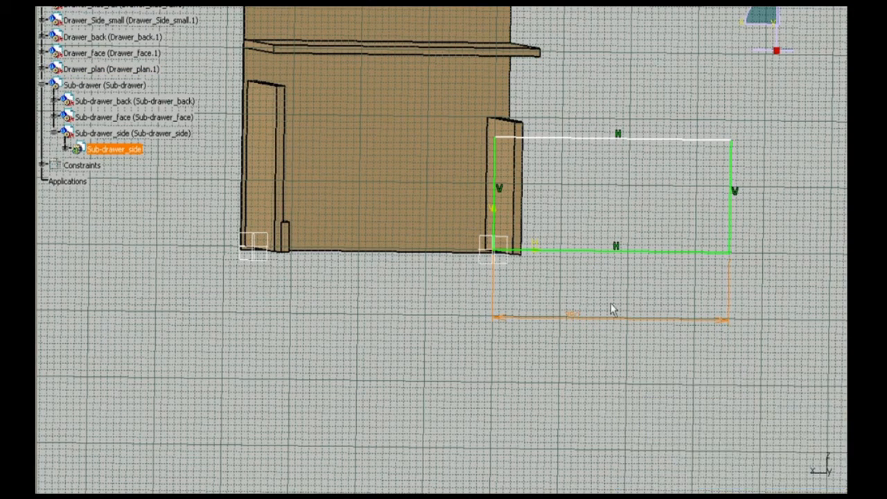
- Dimension the Sub-drawer_side rectangle's height, set it to 200 mm, and finish the sketch
click(811, 202)
double_click(811, 202)
text(200)
key(Return)
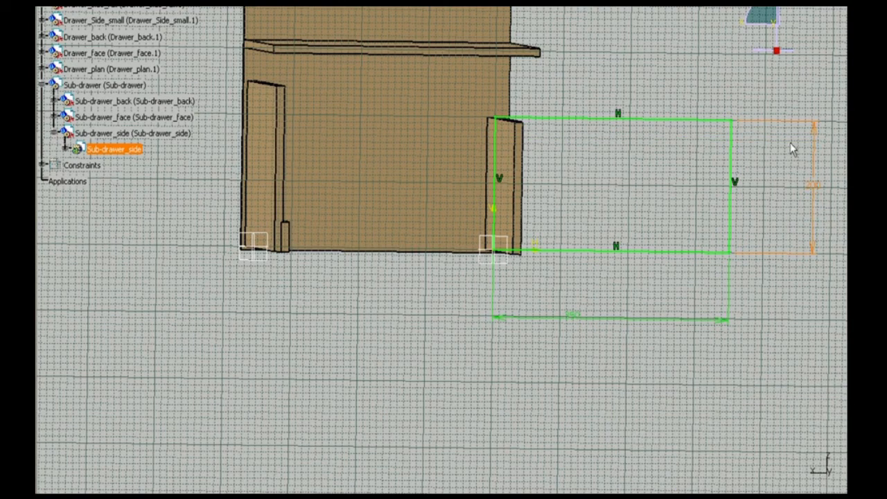
click(838, 133)
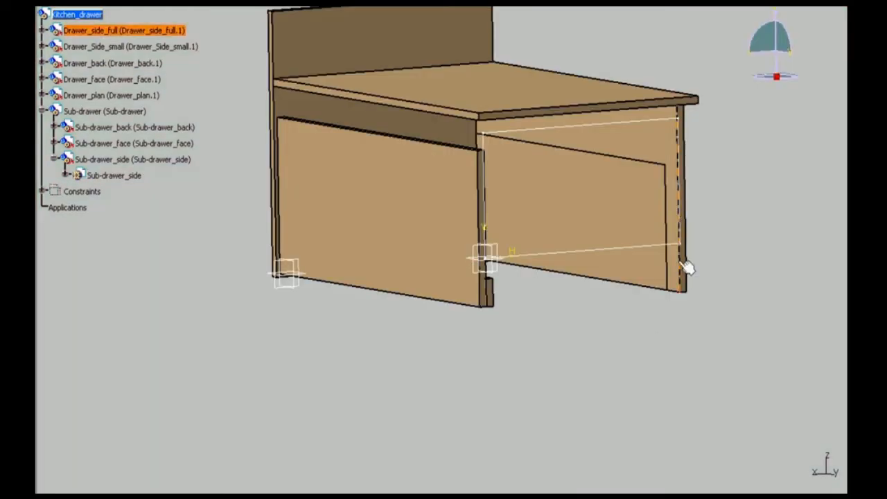
- Pad the Sub-drawer_side rectangle into a solid side panel
middle_drag(687, 266, 479, 189)
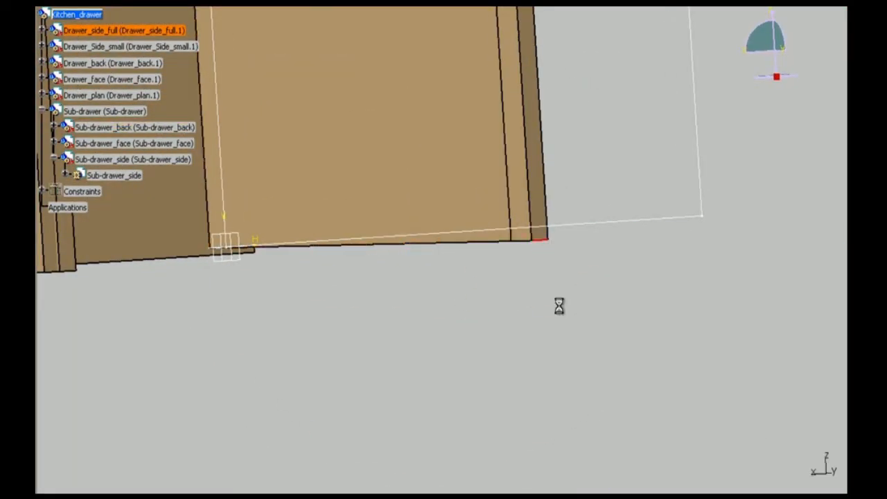
mouse_move(560, 305)
middle_down()
mouse_move(558, 343)
mouse_move(556, 284)
middle_up()
double_click(556, 272)
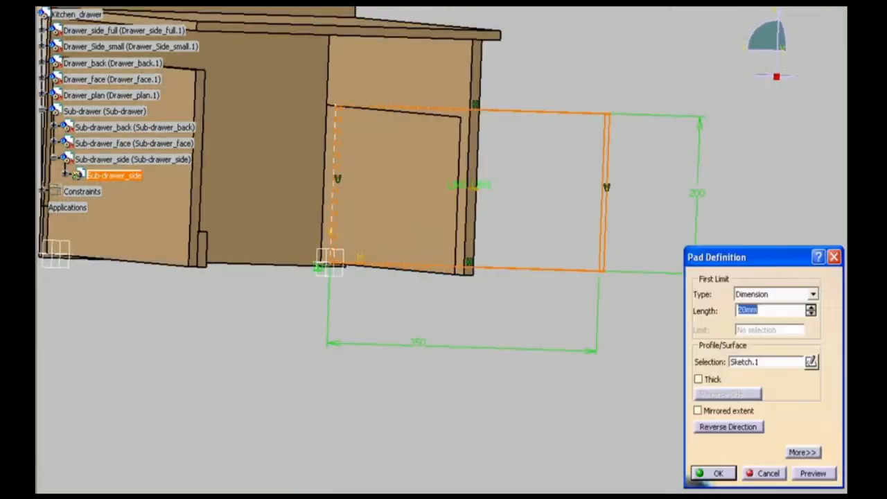
key(Return)
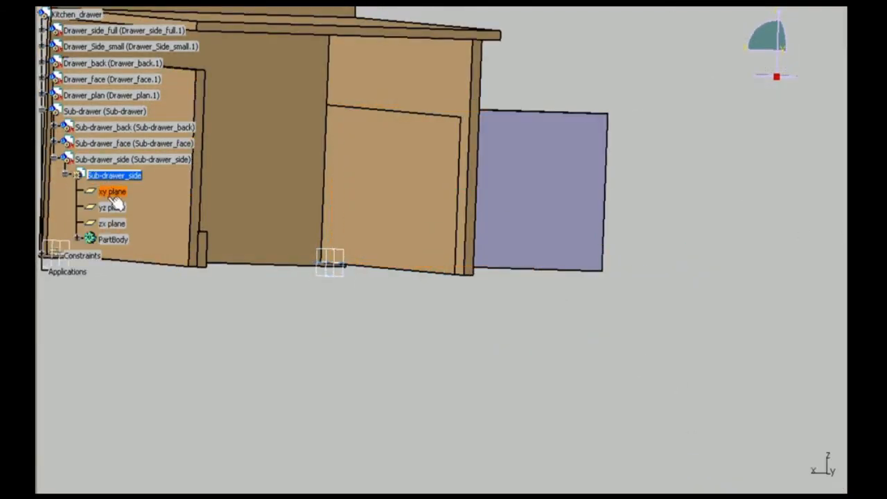
- Set the fill colour of Sub-drawer_side's PartBody to the light brown used on the other panels
right_click(102, 238)
click(132, 293)
click(639, 108)
click(623, 150)
click(593, 339)
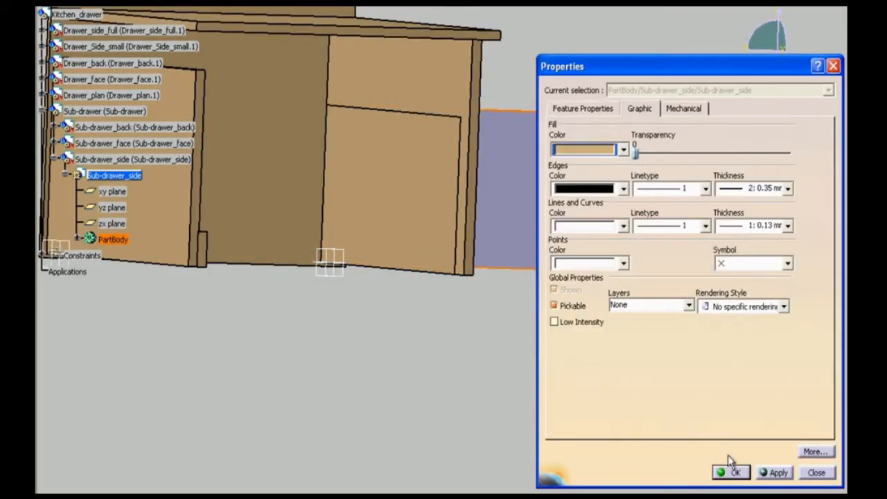
click(732, 473)
- Apply the Timber wood material to the Sub-drawer_side part and collapse its tree branch
click(66, 175)
click(115, 175)
click(602, 478)
click(578, 168)
drag(719, 299, 719, 374)
click(427, 406)
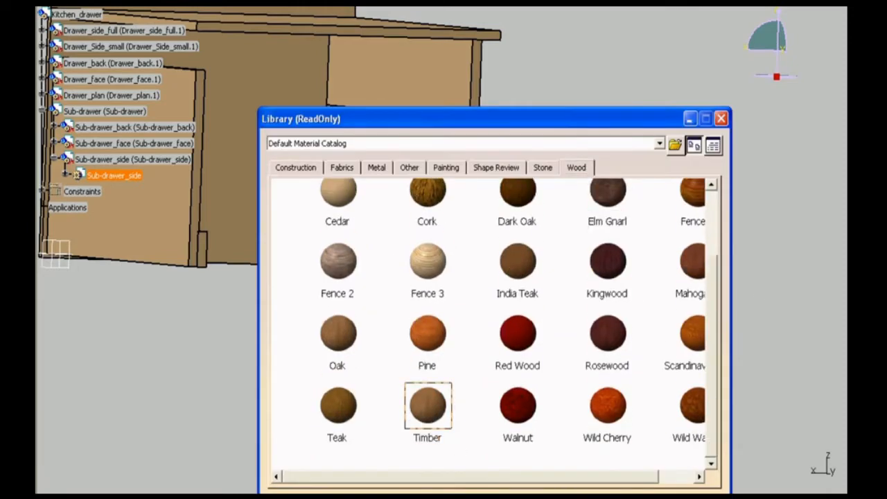
click(658, 492)
click(54, 159)
- Hide Drawer_side_full and reposition the sub-drawer panels by manipulating them freely along any axis
middle_drag(266, 285, 605, 118)
click(551, 248)
right_click(605, 117)
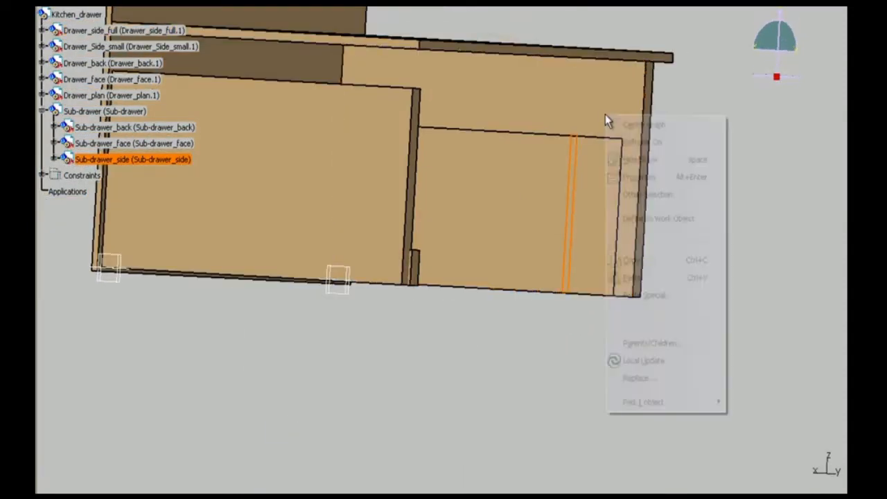
click(638, 160)
middle_drag(569, 229, 700, 54)
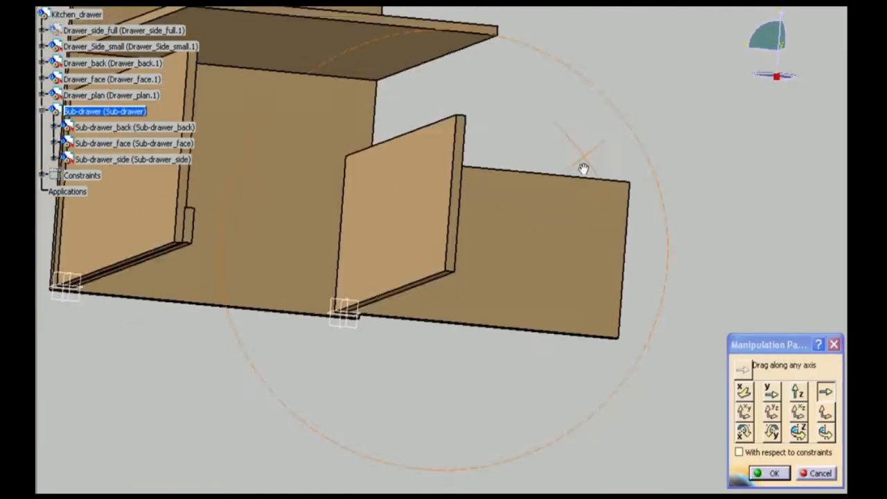
middle_drag(585, 167, 377, 199)
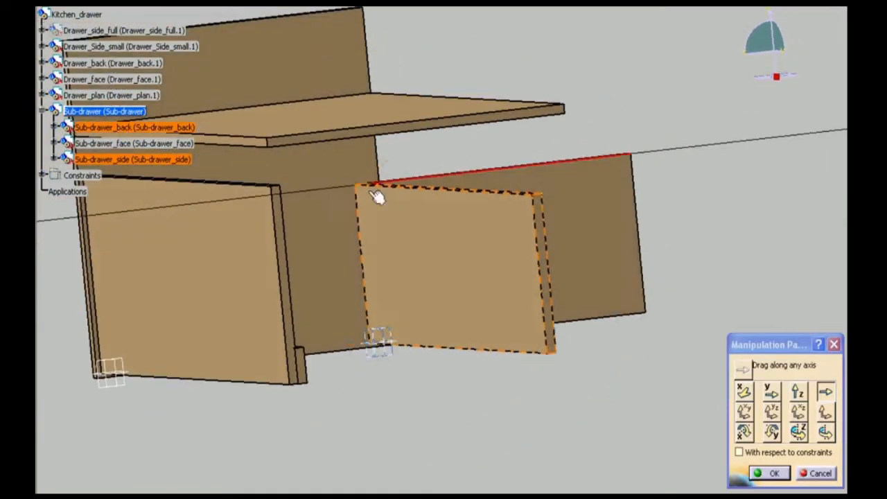
click(770, 473)
- Constrain the Sub-drawer_side panel to Sub-drawer_back, aligning their adjoining and bottom faces
right_click(267, 103)
click(298, 147)
middle_drag(326, 222, 381, 277)
ctrl+click(431, 208)
click(816, 472)
click(769, 471)
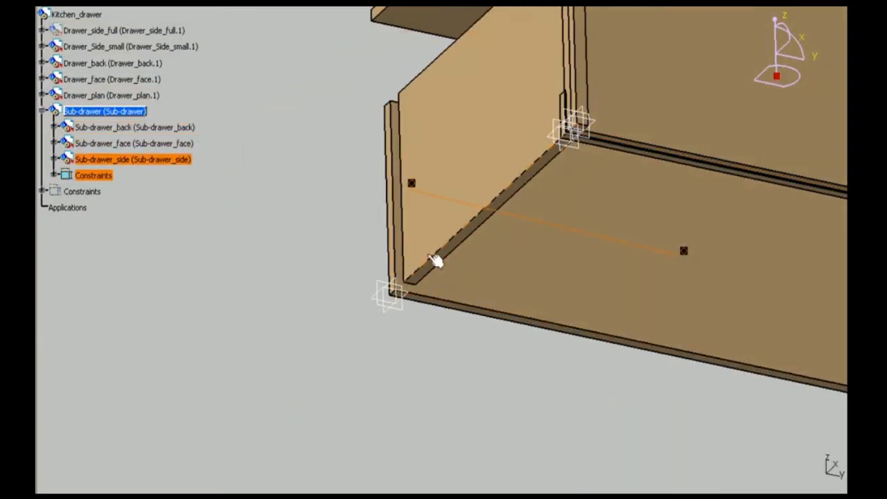
middle_drag(515, 244, 389, 247)
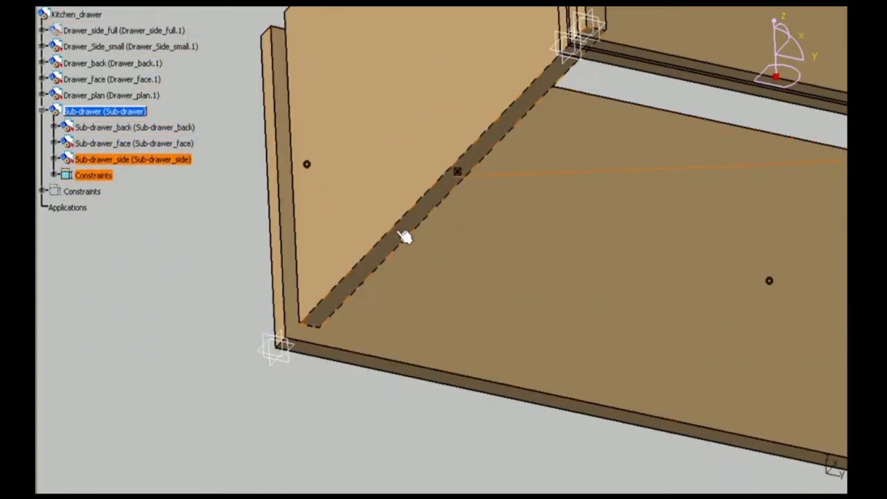
middle_drag(406, 234, 571, 75)
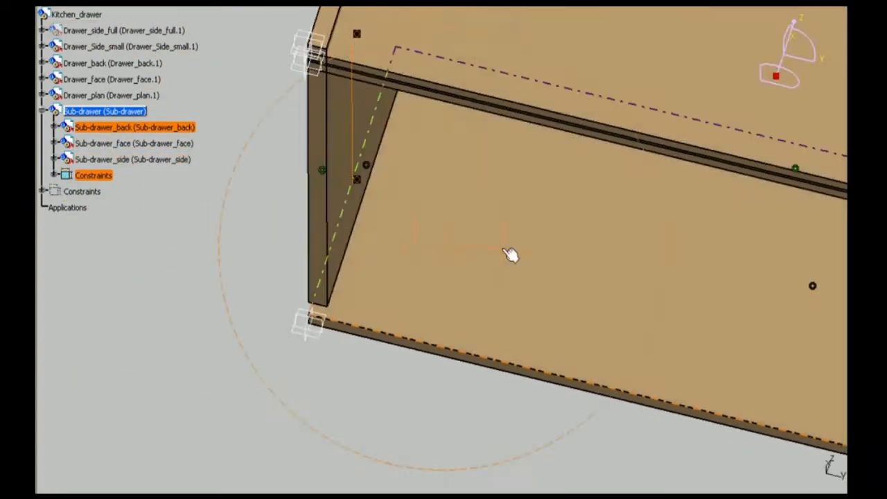
middle_drag(511, 254, 560, 263)
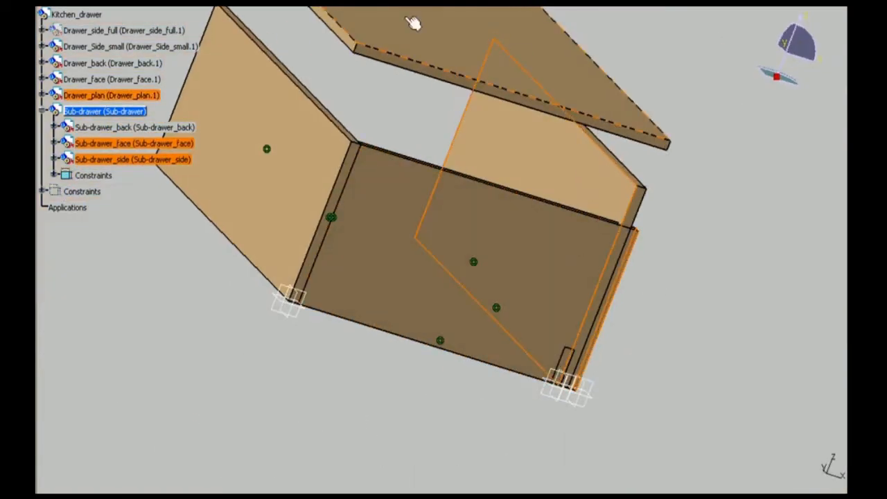
- Constrain Sub-drawer_face to Sub-drawer_side, with a -17.5 mm offset and the same orientation between their end faces
click(773, 473)
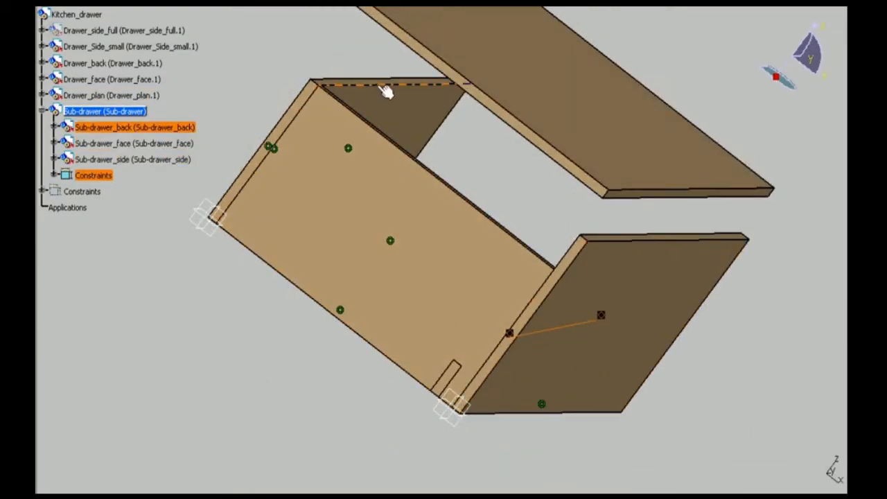
click(543, 292)
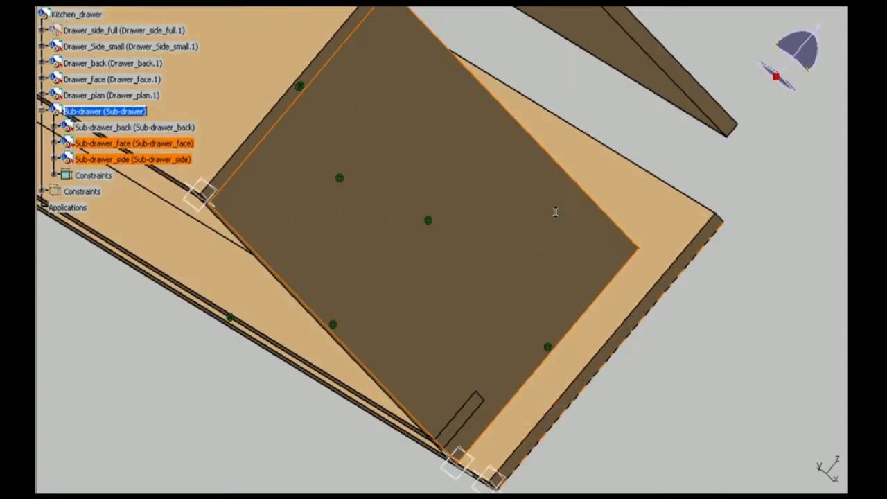
click(502, 125)
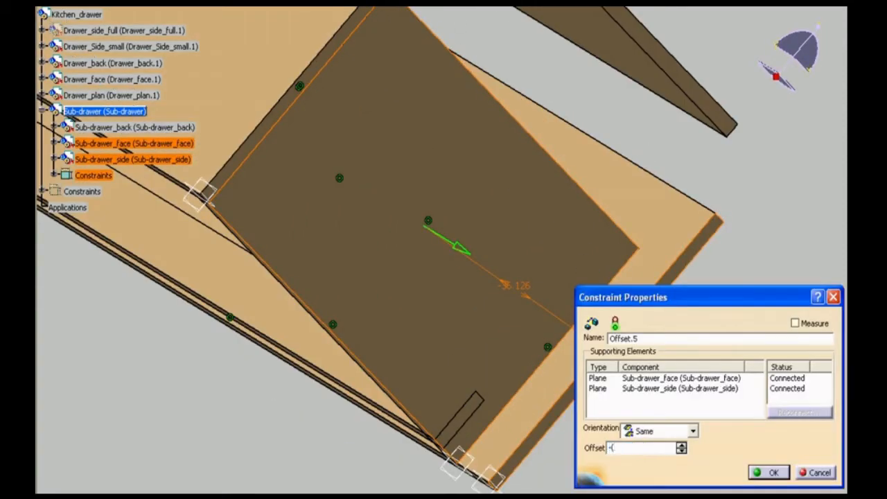
key(Return)
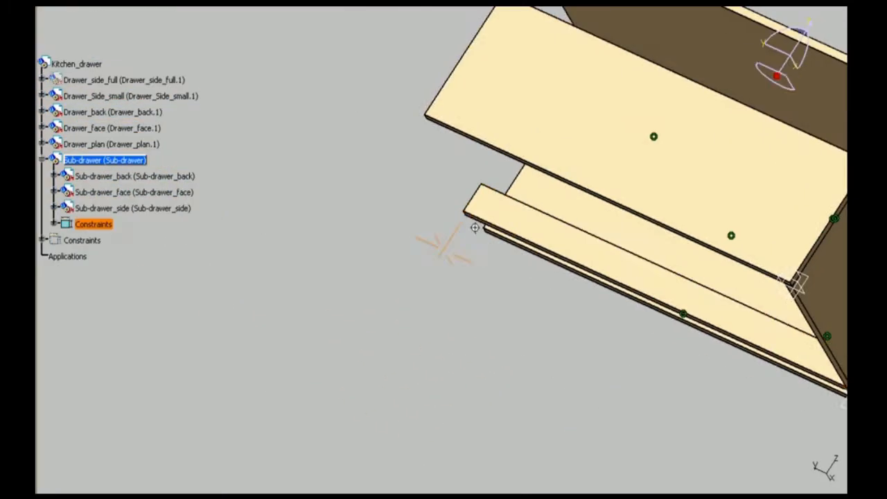
- Save Sub-drawer_side as a CATPart in the v2.0 folder and insert a second instance of it into Sub-drawer
middle_drag(476, 228, 485, 263)
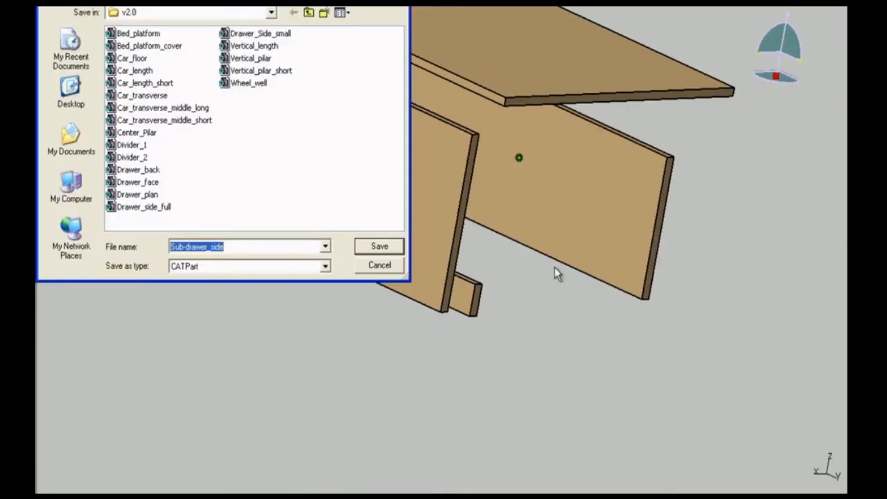
click(376, 245)
click(196, 173)
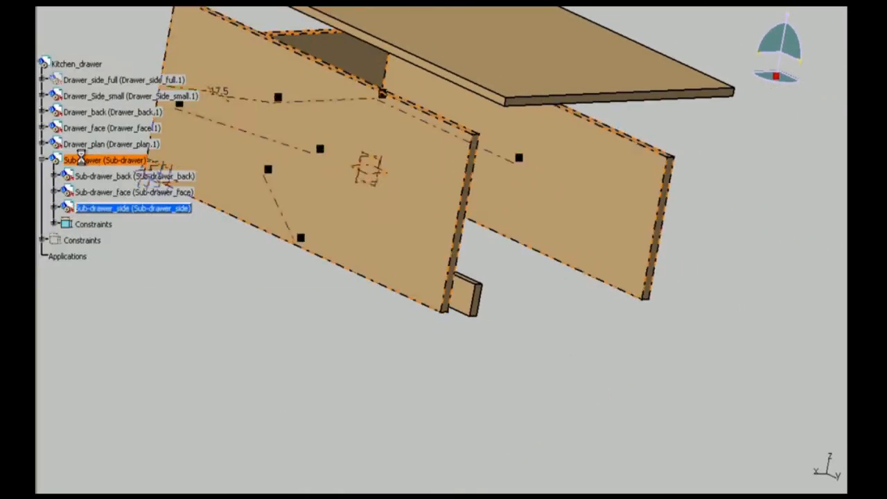
right_click(104, 160)
mouse_move(156, 402)
click(267, 277)
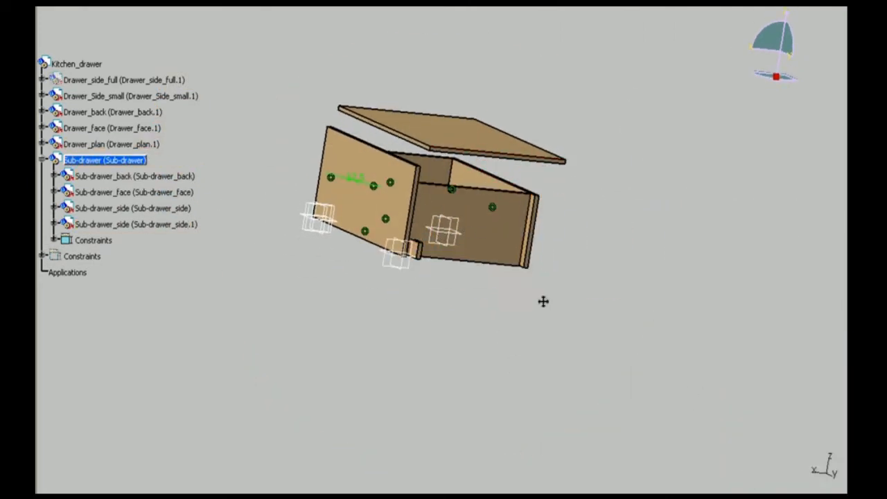
- Constrain the second Sub-drawer_side instance to the back panel at the opposite end of the sub-drawer
ctrl+middle_drag(542, 301, 573, 114)
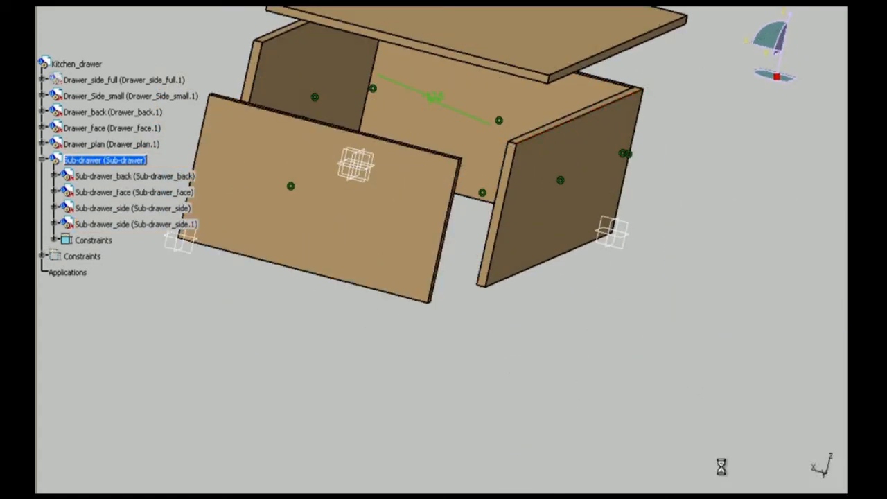
ctrl+middle_drag(486, 235, 535, 6)
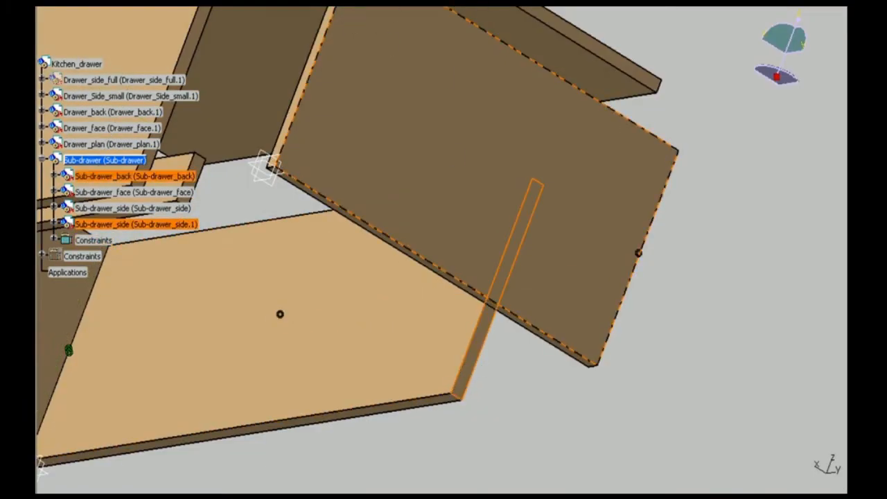
middle_drag(443, 239, 617, 210)
click(529, 224)
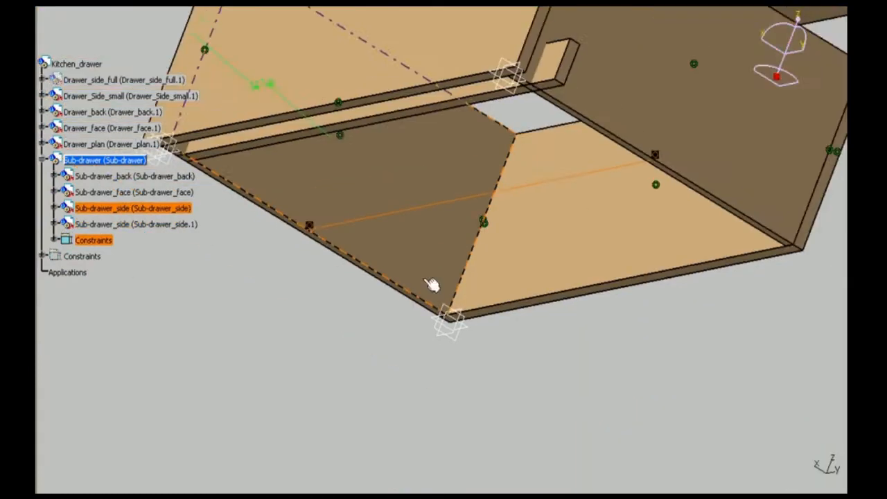
ctrl+middle_drag(430, 284, 475, 384)
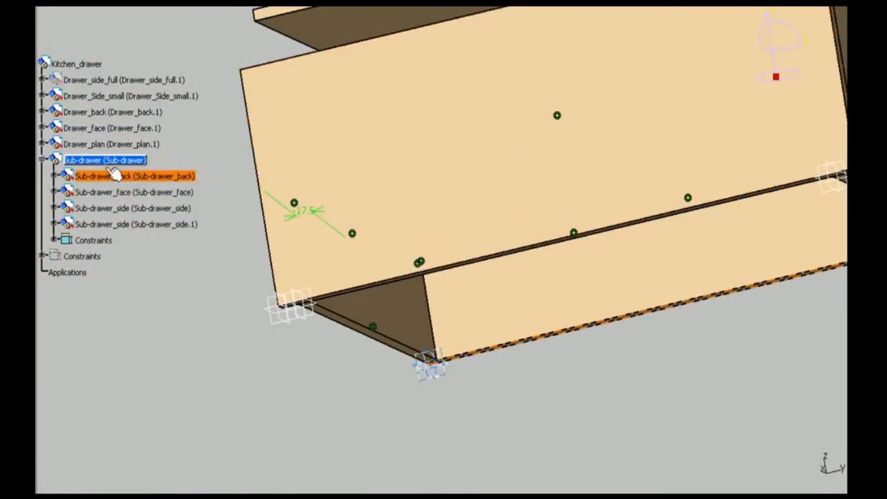
- Insert a new part in Sub-drawer using the assembly origin, with instance name and part number Sub-drawer_bottom
right_click(107, 161)
mouse_move(165, 426)
mouse_move(144, 402)
click(257, 260)
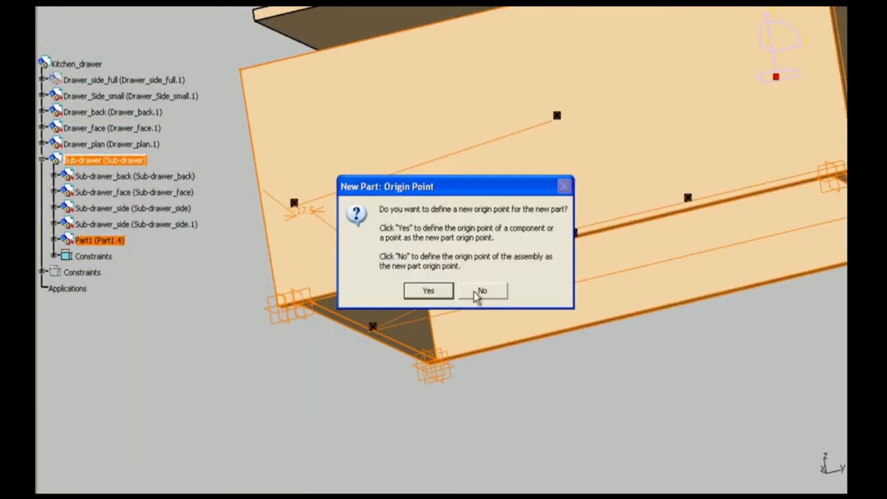
click(481, 293)
right_click(99, 240)
click(141, 296)
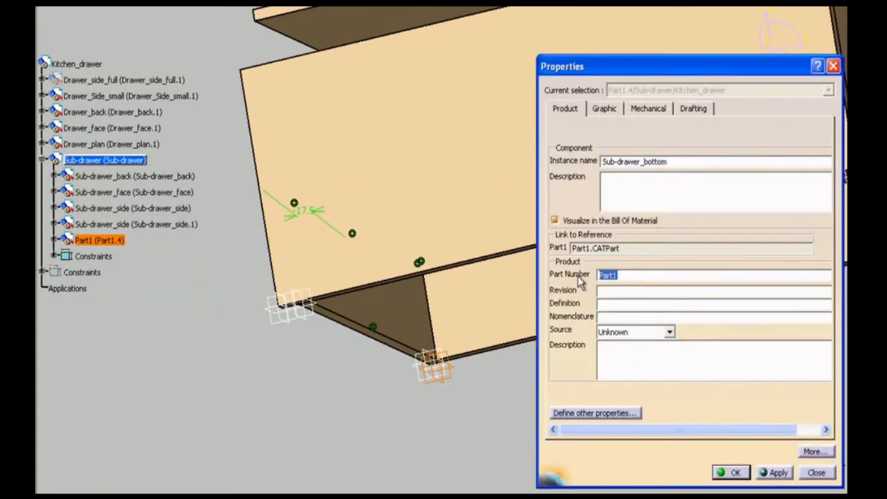
text(Sub-drawer_bottom)
key(Return)
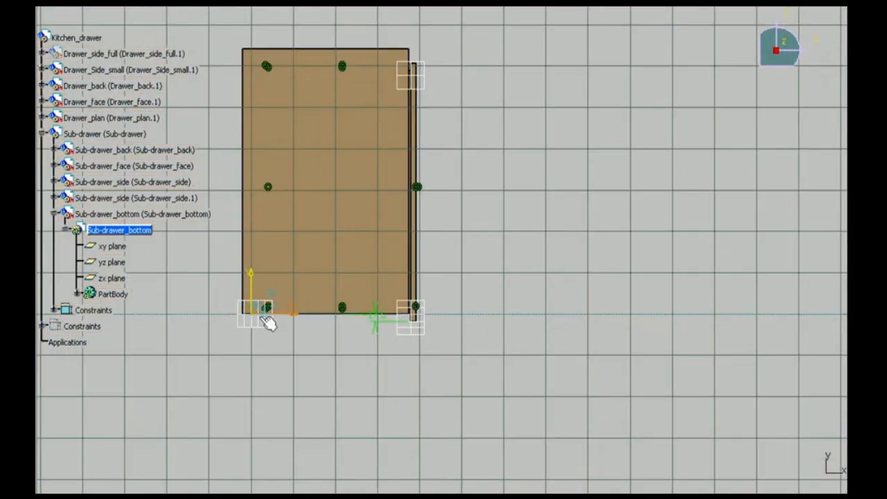
- Sketch a rectangle from the origin on Sub-drawer_bottom's xy plane and set its width to 350 mm
click(426, 74)
middle_drag(416, 153, 319, 139)
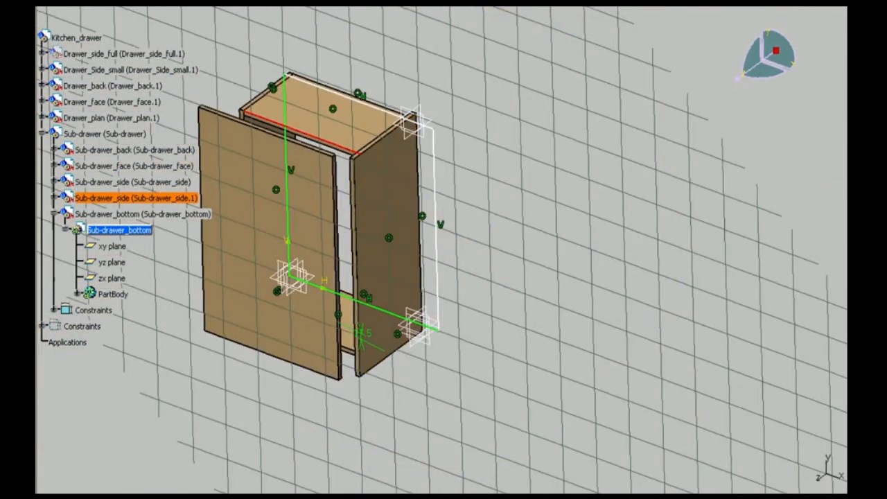
double_click(362, 66)
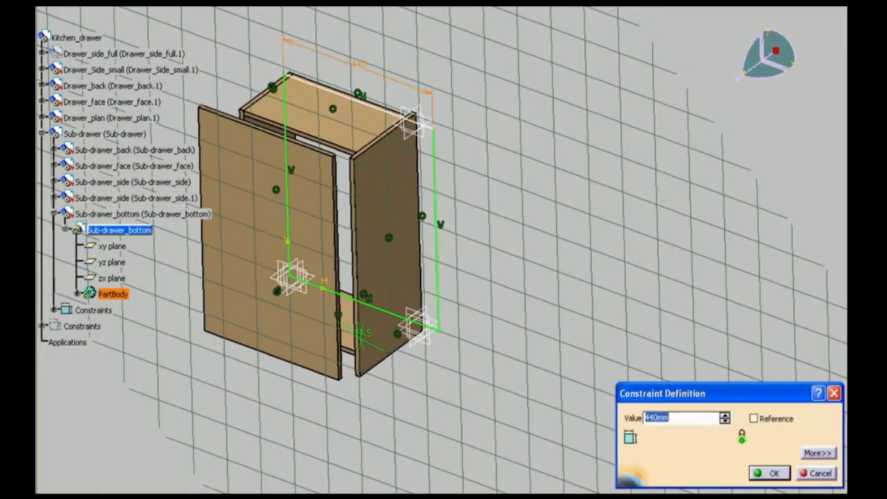
text(350)
key(Return)
- Set the Sub-drawer_bottom rectangle's length to 566 mm and pad it into a solid bottom panel
middle_drag(427, 198, 375, 208)
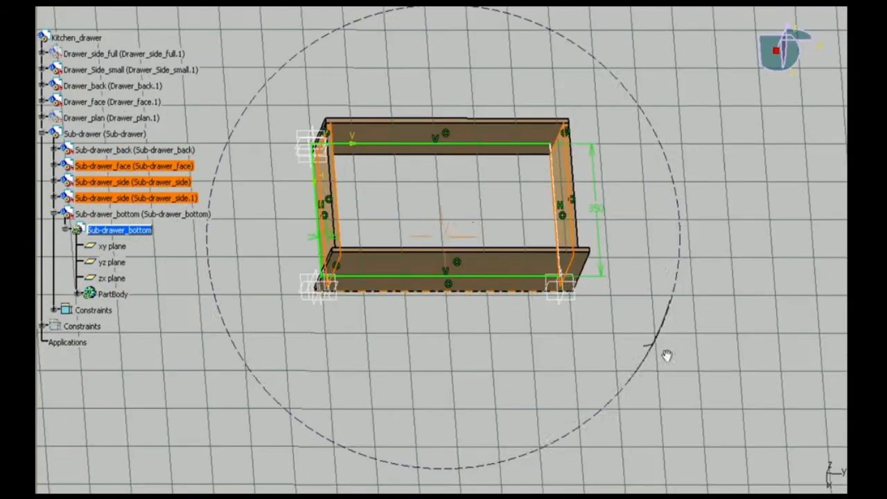
double_click(447, 89)
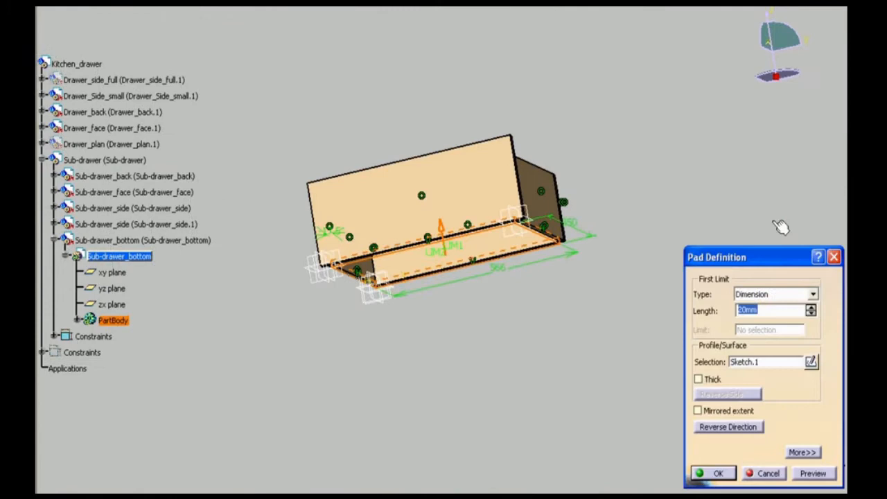
click(714, 474)
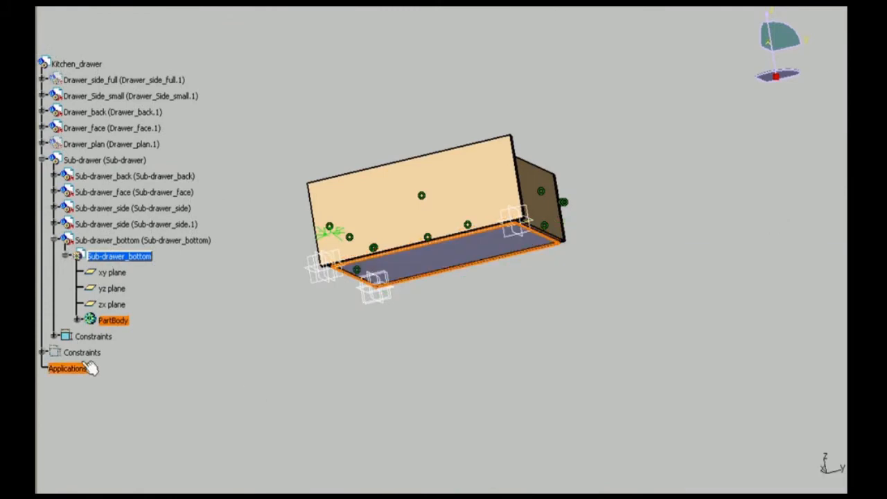
- Give Sub-drawer_bottom's PartBody the light brown fill colour and apply the Timber wood material to the part
right_click(111, 321)
click(119, 75)
click(640, 108)
click(623, 150)
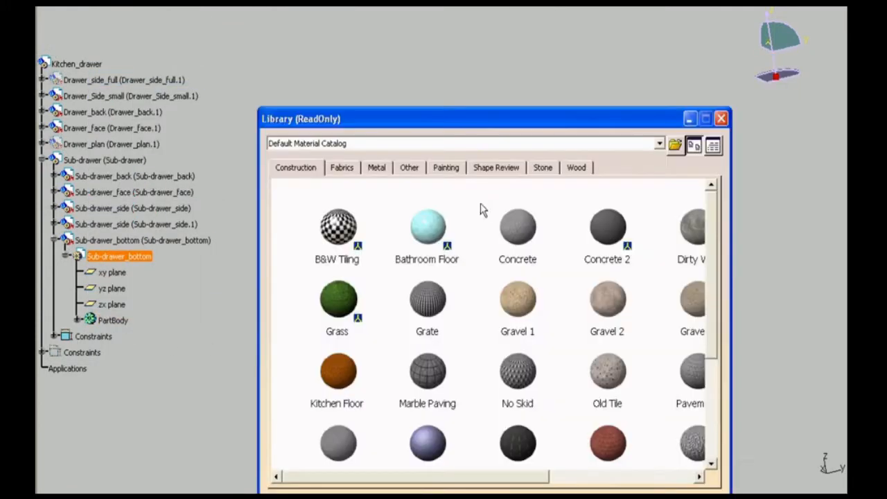
click(576, 166)
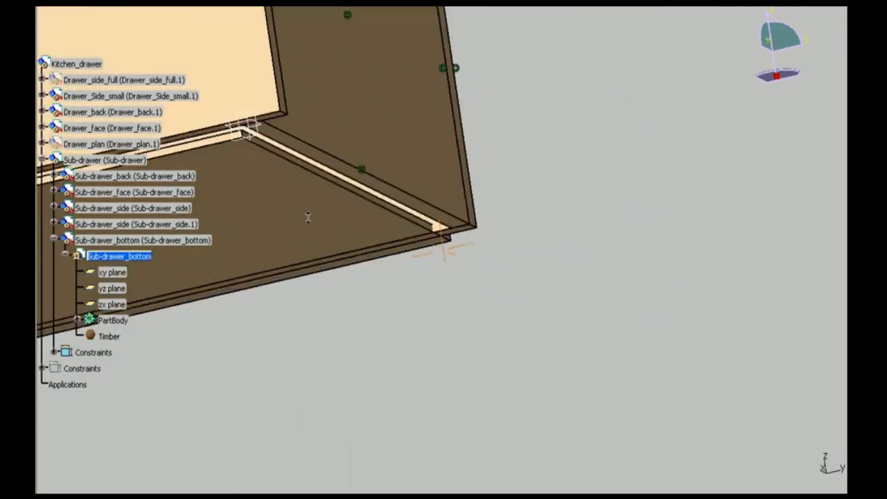
- Activate the Sub-drawer assembly and constrain the Sub-drawer_bottom panel to the surrounding sub-drawer panels
middle_drag(308, 217, 416, 76)
double_click(70, 160)
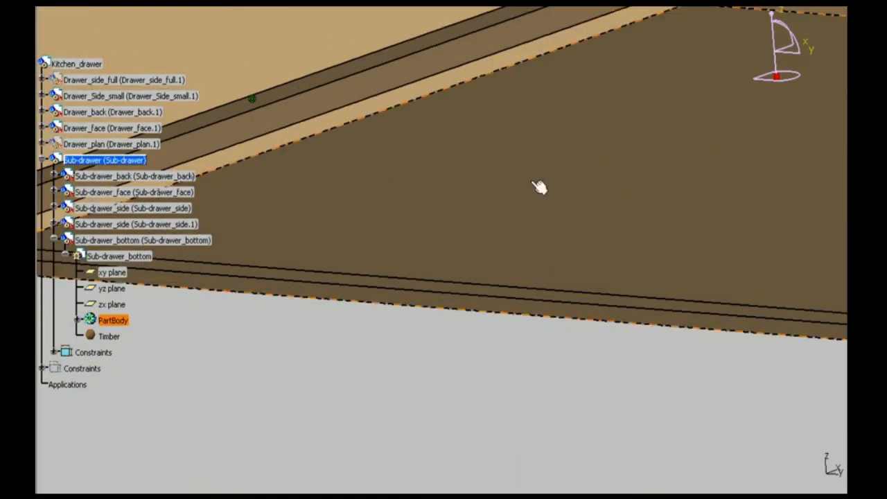
middle_drag(534, 187, 475, 186)
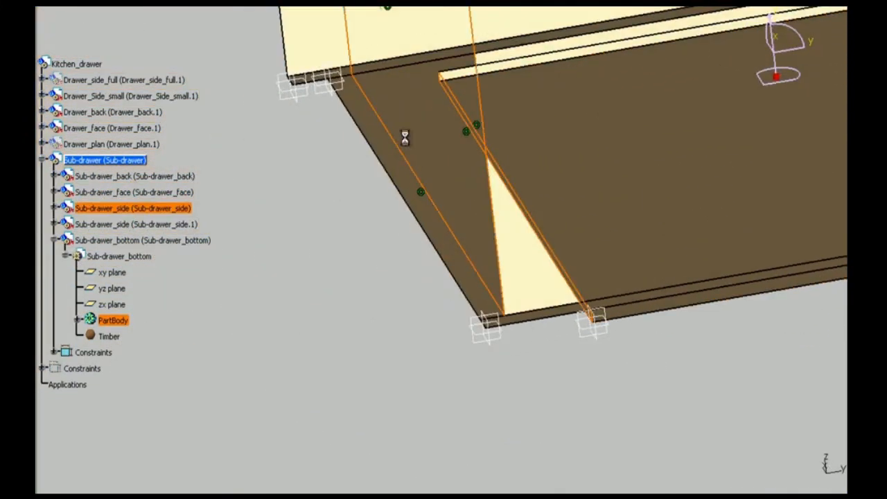
click(406, 136)
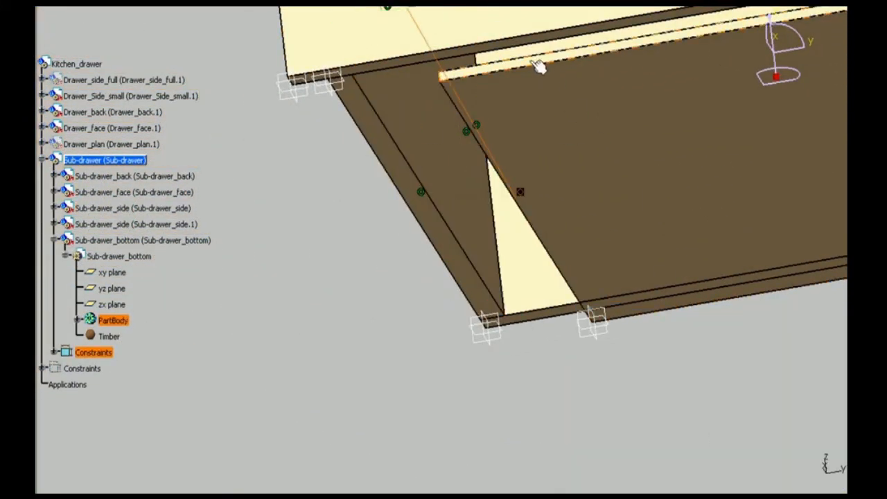
middle_drag(538, 66, 573, 18)
click(768, 472)
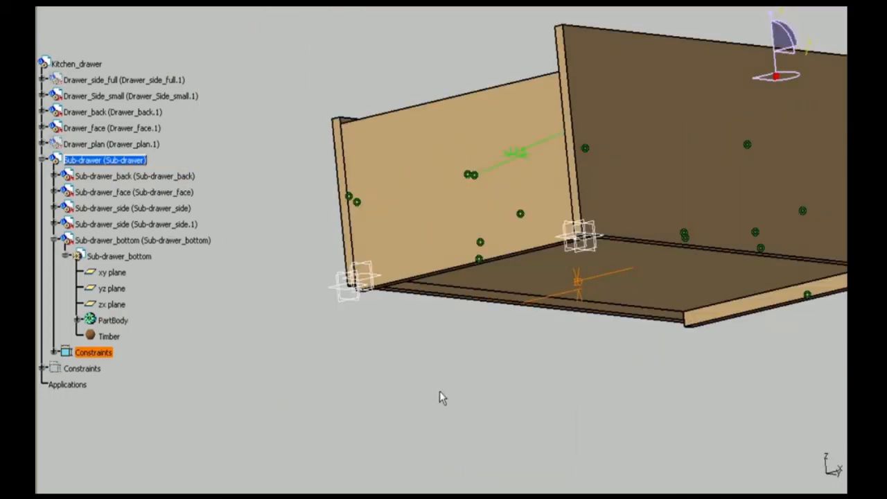
middle_drag(442, 396, 360, 292)
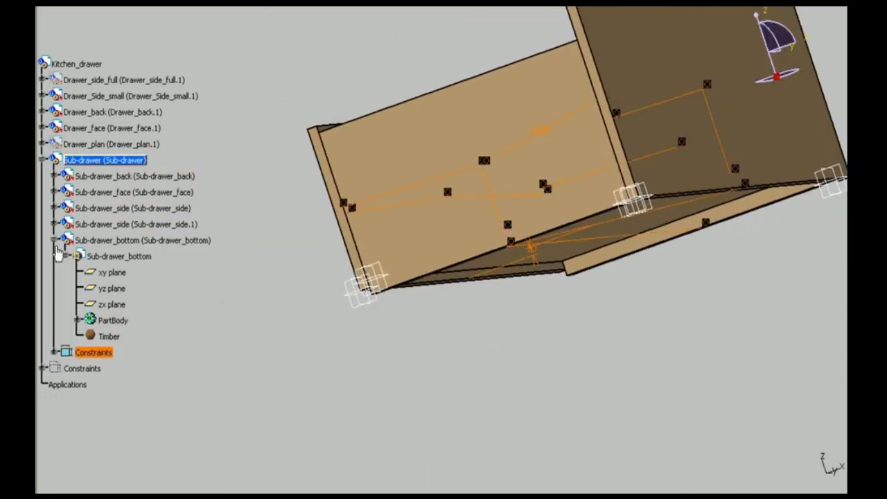
- Collapse the Sub-drawer_bottom and Constraints branches and activate the Kitchen_drawer assembly
click(54, 240)
click(54, 256)
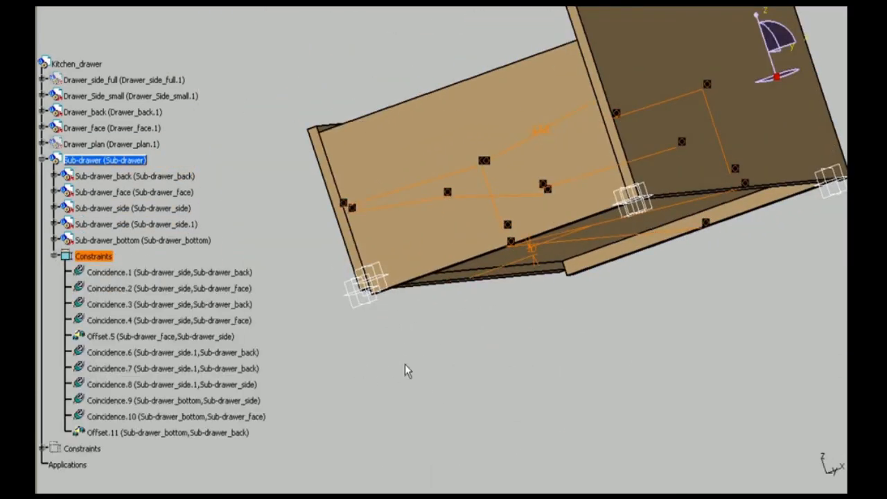
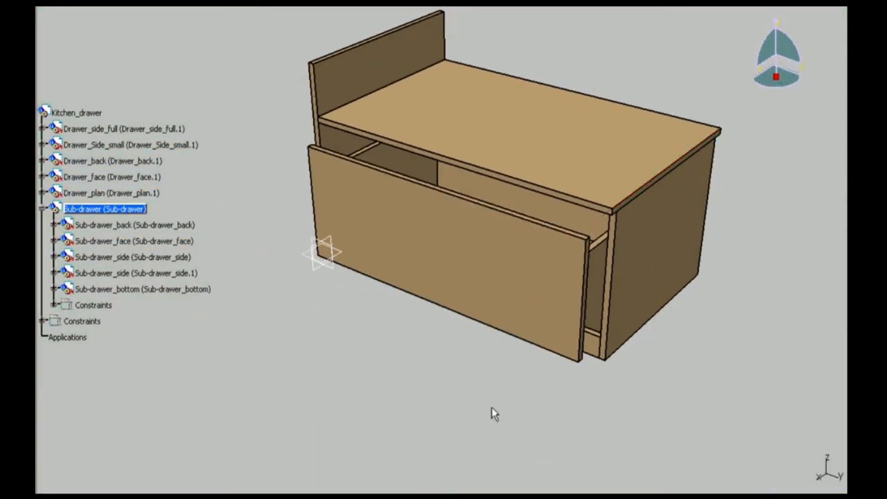
middle_drag(340, 334, 362, 201)
double_click(73, 113)
click(444, 251)
click(359, 195)
click(759, 472)
- Measure the distance between Drawer_plan and the sub-drawer
middle_drag(392, 475, 378, 435)
click(378, 436)
click(613, 300)
click(693, 236)
middle_drag(624, 326, 516, 239)
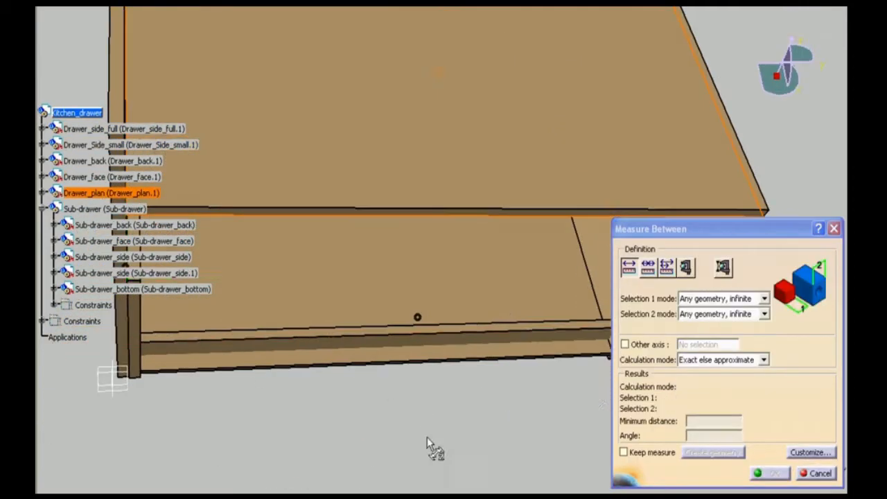
click(427, 437)
click(581, 366)
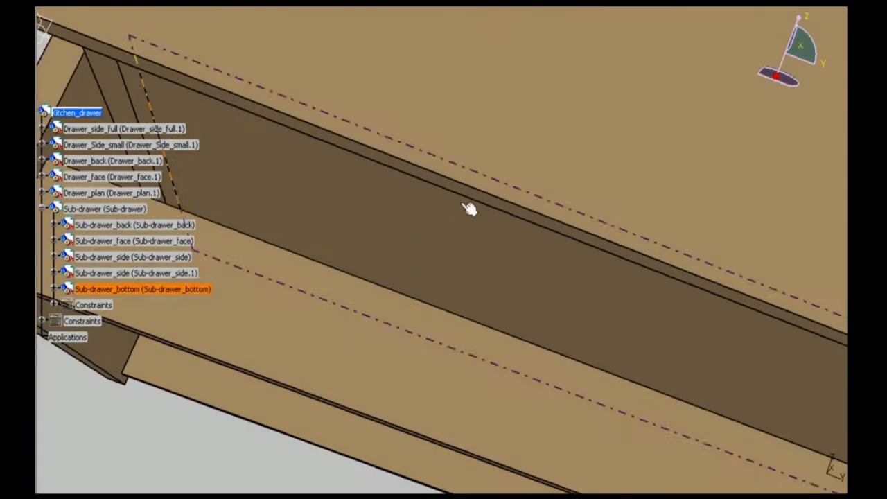
- Constrain the sub-drawer against Drawer_Side_small and add an opposite-orientation offset constraint between Sub-drawer_face and Drawer_face
middle_drag(463, 203, 390, 340)
click(425, 328)
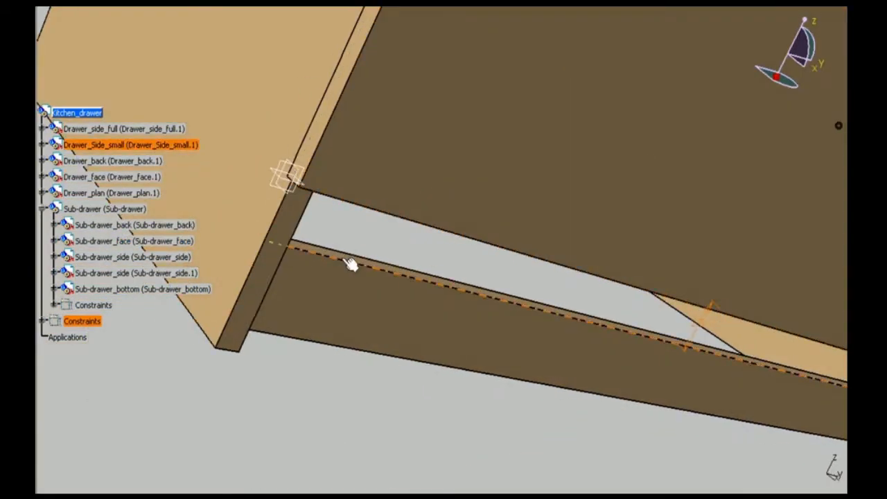
click(555, 306)
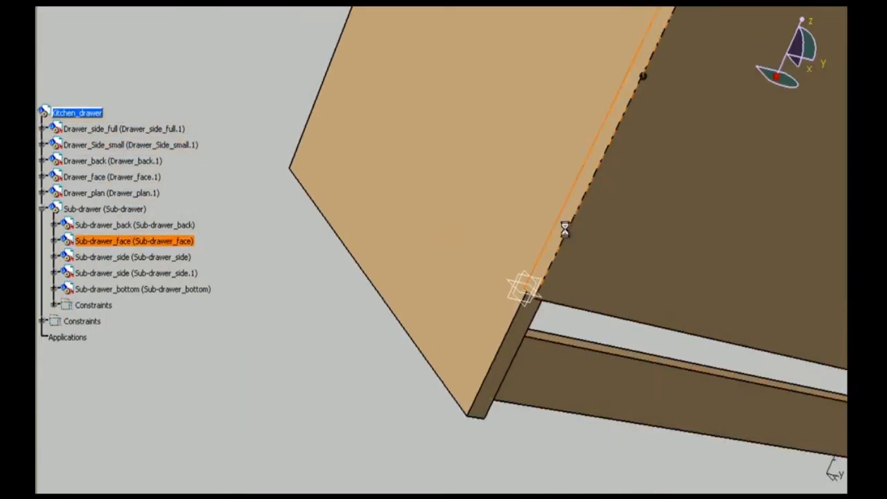
click(501, 194)
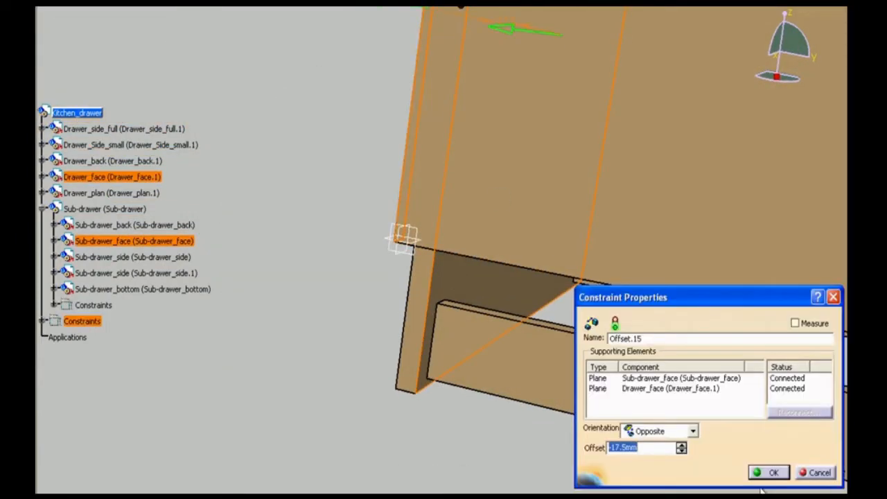
click(768, 473)
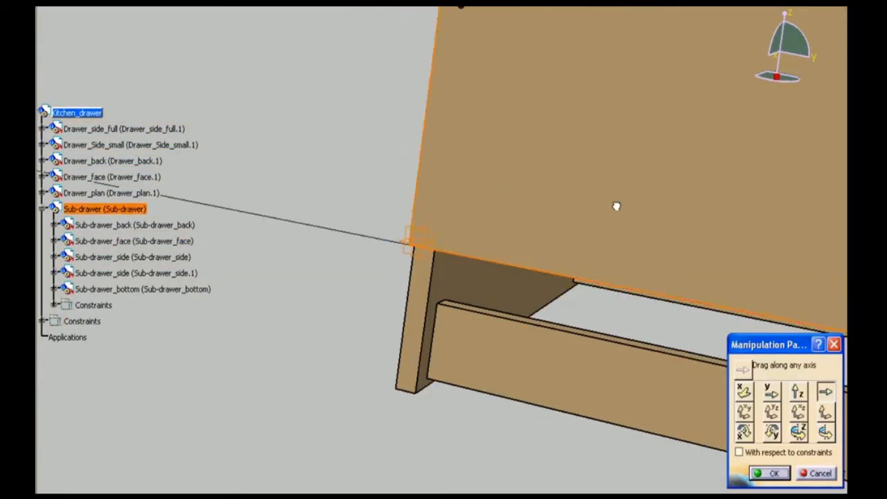
click(774, 478)
- Position the sub-drawer inside the kitchen drawer with a small offset between the Sub-drawer_face and Drawer_face panels
click(599, 199)
middle_drag(599, 198, 445, 240)
click(446, 240)
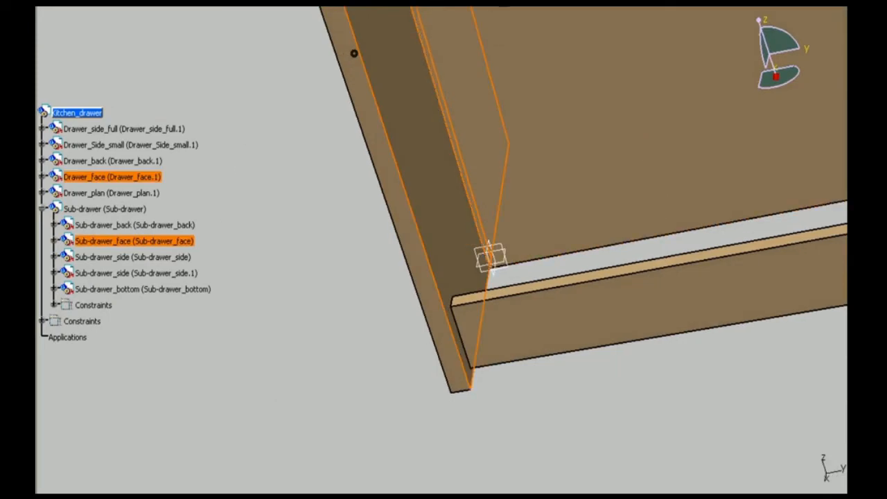
text(2.)
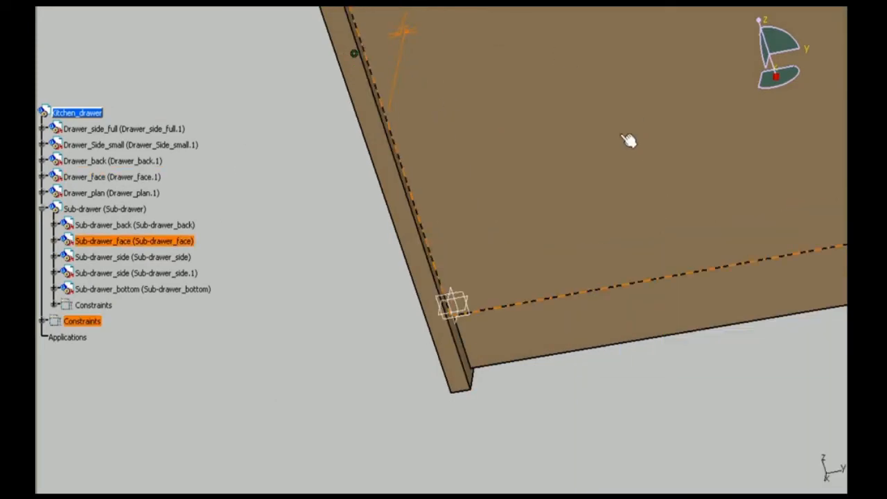
middle_drag(630, 139, 527, 182)
click(527, 369)
click(814, 474)
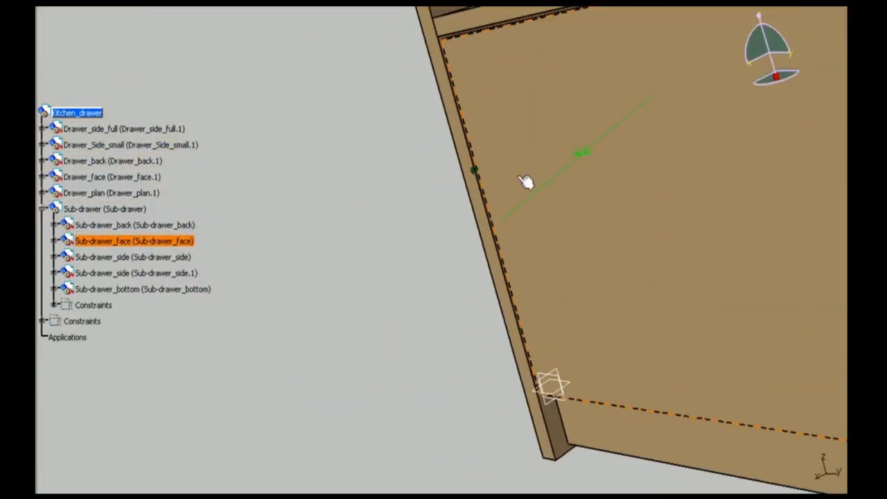
- Shorten the sketch length dimensions of Sub-drawer_side and Sub-drawer_bottom and update the Kitchen_drawer assembly
middle_drag(797, 232, 459, 178)
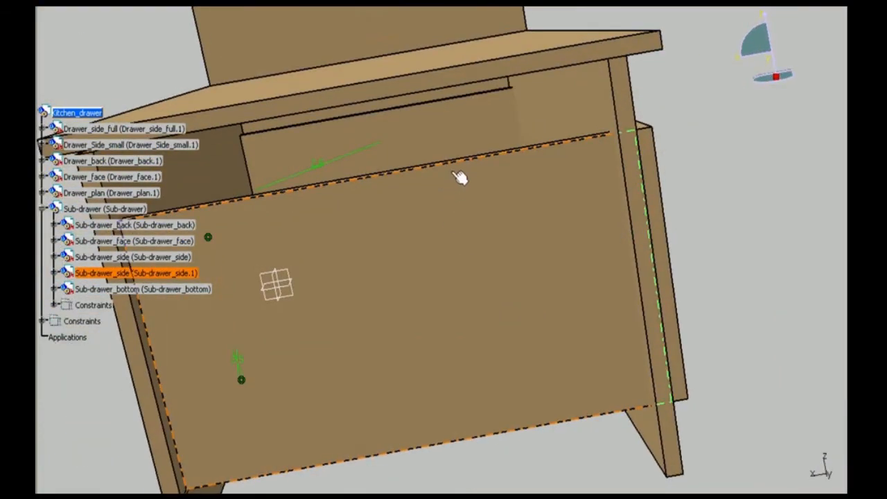
right_click(604, 182)
middle_drag(737, 163, 380, 89)
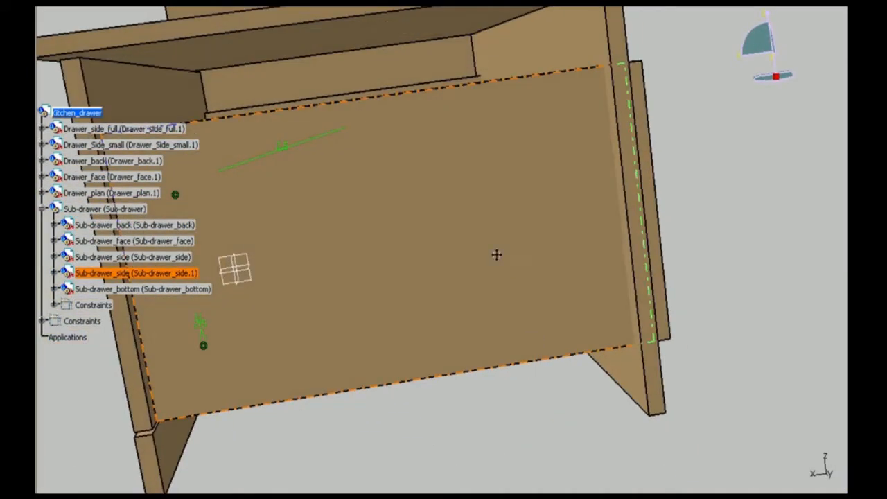
middle_drag(495, 254, 529, 273)
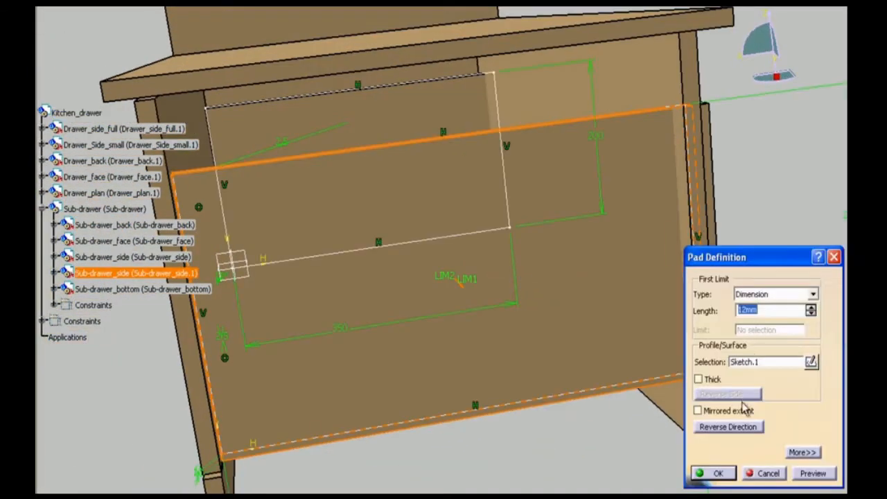
double_click(339, 327)
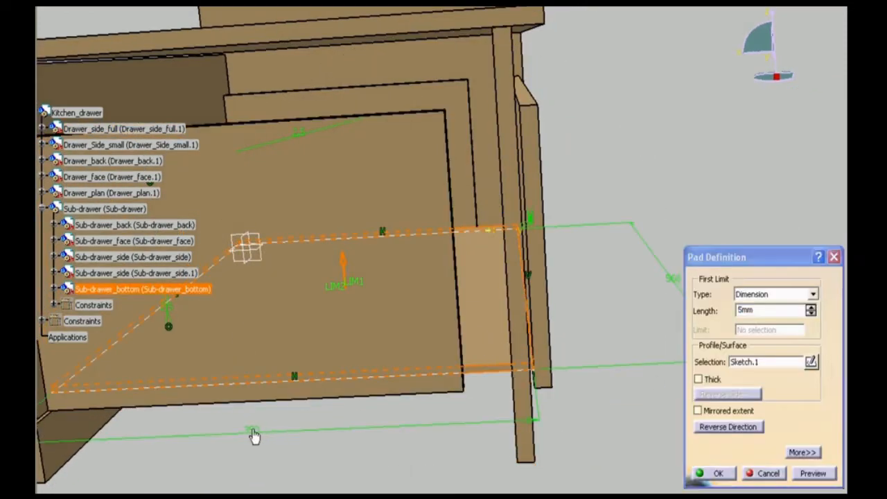
double_click(252, 432)
key(Return)
click(714, 474)
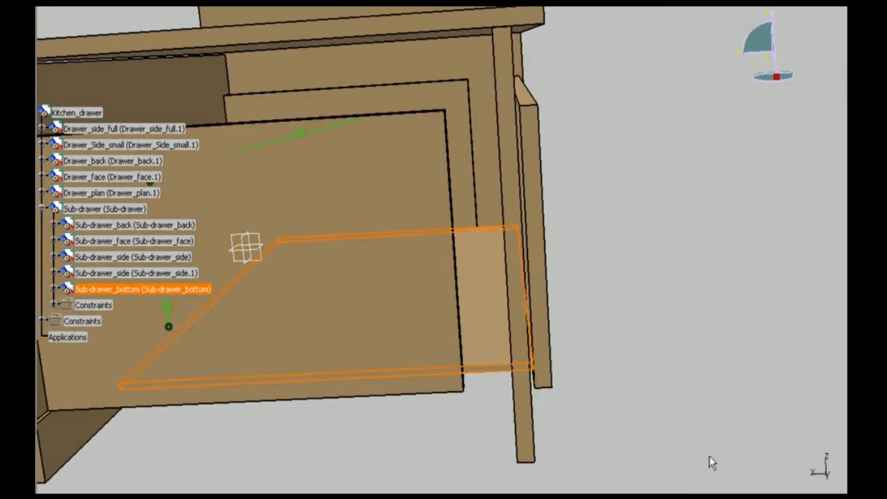
double_click(64, 111)
key(ctrl+u)
- Check the clearance between the sub-drawer's back panel and Drawer_side_full
middle_drag(422, 247, 500, 198)
click(370, 204)
ctrl+click(578, 107)
click(254, 10)
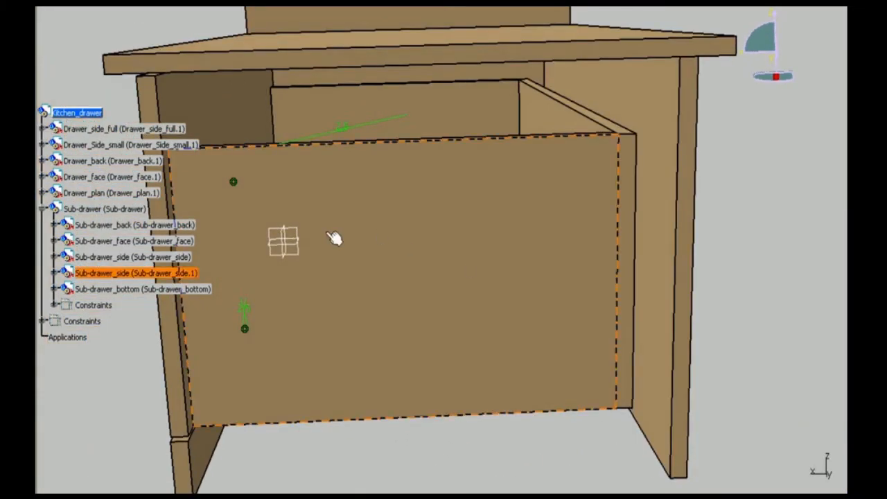
middle_drag(333, 238, 527, 215)
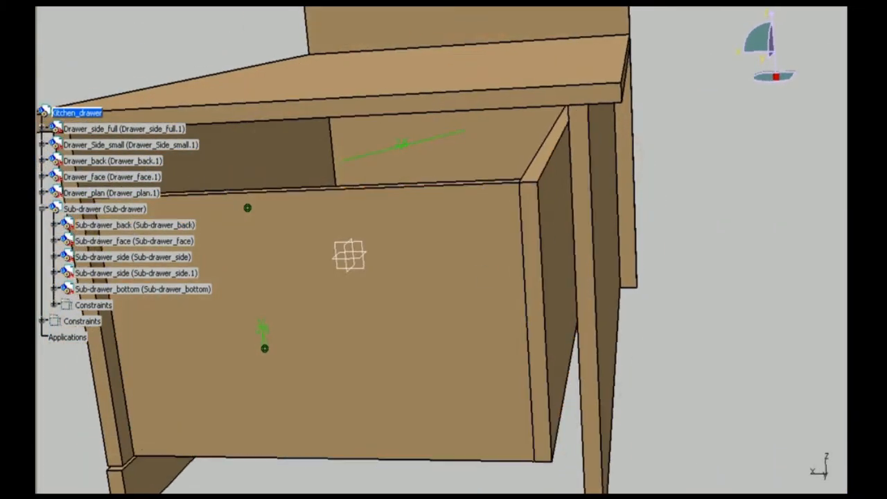
middle_drag(444, 423, 665, 291)
click(559, 238)
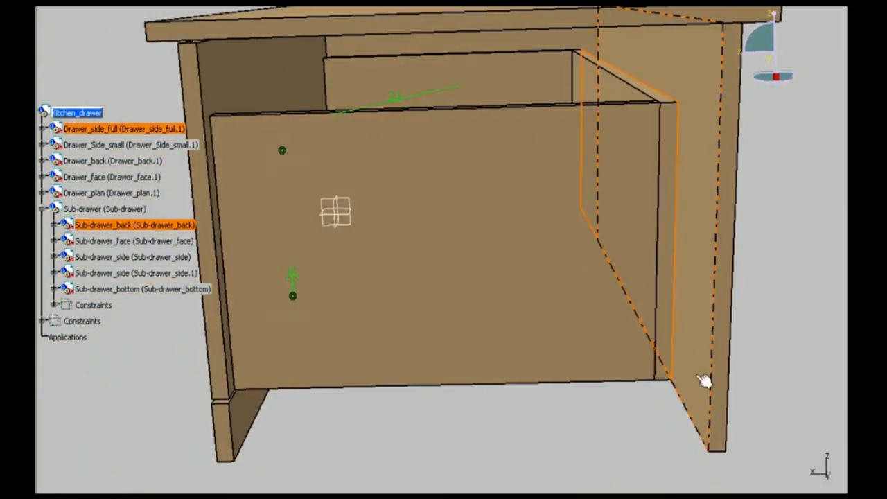
ctrl+click(702, 380)
click(253, 10)
key(Escape)
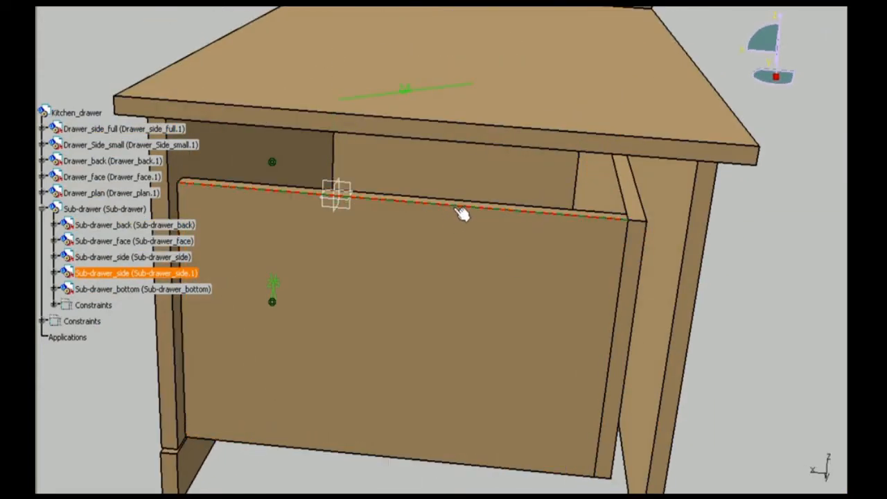
- Test the sub-drawer's movement by sliding it along the axis of the Drawer_plan edge
click(462, 214)
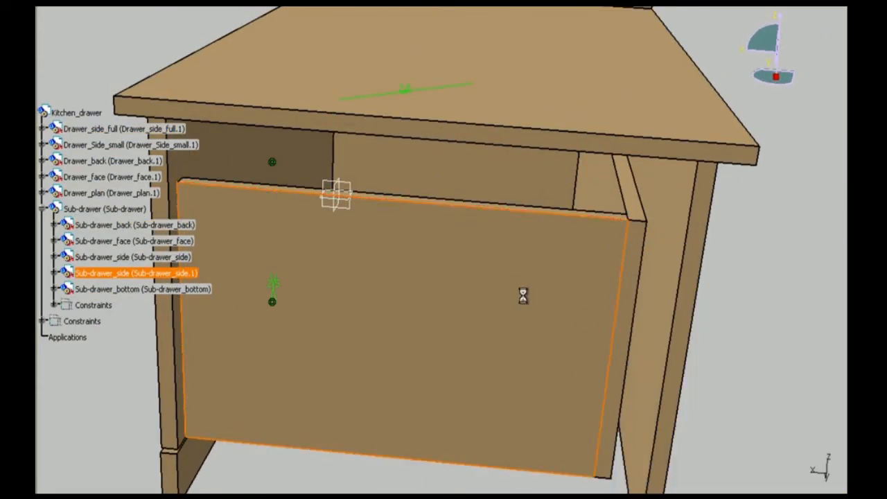
click(404, 277)
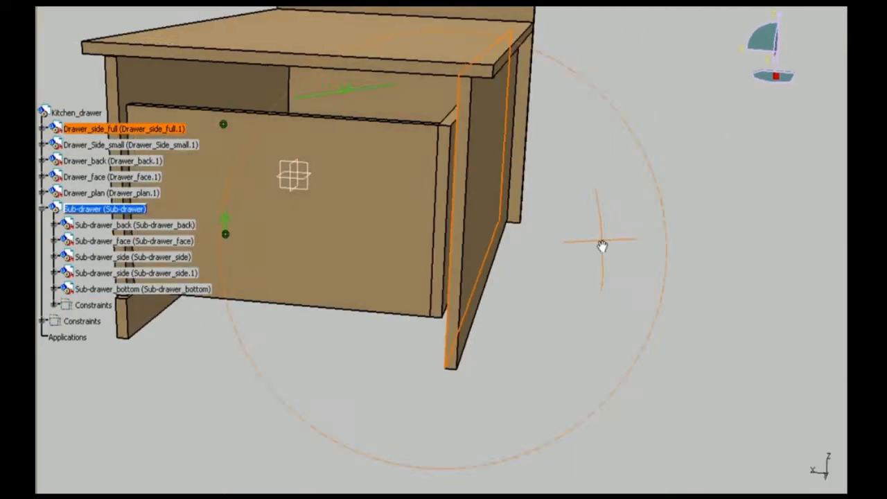
middle_drag(604, 245, 541, 203)
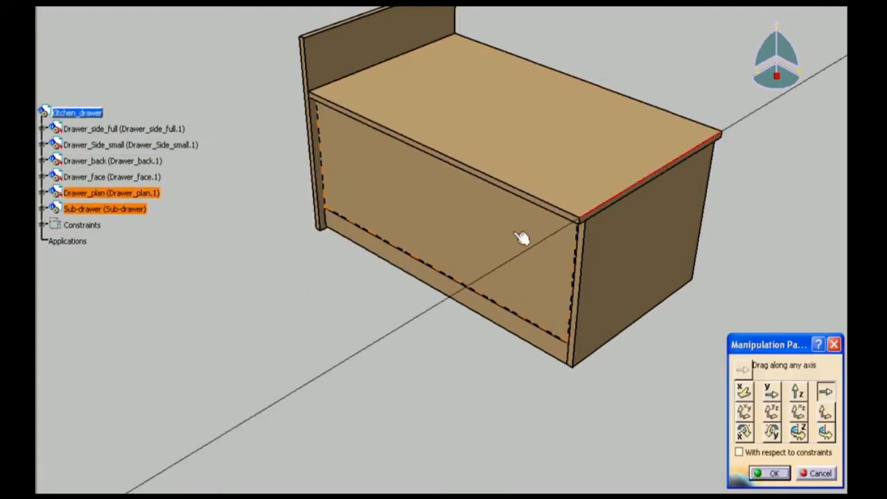
drag(520, 238, 677, 427)
- Measure the mass and inertia of the complete Kitchen_drawer assembly
middle_drag(573, 363, 430, 235)
middle_drag(361, 239, 137, 168)
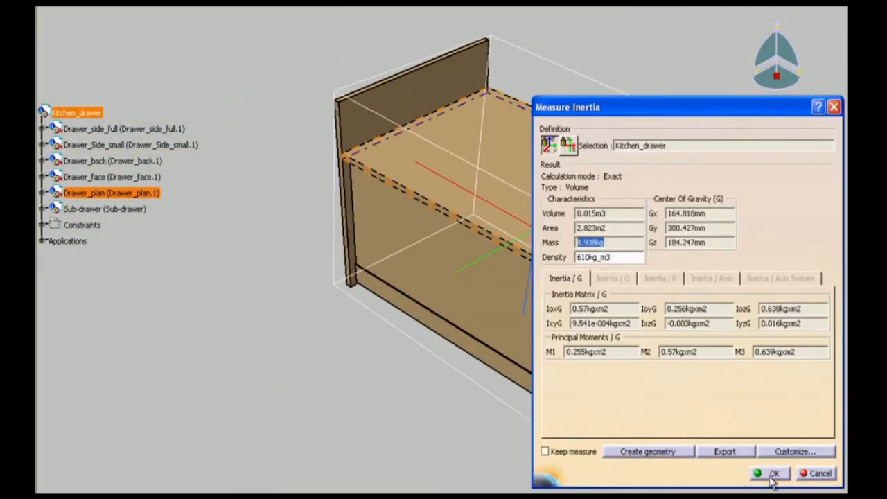
click(773, 474)
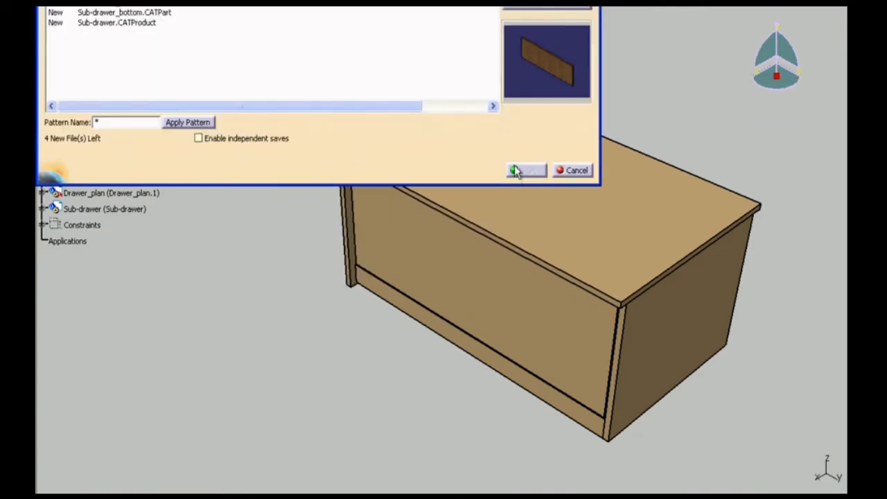
- Save the new sub-drawer parts and the Sub-drawer product in the v2.0 folder under their existing names
click(517, 168)
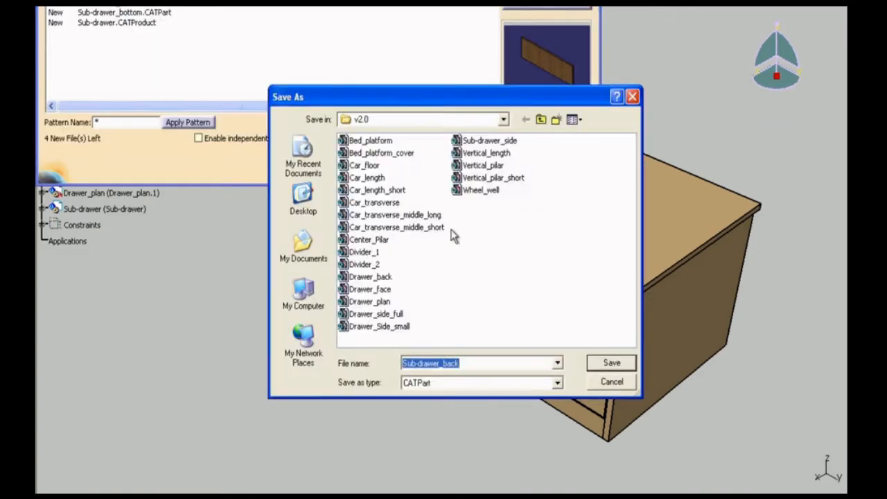
click(612, 362)
click(547, 9)
click(604, 362)
click(125, 12)
click(547, 9)
click(608, 363)
click(520, 168)
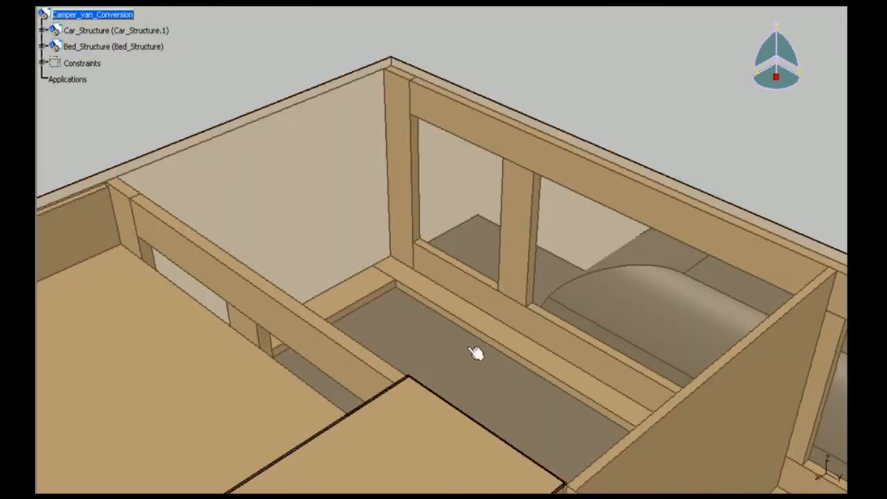
middle_drag(475, 353, 613, 214)
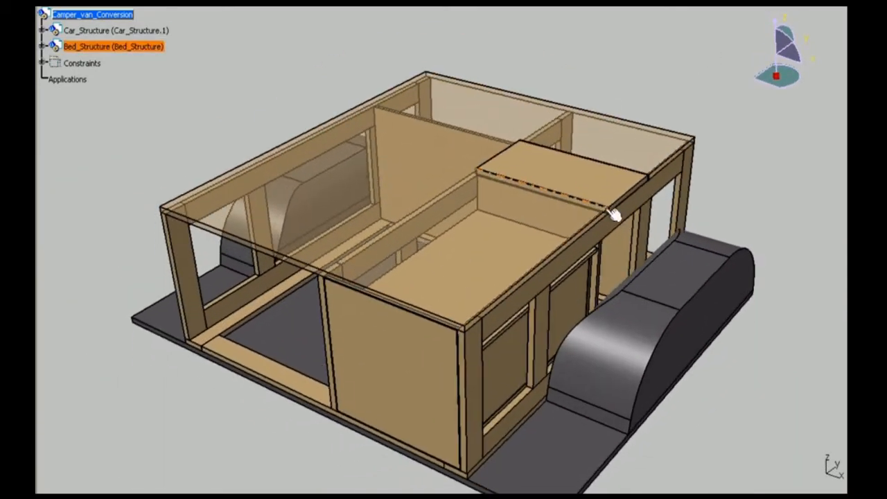
click(858, 104)
drag(411, 349, 359, 394)
click(809, 473)
- Test the motion by pulling the kitchen drawer out of Bed_Structure and sliding its sub-drawer out sideways
double_click(74, 46)
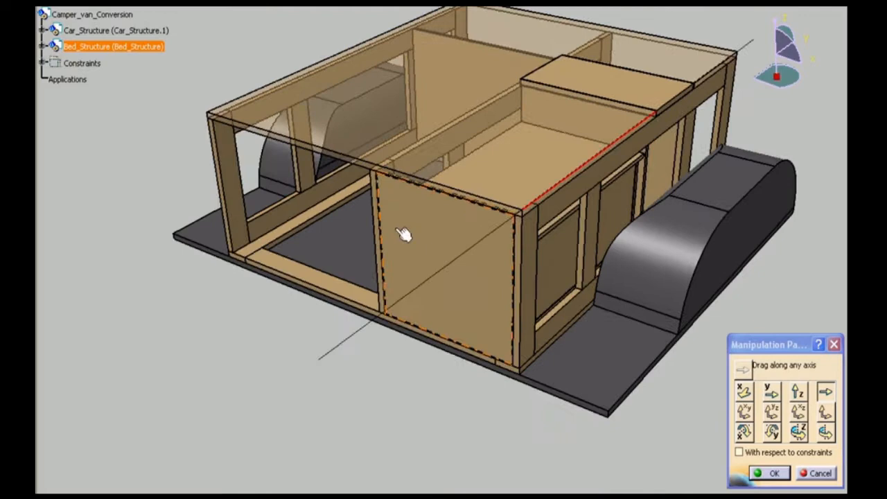
drag(406, 233, 218, 370)
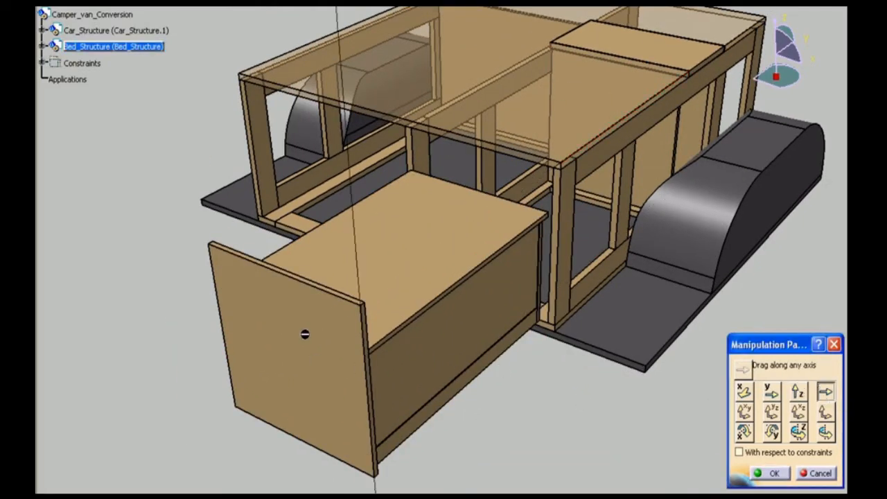
drag(307, 317, 529, 426)
click(769, 477)
click(43, 47)
double_click(113, 46)
click(132, 207)
click(272, 271)
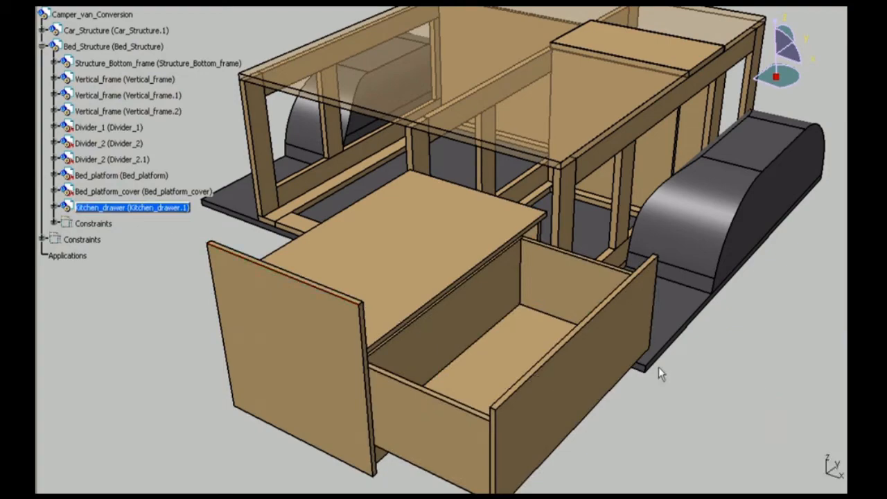
middle_drag(659, 370, 420, 188)
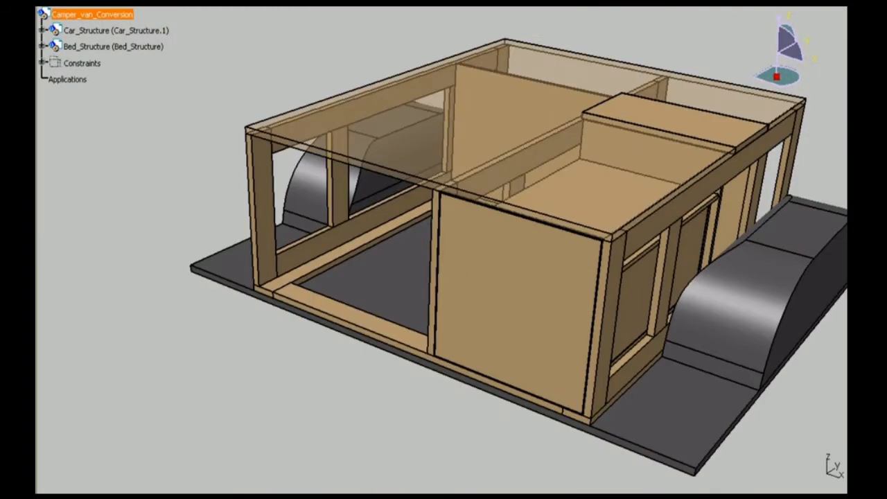
- Save all modified documents of the Camper_van_Conversion assembly
key(ctrl+s)
click(475, 67)
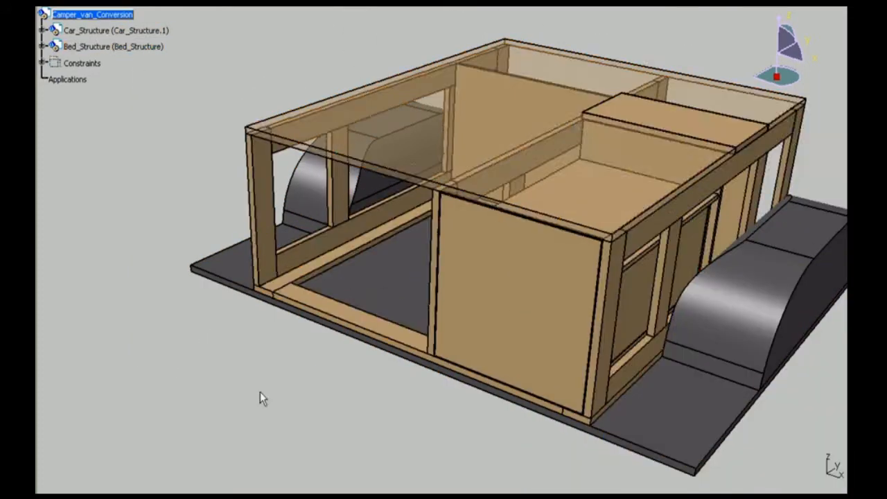
key(alt+f)
click(159, 97)
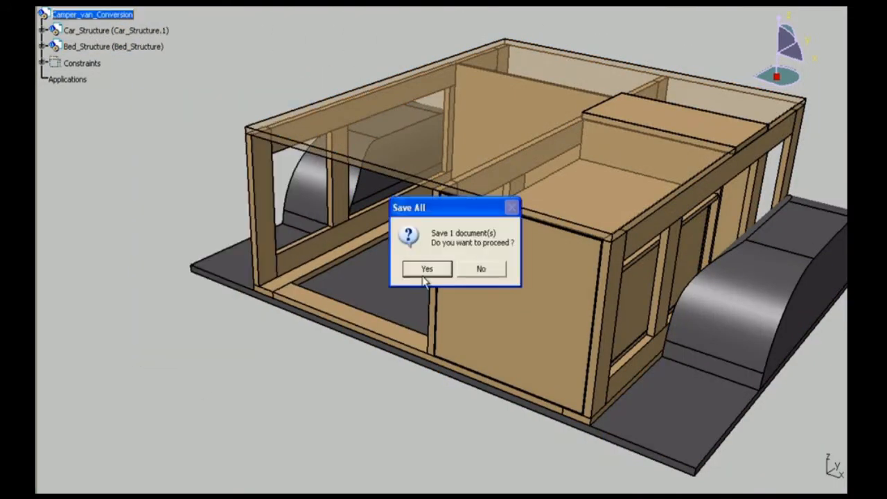
click(423, 280)
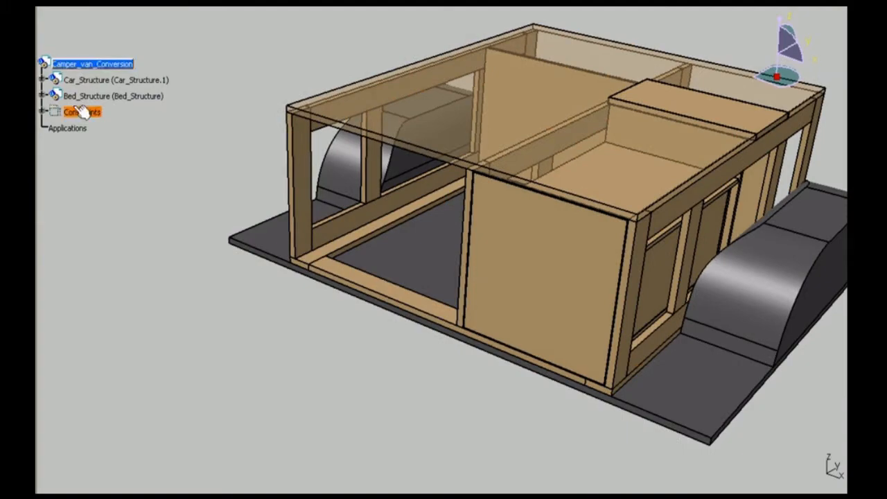
- Insert a new product into Camper_van_Conversion and set its instance name and part number to Left_Side_Structure
right_click(80, 63)
mouse_move(138, 304)
click(296, 323)
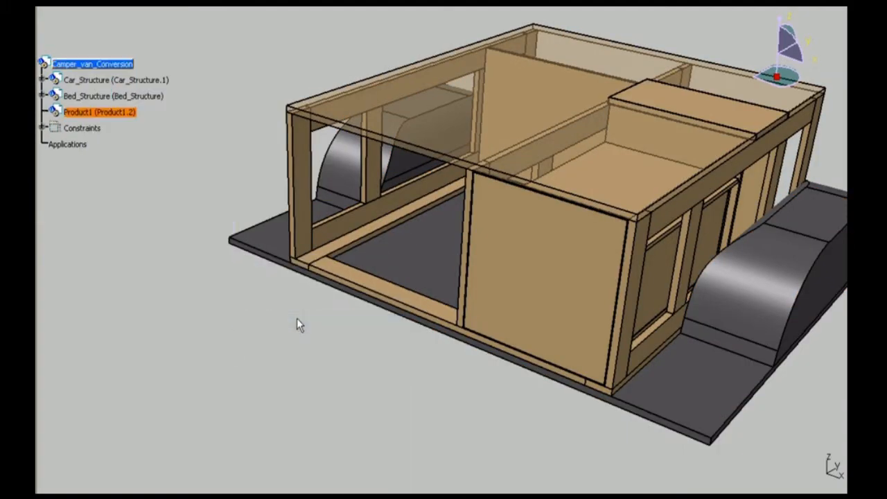
right_click(112, 114)
click(144, 178)
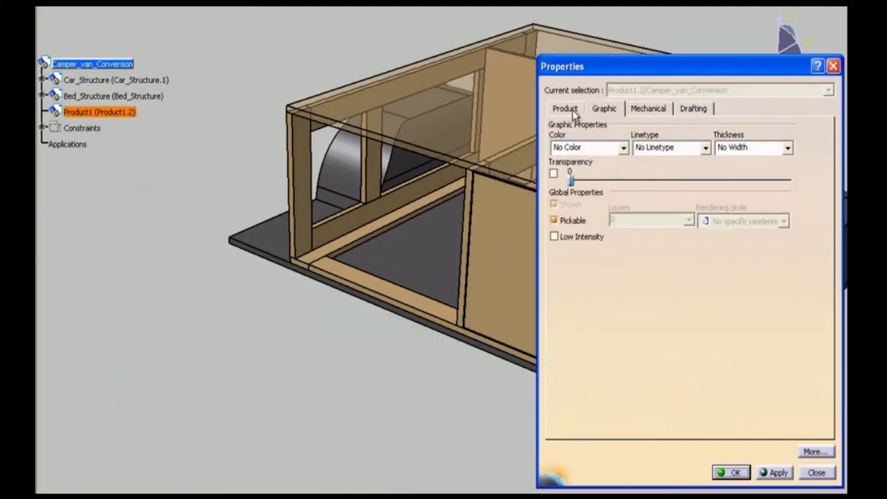
click(565, 108)
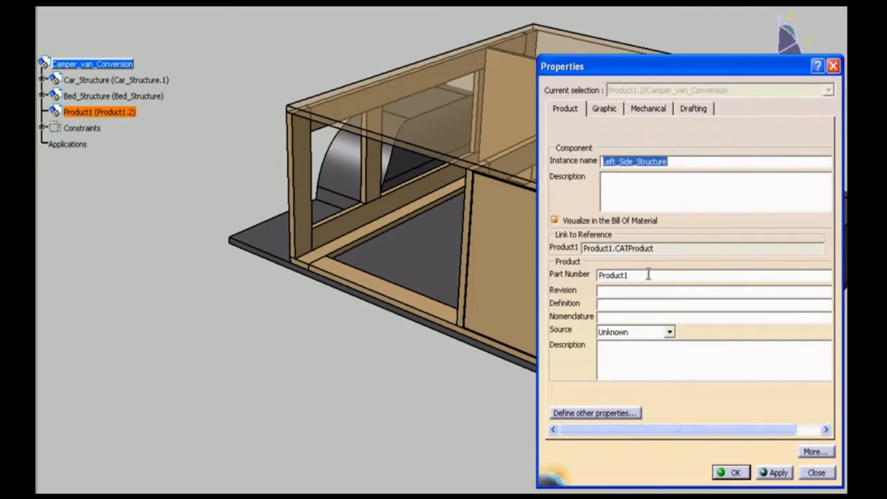
click(731, 472)
- Add a new part to Left_Side_Structure and set its instance name and part number to Left_side_Front_panel
right_click(83, 112)
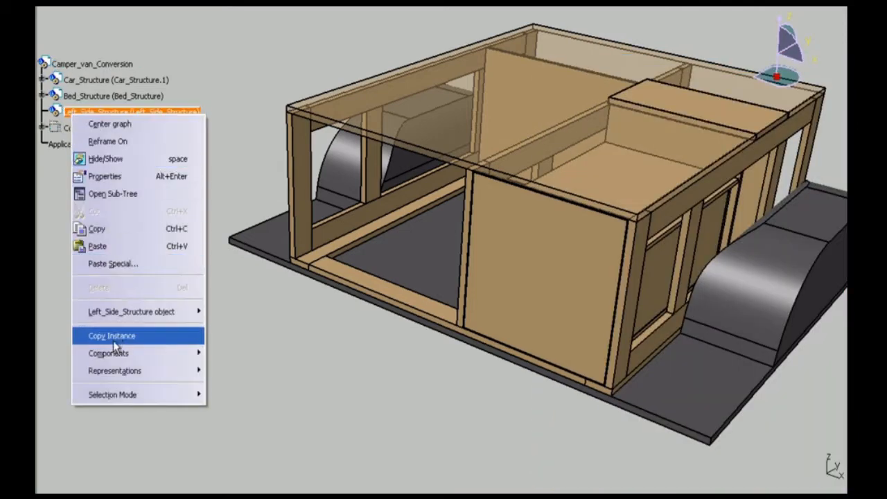
mouse_move(111, 353)
click(235, 405)
click(475, 289)
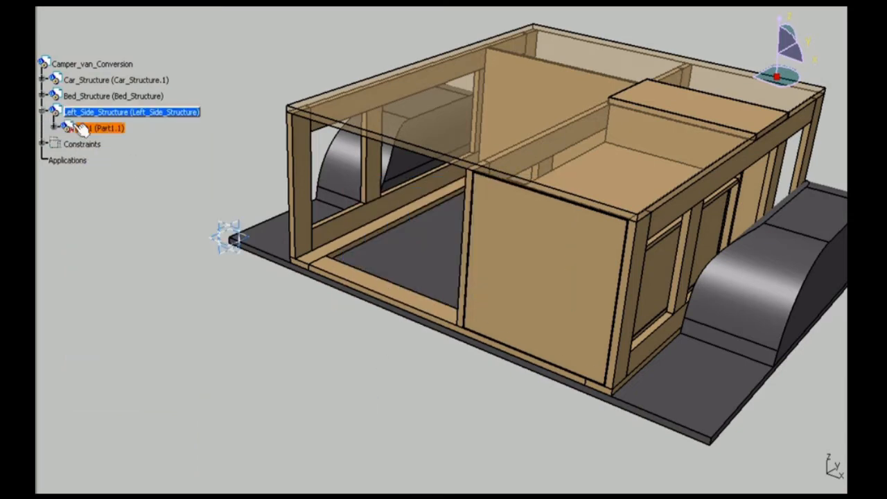
right_click(81, 129)
mouse_move(159, 331)
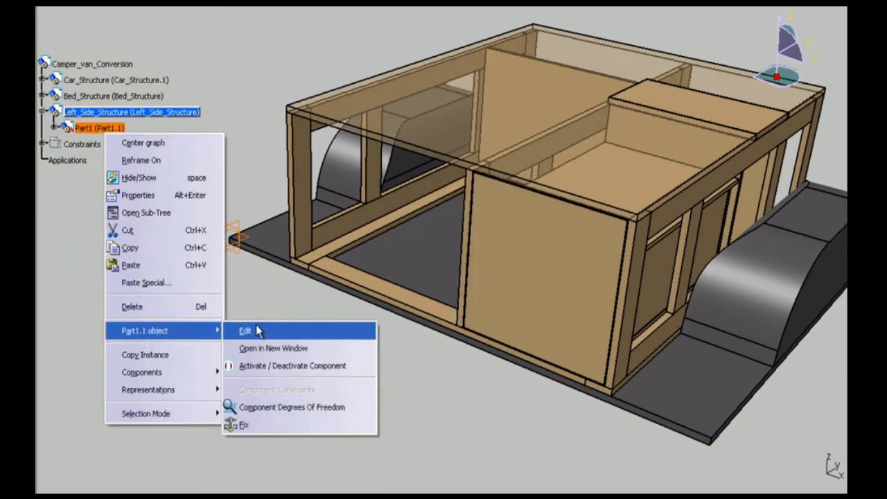
click(138, 194)
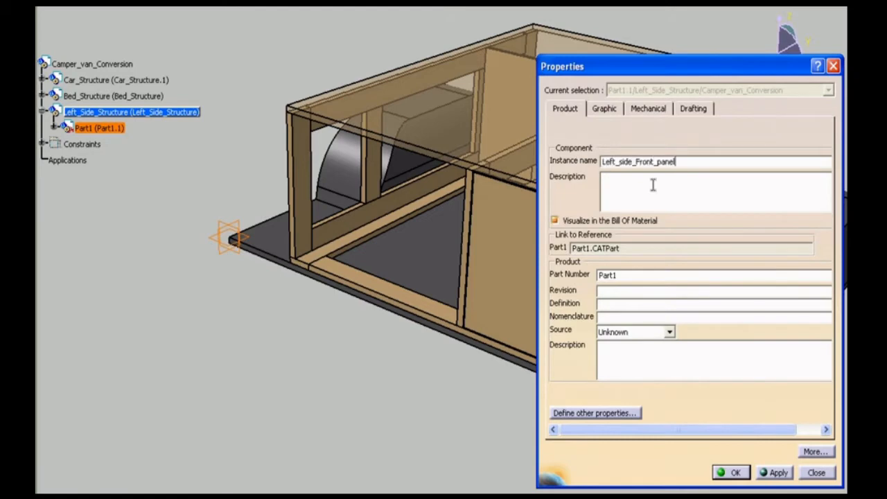
key(Return)
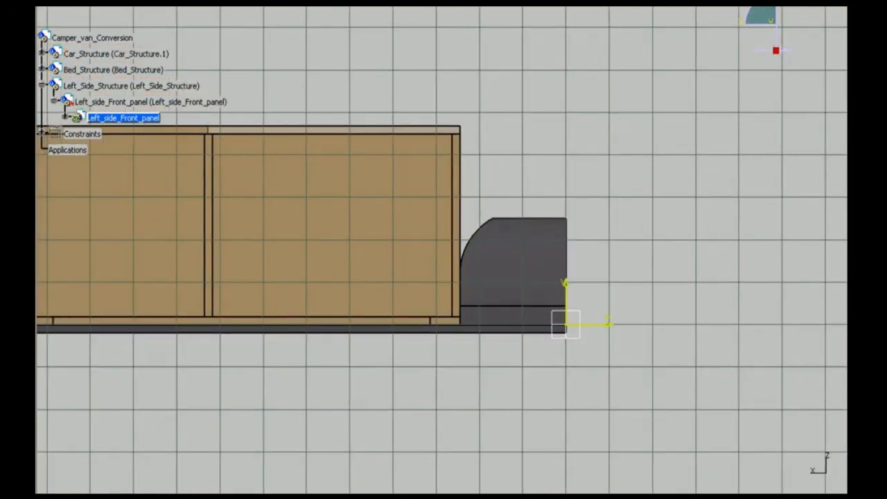
- Sketch a 245 by 450 mm rectangle from the origin of Left_side_Front_panel and pad it 15 mm
middle_drag(538, 337, 410, 195)
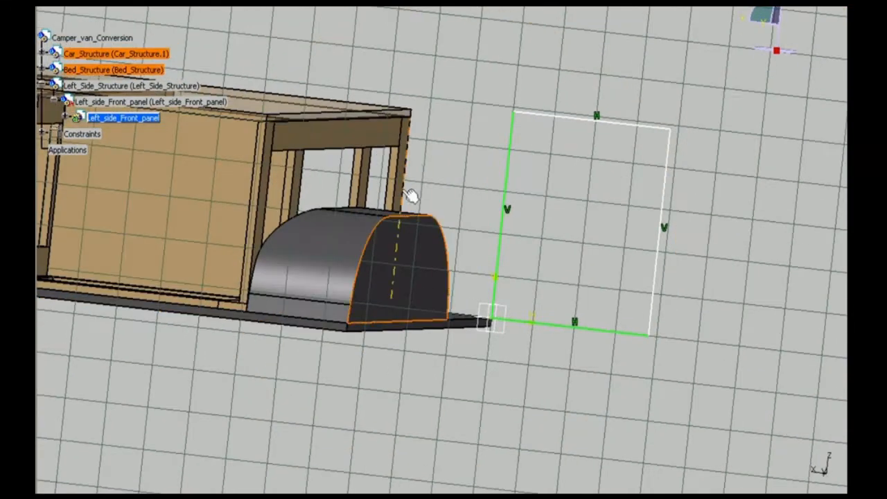
click(560, 326)
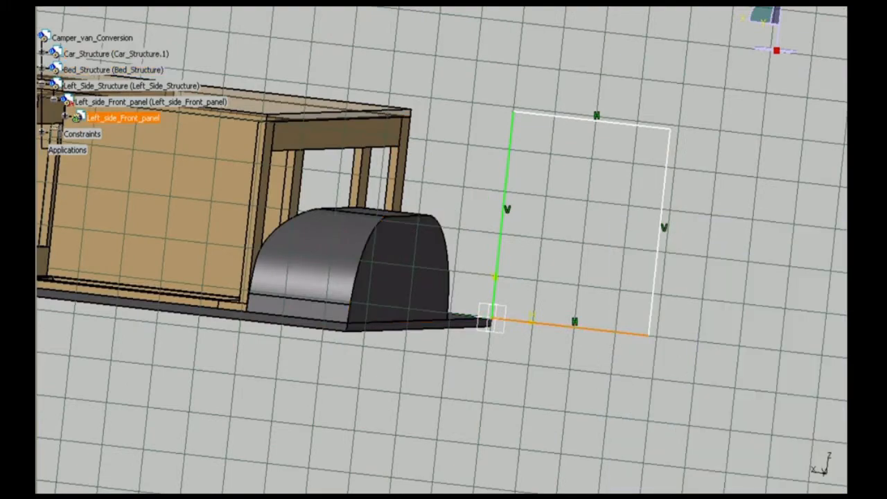
click(557, 345)
double_click(557, 345)
text(245)
key(Return)
middle_drag(416, 141, 405, 206)
click(405, 205)
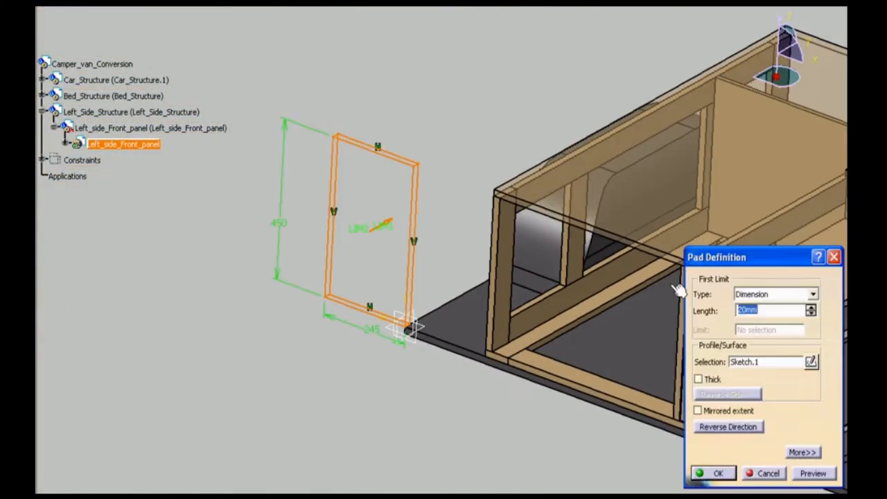
text(15)
key(Return)
- Apply the Timber material to Left_side_Front_panel and give its PartBody the light wood fill color
click(67, 144)
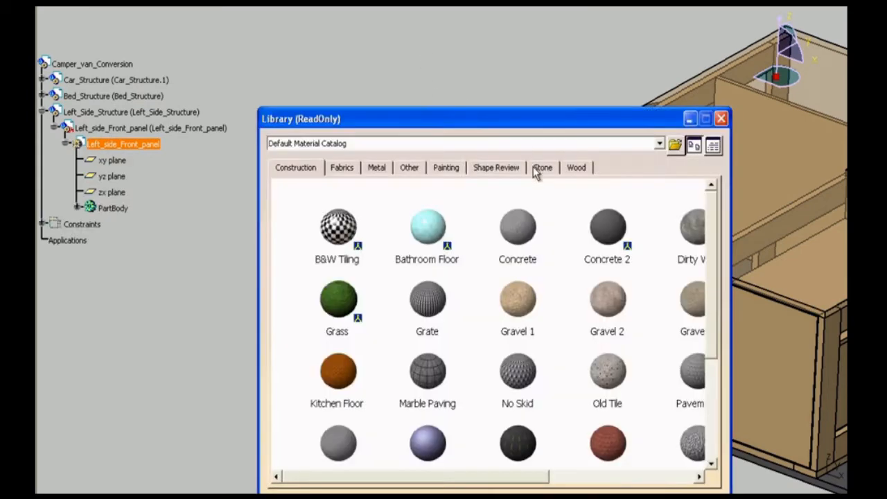
click(575, 166)
scroll(713, 359, down, 2)
drag(428, 406, 115, 209)
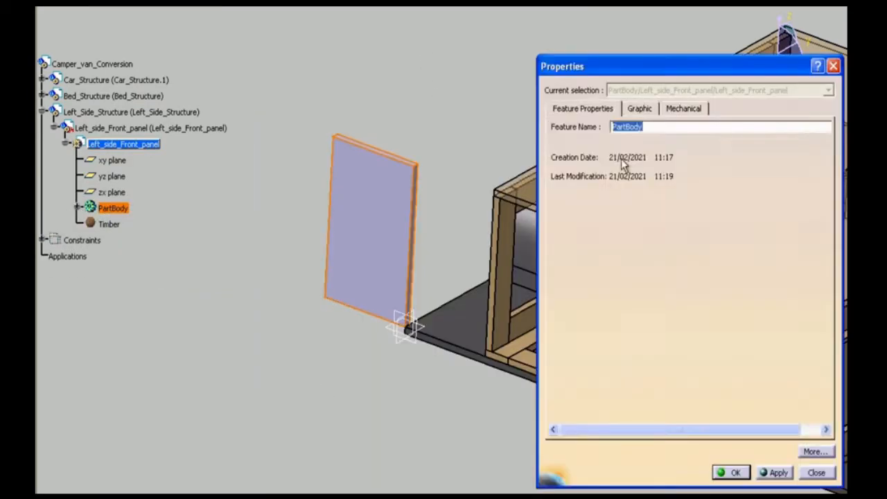
click(640, 107)
click(590, 148)
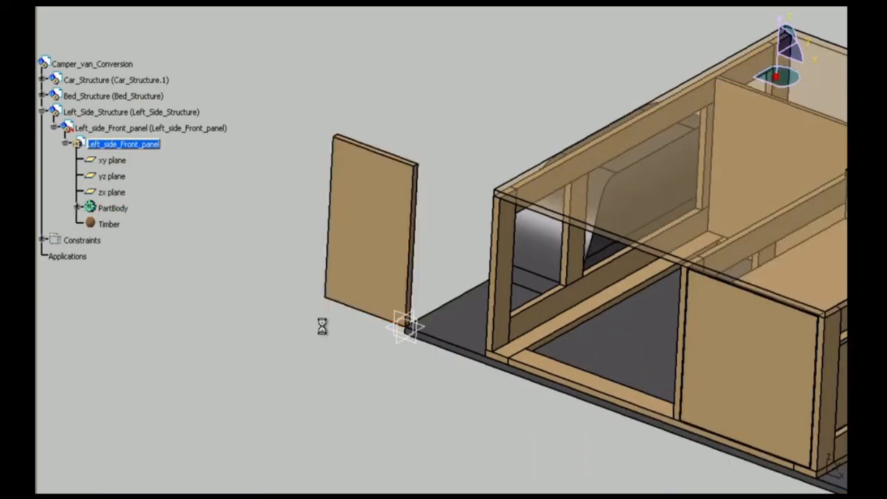
- Rotate Left_side_Front_panel about its vertical edge to fill the gap beside the bed frame, and constrain it to the frame and floor corner
middle_drag(395, 356, 419, 361)
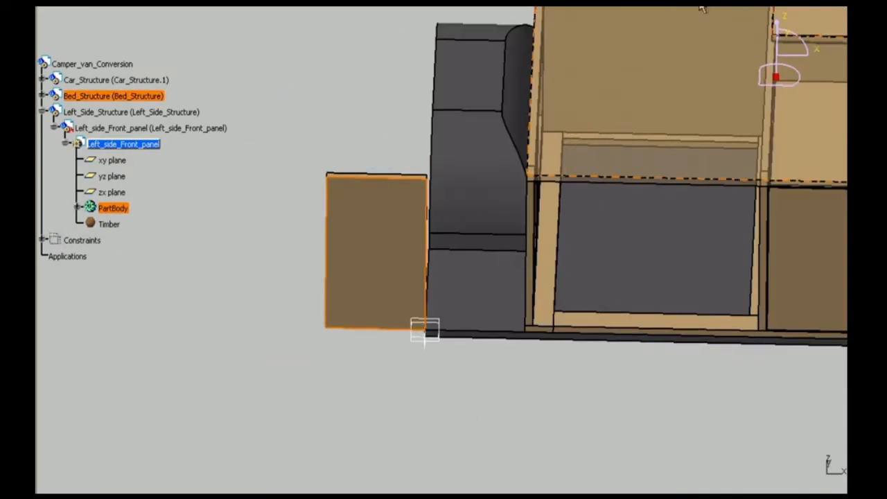
click(348, 311)
click(826, 433)
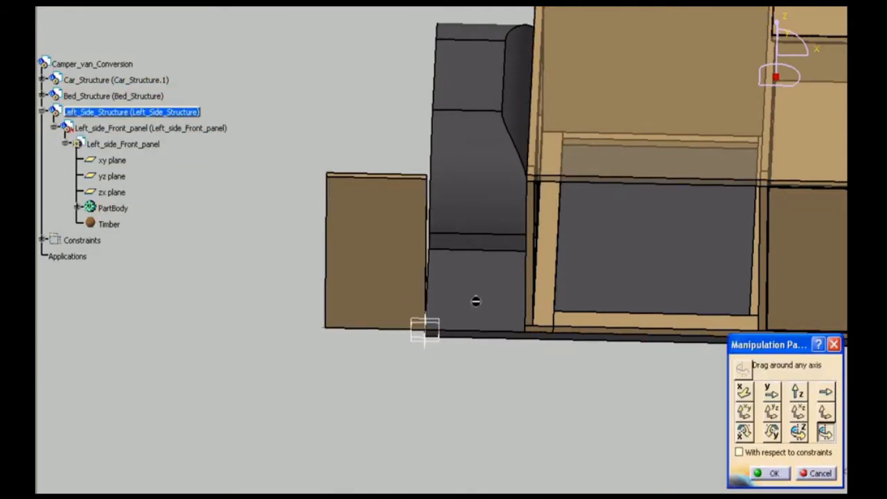
drag(425, 272, 486, 291)
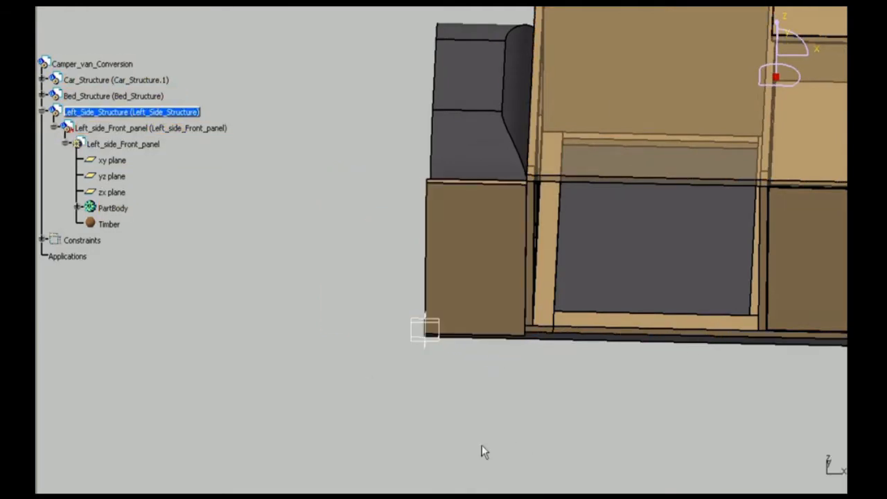
middle_drag(481, 452, 468, 426)
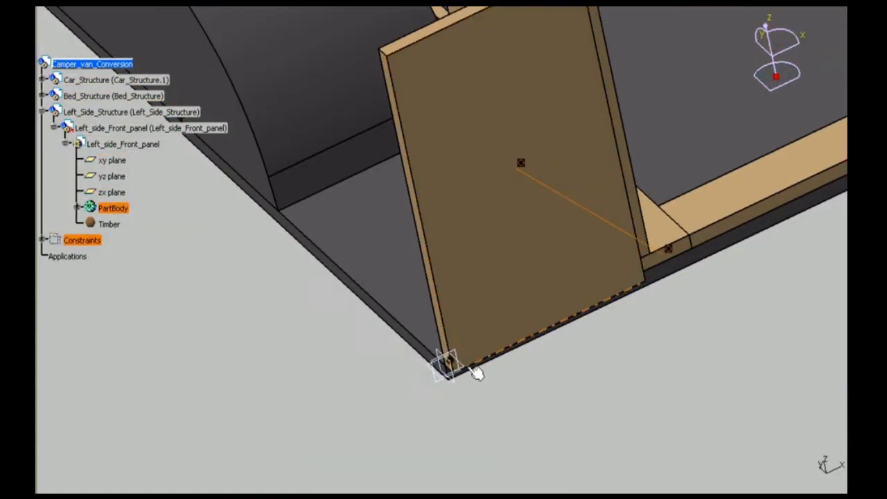
mouse_move(447, 364)
middle_down()
mouse_move(517, 363)
mouse_move(461, 450)
mouse_move(436, 353)
middle_up()
- Add a second new part to Left_Side_Structure and name it Left_side_Back_panel
click(119, 117)
right_click(119, 114)
mouse_move(148, 354)
click(337, 388)
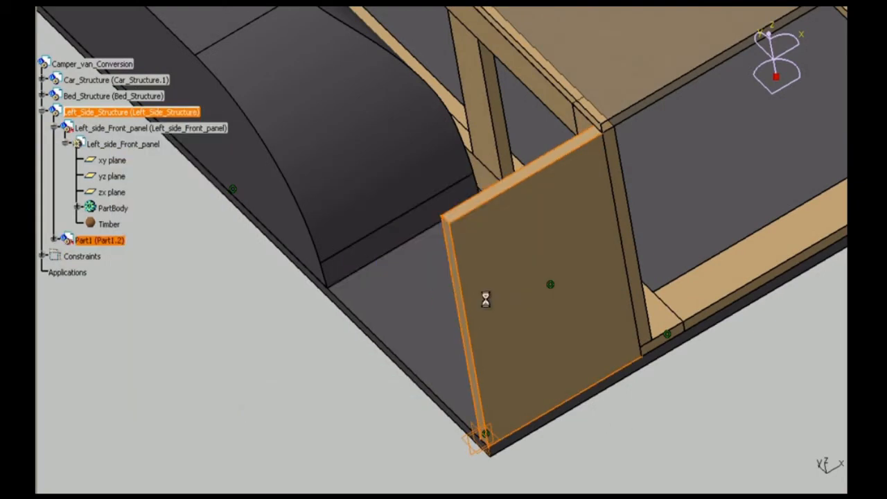
right_click(100, 240)
click(124, 300)
click(563, 109)
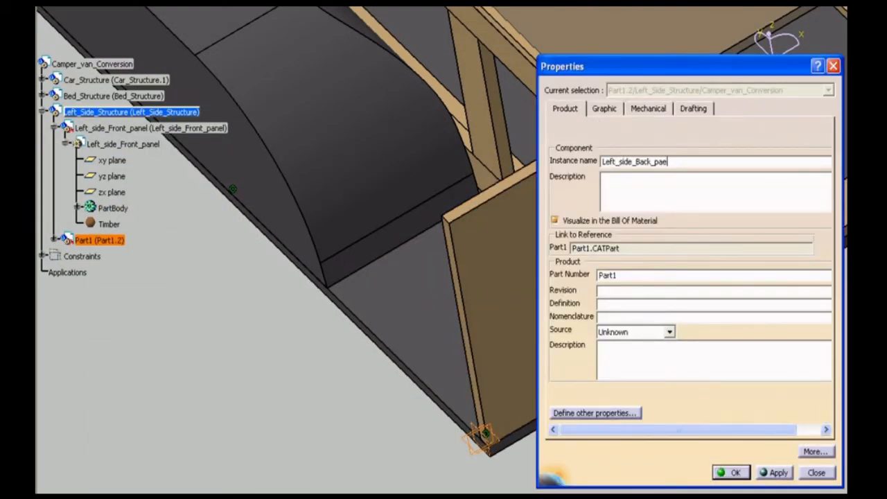
key(Return)
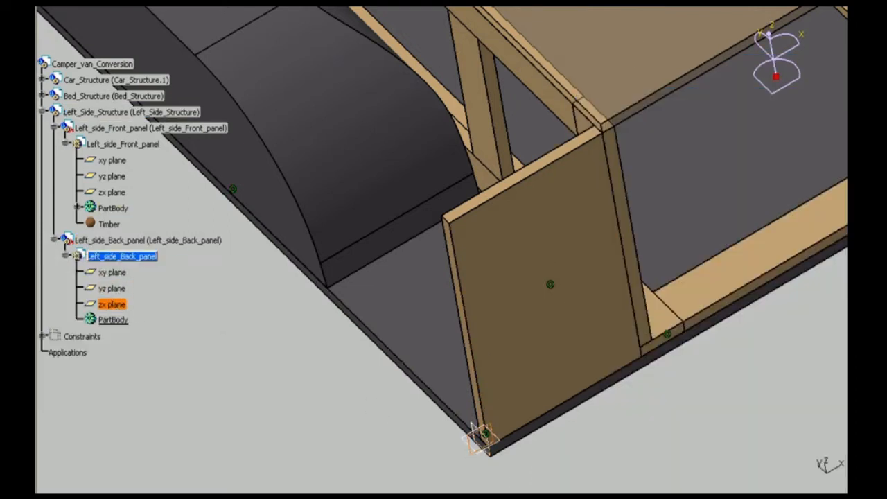
- Sketch a 245 by 450 mm rectangle on the zx plane of Left_side_Back_panel and pad it 18 mm
click(777, 477)
middle_drag(527, 430, 538, 282)
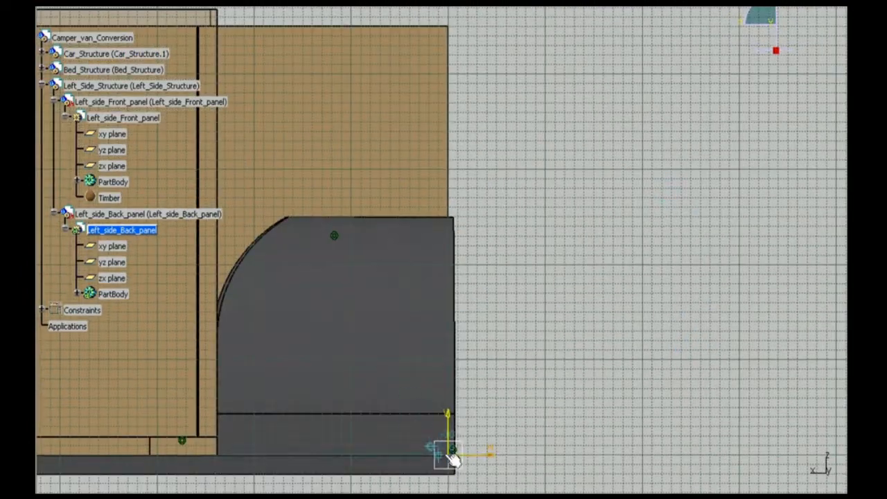
click(451, 455)
click(681, 27)
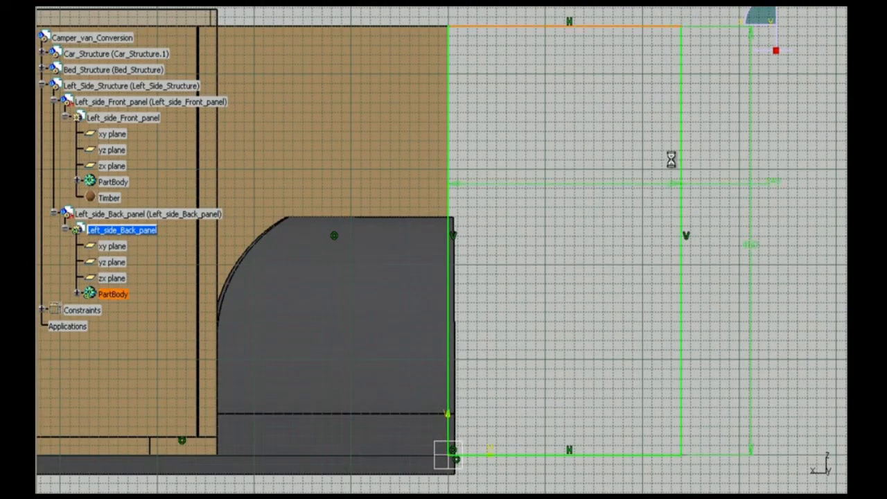
double_click(566, 9)
key(Return)
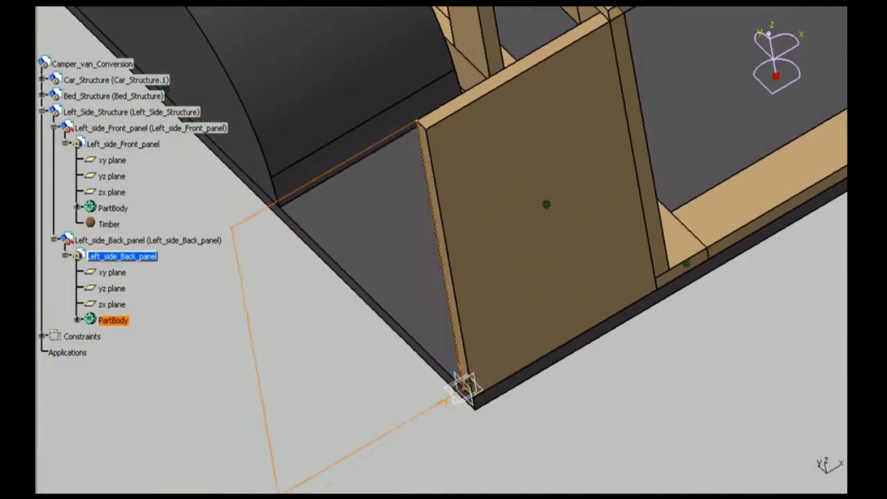
text(18)
key(Return)
- Give the PartBody of Left_side_Back_panel the light wood fill color and apply the Timber material to the part
right_click(104, 320)
click(149, 72)
click(639, 109)
click(623, 150)
click(588, 291)
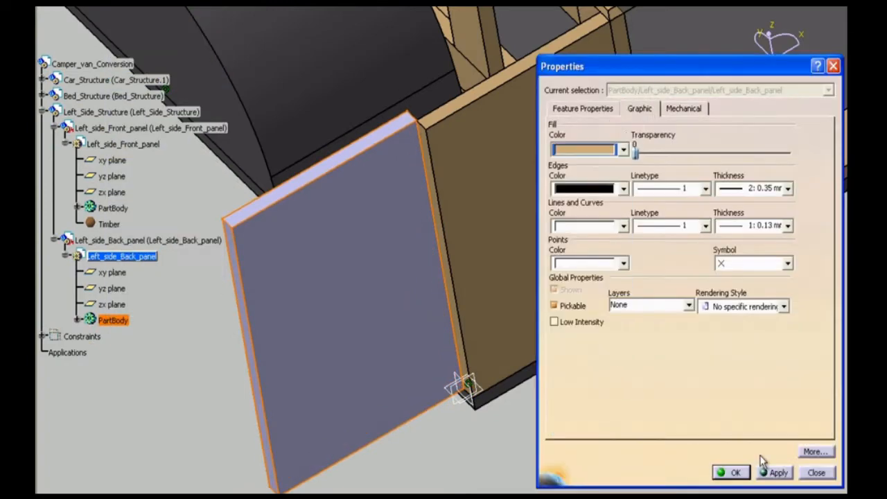
click(735, 472)
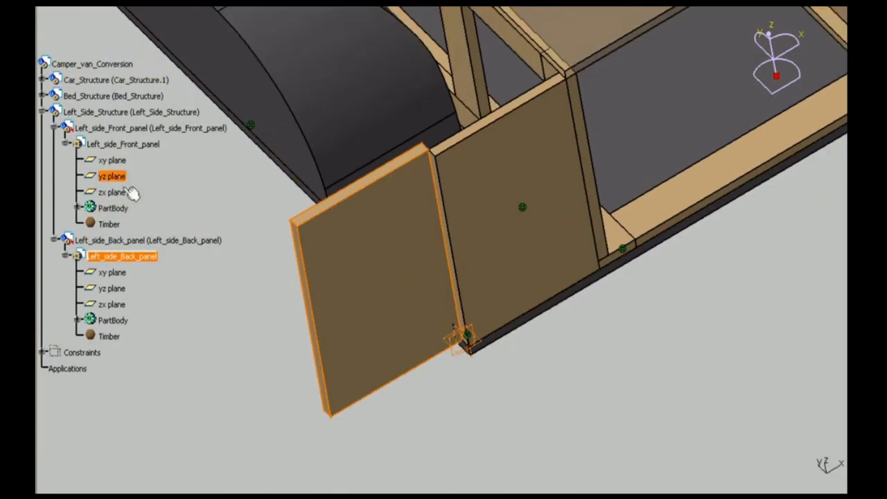
- Rotate Left_side_Back_panel about its vertical edge and move it along Y to the far end of the wheel arch
click(131, 111)
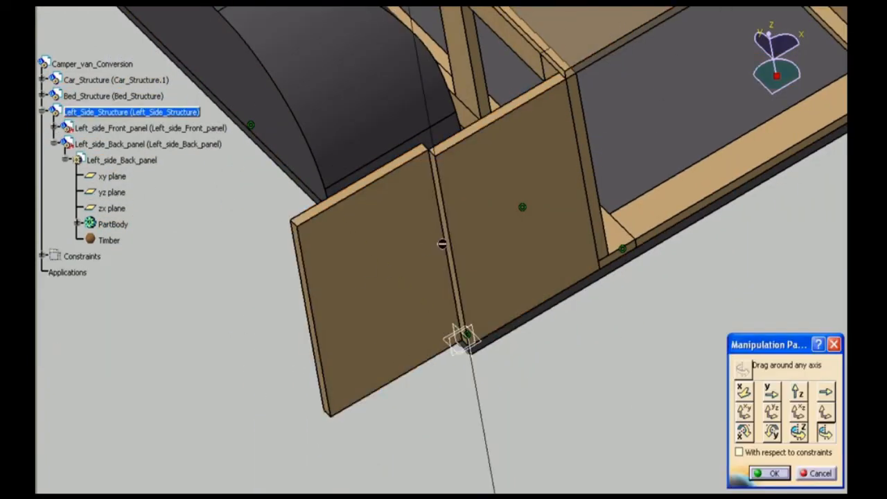
drag(439, 215, 463, 337)
click(772, 392)
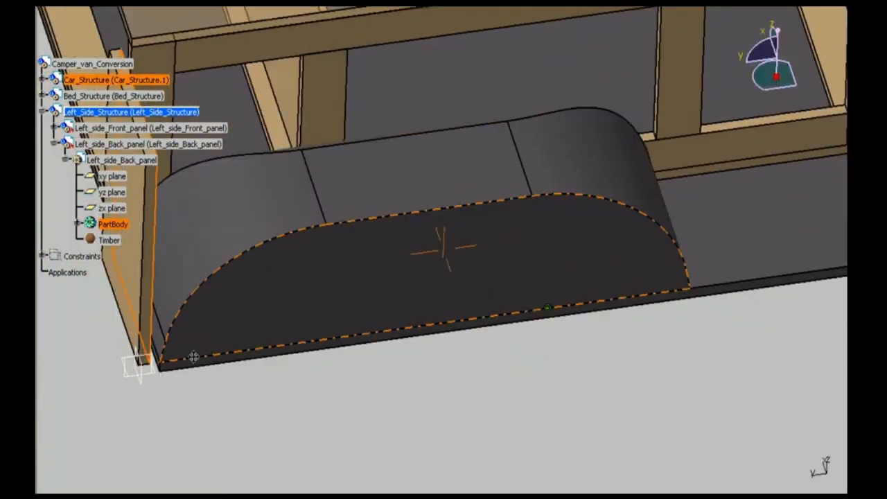
- Constrain the facing planes of Left_side_Back_panel and Left_side_Front_panel with an 1182 mm offset in opposite orientation
middle_drag(193, 357, 527, 232)
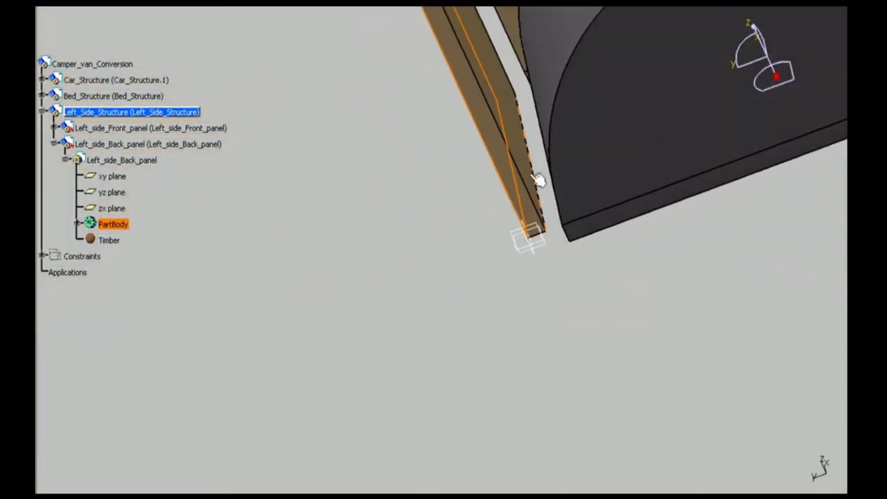
middle_drag(536, 180, 535, 263)
click(538, 218)
middle_drag(538, 217, 527, 405)
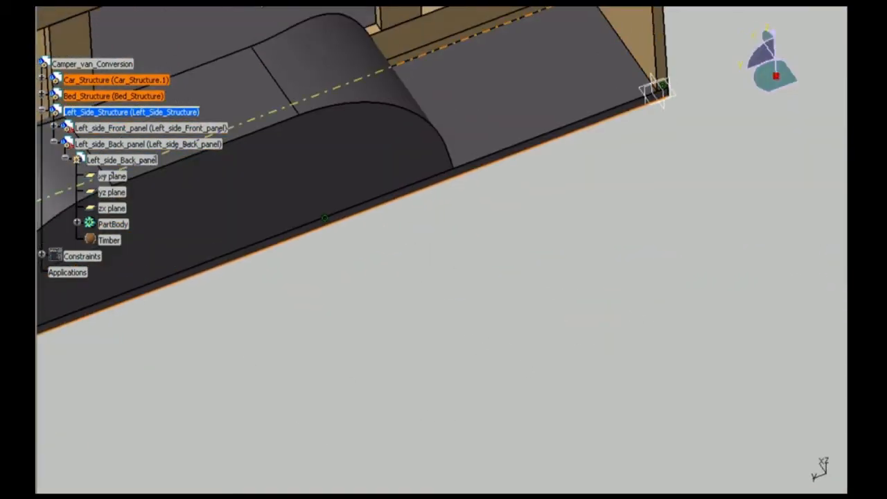
click(815, 396)
click(298, 178)
middle_drag(297, 178, 562, 211)
middle_drag(482, 173, 547, 165)
click(494, 83)
double_click(638, 448)
text(1200)
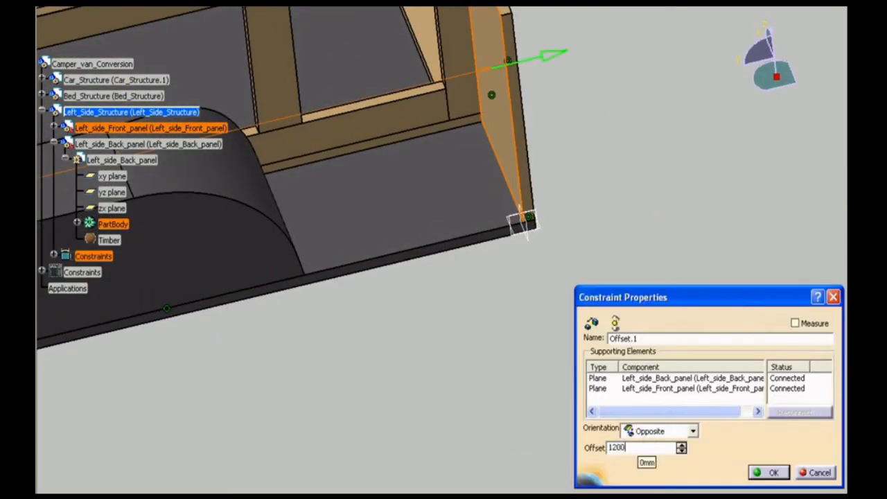
key(Return)
- Constrain the narrow outer side face of Left_side_Back_panel flush with the matching face of Left_side_Front_panel
middle_drag(291, 305, 752, 278)
click(240, 356)
middle_drag(818, 173, 310, 294)
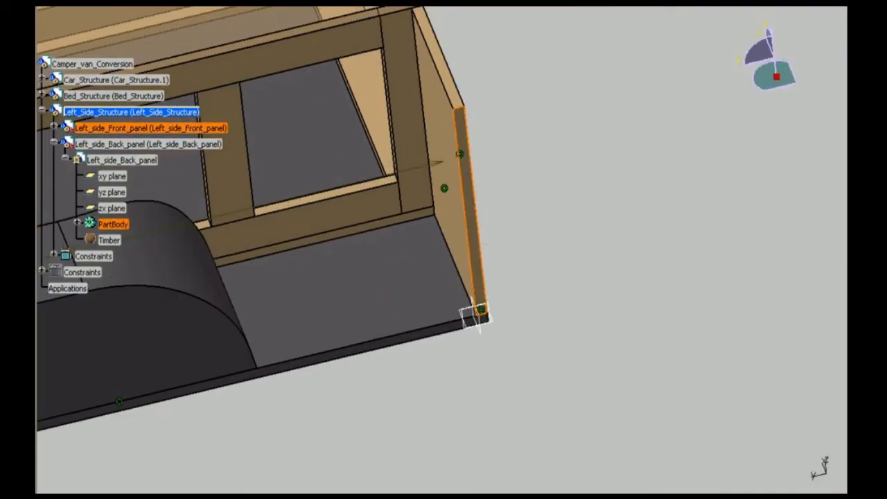
click(473, 215)
key(Return)
- Align the bottom of Left_side_Back_panel with the bottom of Left_side_Front_panel and update the assembly
middle_drag(499, 404, 296, 393)
click(231, 341)
middle_drag(638, 281, 313, 405)
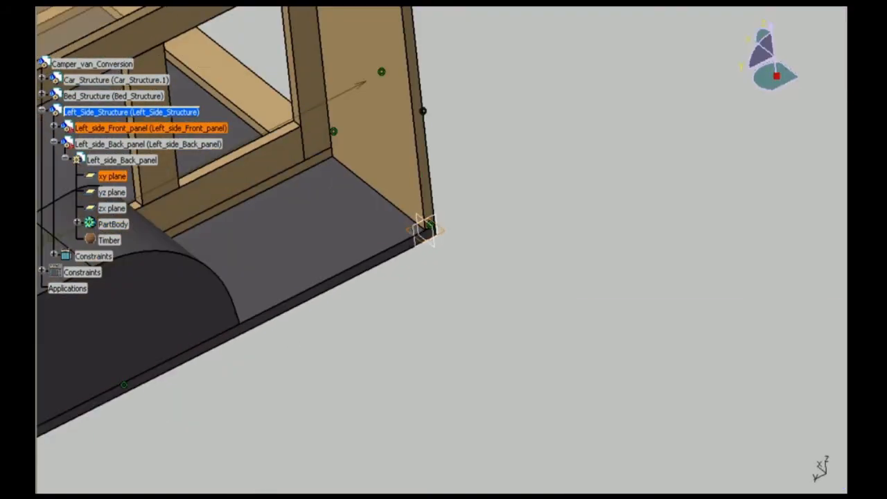
click(427, 230)
key(Return)
middle_drag(460, 412, 305, 301)
click(324, 418)
middle_drag(360, 388, 445, 426)
middle_drag(532, 392, 369, 468)
click(55, 142)
middle_drag(390, 222, 401, 281)
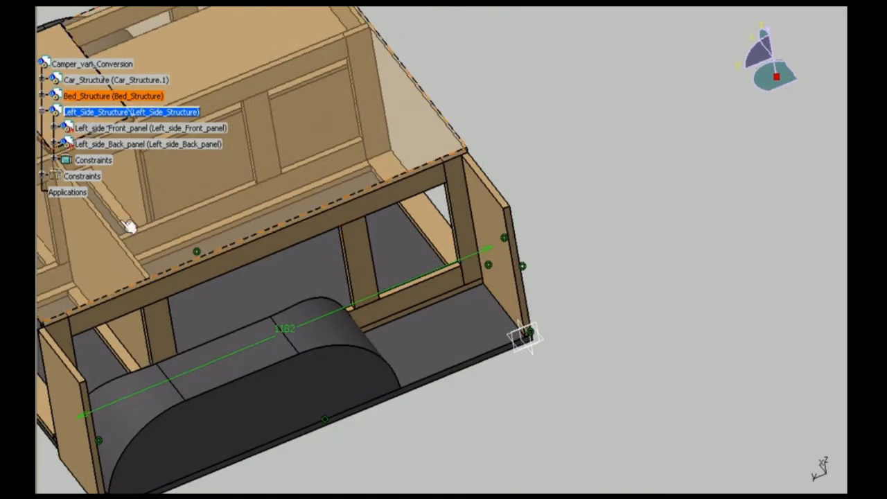
right_click(78, 111)
mouse_move(148, 349)
click(297, 384)
click(443, 290)
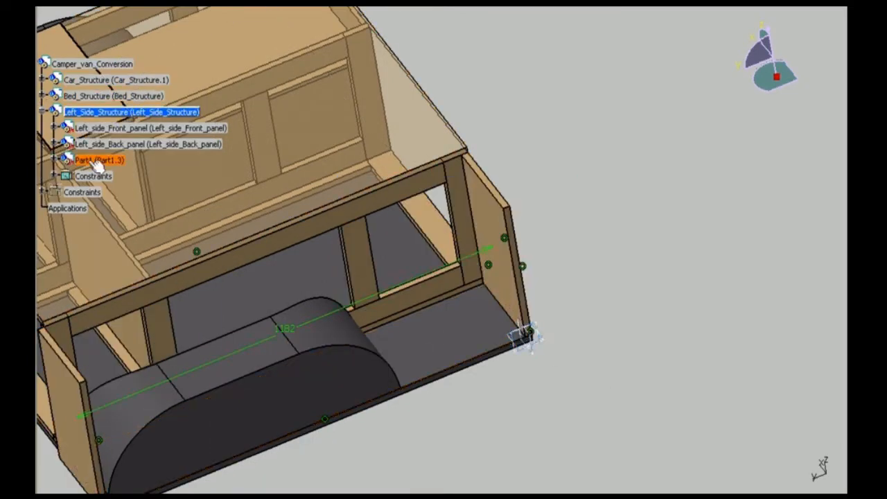
right_click(97, 160)
click(155, 219)
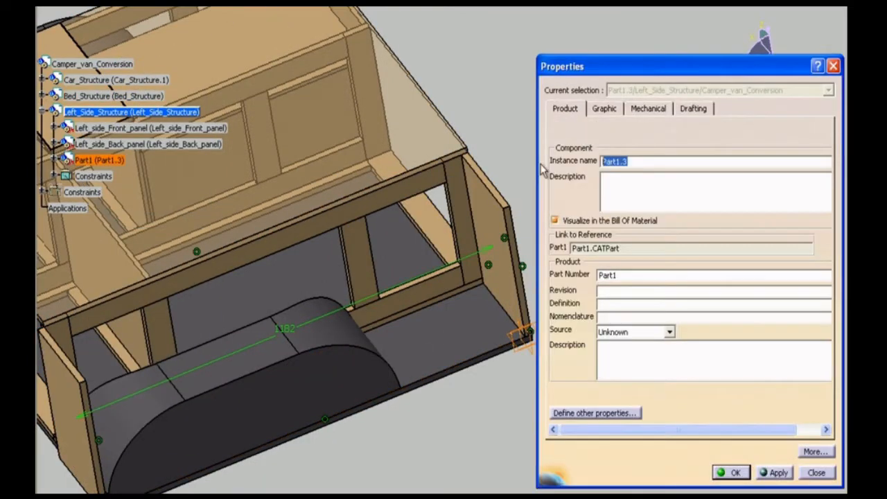
text(Left_side_vertical_fr)
click(808, 474)
right_click(108, 160)
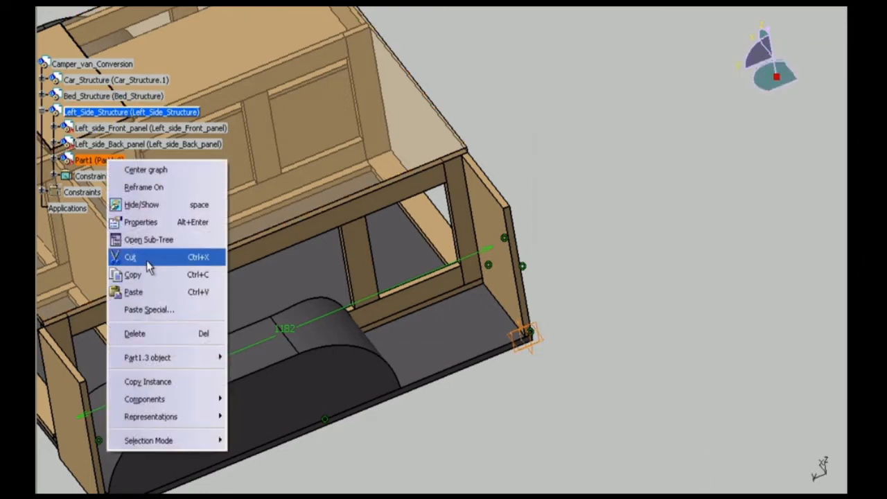
click(149, 333)
- Add a new product to Left_Side_Structure and set its instance name and part number to Side_Vertical_frame
right_click(95, 109)
mouse_move(136, 347)
click(263, 362)
right_click(96, 166)
click(132, 223)
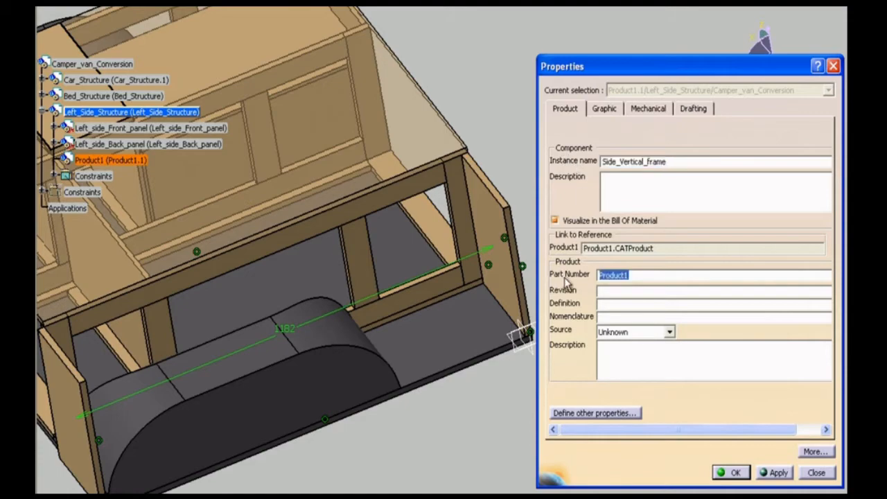
text(Side_Vertical_frame)
key(Return)
- Add a new part to Side_Vertical_frame and name it Lower_horizontal_short
right_click(104, 160)
mouse_move(153, 401)
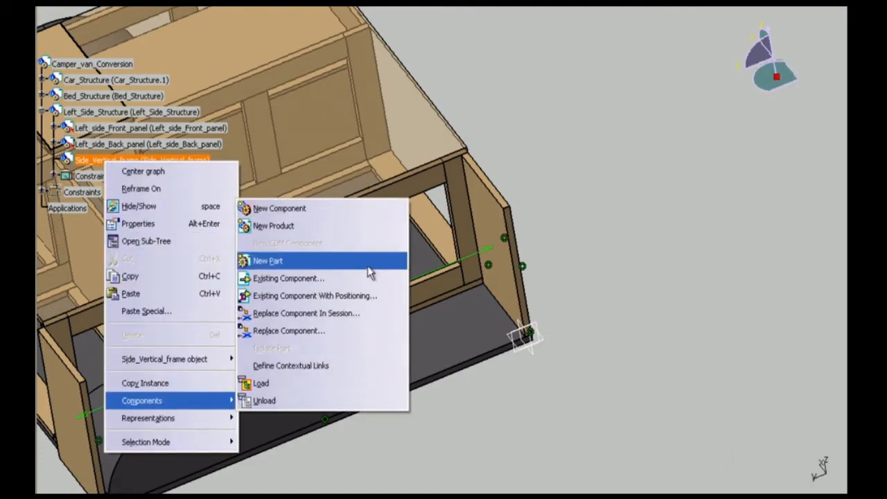
click(268, 261)
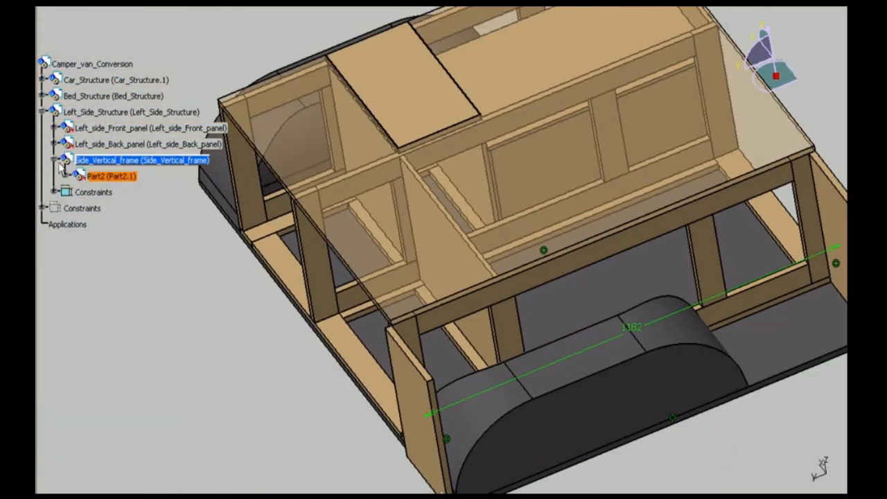
right_click(94, 175)
click(139, 240)
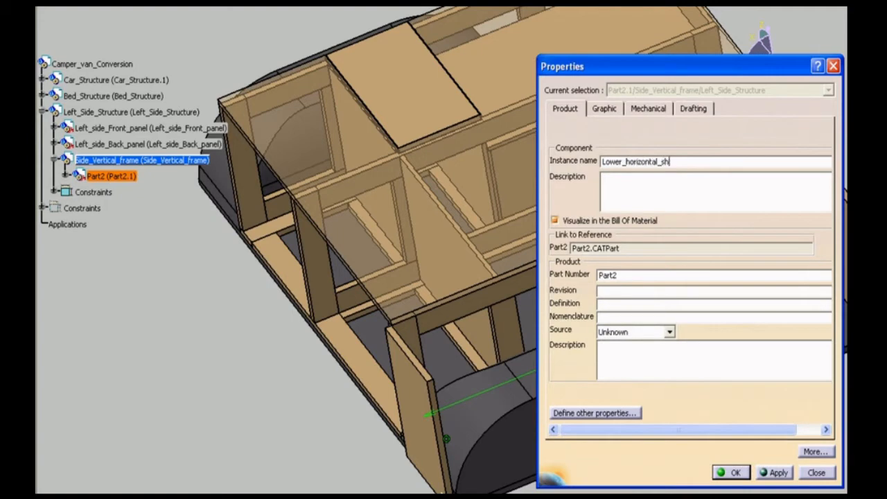
click(727, 472)
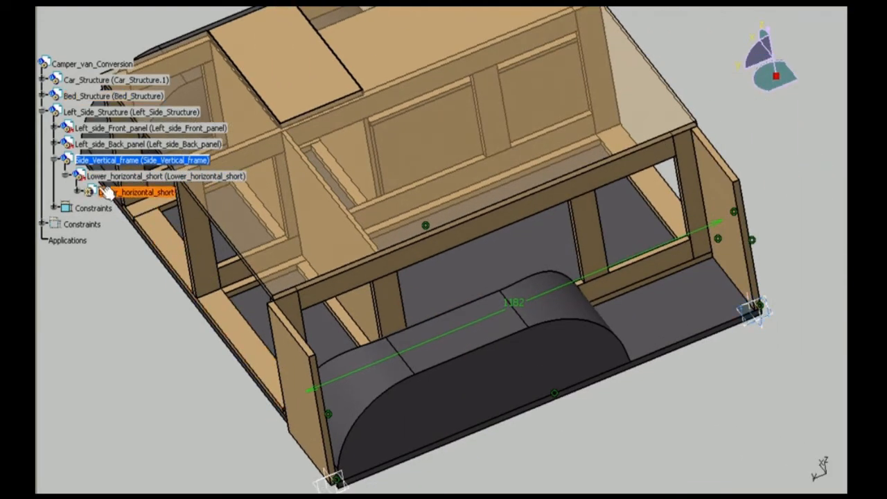
- Sketch a rectangular profile 19 mm wide and 69 mm high on the zx plane of Lower_horizontal_short
double_click(145, 198)
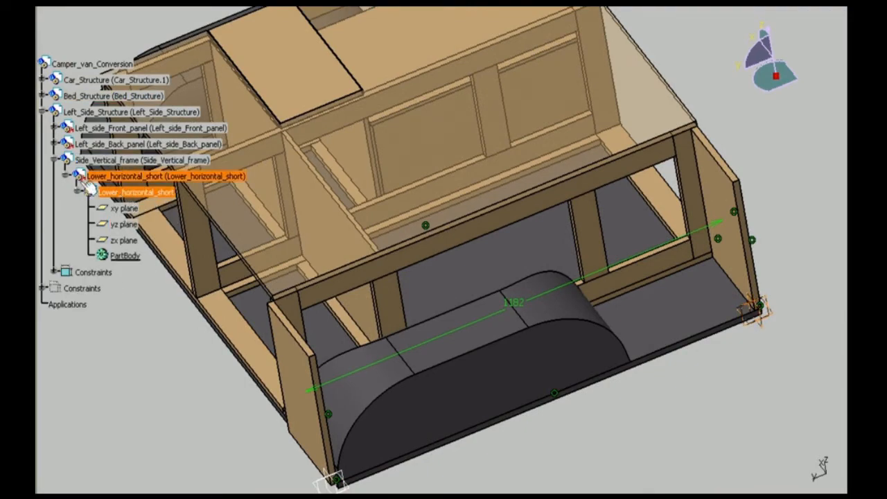
click(129, 246)
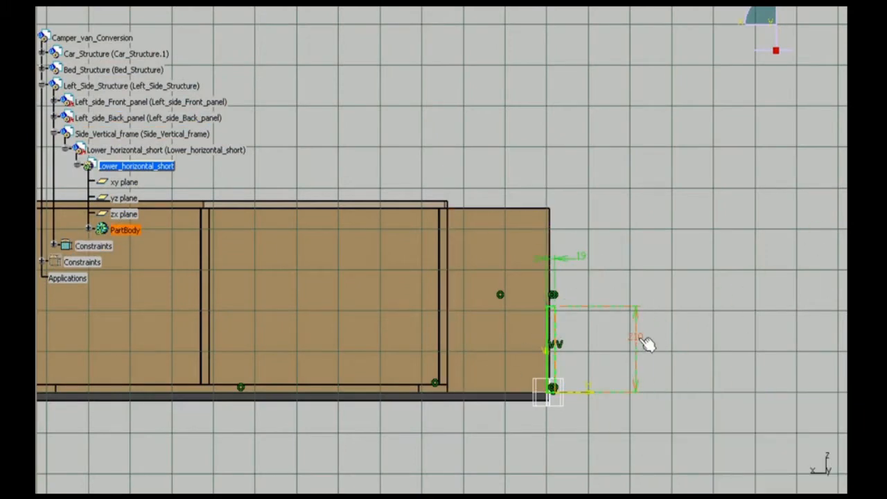
double_click(638, 340)
text(69)
key(Return)
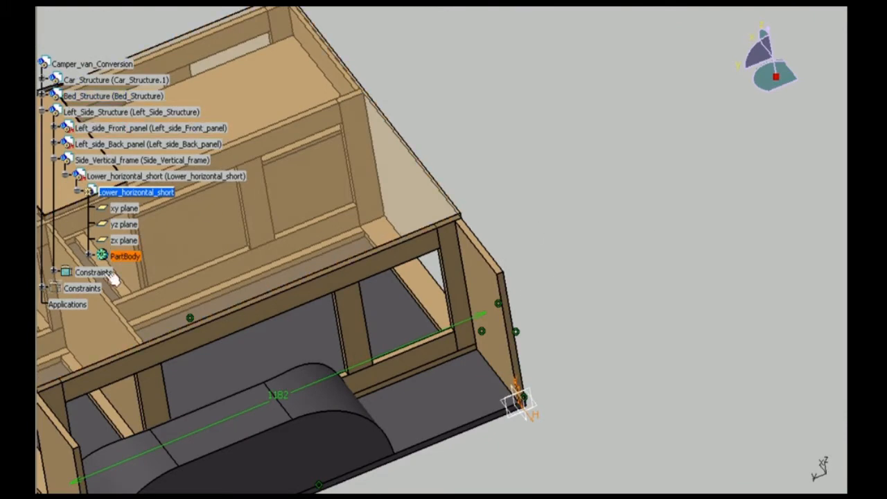
- Pad the Lower_horizontal_short profile 350 mm towards the wheel arch and give its body the timber colour
middle_drag(491, 421, 369, 371)
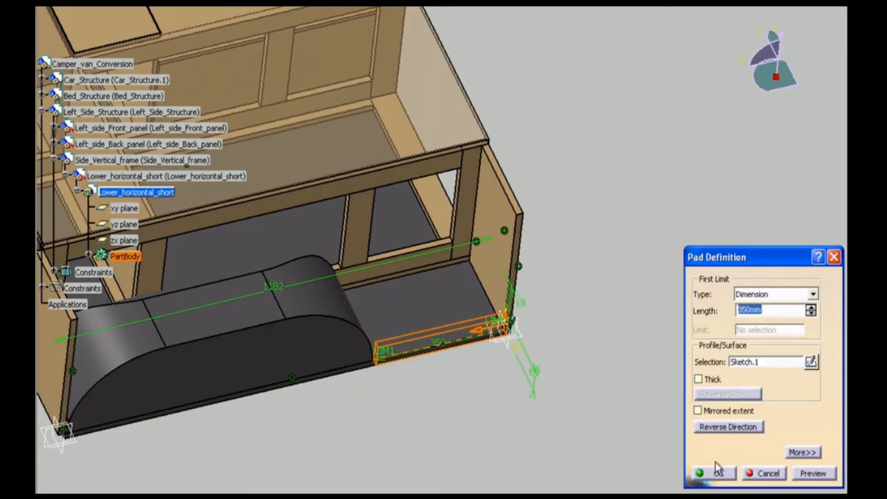
click(717, 473)
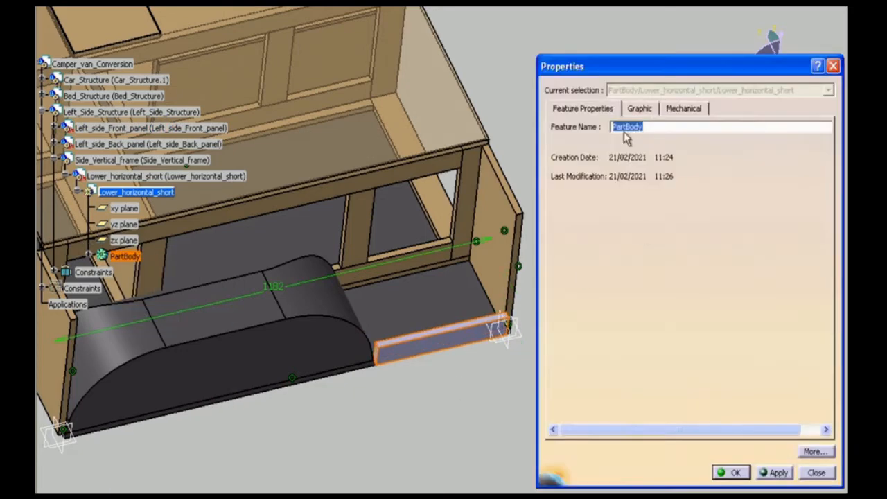
click(623, 150)
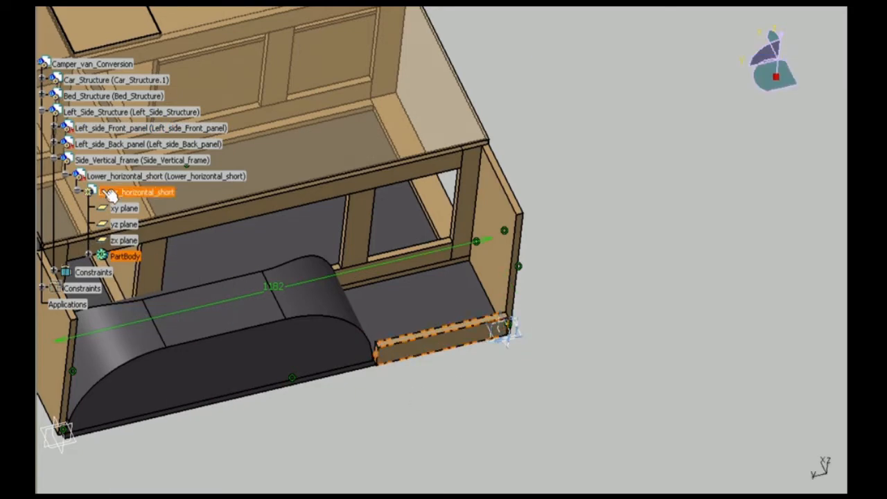
- Apply the Timber material from the Wood library to the Lower_horizontal_short part
right_click(104, 192)
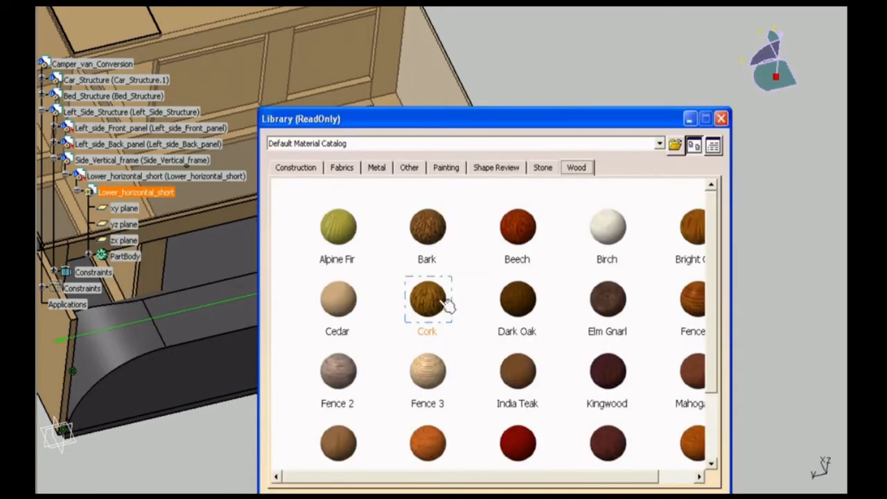
scroll(423, 312, down, 2)
click(423, 409)
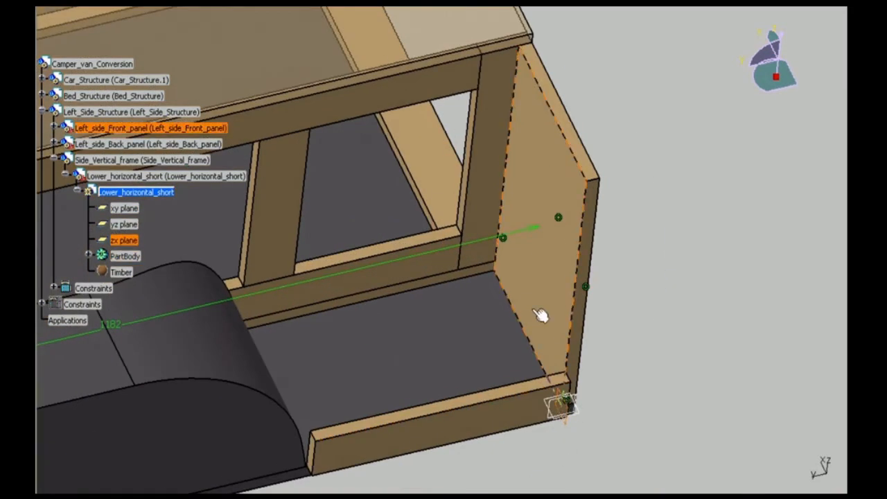
- Make Left_Side_Structure the active product and constrain the lower horizontal short rail to the left side front panel
click(540, 313)
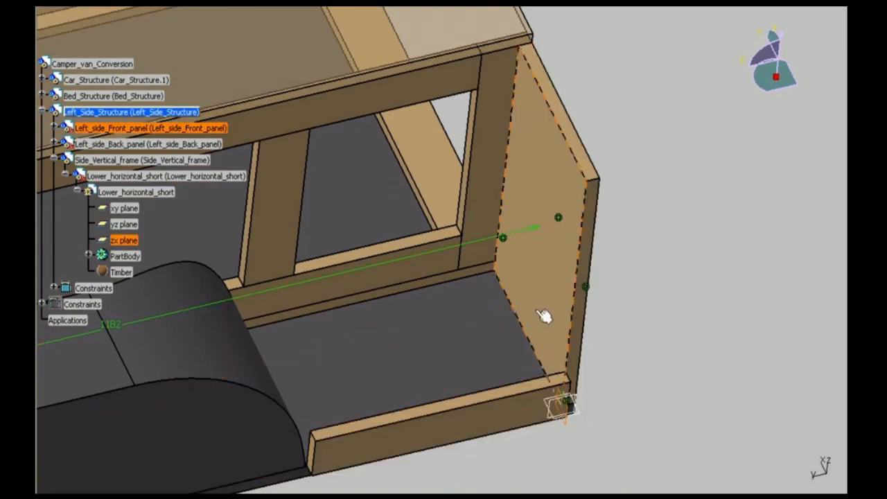
middle_drag(554, 389, 479, 336)
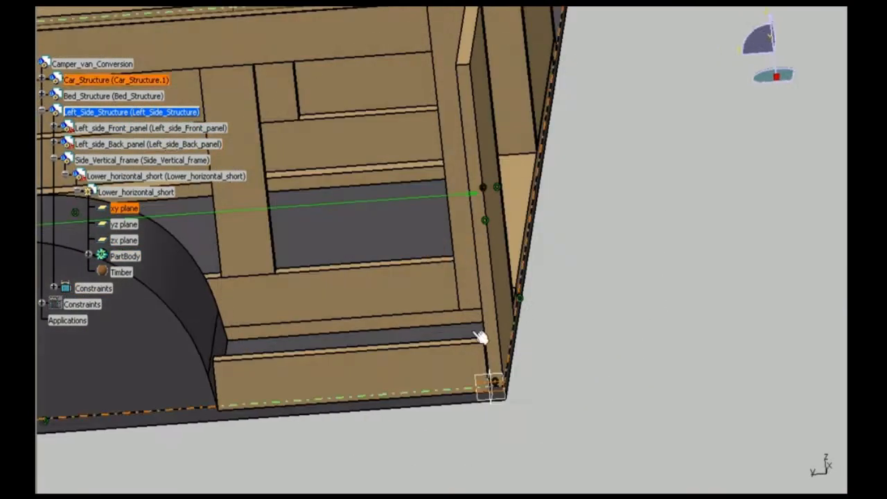
middle_drag(367, 323, 537, 385)
click(55, 127)
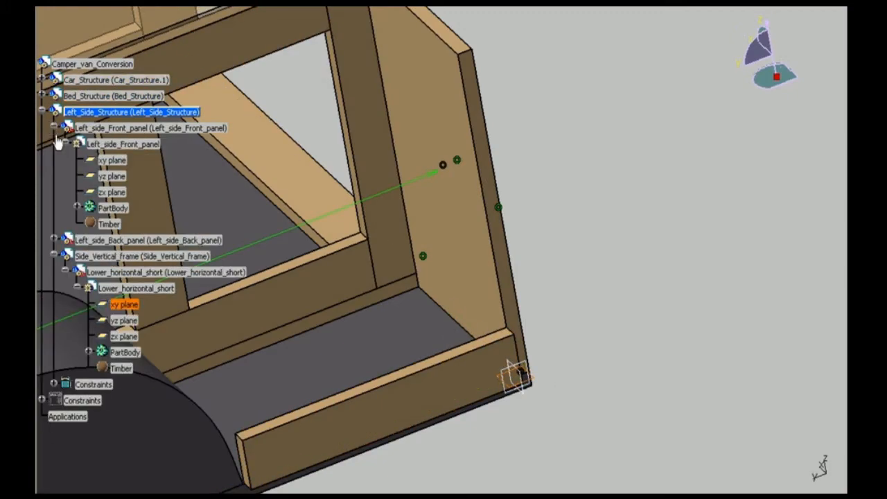
click(775, 471)
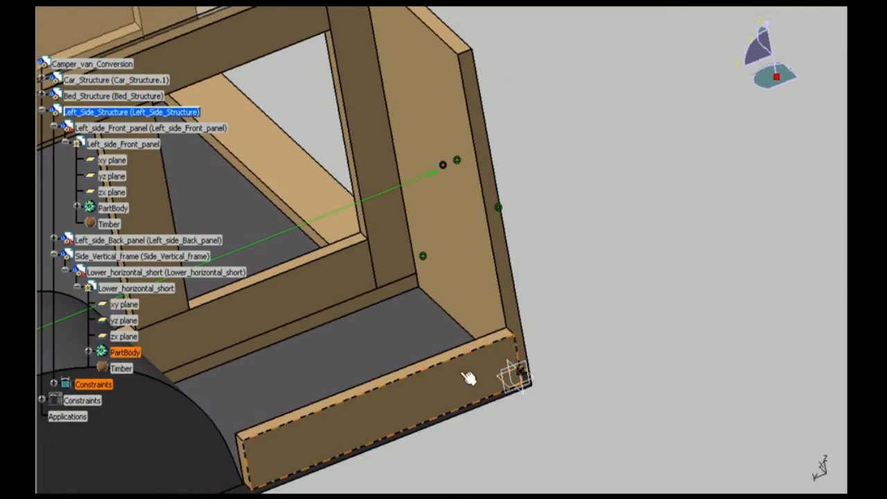
- Add further constraints aligning the lower horizontal short rail flush with the front panel's inner vertical edge
middle_drag(470, 376, 491, 389)
click(518, 355)
middle_drag(522, 355, 555, 263)
click(542, 46)
click(383, 179)
drag(392, 182, 375, 271)
click(774, 474)
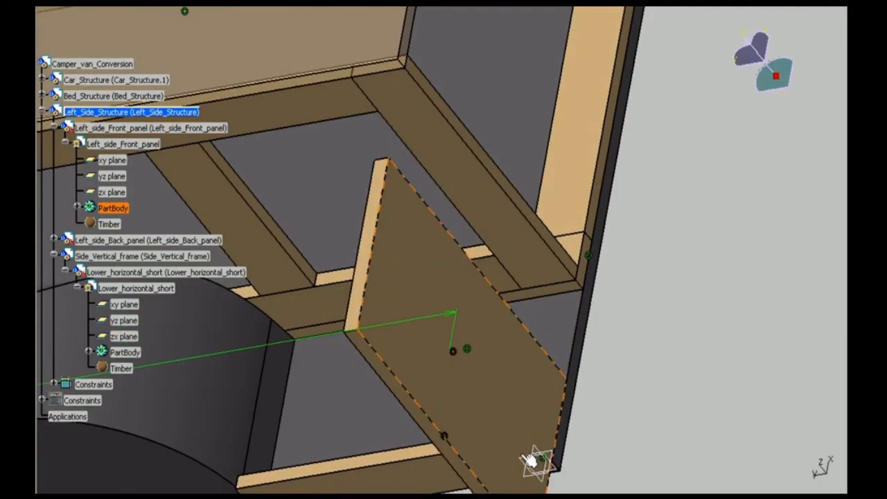
middle_drag(535, 447, 464, 479)
click(506, 154)
click(774, 474)
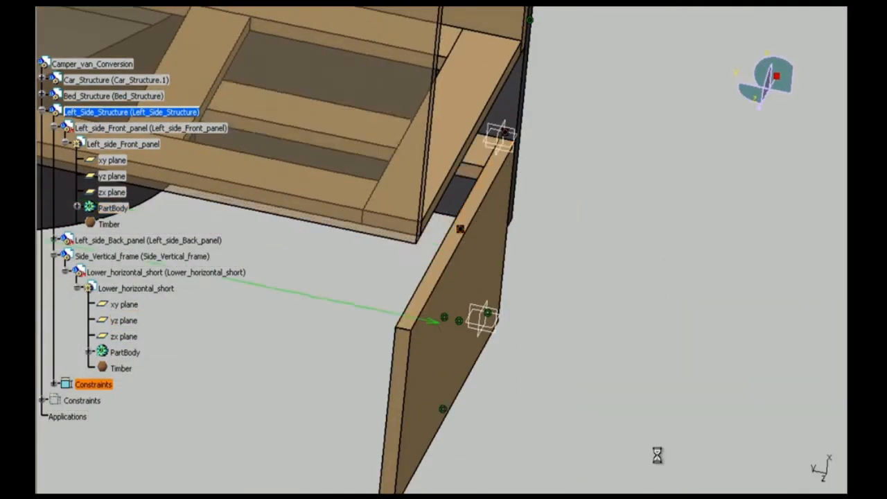
middle_drag(485, 423, 567, 223)
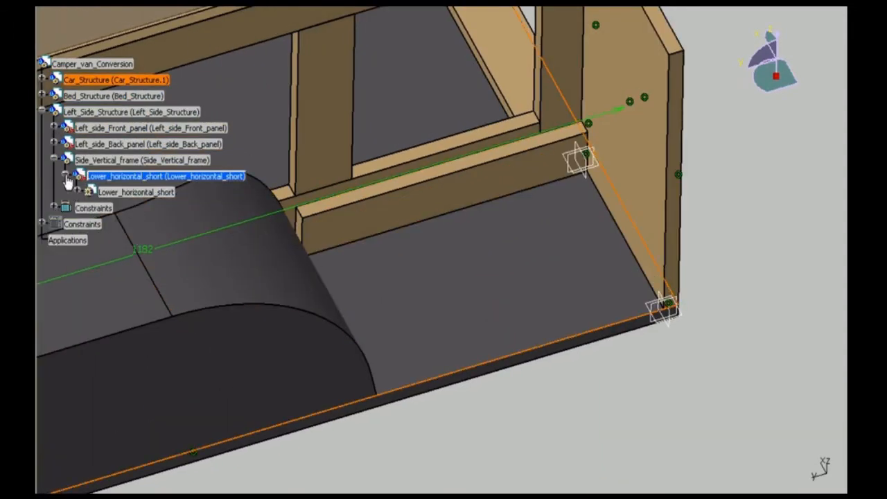
- Insert a new part into Side_Vertical_frame, keeping the assembly origin as the part's origin point
right_click(104, 177)
click(166, 290)
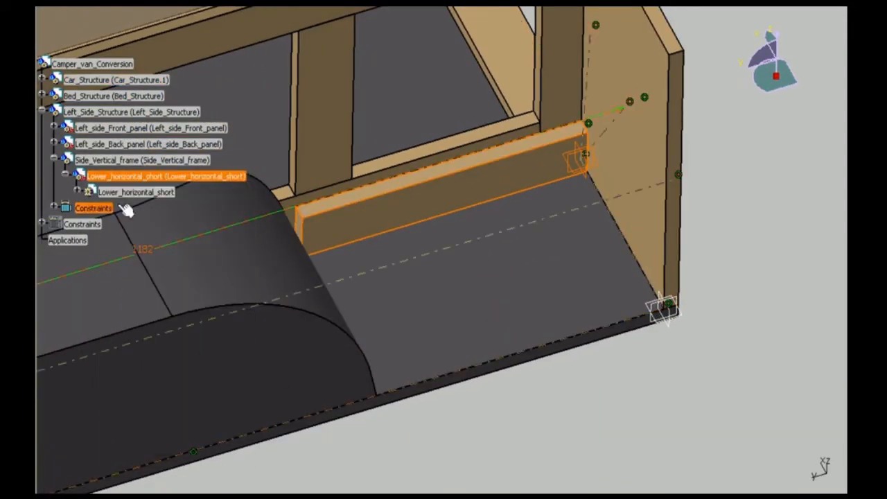
click(131, 161)
right_click(104, 160)
mouse_move(164, 398)
click(263, 257)
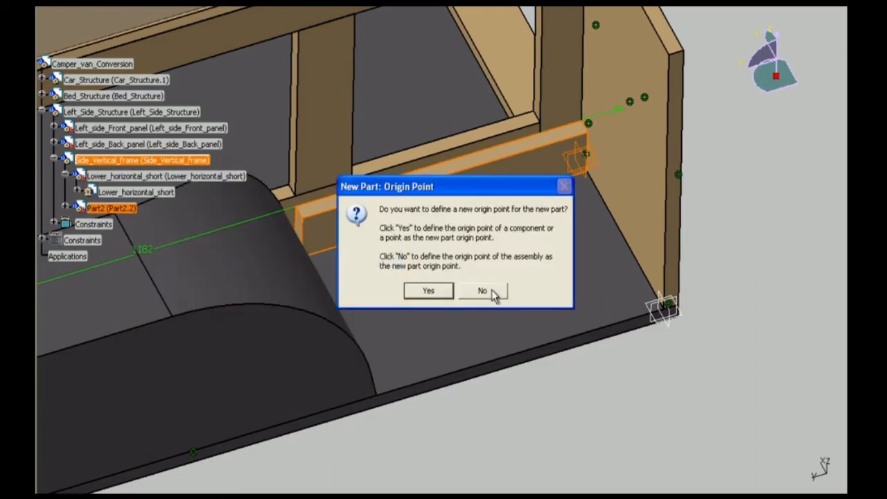
click(483, 291)
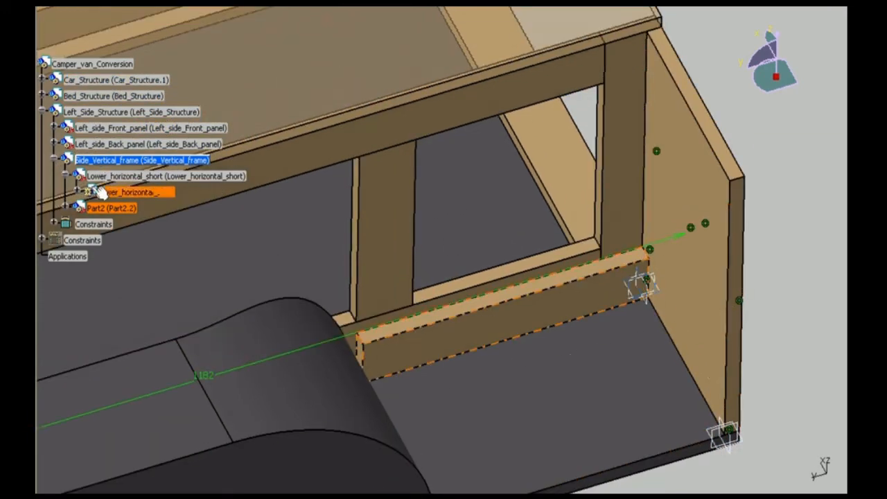
- Rename the new part's instance and part number as Upper_horizontal_long
right_click(94, 249)
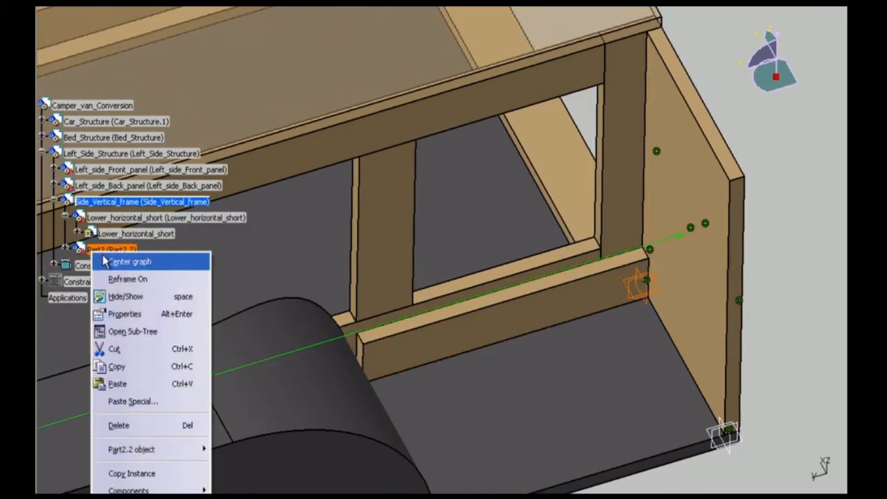
click(125, 311)
click(564, 108)
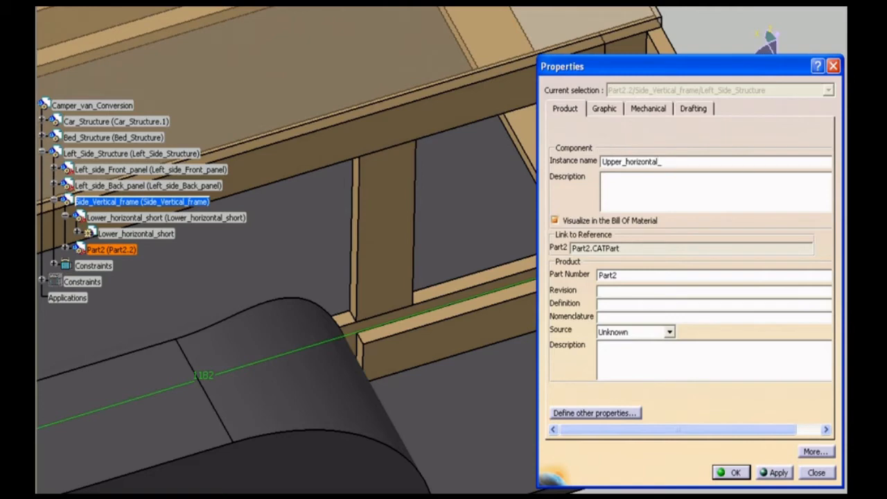
text(Upper_horizontal_long)
key(Return)
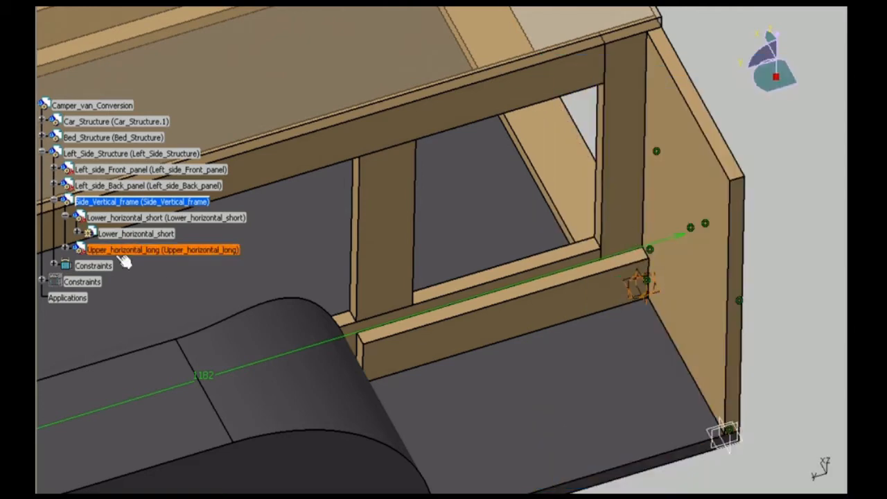
- Sketch an 18 mm wide, 60 mm high rectangle from the origin in Upper_horizontal_long and pad it 1182 mm
double_click(79, 267)
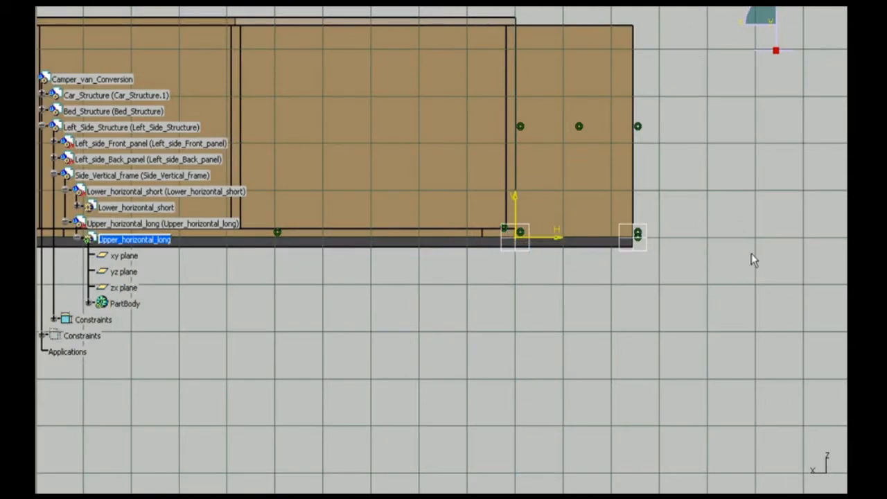
click(545, 172)
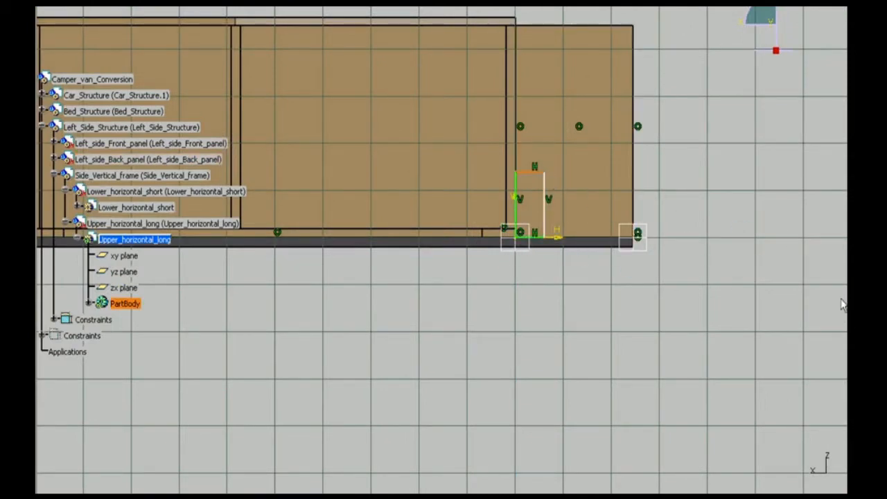
double_click(556, 165)
text(18)
key(Return)
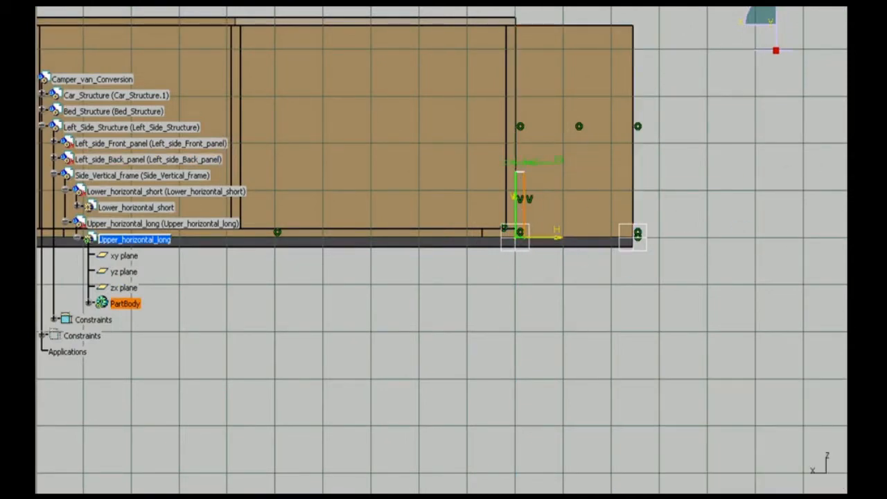
double_click(538, 178)
text(60)
key(Return)
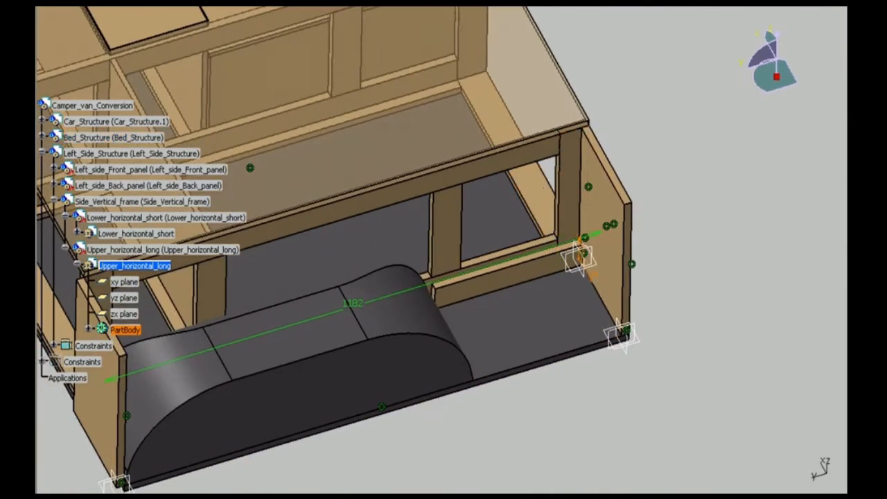
text(1182)
key(Return)
- Apply the Timber material from the Wood library to the Upper_horizontal_long part
right_click(123, 326)
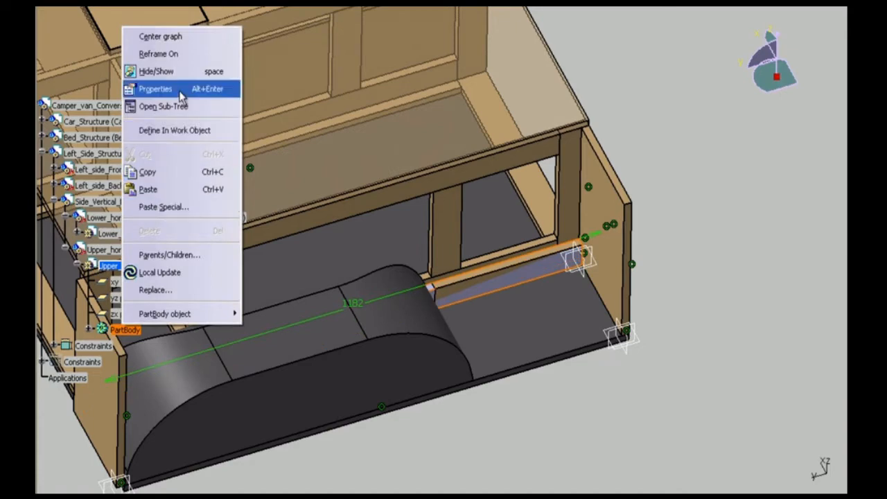
click(155, 89)
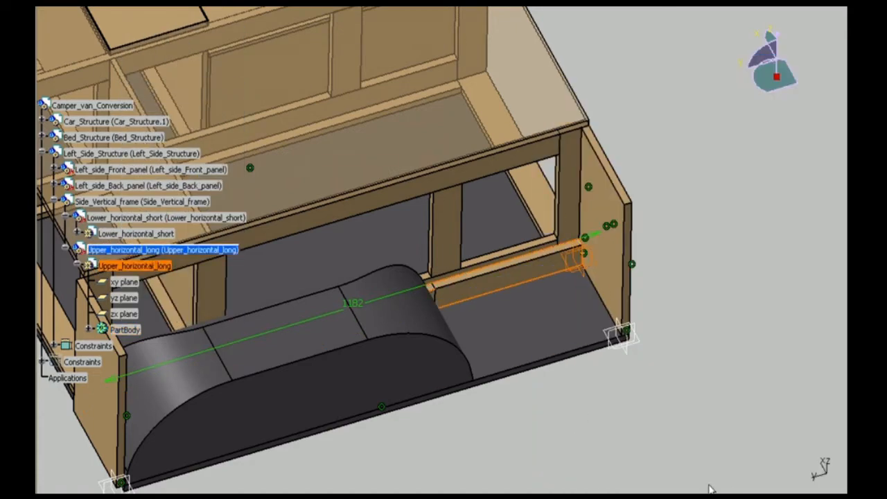
click(712, 493)
click(575, 169)
drag(711, 284, 710, 354)
click(428, 406)
click(641, 493)
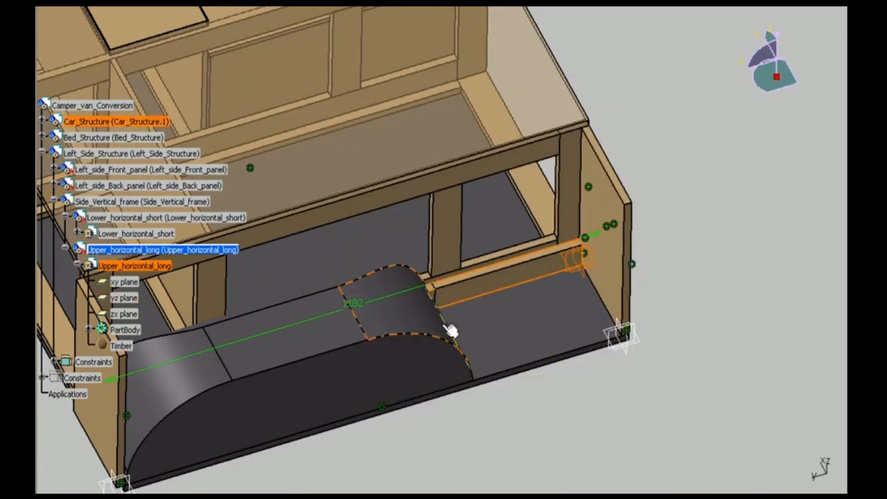
- Move the upper horizontal long rail upward along the Z axis and constrain it to the lower horizontal short rail
double_click(194, 204)
click(854, 49)
click(799, 393)
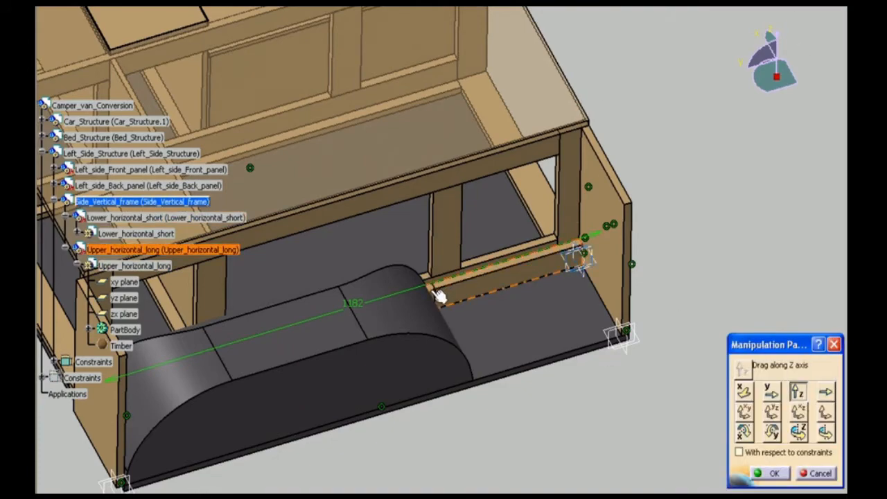
drag(440, 294, 440, 166)
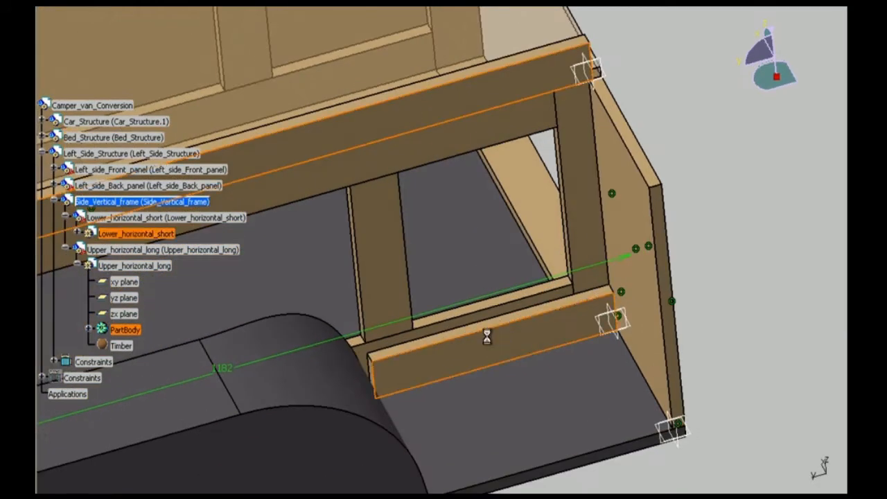
click(487, 337)
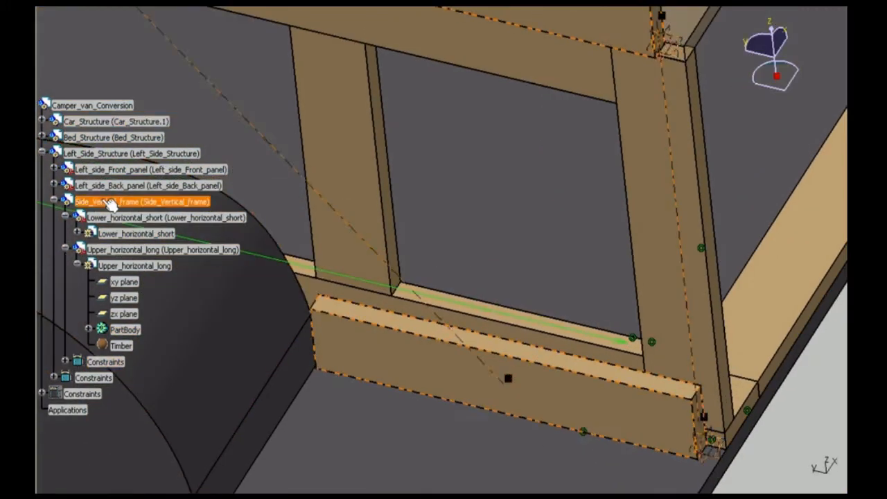
- Insert another new part into Side_Vertical_frame and name it Side_frame_vertical_short
right_click(104, 201)
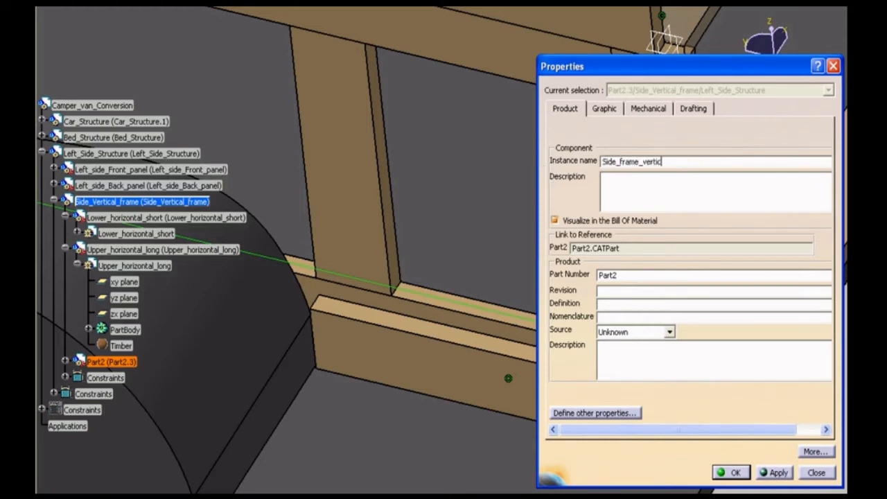
key(Return)
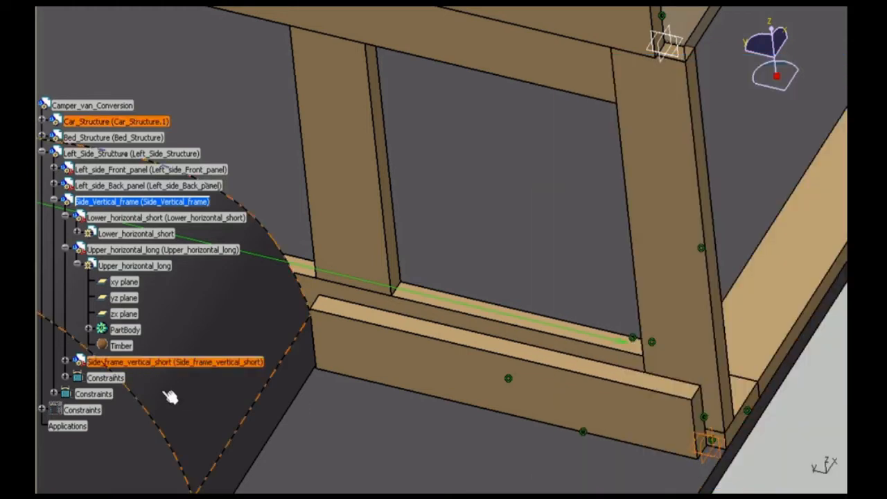
- Sketch a rectangle from the origin on the xy plane of the Side_frame_vertical_short part
click(77, 377)
click(718, 451)
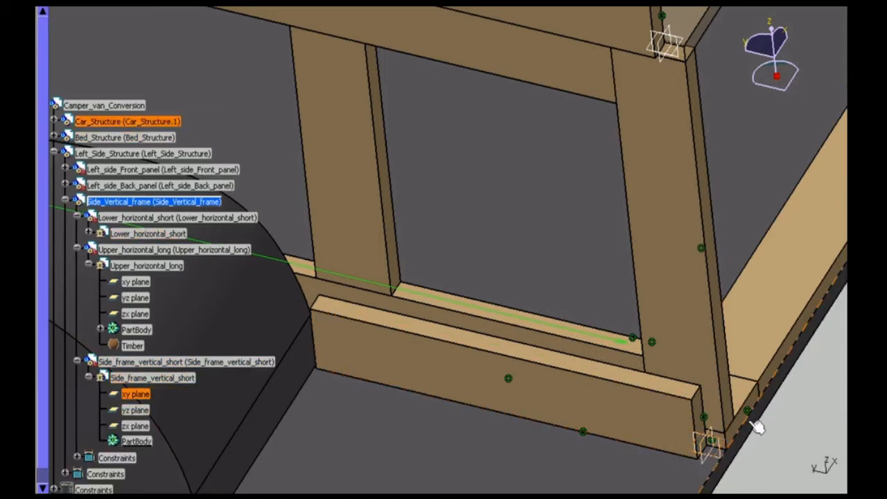
double_click(149, 379)
click(858, 183)
click(430, 412)
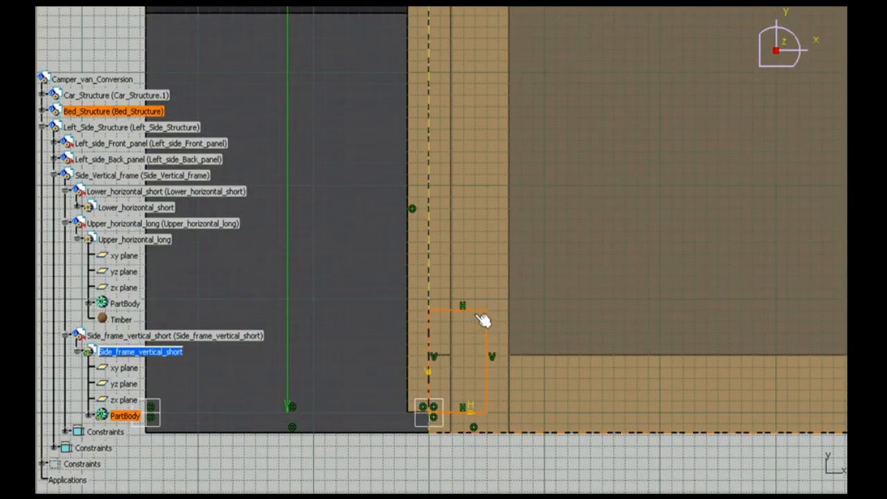
- Dimension the rectangle to 20 mm wide and 70 mm long and finish the sketch
click(471, 312)
double_click(497, 282)
text(20)
key(Return)
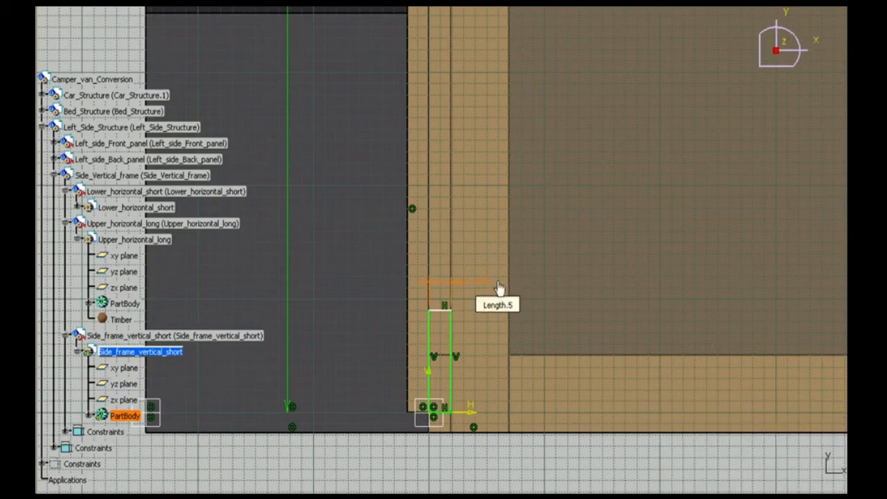
click(619, 326)
double_click(618, 326)
text(70)
key(Return)
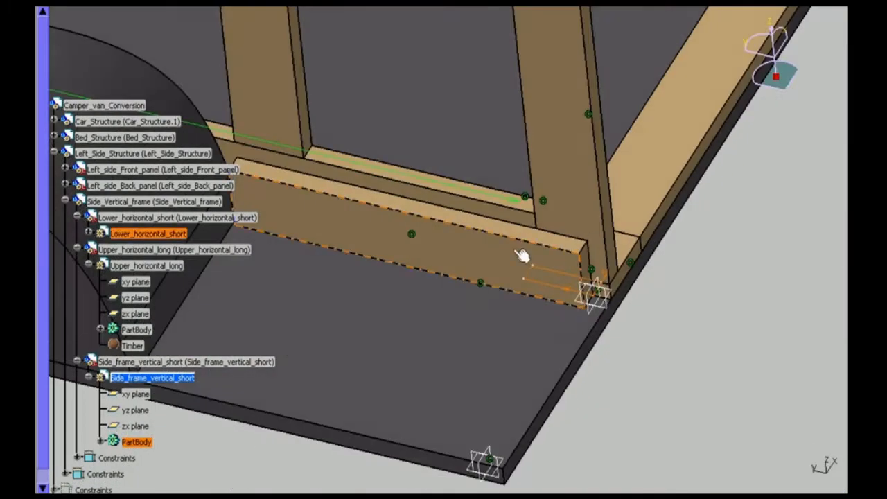
- Pad the rectangular profile vertically to form the short upright at the end of the lower rail
mouse_move(523, 254)
middle_down()
mouse_move(531, 412)
mouse_move(581, 352)
middle_up()
click(580, 353)
middle_drag(564, 37, 558, 219)
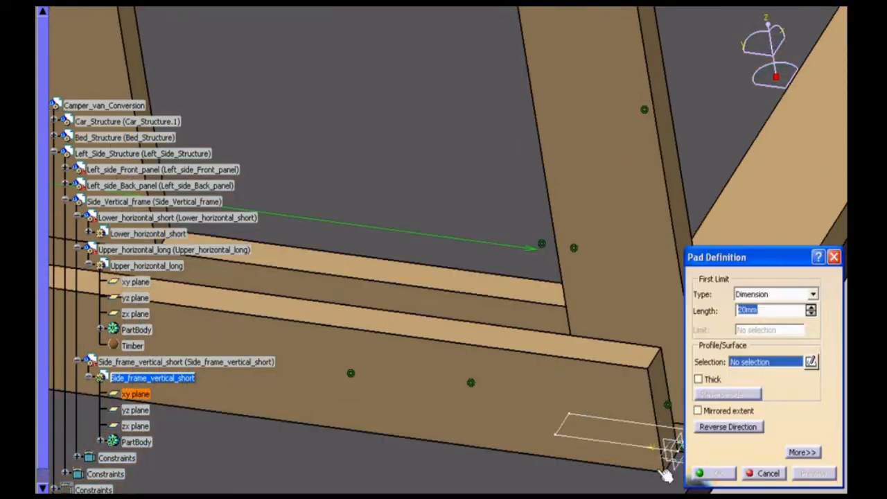
text(00)
click(673, 429)
click(714, 474)
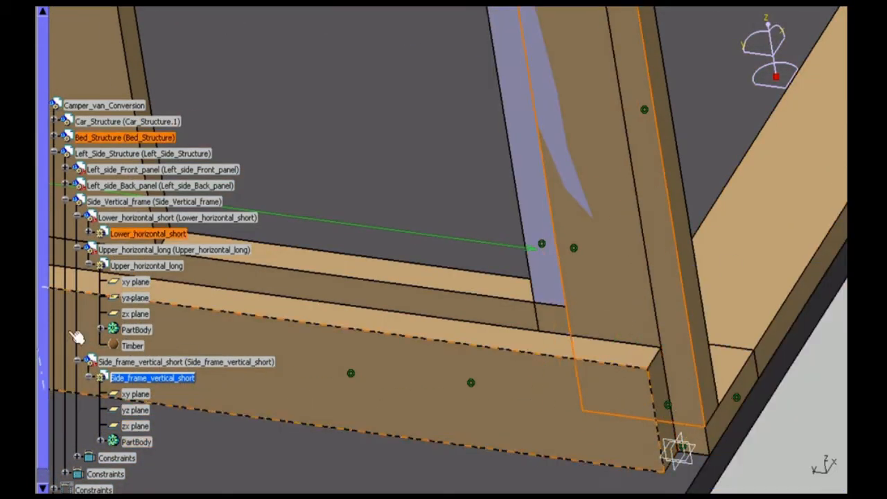
- Apply the Timber material from the Wood library to the Side_frame_vertical_short part
right_click(137, 440)
click(169, 203)
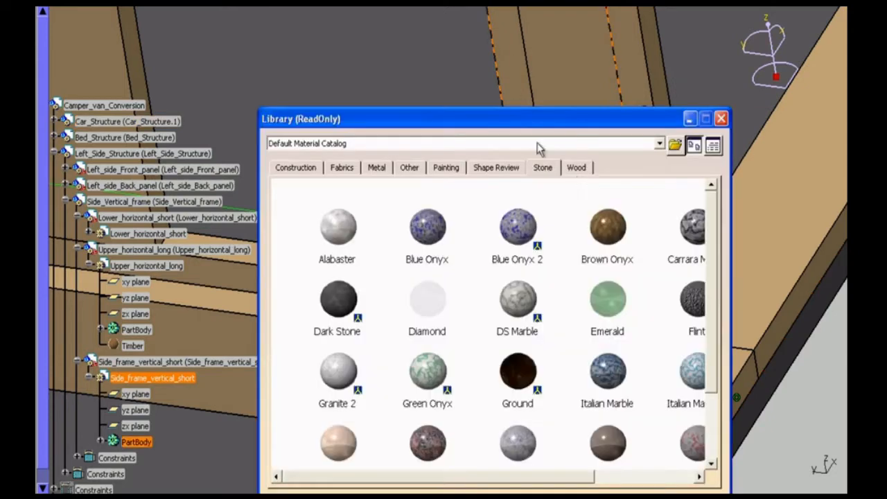
click(576, 167)
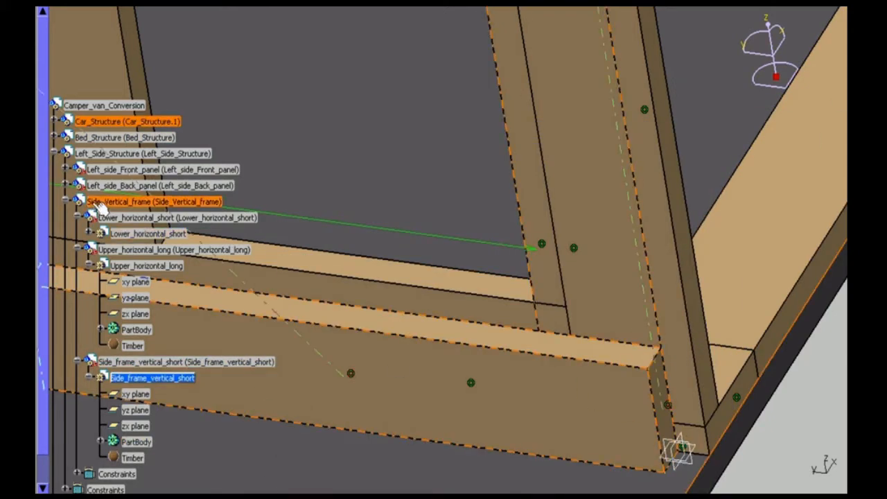
- Move the Side_frame_vertical_short part along the lower rail's short end edge and raise it along the z axis above the rail
click(555, 277)
click(825, 392)
click(655, 357)
drag(545, 263, 511, 284)
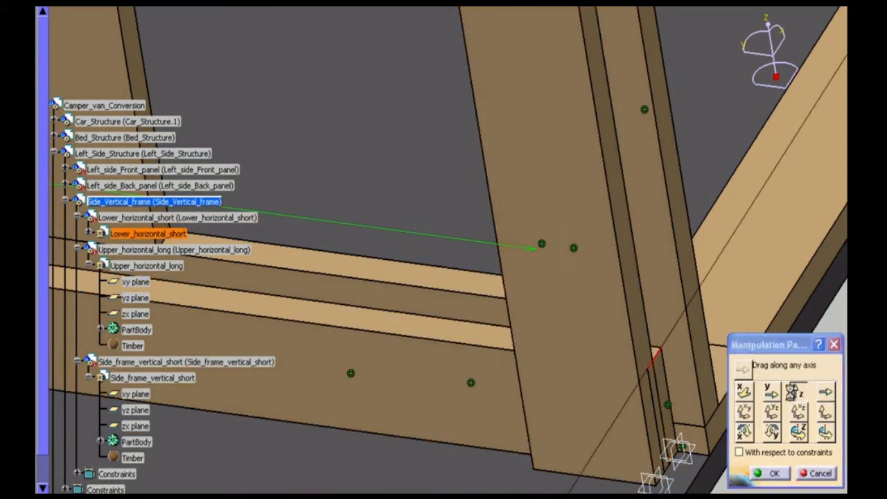
click(799, 392)
drag(586, 312, 575, 183)
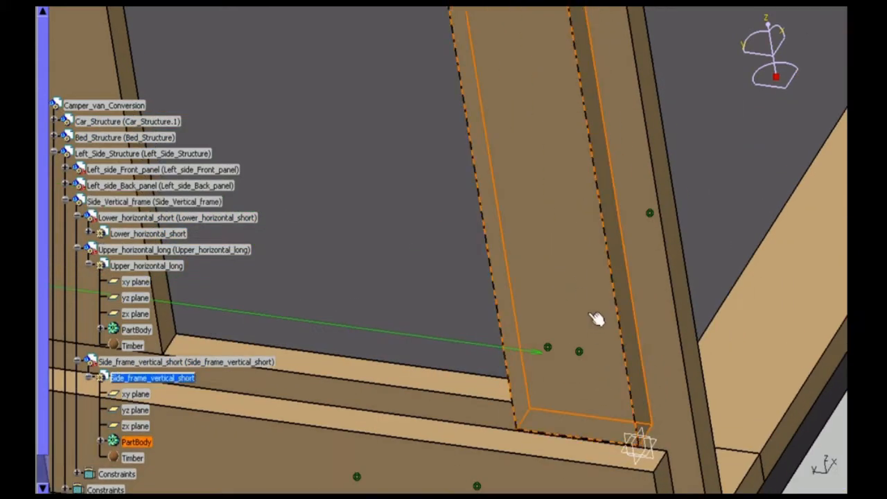
- Set the pad length of the short upright to 381-6
text(38)
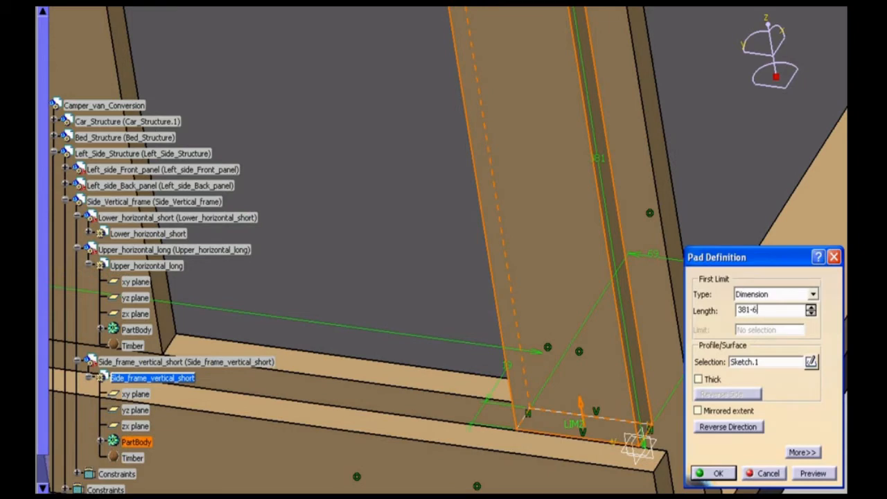
text(1-6)
key(Return)
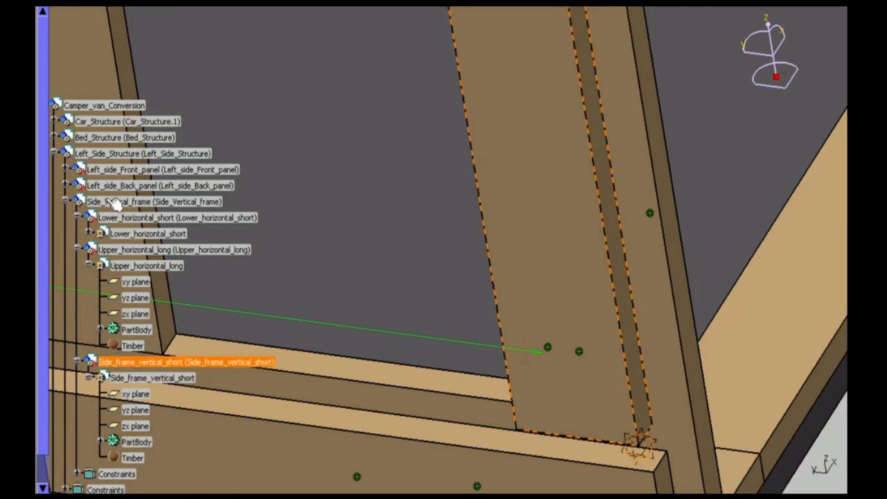
- Activate the Side_Vertical_frame assembly and add coincidence constraints seating the short upright on the lower rail, aligning its side and bottom faces
double_click(113, 203)
middle_drag(594, 449, 536, 267)
click(476, 30)
click(756, 474)
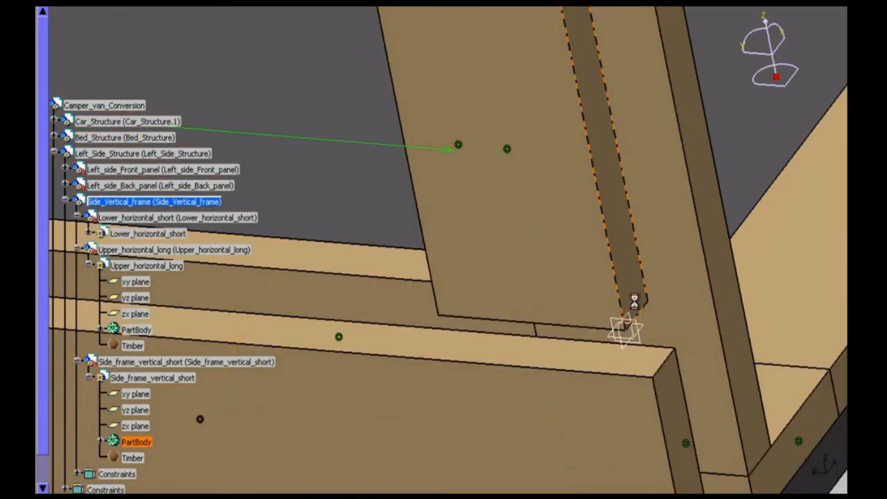
click(634, 301)
click(674, 416)
click(771, 472)
click(627, 331)
click(596, 353)
click(771, 473)
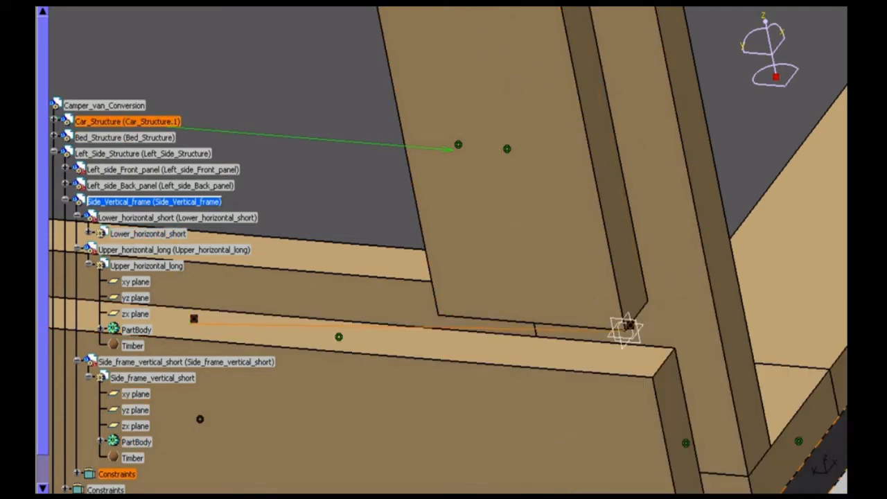
- Constrain the short upright's top face to the xy plane of the Upper_horizontal_long part
middle_drag(582, 257, 594, 475)
middle_drag(514, 42, 544, 168)
click(513, 165)
click(498, 261)
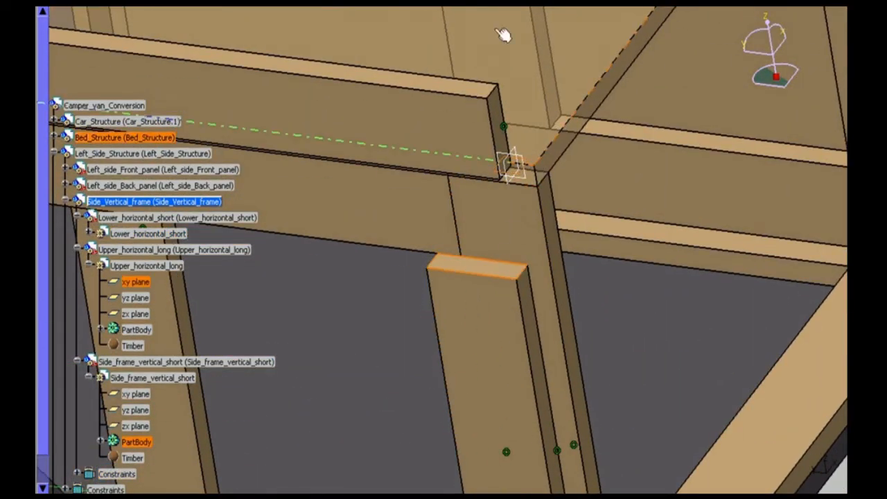
click(498, 30)
click(770, 472)
middle_drag(596, 312, 569, 346)
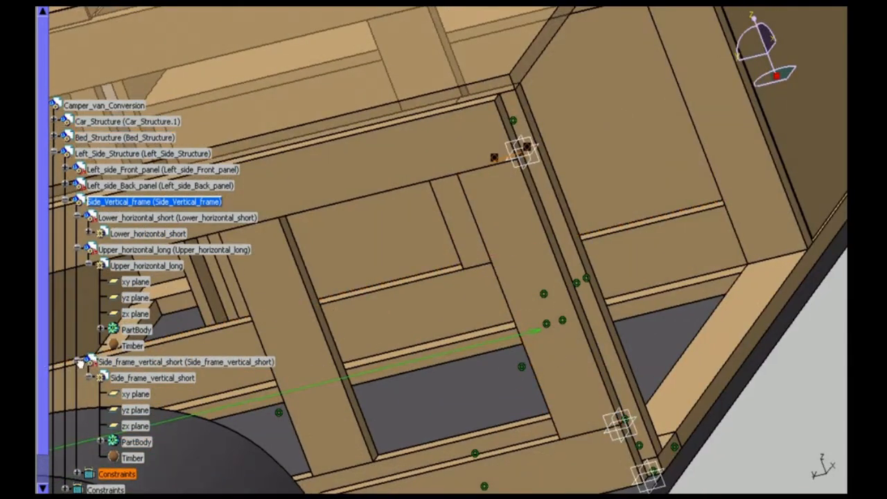
- Collapse the expanded part branches and open the Left_Side_Structure sub-assembly in a new window
click(78, 362)
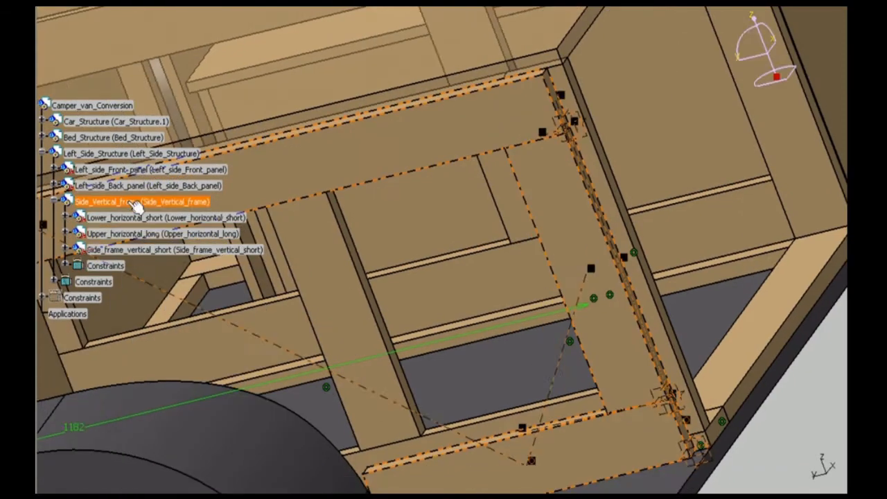
right_click(129, 202)
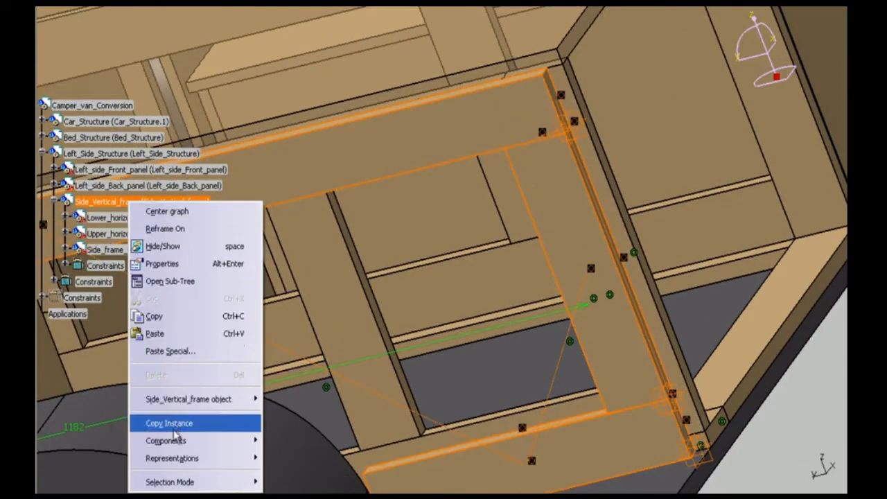
right_click(109, 153)
click(78, 153)
right_click(78, 154)
mouse_move(173, 350)
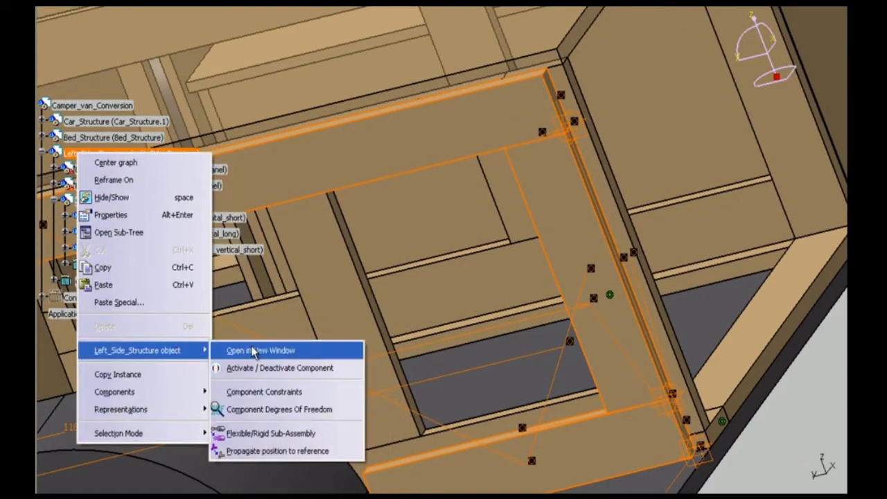
click(254, 351)
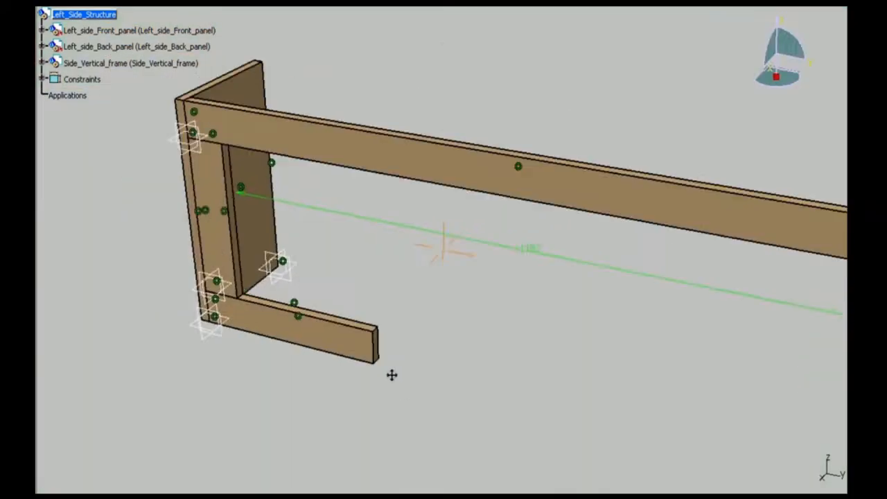
- Insert the existing Side_frame_vertical_short component into Left_Side_Structure
middle_drag(392, 374, 507, 431)
right_click(67, 14)
mouse_move(147, 256)
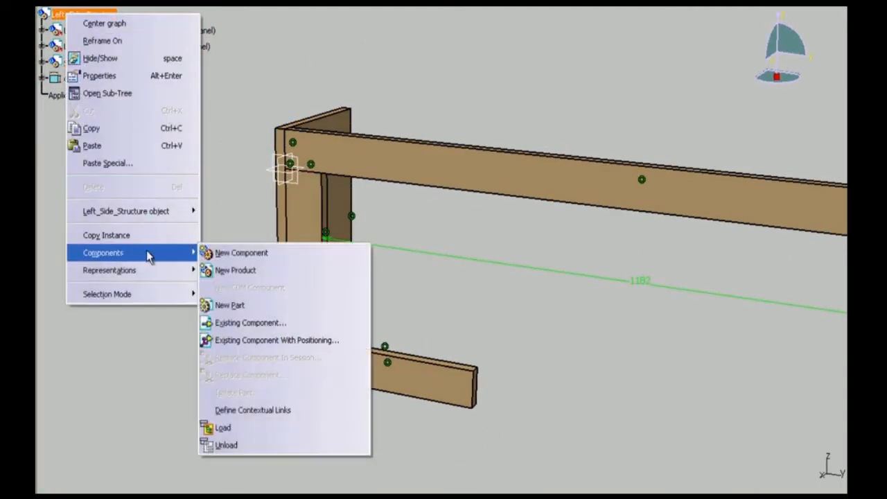
click(249, 322)
click(499, 277)
click(597, 333)
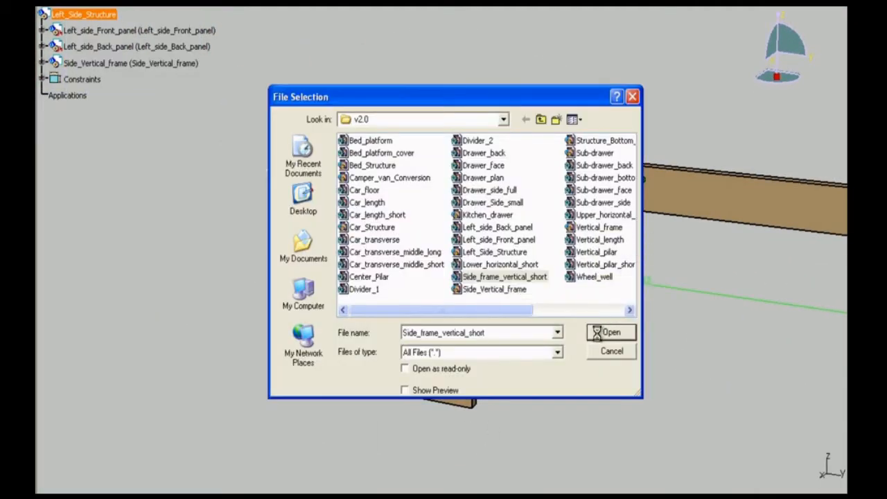
- Move the second short upright along the upper rail's direction toward the free end of the lower rail
middle_drag(388, 298, 416, 259)
click(826, 391)
click(444, 150)
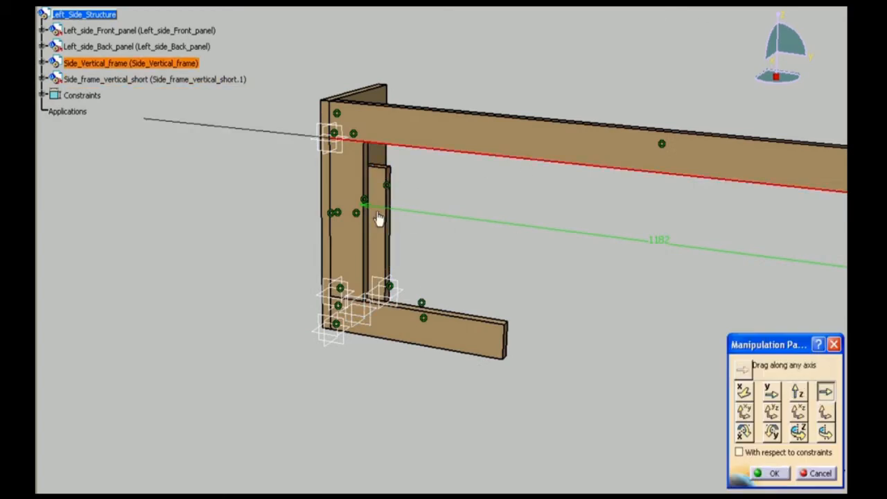
drag(378, 219, 506, 229)
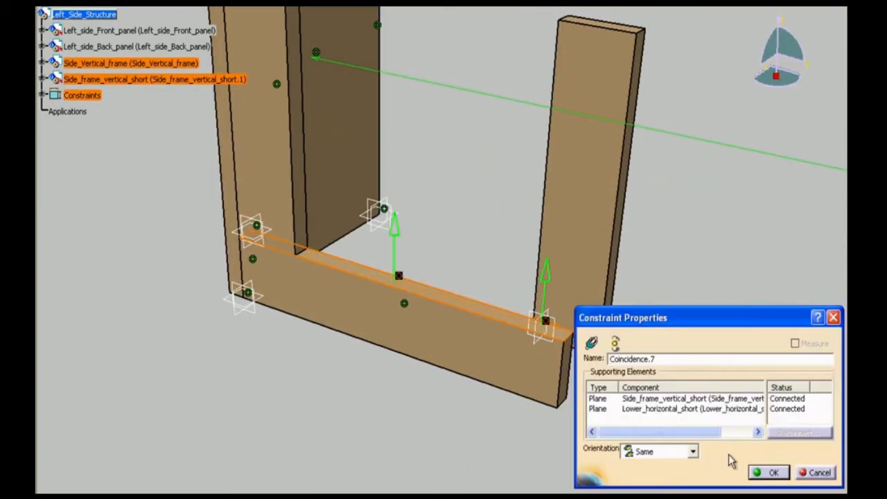
- Constrain the second upright's base to the lower rail's top face and its outer side to the rail's end face, both with Same orientation
click(767, 472)
click(613, 265)
middle_drag(613, 264, 578, 317)
click(512, 395)
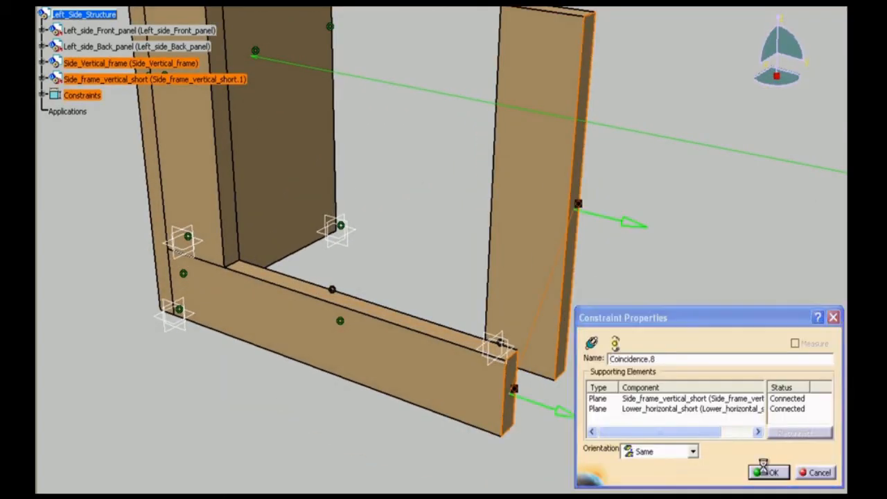
click(766, 472)
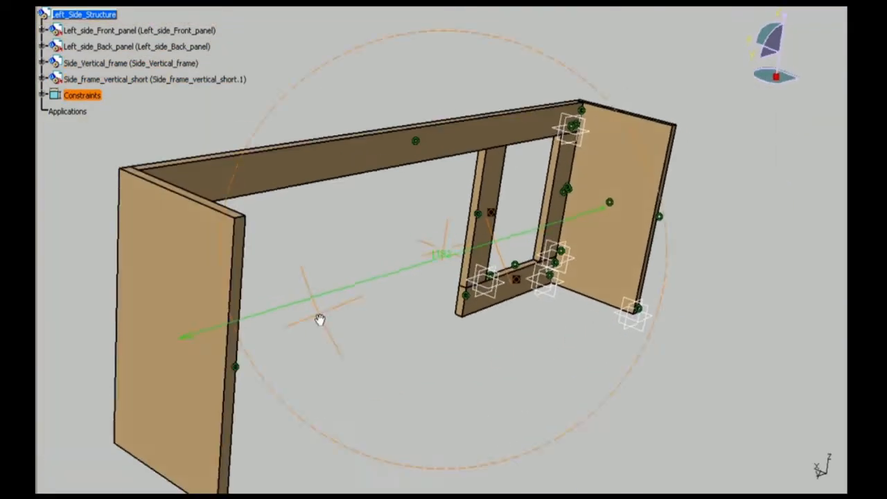
- Insert the existing Upper_horizontal_long component into Left_Side_Structure
right_click(83, 14)
click(229, 247)
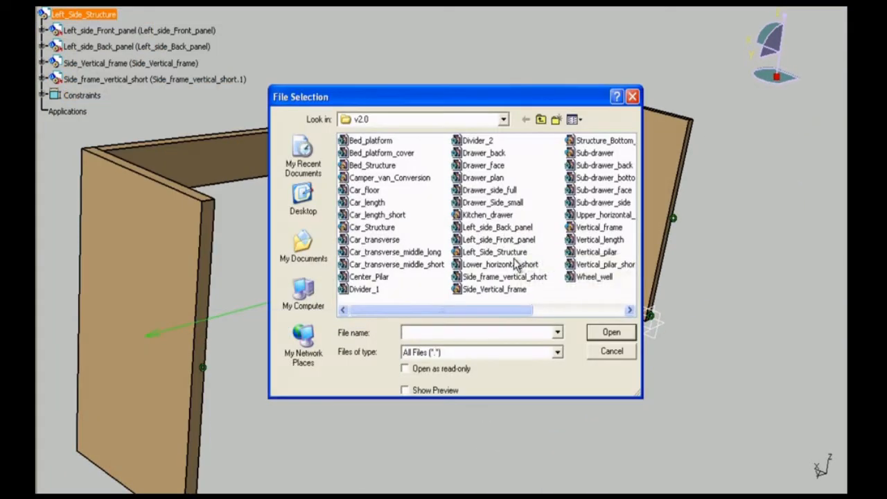
drag(496, 310, 590, 311)
click(496, 215)
click(613, 333)
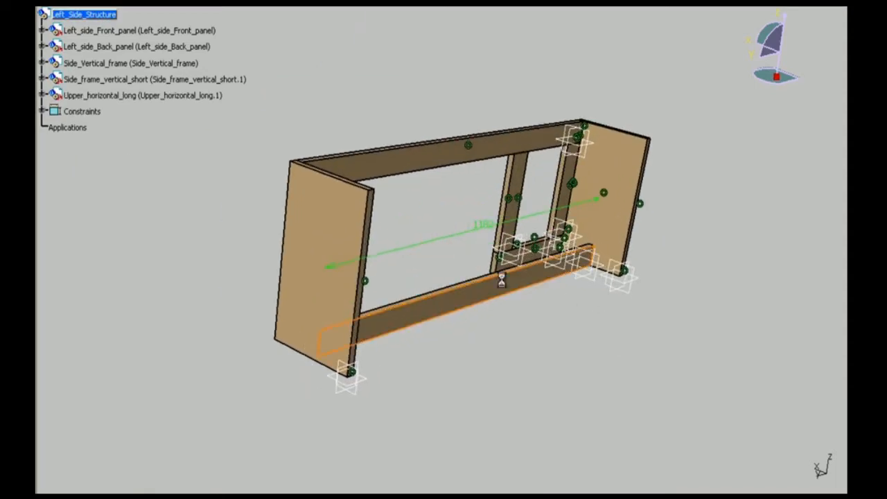
- Constrain the second Upper_horizontal_long rail between the front and back panels, flush with their upper edges on the open side
middle_drag(546, 315, 482, 125)
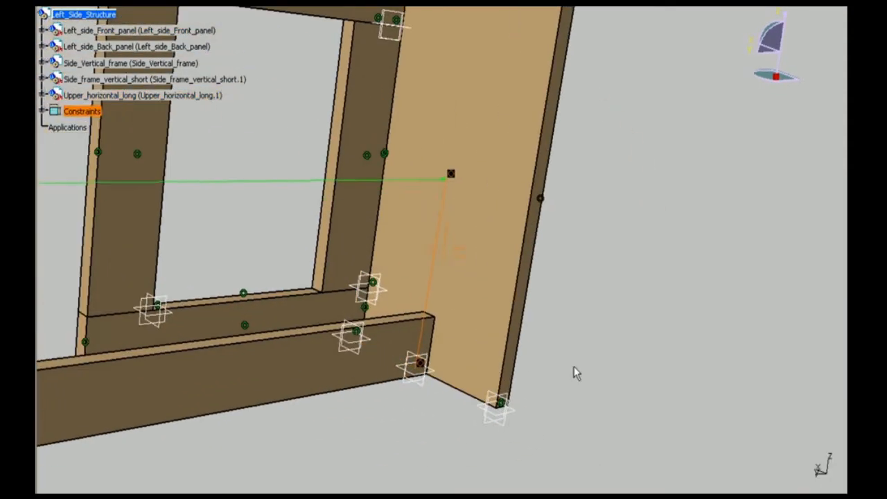
middle_drag(408, 327, 319, 406)
click(412, 348)
middle_drag(278, 374, 322, 476)
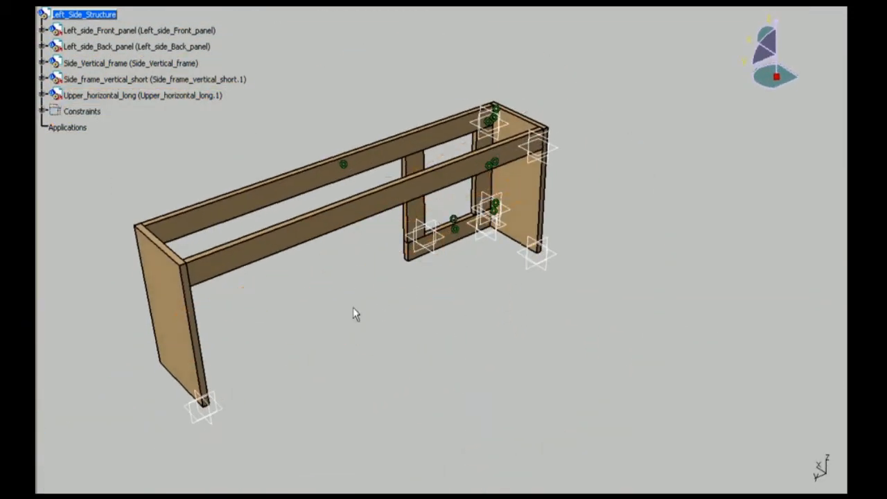
- Regroup the second short upright under the Side_Vertical_frame assembly and expand that assembly
middle_drag(353, 307, 350, 339)
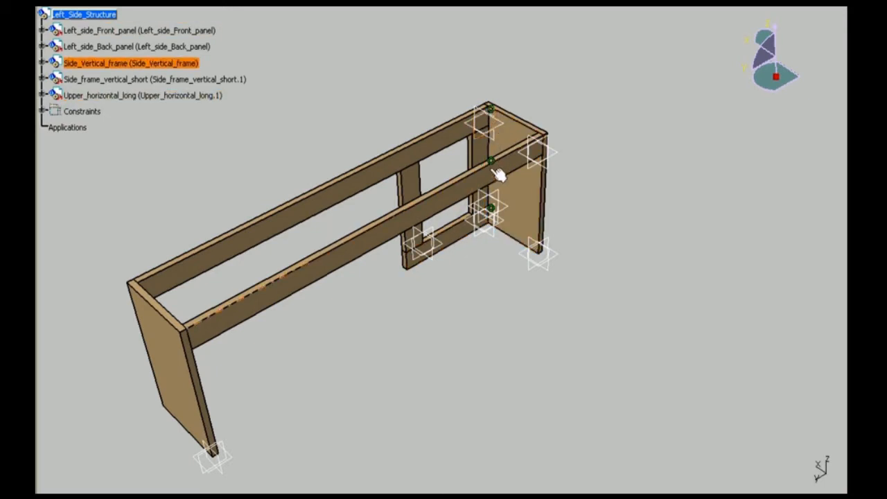
click(42, 63)
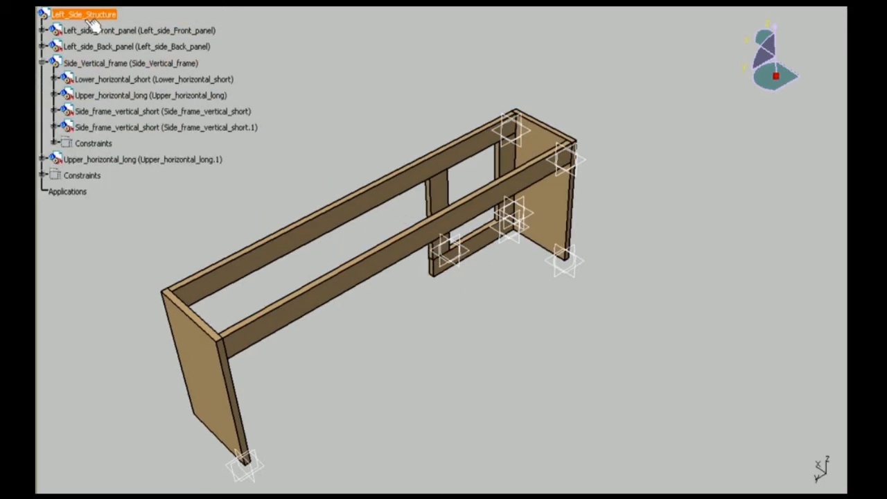
- Insert a new part into Left_Side_Structure
right_click(78, 15)
mouse_move(119, 257)
click(247, 311)
click(477, 289)
- Rename the new part's instance name and part number to Side_Cover
right_click(96, 176)
click(125, 223)
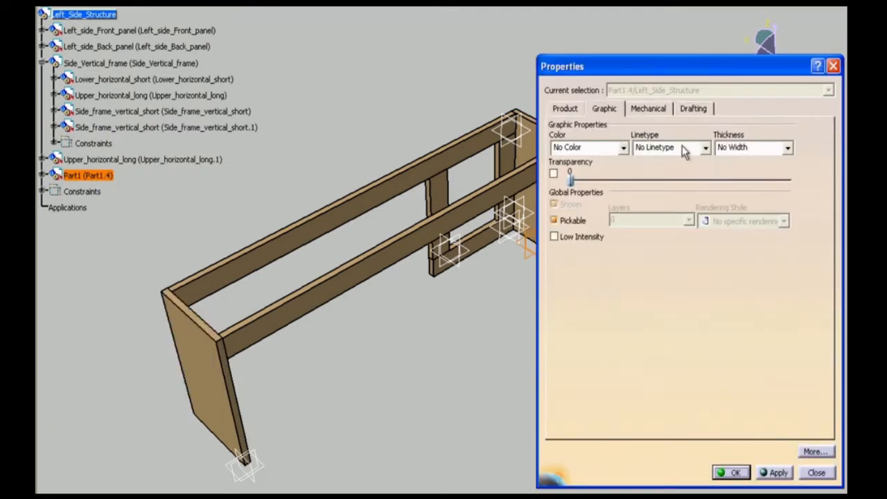
click(565, 108)
drag(629, 162, 590, 170)
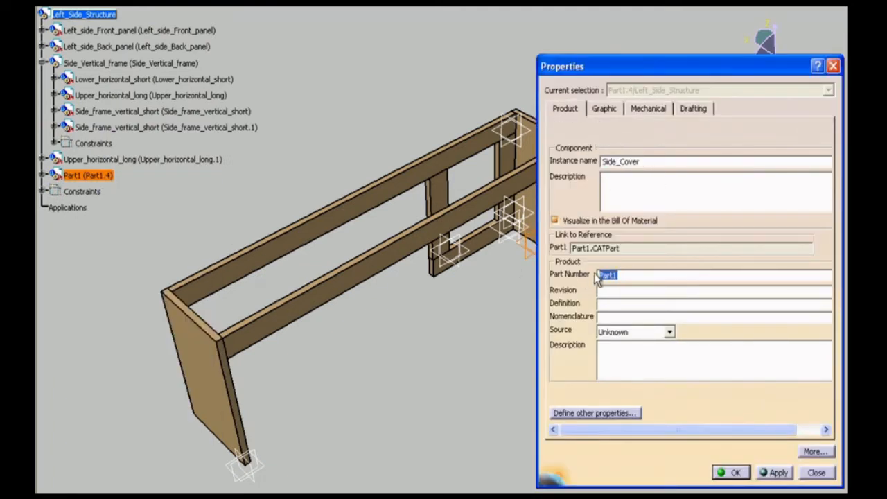
text(Side_Cover)
click(722, 471)
- Sketch a rectangle from the origin, about 1200 mm long, on the xy plane of the Side_Cover part
click(42, 176)
click(54, 191)
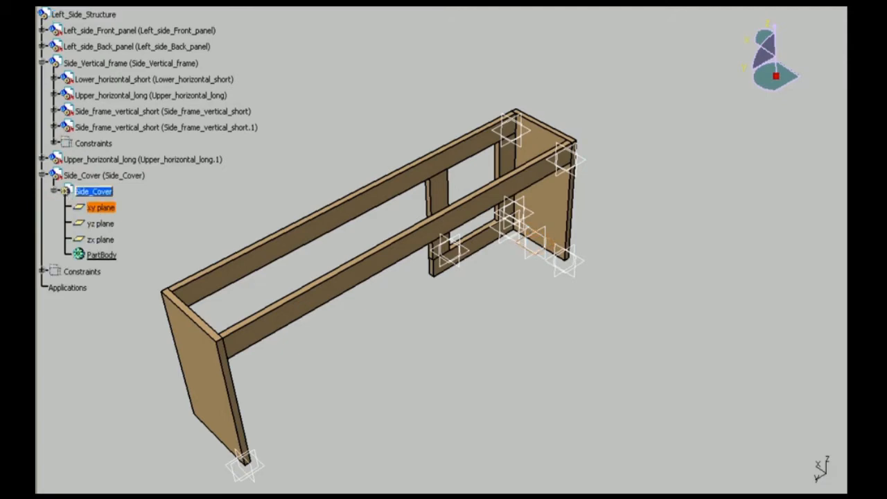
click(100, 208)
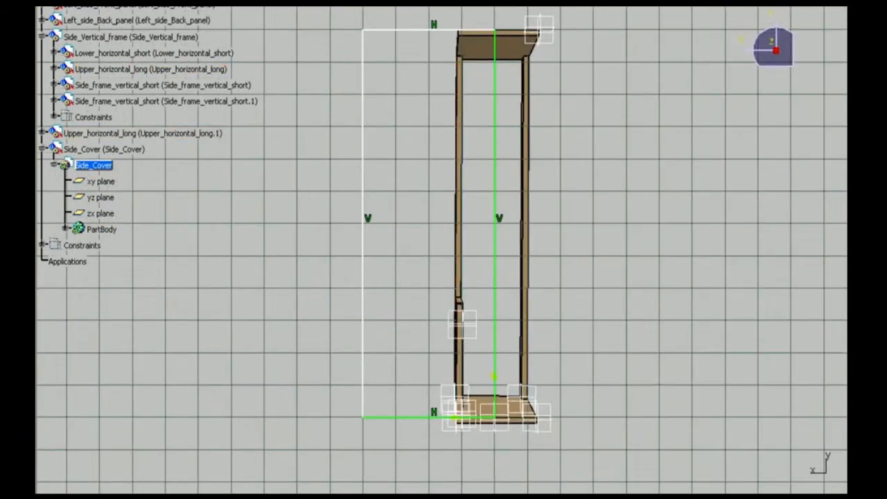
key(alt+v)
mouse_move(208, 312)
click(415, 421)
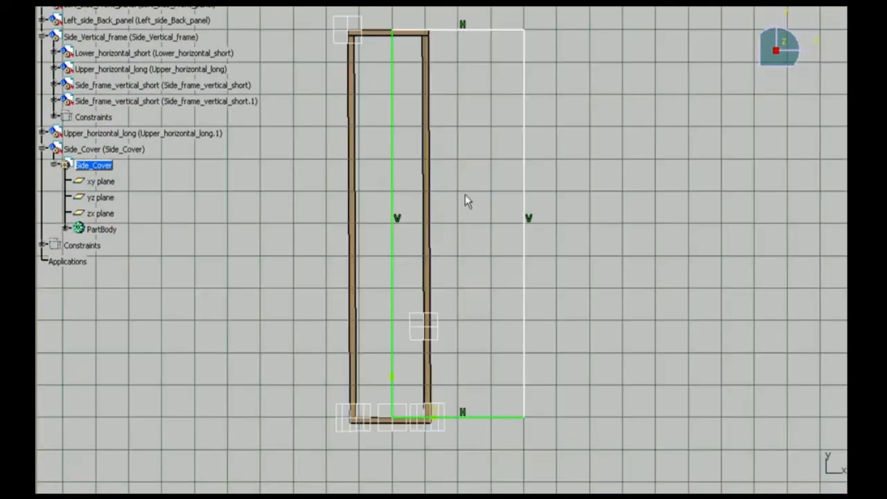
- Dimension the rectangle to 1218 mm long and 240 mm wide and finish the sketch
double_click(601, 231)
text(121)
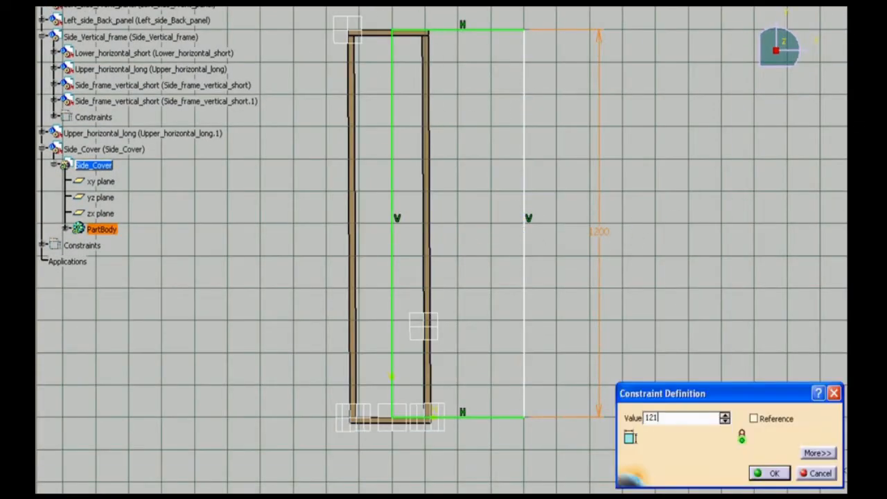
text(0)
key(Return)
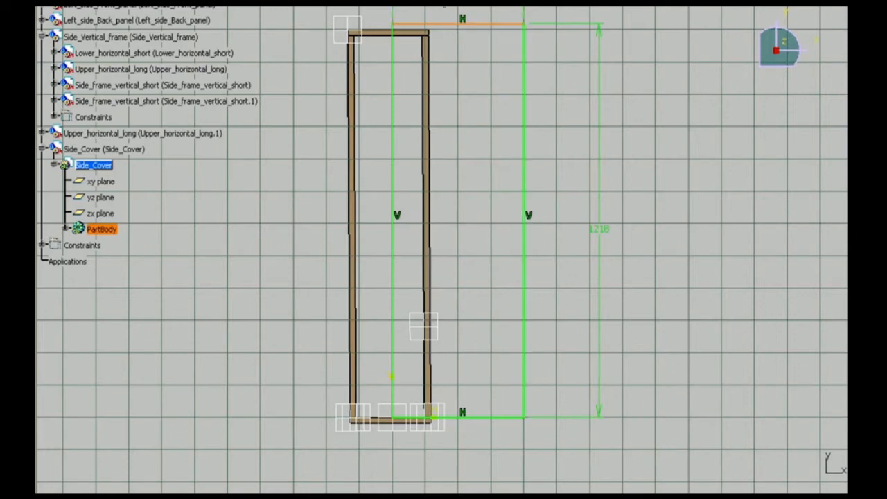
double_click(458, 6)
key(Return)
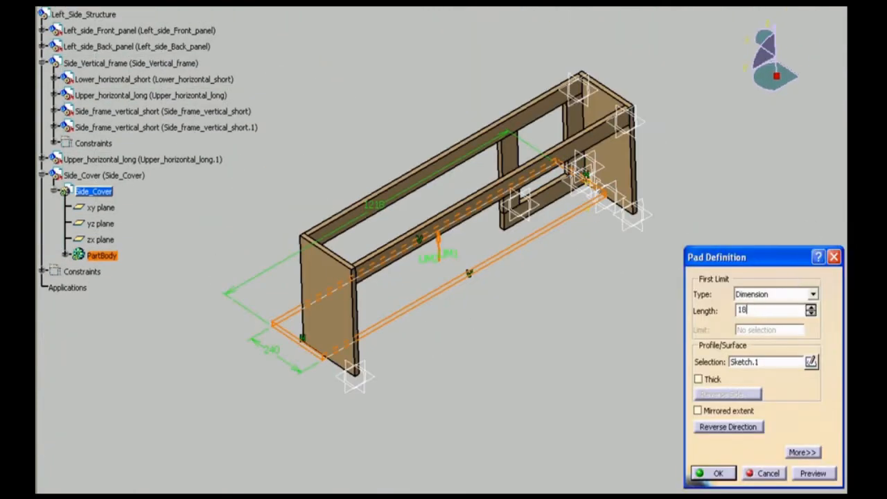
- Pad the Side_Cover rectangle 18 mm thick and apply the Timber material to the part
click(709, 475)
right_click(97, 254)
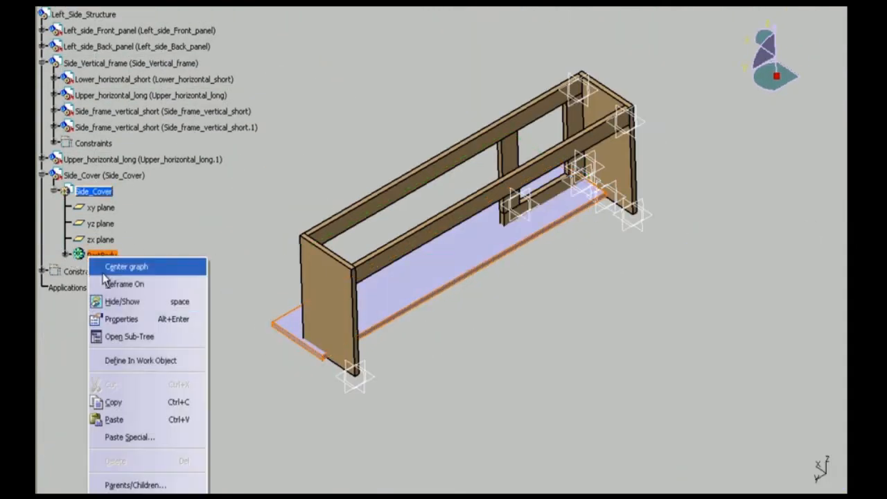
click(121, 319)
click(639, 109)
click(626, 150)
click(567, 338)
click(731, 472)
right_click(86, 191)
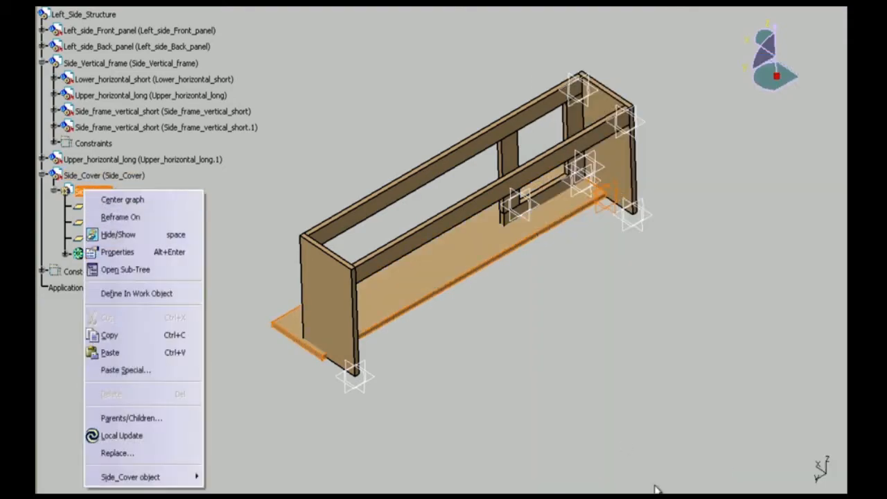
- Assign Timber from the wood materials to the Side_Cover part
click(658, 489)
click(582, 169)
scroll(478, 397, down, 5)
click(430, 405)
click(634, 492)
- Add two face constraints positioning the Side_Cover board against the side structure
middle_drag(486, 319, 409, 291)
middle_drag(483, 57, 414, 314)
click(768, 472)
middle_drag(561, 320, 605, 95)
click(478, 393)
middle_drag(550, 391, 533, 486)
click(455, 201)
click(768, 472)
- Add the third positioning constraint between the Side_Cover and the frame, and hide the assembly constraints
middle_drag(529, 303, 471, 263)
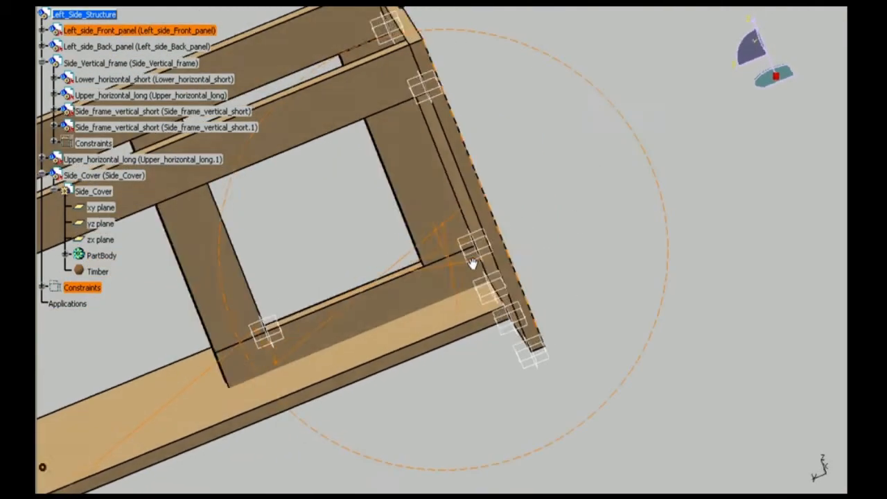
click(501, 309)
middle_drag(486, 305, 395, 298)
click(398, 267)
click(768, 474)
middle_drag(389, 229, 312, 416)
click(363, 165)
right_click(79, 288)
click(111, 325)
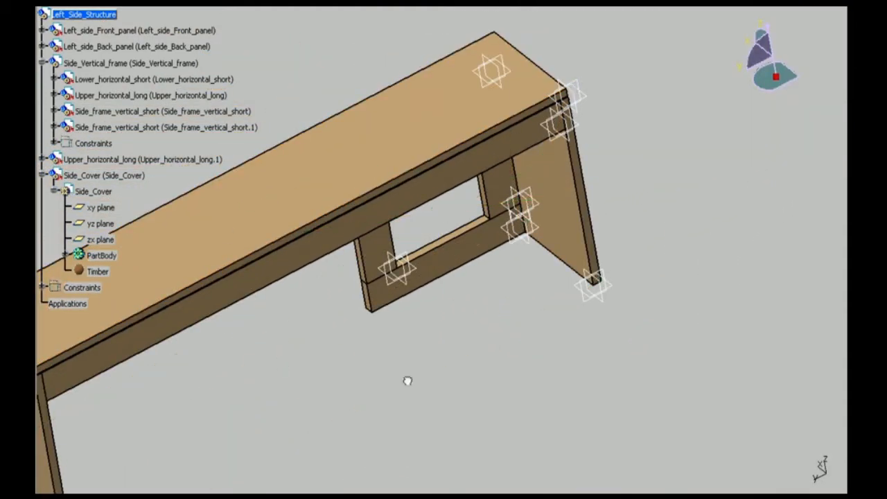
- Start a hole on the Side_Cover's top face and dimension its centre 50 mm from the long edge
middle_drag(408, 380, 503, 416)
click(442, 263)
middle_drag(442, 265, 581, 115)
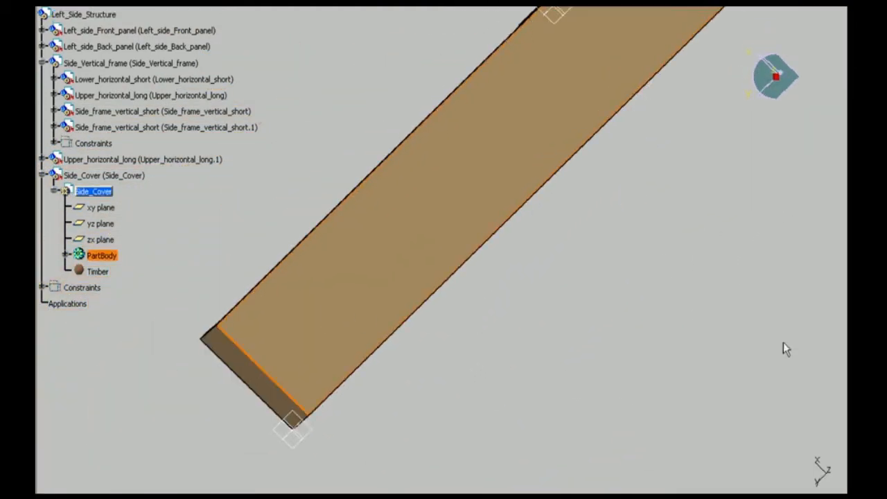
click(444, 341)
click(775, 352)
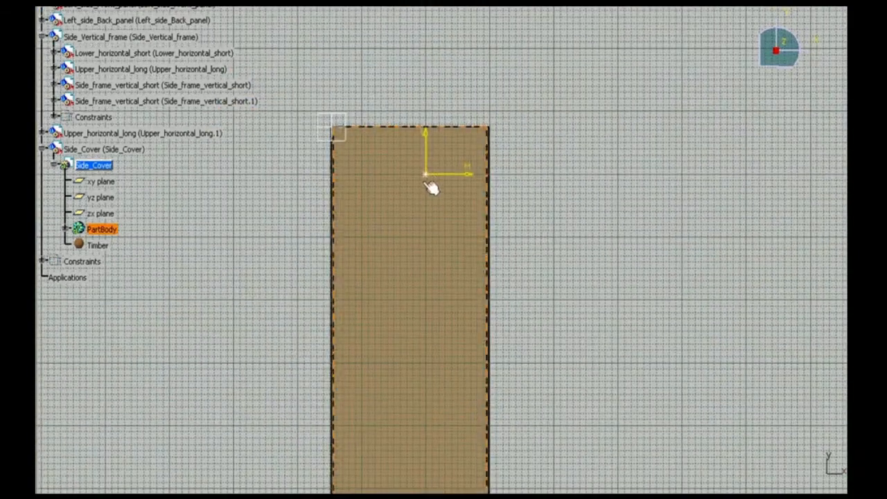
middle_drag(431, 188, 474, 229)
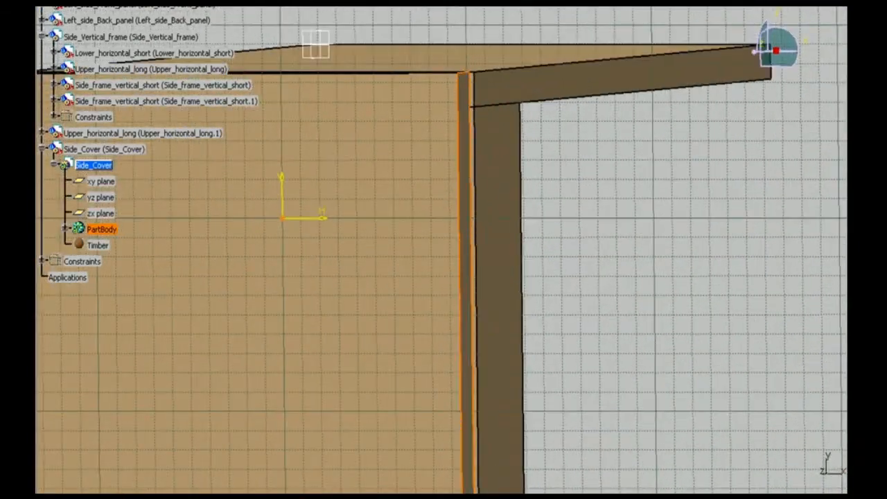
click(365, 270)
double_click(364, 270)
text(50)
key(Return)
- Dimension the hole's centre 50 mm from the short end edge of the Side_Cover
click(366, 219)
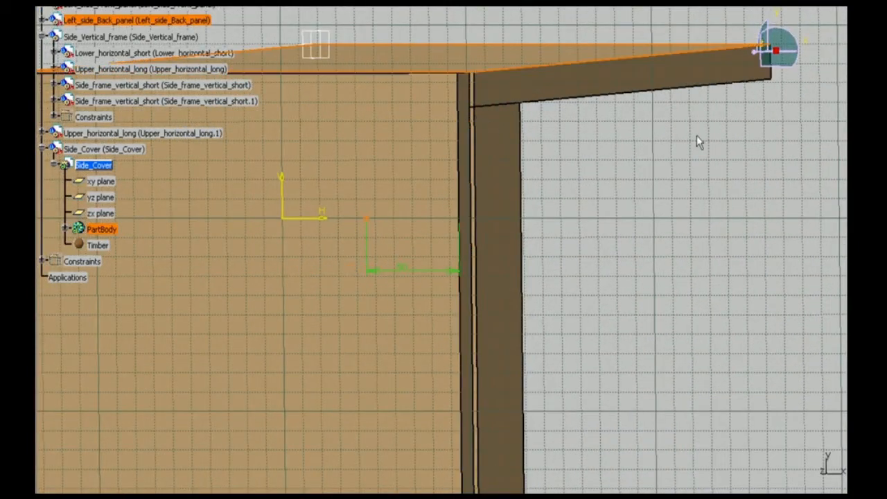
middle_drag(696, 137, 336, 265)
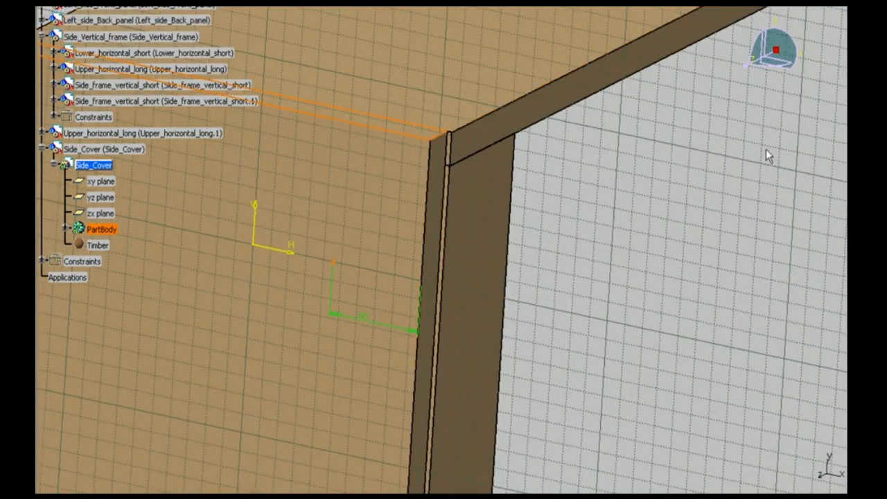
click(378, 97)
double_click(377, 95)
text(50)
key(Return)
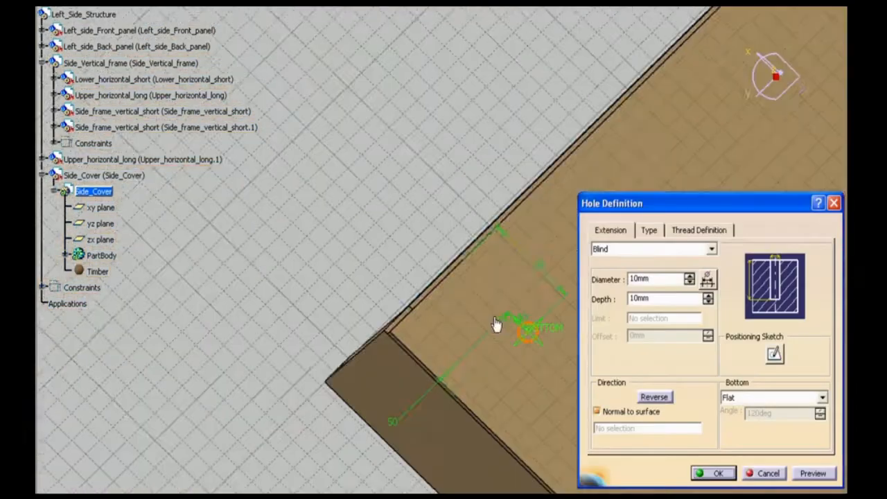
- Make the hole 22 mm in diameter with an Up To Next extent, and edit the dimensions positioning its centre
drag(670, 278, 605, 280)
click(712, 248)
click(696, 259)
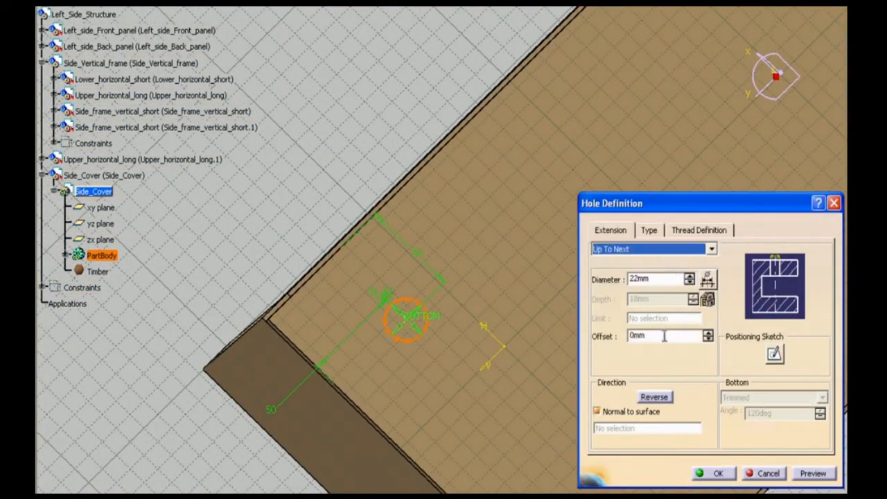
click(714, 474)
double_click(421, 152)
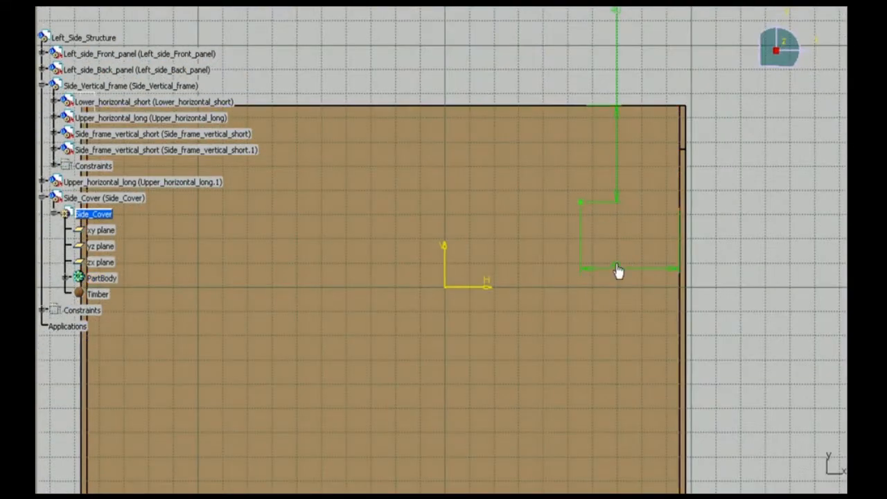
double_click(618, 269)
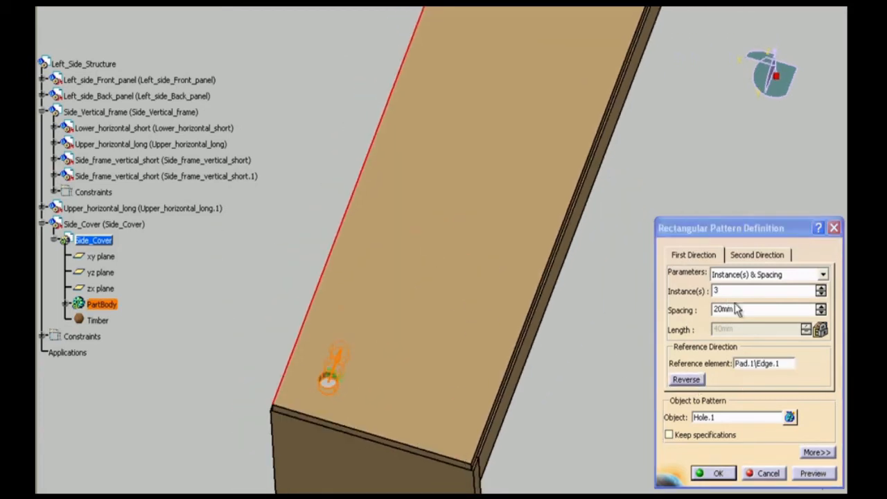
- Pattern the hole in 3 instances along the cover's long edge with (1218-100)/2 spacing, and open the second direction
double_click(733, 309)
text(12)
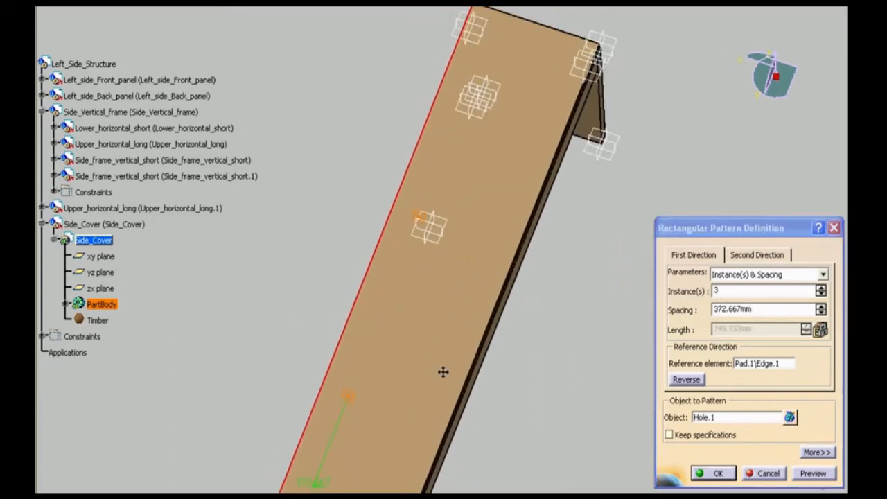
middle_drag(444, 372, 471, 317)
drag(769, 311, 693, 309)
text((1218-100)/2)
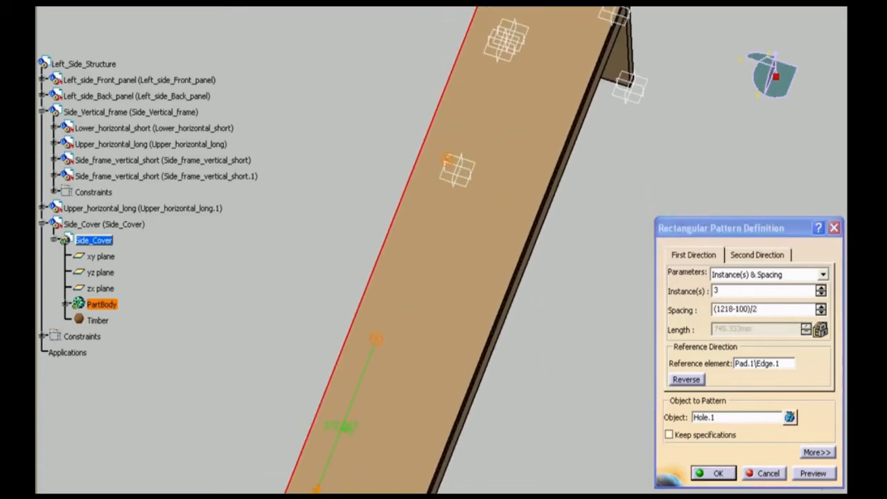
key(Tab)
middle_drag(473, 347, 385, 470)
click(757, 255)
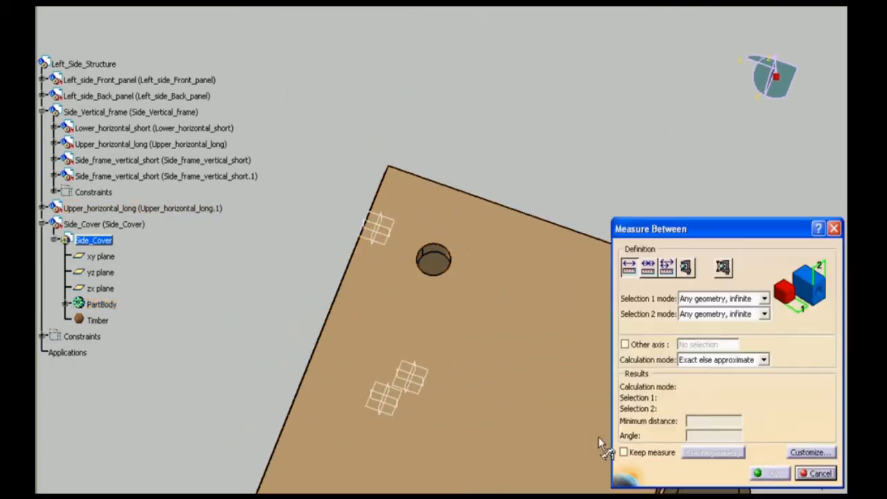
- Measure between the holes and the edge at the end of the Side_Cover
click(438, 255)
middle_drag(438, 257, 239, 456)
click(554, 227)
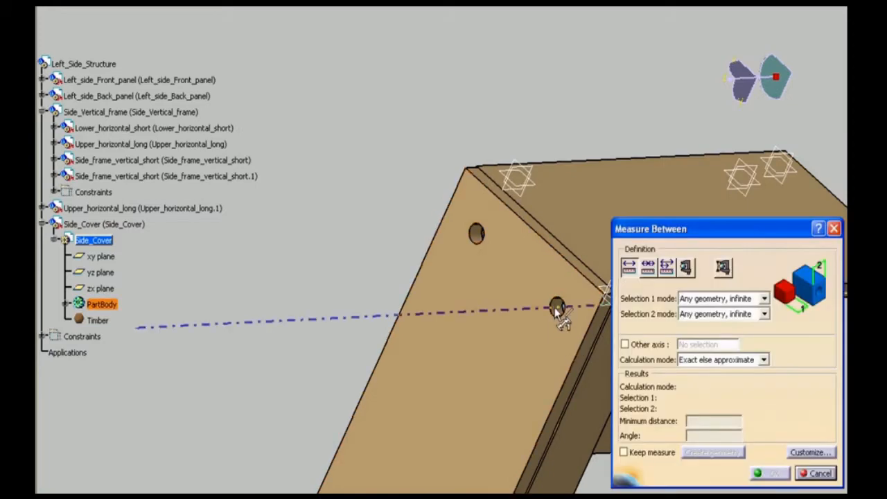
click(558, 310)
click(602, 315)
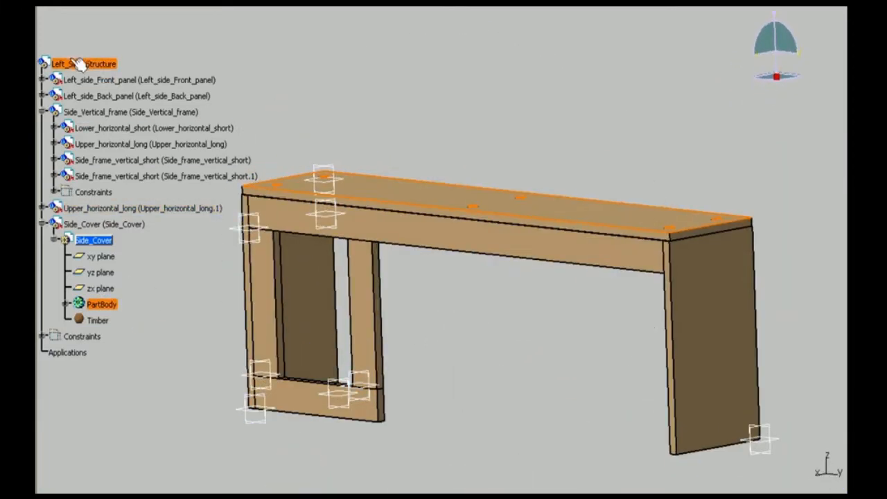
- Insert a new product into Left_Side_Structure and name it Side_cover
right_click(83, 63)
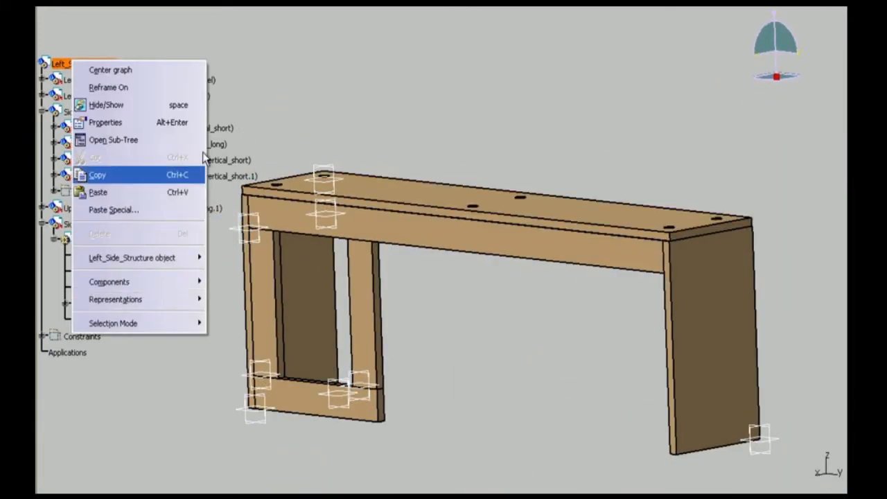
double_click(66, 64)
right_click(74, 65)
mouse_move(111, 303)
click(239, 322)
right_click(81, 336)
click(114, 103)
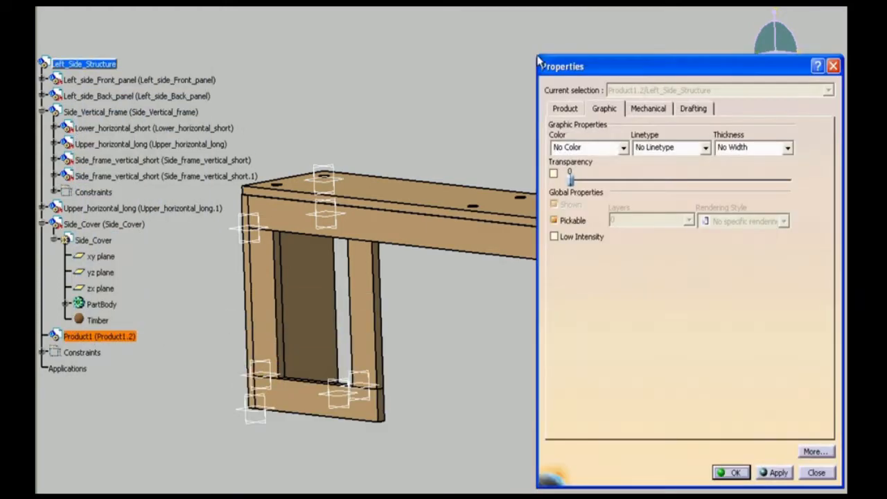
click(565, 108)
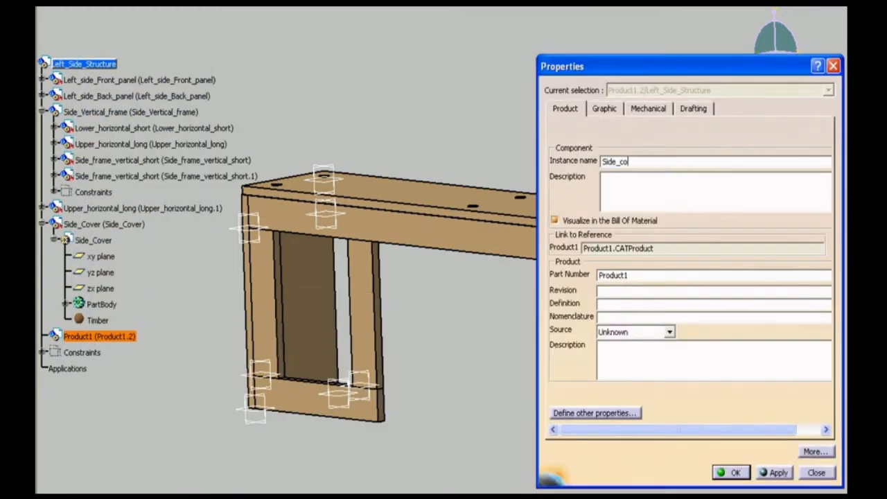
click(725, 473)
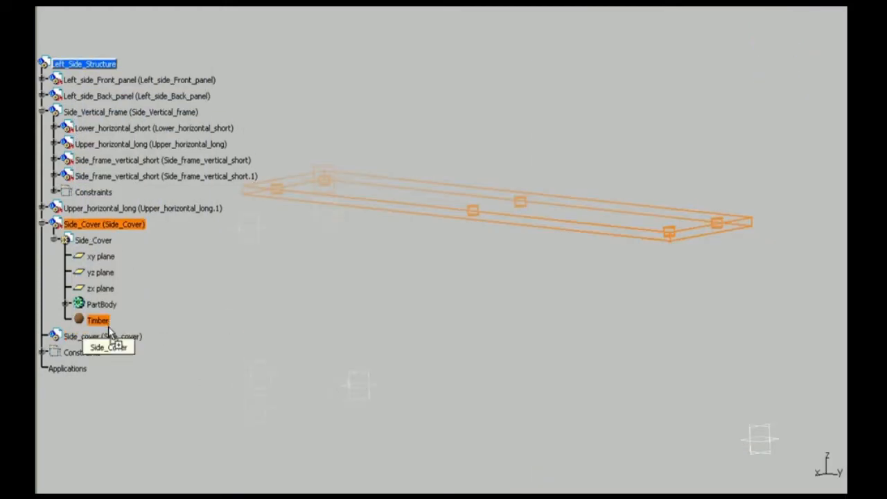
- Insert a new part into the Side_cover product and name it Side_cover_position_lock
right_click(95, 223)
mouse_move(132, 460)
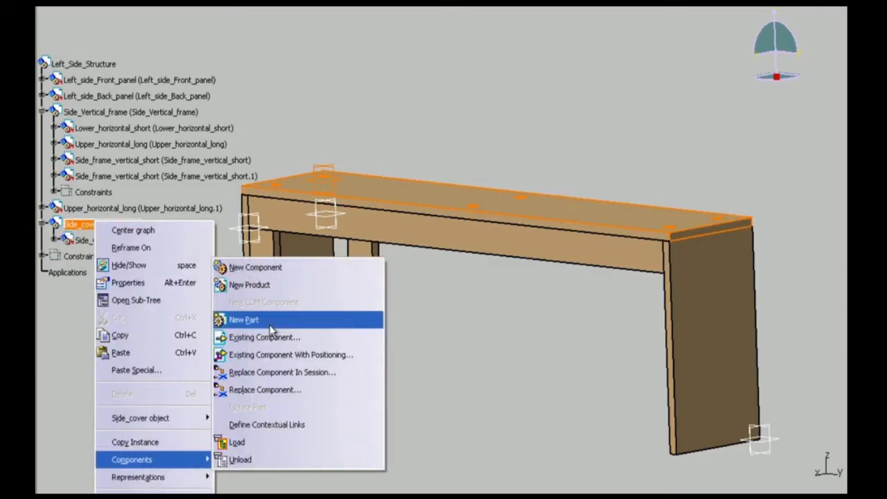
click(239, 316)
click(485, 291)
right_click(97, 256)
click(138, 312)
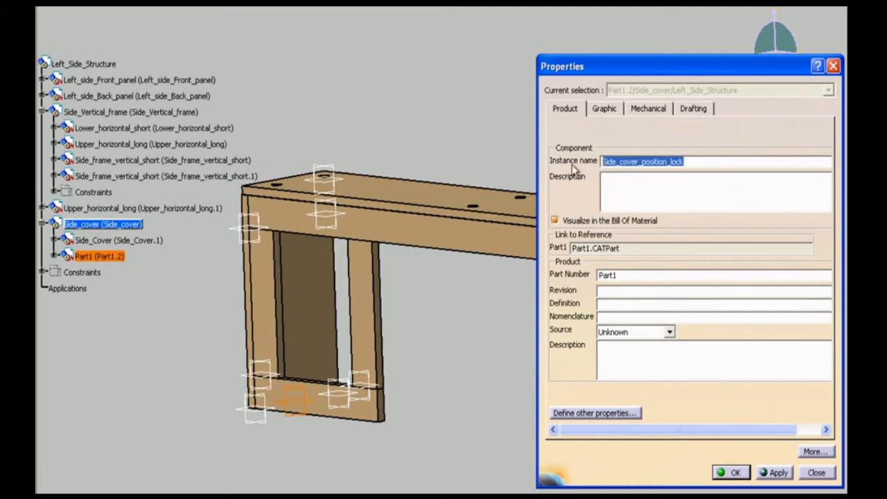
text(Side_cover_position_lock)
key(Return)
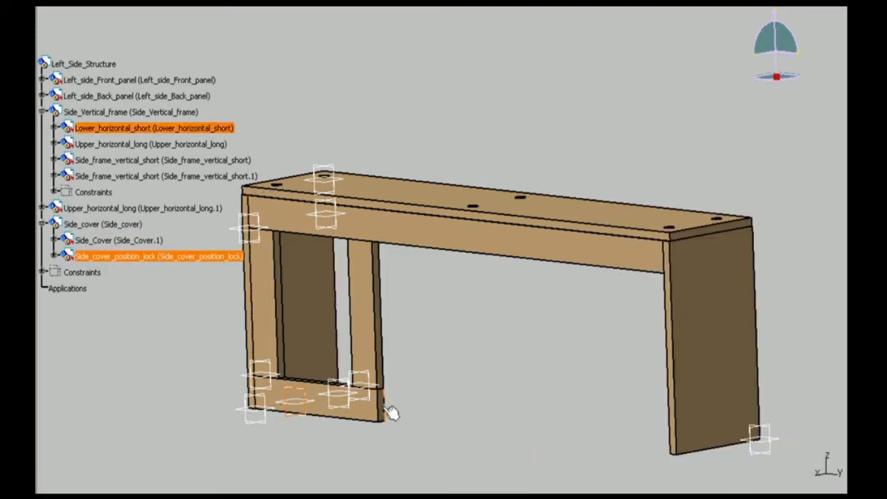
- Sketch a small horizontal rectangle from the origin on the yz plane of the Side_cover_position_lock part
middle_drag(386, 408, 318, 468)
click(344, 414)
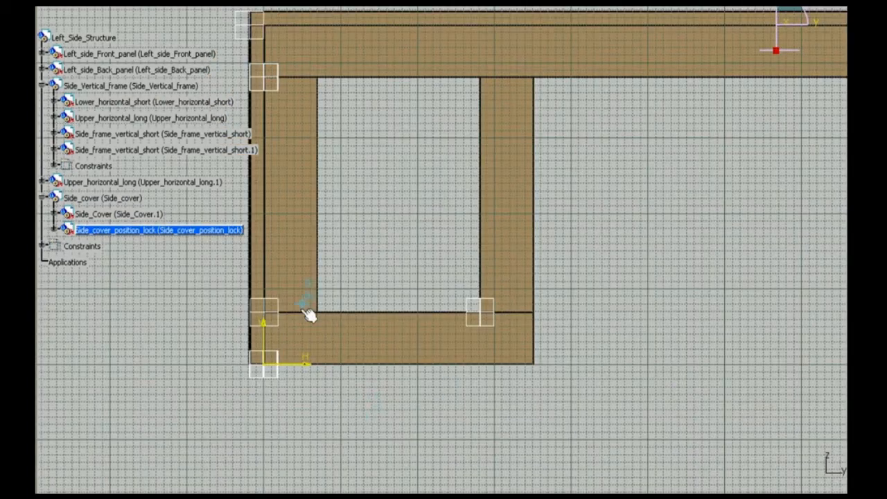
click(635, 425)
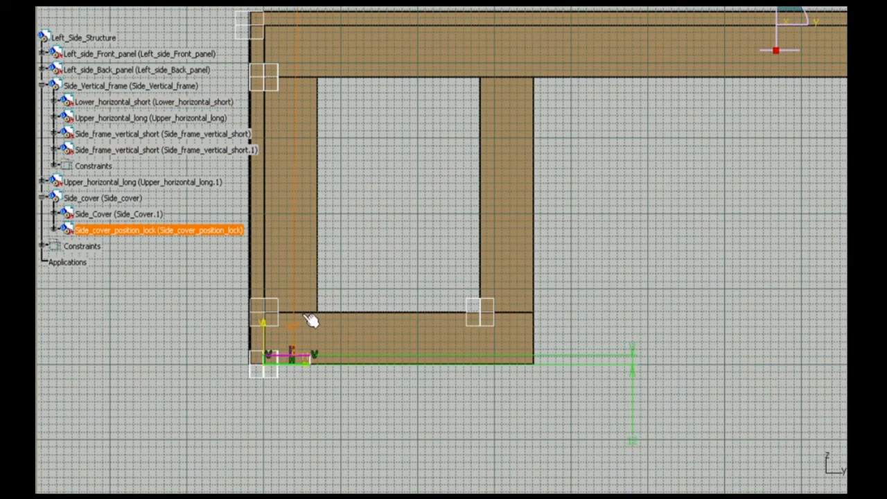
mouse_move(323, 347)
middle_down()
mouse_move(349, 304)
mouse_move(561, 93)
middle_up()
key(Escape)
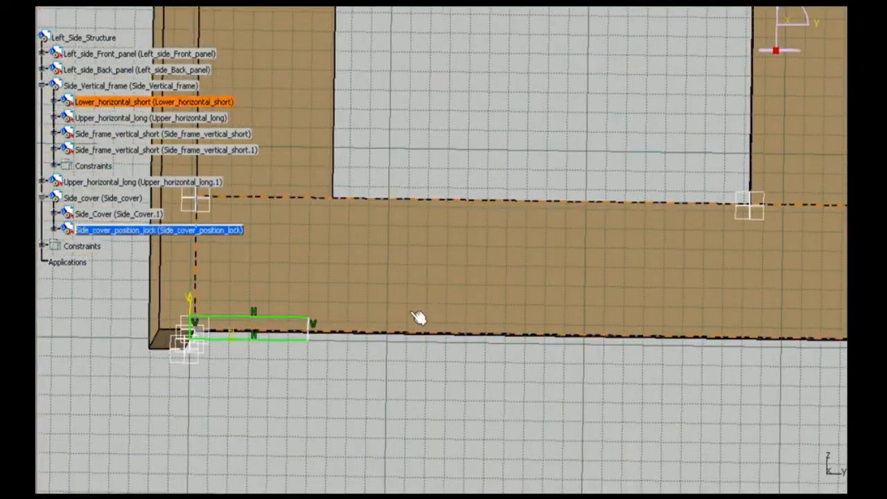
- Dimension the position lock's rectangle with a 12 mm value and finish the sketch
click(298, 317)
click(790, 283)
click(769, 474)
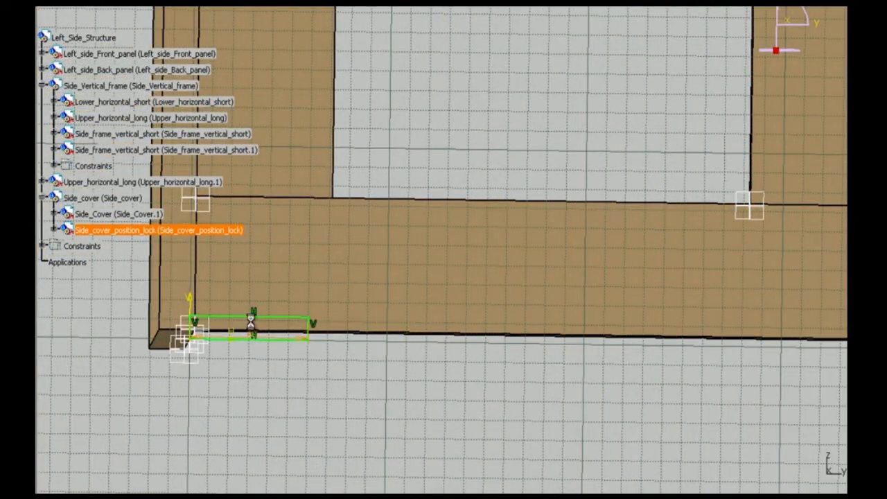
double_click(332, 338)
text(12)
key(Return)
click(843, 69)
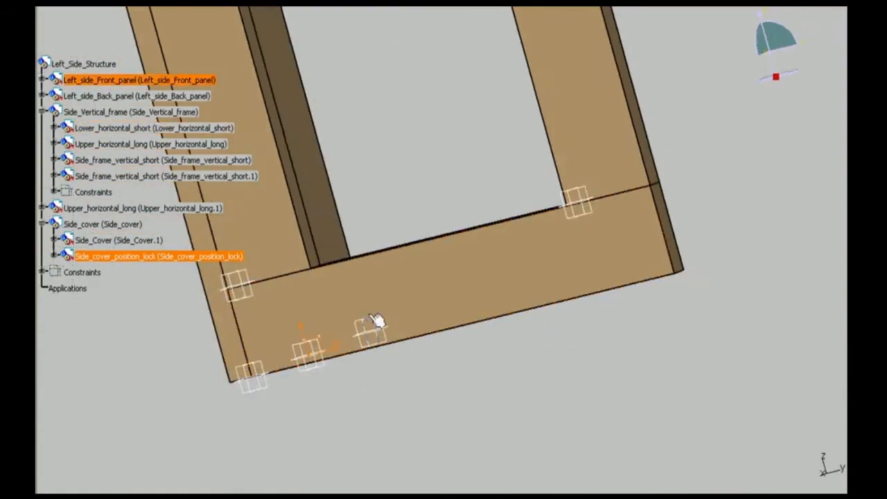
- Pad the position lock's rectangular sketch 205 mm
mouse_move(373, 319)
middle_down()
mouse_move(459, 180)
mouse_move(317, 187)
mouse_move(416, 263)
middle_up()
click(561, 8)
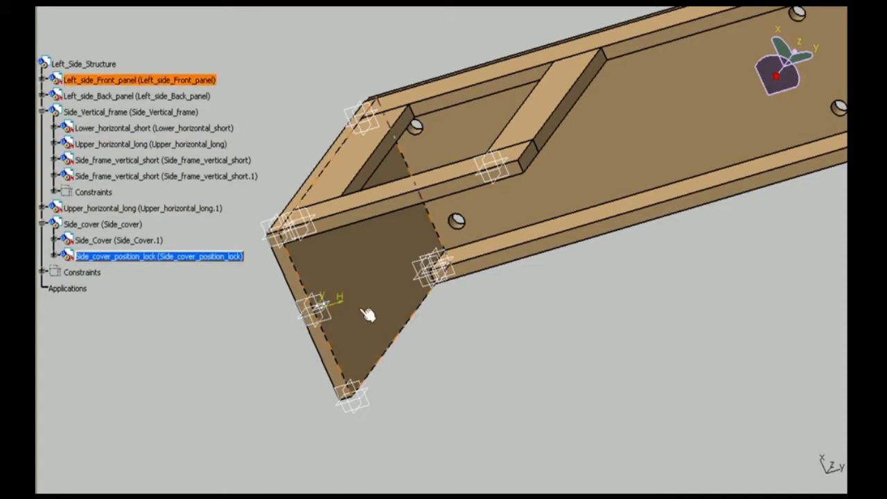
click(338, 307)
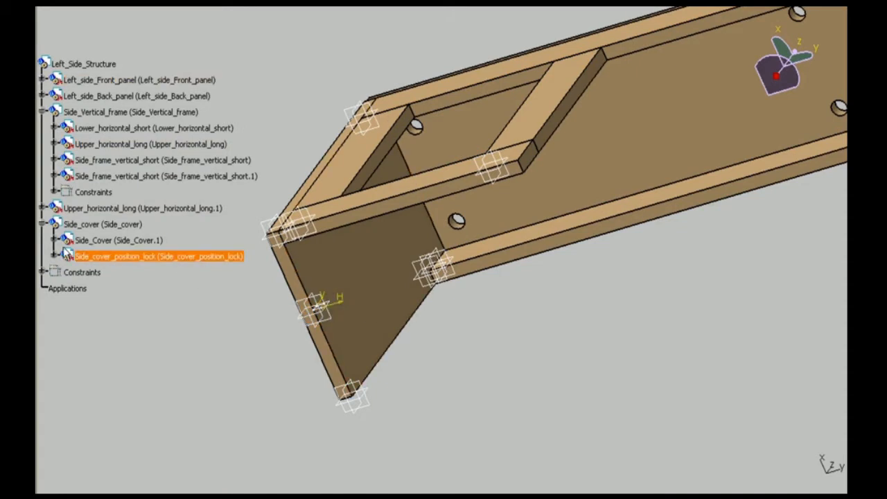
click(854, 208)
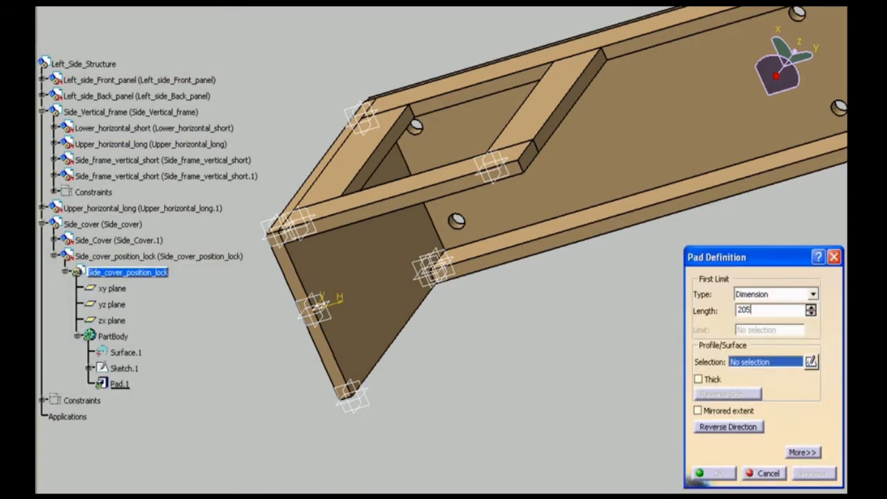
click(321, 305)
click(716, 473)
- Confirm the PartBody's properties and apply the Timber wood material to the Side_cover_position_lock part
right_click(104, 256)
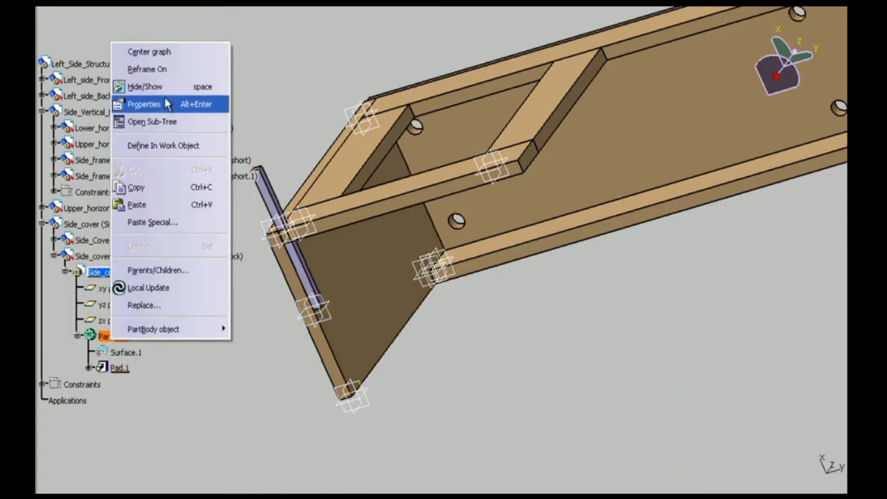
click(174, 103)
click(725, 472)
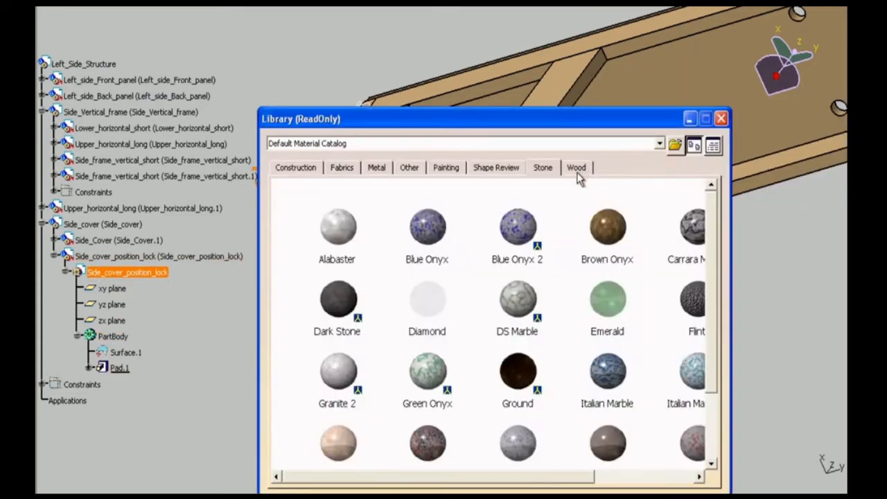
click(578, 170)
scroll(406, 420, down, 3)
click(427, 405)
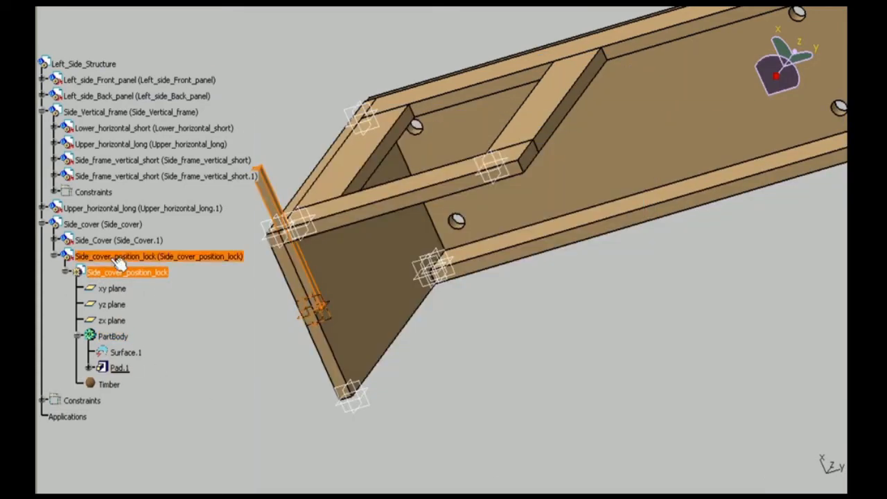
- Open the Side_cover product in its own window
click(66, 272)
click(253, 287)
middle_drag(253, 287, 158, 232)
right_click(158, 232)
click(257, 438)
- Constrain the position lock to the Side_Cover and offset its long side face 20 mm from the cover's end face
middle_drag(467, 312, 444, 288)
click(455, 313)
click(766, 475)
middle_drag(502, 393, 516, 360)
click(519, 305)
ctrl+click(422, 318)
click(399, 4)
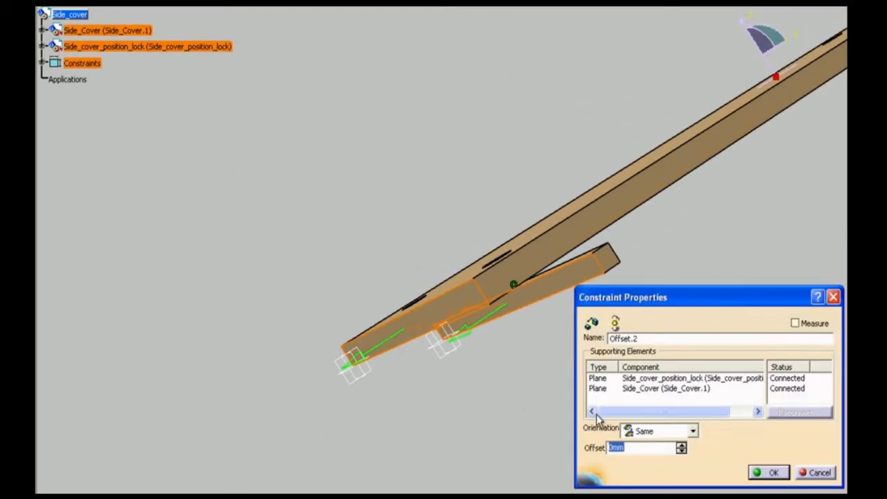
text(20)
key(Return)
click(583, 232)
click(431, 300)
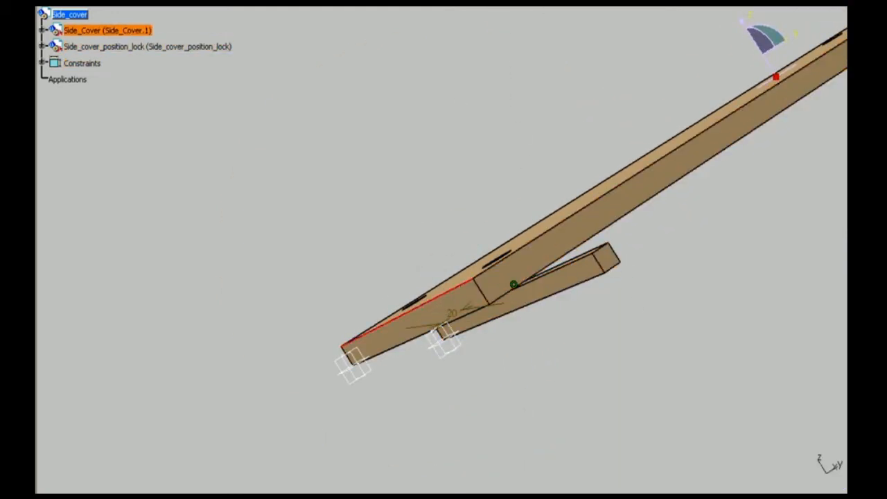
click(388, 4)
click(820, 473)
click(522, 308)
click(360, 5)
click(820, 475)
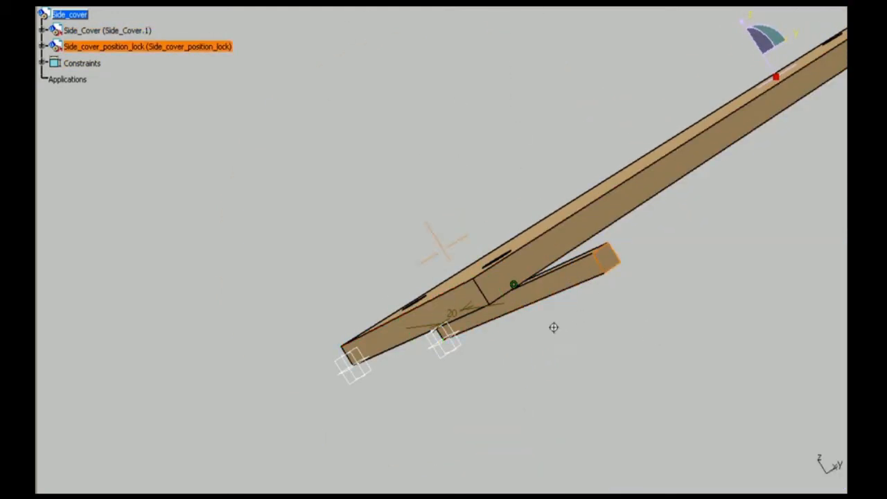
- Slide the position lock under the cover and offset its end face (240-205)/2 mm from the Side_Cover's long side face
middle_drag(553, 327, 554, 277)
click(485, 6)
click(833, 394)
drag(563, 210, 545, 230)
click(769, 473)
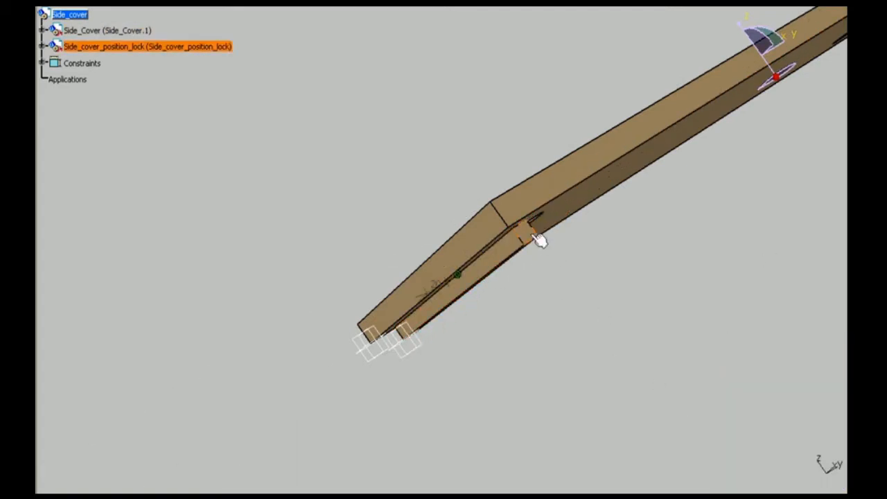
text(240-205)/2)
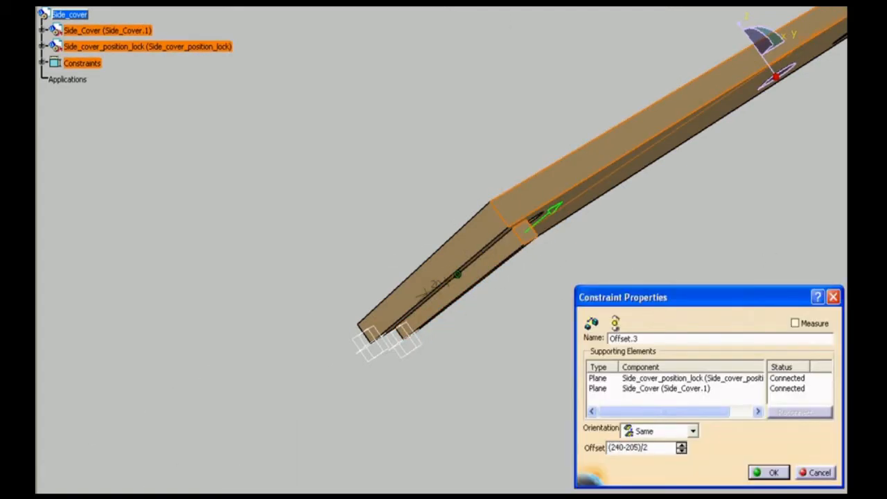
key(Return)
- Save the Side_cover product as a CATProduct file through save management
middle_drag(693, 430, 474, 439)
middle_drag(420, 180, 408, 208)
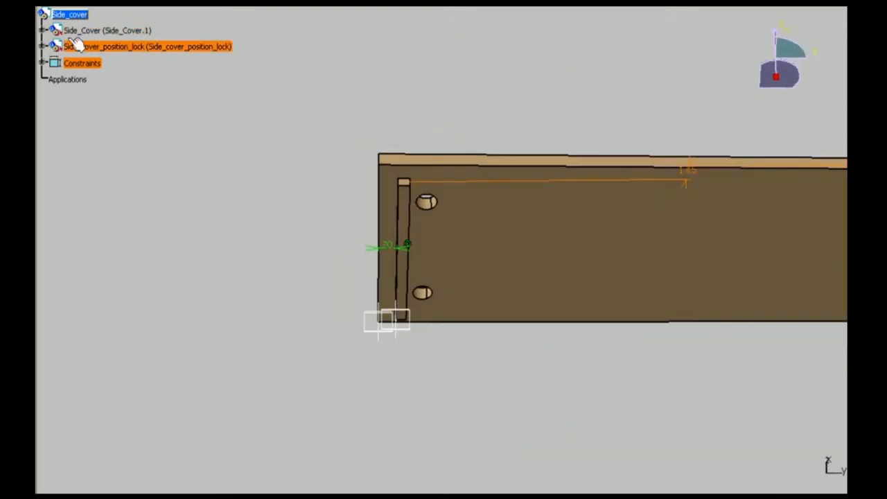
click(70, 15)
click(149, 3)
click(185, 134)
click(547, 4)
click(611, 362)
click(173, 5)
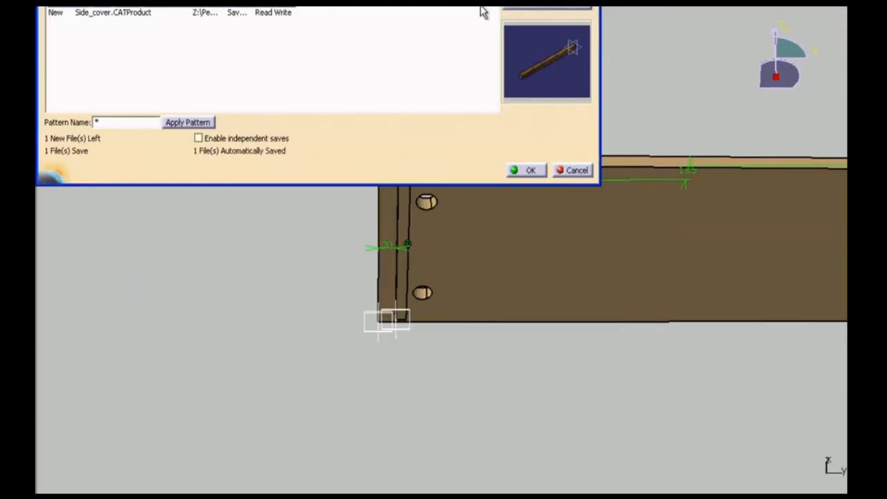
click(547, 4)
click(610, 362)
click(527, 170)
- Insert a second instance of the existing Side_cover_position_lock part into the Side_cover product
right_click(73, 15)
mouse_move(115, 255)
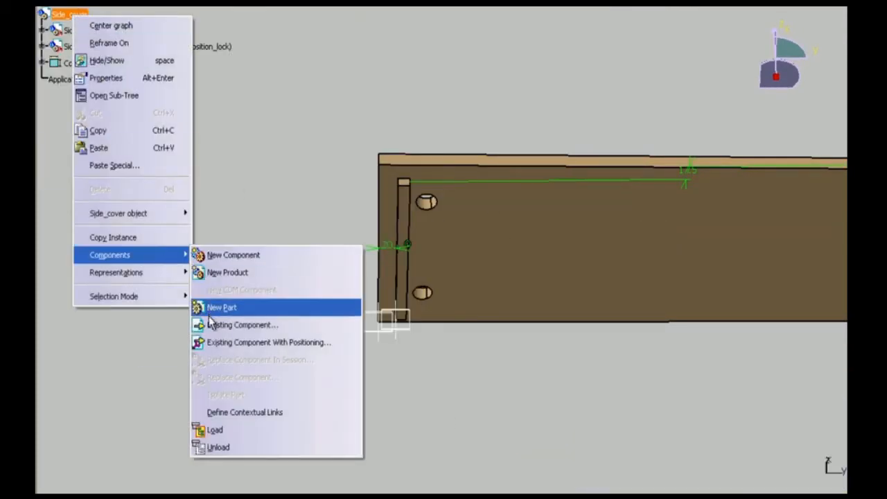
click(217, 325)
click(610, 381)
right_click(86, 15)
click(240, 321)
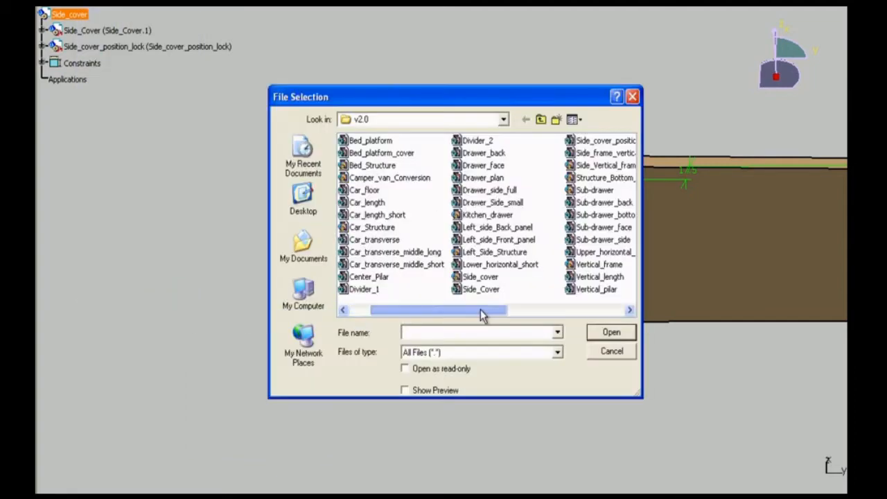
click(604, 141)
click(610, 333)
- Constrain the second position lock to the Side_Cover, offset it 20 mm from the cover's opposite end face, and update the assembly
middle_drag(347, 187, 414, 74)
click(367, 324)
click(451, 9)
click(770, 477)
middle_drag(146, 366, 411, 329)
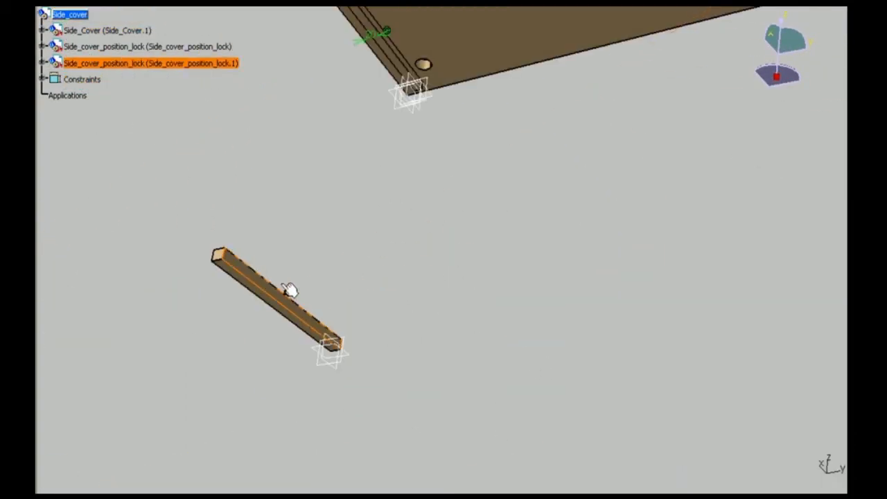
click(284, 286)
middle_drag(693, 125, 213, 305)
click(211, 303)
text(20)
key(Return)
middle_drag(451, 337, 789, 436)
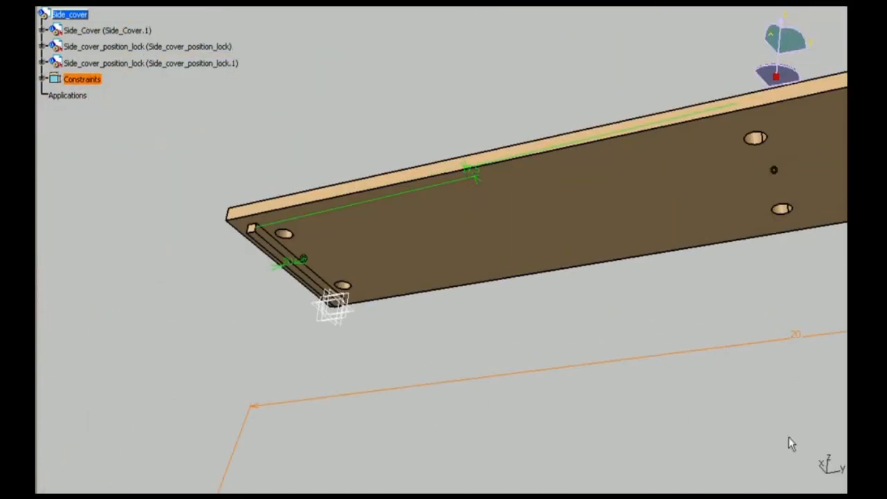
key(ctrl+u)
- Slide the second position lock along its length until it sits under the far end of the Side_Cover
middle_drag(714, 396, 506, 355)
click(637, 374)
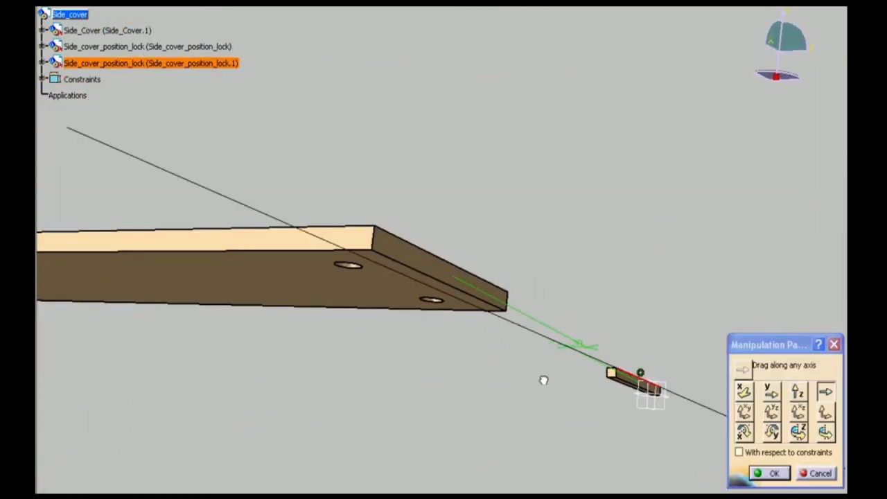
drag(637, 383, 355, 305)
click(771, 474)
- Add an offset constraint between the second position lock's end face and the Side_Cover's long side face
middle_drag(305, 298, 471, 229)
click(660, 395)
click(652, 333)
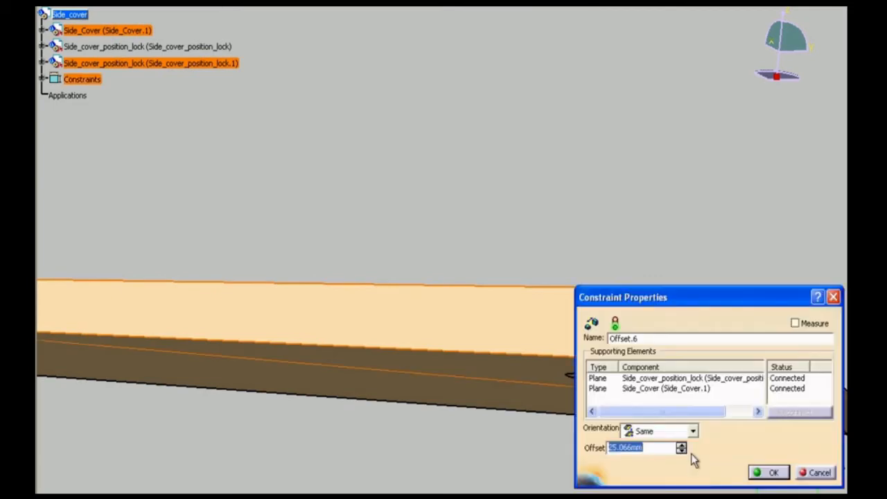
key(Return)
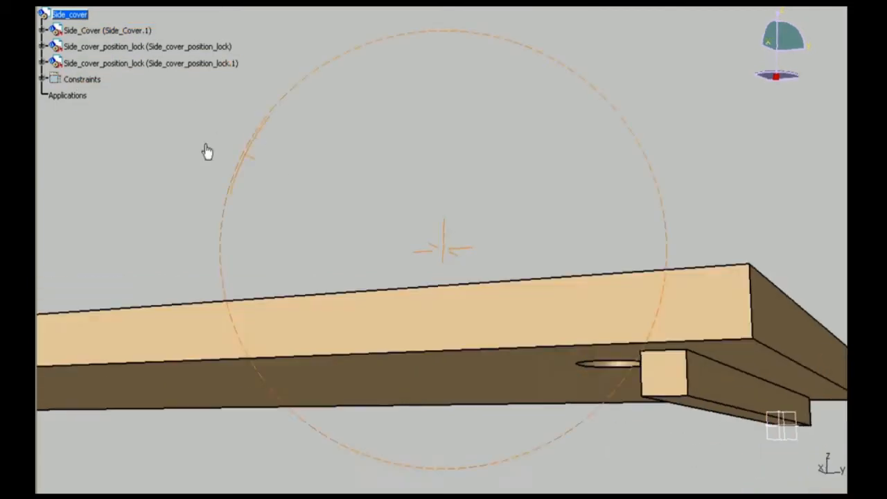
middle_drag(206, 151, 469, 339)
middle_drag(201, 167, 348, 157)
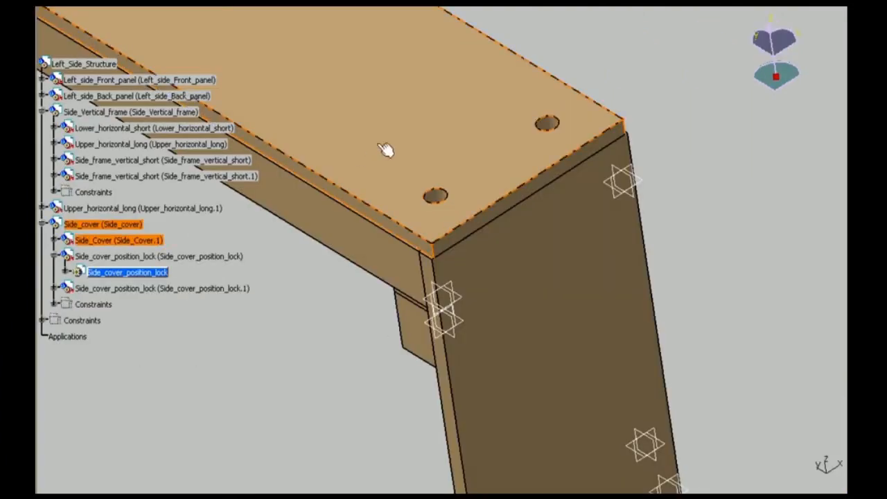
- Display the Camper_van_Conversion assembly in perspective projection
middle_drag(388, 148, 567, 208)
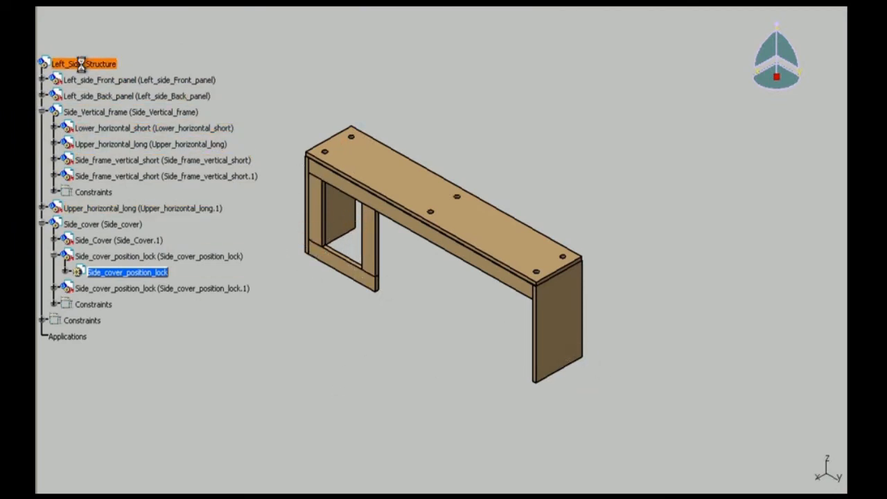
click(43, 112)
click(43, 144)
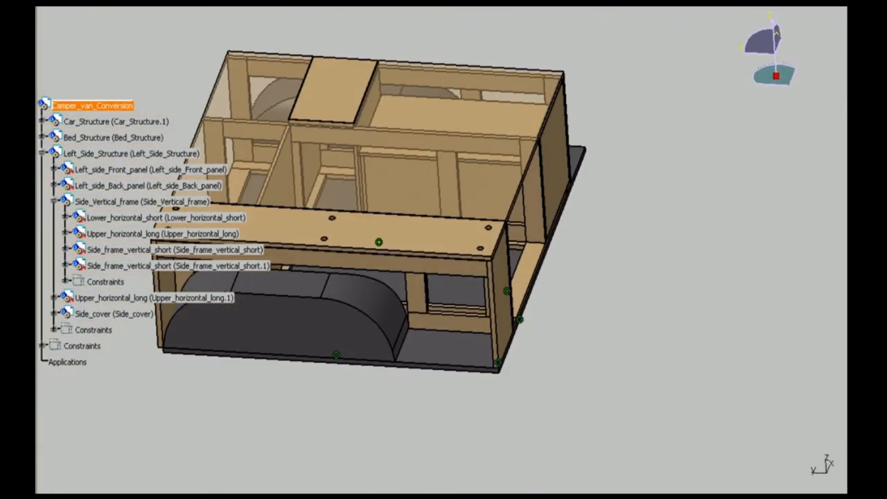
middle_drag(530, 386, 457, 353)
click(196, 7)
mouse_move(269, 319)
click(409, 463)
middle_drag(624, 371, 728, 350)
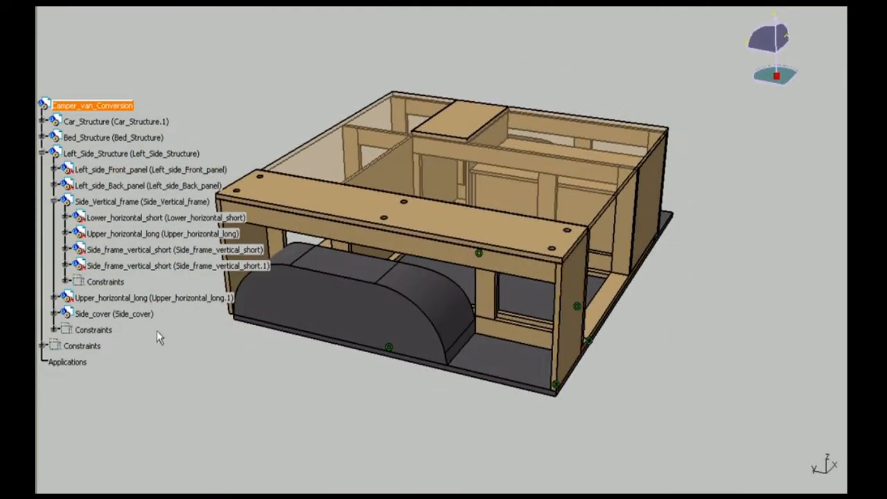
- Hide the Camper_van_Conversion constraints and collapse the Left_Side_Structure branch
right_click(88, 350)
click(153, 224)
click(43, 153)
drag(43, 179, 47, 94)
- Save all modified documents of the Camper_van_Conversion assembly
middle_drag(443, 357, 487, 196)
click(143, 7)
click(208, 95)
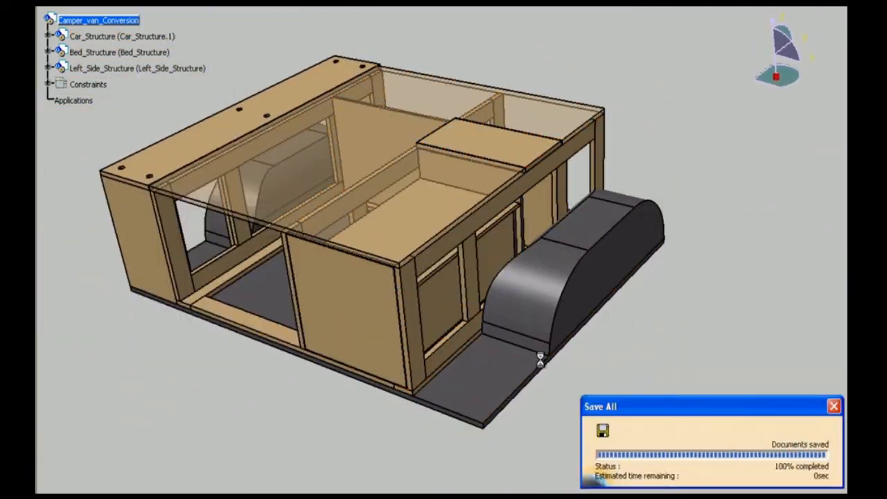
- Insert a new product named Right_Side_Structure into Camper_van_Conversion and expand the Left_Side_Structure branch
right_click(88, 21)
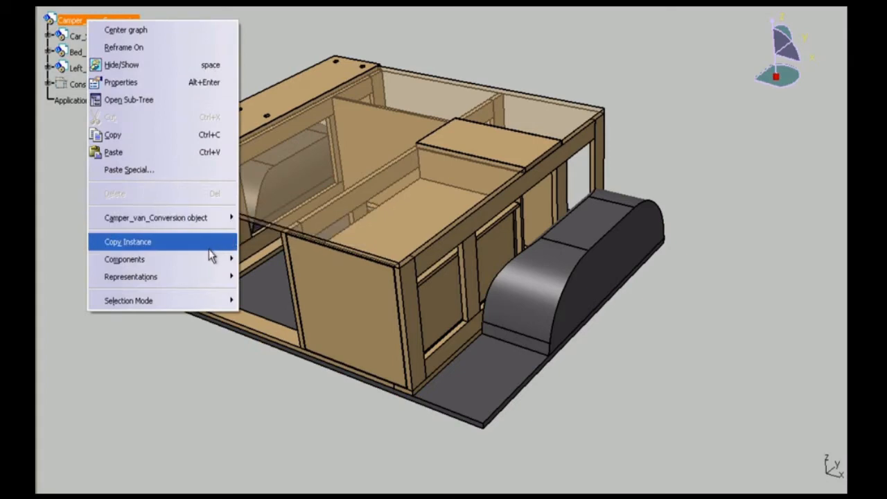
click(307, 70)
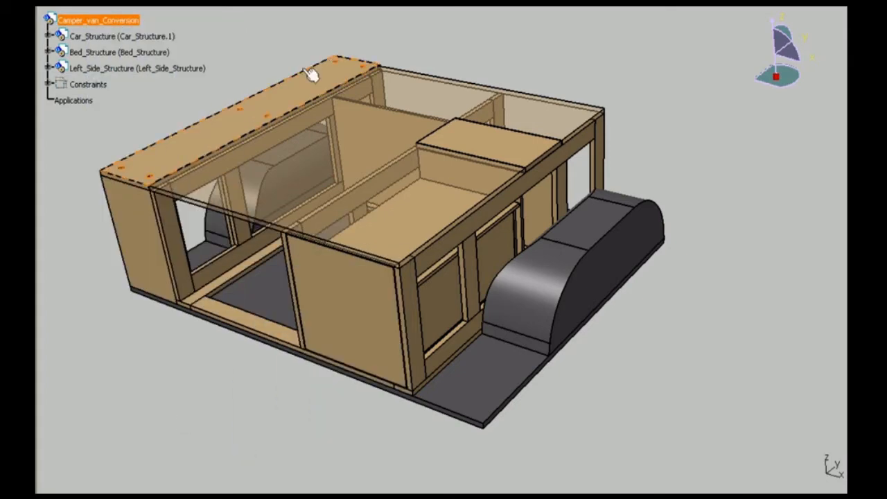
right_click(99, 21)
mouse_move(139, 254)
click(312, 307)
right_click(122, 84)
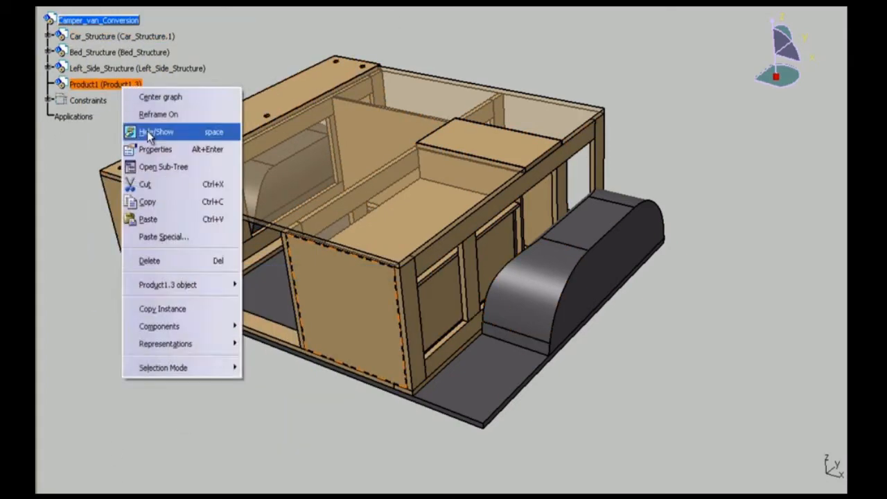
click(154, 149)
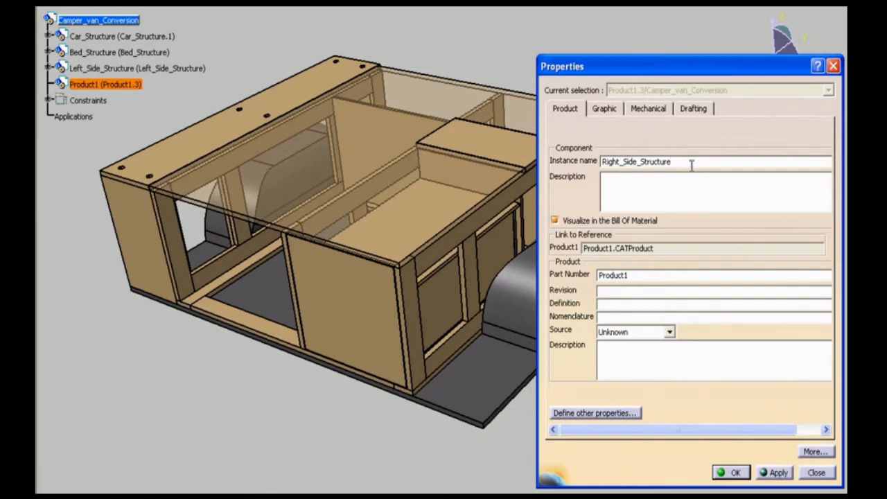
click(731, 472)
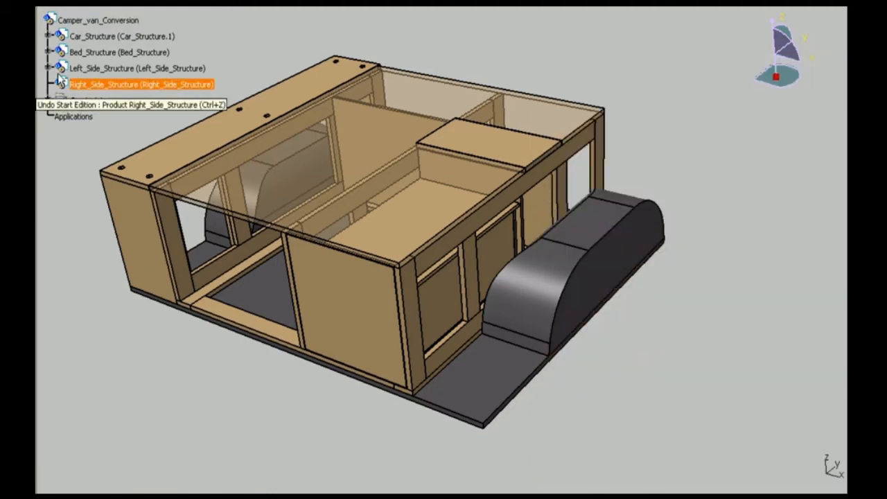
click(47, 68)
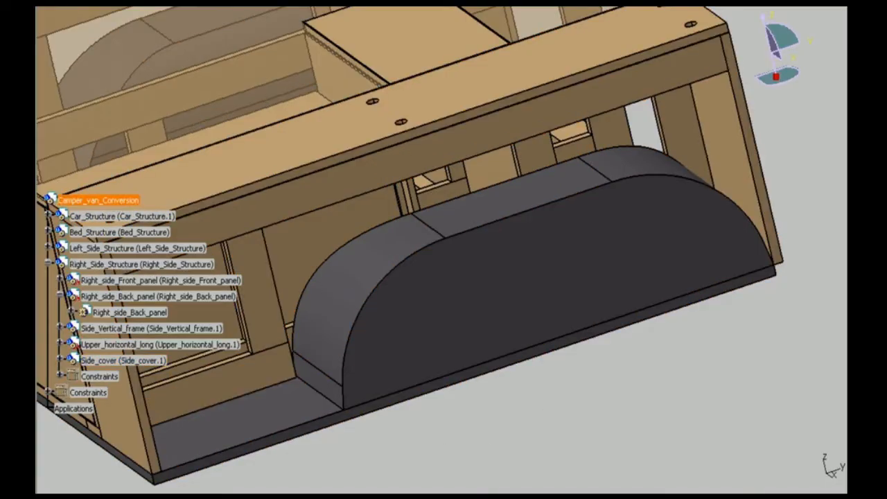
middle_drag(443, 277, 355, 152)
right_click(326, 115)
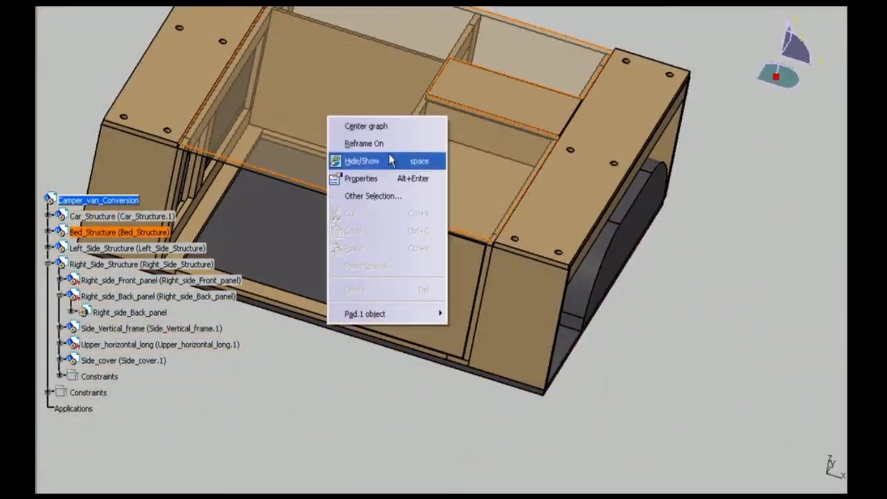
click(391, 178)
click(816, 473)
- Make the Bed_platform component of Bed_Structure opaque through its graphic properties
click(49, 232)
click(84, 248)
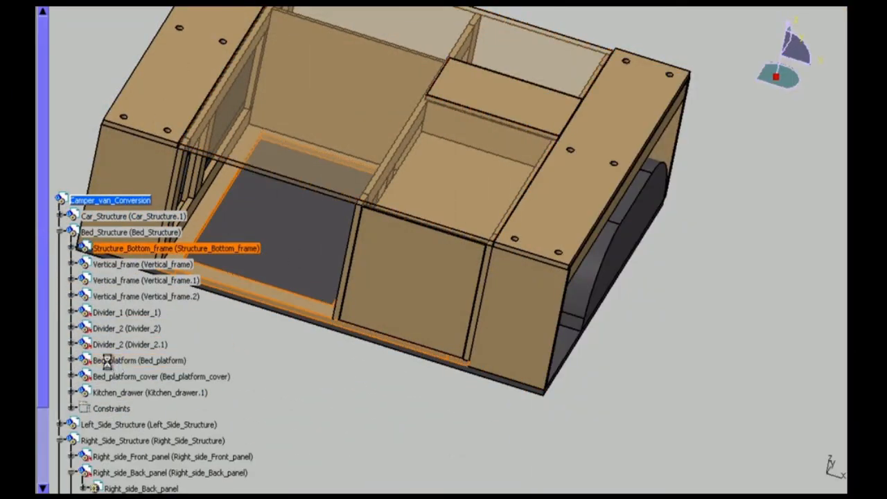
right_click(102, 360)
click(139, 159)
click(733, 472)
- Open the car floor pad's sketch and the dimension of the floor's length for editing
middle_drag(635, 398, 543, 421)
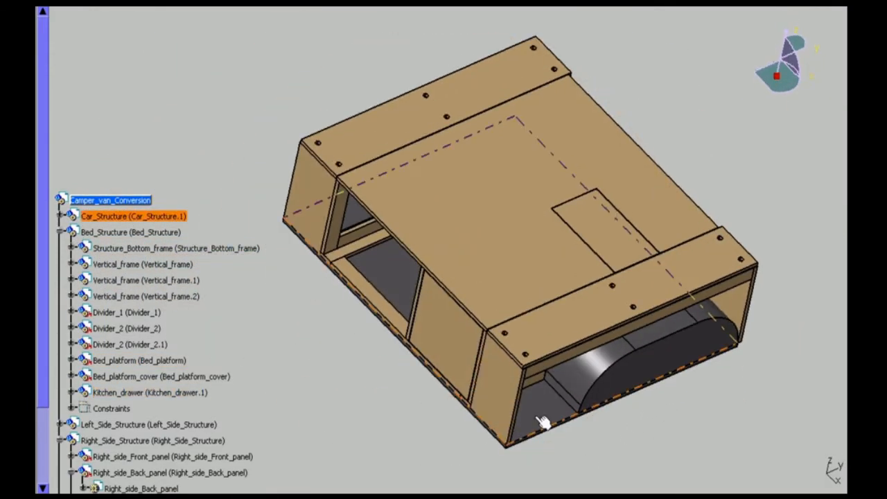
click(559, 489)
middle_drag(444, 319, 398, 233)
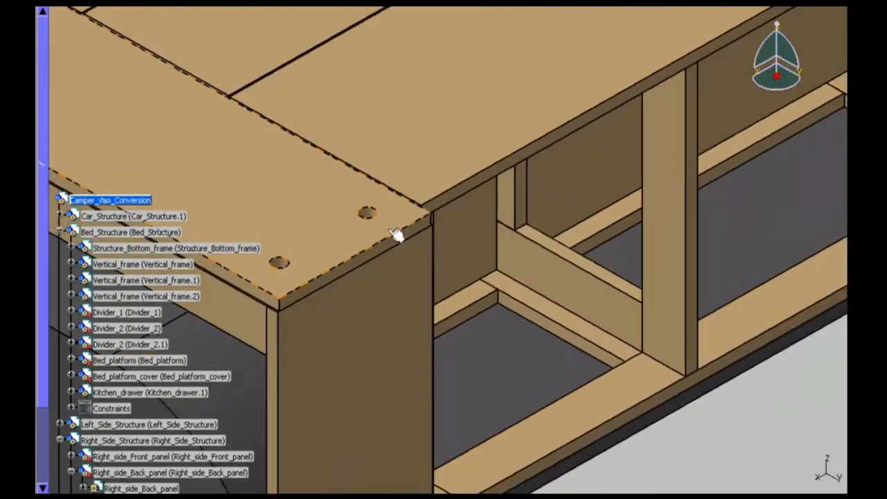
middle_drag(659, 132, 277, 262)
middle_drag(547, 187, 437, 308)
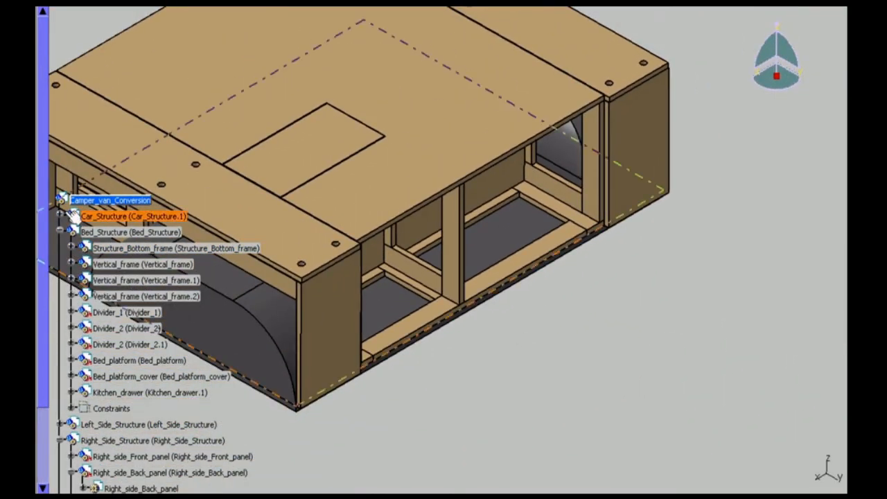
click(774, 358)
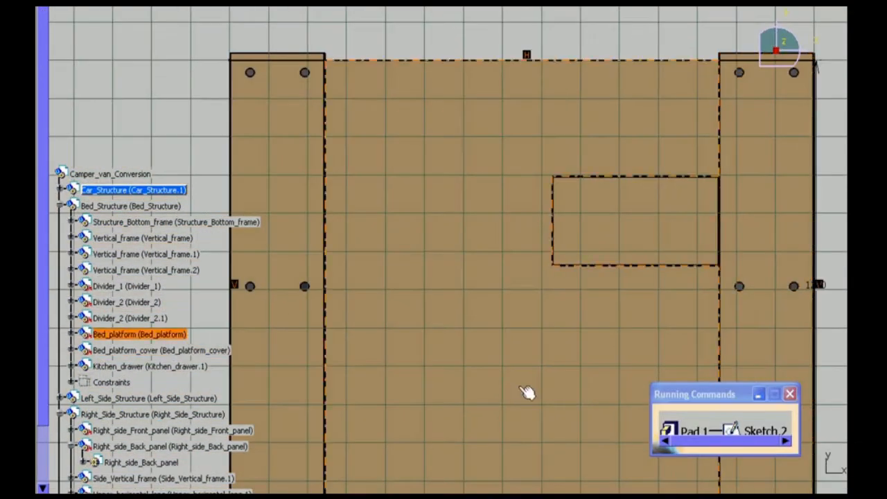
click(526, 490)
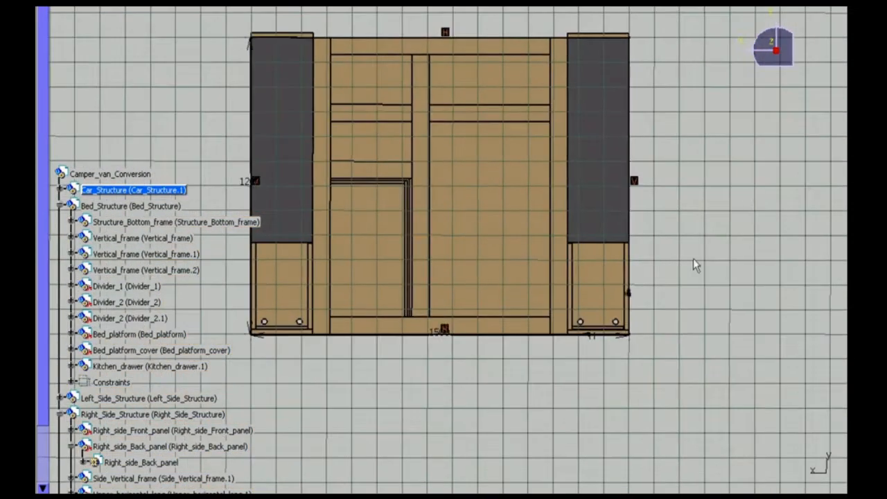
double_click(251, 182)
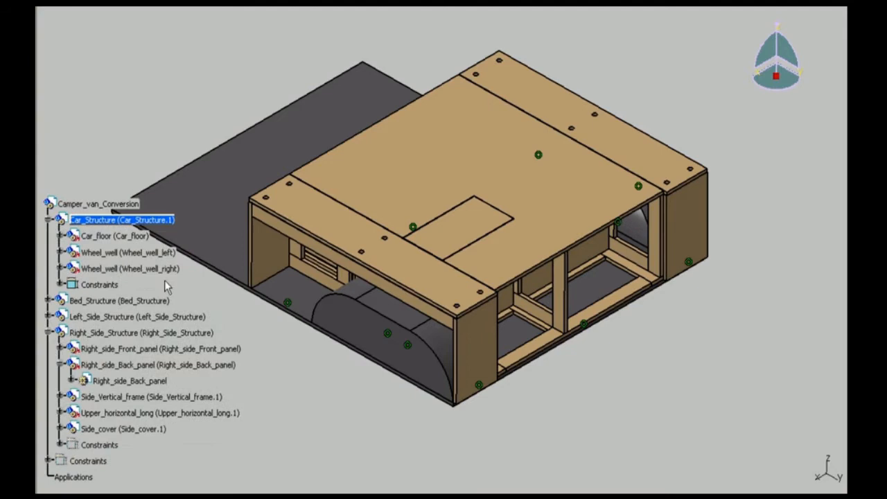
- Delete the Coincidence.1 constraint between Wheel_well_left and Car_floor in Car_Structure
click(60, 284)
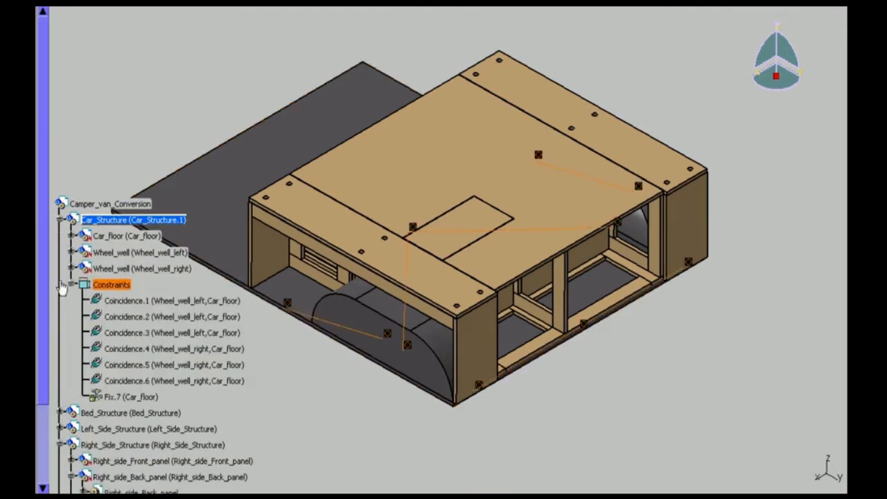
click(133, 303)
key(Delete)
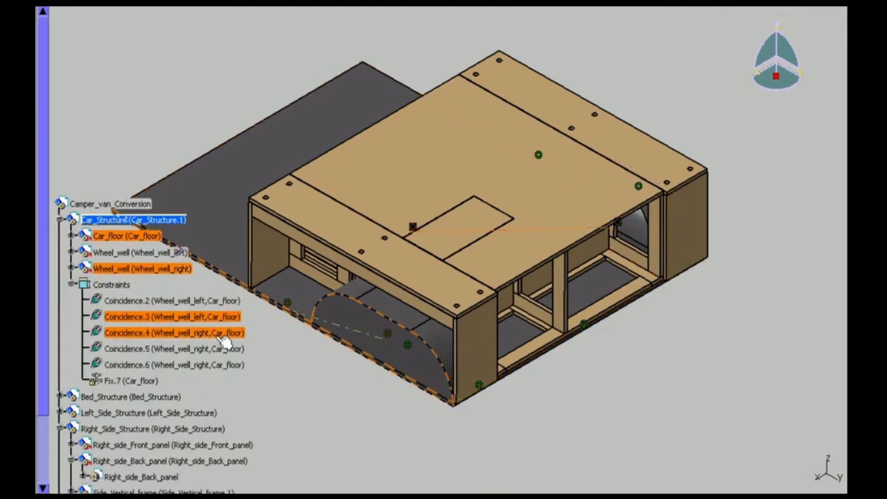
- Delete the Coincidence.5 constraint between Wheel_well_right and Car_floor in Car_Structure
click(225, 348)
key(Delete)
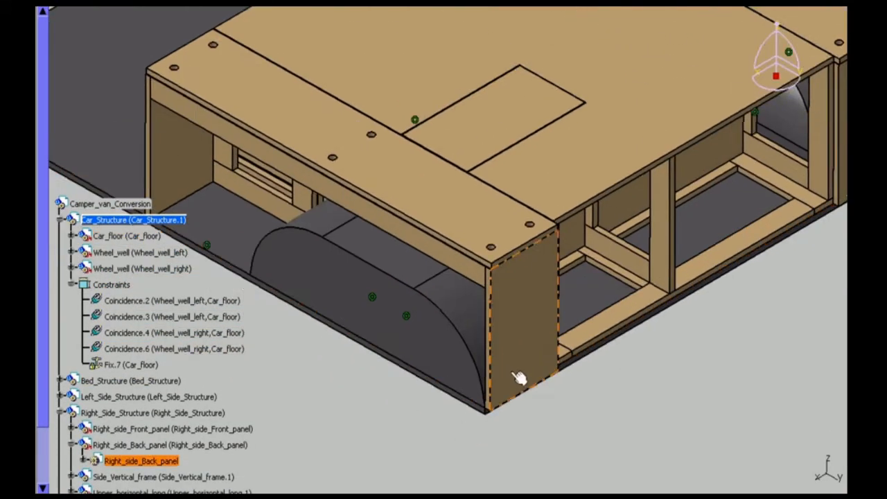
- Hide Left_Side_Structure and Right_Side_Structure, and manipulate the wheel wells to a freer position along the car floor
right_click(99, 400)
right_click(99, 415)
ctrl+middle_drag(559, 422, 559, 389)
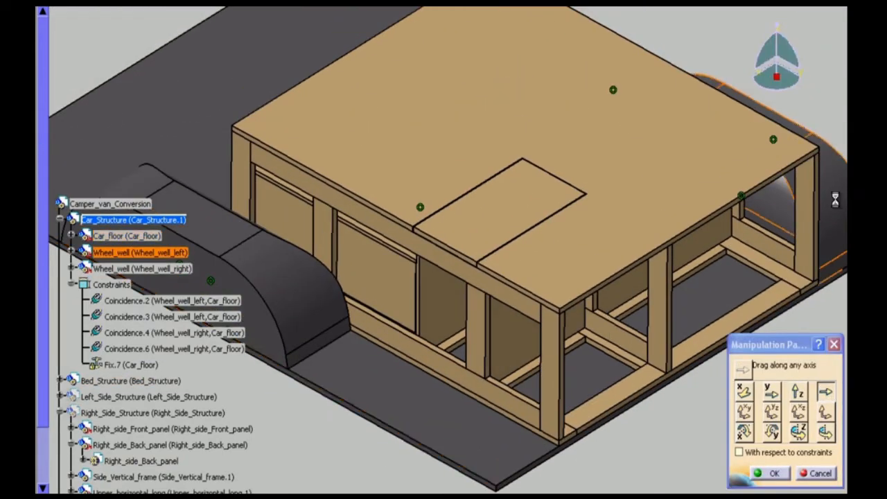
click(769, 473)
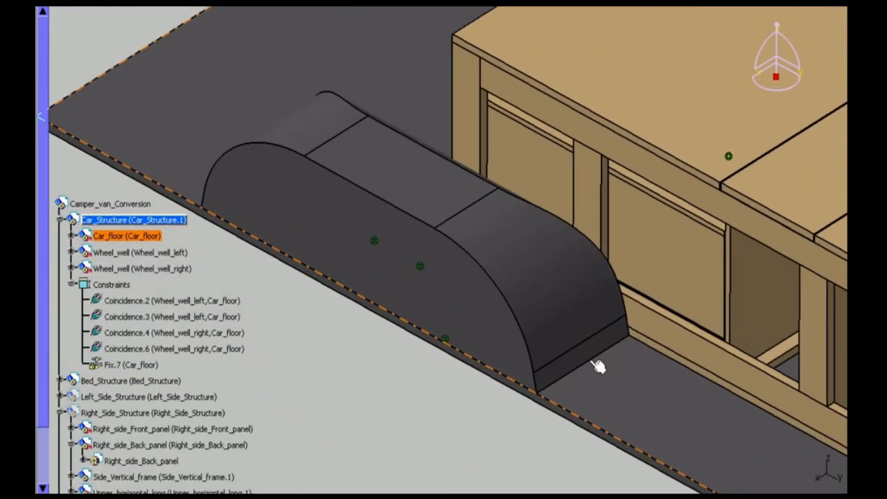
- Add a -1200 mm offset constraint between Wheel_well_right and the car floor's end, and make the two wheel wells' end faces coincident
ctrl+middle_drag(594, 362, 372, 345)
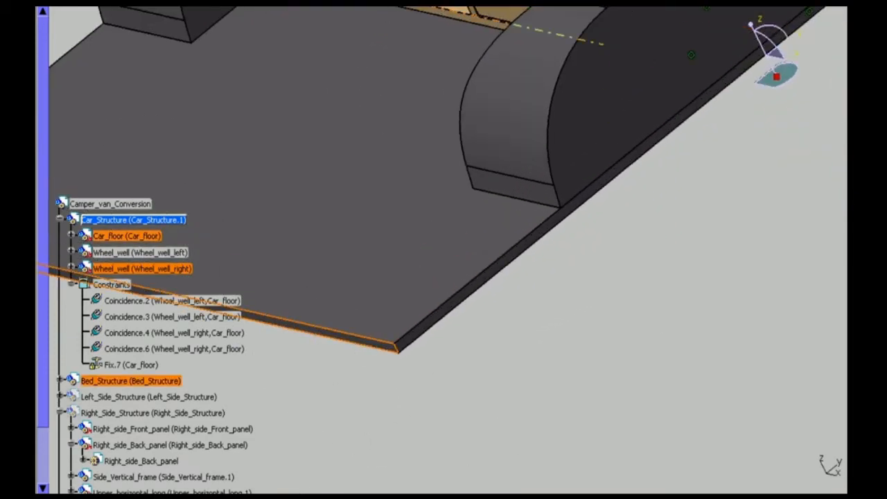
click(391, 346)
key(Return)
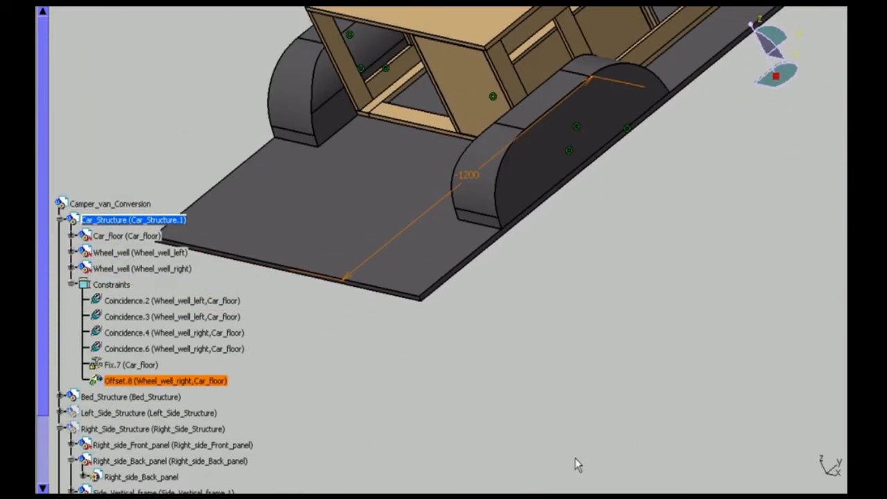
click(478, 219)
click(298, 138)
middle_drag(621, 353, 649, 456)
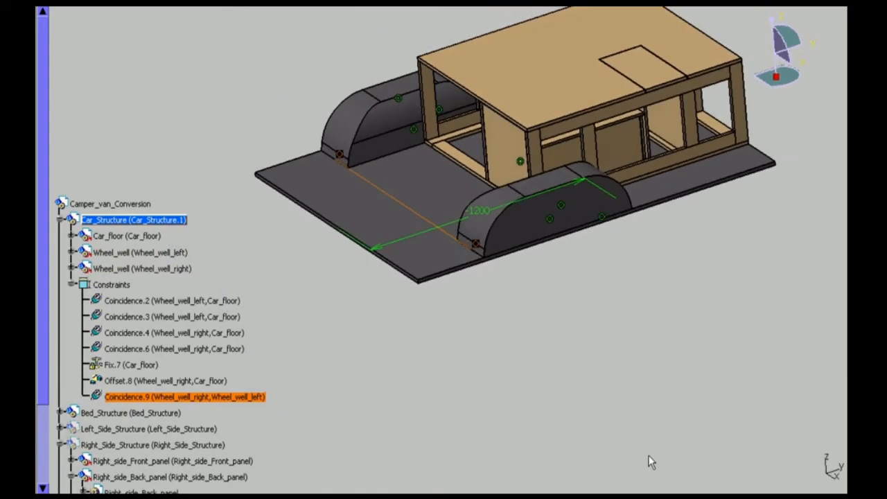
- Activate Camper_van_Conversion, expand its constraints and delete Coincidence.3 between Bed_Structure and Car_Structure
click(549, 359)
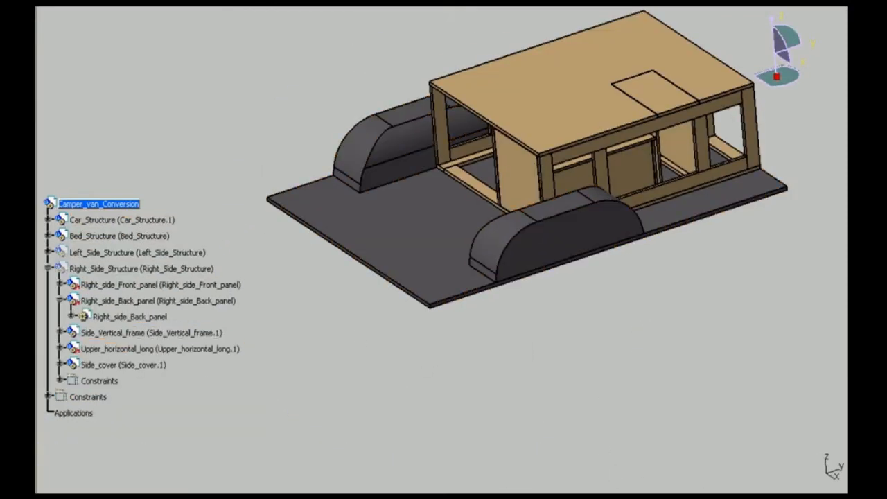
click(48, 396)
click(165, 346)
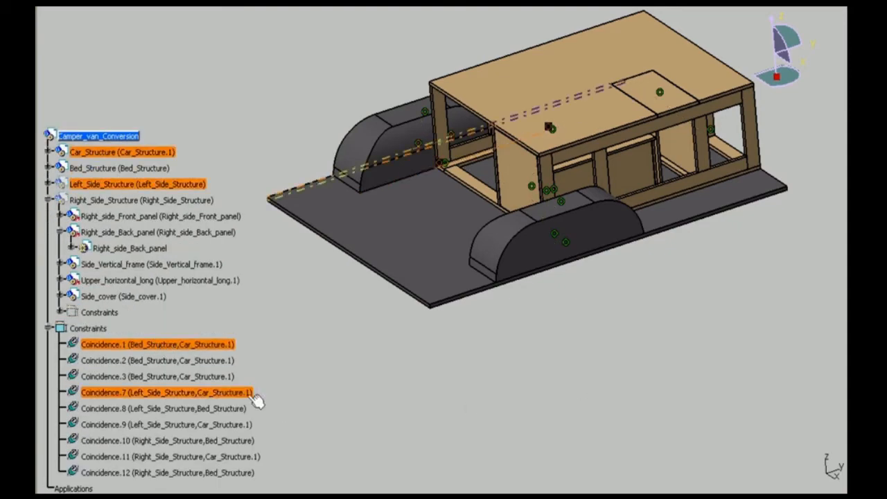
click(230, 361)
click(173, 378)
key(Delete)
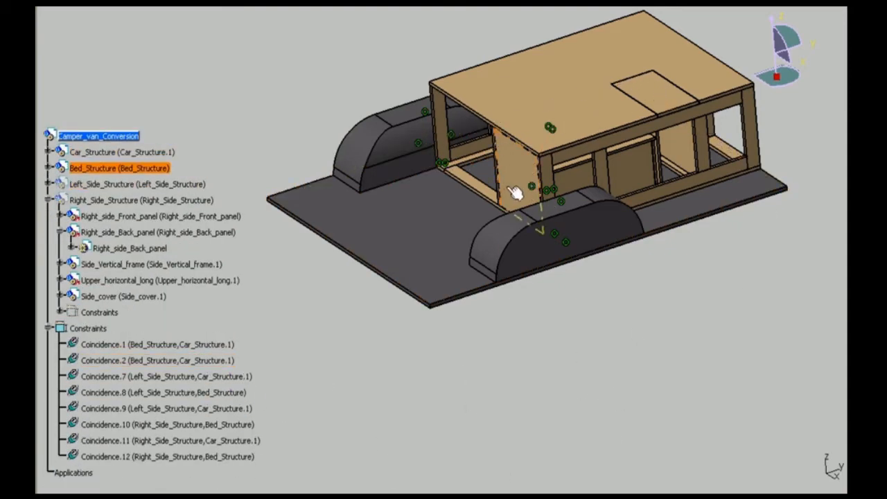
- Add a -18 mm offset constraint between Bed_Structure and the wheel well's end face in Car_Structure
middle_drag(518, 192, 612, 283)
middle_drag(723, 301, 465, 272)
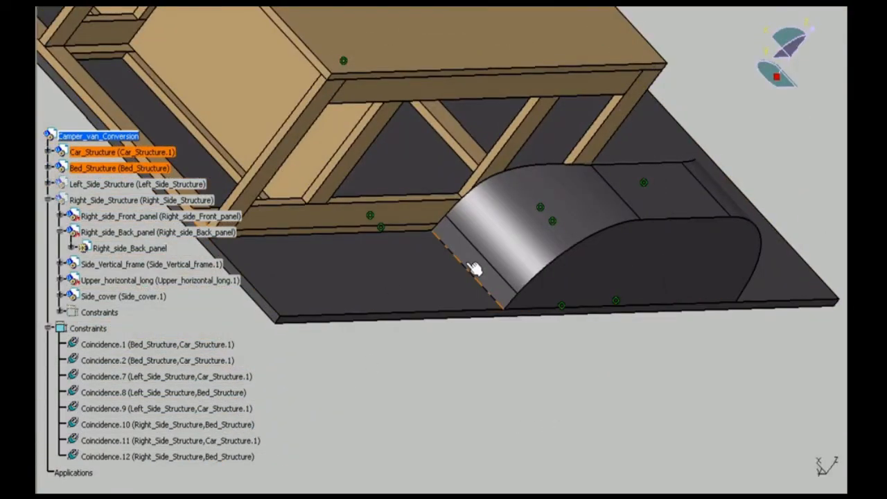
click(474, 269)
click(770, 473)
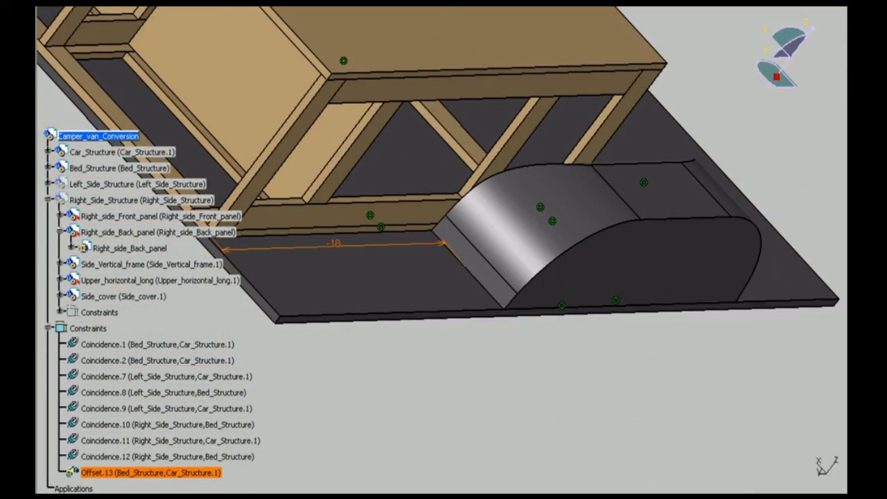
- Show both side structures and replace the Coincidence.8 constraint with a coincidence between Left_Side_Structure and Car_Structure
middle_drag(665, 388, 604, 382)
click(50, 200)
middle_drag(346, 298, 340, 228)
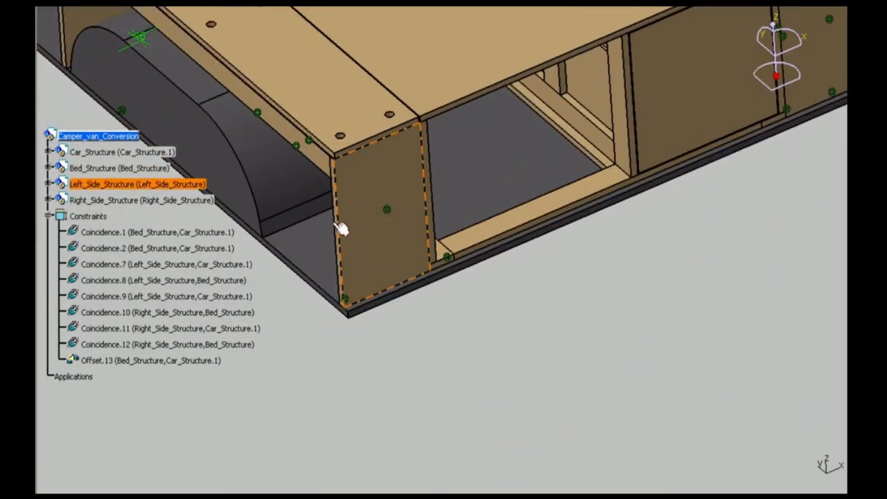
click(47, 217)
click(47, 184)
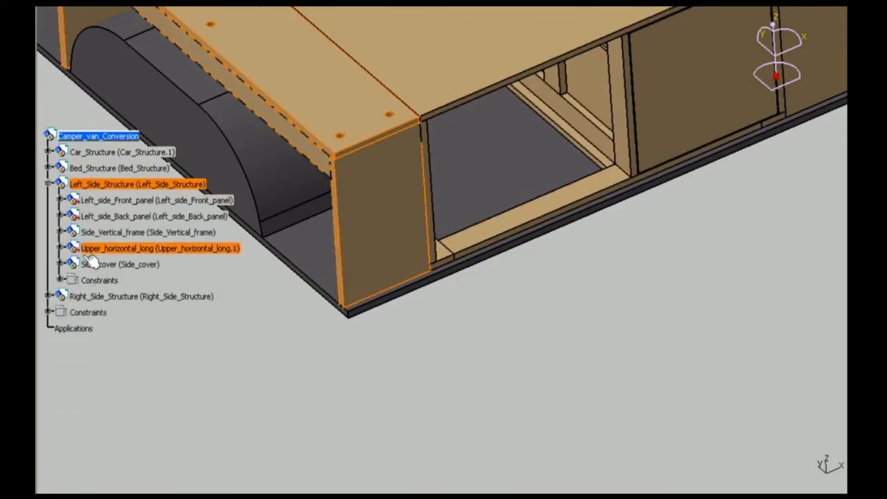
click(48, 312)
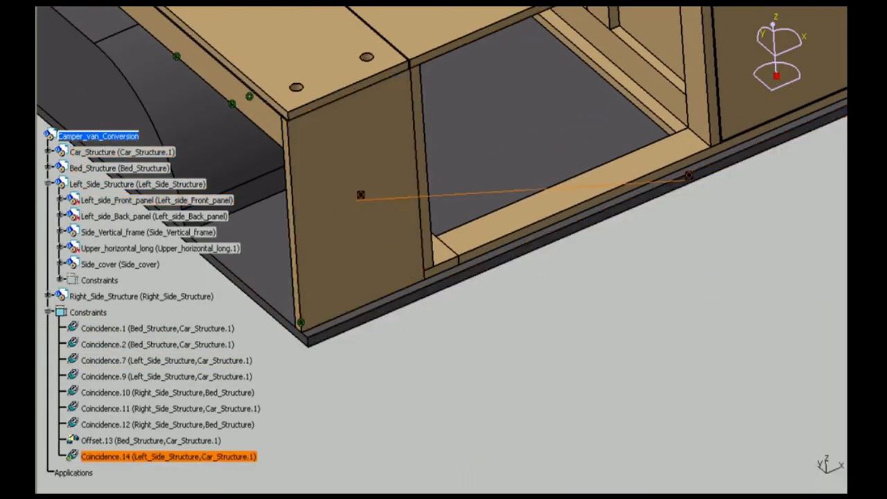
- Replace the Coincidence.12 constraint with a coincidence between Right_Side_Structure and Car_Structure
click(156, 425)
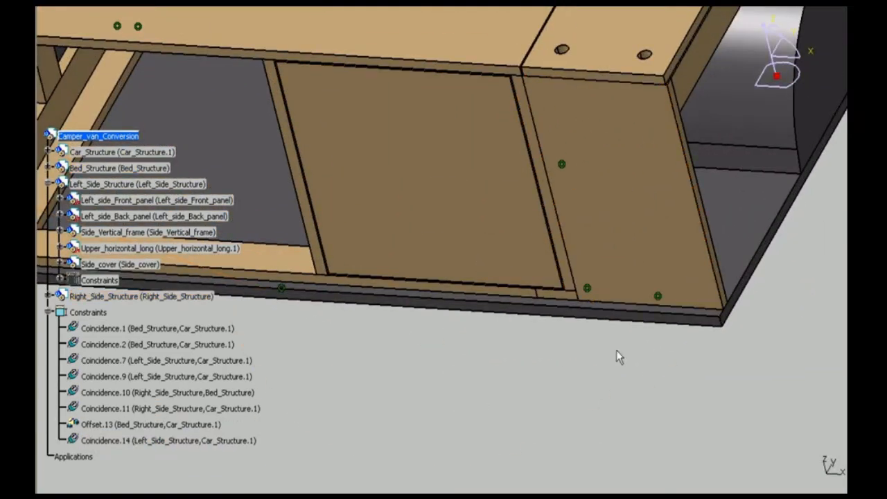
click(775, 468)
middle_drag(596, 277, 444, 43)
middle_drag(547, 481, 533, 210)
- Switch the render style to perspective projection and collapse the Left_Side_Structure and Constraints branches
click(196, 7)
mouse_move(293, 313)
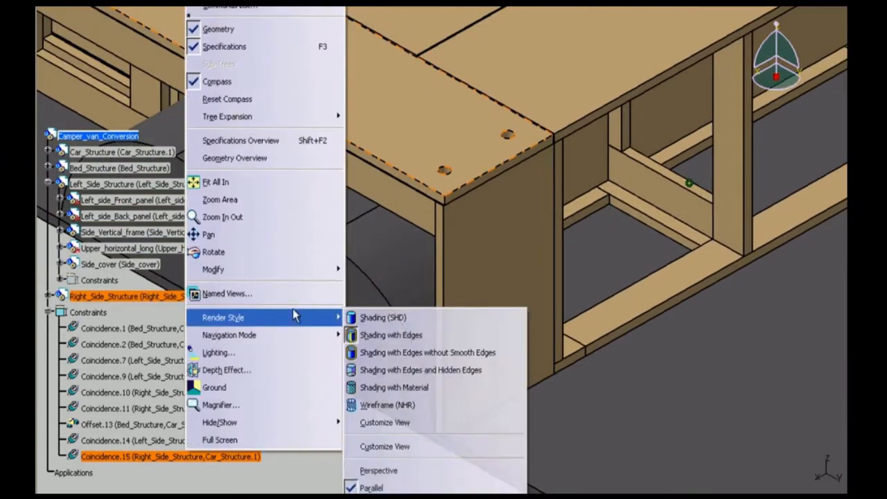
click(380, 471)
click(48, 183)
click(49, 216)
- Resize the bed platform by editing the 1200 mm dimension of its pad's profile
middle_drag(530, 277, 353, 197)
double_click(460, 160)
middle_drag(460, 160, 474, 196)
double_click(473, 196)
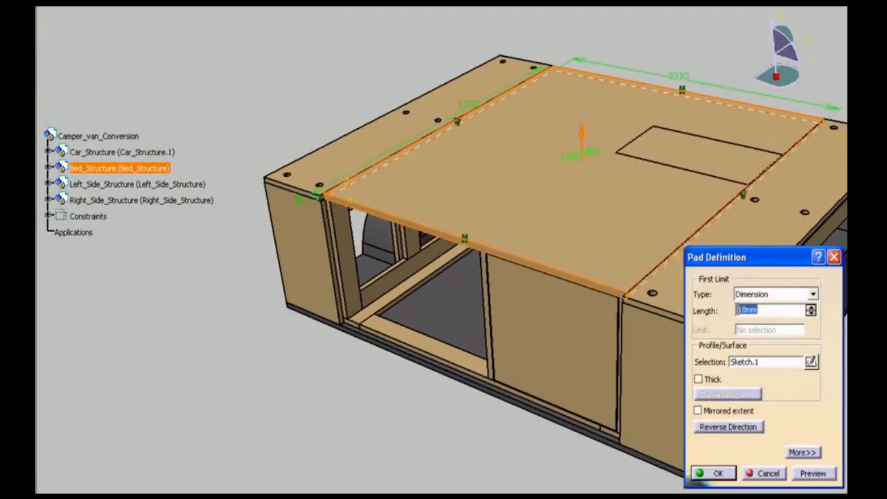
double_click(464, 103)
key(Return)
click(719, 476)
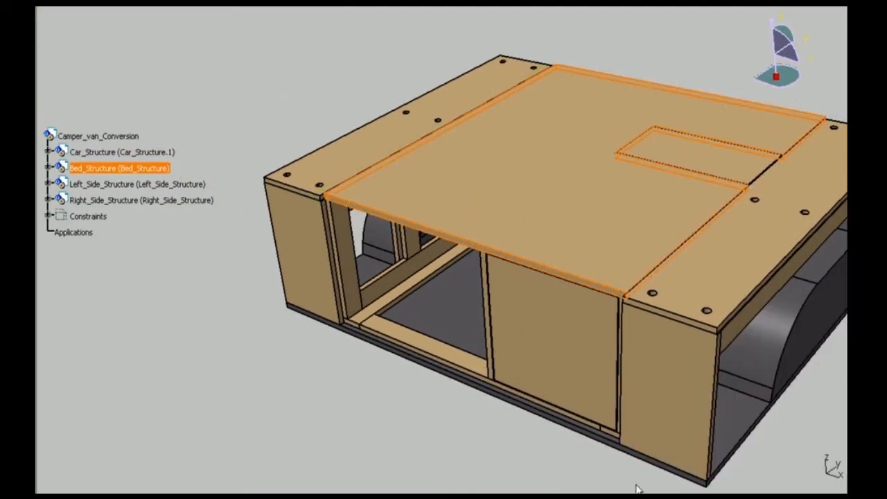
- Expand Bed_Structure's constraints and delete Coincidence.25 between Bed_platform and Vertical_frame
middle_drag(638, 483, 534, 333)
click(49, 169)
middle_drag(172, 166, 179, 267)
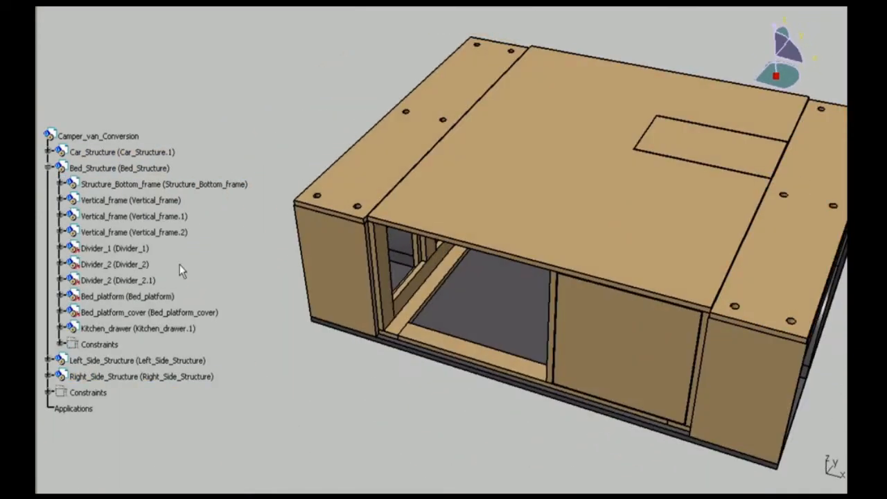
click(60, 344)
scroll(104, 294, down, 7)
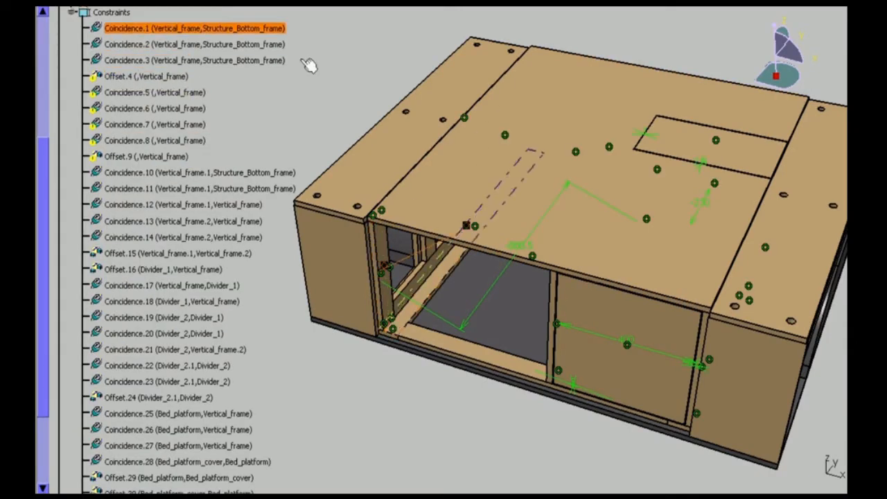
click(267, 44)
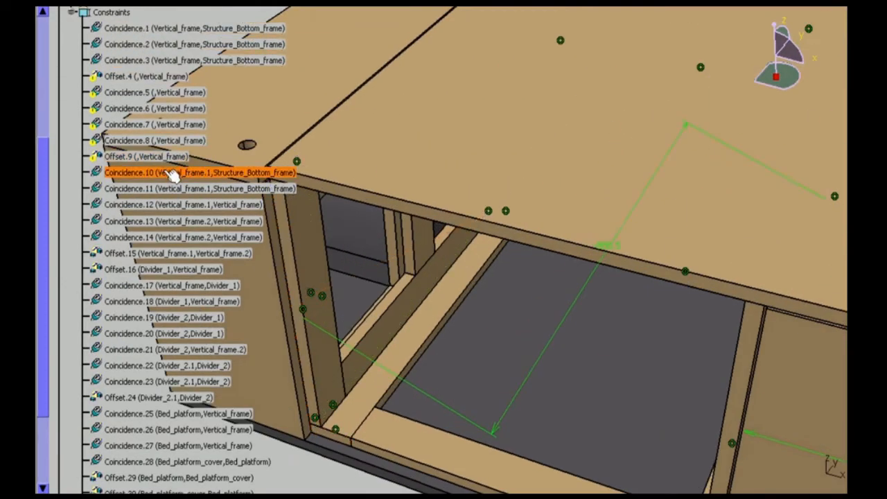
scroll(175, 336, down, 1)
click(196, 366)
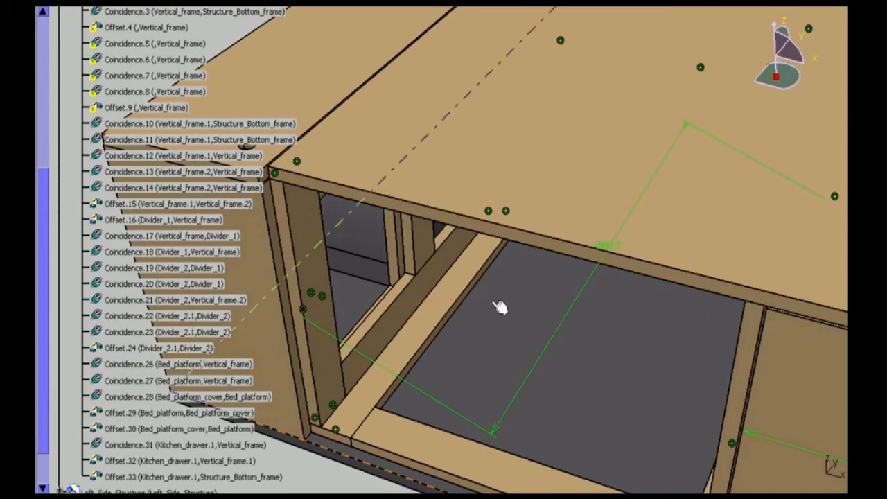
- Add an offset constraint between the bed platform's edge face and Vertical_pilar, and edit its offset value
click(525, 273)
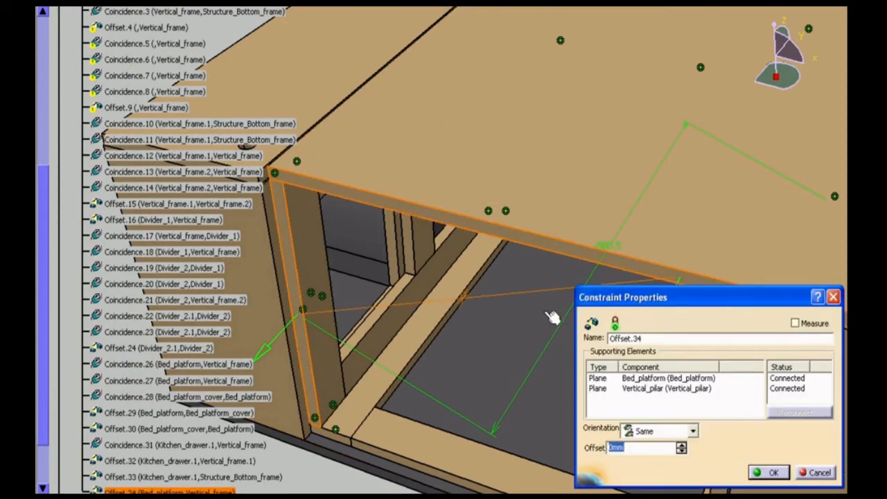
click(765, 474)
double_click(470, 291)
key(Return)
ctrl+middle_drag(471, 289, 491, 276)
- Hide the constraints of Bed_Structure in the model while keeping their list expanded
scroll(208, 173, up, 3)
click(73, 109)
right_click(104, 111)
click(135, 143)
click(74, 109)
scroll(139, 90, down, 2)
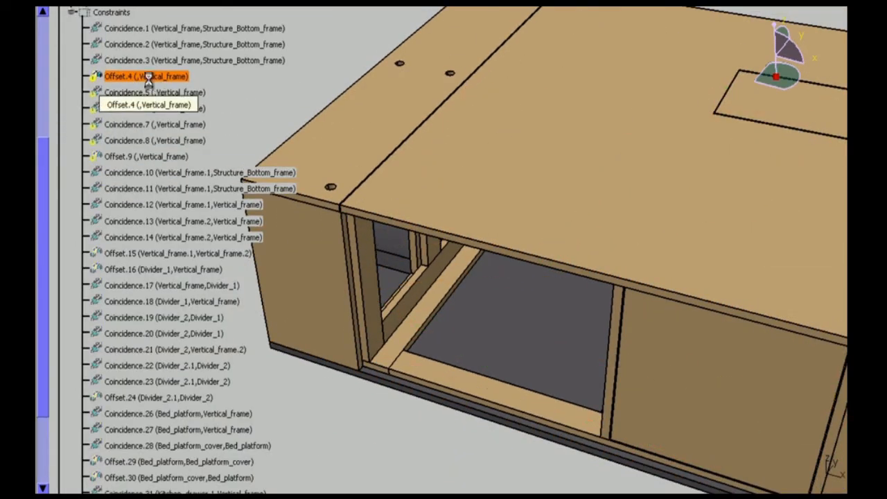
- Delete the broken Vertical_frame constraints of Bed_Structure, starting with Offset.4, and collapse its Constraints branch
key(Delete)
click(148, 78)
click(147, 79)
key(Delete)
click(140, 78)
key(Delete)
click(72, 13)
- Edit the 662 mm position dimension in the sketch of Bed_platform's Pocket.1 and exit the sketch
ctrl+middle_drag(710, 350, 359, 222)
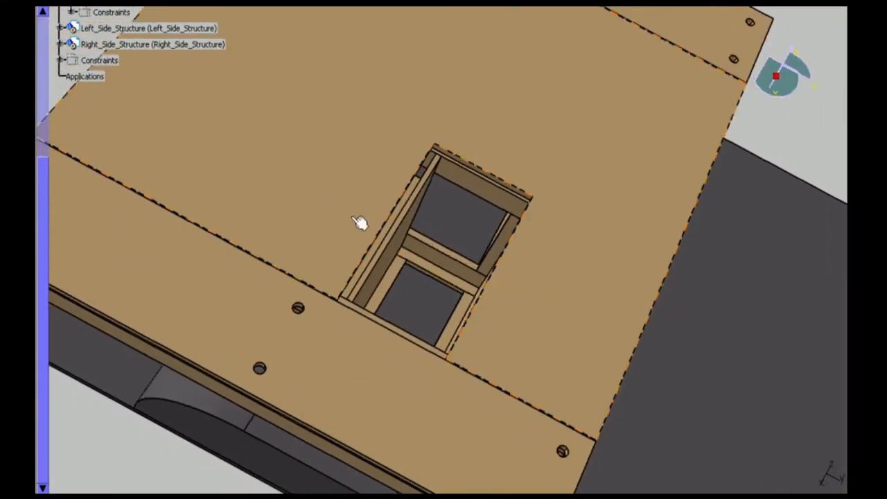
double_click(397, 243)
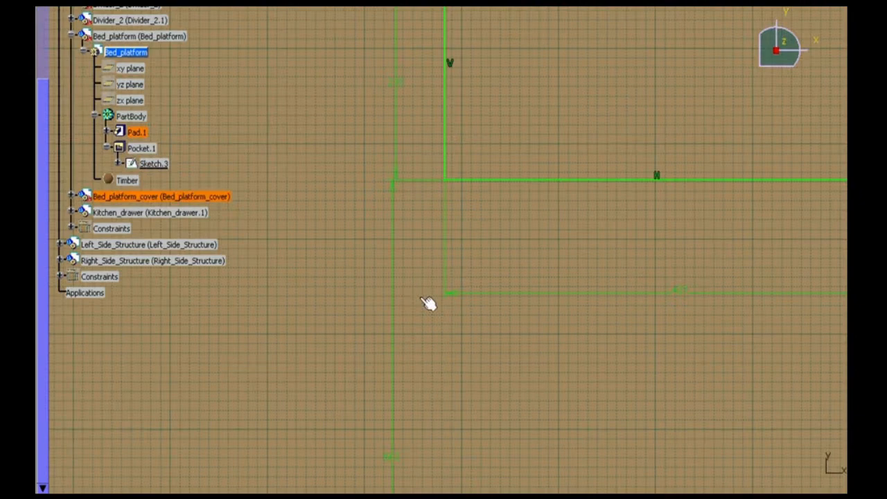
double_click(400, 378)
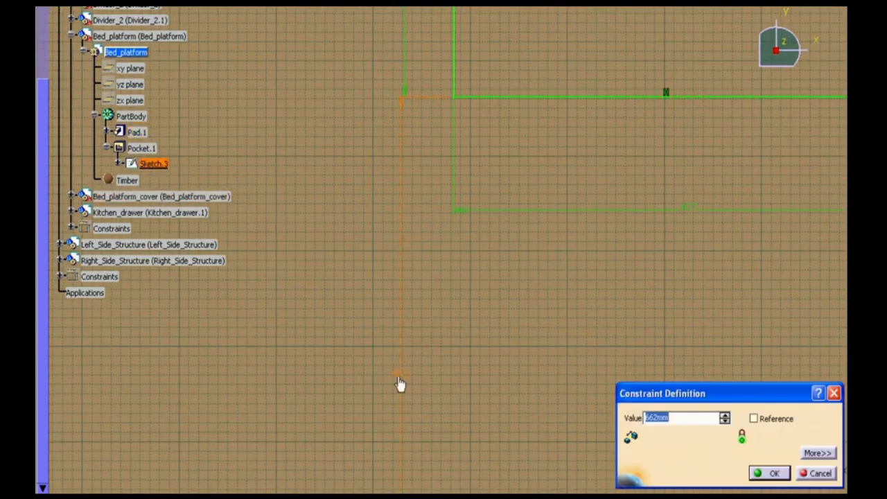
key(Return)
click(846, 39)
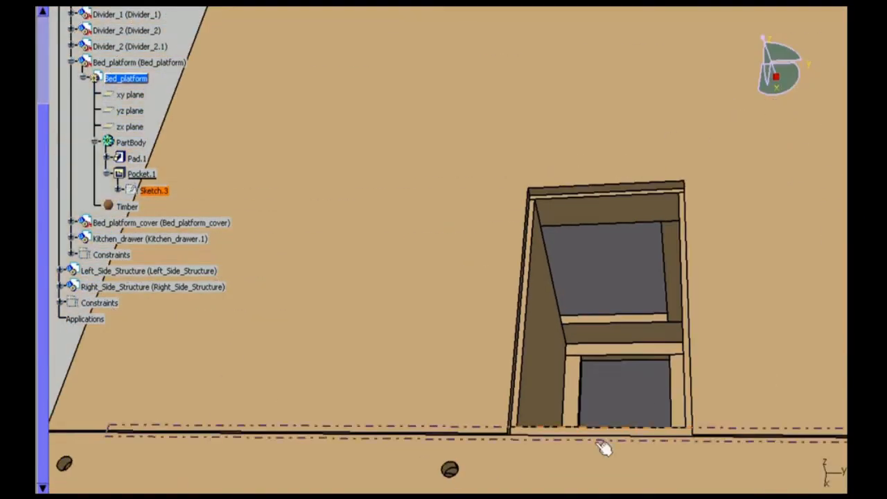
- Show the Bed_platform_cover component in the platform opening and collapse the Bed_platform and Bed_Structure branches
click(72, 224)
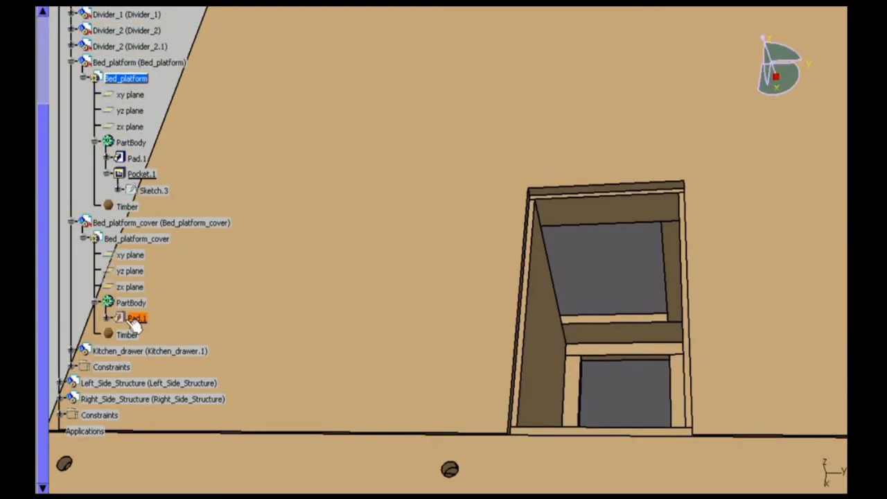
click(72, 222)
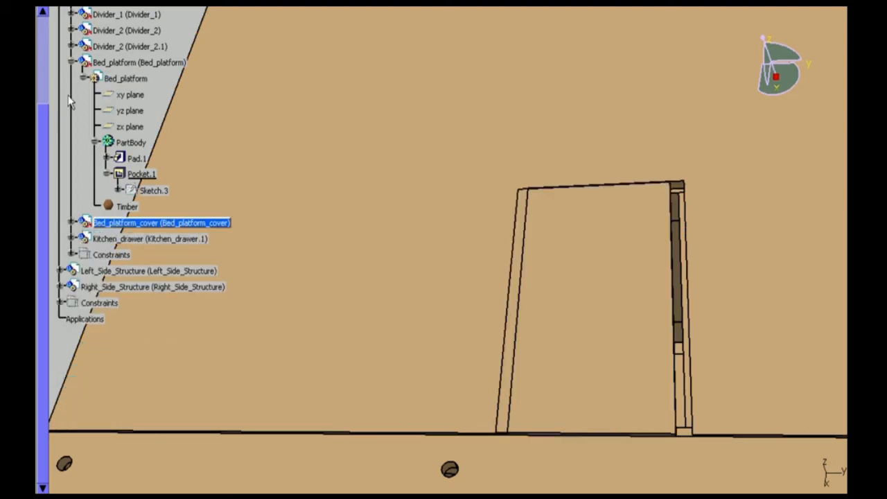
click(72, 62)
drag(42, 122, 43, 40)
click(48, 47)
middle_drag(477, 340, 479, 359)
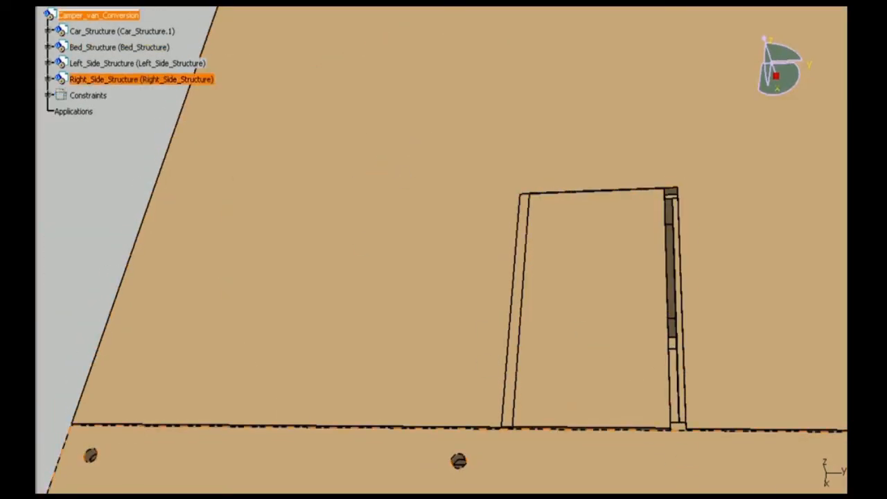
middle_drag(728, 332, 409, 280)
- Save the assembly with Save As and save all its open documents
click(144, 3)
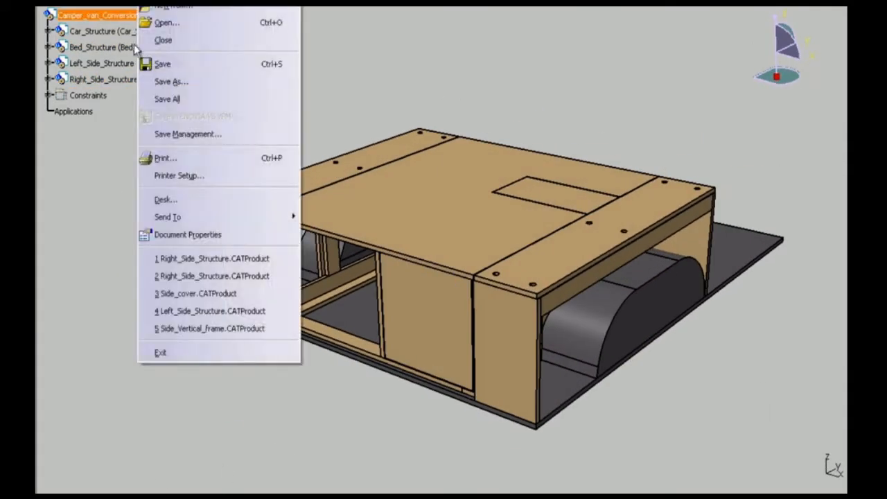
click(171, 82)
click(612, 371)
click(144, 2)
click(167, 98)
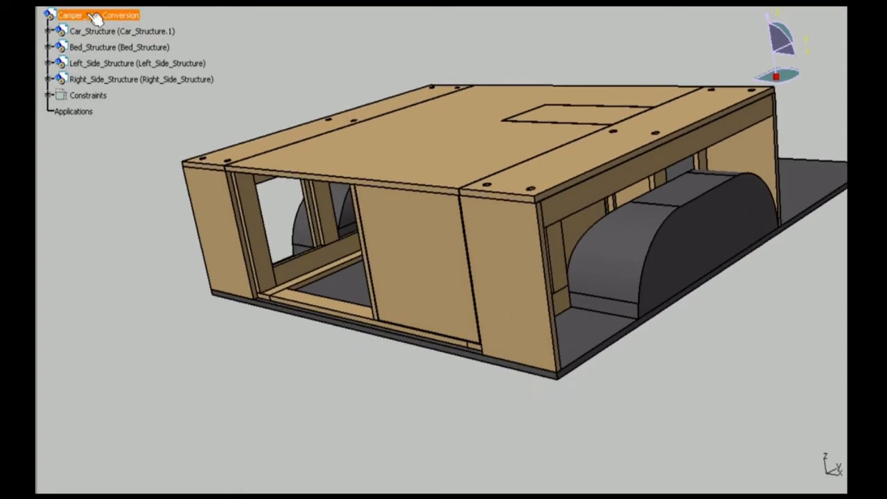
- Expand and activate Bed_Structure, and hide Car_Structure, both side structures and the kitchen drawer
click(47, 46)
right_click(95, 52)
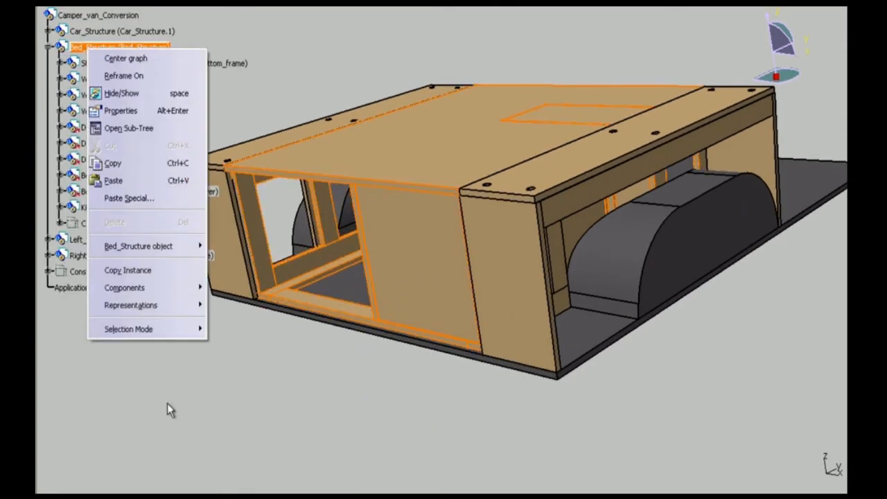
click(119, 75)
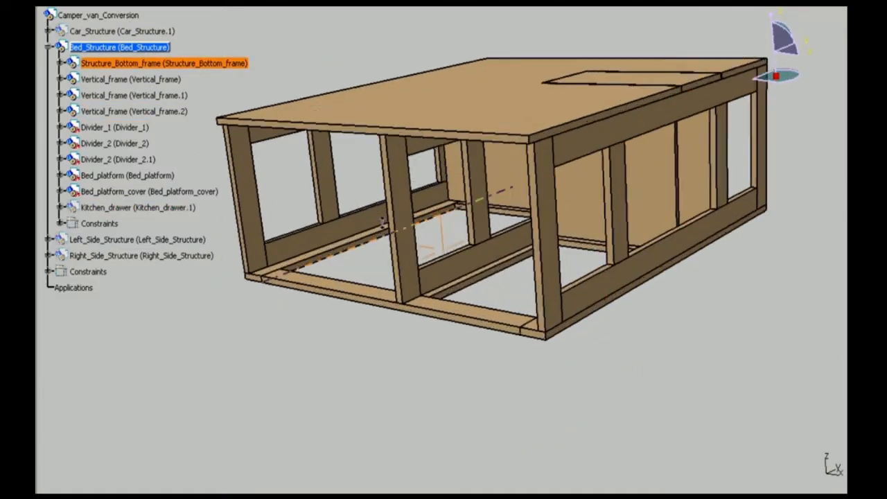
- Insert a new part into Bed_Structure and set its instance name and part number to Back_Closing_panel
right_click(111, 49)
mouse_move(173, 287)
click(259, 340)
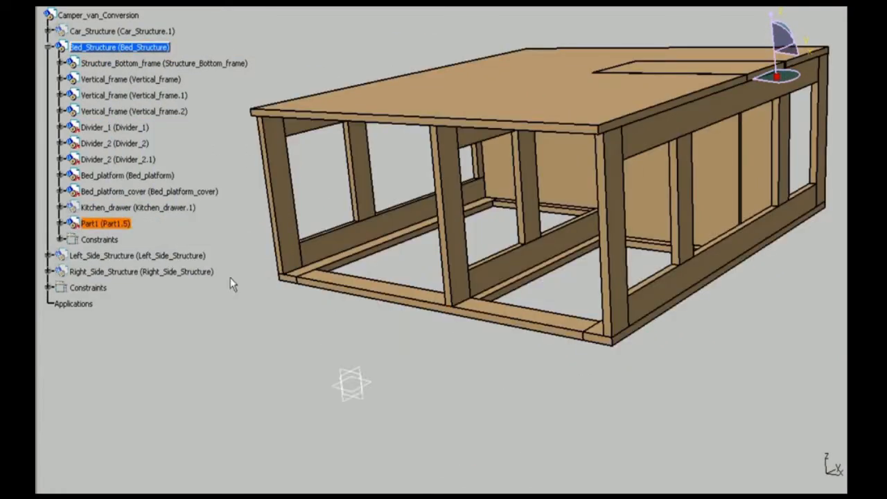
right_click(97, 226)
click(117, 282)
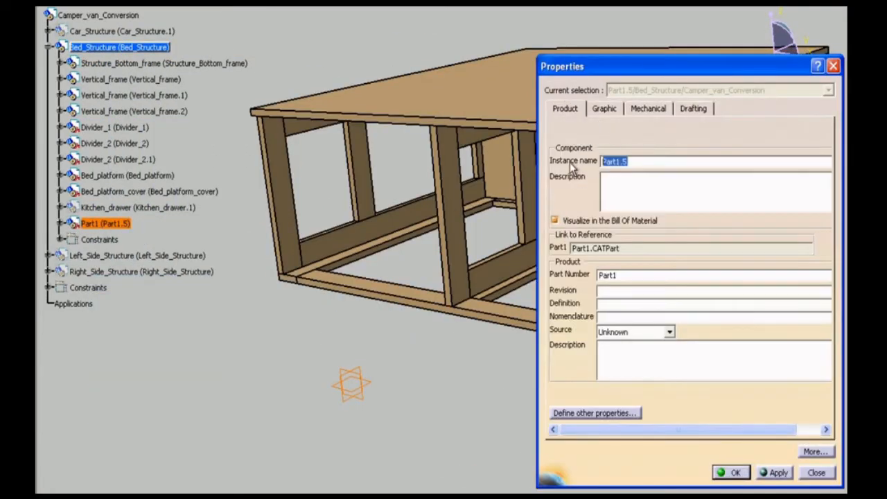
text(Back_Closing_panel)
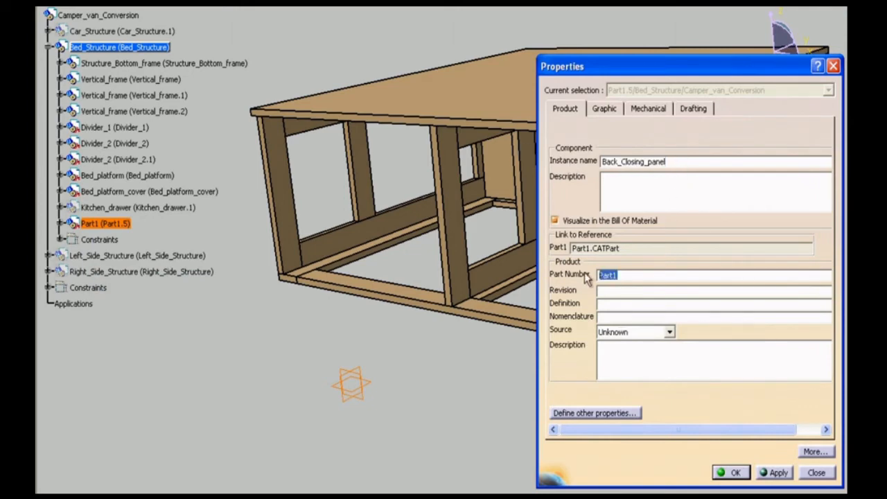
text(Back_Closing_panel)
key(Return)
- Sketch a rectangle from the origin in Back_Closing_panel and dimension it 1000 mm wide and 425 mm high
double_click(82, 240)
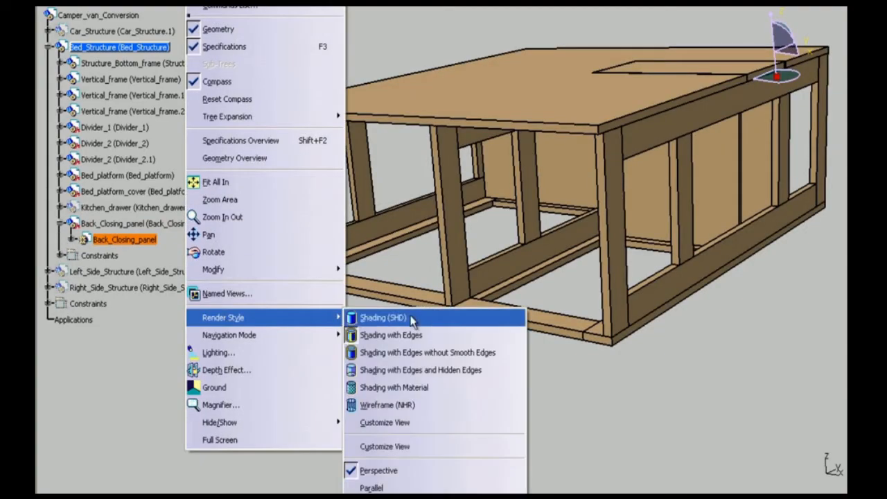
click(406, 317)
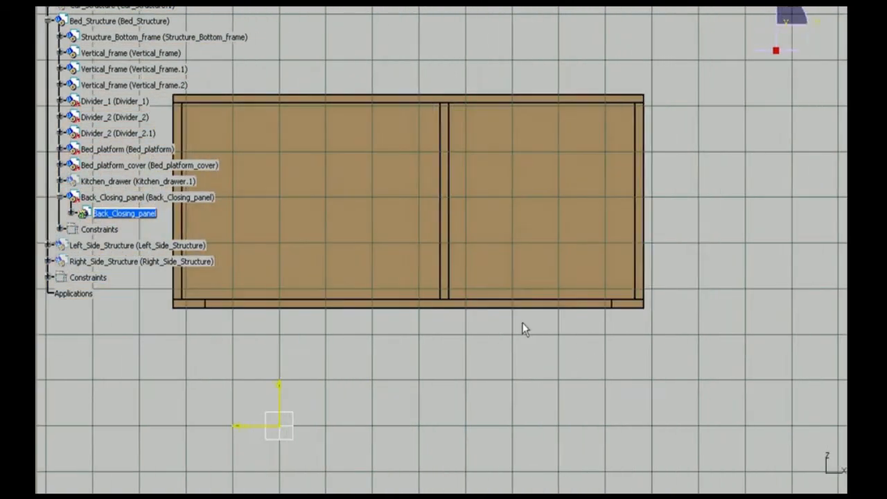
mouse_move(672, 312)
middle_down()
mouse_move(712, 301)
mouse_move(757, 314)
middle_up()
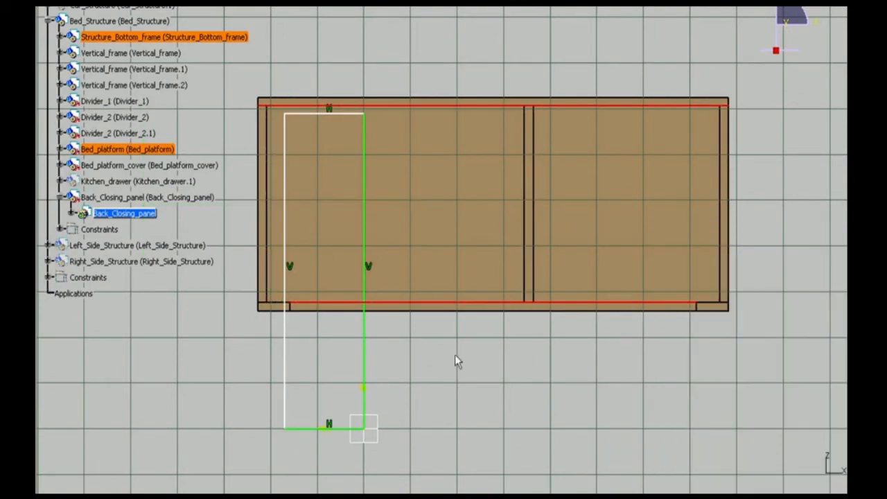
middle_drag(455, 361, 497, 317)
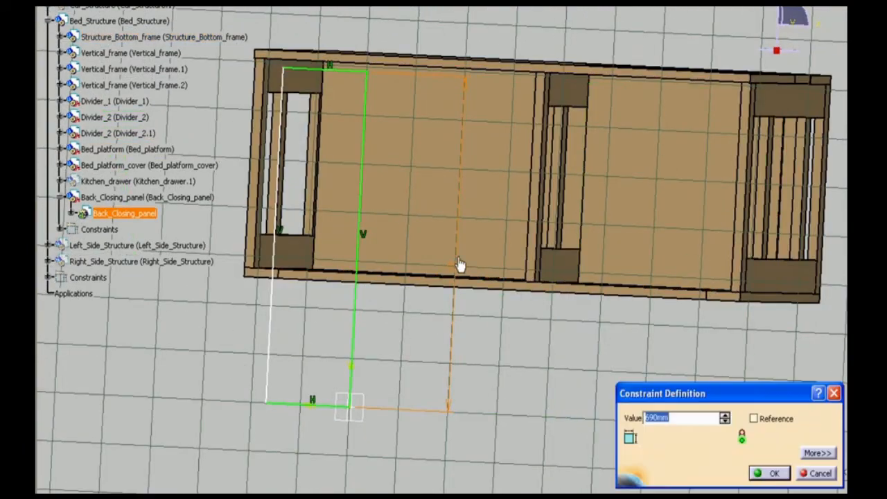
key(Return)
mouse_move(367, 113)
middle_down()
mouse_move(291, 125)
mouse_move(737, 203)
middle_up()
click(280, 122)
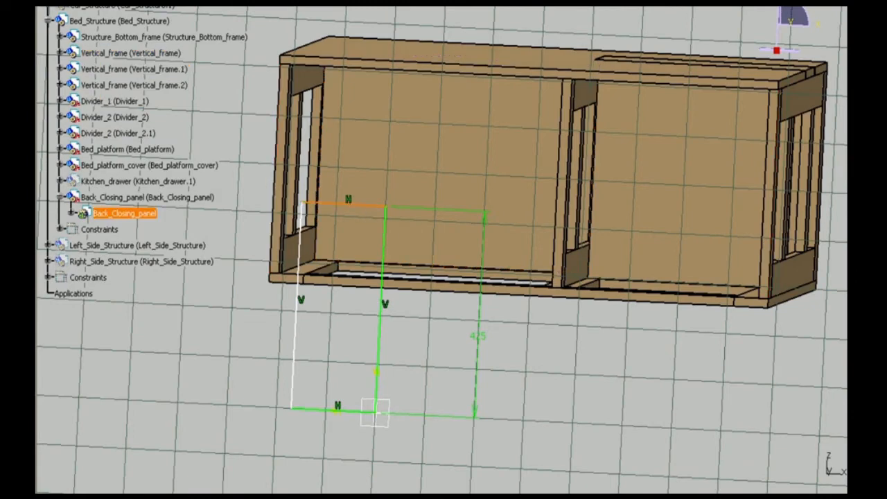
double_click(350, 166)
key(Return)
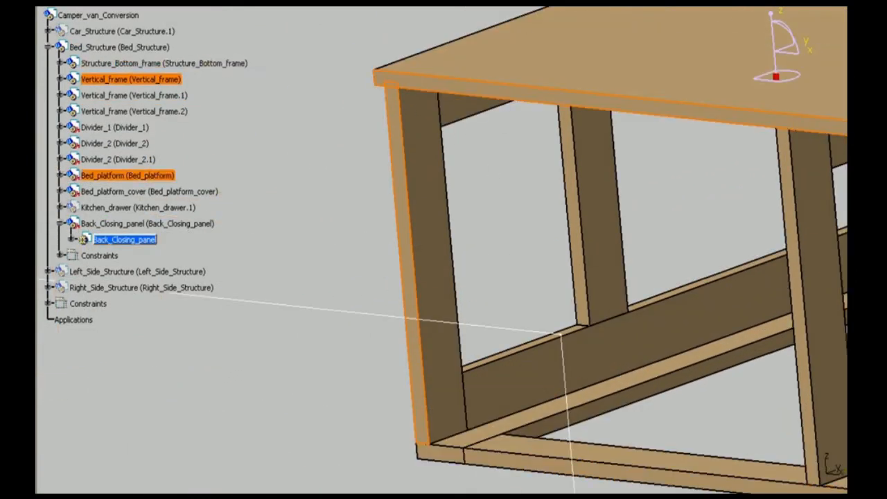
- Pad the rectangle 12 mm and apply the Timber material to Back_Closing_panel
text(1)
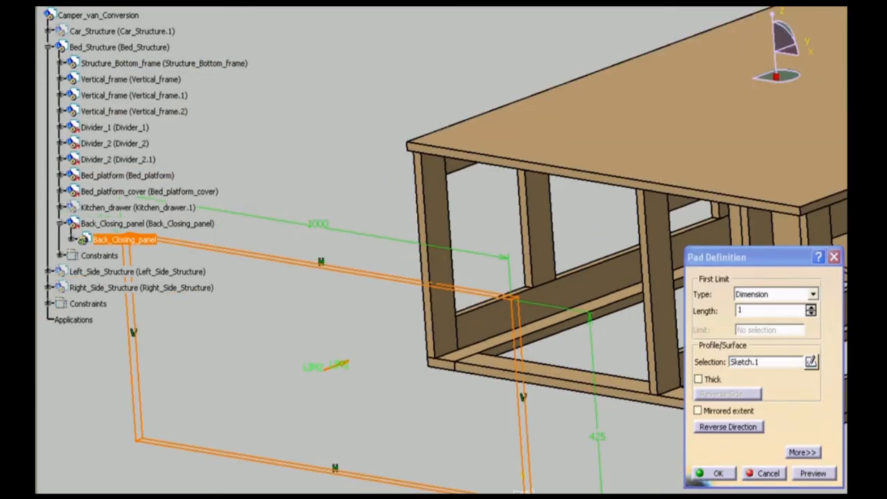
text(2)
key(Return)
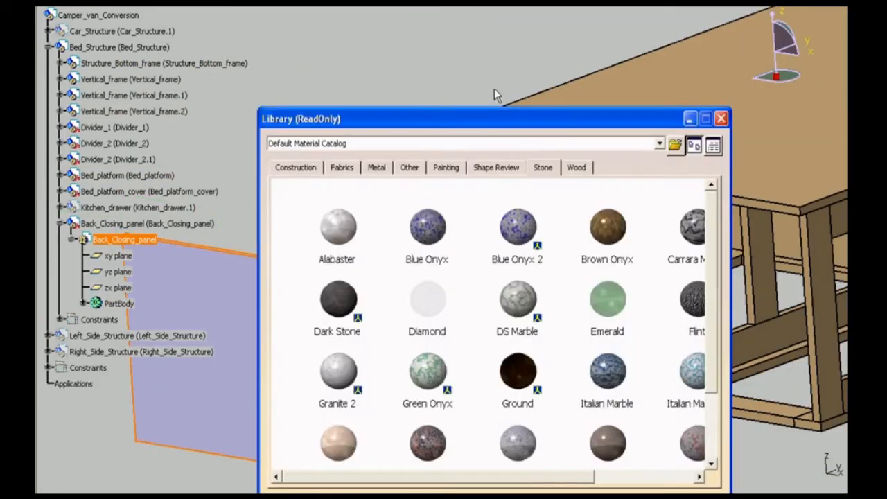
click(574, 166)
scroll(526, 347, down, 3)
click(425, 406)
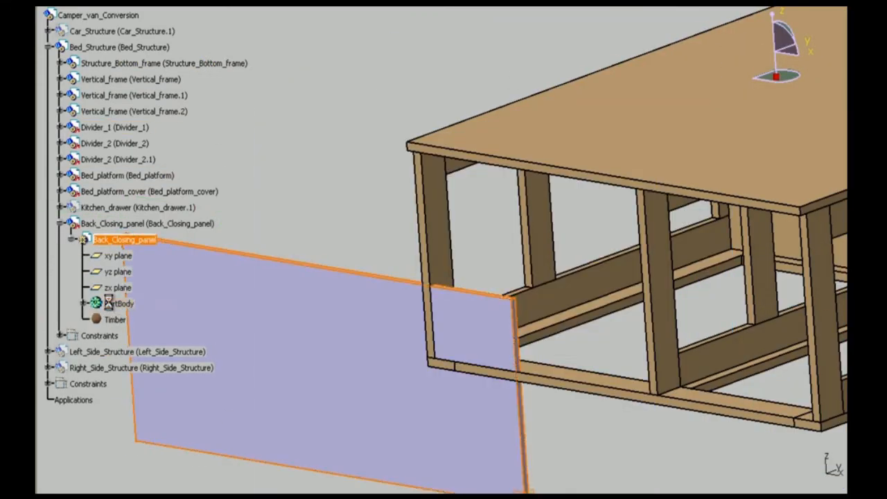
- Recolour Back_Closing_panel's PartBody in the brown of the wooden structure and measure the panel's inertia
right_click(111, 304)
click(139, 64)
click(640, 108)
click(623, 149)
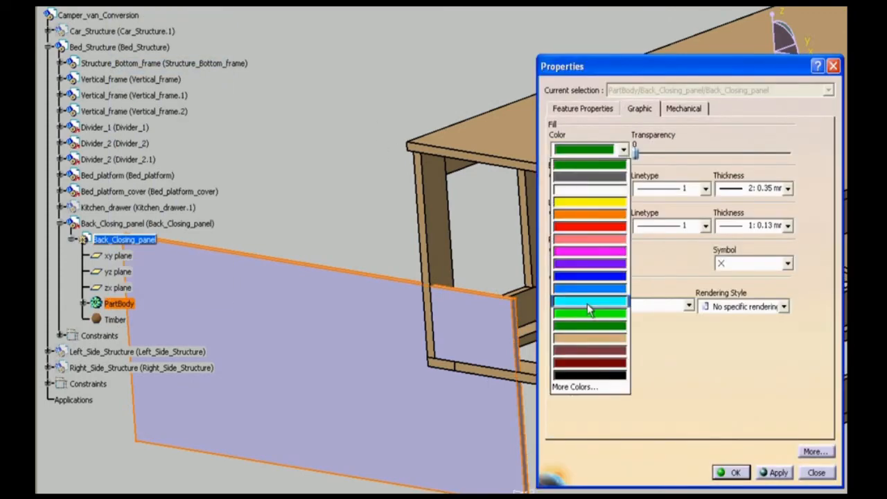
click(589, 313)
key(Return)
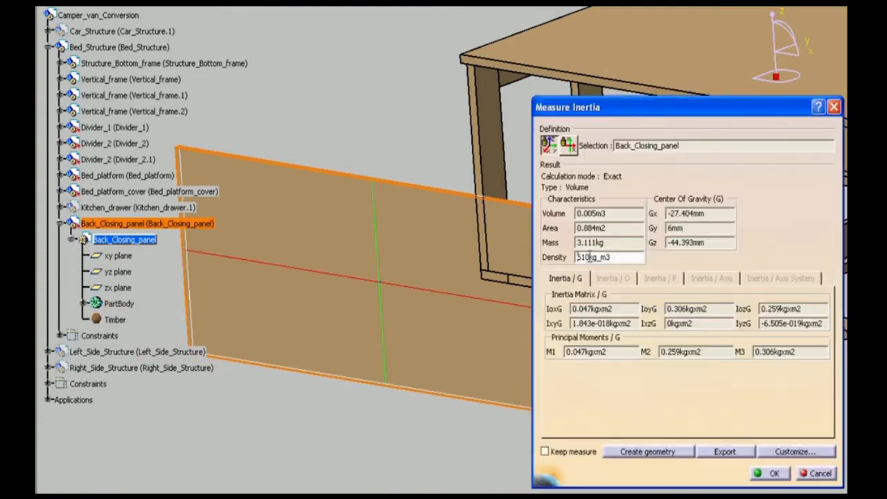
click(772, 476)
- Activate Bed_Structure and move Back_Closing_panel up along the Z axis to the rear of the bed frame
middle_drag(590, 388, 605, 387)
double_click(119, 48)
middle_drag(684, 359, 485, 378)
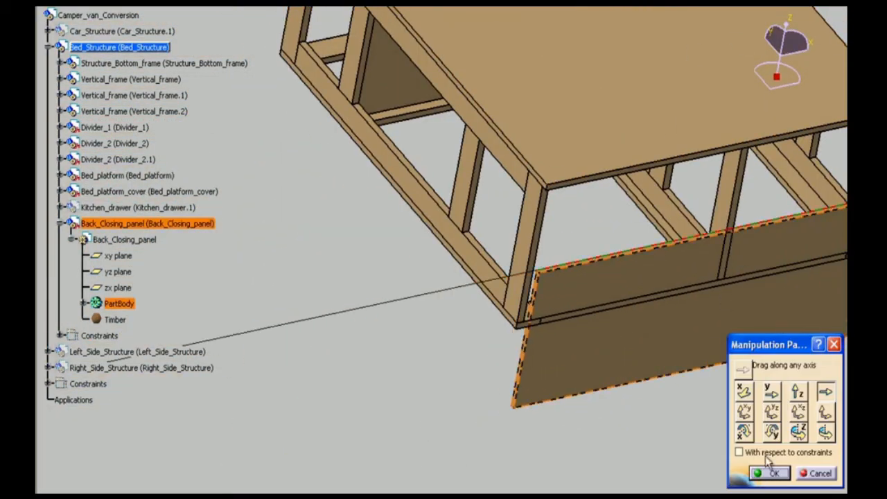
click(799, 392)
drag(570, 294, 571, 215)
click(771, 473)
- Constrain Back_Closing_panel against the vertical frame and Structure_Bottom_frame so it closes the rear of the bed
middle_drag(535, 371, 394, 274)
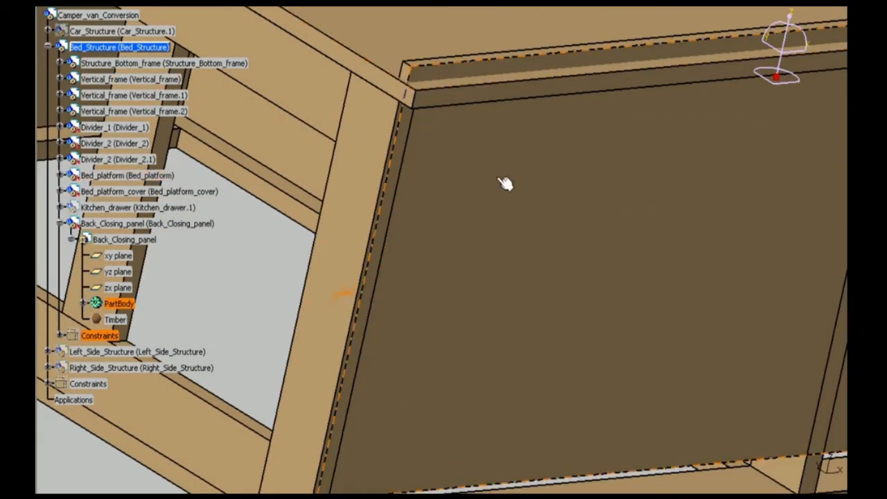
middle_drag(505, 184, 589, 223)
middle_drag(447, 267, 441, 444)
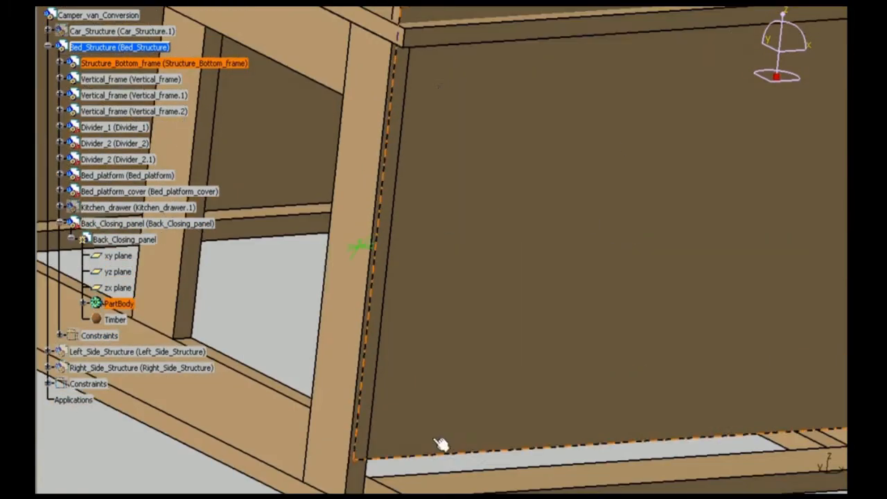
middle_drag(378, 478, 734, 127)
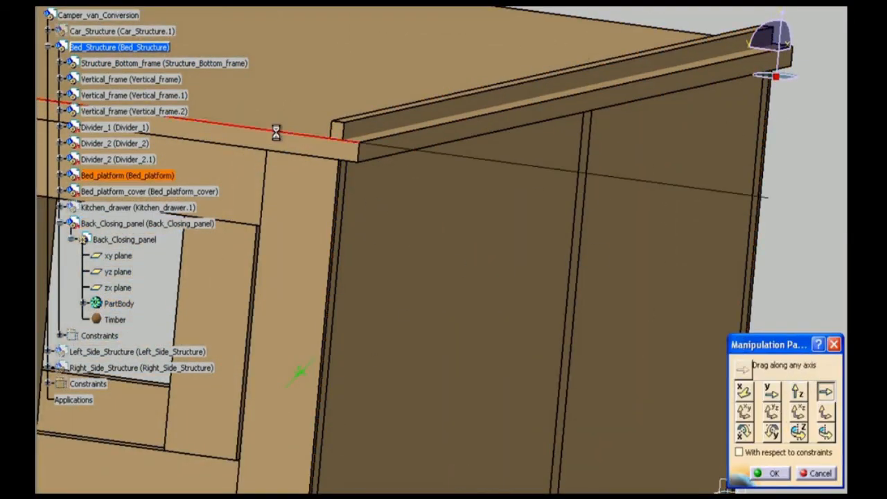
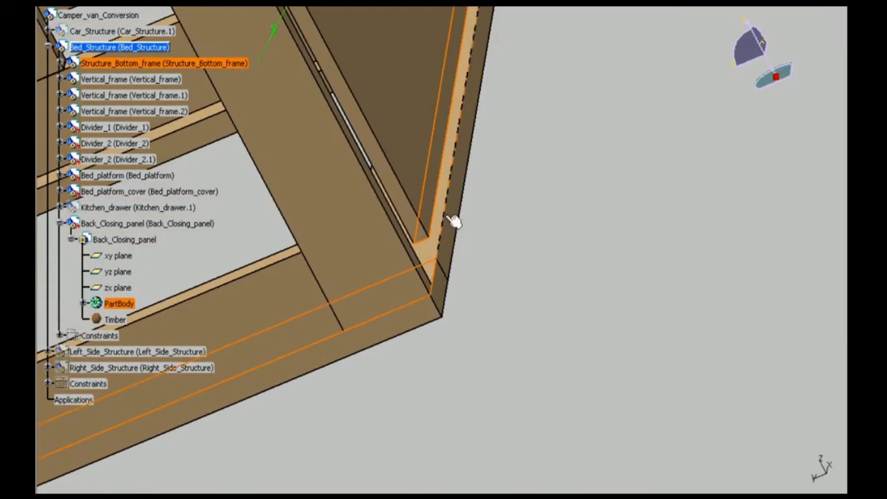
double_click(454, 220)
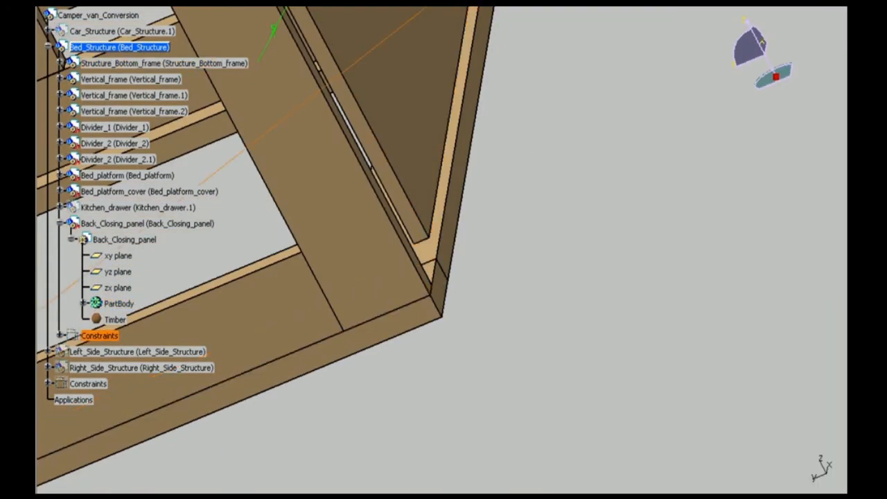
mouse_move(513, 270)
middle_down()
mouse_move(570, 248)
mouse_move(501, 321)
mouse_move(562, 282)
mouse_move(504, 275)
middle_up()
middle_drag(459, 239, 495, 231)
double_click(495, 231)
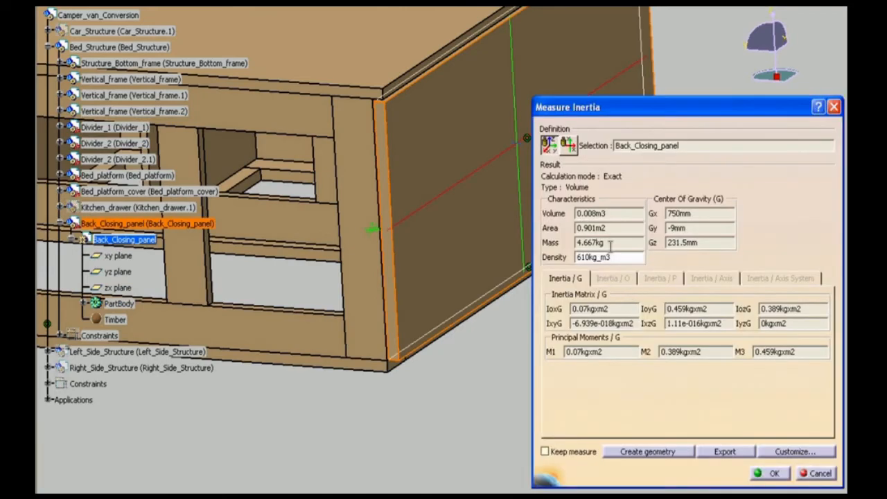
- Check Back_Closing_panel's inertia, then hide its reference planes and the constraint symbols of Bed_Structure
middle_drag(568, 332, 588, 320)
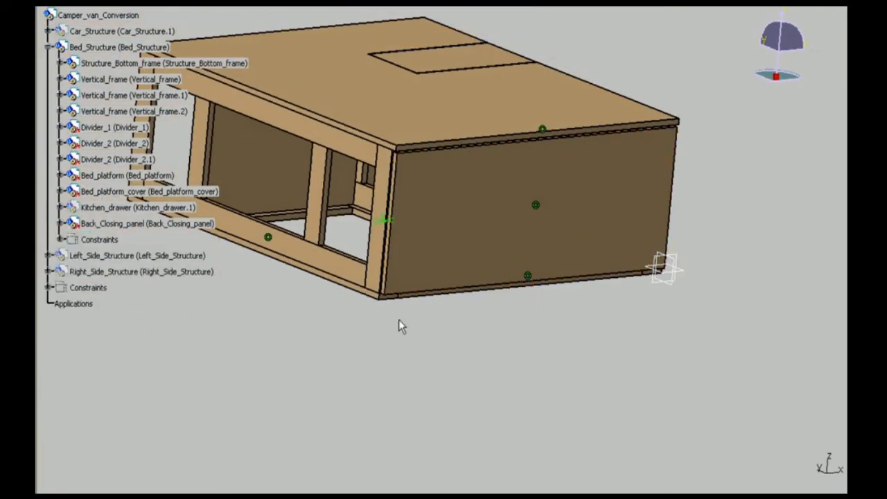
middle_drag(399, 320, 454, 305)
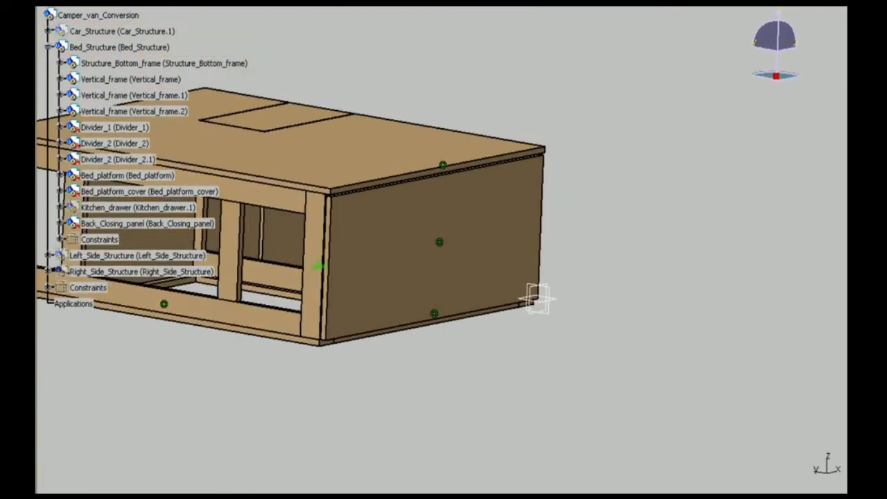
middle_drag(409, 443, 420, 434)
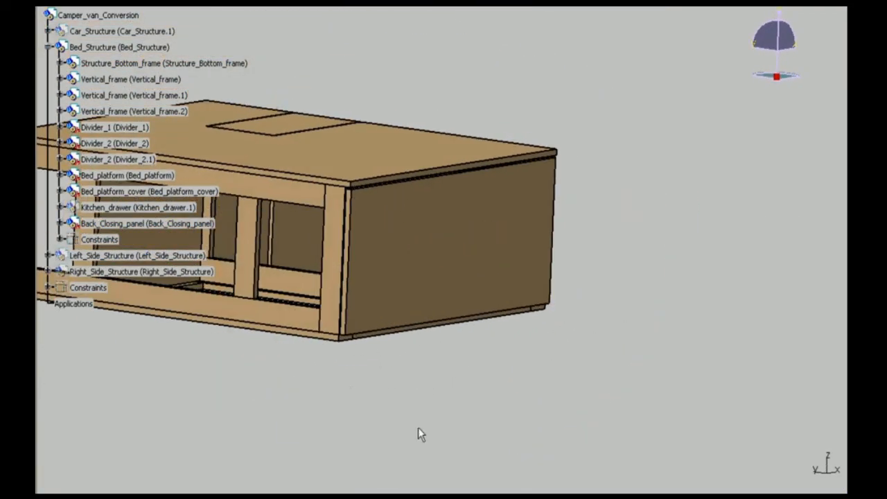
- Set the view to perspective and show Car_Structure and both side structures around the bed
click(192, 1)
mouse_move(239, 318)
click(374, 471)
middle_drag(374, 471, 679, 291)
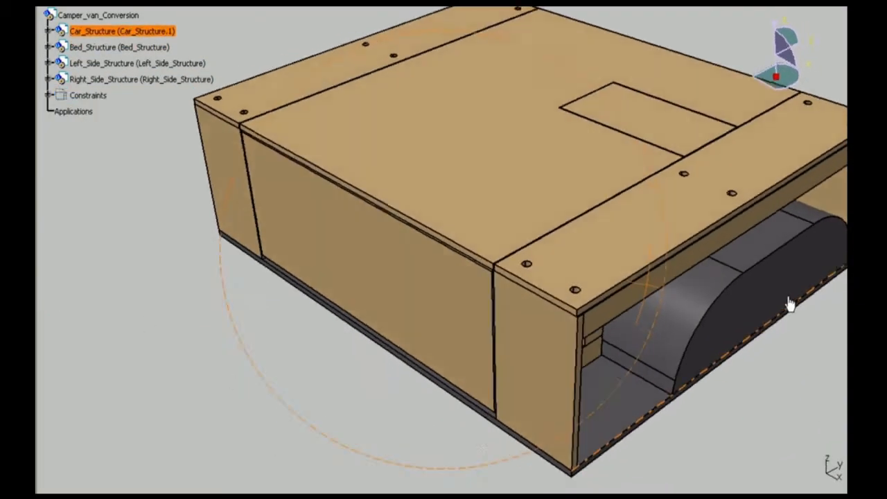
- Rotate Back_Closing_panel open about its bottom edge until it lies flat behind the bed
middle_drag(788, 300, 238, 138)
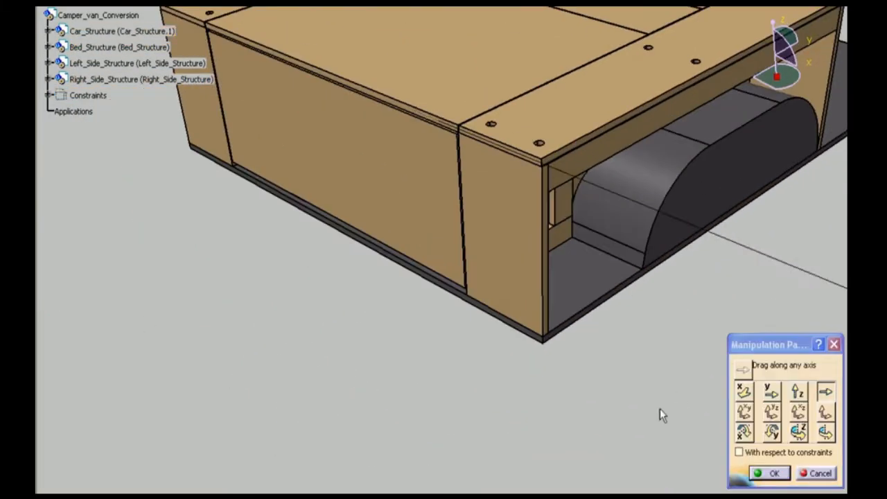
middle_drag(659, 414, 469, 112)
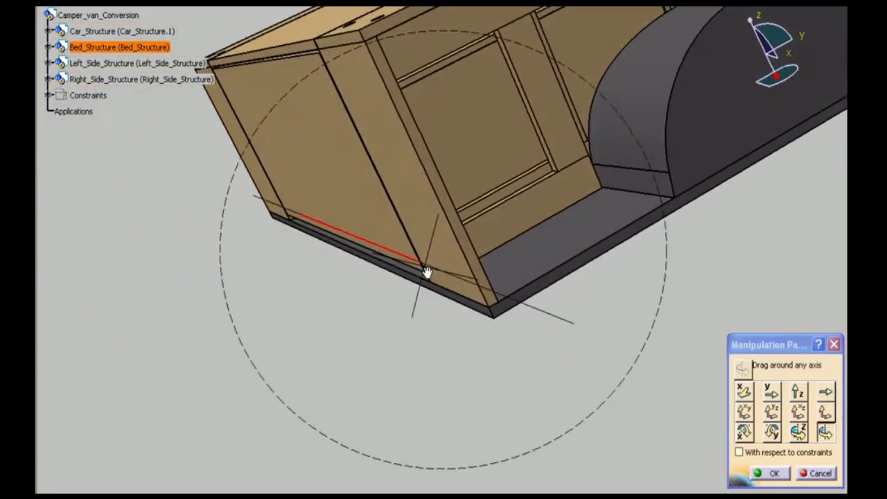
middle_drag(426, 271, 448, 311)
drag(418, 297, 372, 382)
click(777, 470)
- Rotate Bed_platform_cover open about its edge at the platform opening
middle_drag(503, 433, 228, 365)
click(426, 227)
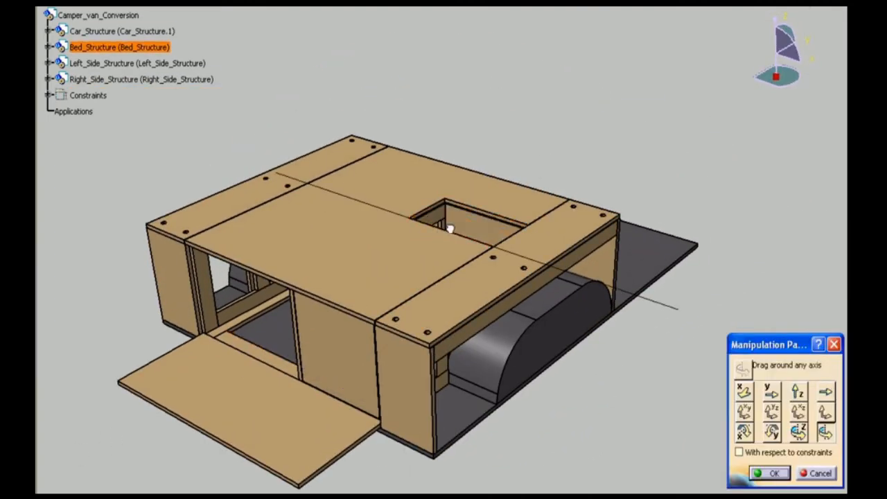
click(774, 473)
middle_drag(628, 399, 655, 309)
click(799, 3)
click(825, 431)
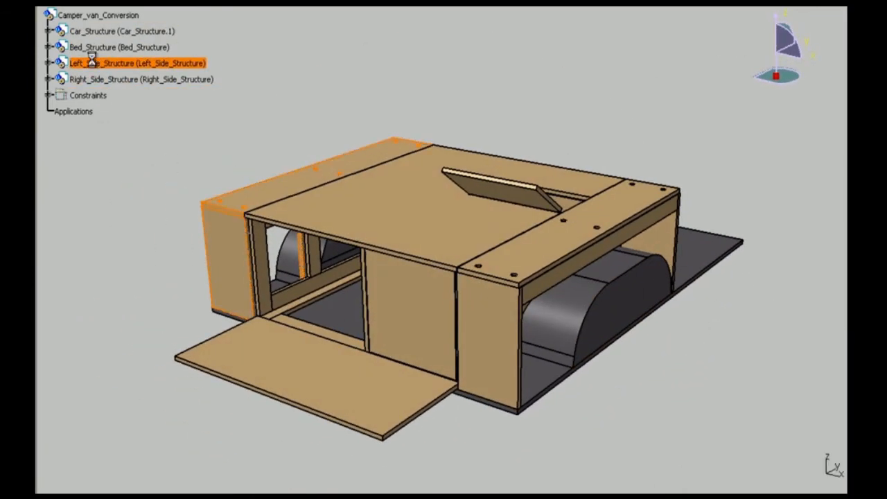
- Raise the top panels of Left_Side_Structure and Right_Side_Structure above their frames along the Z axis
click(89, 63)
drag(305, 149, 304, 123)
click(781, 475)
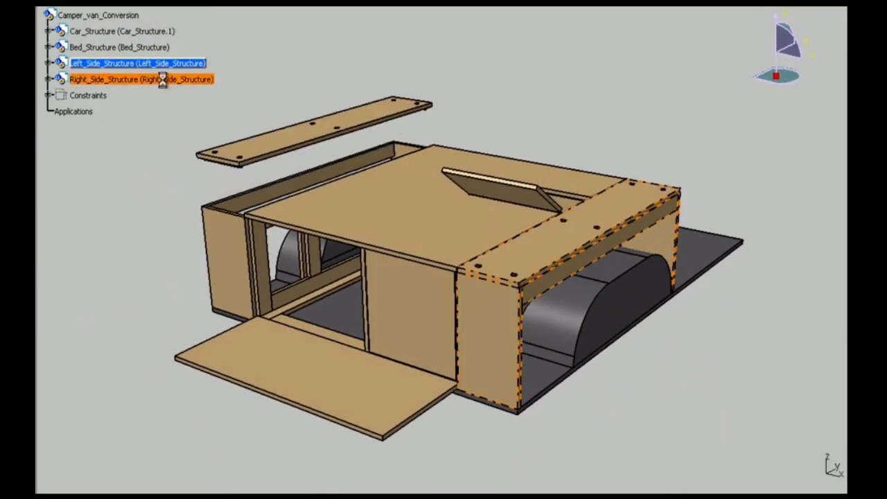
double_click(163, 81)
click(800, 3)
click(774, 474)
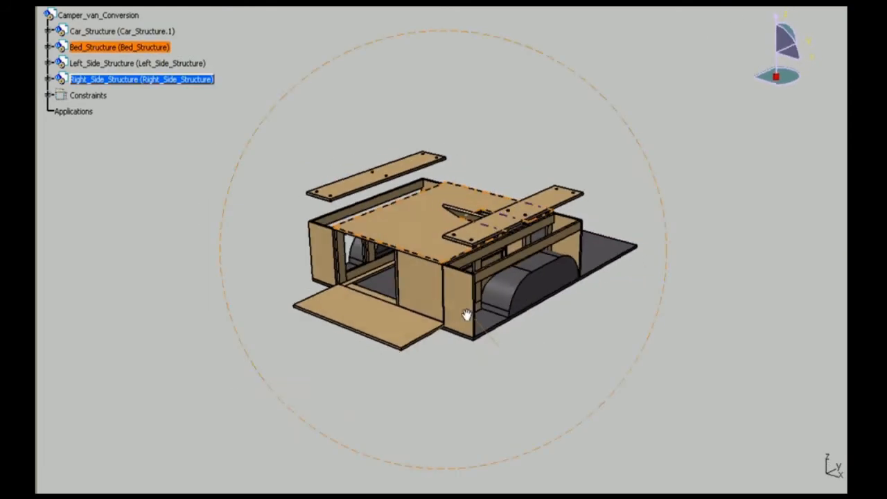
- Expand Bed_Structure and slide Kitchen_drawer out through the rear of the bed
click(48, 46)
click(763, 13)
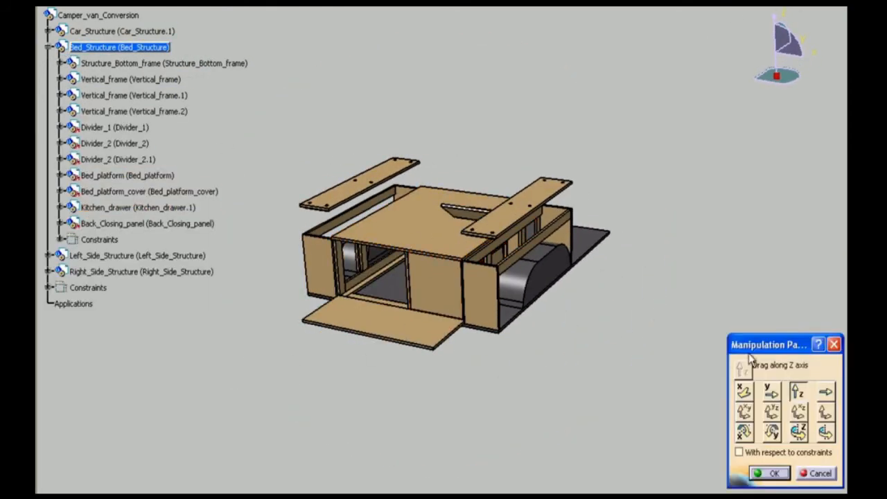
middle_drag(530, 367, 339, 386)
click(774, 474)
middle_drag(627, 355, 660, 352)
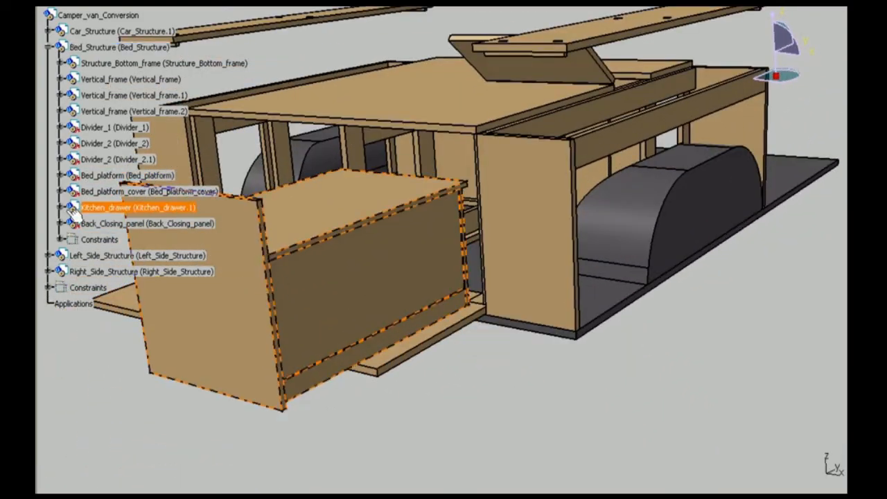
- Slide the inner drawer sideways out of Kitchen_drawer and back in
drag(429, 177, 485, 284)
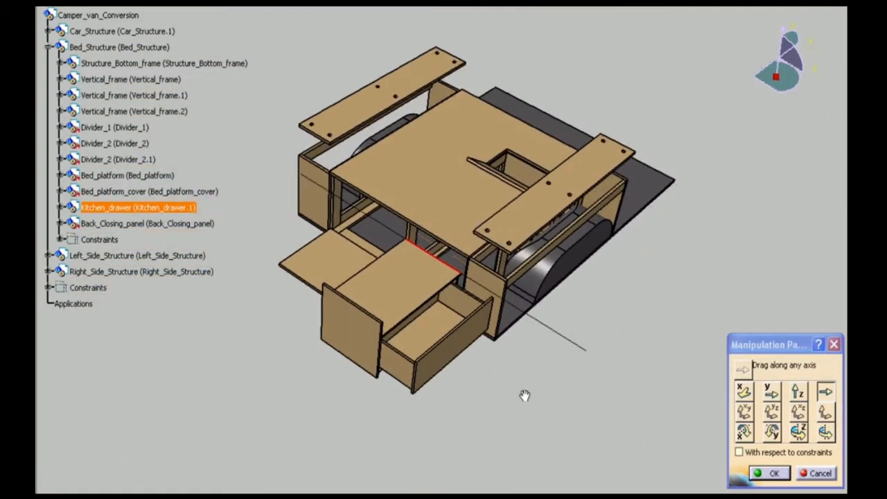
middle_drag(525, 396, 700, 360)
click(772, 477)
middle_drag(388, 346, 695, 437)
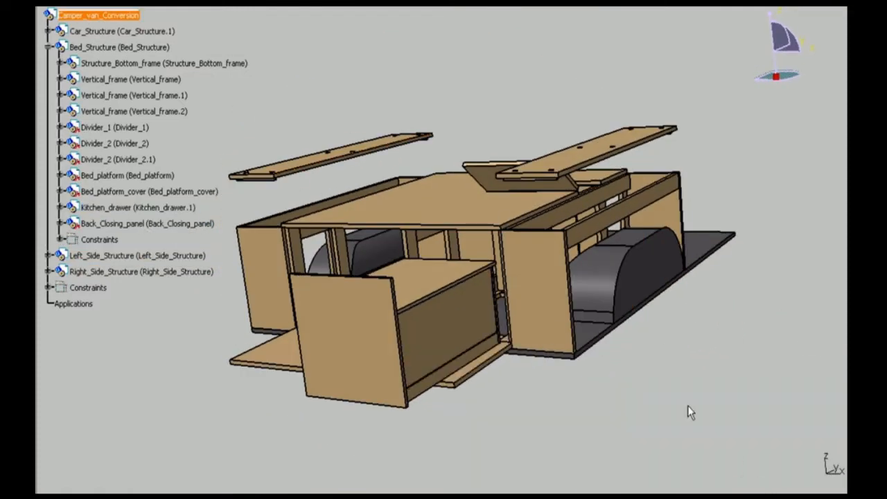
- Update the whole assembly and align Side_cover with Left_side_Front_panel in Left_Side_Structure using a coincidence constraint
key(ctrl+u)
click(148, 255)
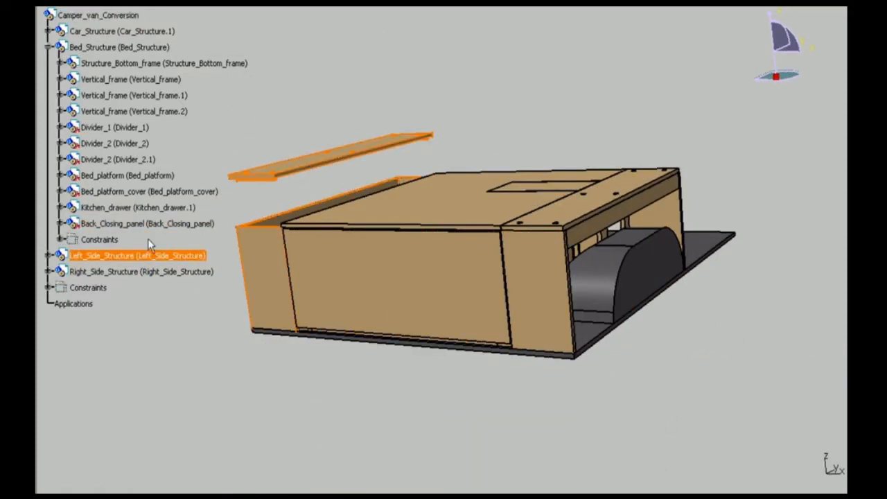
click(61, 352)
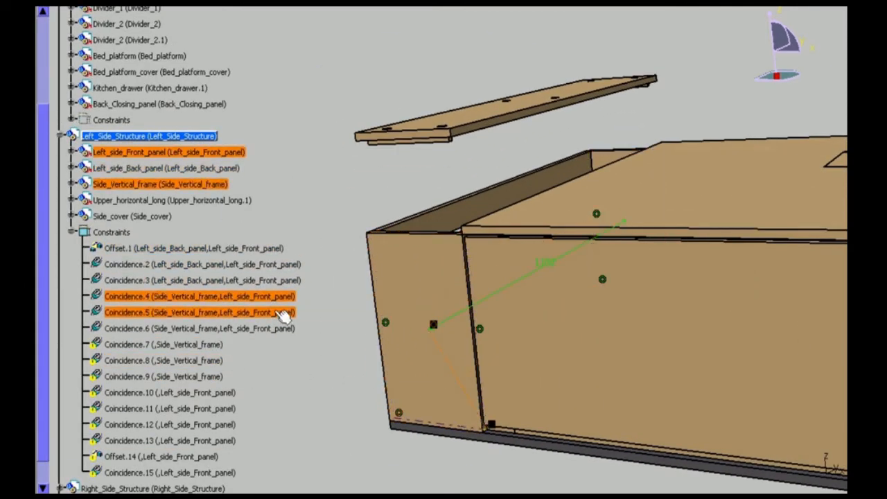
middle_drag(360, 288, 442, 143)
click(428, 99)
middle_drag(428, 99, 451, 388)
ctrl+click(450, 414)
click(745, 478)
- Add a coincidence constraint between Side_cover and Upper_horizontal_long in Left_Side_Structure and update the assembly
middle_drag(464, 197, 611, 102)
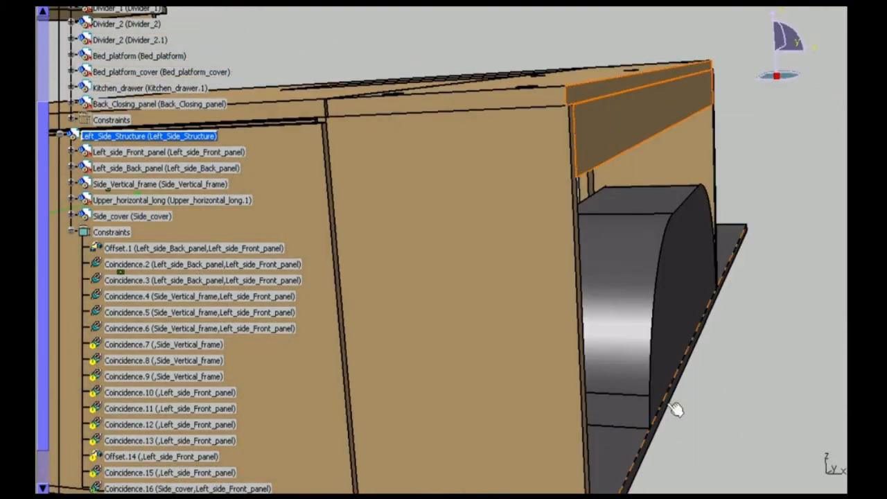
middle_drag(676, 411, 594, 329)
middle_drag(444, 177, 551, 52)
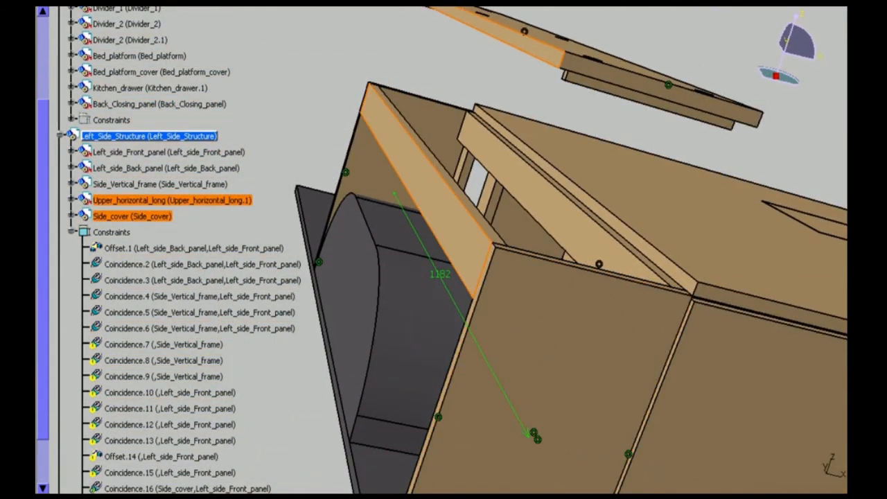
click(544, 53)
click(767, 478)
key(ctrl+u)
click(72, 232)
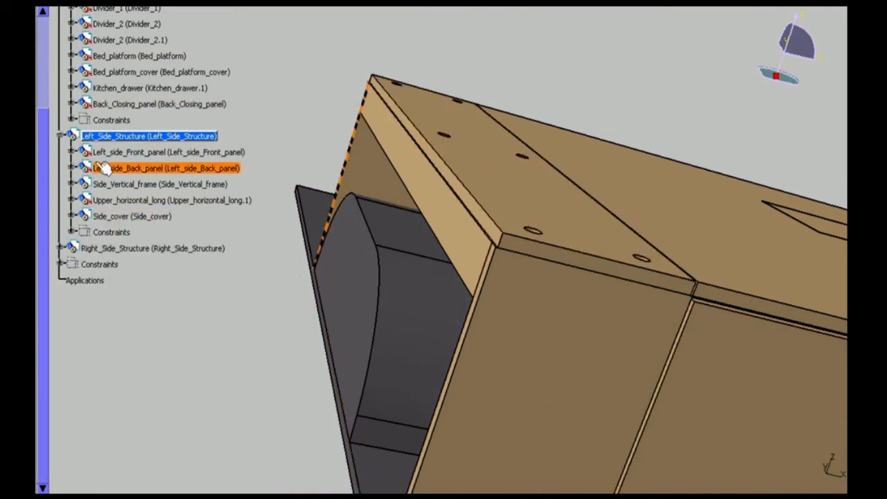
click(60, 136)
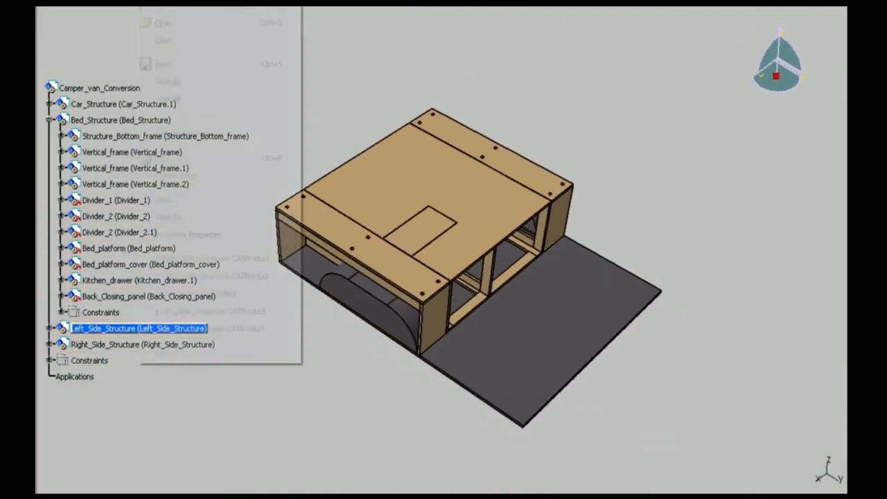
- Save all modified files of the assembly, including the new back closing panel part
click(167, 100)
click(443, 275)
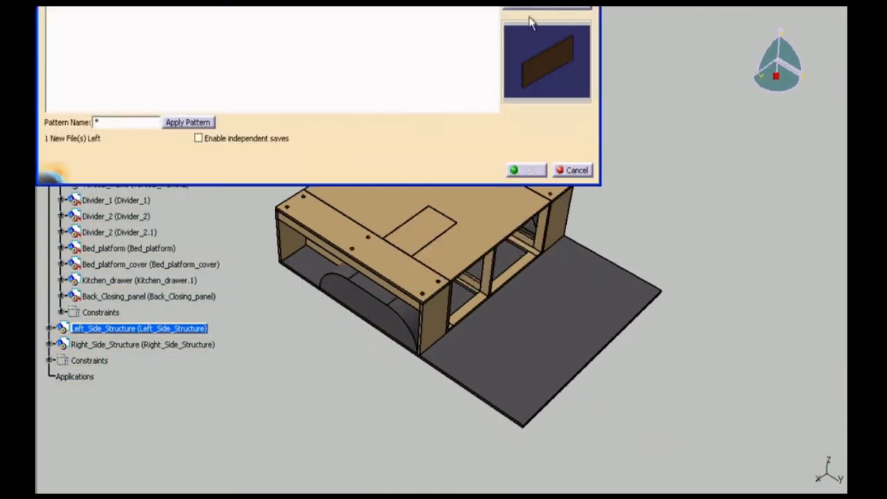
click(530, 17)
click(613, 372)
click(525, 170)
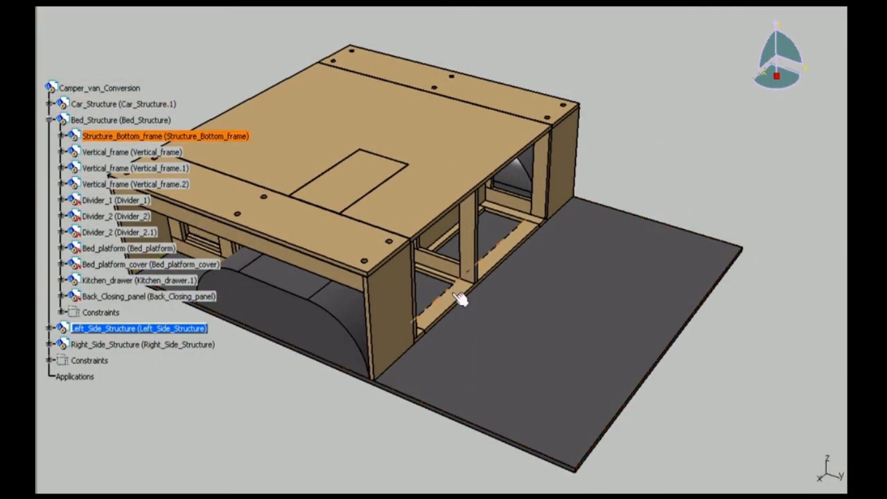
- Edit the sketch of the side cover's 18 mm pad and set the cover's length to 1218 mm
ctrl+middle_drag(451, 408, 620, 243)
middle_drag(575, 133, 549, 260)
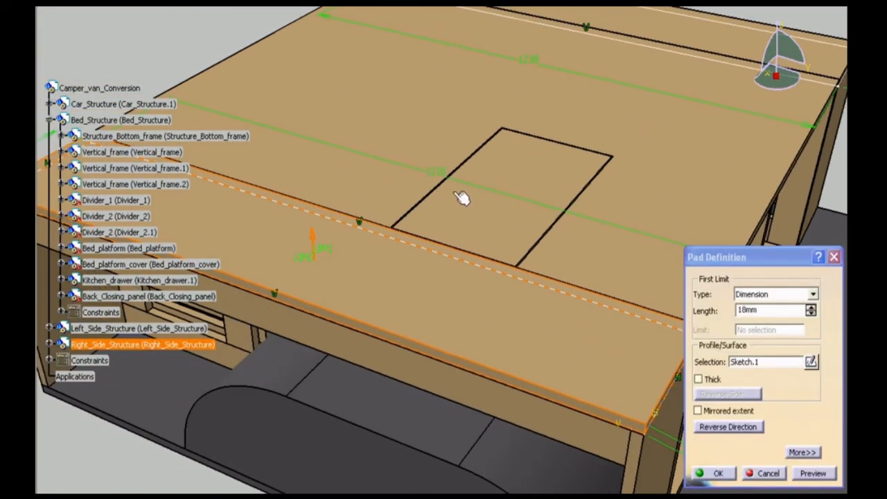
click(811, 362)
double_click(591, 159)
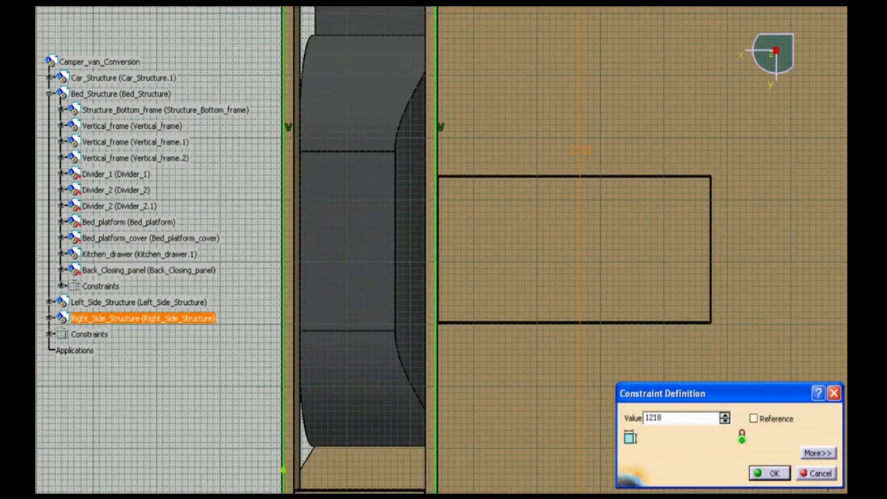
key(Return)
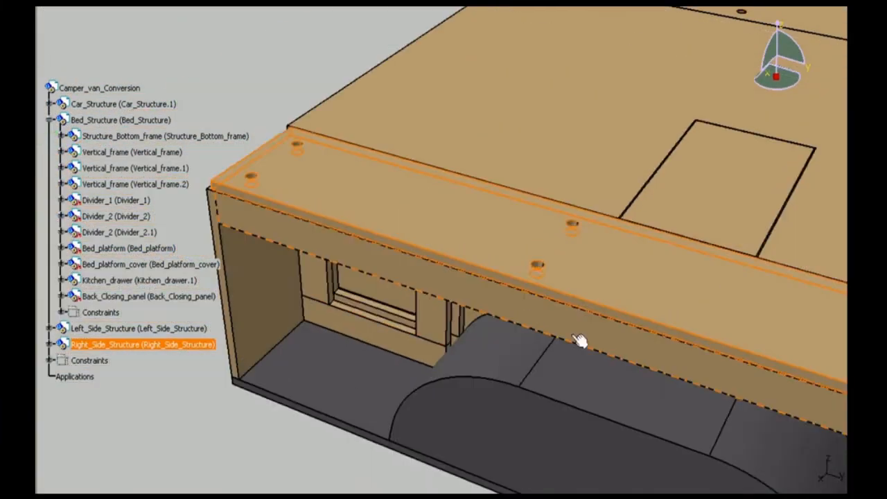
- Open Right_Side_Structure in its own window and delete the Coincidence.12 constraint between Side_cover and Right_side_Back_panel
middle_drag(579, 340, 388, 312)
right_click(97, 345)
click(282, 285)
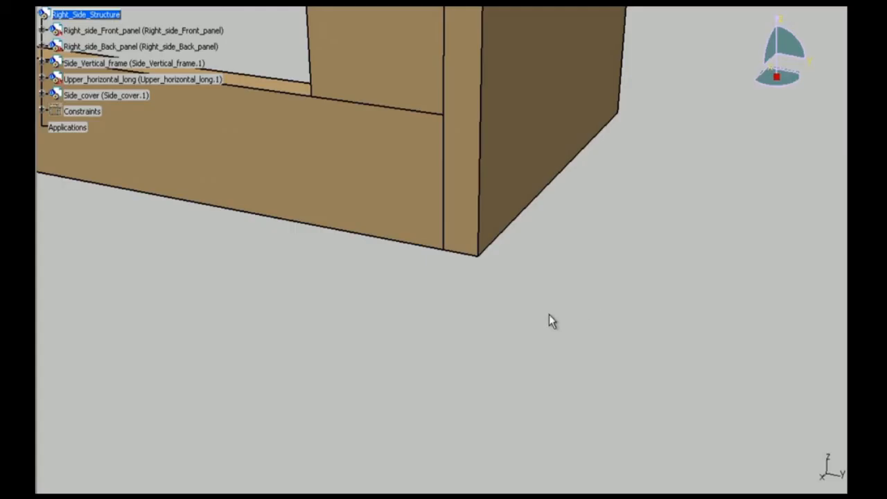
middle_drag(415, 345, 43, 119)
click(43, 113)
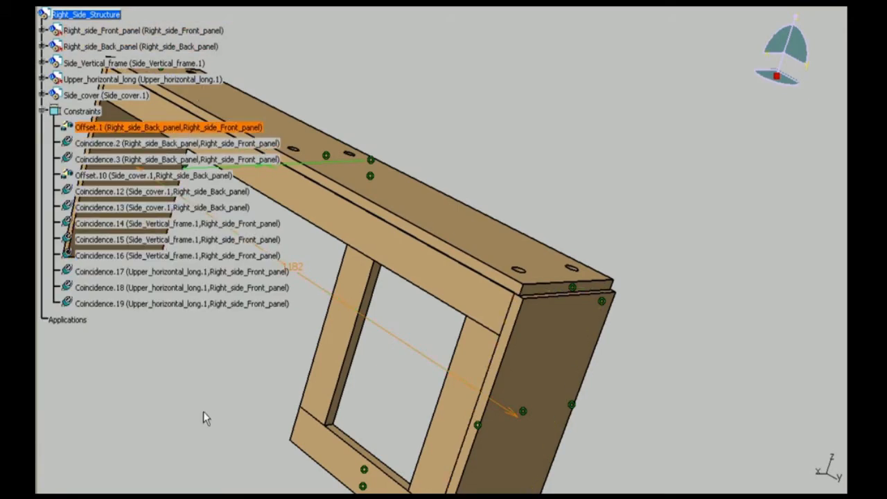
middle_drag(214, 199, 416, 333)
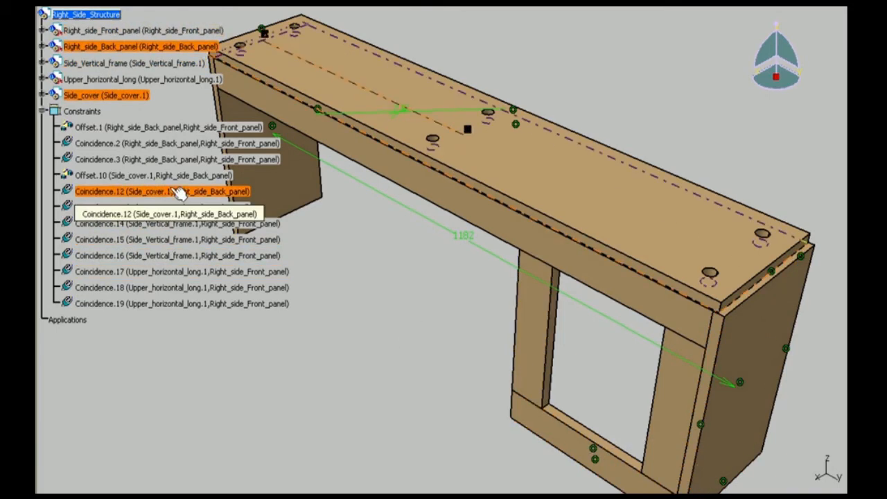
right_click(199, 192)
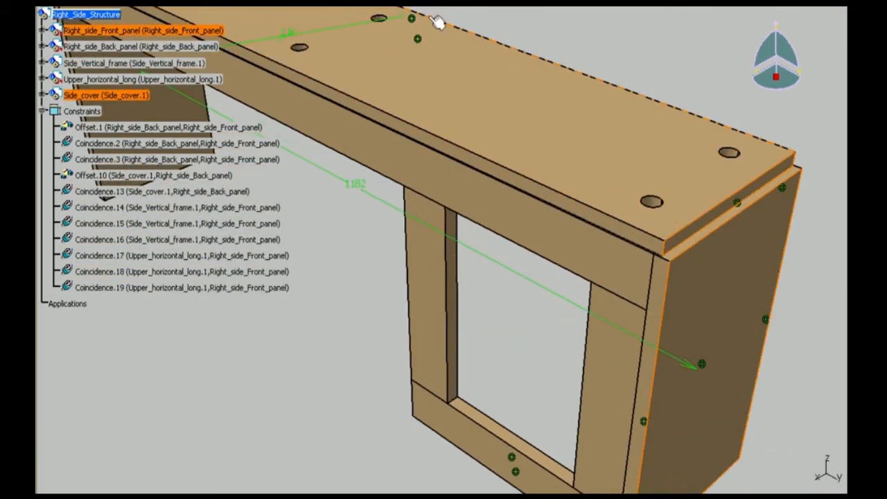
click(437, 8)
click(777, 475)
click(815, 473)
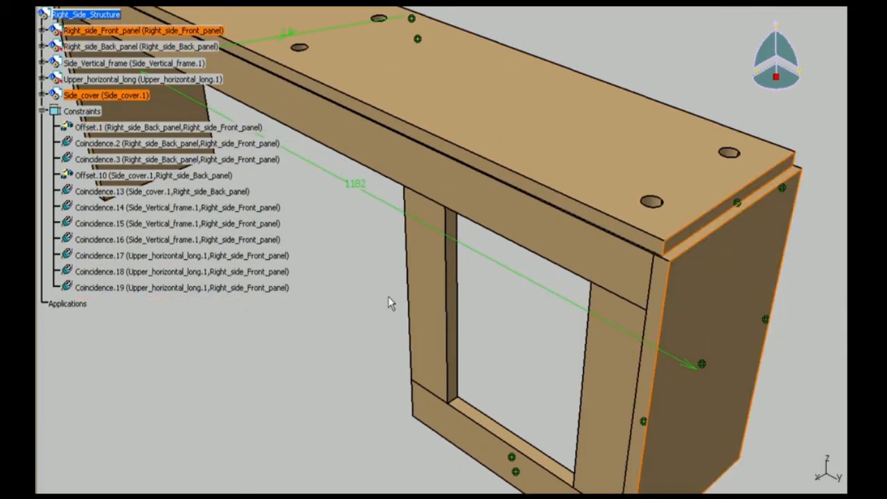
- Delete the Coincidence.13 constraint between Side_cover and Right_side_Back_panel
middle_drag(392, 303, 459, 303)
middle_drag(434, 201, 297, 213)
middle_drag(255, 190, 419, 207)
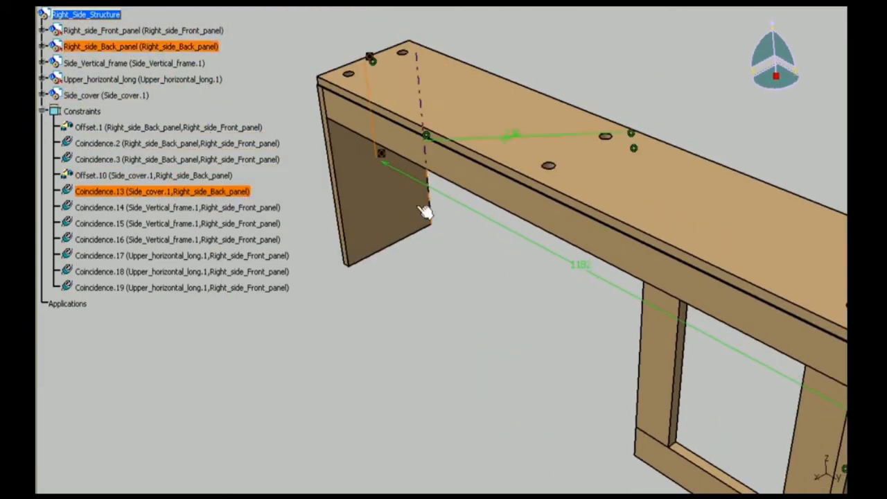
middle_drag(575, 264, 371, 139)
- Constrain the end face of Side_cover to the outer face of Right_side_Front_panel with a coincidence
click(635, 201)
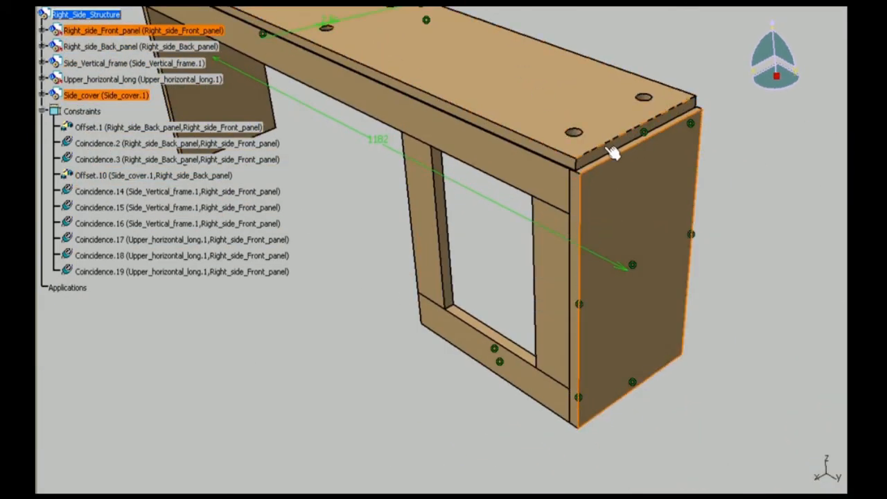
click(636, 131)
click(772, 473)
middle_drag(589, 325, 500, 62)
drag(388, 163, 362, 119)
click(771, 475)
- Add a second coincidence constraint between the underside of Side_cover and Right_side_Front_panel
middle_drag(513, 312, 453, 183)
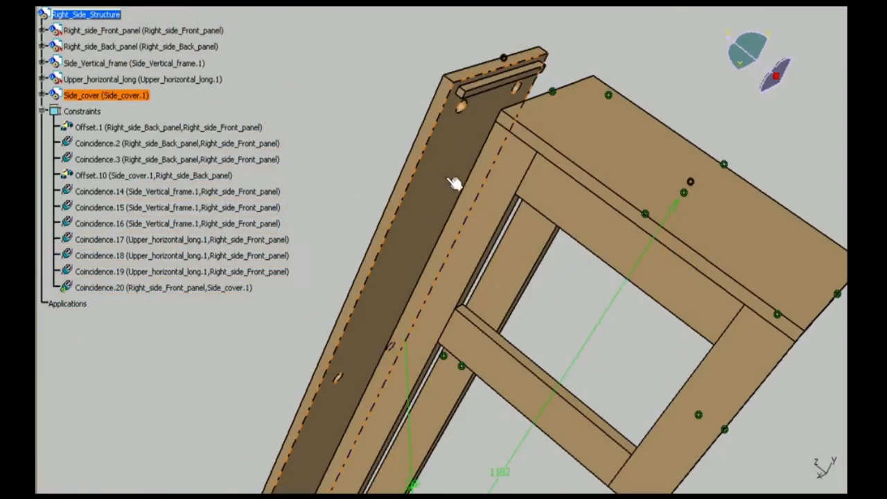
click(453, 182)
middle_drag(527, 291, 644, 231)
click(821, 270)
click(773, 474)
- Expand Side_cover and examine the offset constraint of its position lock near the cover's end
middle_drag(642, 368, 500, 182)
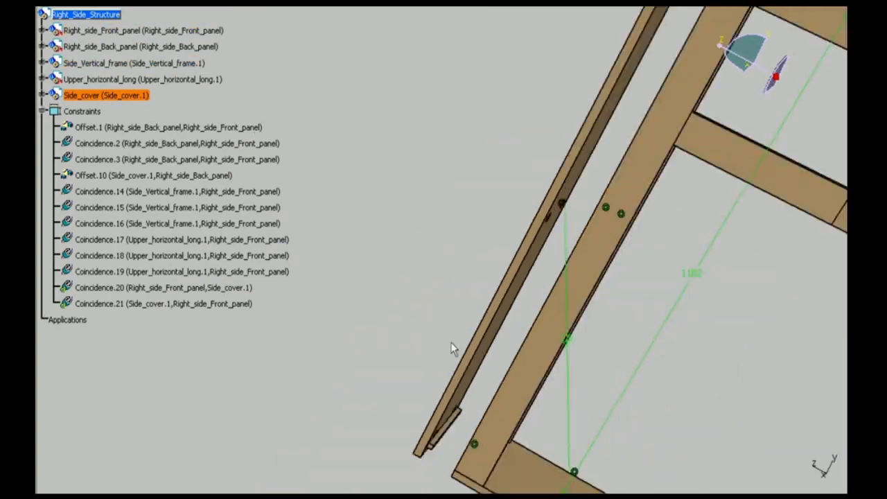
middle_drag(451, 347, 659, 337)
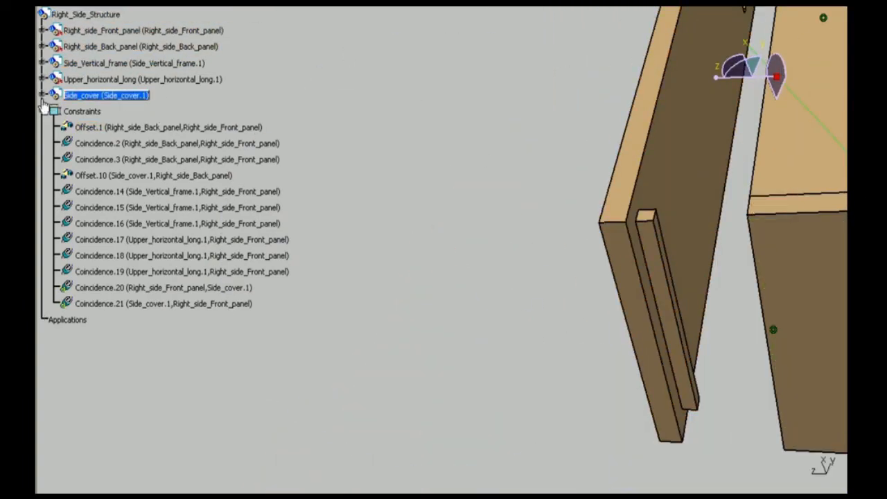
click(42, 95)
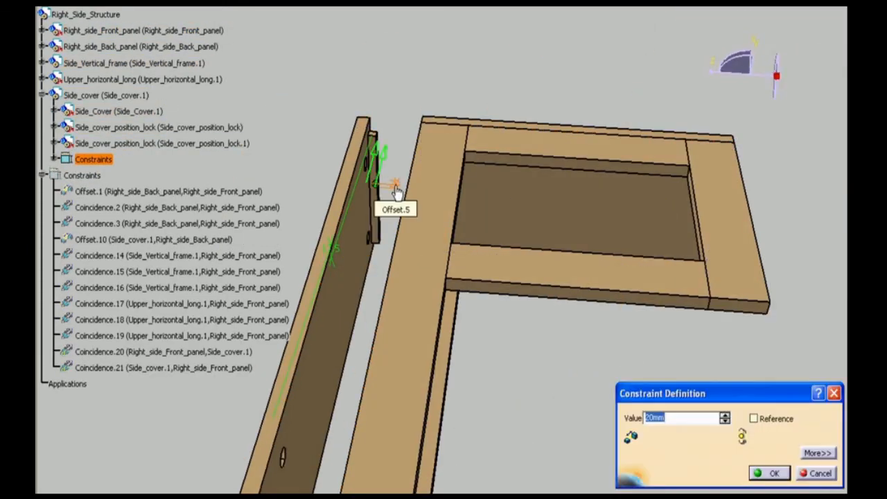
click(418, 295)
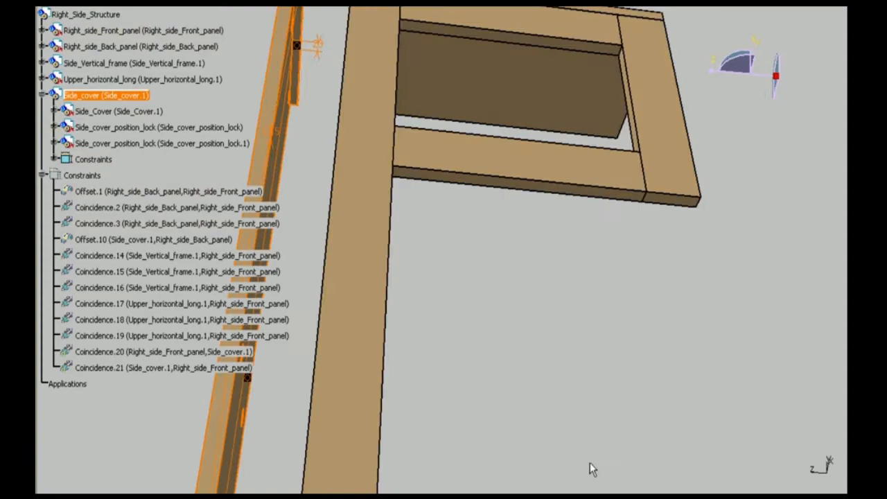
middle_drag(590, 467, 466, 348)
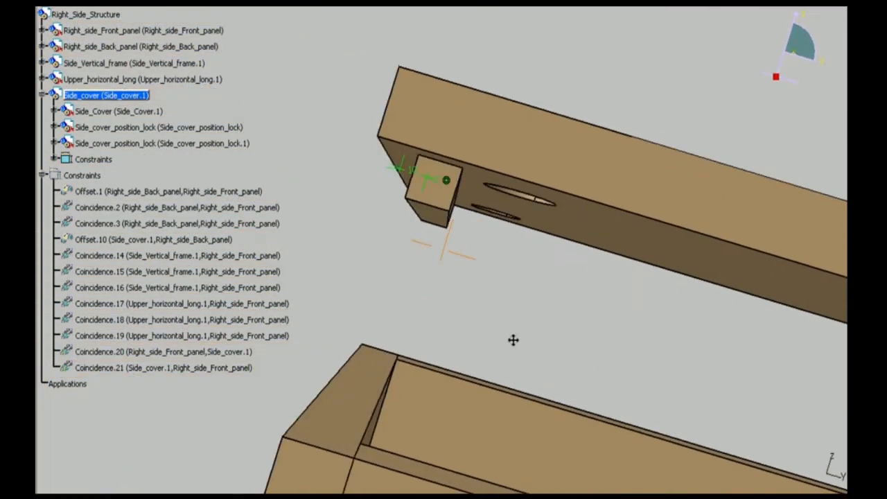
- Collapse the expanded branches, update Right_Side_Structure to seat the cover on its frame, and save it
click(43, 95)
click(43, 110)
click(85, 13)
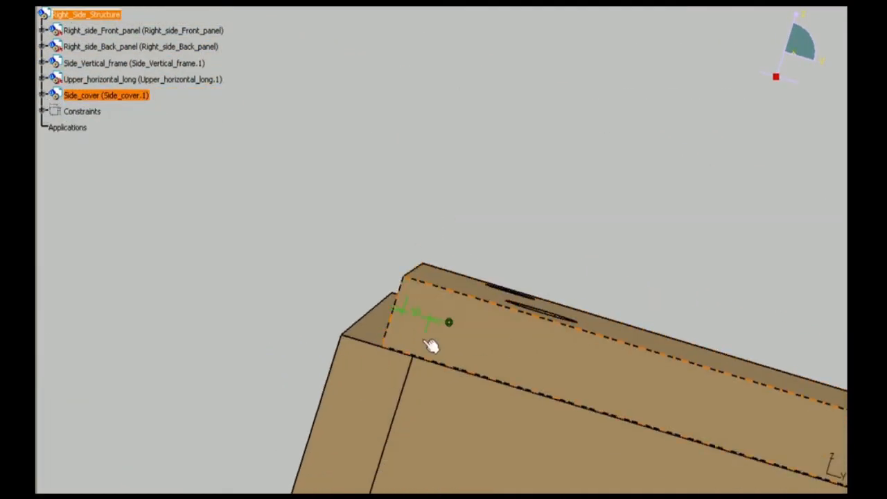
middle_drag(432, 346, 470, 308)
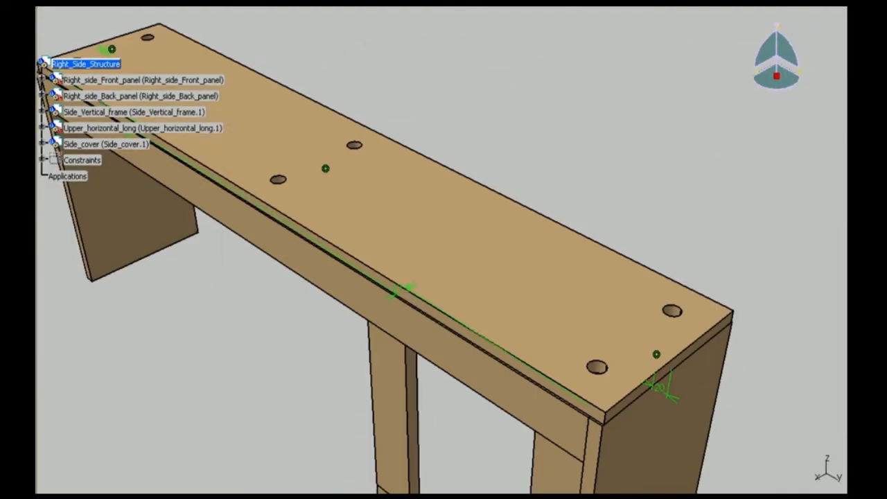
key(ctrl+s)
key(Return)
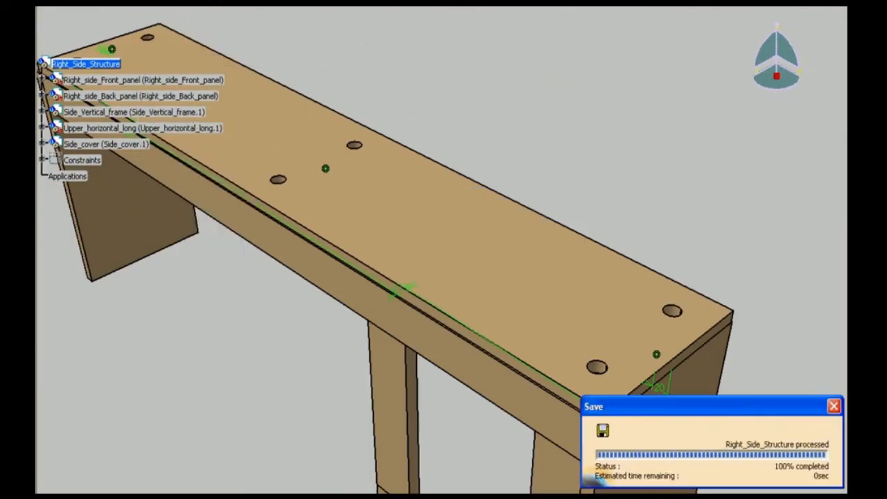
- Set the length of Bed_platform to 1208 mm in the camper van assembly
click(139, 328)
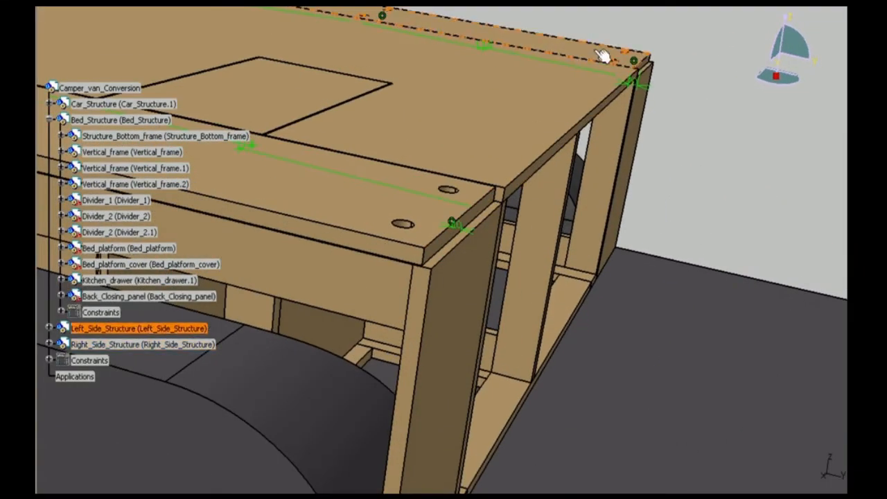
ctrl+click(69, 120)
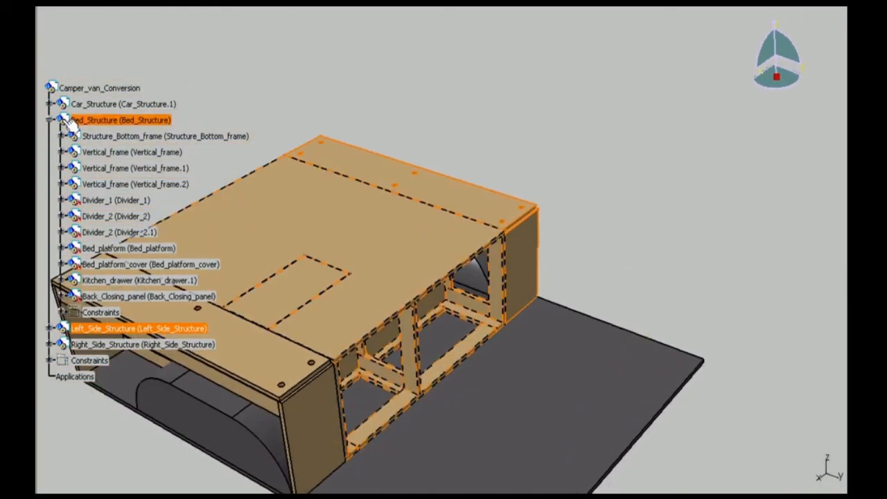
click(487, 241)
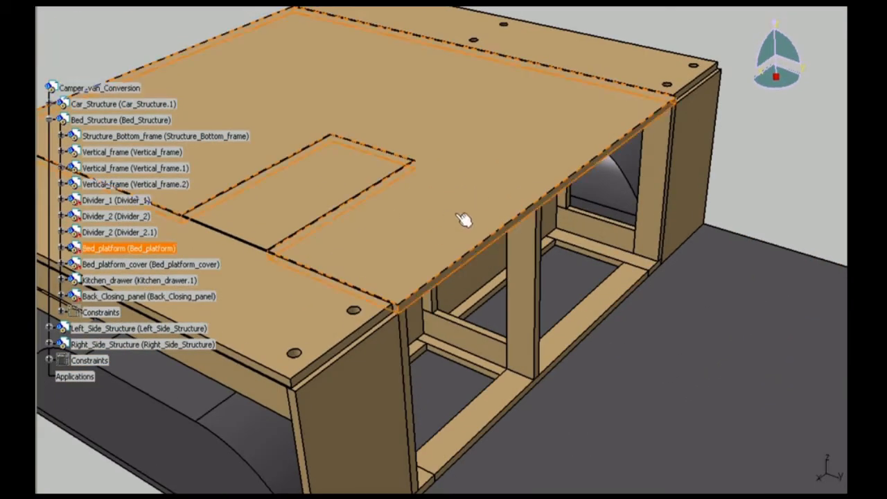
double_click(463, 219)
double_click(606, 85)
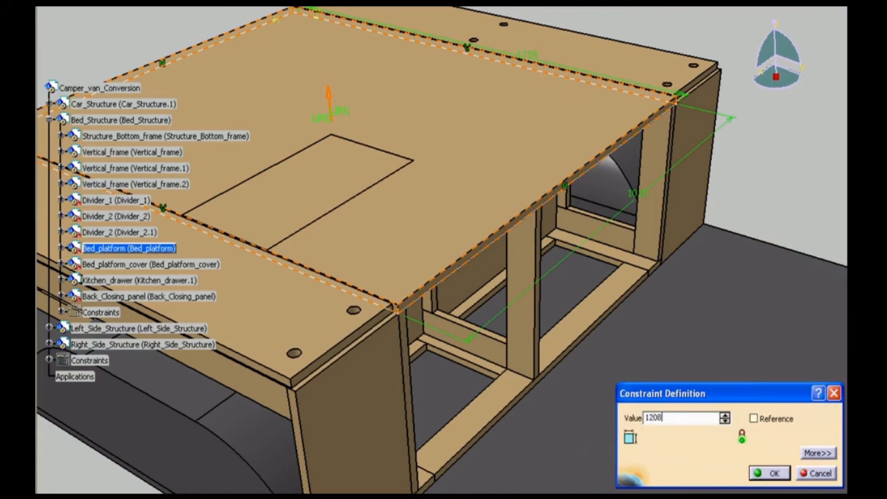
click(780, 478)
- Insert a new part into Bed_Structure, using the assembly origin as the part's origin point
middle_drag(419, 324, 422, 340)
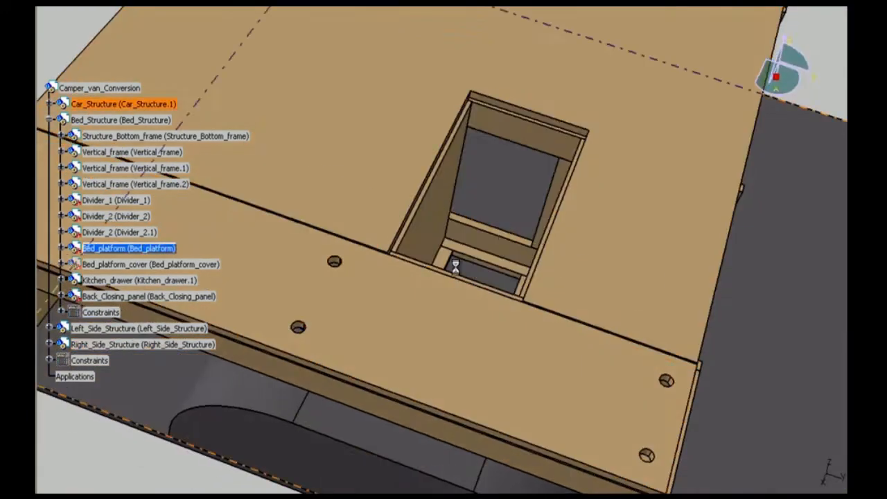
middle_drag(453, 266, 402, 228)
middle_drag(428, 328, 586, 288)
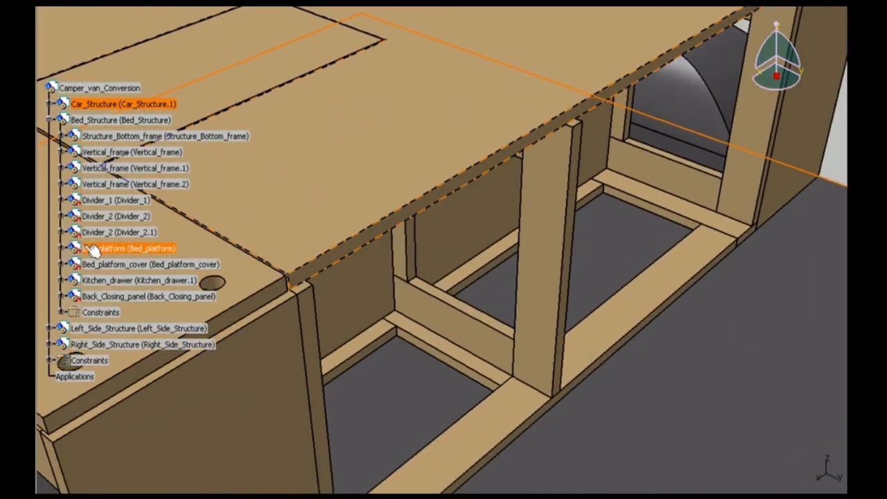
right_click(101, 130)
mouse_move(159, 356)
click(233, 407)
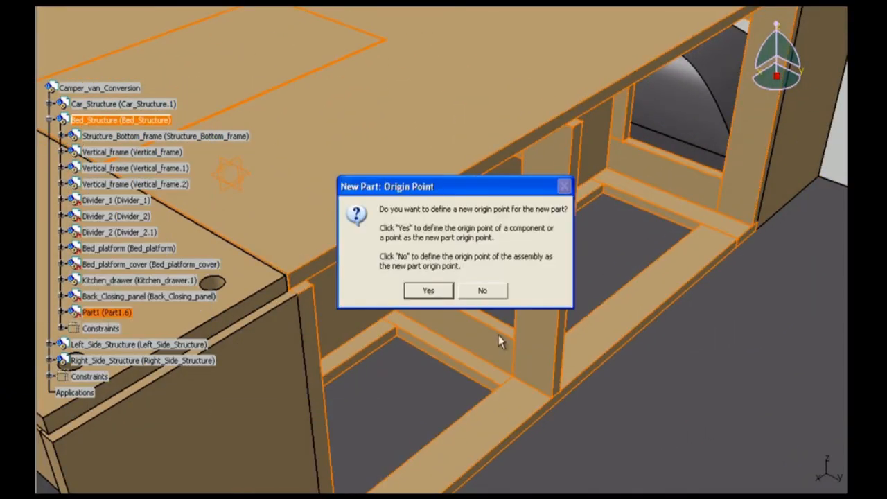
click(479, 289)
- Rename the new part in Bed_Structure as Front_upper_traverse_short, for both its instance name and part number
right_click(104, 315)
click(145, 79)
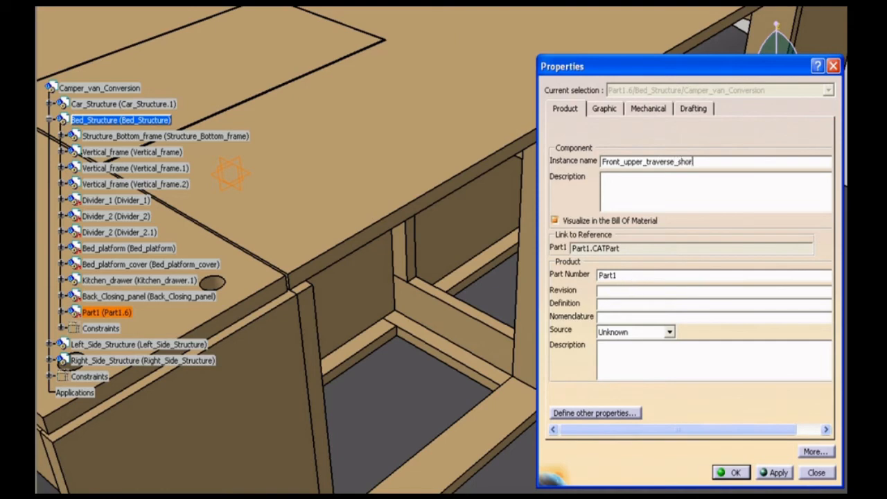
click(731, 473)
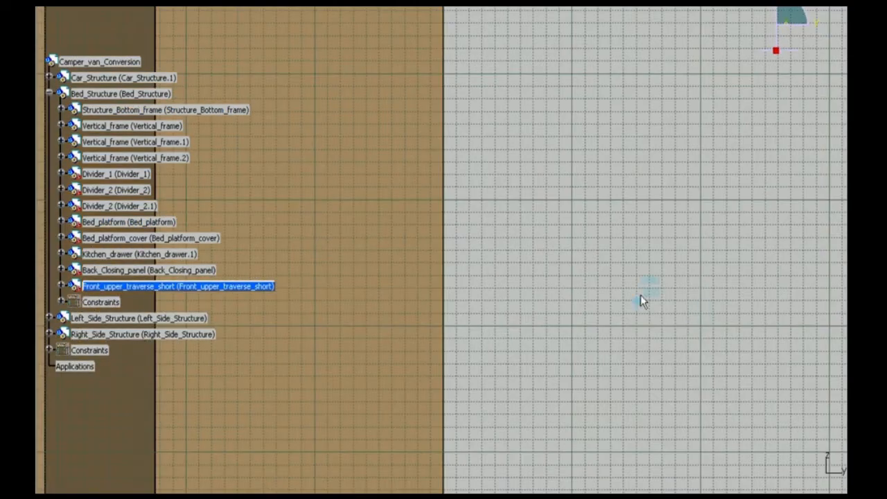
- Sketch a rectangular profile from the origin in Front_upper_traverse_short and dimension its width and height
mouse_move(642, 299)
middle_down()
mouse_move(542, 237)
mouse_move(414, 298)
middle_up()
click(434, 337)
middle_drag(434, 337, 486, 309)
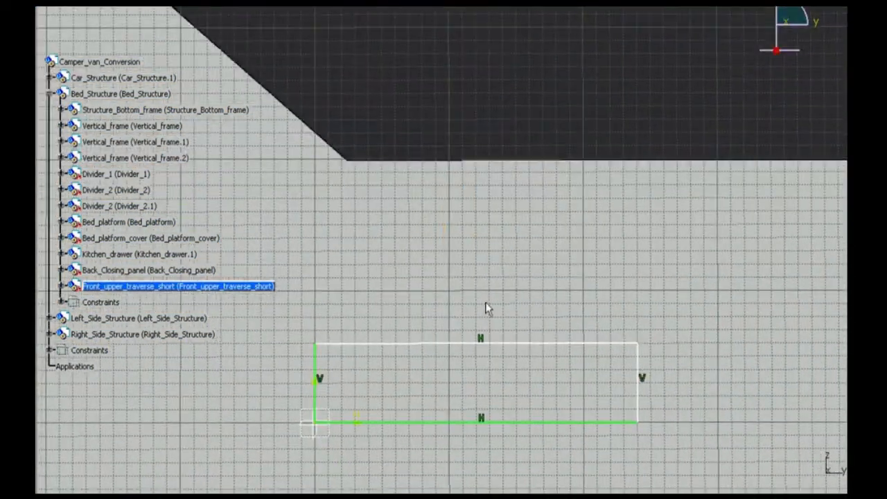
double_click(477, 277)
key(Return)
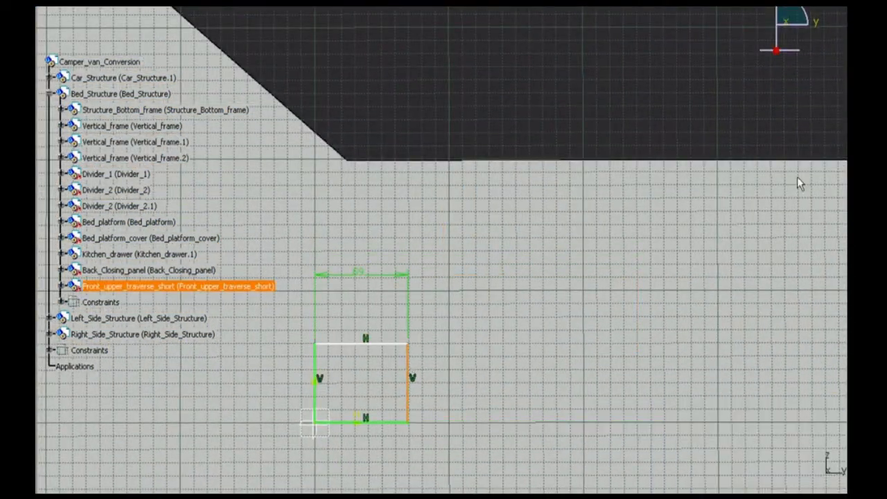
double_click(497, 388)
key(Return)
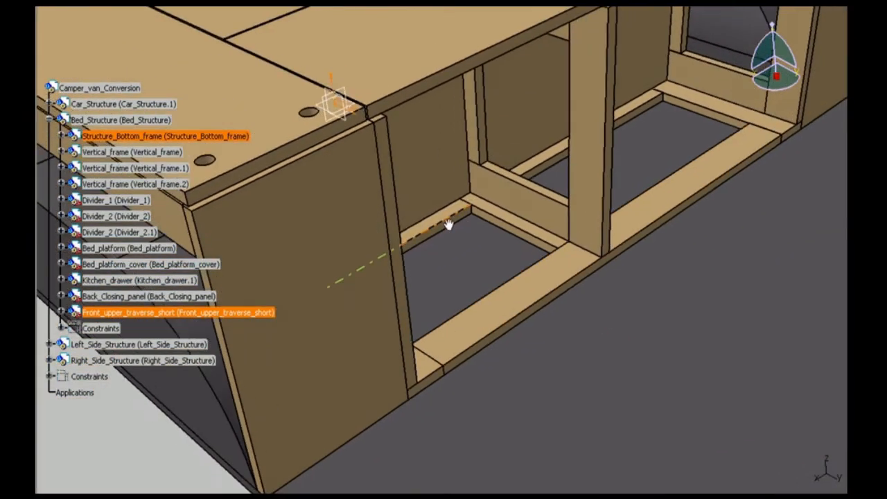
- Extrude the short traverse's rectangular profile as a 400 mm pad
middle_drag(448, 224, 624, 174)
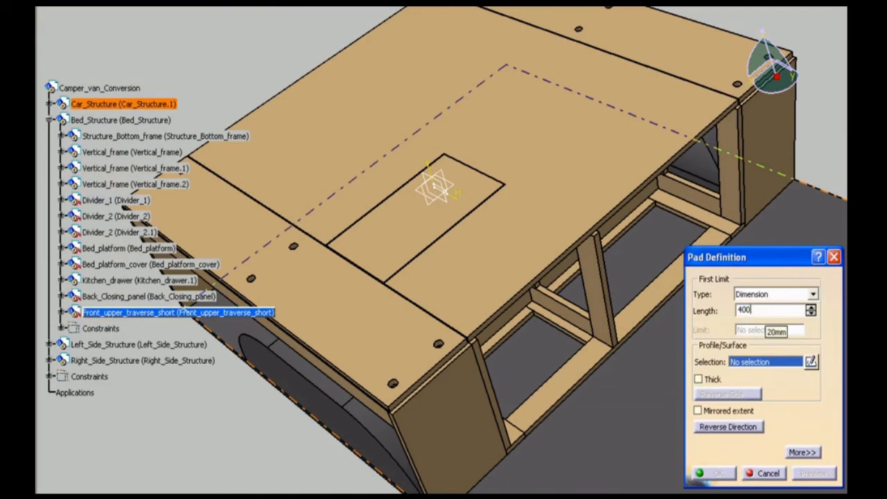
click(717, 474)
middle_drag(478, 388, 416, 228)
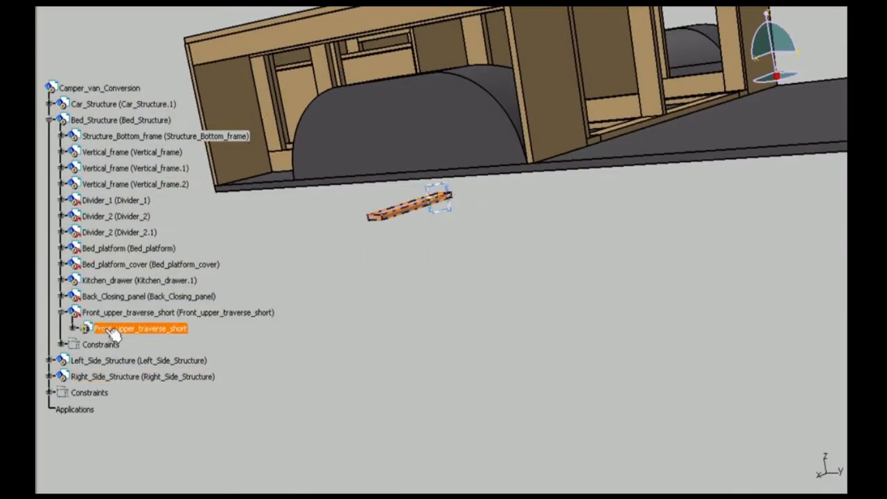
- Apply the Timber material to Front_upper_traverse_short and set its PartBody fill colour to light wood brown
double_click(113, 335)
scroll(490, 321, down, 2)
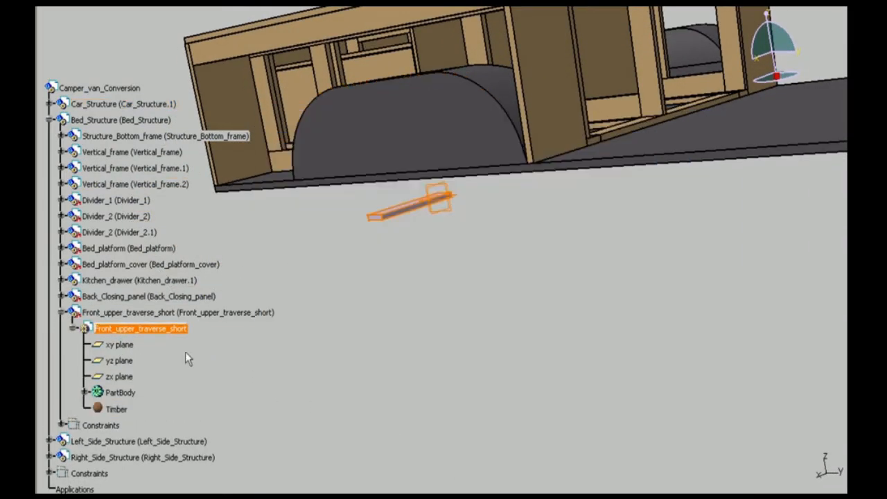
right_click(118, 393)
click(159, 157)
click(643, 109)
click(624, 150)
click(623, 365)
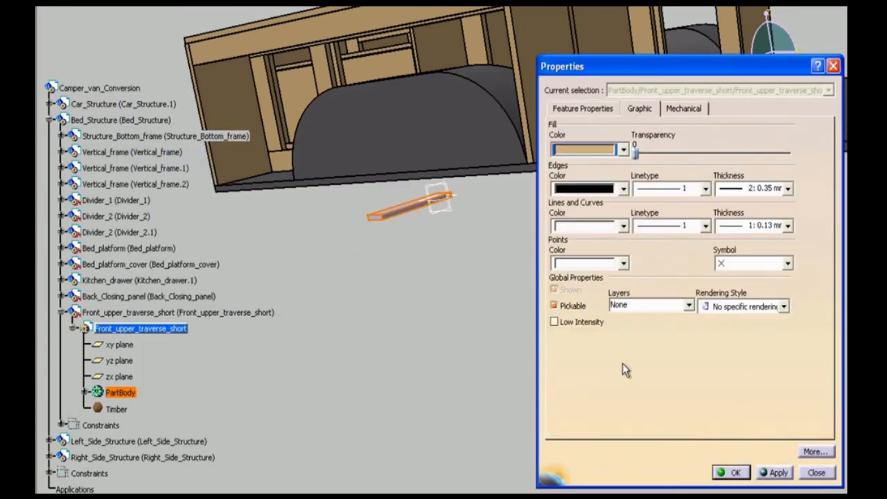
click(732, 472)
- Activate Bed_Structure and make the short traverse's yz plane coincident with the front face of Vertical_frame.2, using the Same orientation
click(371, 291)
middle_drag(370, 291, 554, 277)
double_click(121, 120)
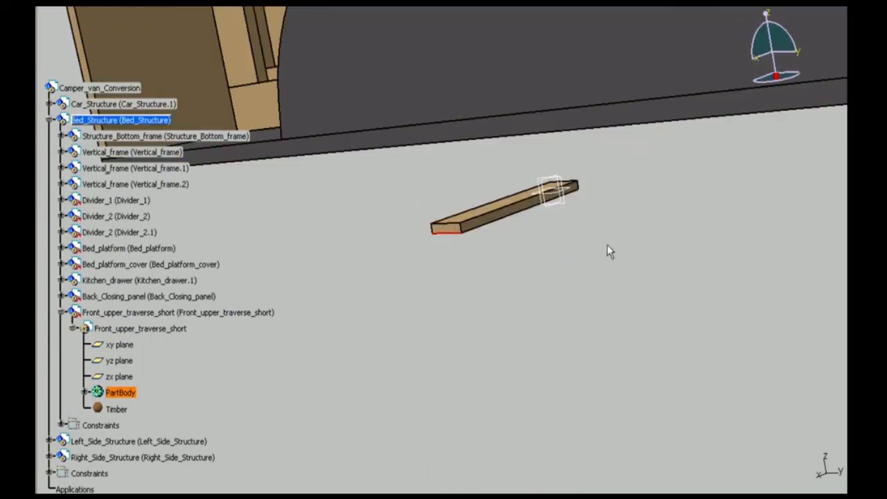
click(554, 199)
middle_drag(610, 239, 486, 264)
click(468, 231)
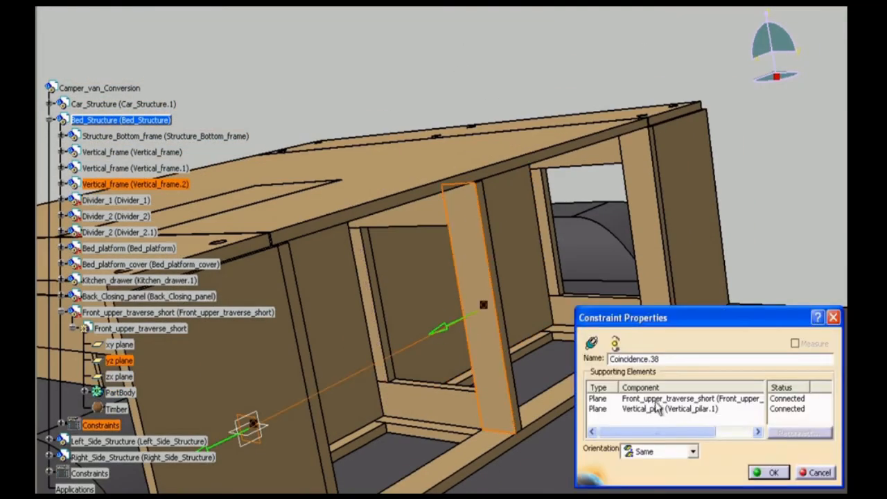
click(758, 472)
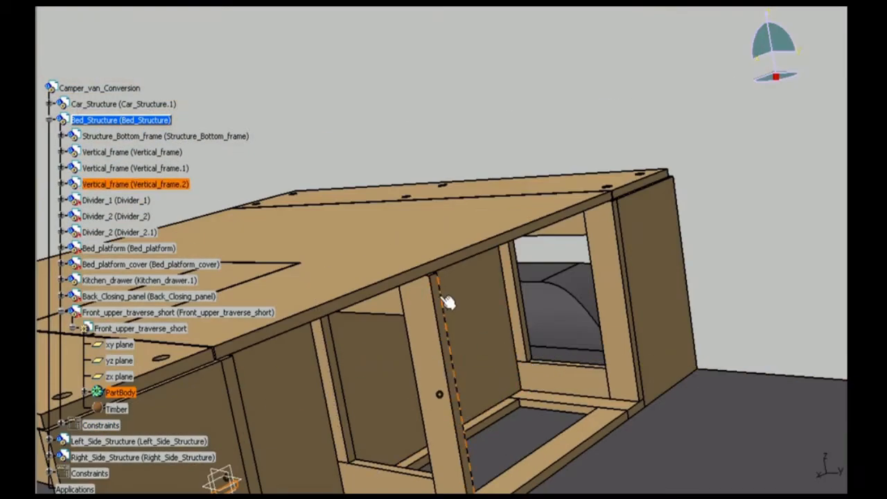
- Constrain the short traverse to the side and top faces of Vertical_frame.2, update its position, and collapse its branch
middle_drag(443, 299, 574, 349)
click(419, 6)
click(771, 473)
middle_drag(526, 229, 392, 344)
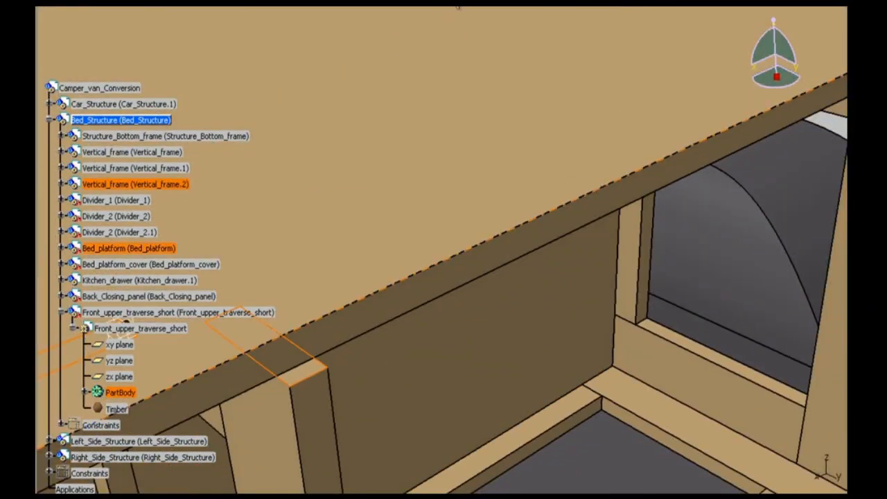
middle_drag(458, 7, 226, 402)
click(61, 312)
middle_drag(769, 138, 353, 278)
click(735, 187)
middle_drag(300, 356, 349, 319)
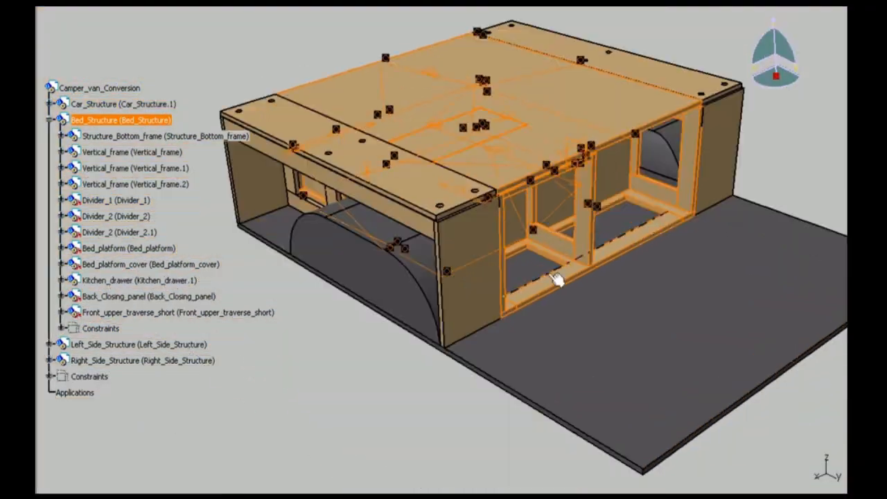
- Insert another part into Bed_Structure at the assembly origin and rename it as Front_upper_traverse_long
right_click(101, 122)
mouse_move(158, 359)
click(253, 220)
click(482, 293)
right_click(92, 328)
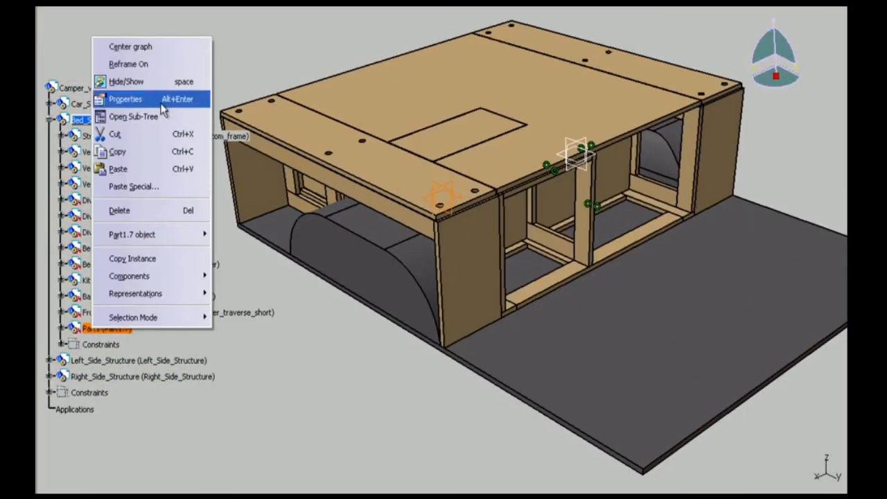
click(125, 99)
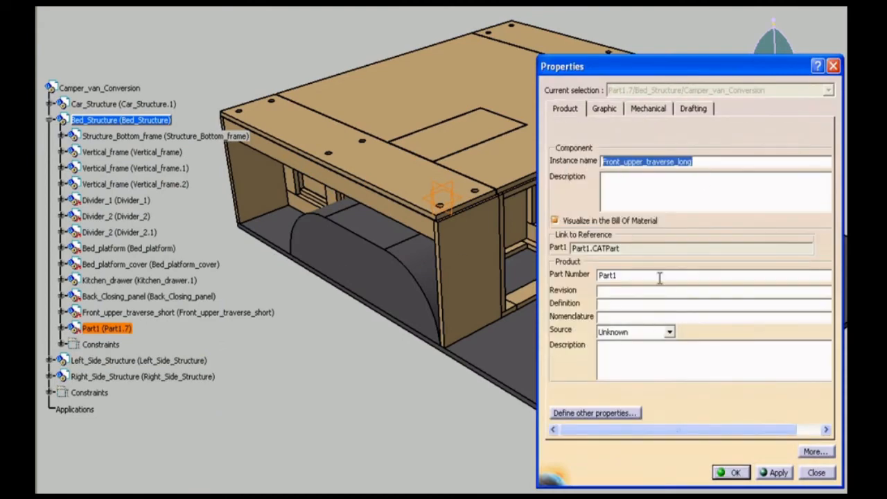
key(Return)
- Sketch a rectangle from the origin in Front_upper_traverse_long and set its width to 70 mm
click(458, 215)
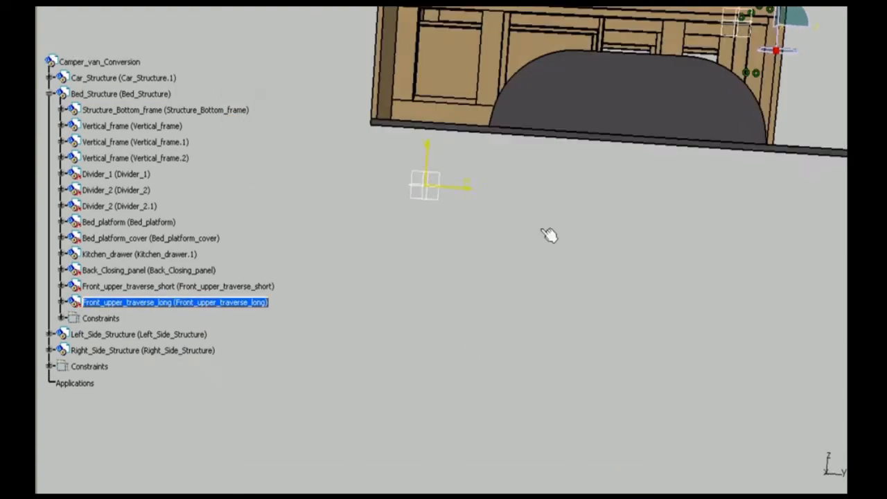
click(505, 165)
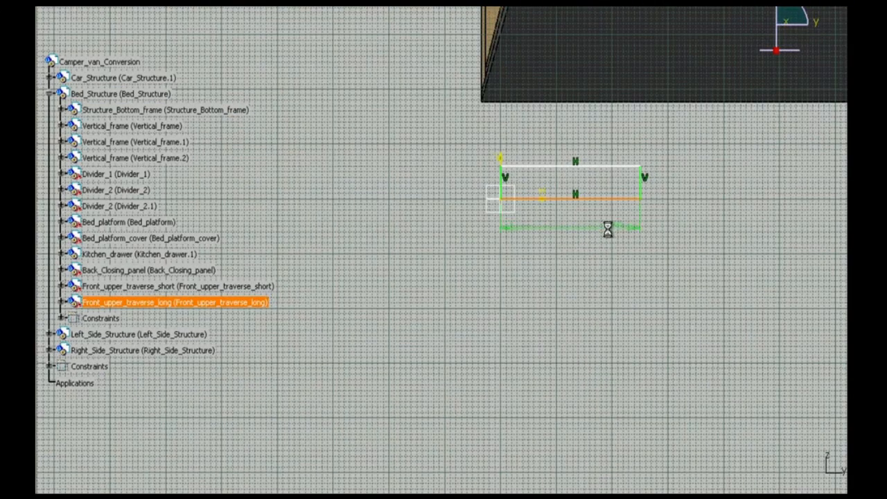
click(574, 230)
double_click(574, 230)
text(70)
key(Return)
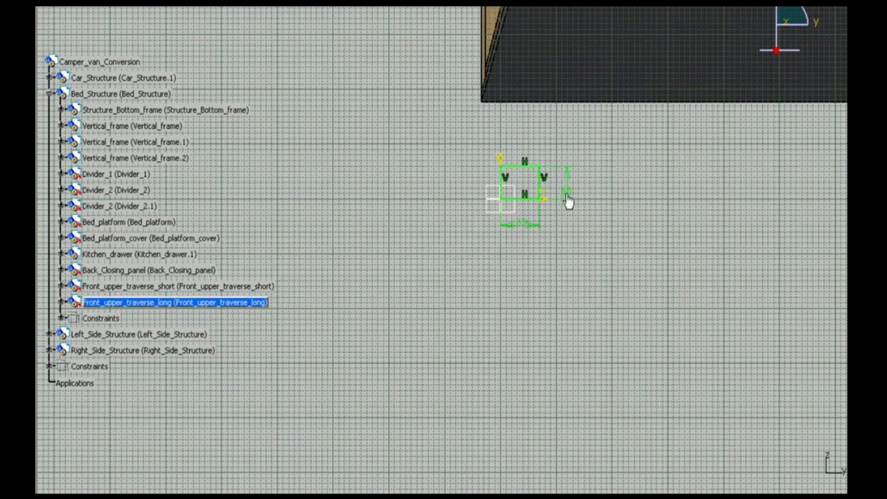
- Set the height of the long traverse's rectangle and extrude the profile as a pad
click(567, 201)
double_click(568, 215)
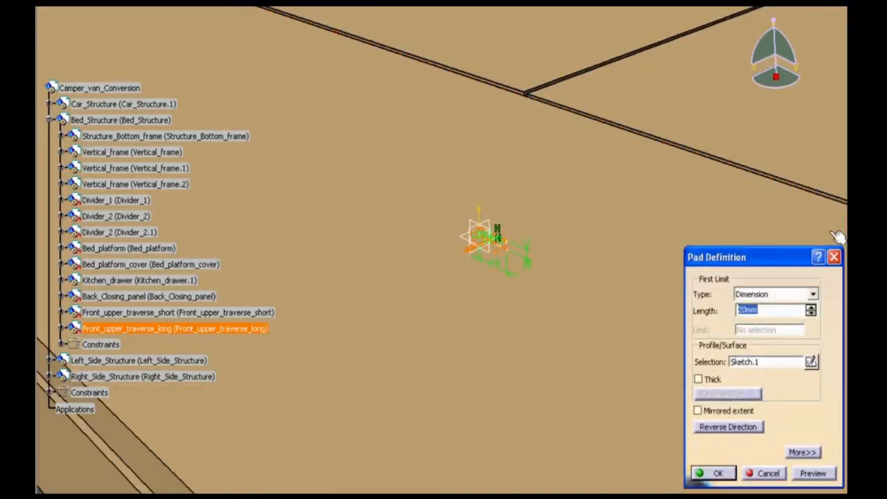
click(714, 473)
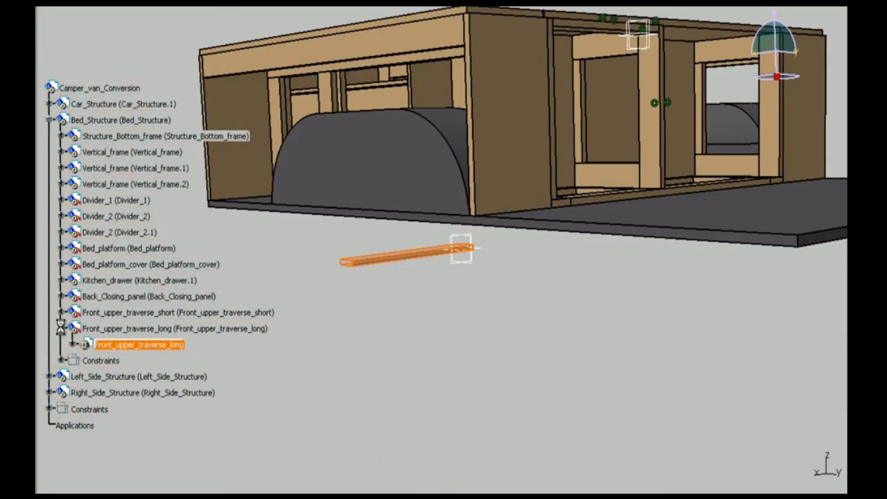
- Apply the Timber material to Front_upper_traverse_long
click(500, 493)
click(578, 169)
drag(708, 298, 708, 363)
click(430, 412)
click(596, 493)
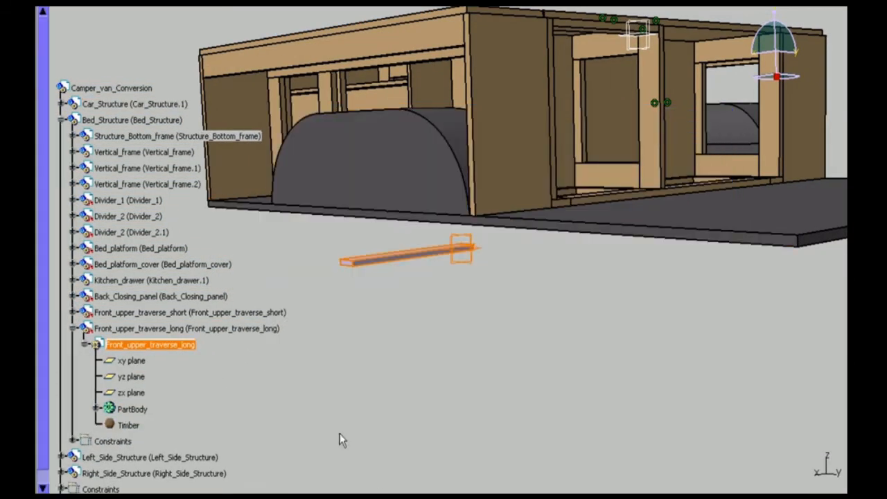
- Set the fill colour of the long traverse's PartBody to light wood brown
right_click(125, 409)
click(156, 172)
click(636, 107)
click(594, 150)
click(590, 341)
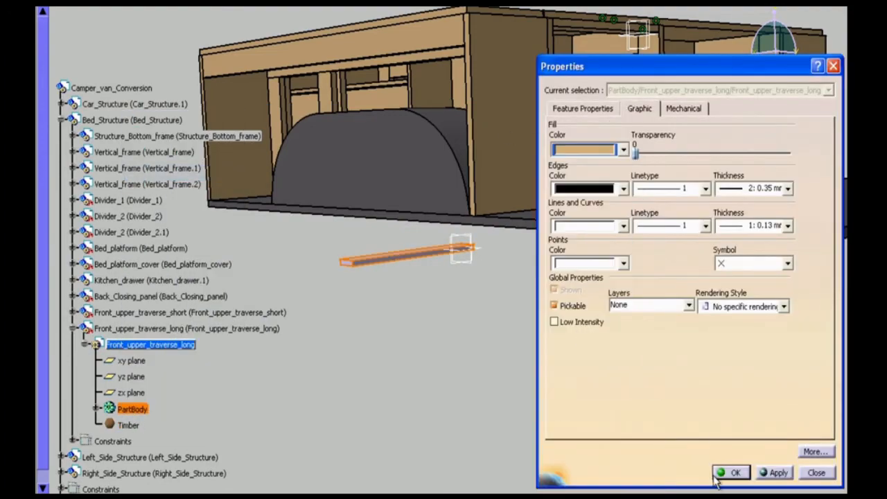
click(727, 473)
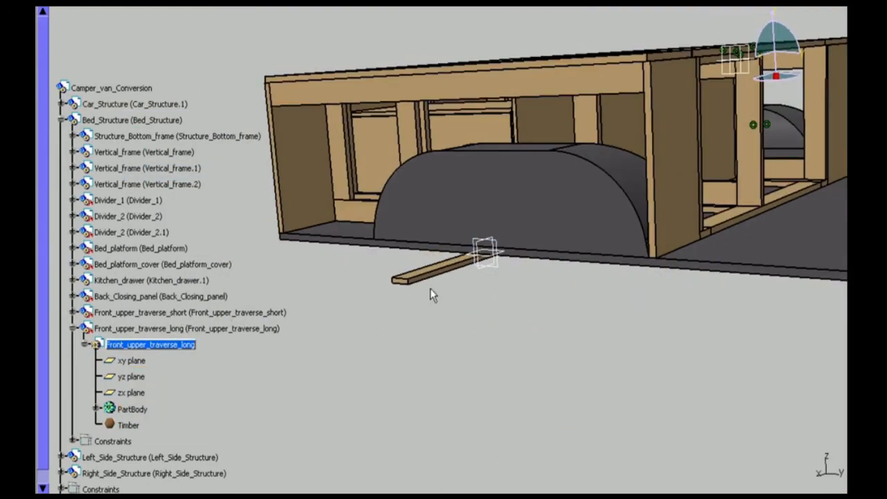
- Activate Bed_Structure and make the long traverse's end face coincident with the side face of Vertical_frame.2
middle_drag(404, 281, 420, 199)
double_click(131, 120)
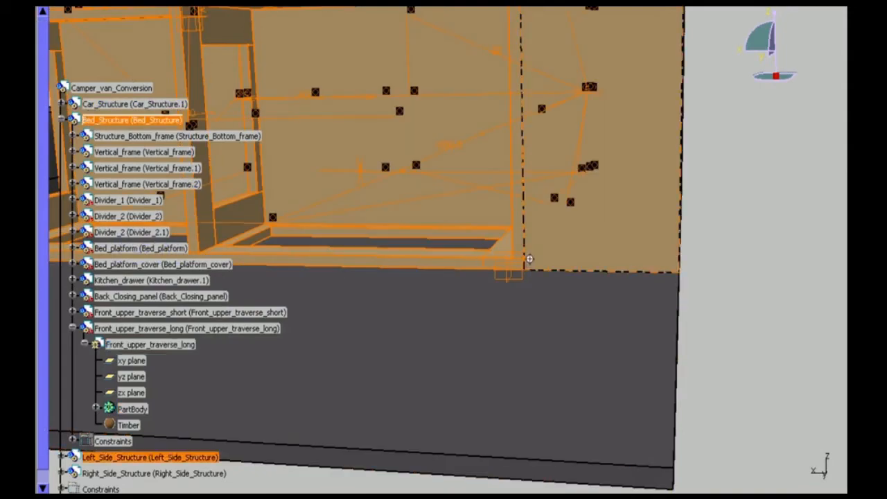
click(589, 319)
middle_drag(530, 258, 500, 339)
click(688, 211)
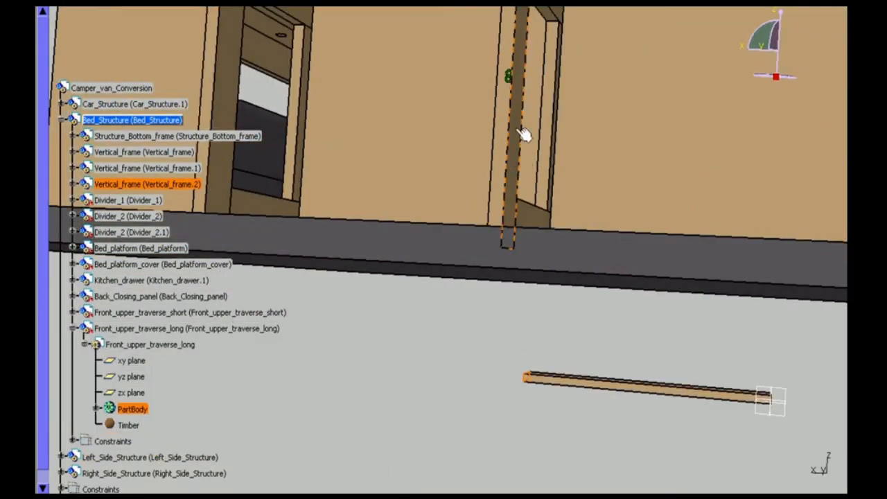
double_click(511, 80)
middle_drag(534, 244, 475, 7)
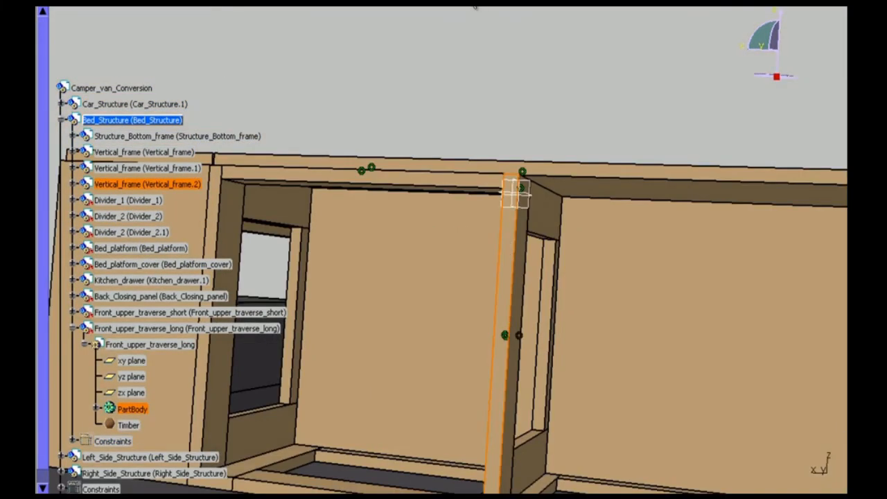
click(476, 6)
click(713, 458)
- Make the long traverse's top face coincident with the top of Vertical_frame.2, update its position, and collapse its branch
middle_drag(713, 457, 563, 322)
click(684, 251)
click(486, 9)
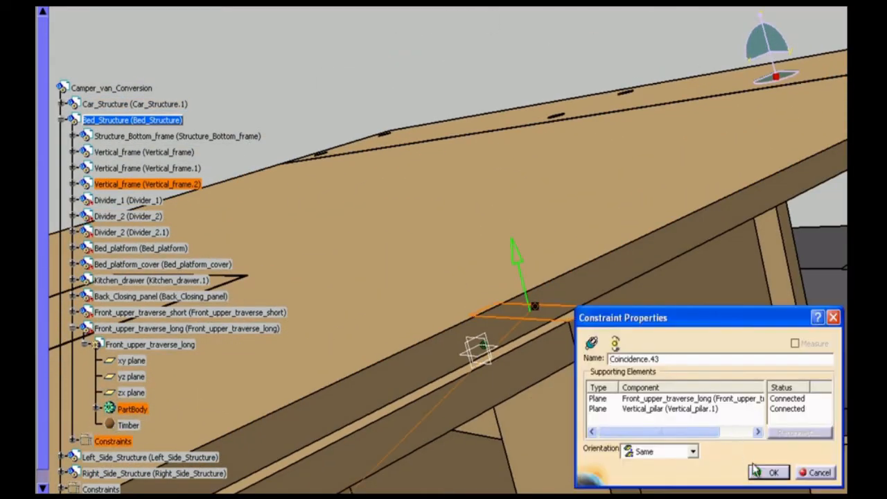
click(760, 472)
middle_drag(543, 257, 529, 482)
click(528, 491)
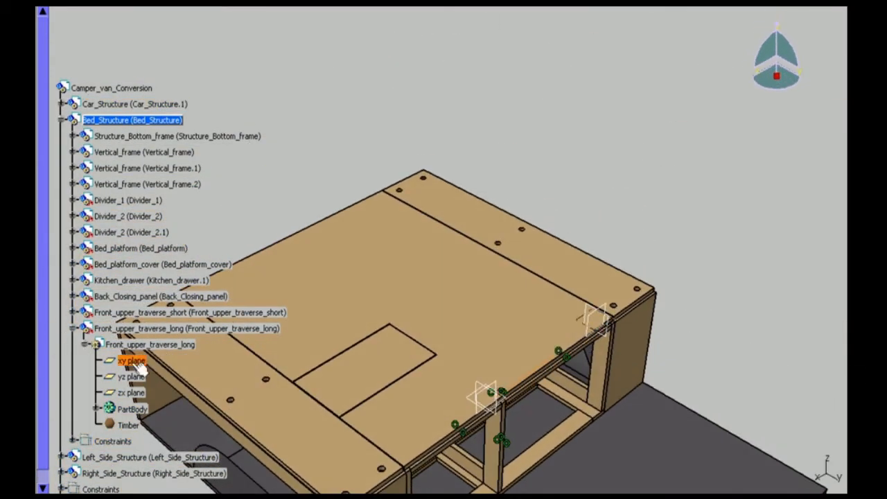
click(72, 330)
middle_drag(500, 342, 546, 190)
click(563, 490)
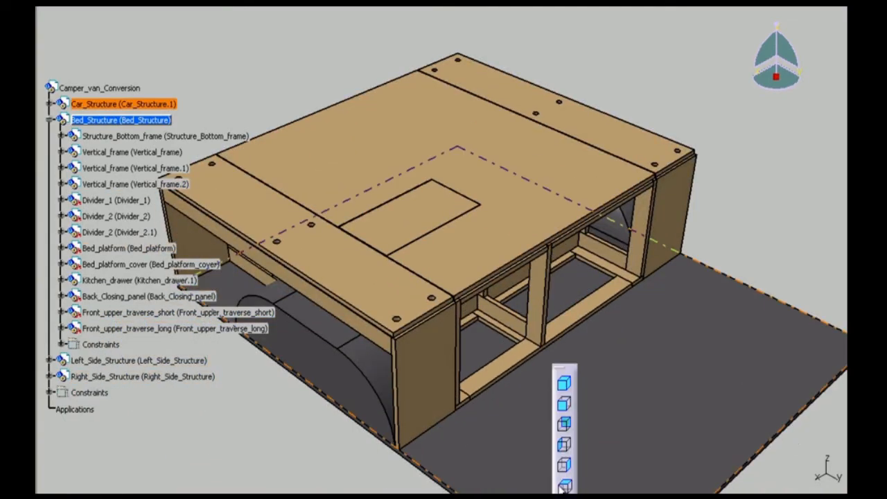
middle_drag(491, 430, 524, 277)
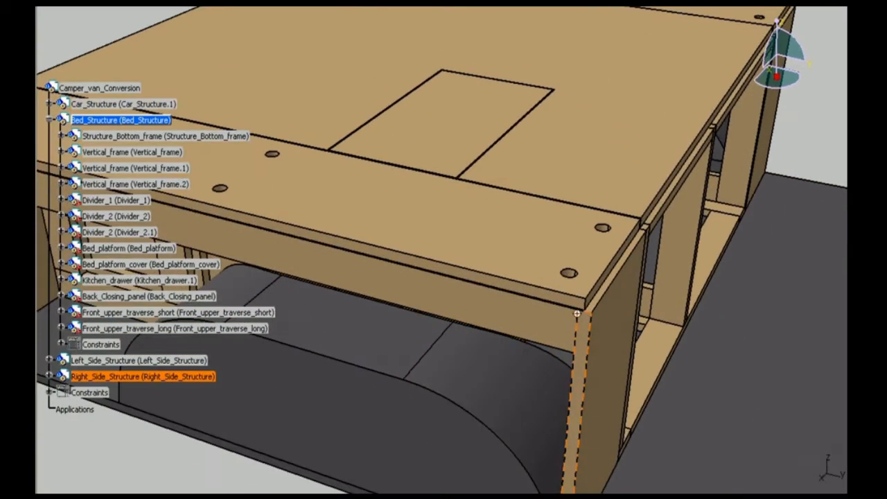
middle_drag(576, 311, 533, 277)
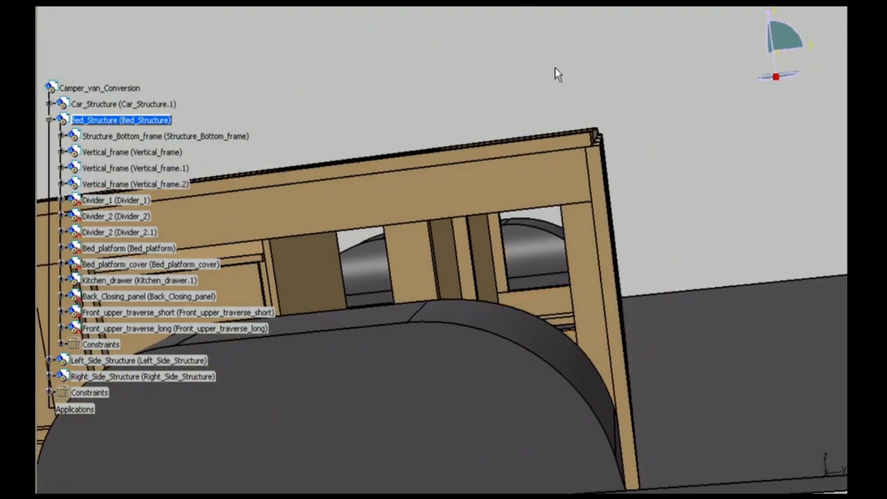
click(562, 490)
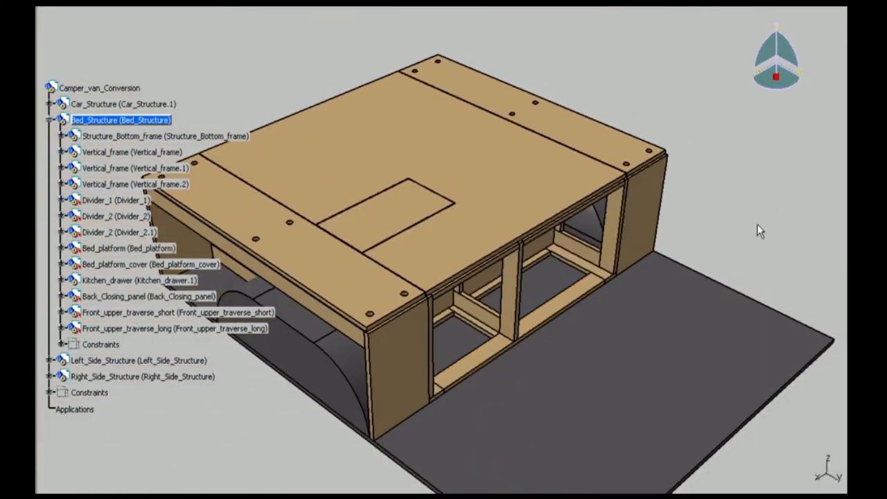
- Insert a further new part into Bed_Structure, using the assembly origin as its origin point
right_click(69, 120)
mouse_move(139, 362)
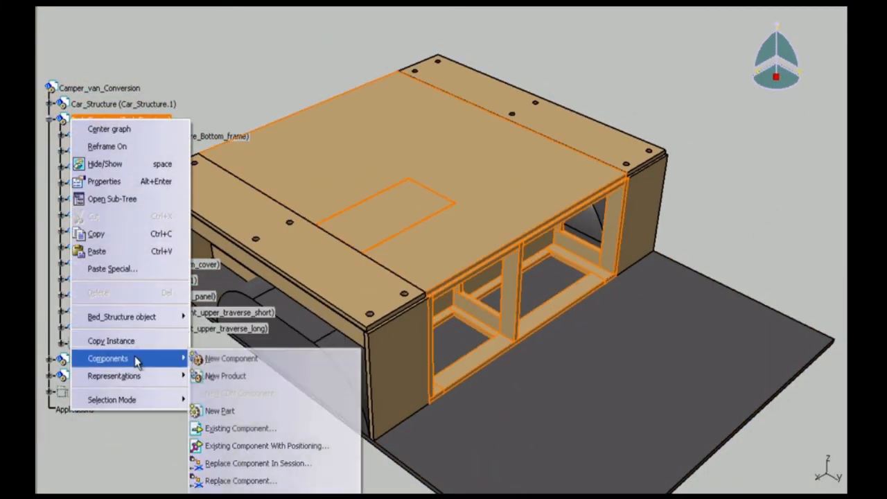
click(207, 412)
click(482, 291)
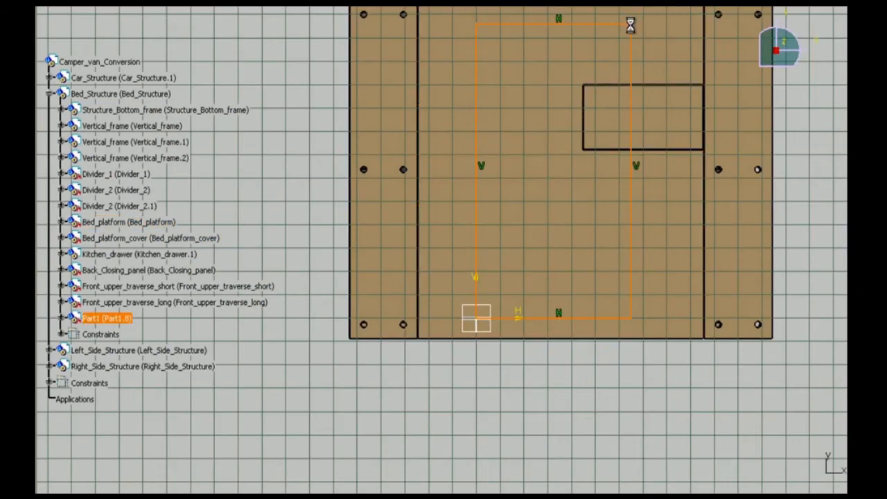
- Size the new part's rectangular sketch to 690 by 745 mm and pad it 18 mm
middle_drag(457, 173, 516, 284)
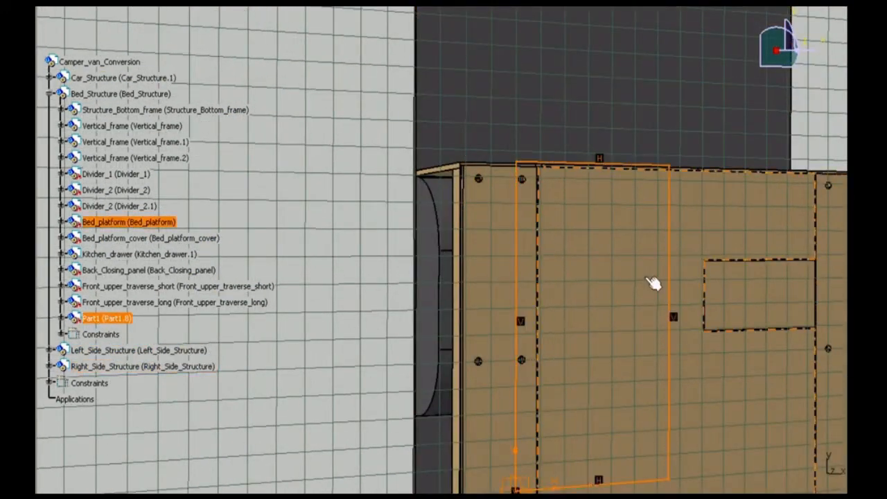
middle_drag(517, 246, 497, 52)
click(475, 289)
middle_drag(446, 118, 491, 223)
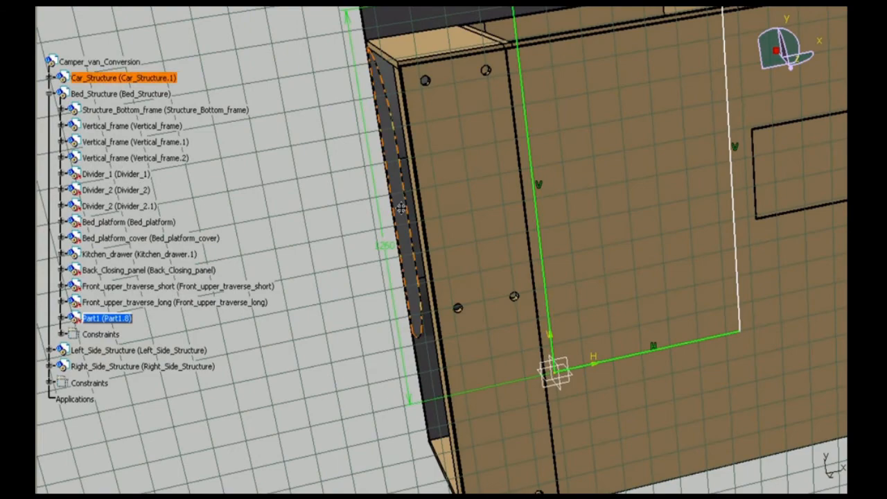
middle_drag(401, 208, 396, 235)
double_click(388, 228)
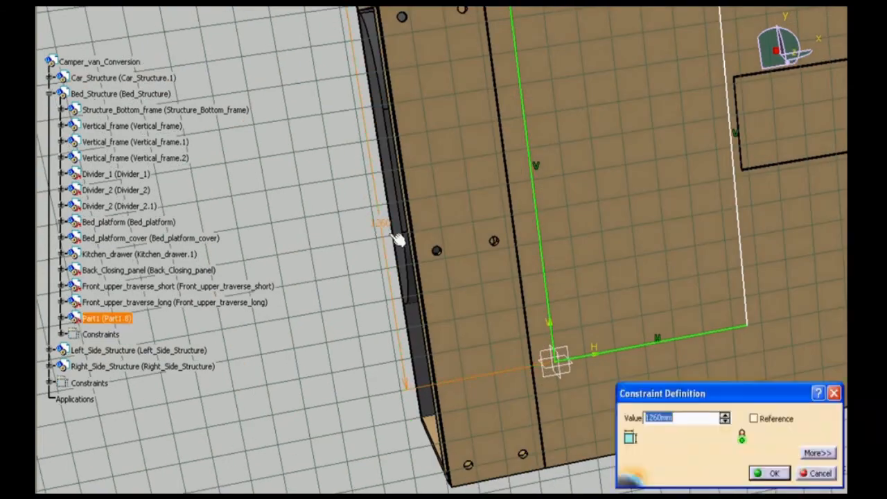
key(Return)
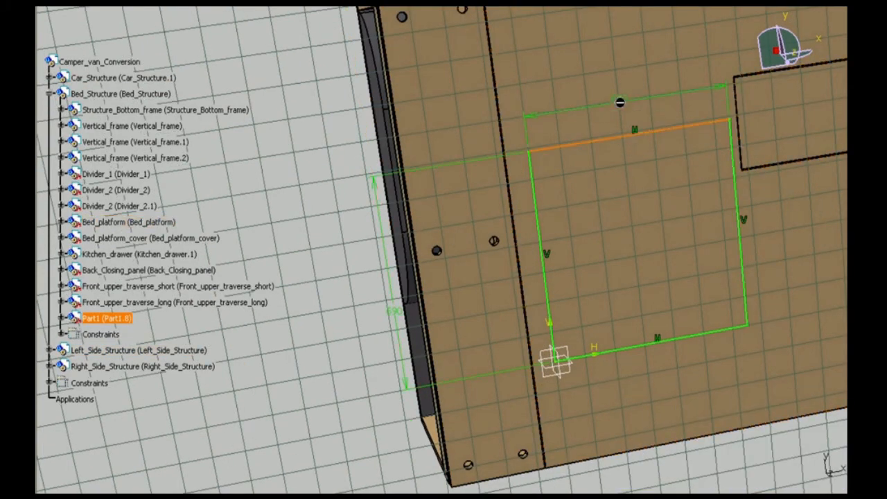
double_click(620, 103)
text(740)
key(Return)
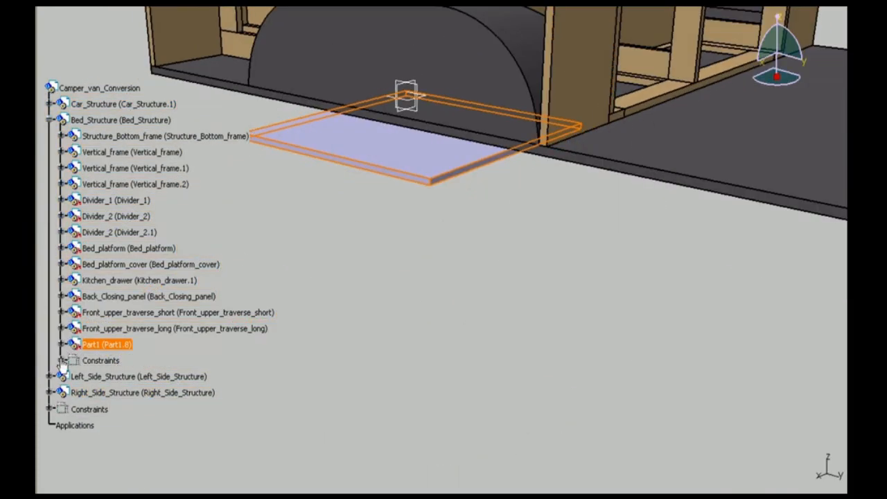
- Rename the new part Bed_platform_folding_panel and give it the Timber material with a light wood brown fill colour
right_click(87, 345)
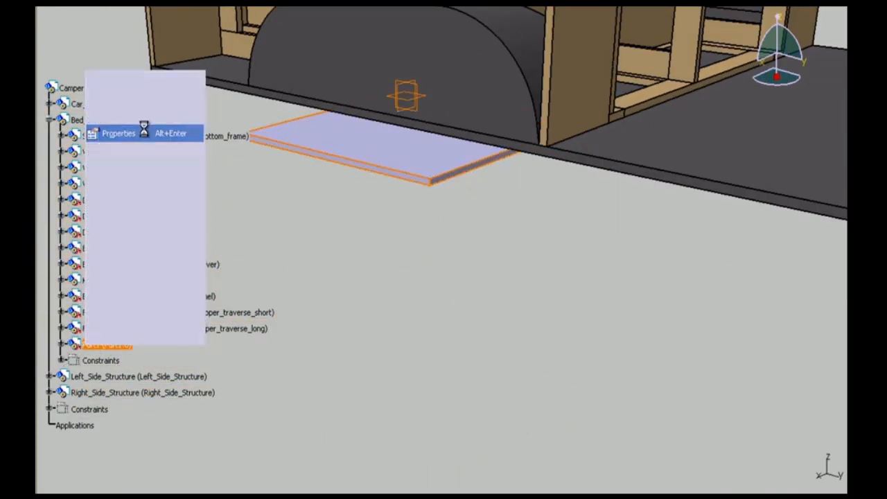
click(146, 131)
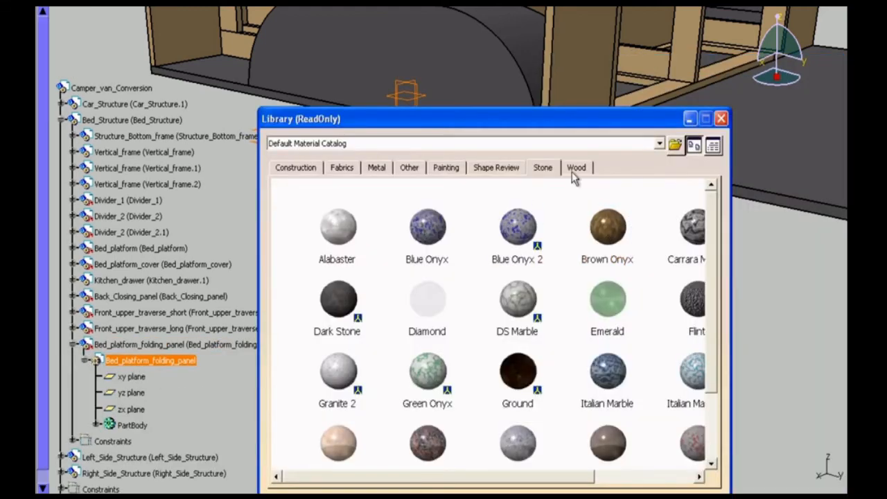
click(576, 168)
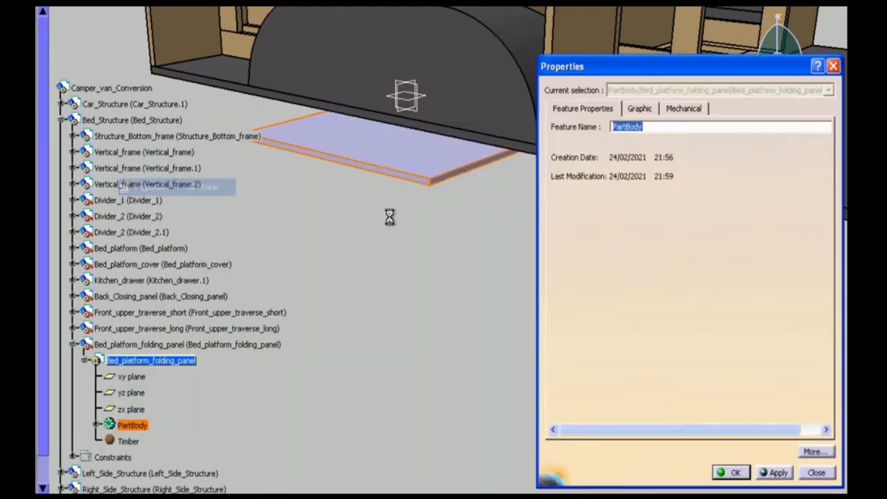
click(622, 152)
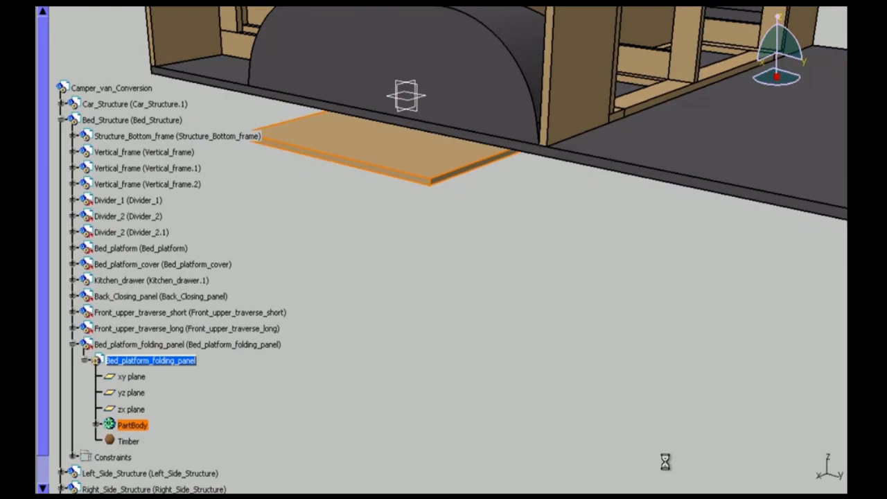
- Activate Bed_Structure and make the folding panel's top face coincident with the top face of Bed_platform
middle_drag(326, 325, 595, 84)
middle_drag(562, 124, 610, 194)
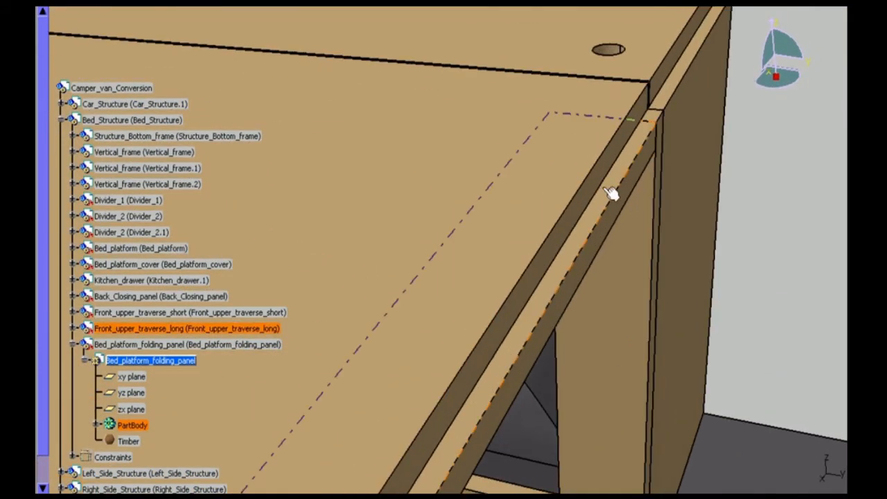
double_click(103, 126)
middle_drag(554, 173, 496, 227)
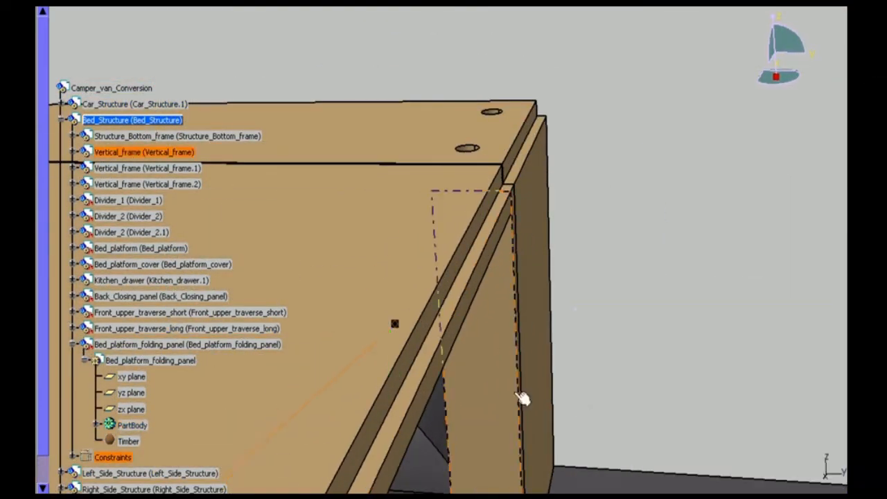
mouse_move(521, 398)
middle_down()
mouse_move(492, 330)
mouse_move(506, 196)
mouse_move(513, 205)
mouse_move(511, 337)
mouse_move(477, 188)
mouse_move(719, 284)
mouse_move(544, 275)
mouse_move(594, 254)
mouse_move(525, 257)
mouse_move(481, 283)
mouse_move(439, 265)
mouse_move(434, 287)
middle_up()
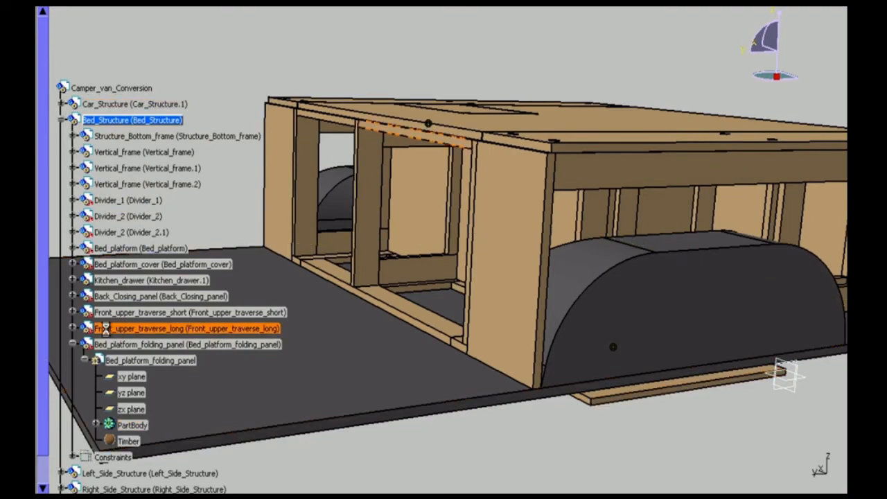
- Hide Left_Side_Structure and Right_Side_Structure
scroll(106, 333, down, 3)
click(111, 375)
ctrl+click(113, 391)
- Add an offset constraint of -242 mm between the folding panel's side face and Bed_platform's side face, and update the assembly
middle_drag(464, 427, 556, 255)
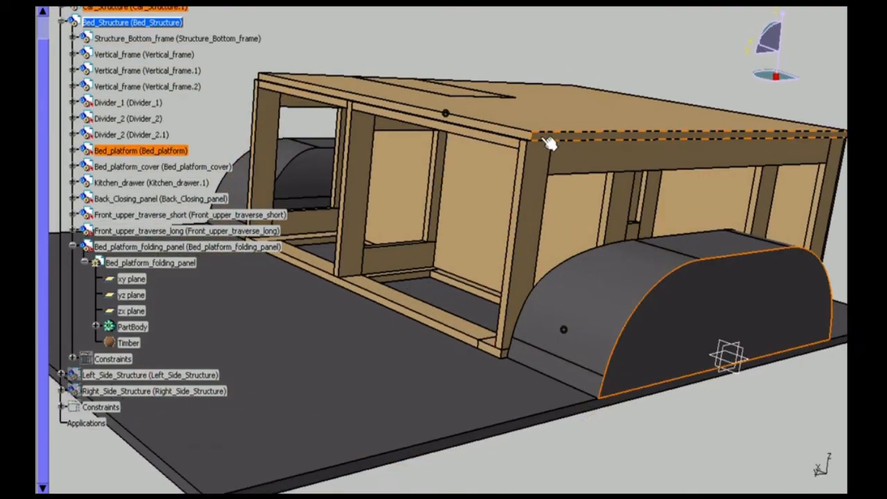
click(776, 476)
middle_drag(651, 416, 543, 216)
click(502, 65)
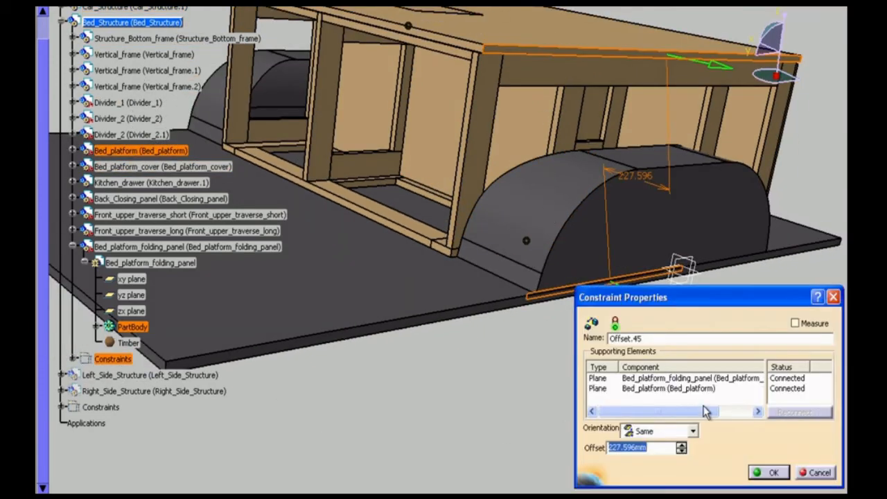
click(770, 473)
key(ctrl+u)
middle_drag(713, 414, 576, 394)
double_click(559, 132)
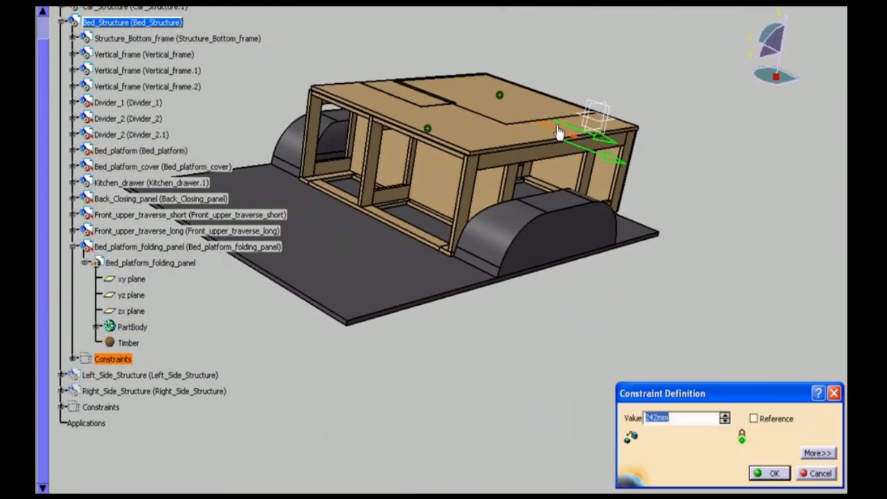
key(Return)
- Move the folding panel clear of the platform and constrain its inner edge face to Bed_platform's front face with 0 mm offset
middle_drag(606, 171, 525, 194)
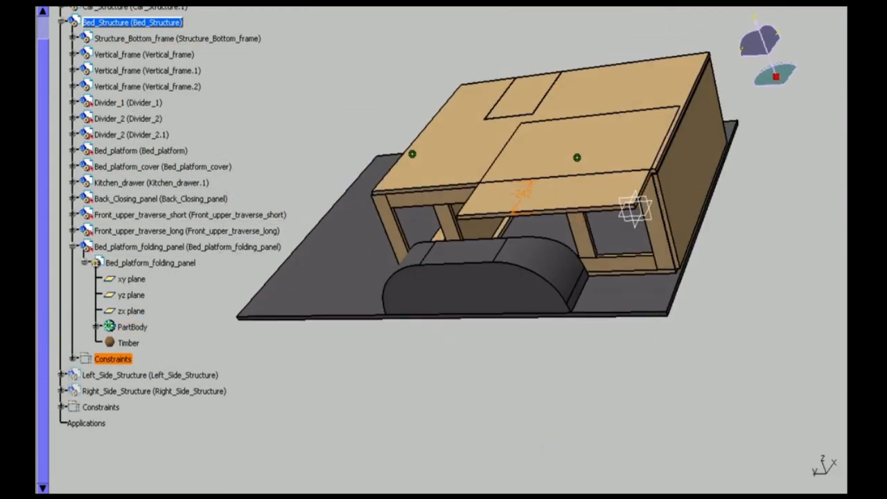
click(795, 443)
drag(498, 213, 229, 174)
click(770, 473)
middle_drag(499, 312, 593, 182)
click(473, 210)
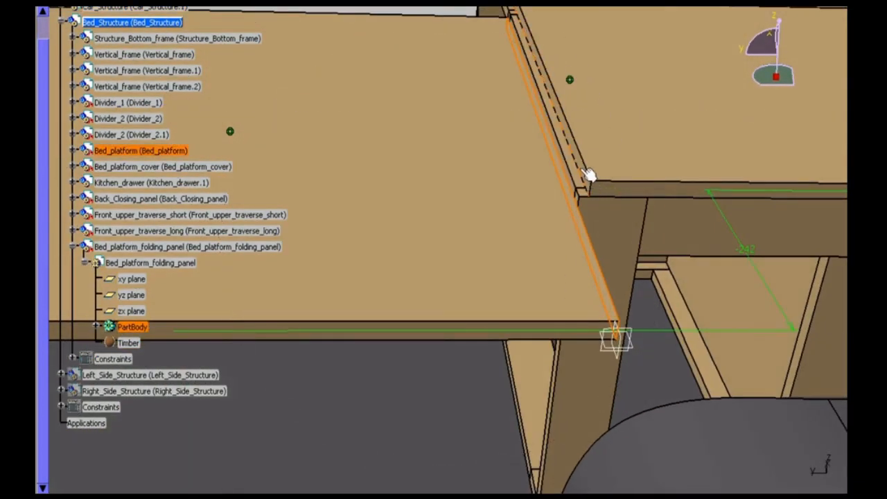
text(0)
key(Return)
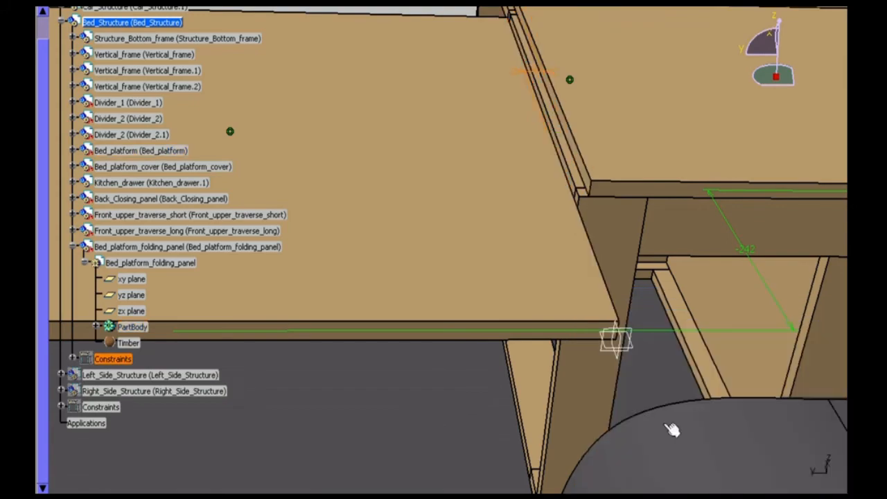
- Change the 690 mm dimension of the folding panel's pad profile to 700 mm
middle_drag(493, 222, 761, 350)
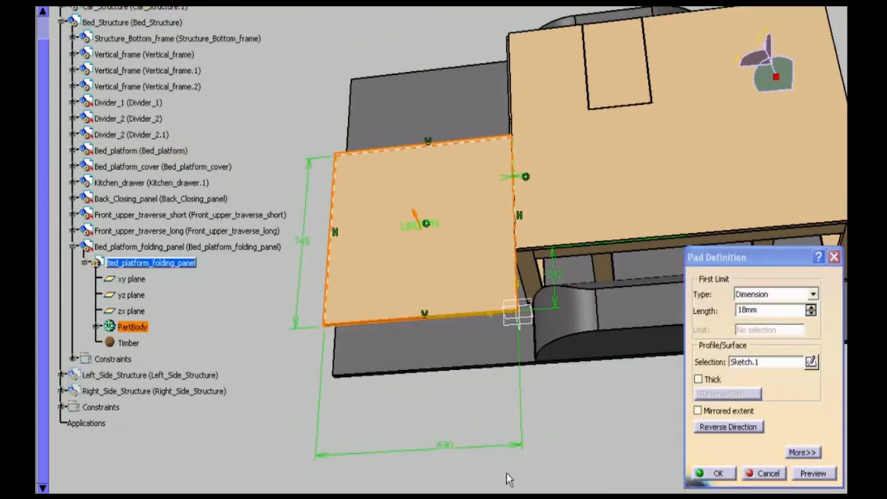
double_click(444, 445)
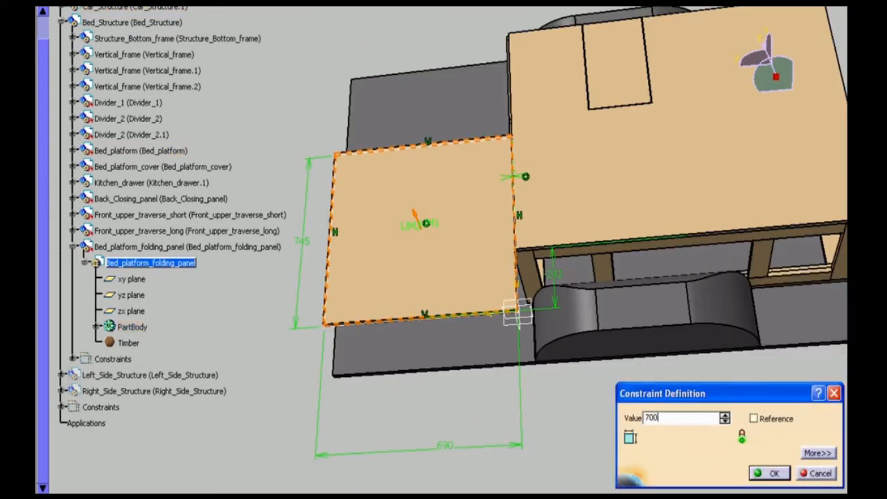
key(Return)
click(721, 471)
middle_drag(299, 353, 421, 281)
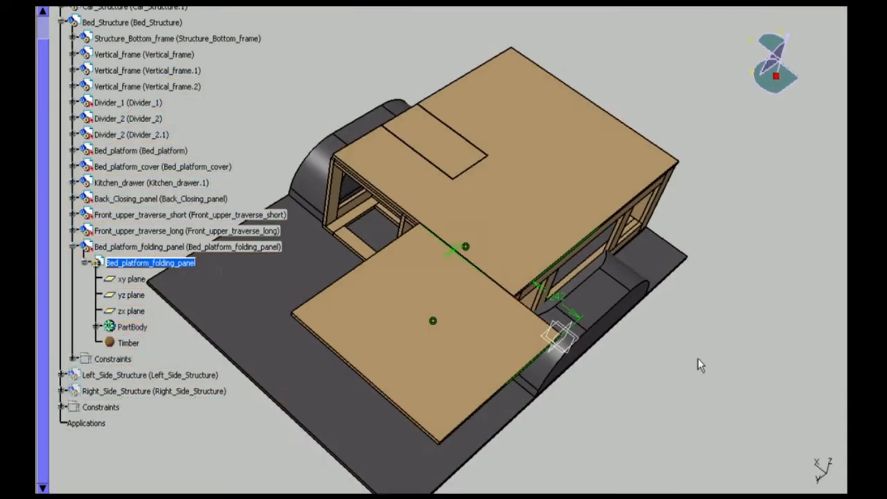
- Collapse the folding panel's branch, then copy Bed_platform_folding_panel and paste it into Bed_Structure
click(73, 247)
click(105, 248)
click(148, 3)
click(171, 81)
click(610, 376)
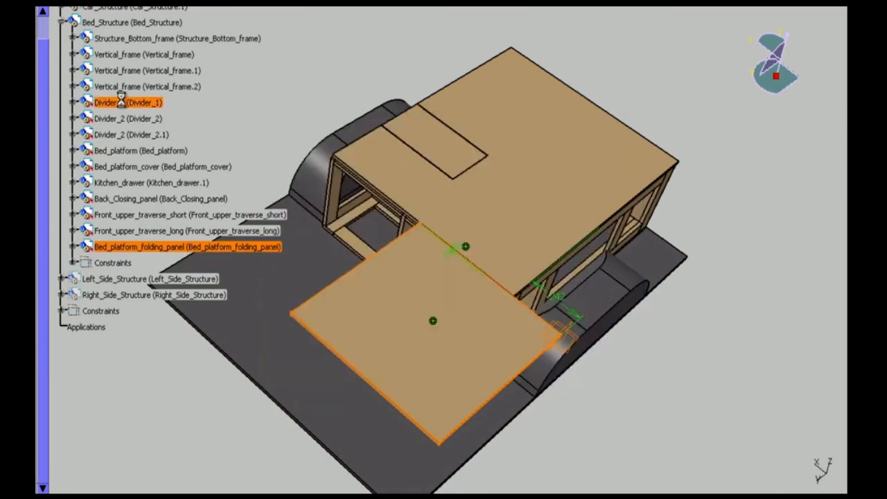
right_click(123, 23)
click(357, 330)
- Activate Bed_Structure and make the copied panel's inner edge face coincident with the first folding panel's inner edge face
double_click(389, 177)
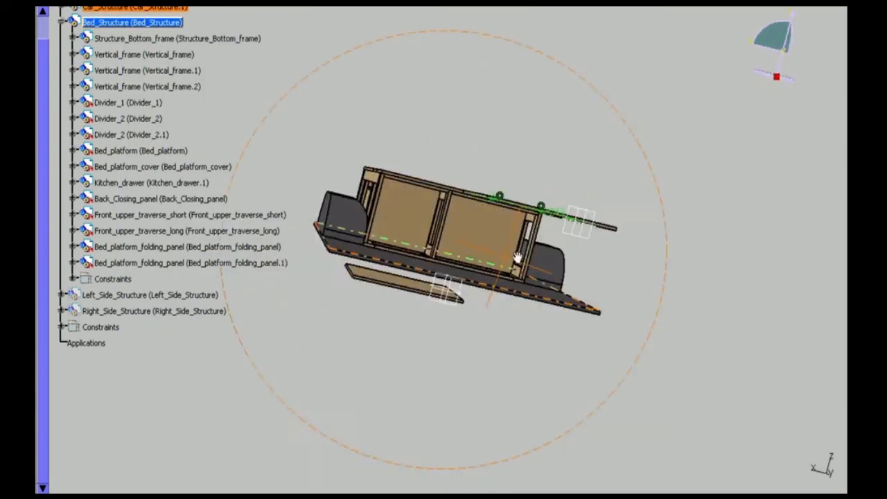
middle_drag(418, 271, 394, 378)
click(417, 286)
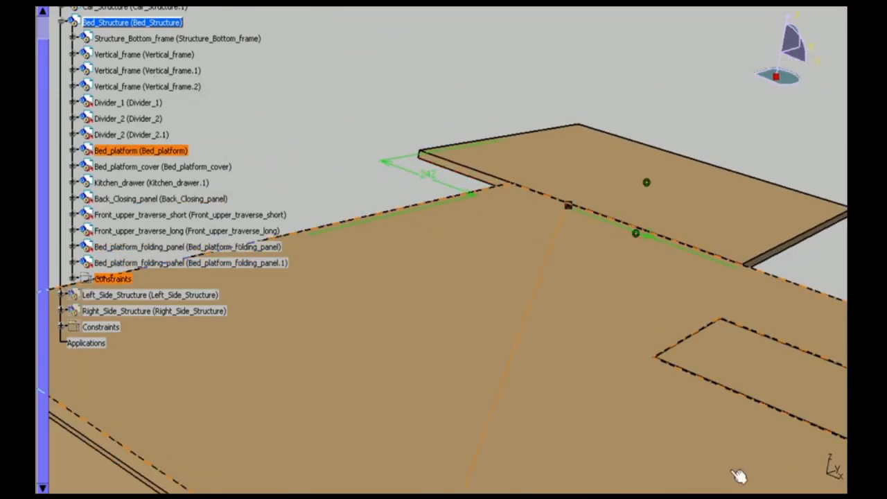
- Make the top faces of the two folding panels coincident with Same orientation and update the assembly
middle_drag(601, 360, 447, 277)
click(495, 364)
click(497, 131)
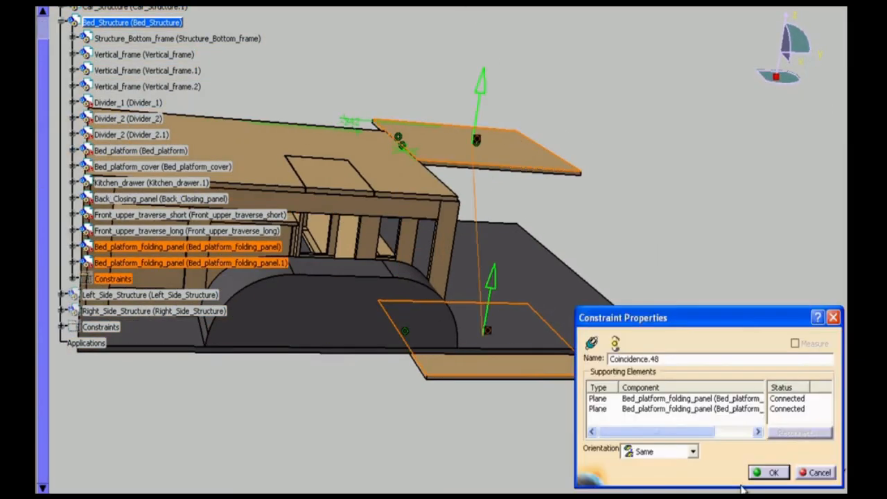
click(770, 472)
middle_drag(517, 357, 478, 416)
click(824, 490)
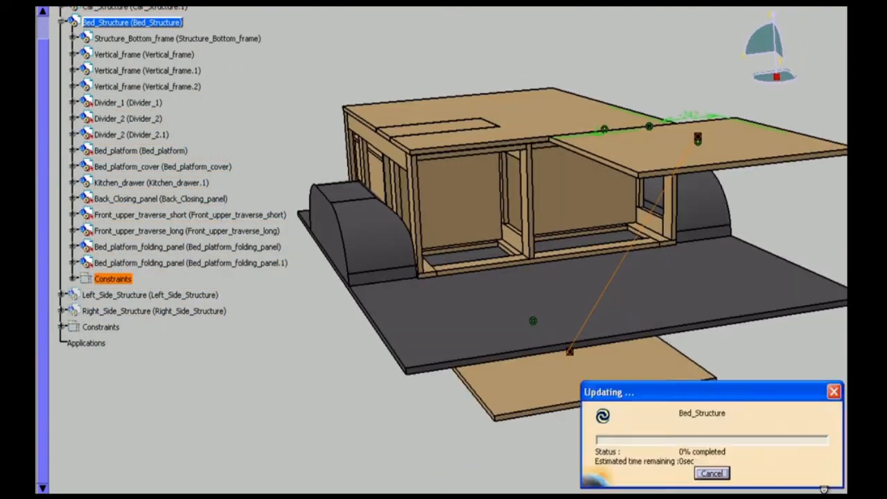
- Move the copied panel aside and make its side face coincident with the first folding panel's adjoining side face
drag(559, 173, 435, 184)
click(770, 474)
middle_drag(478, 284, 416, 208)
click(511, 70)
middle_drag(513, 291, 540, 173)
middle_drag(704, 141, 690, 106)
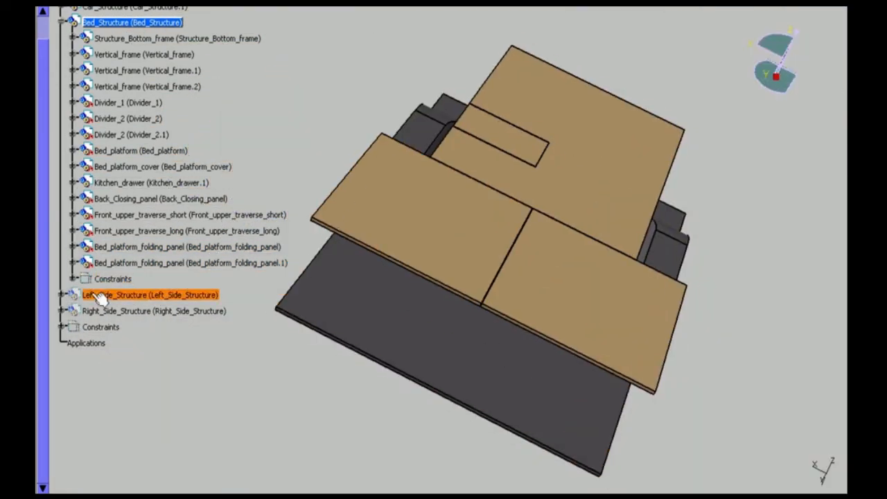
- Show Left_Side_Structure and Right_Side_Structure, and try folding Bed_platform_folding_panel.1 about its edge along the platform
middle_drag(478, 388, 435, 298)
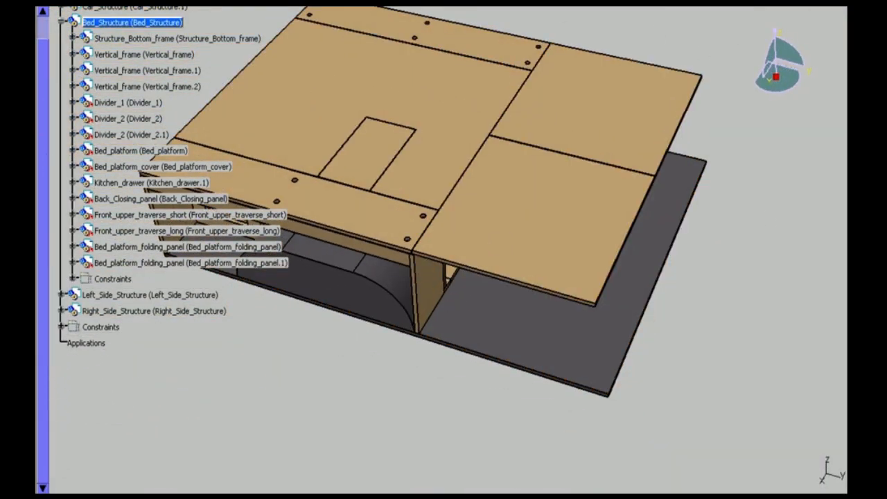
mouse_move(436, 185)
mouse_down()
mouse_move(479, 198)
mouse_move(393, 194)
mouse_move(478, 223)
mouse_move(423, 194)
mouse_up()
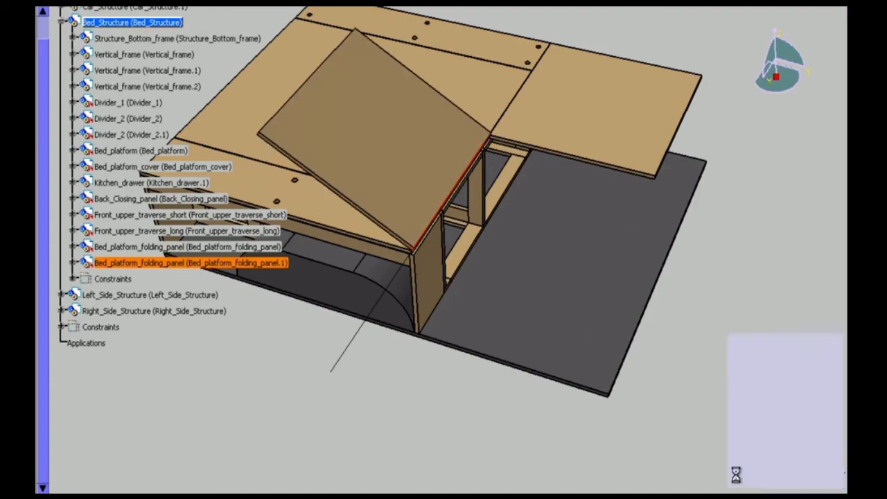
middle_drag(388, 291, 695, 375)
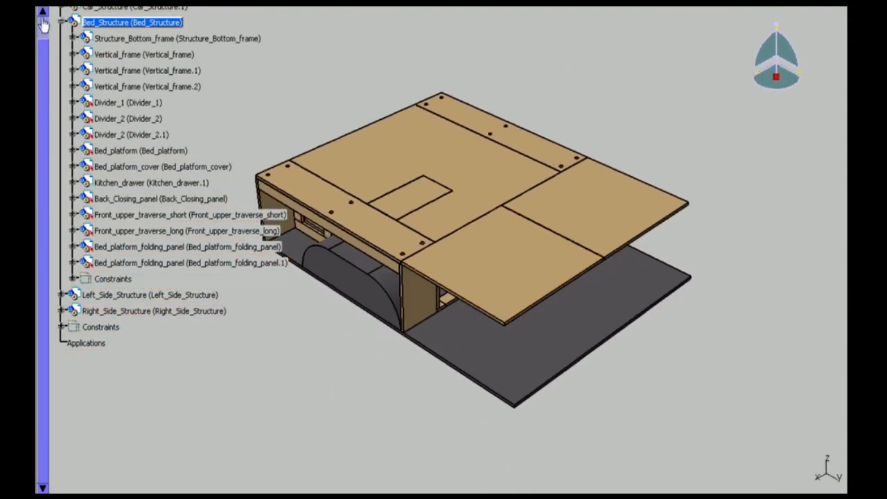
- Collapse Bed_Structure, activate Camper_van_Conversion, and inspect the bed with both folding panels from several sides
click(62, 22)
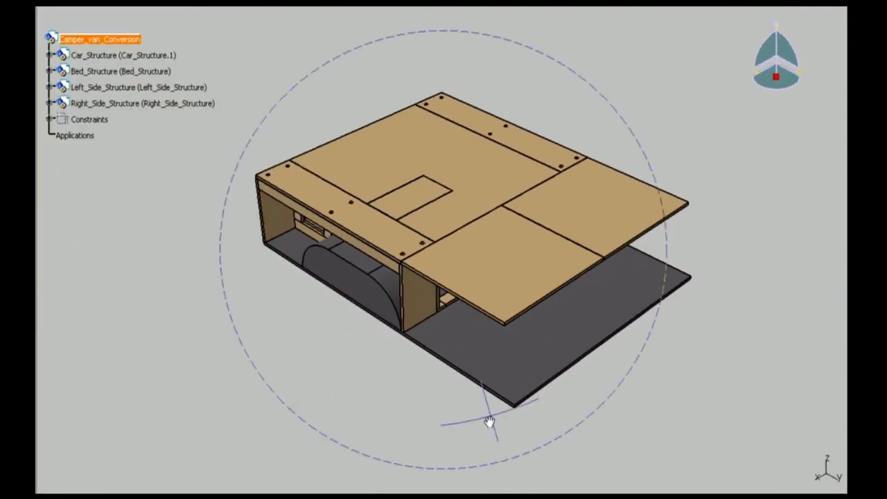
middle_drag(489, 421, 681, 380)
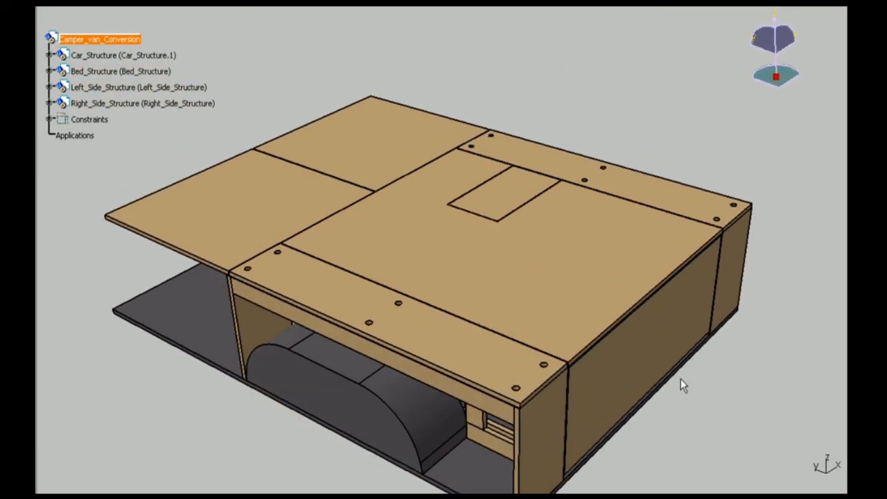
middle_drag(315, 367, 451, 298)
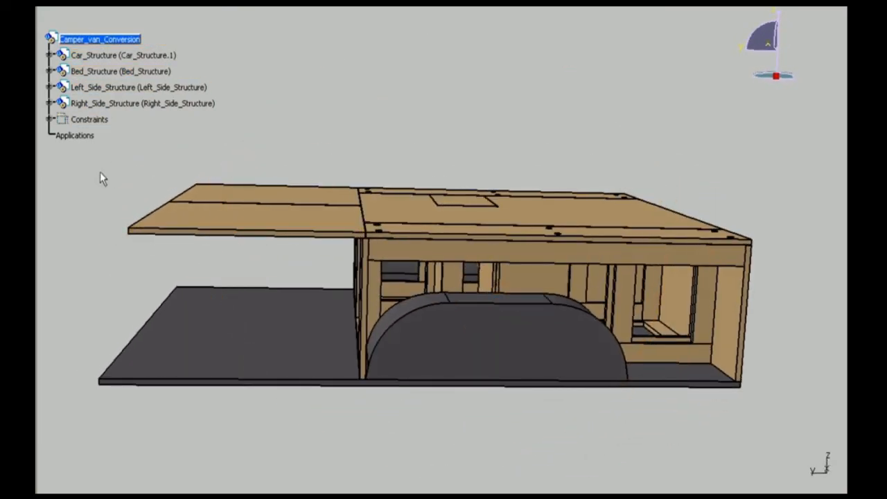
middle_drag(362, 213, 606, 367)
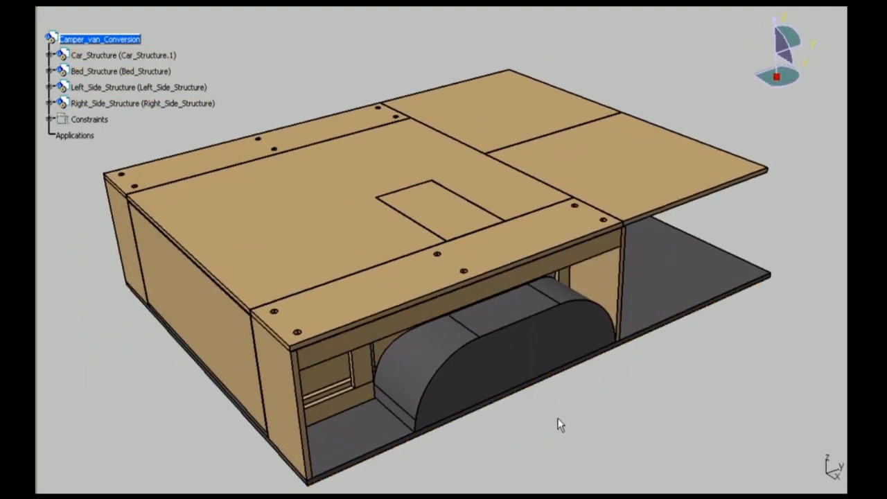
middle_drag(557, 418, 525, 366)
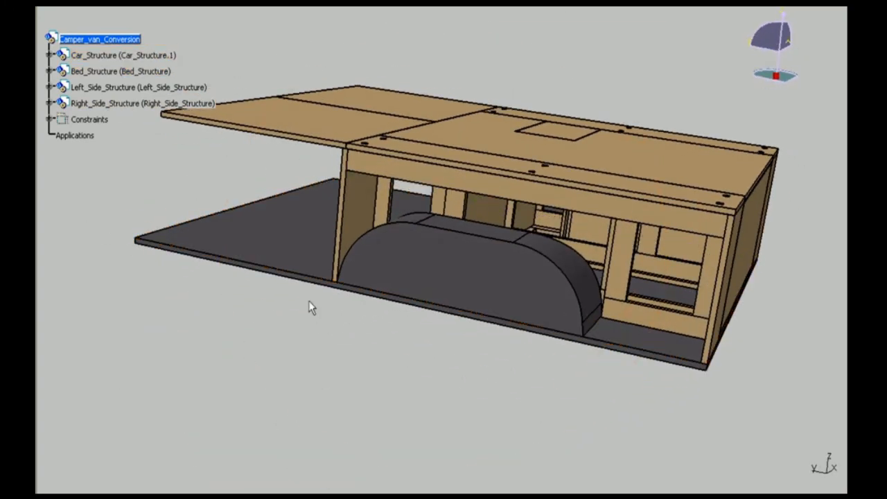
- Measure the mass and inertia of Bed_Structure with Measure Inertia
middle_drag(311, 307, 527, 427)
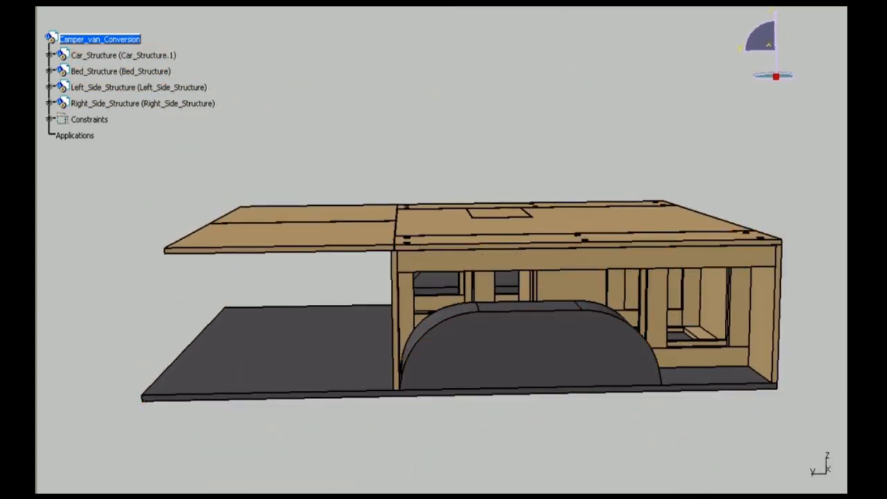
click(144, 4)
click(158, 99)
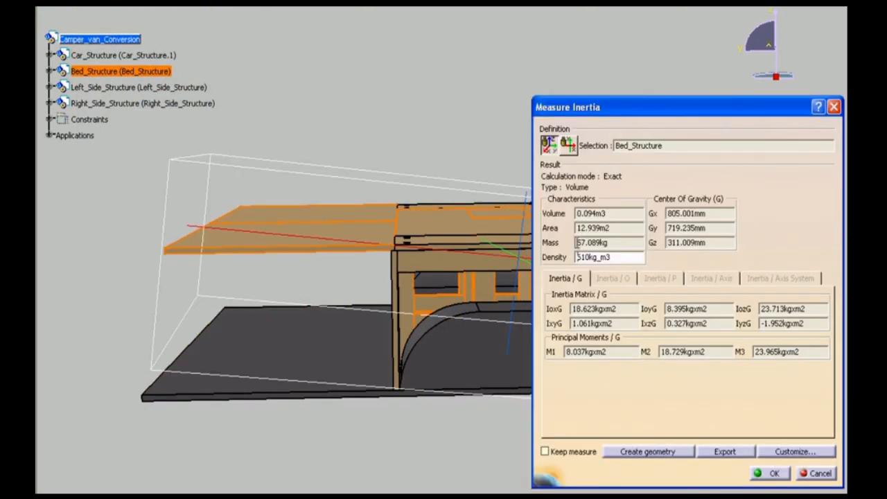
click(771, 475)
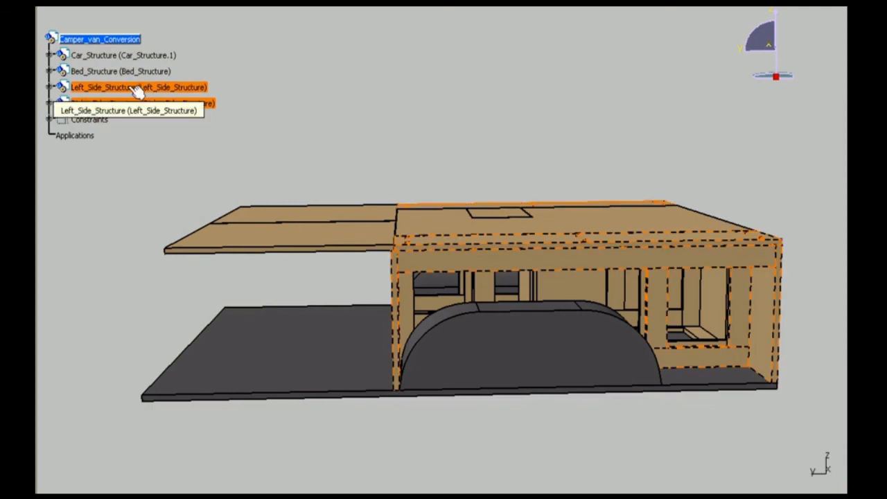
- Measure the mass and inertia of the complete Camper_van_Conversion assembly
ctrl+click(155, 53)
click(134, 41)
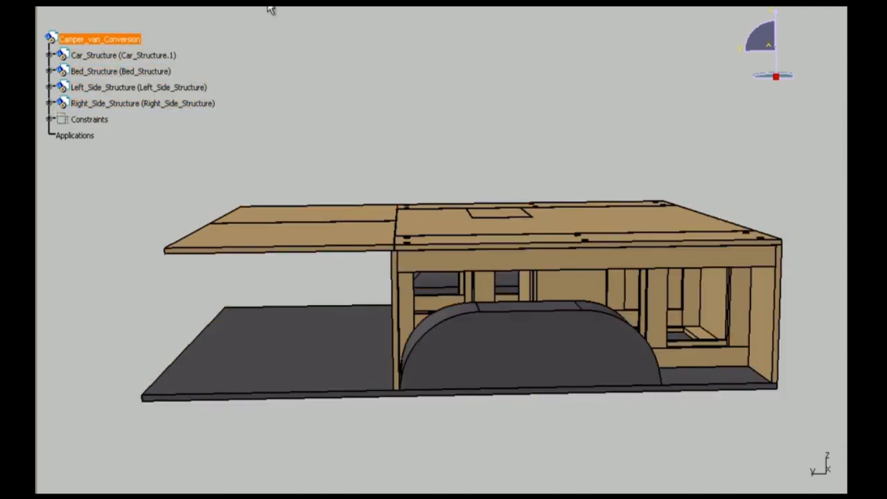
click(269, 4)
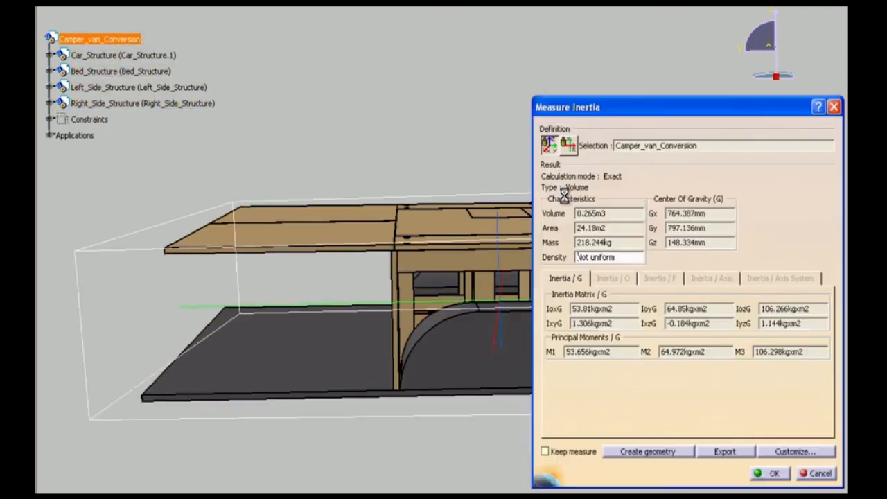
click(773, 474)
- Measure the inertia of Right_Side_Structure, Left_Side_Structure and Bed_Structure one after another
ctrl+click(135, 89)
ctrl+click(149, 70)
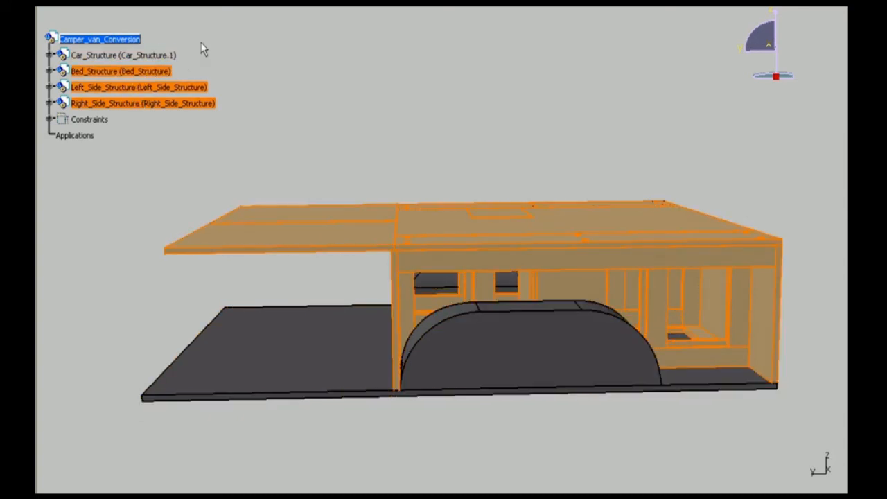
click(269, 4)
click(166, 102)
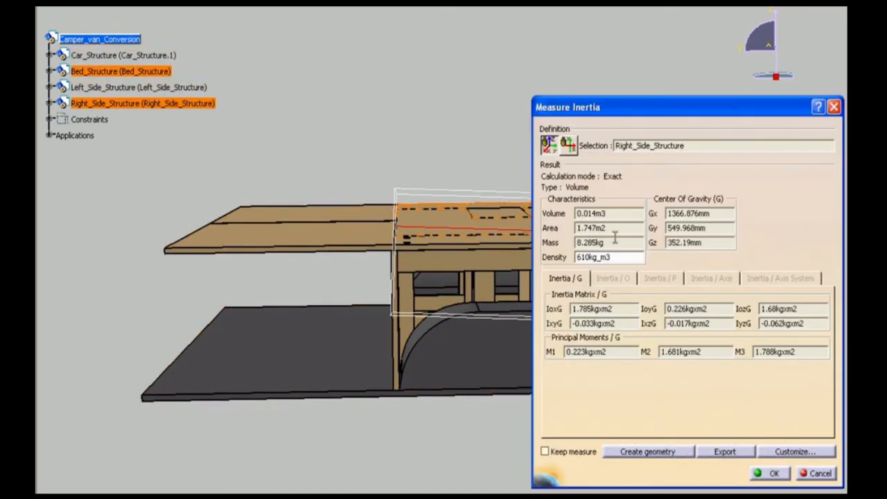
click(173, 87)
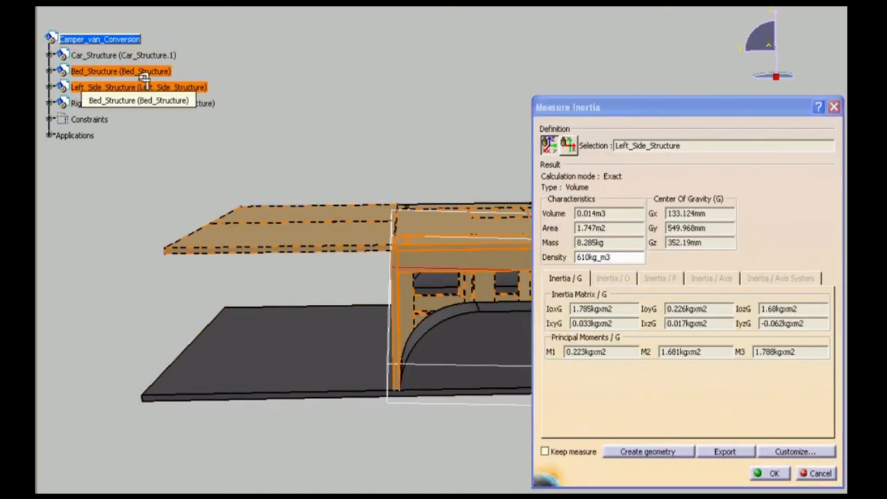
click(133, 72)
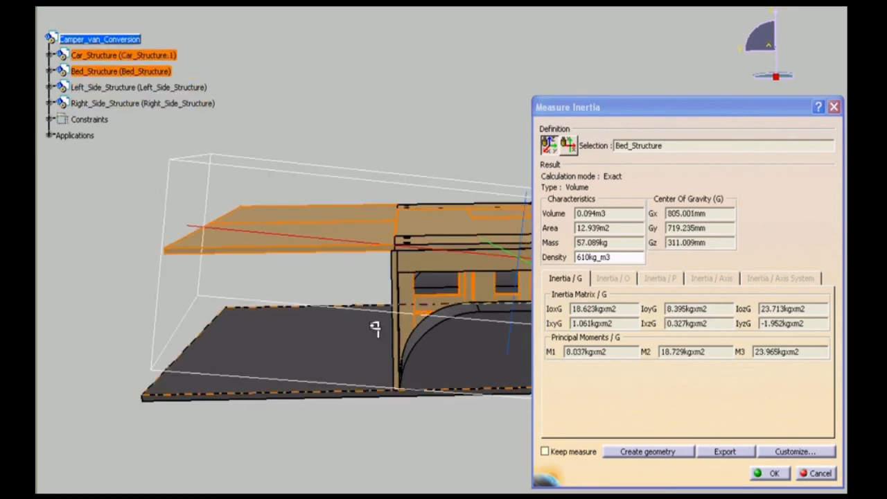
click(771, 475)
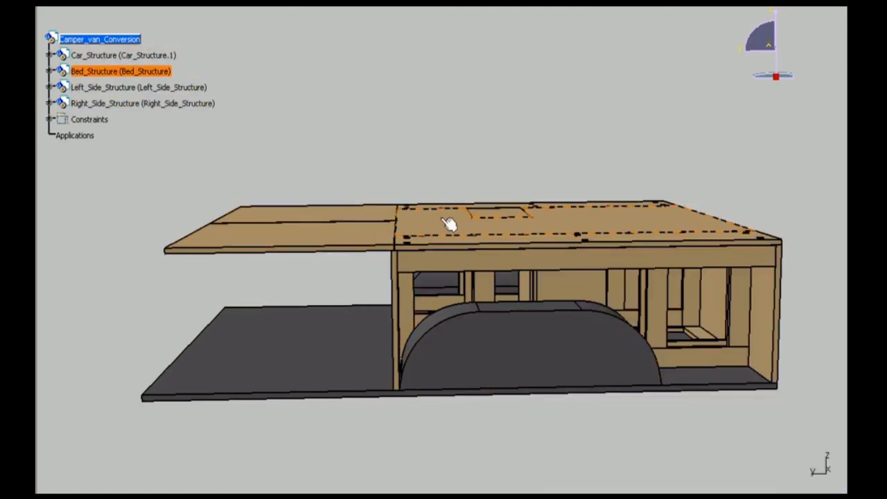
middle_drag(326, 298, 529, 391)
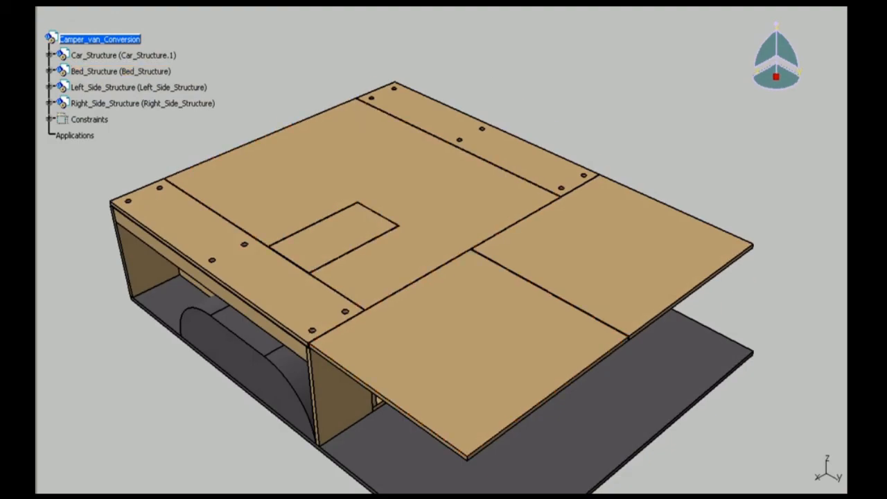
ctrl+middle_drag(541, 416, 540, 472)
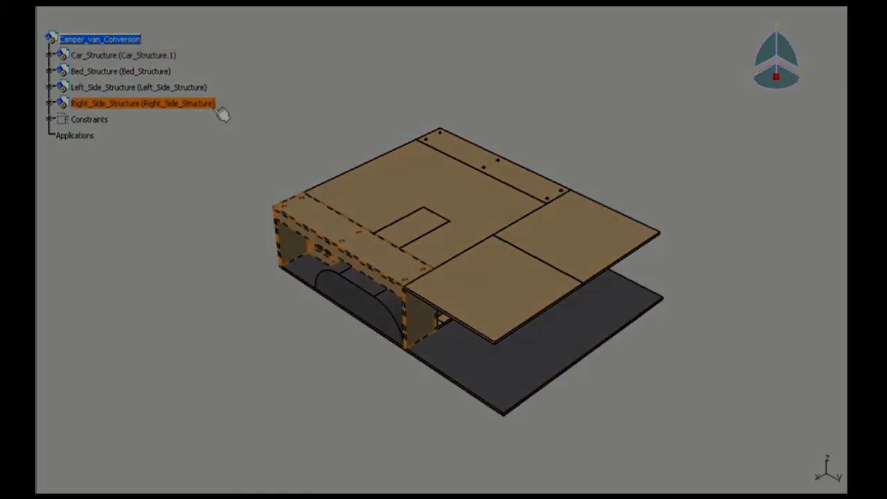